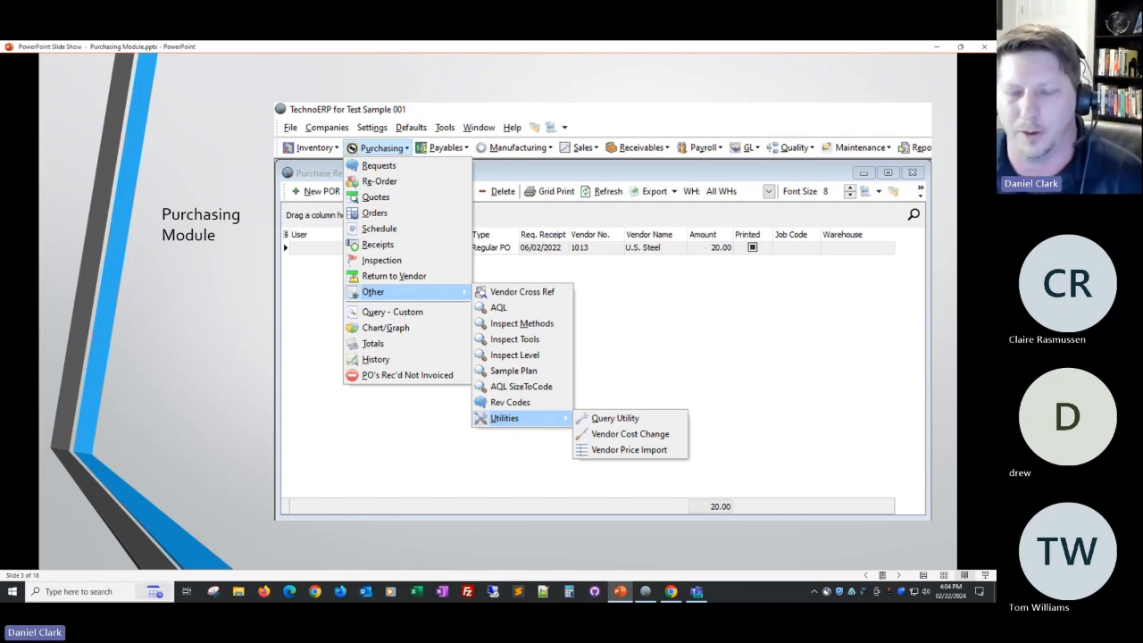
# Switch from the slide show to TechnoERP, close the Manufacturing Receipts window and open the purchase orders list.
pyautogui.press('Right')
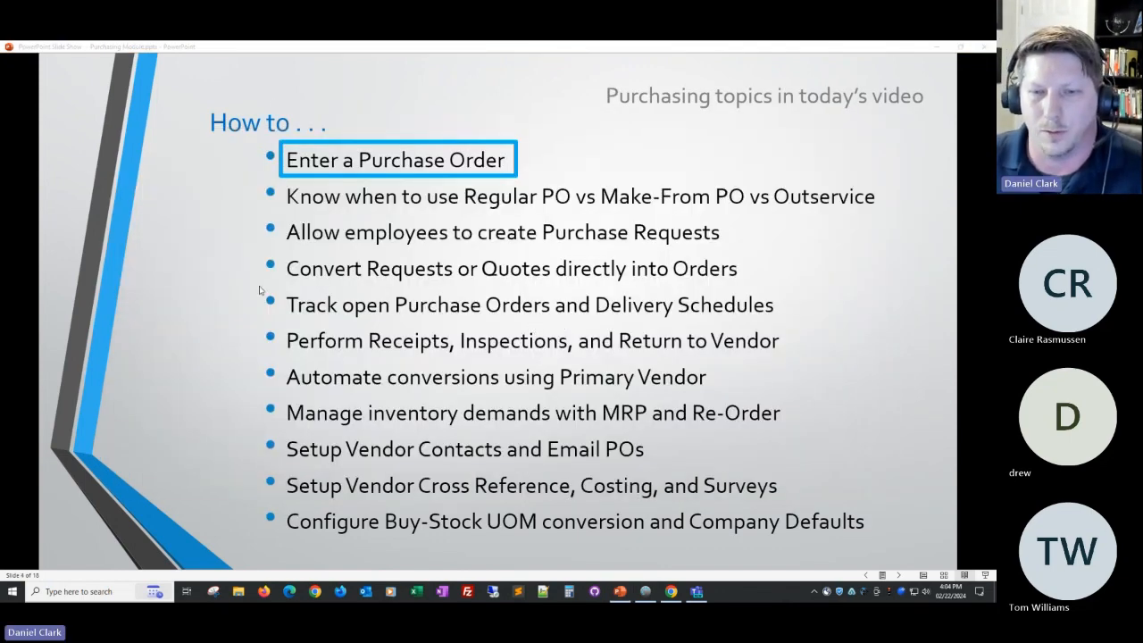
pyautogui.click(645, 592)
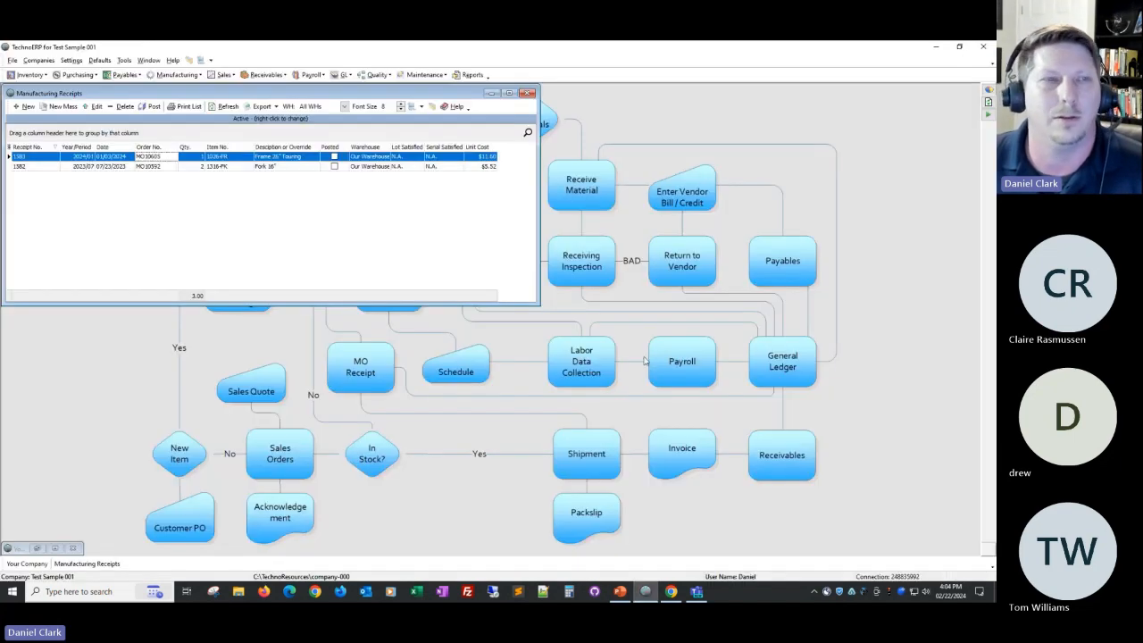
pyautogui.click(528, 93)
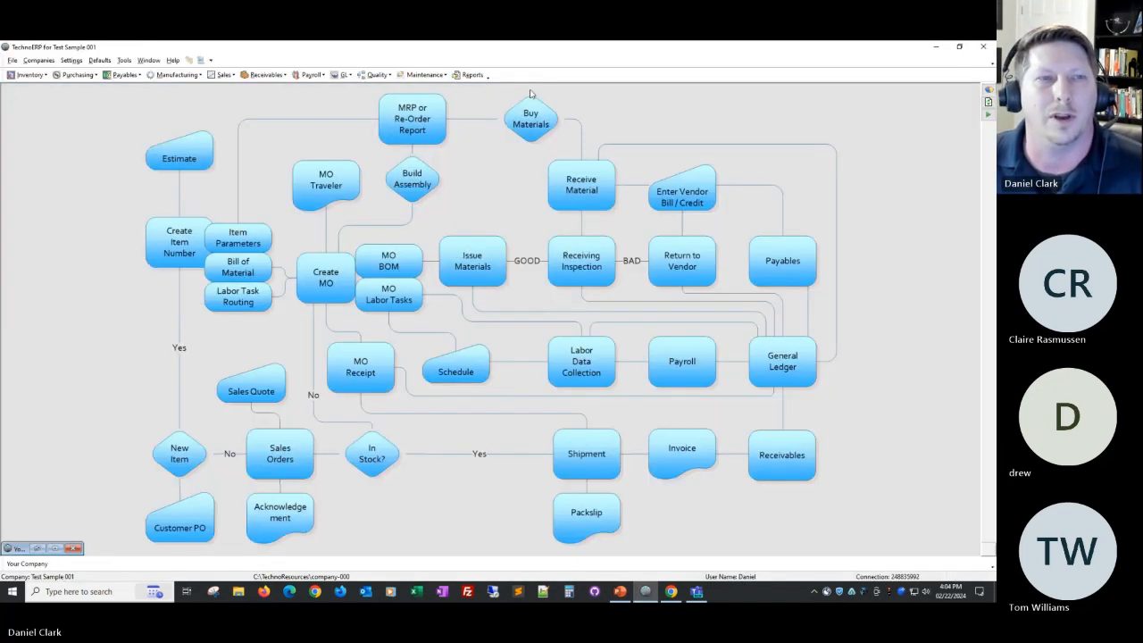
pyautogui.click(77, 75)
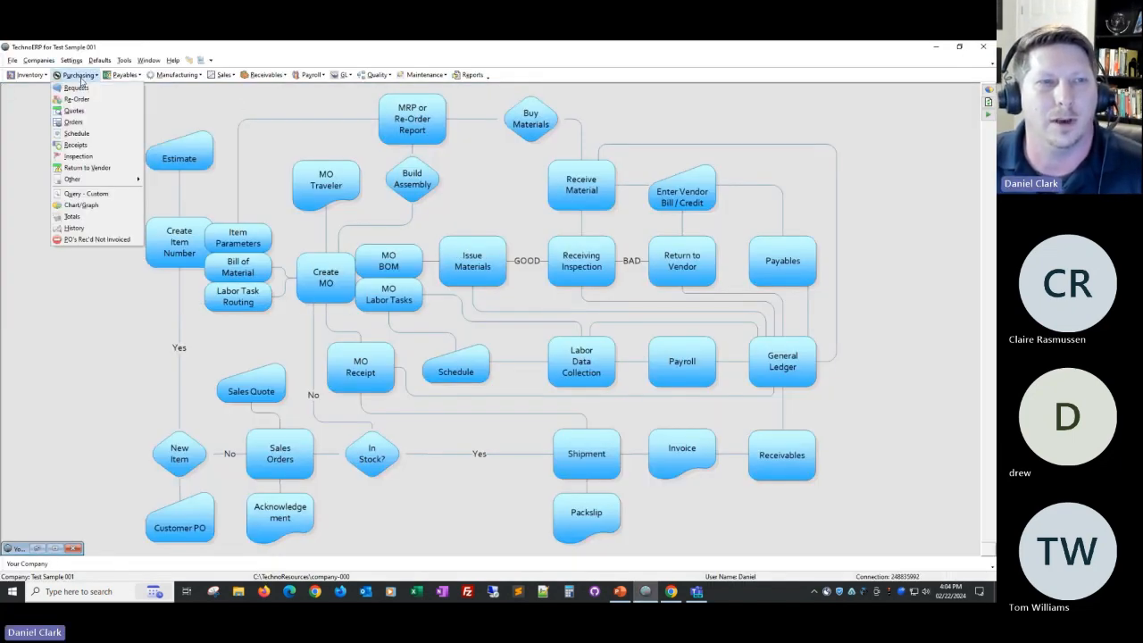
pyautogui.click(88, 122)
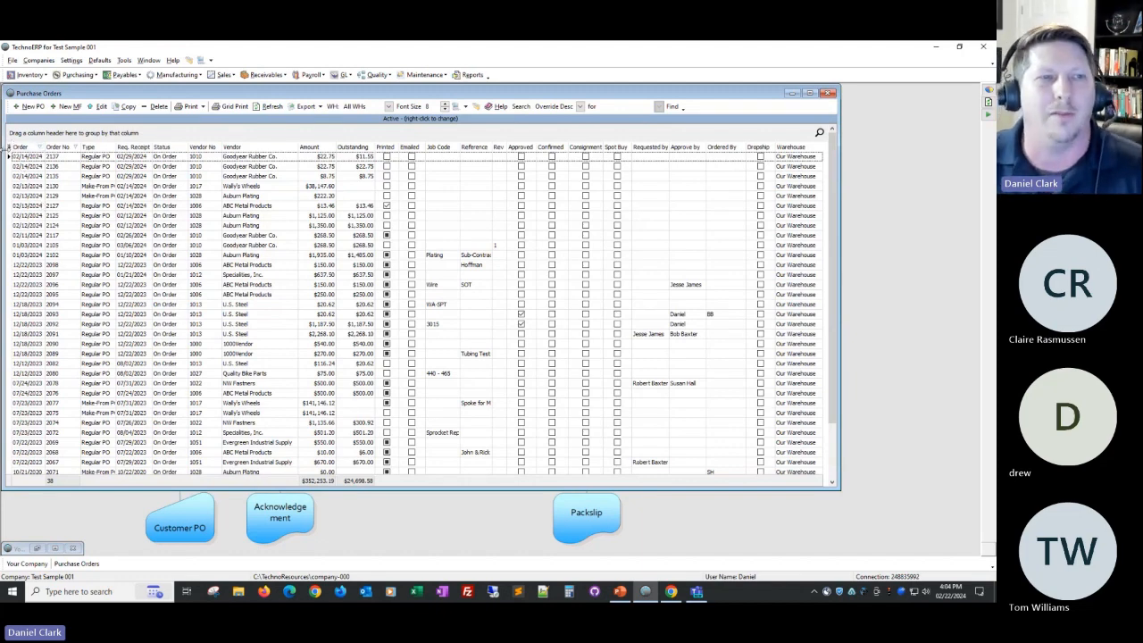
# Review the available columns and layout options of the purchase orders grid.
pyautogui.click(9, 147)
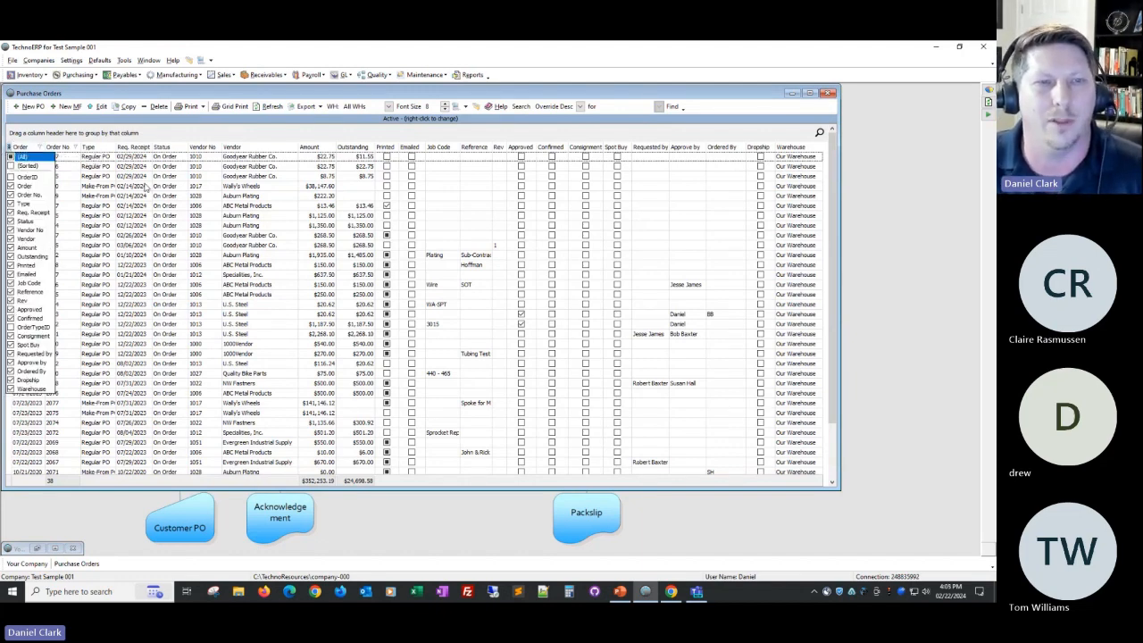
pyautogui.moveTo(296, 150); pyautogui.dragTo(295, 151)
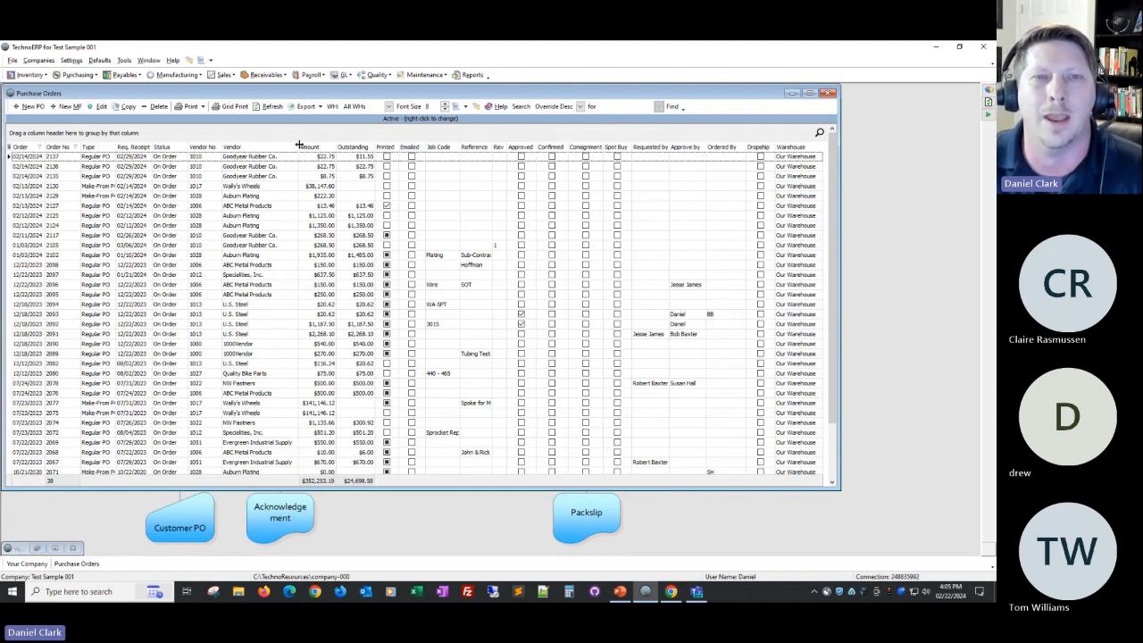
pyautogui.click(464, 107)
pyautogui.click(482, 119)
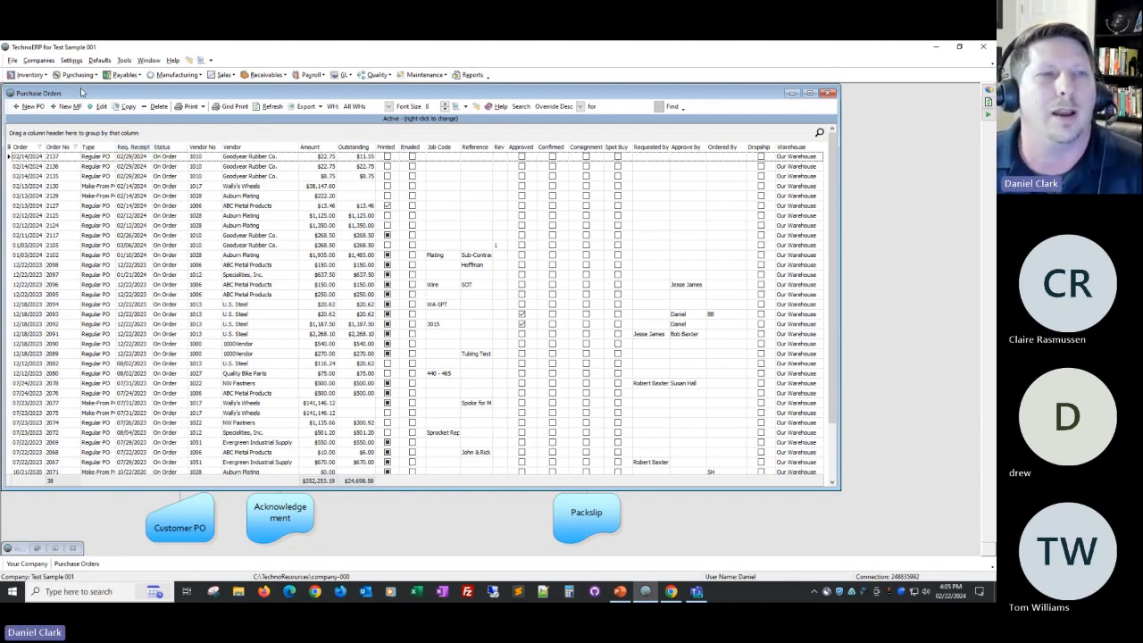
# Start a new regular purchase order and position its window over the orders list.
pyautogui.click(29, 107)
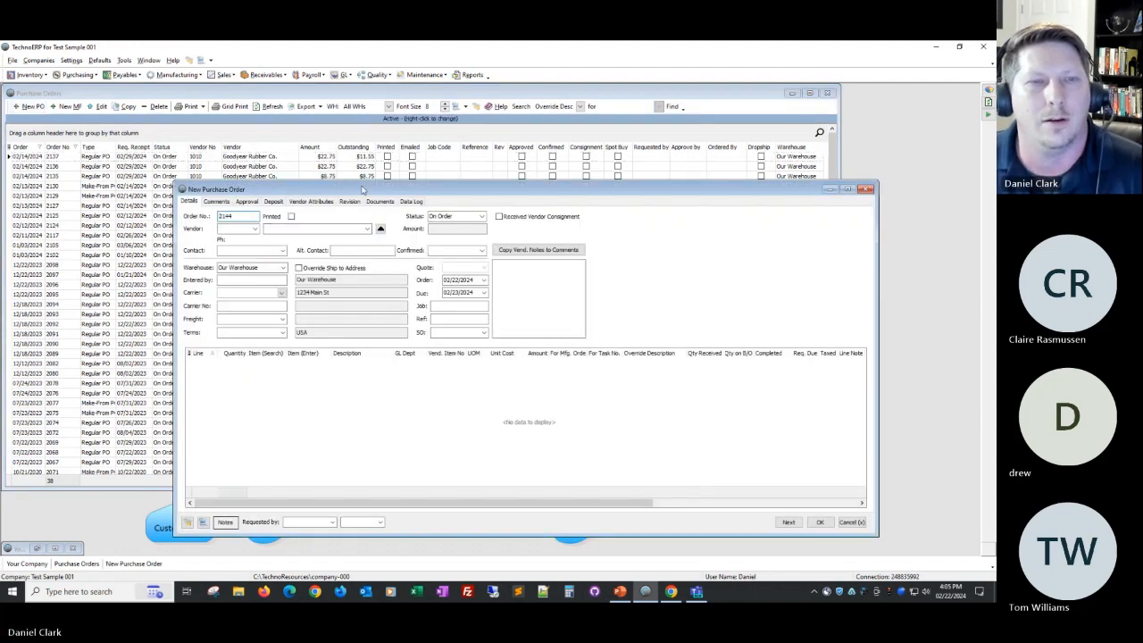
pyautogui.moveTo(313, 139)
pyautogui.mouseDown()
pyautogui.moveTo(297, 122)
pyautogui.moveTo(295, 135)
pyautogui.mouseUp()
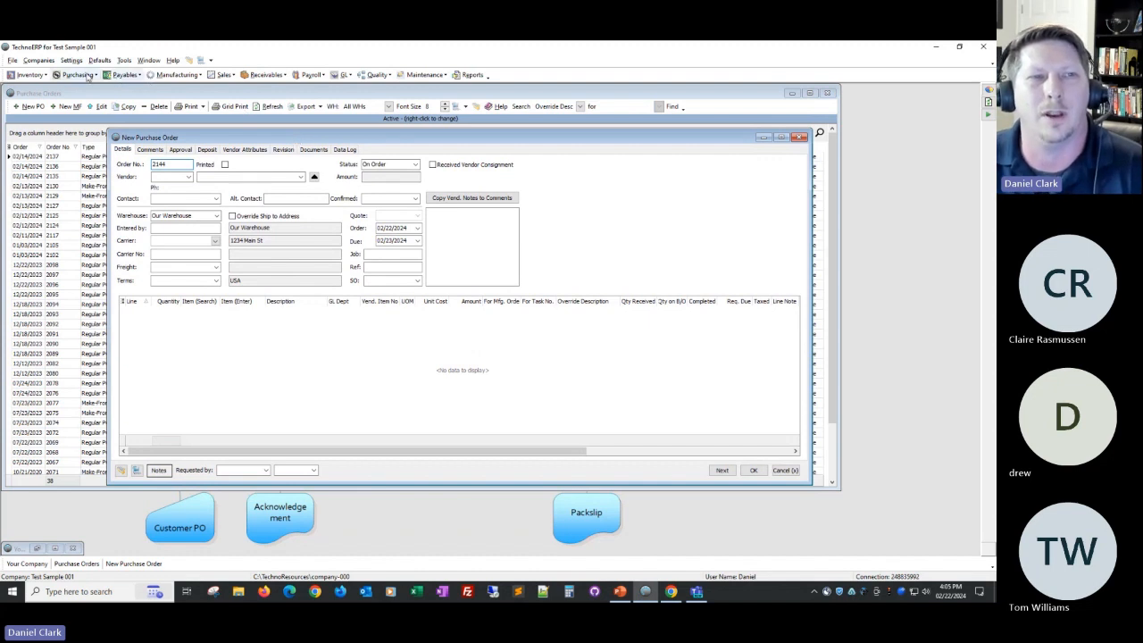
pyautogui.click(78, 75)
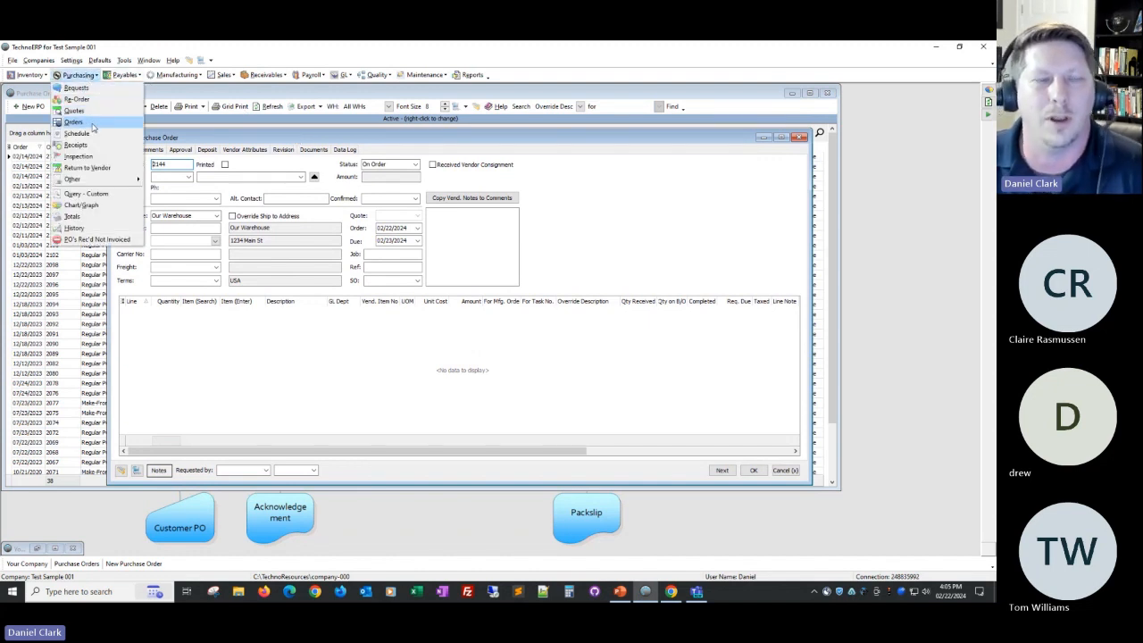
pyautogui.click(437, 140)
pyautogui.moveTo(437, 141); pyautogui.dragTo(447, 170)
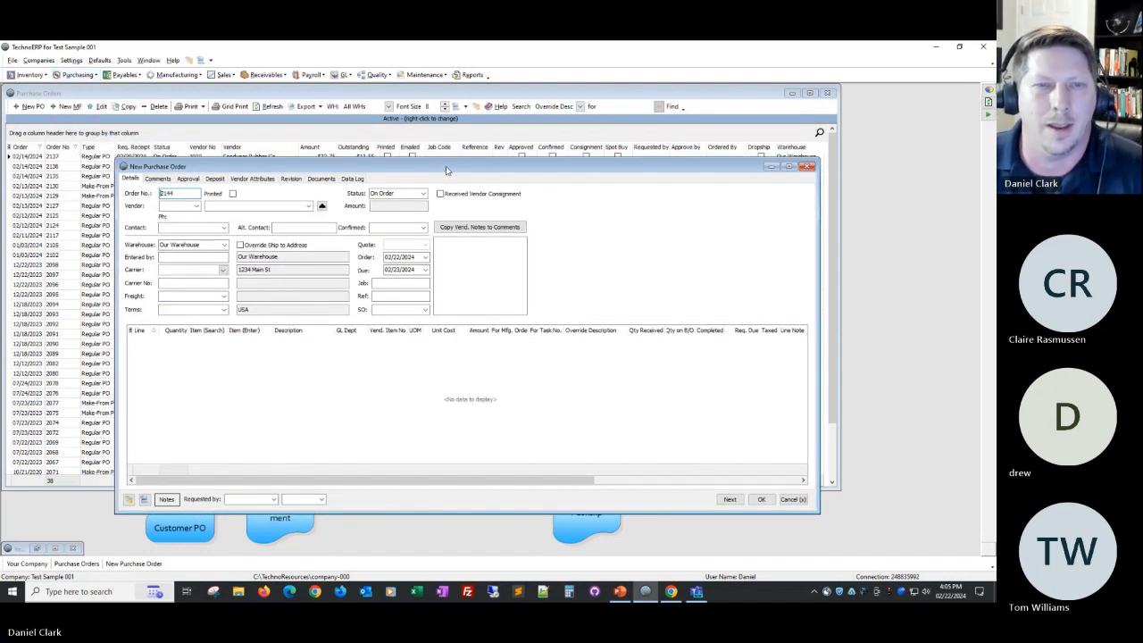
# Review the status choices and the order number field of the new purchase order.
pyautogui.click(422, 195)
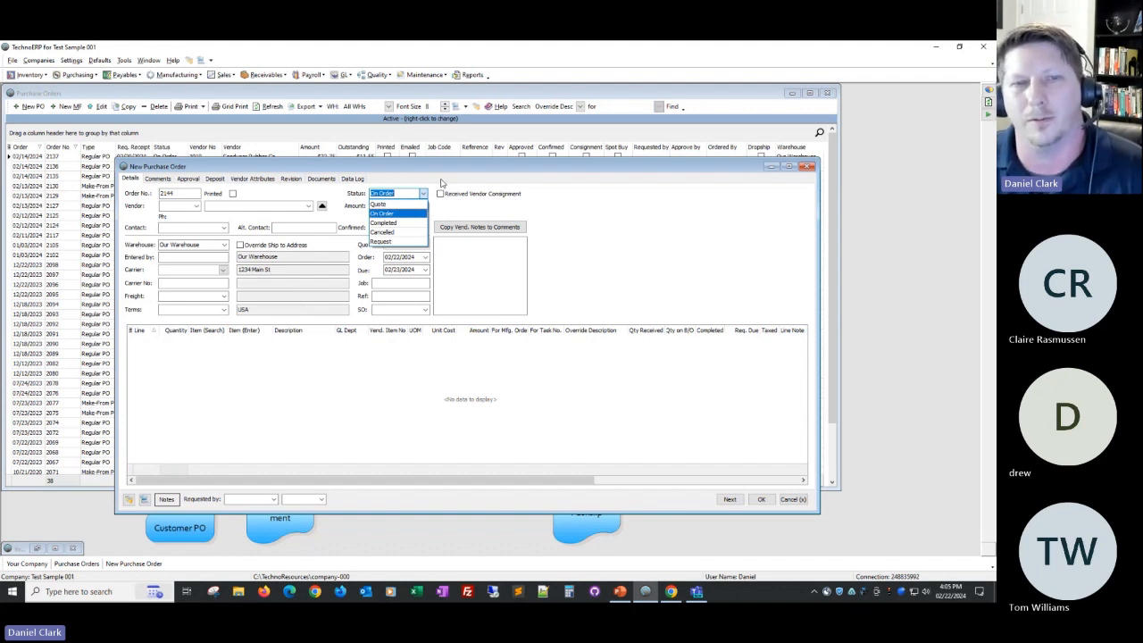
pyautogui.click(440, 182)
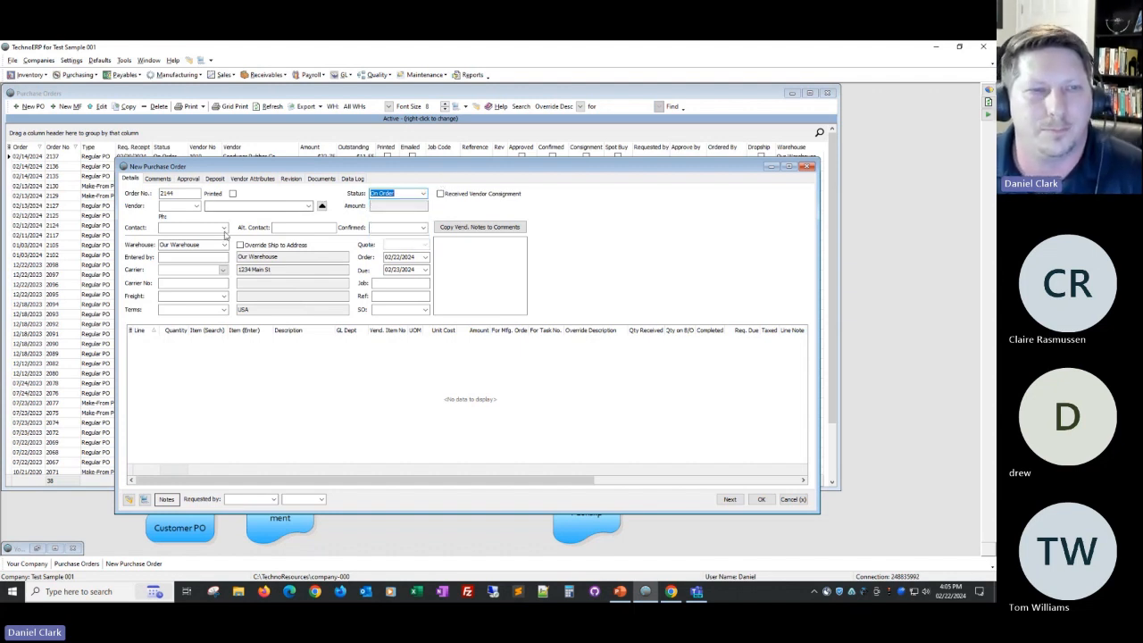
pyautogui.moveTo(180, 193); pyautogui.dragTo(151, 193)
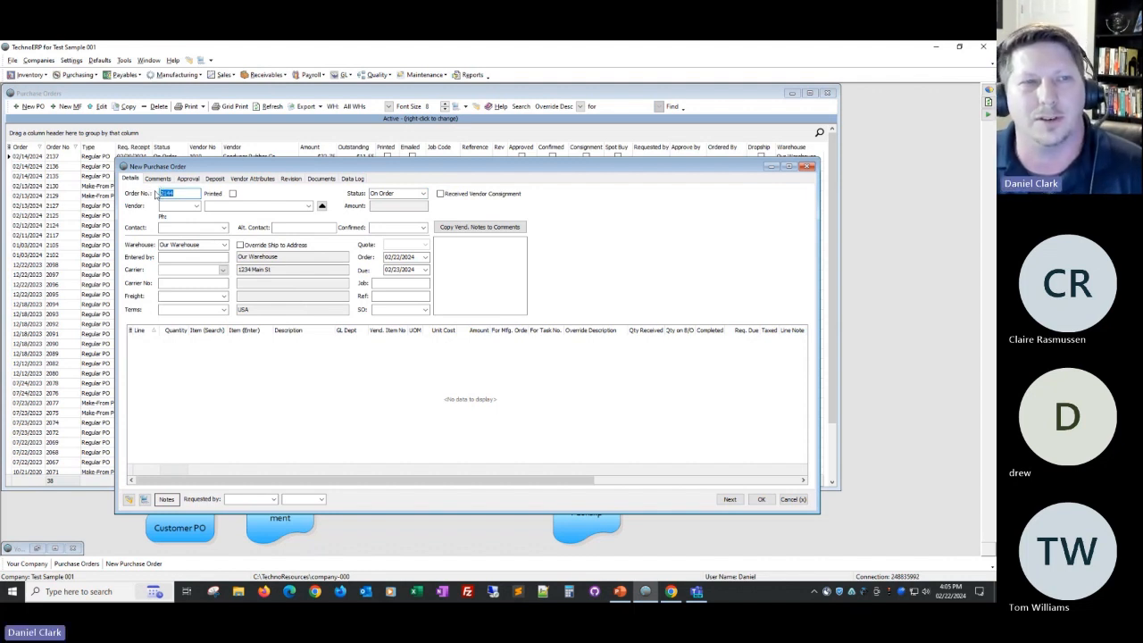
pyautogui.click(180, 193)
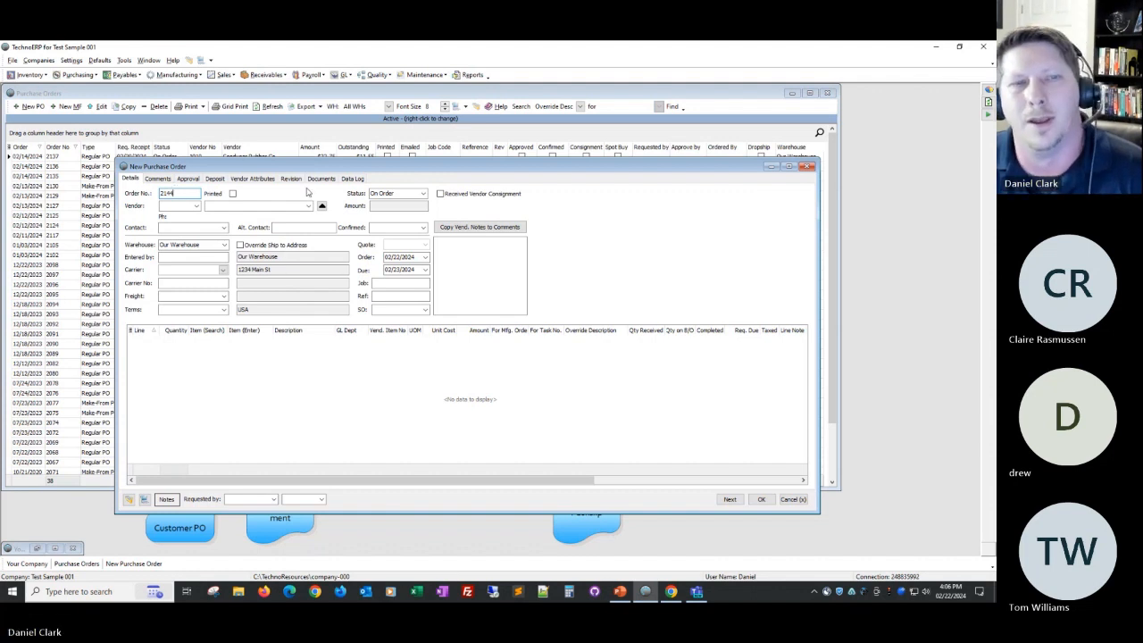
# Set the purchase order's vendor to ABC Metal Products, looking it up by vendor name.
pyautogui.click(171, 207)
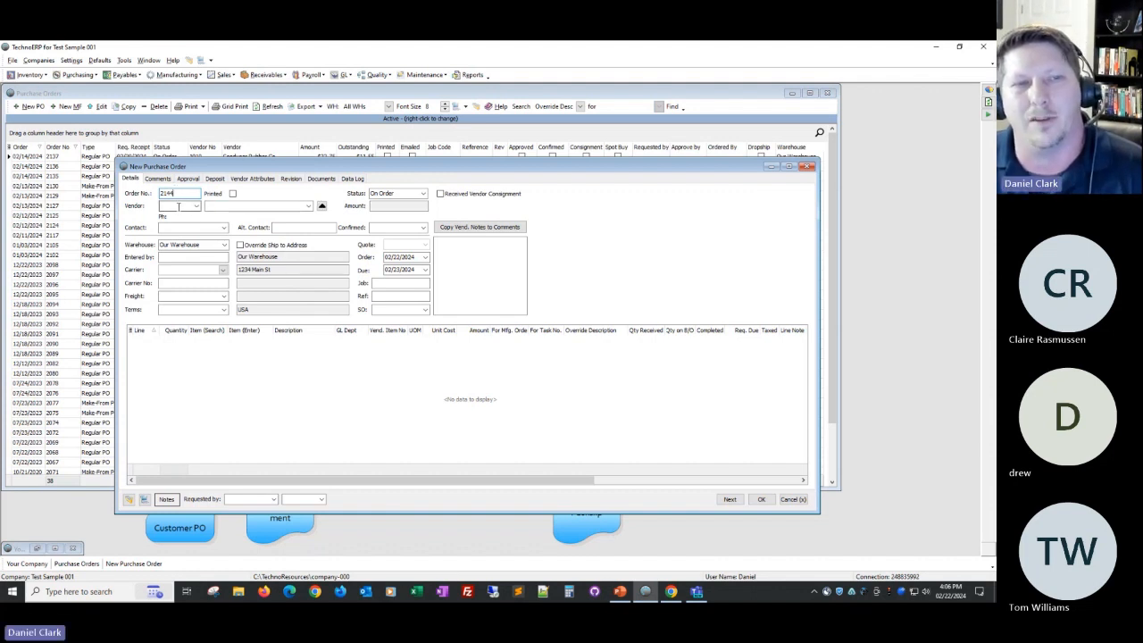
pyautogui.click(197, 206)
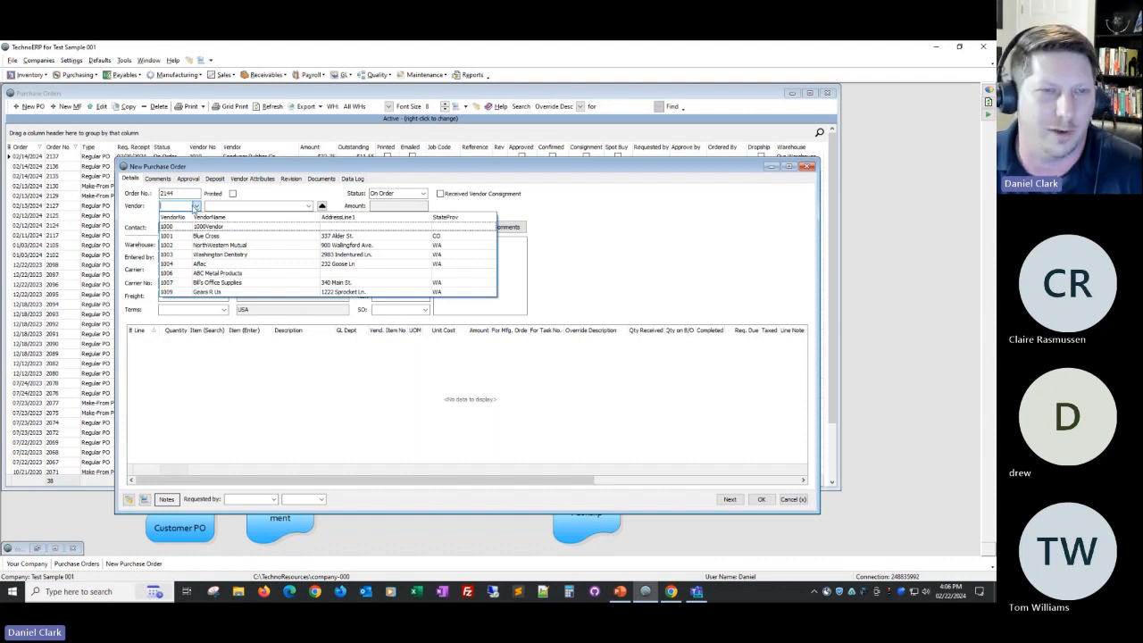
pyautogui.click(226, 206)
pyautogui.click(226, 207)
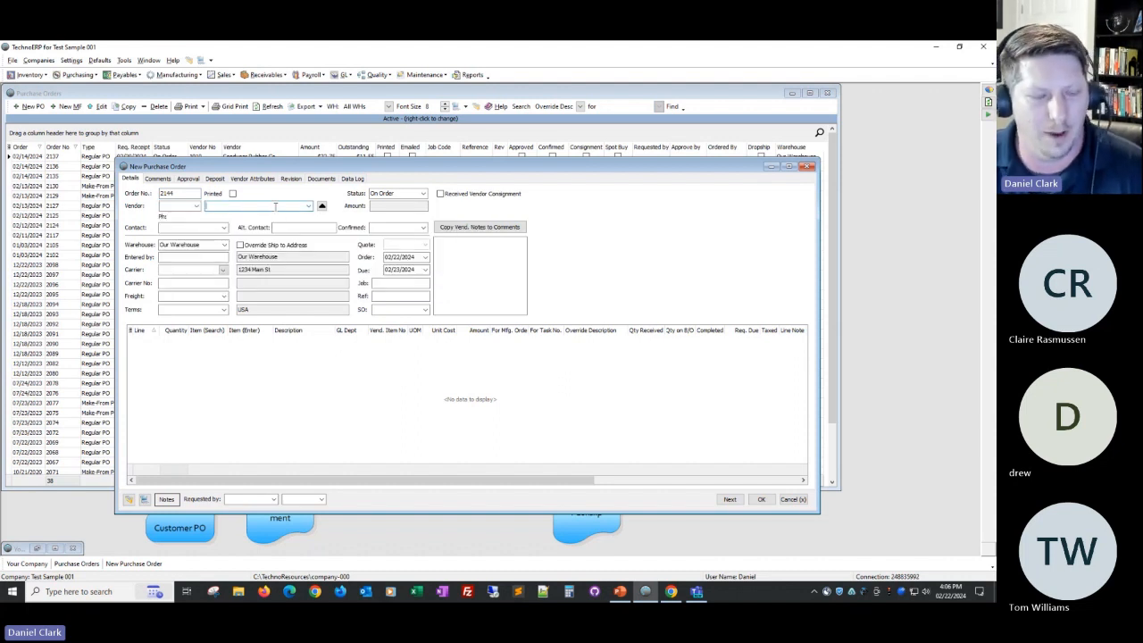
pyautogui.write('ABC Metal Products')
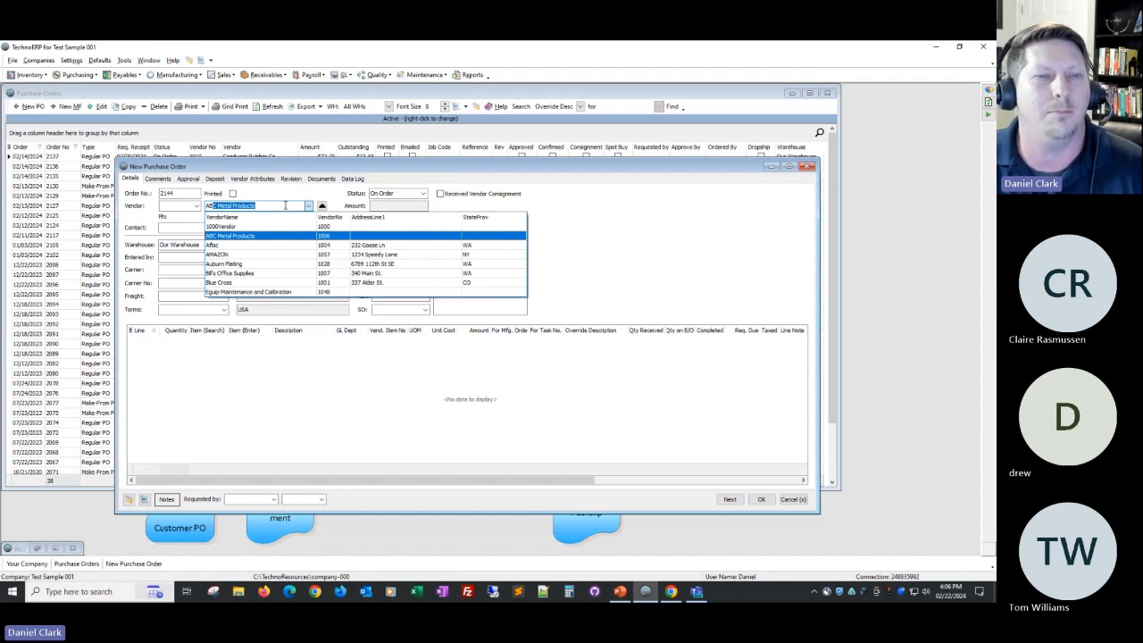
pyautogui.press('Tab')
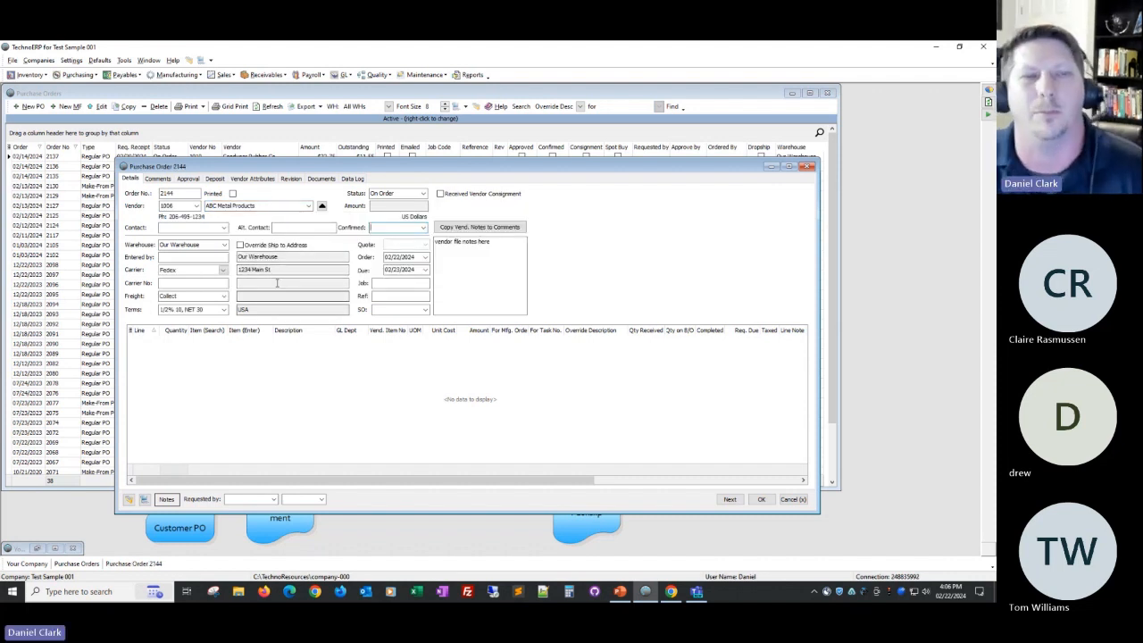
# Open the ABC Metal Products vendor record from the purchase order and arrange both windows side by side.
pyautogui.click(322, 208)
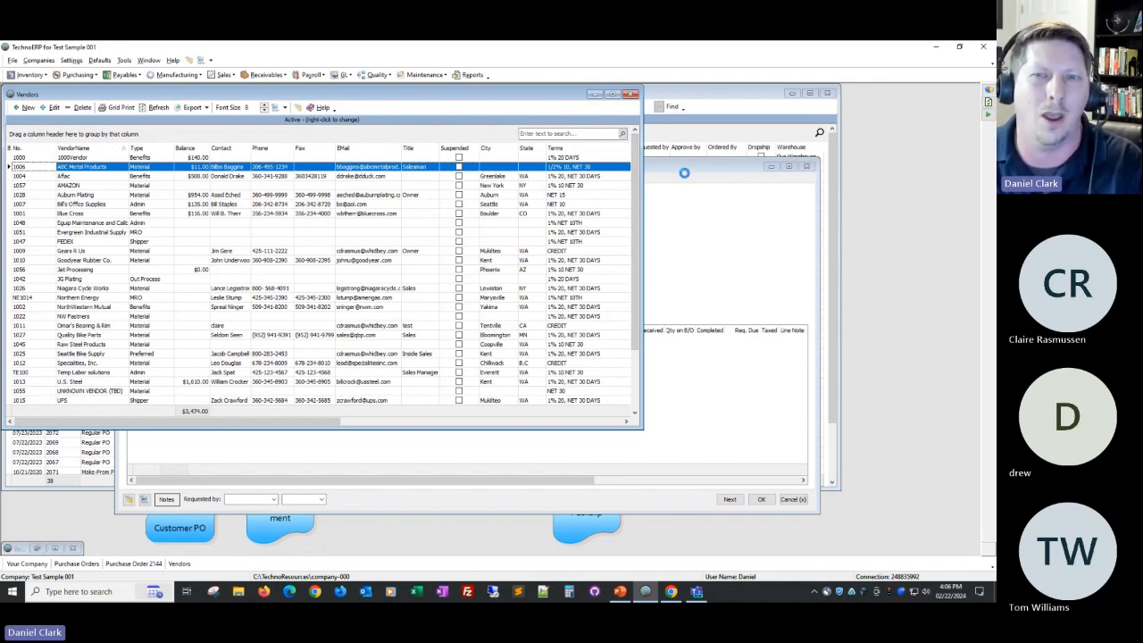
pyautogui.moveTo(354, 210); pyautogui.dragTo(311, 142)
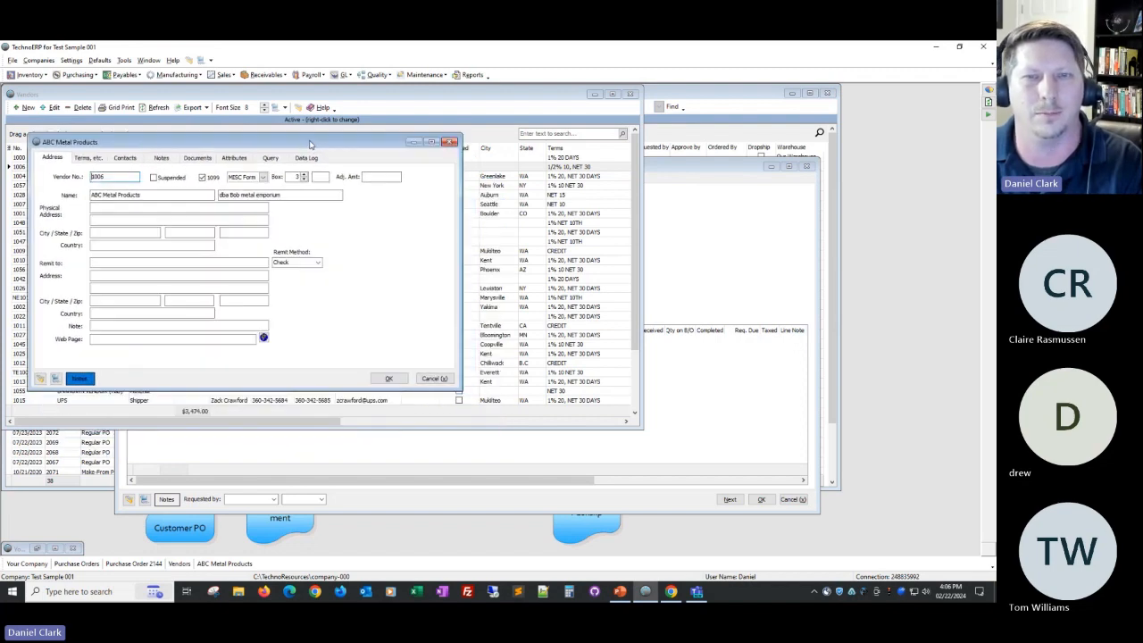
pyautogui.click(656, 173)
pyautogui.moveTo(395, 172); pyautogui.dragTo(482, 197)
pyautogui.moveTo(205, 187); pyautogui.dragTo(257, 189)
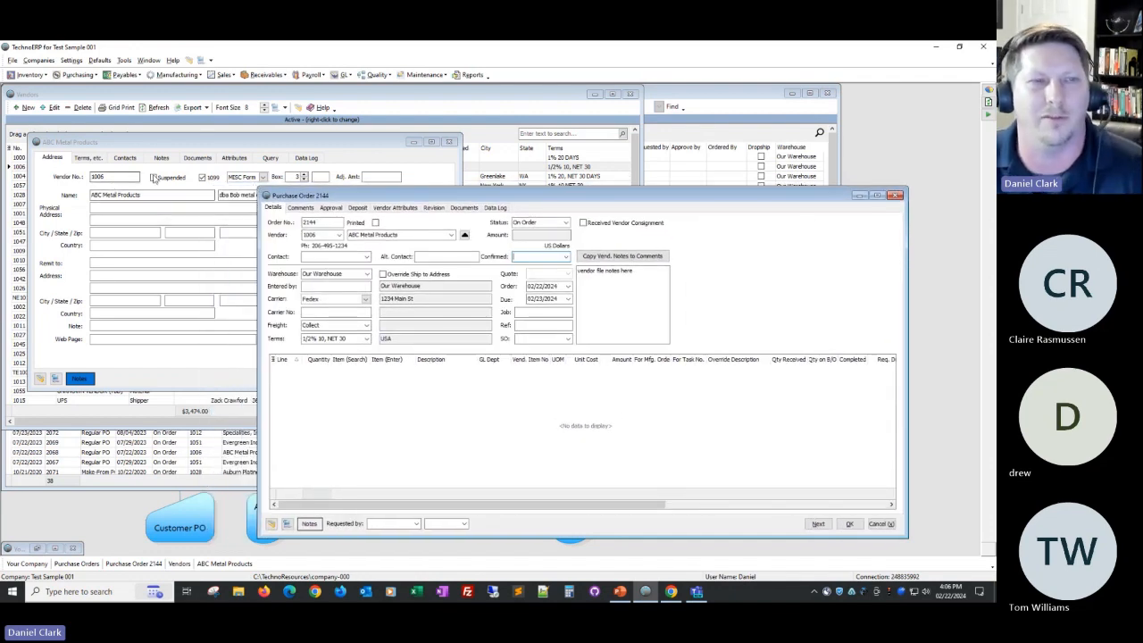
# Compare the vendor record's default terms, carrier and freight with those on the purchase order.
pyautogui.click(92, 160)
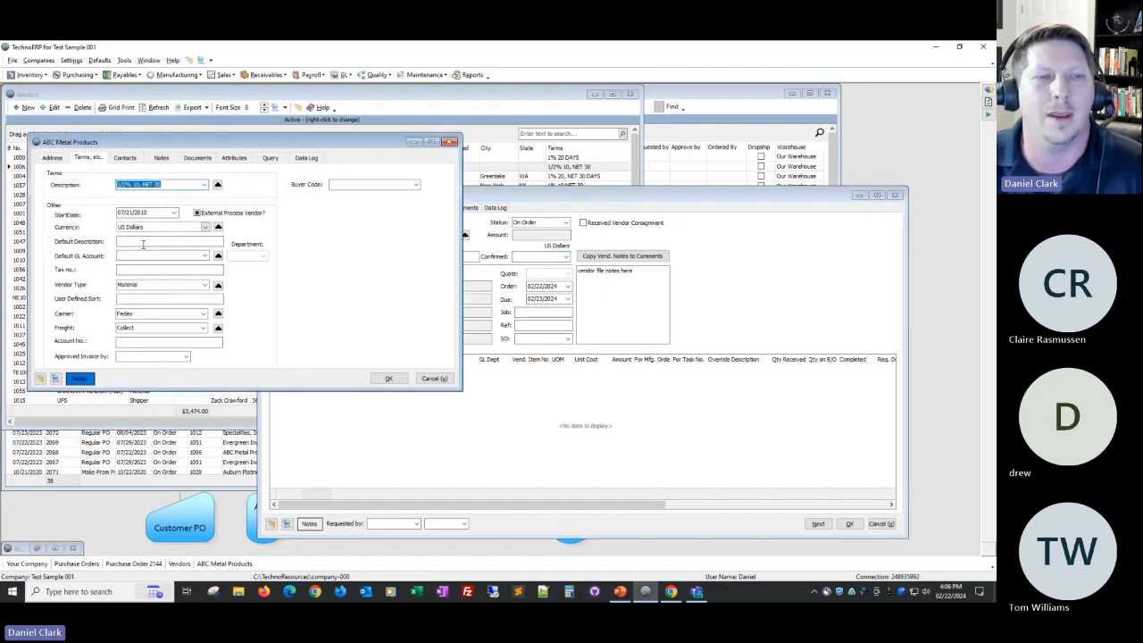
pyautogui.click(153, 314)
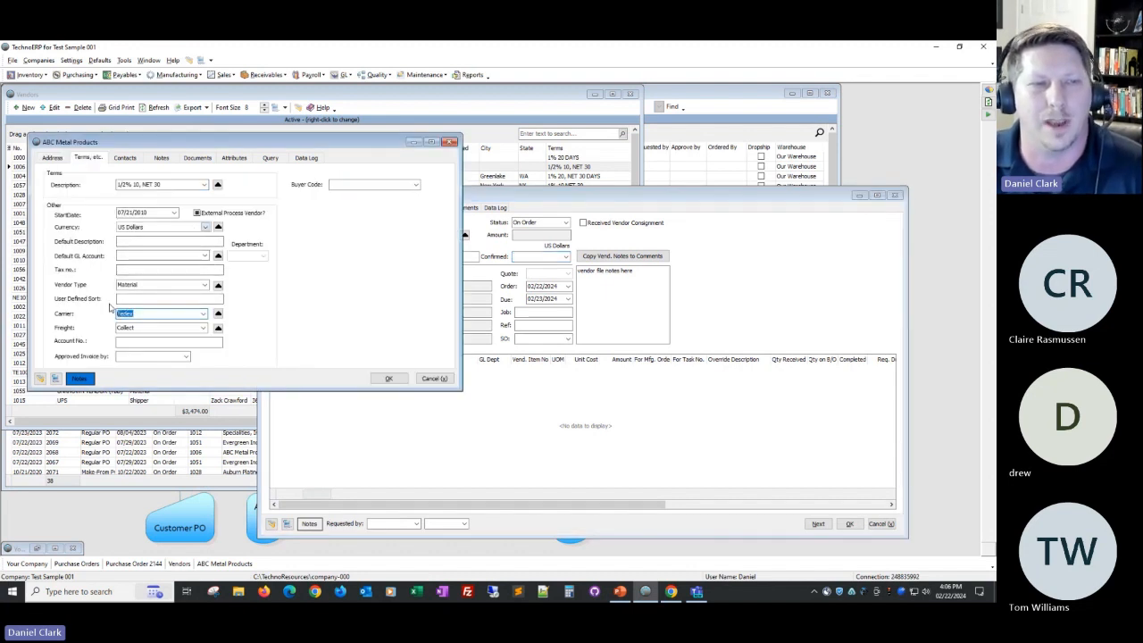
pyautogui.click(132, 330)
pyautogui.moveTo(541, 200); pyautogui.dragTo(456, 175)
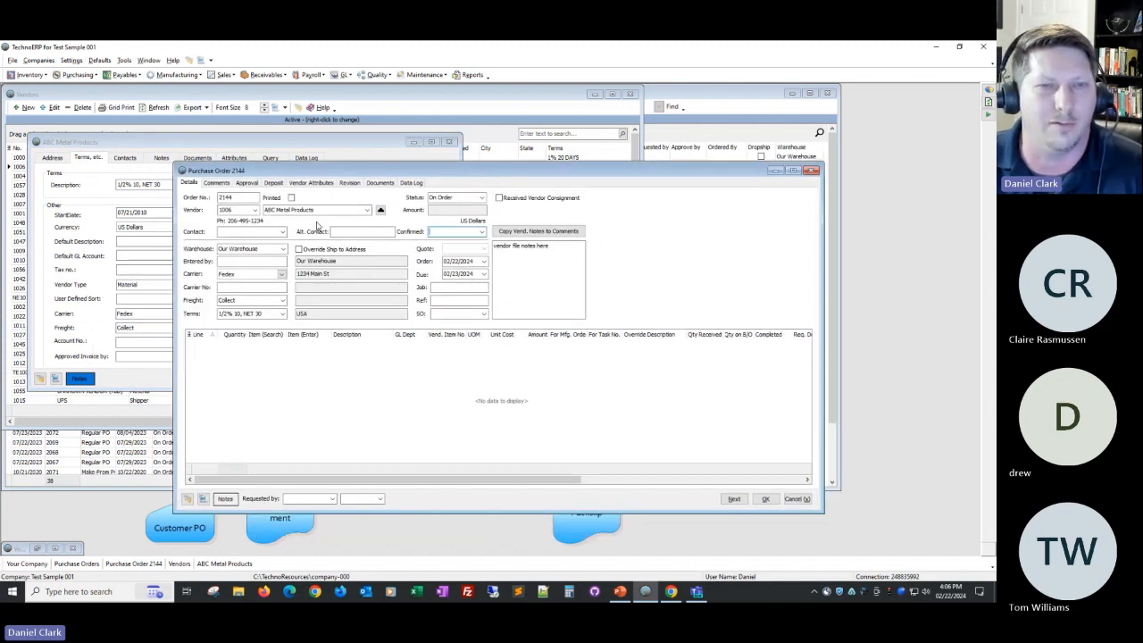
# Compare the purchase order's contact choices with the vendor's contacts, check the vendor's address details, and close the vendor record without changes.
pyautogui.click(283, 232)
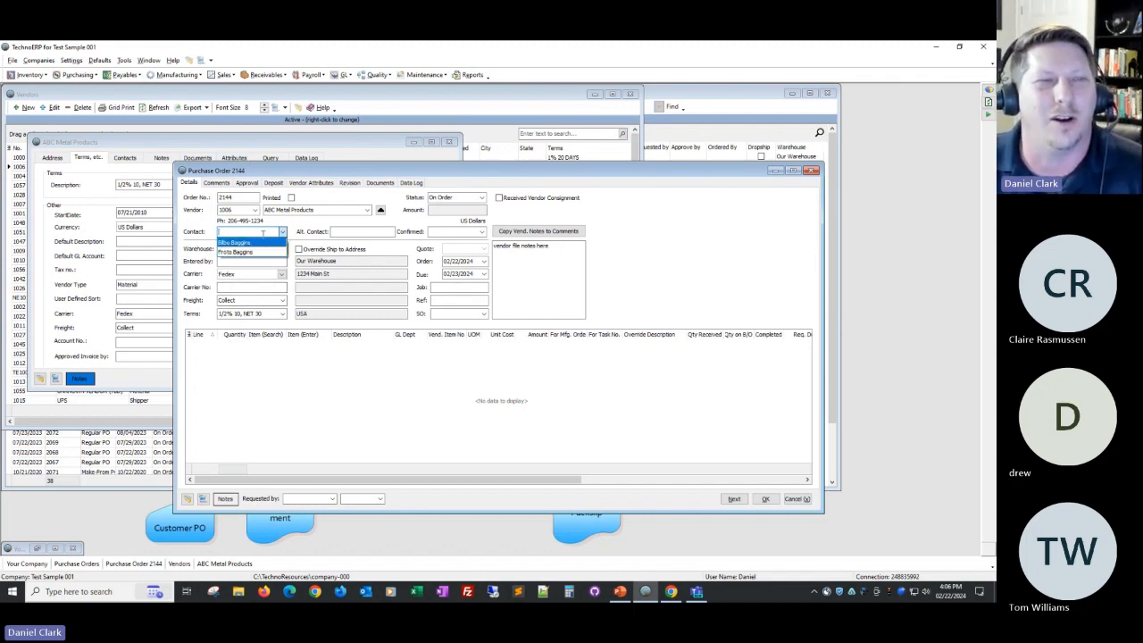
pyautogui.click(124, 158)
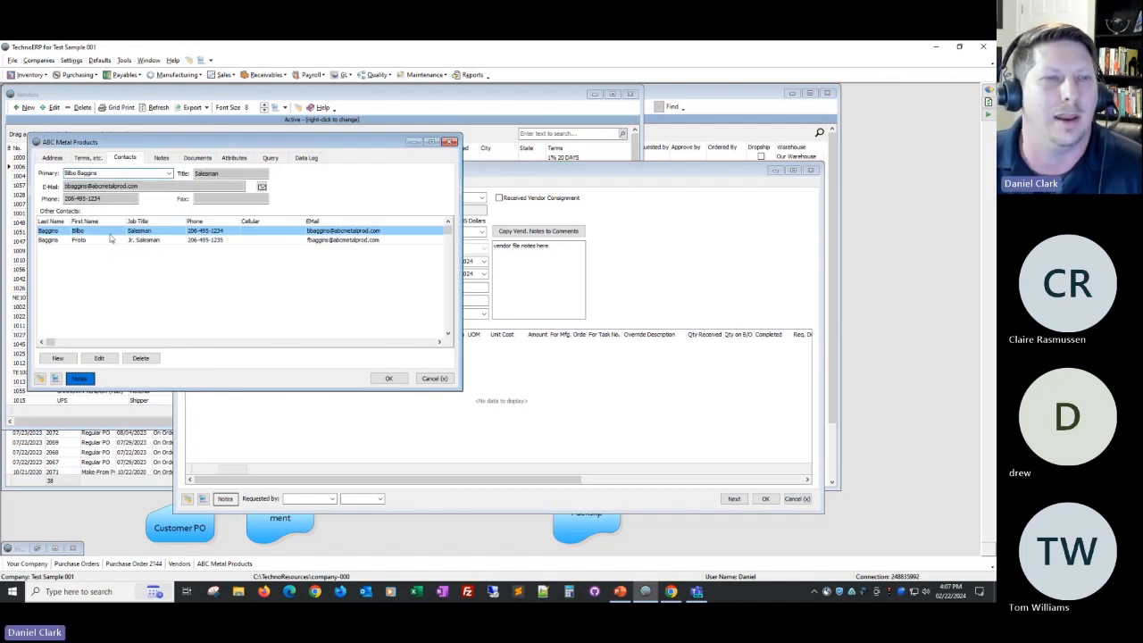
pyautogui.rightClick(34, 169)
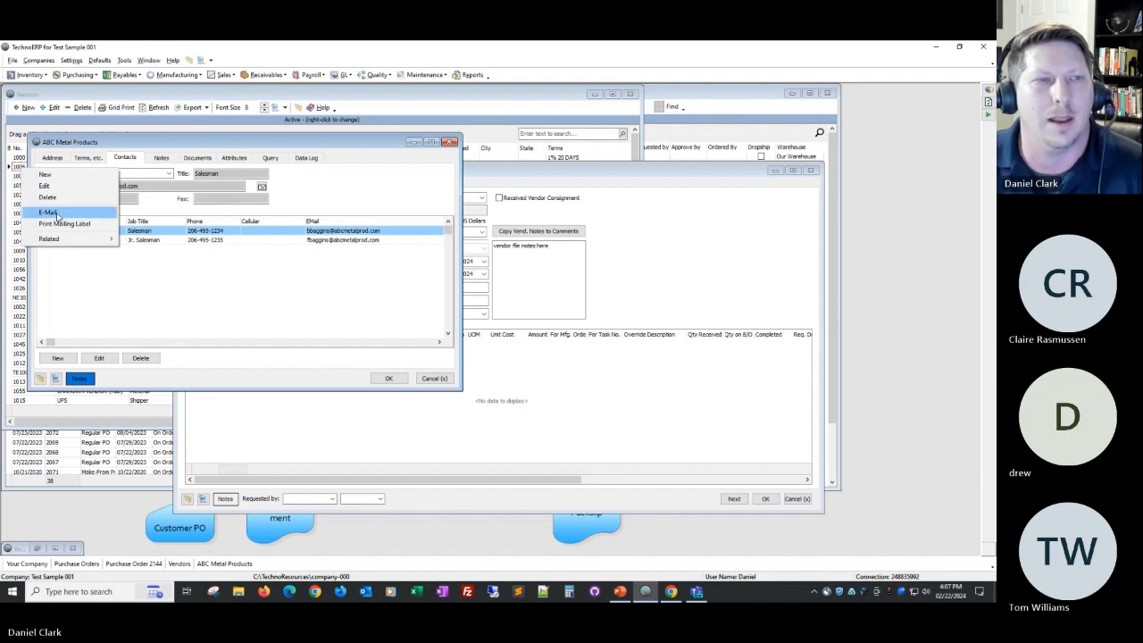
pyautogui.click(596, 93)
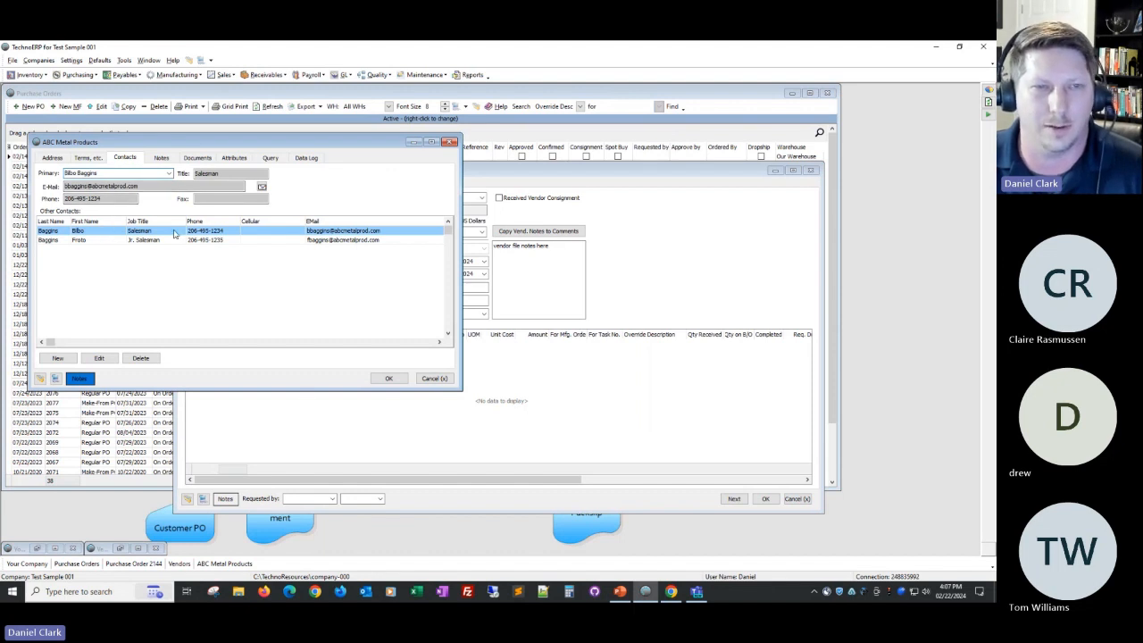
pyautogui.click(51, 158)
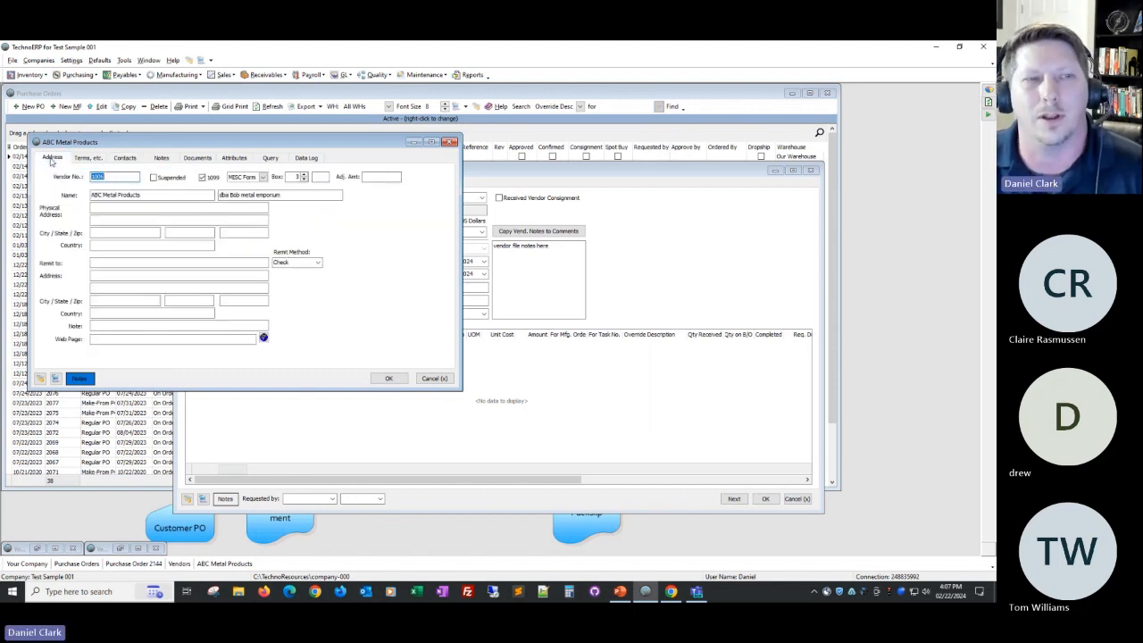
pyautogui.click(434, 378)
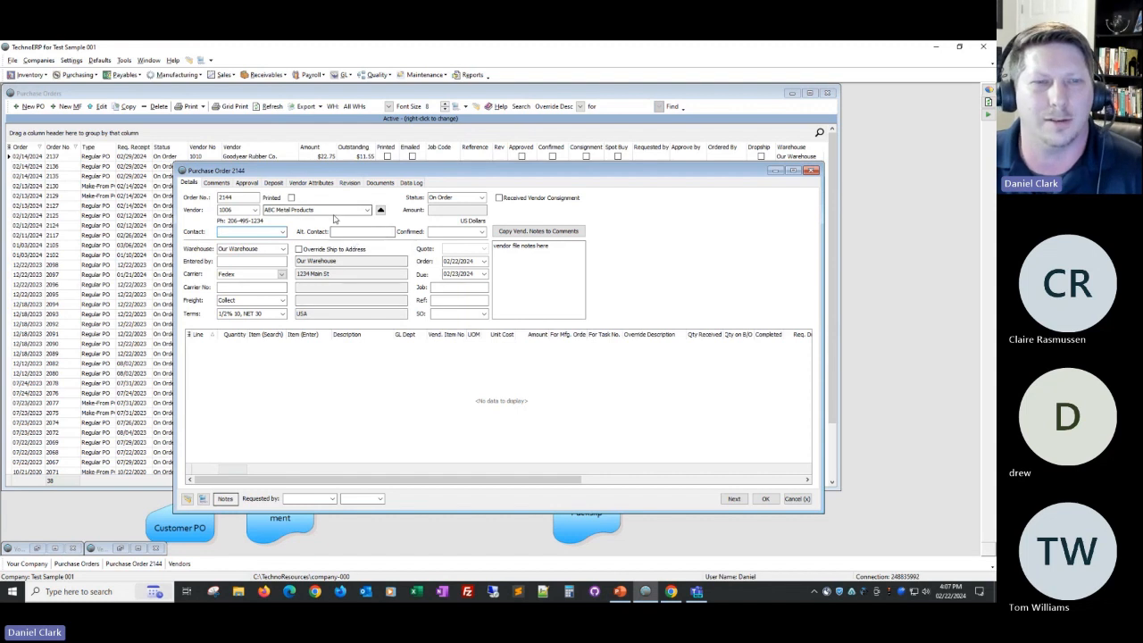
# Review the alternate contact field and the available confirmation methods on the purchase order.
pyautogui.click(352, 229)
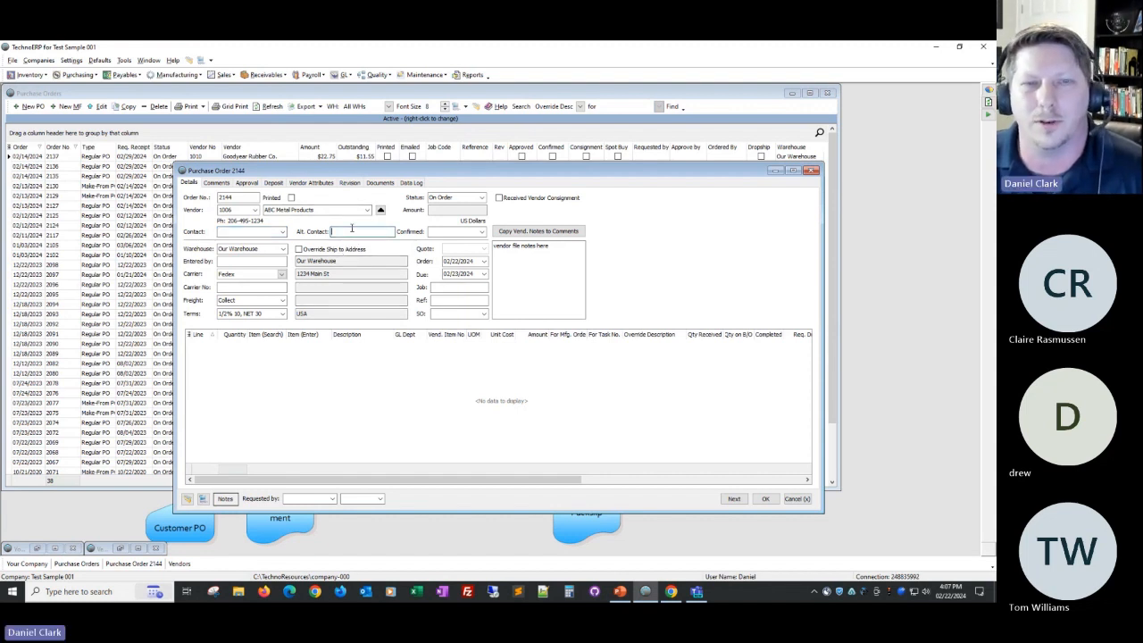
pyautogui.click(481, 231)
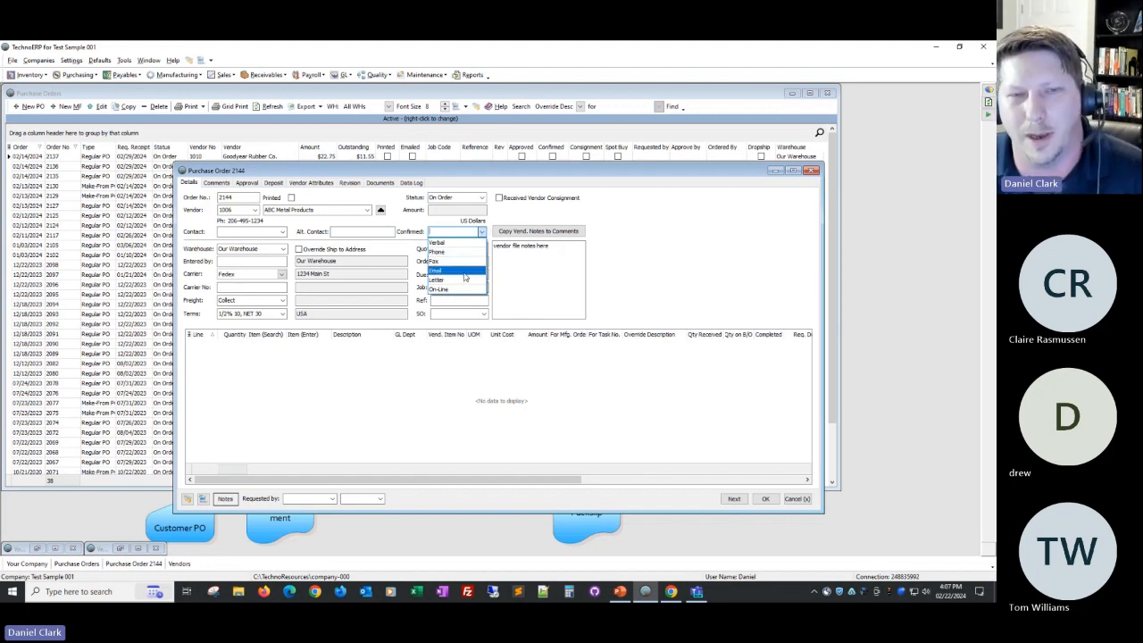
pyautogui.click(482, 232)
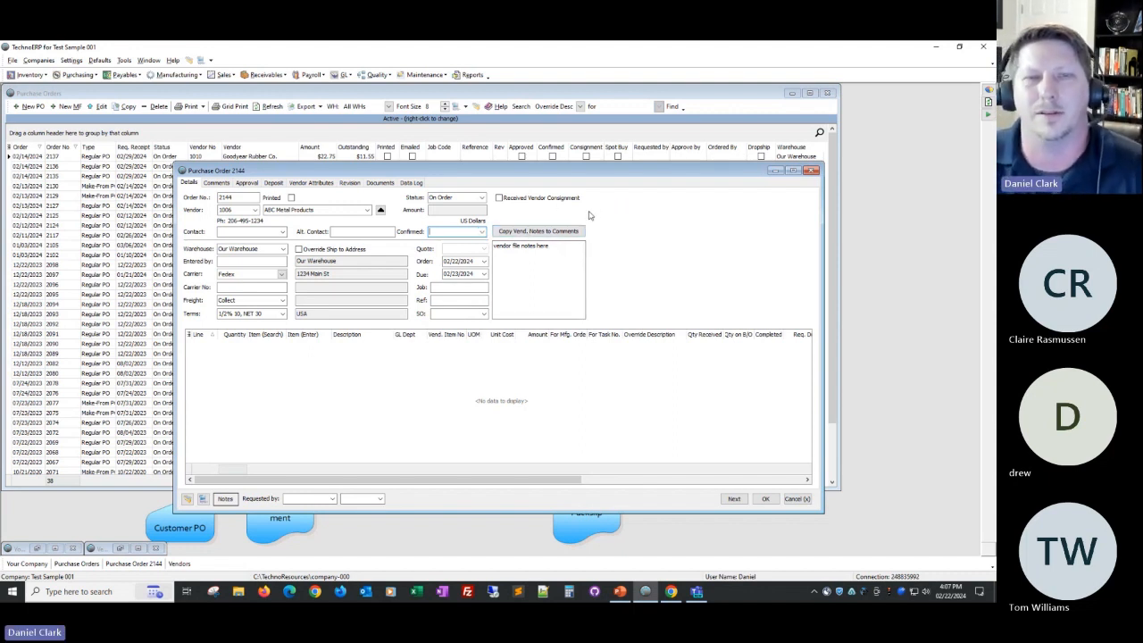
# Open the ABC Metal Products vendor record's notes from the purchase order and compare them with the vendor notes shown on the order.
pyautogui.click(382, 212)
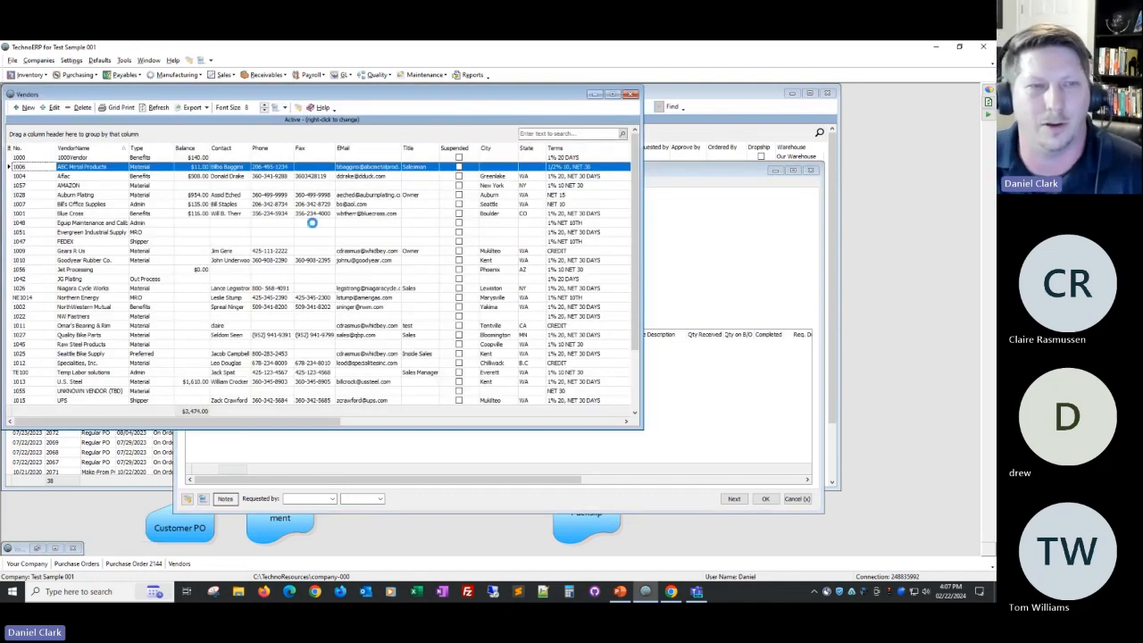
pyautogui.click(203, 222)
pyautogui.moveTo(220, 210); pyautogui.dragTo(197, 127)
pyautogui.click(703, 176)
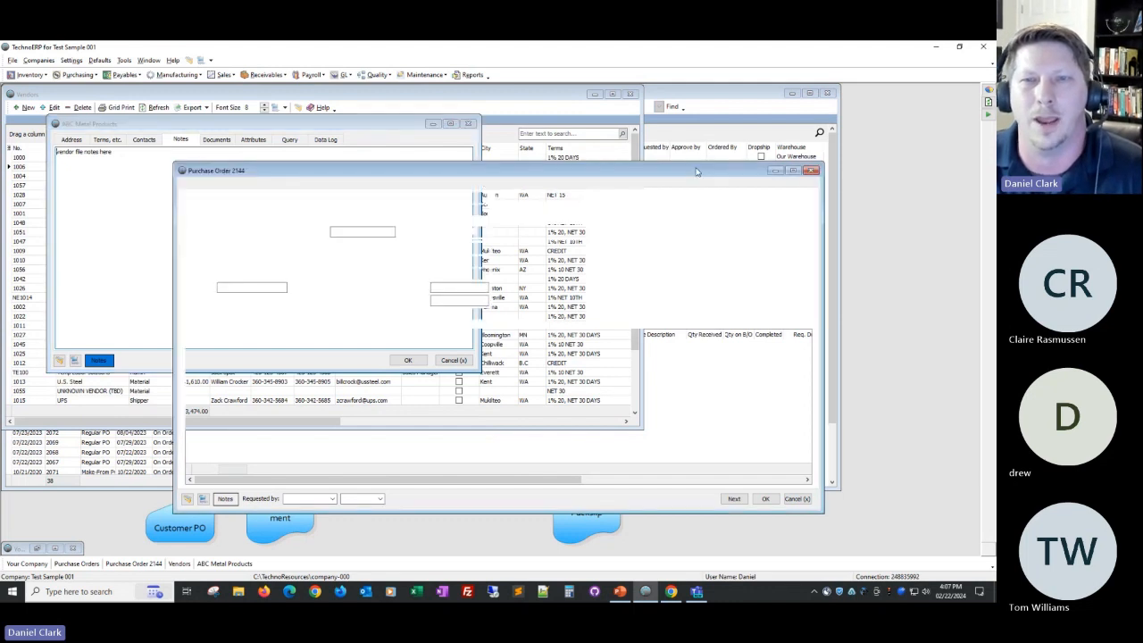
pyautogui.moveTo(583, 176); pyautogui.dragTo(586, 190)
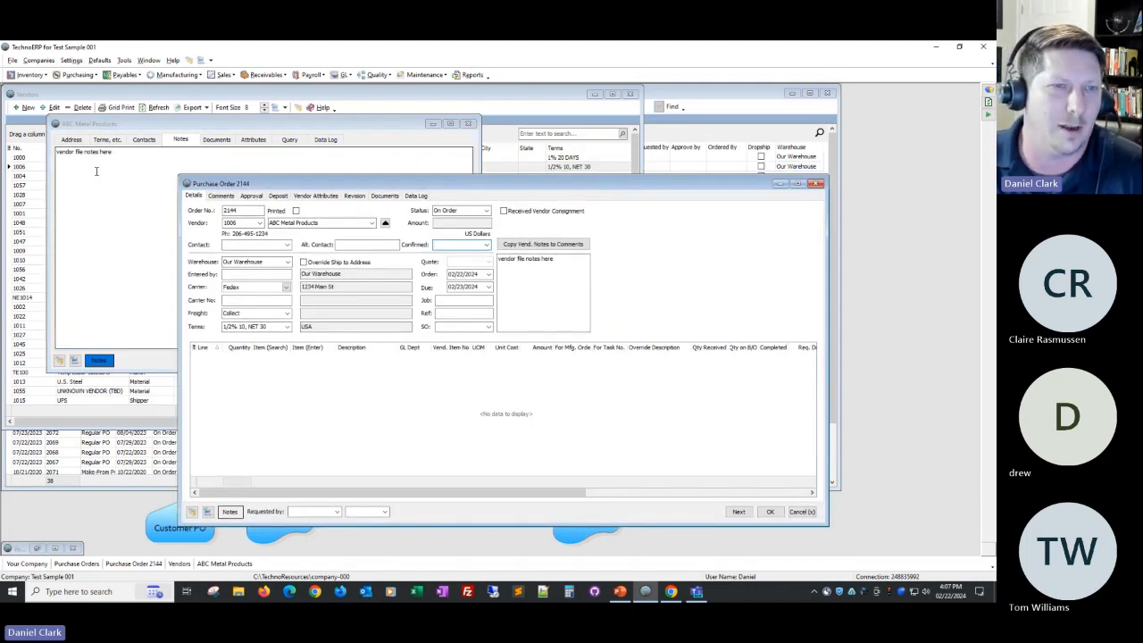
pyautogui.click(562, 259)
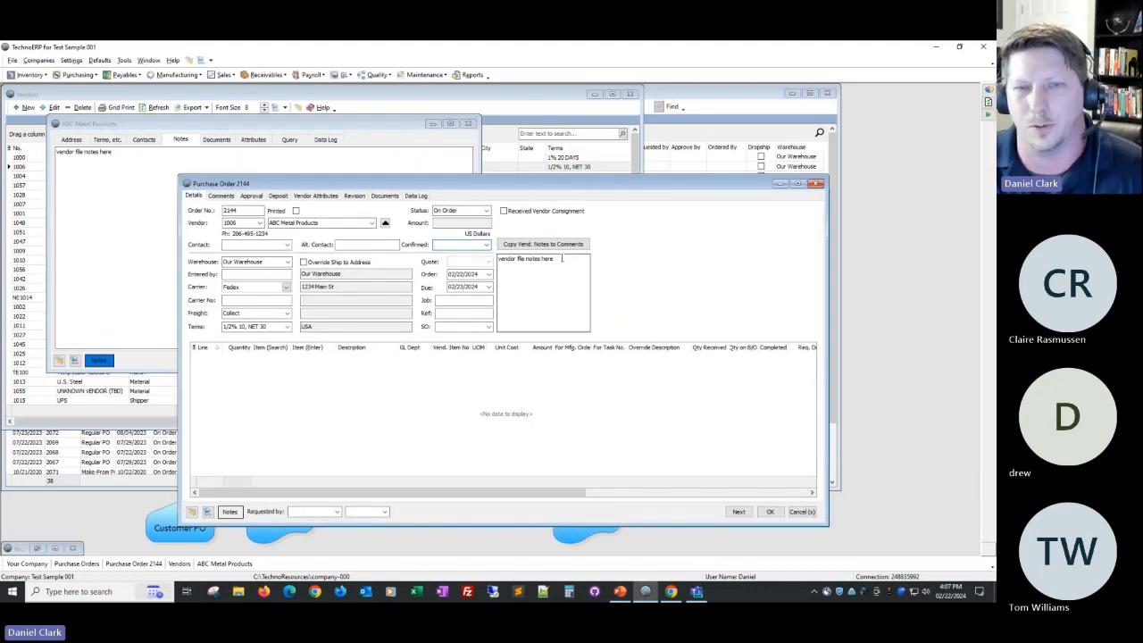
pyautogui.moveTo(559, 260); pyautogui.dragTo(491, 249)
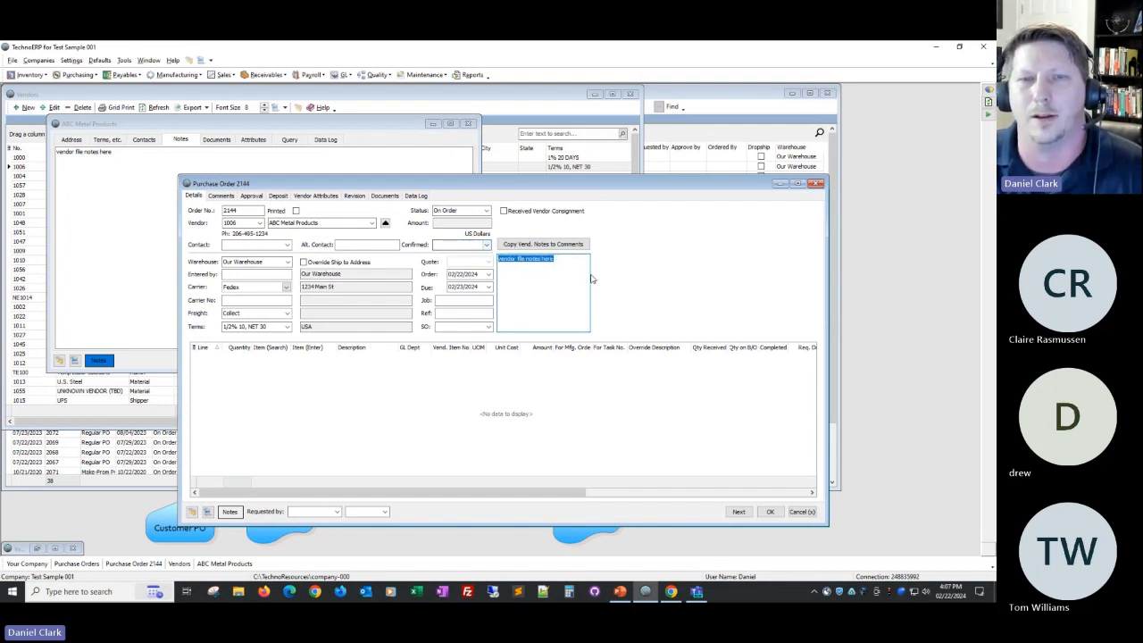
pyautogui.click(566, 261)
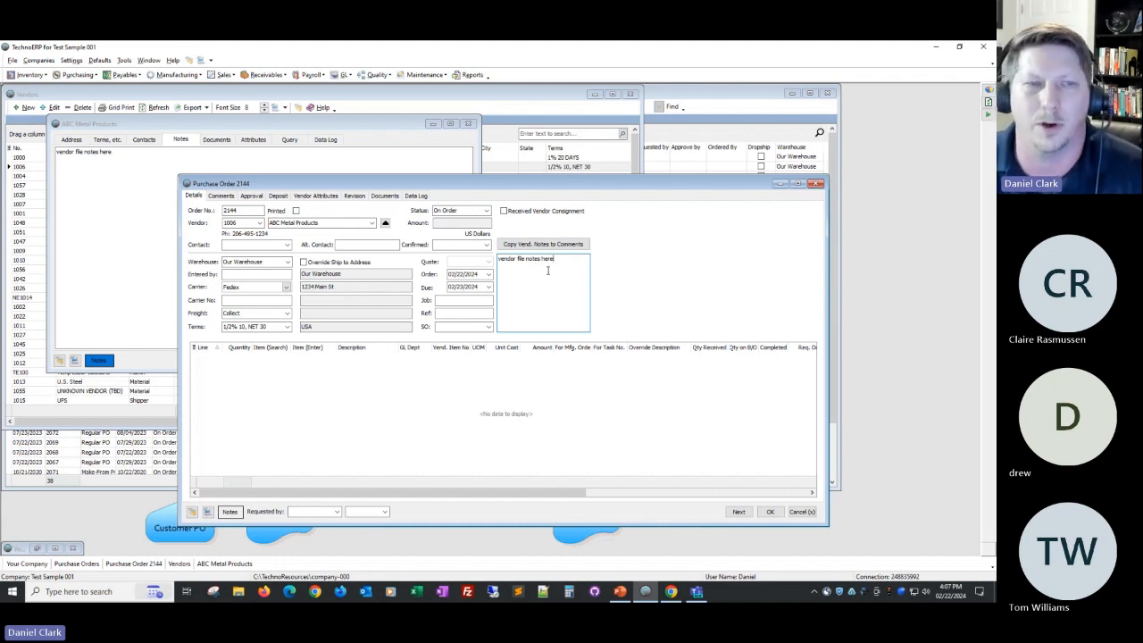
# Copy the vendor notes to the purchase order's comments, check the copied text there, and return to the order details.
pyautogui.click(540, 248)
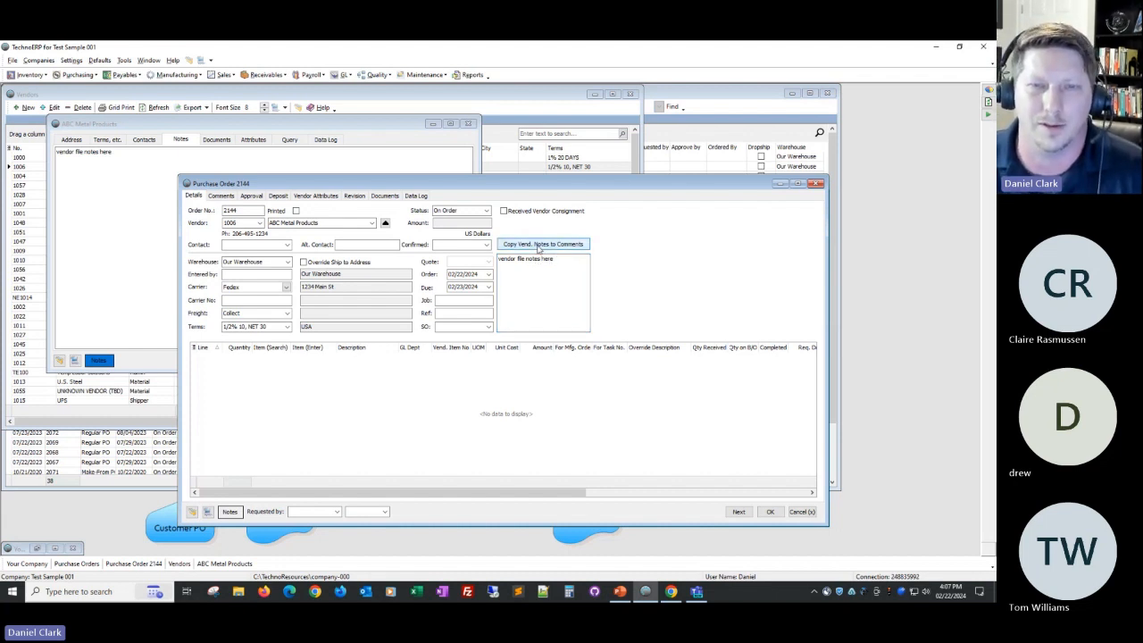
pyautogui.click(223, 198)
pyautogui.moveTo(242, 225); pyautogui.dragTo(185, 225)
pyautogui.click(194, 195)
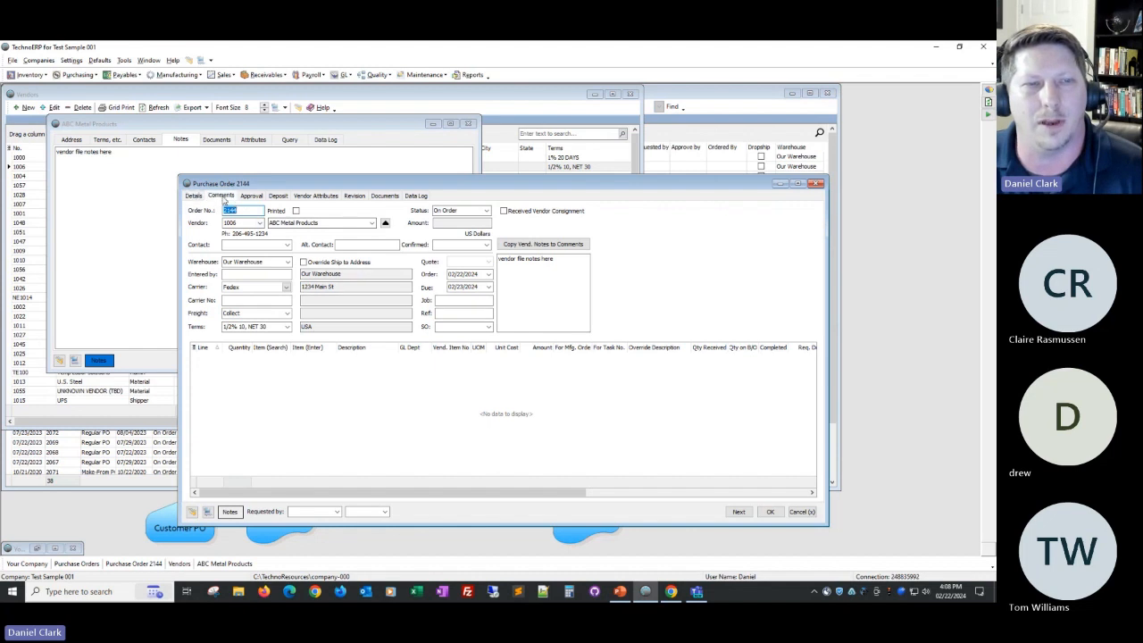
pyautogui.click(220, 196)
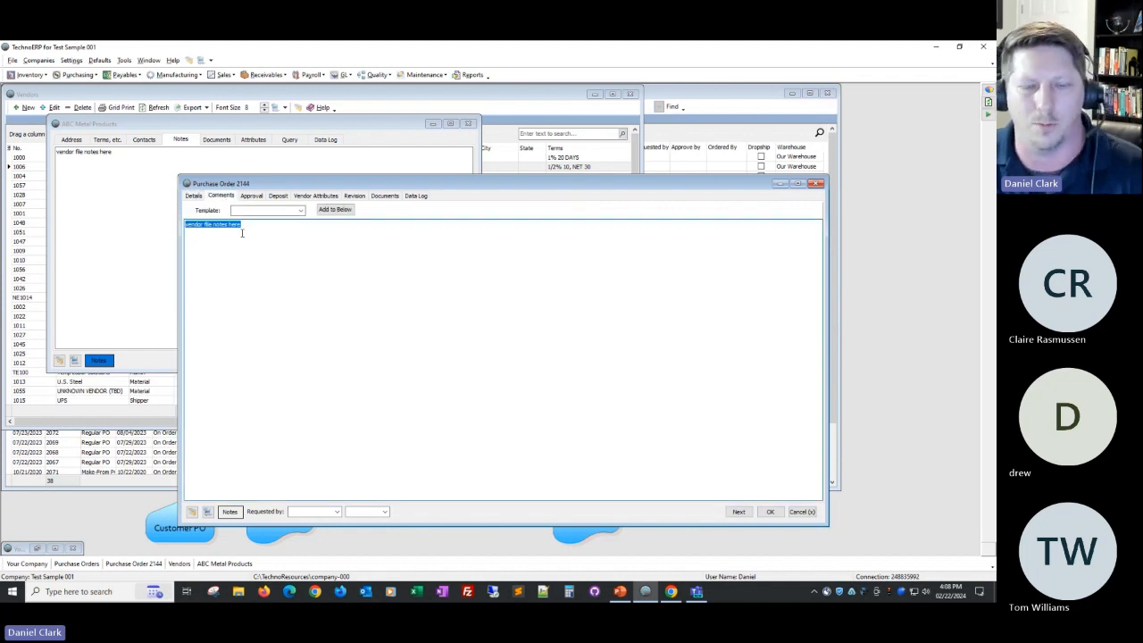
pyautogui.click(195, 196)
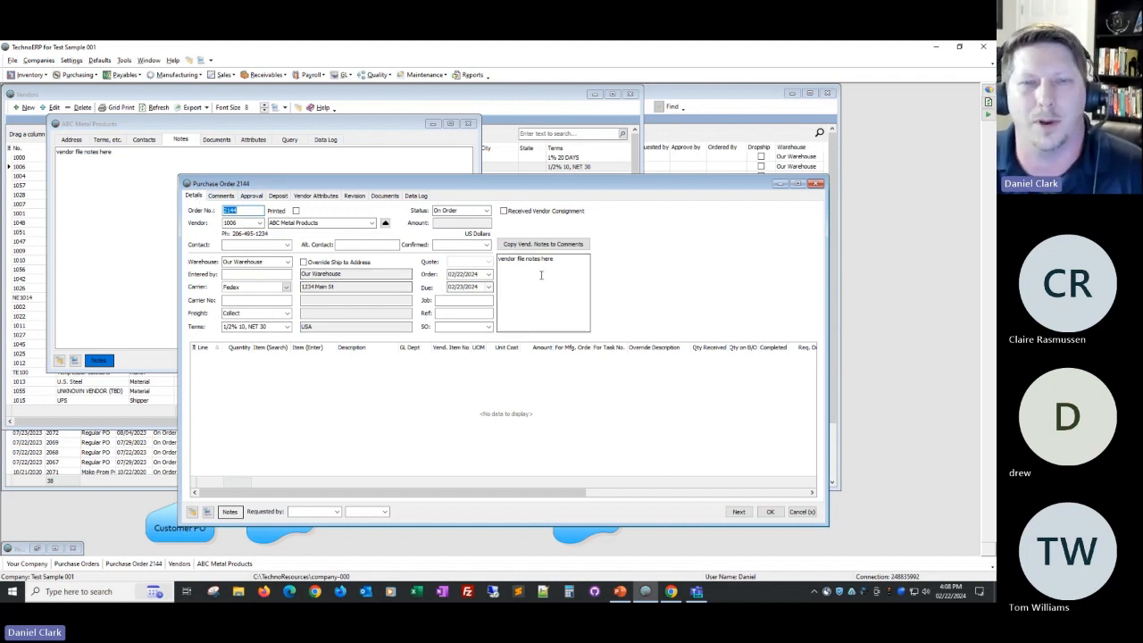
# Review the purchase order's warehouse choices and its Entered by field.
pyautogui.click(287, 264)
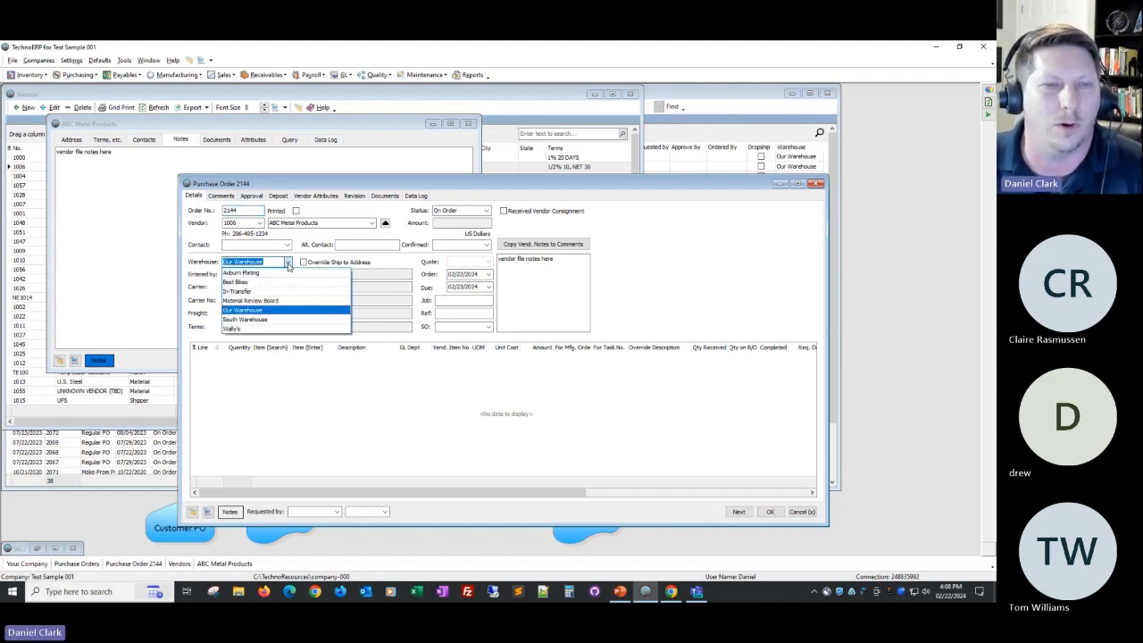
pyautogui.click(288, 265)
pyautogui.click(261, 275)
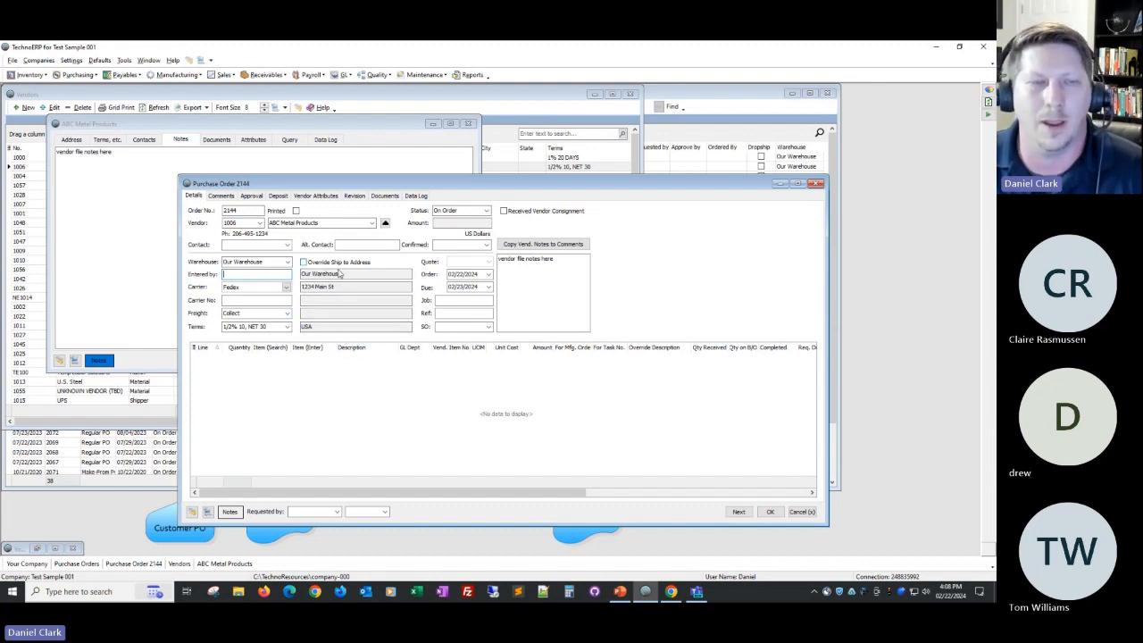
# Try overriding the ship-to address on the purchase order, and remove the override again.
pyautogui.click(303, 262)
pyautogui.click(313, 274)
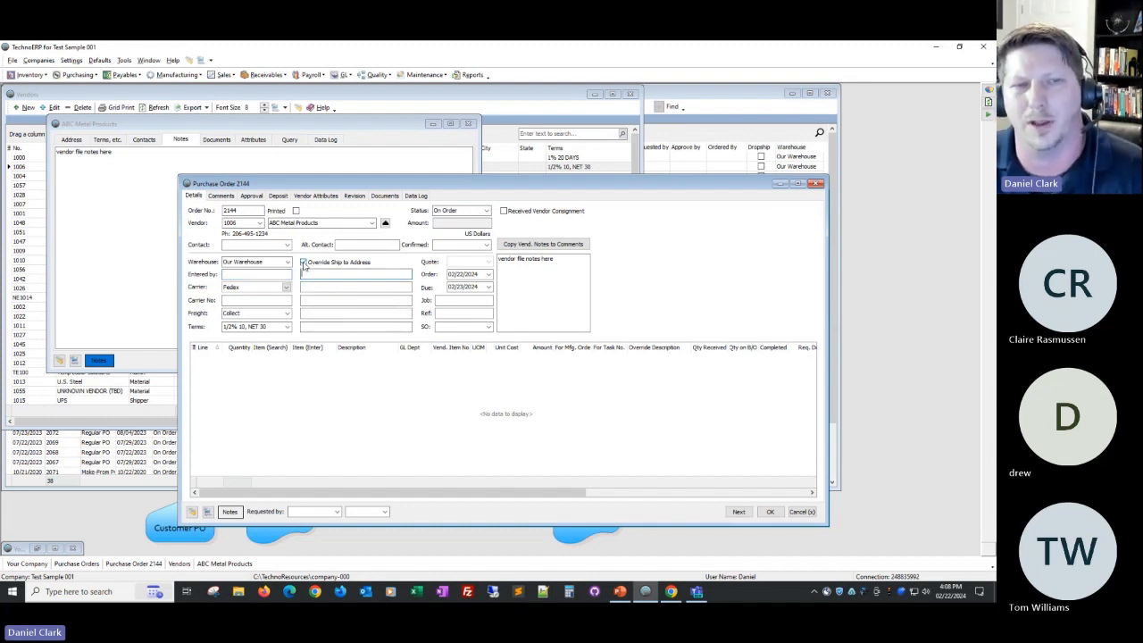
pyautogui.click(304, 262)
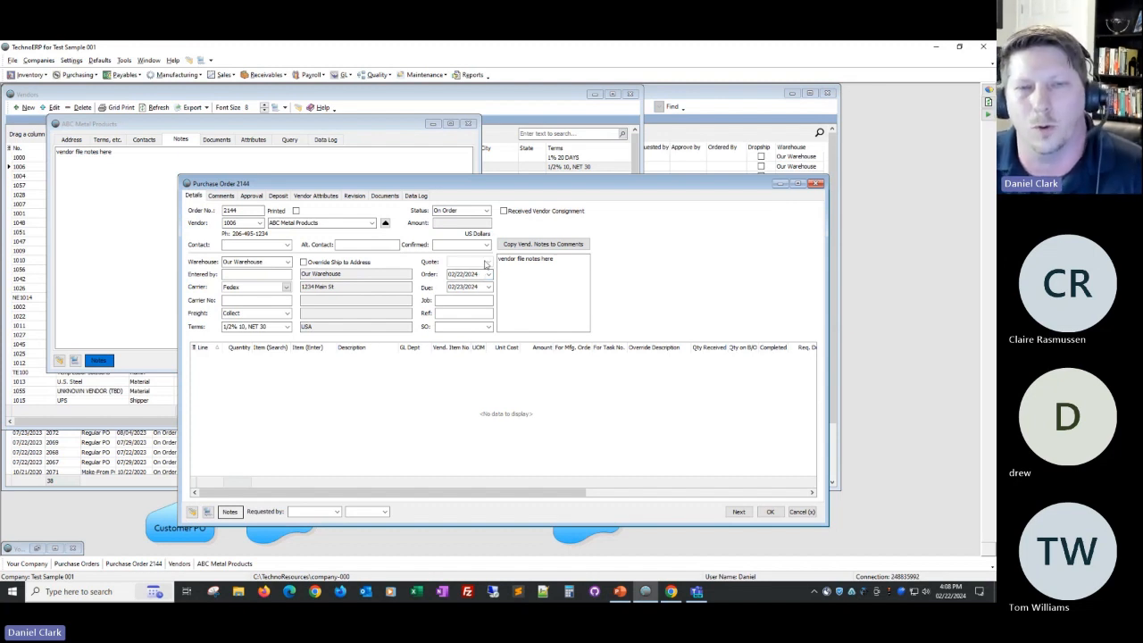
# Examine the date pickers for the purchase order's order date and due date without changing either date.
pyautogui.click(488, 275)
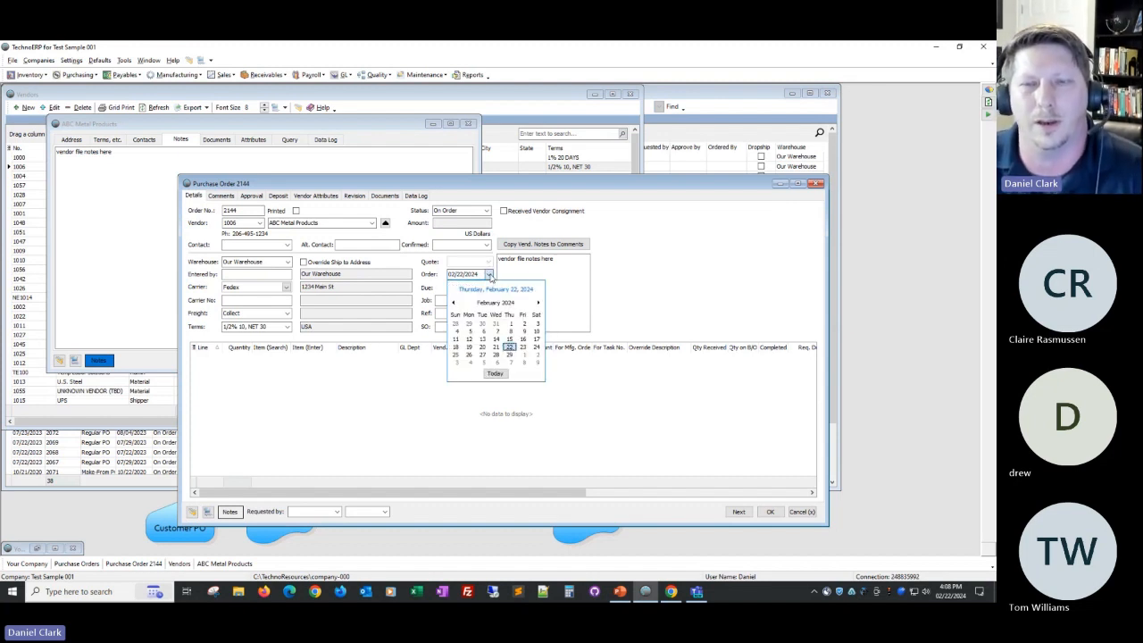
pyautogui.click(490, 277)
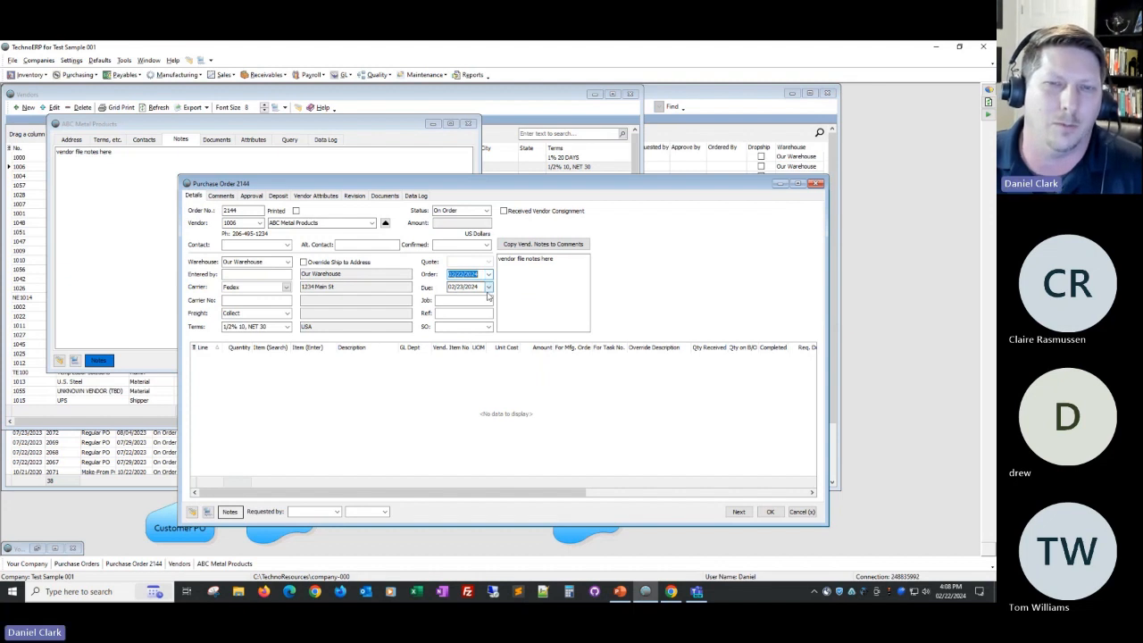
pyautogui.click(488, 287)
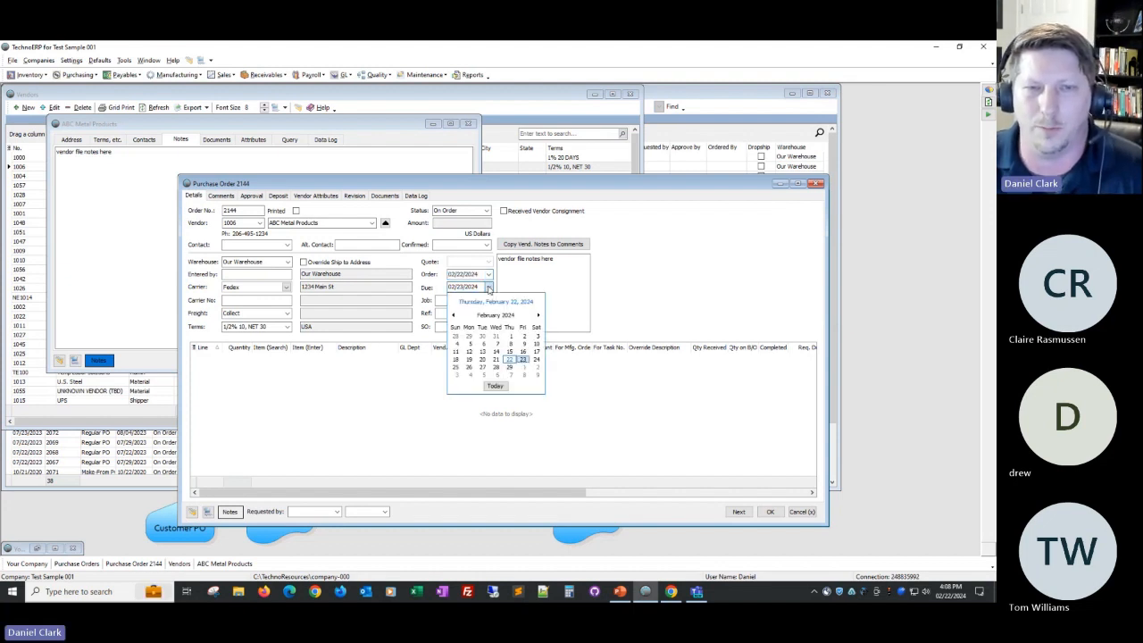
pyautogui.click(488, 288)
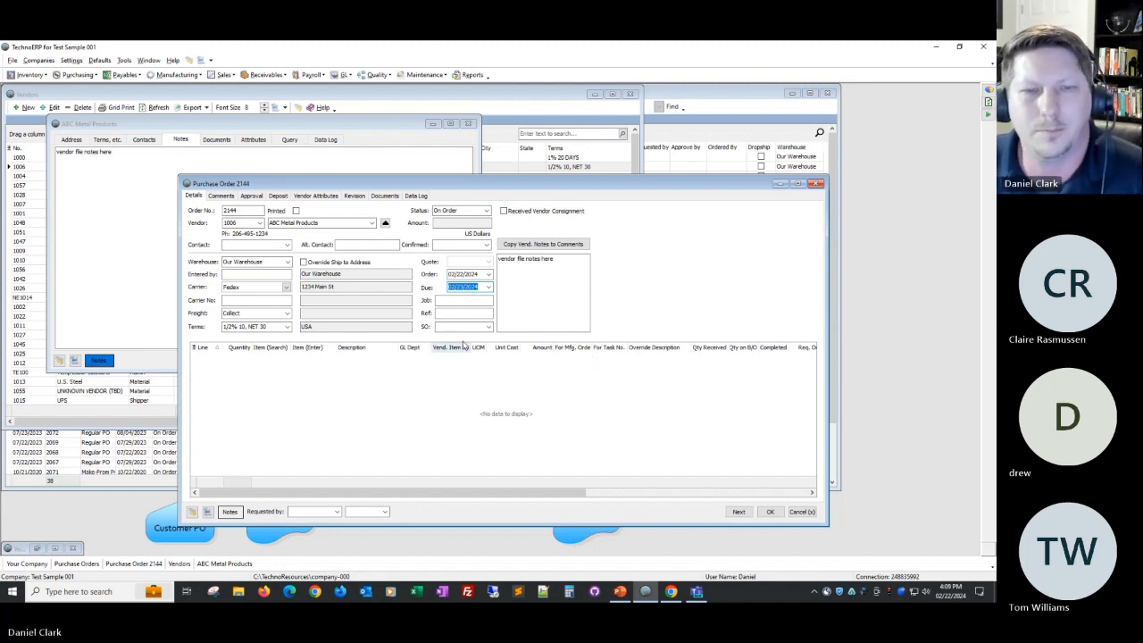
# Minimize the vendor windows, move the purchase order aside to view the list's job code and reference columns, and return to its Job field.
pyautogui.click(432, 123)
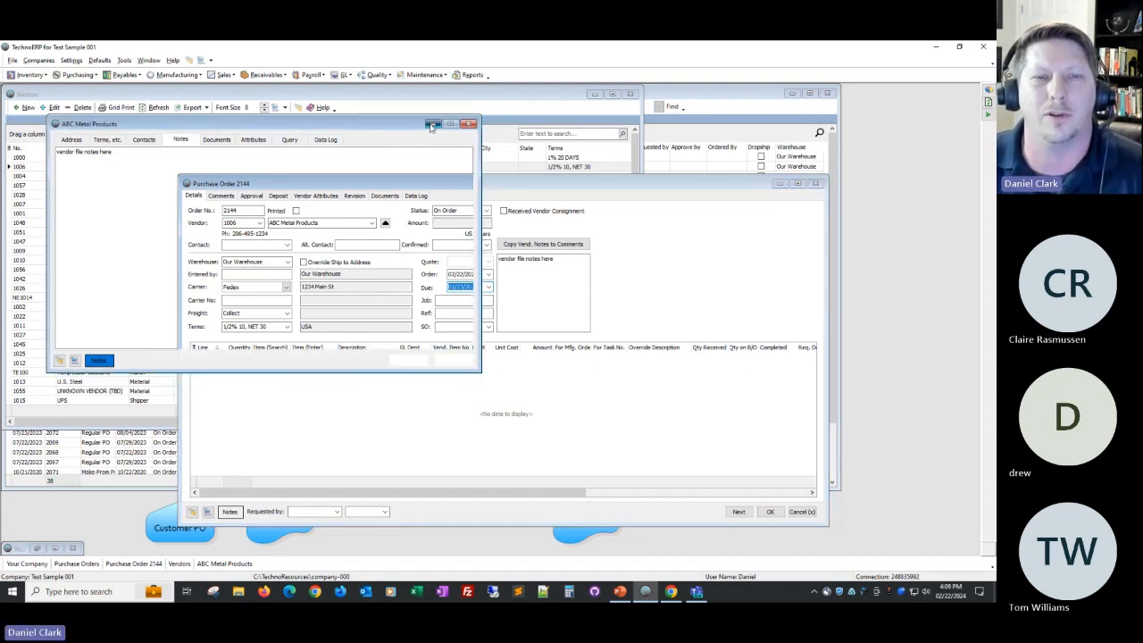
pyautogui.click(595, 94)
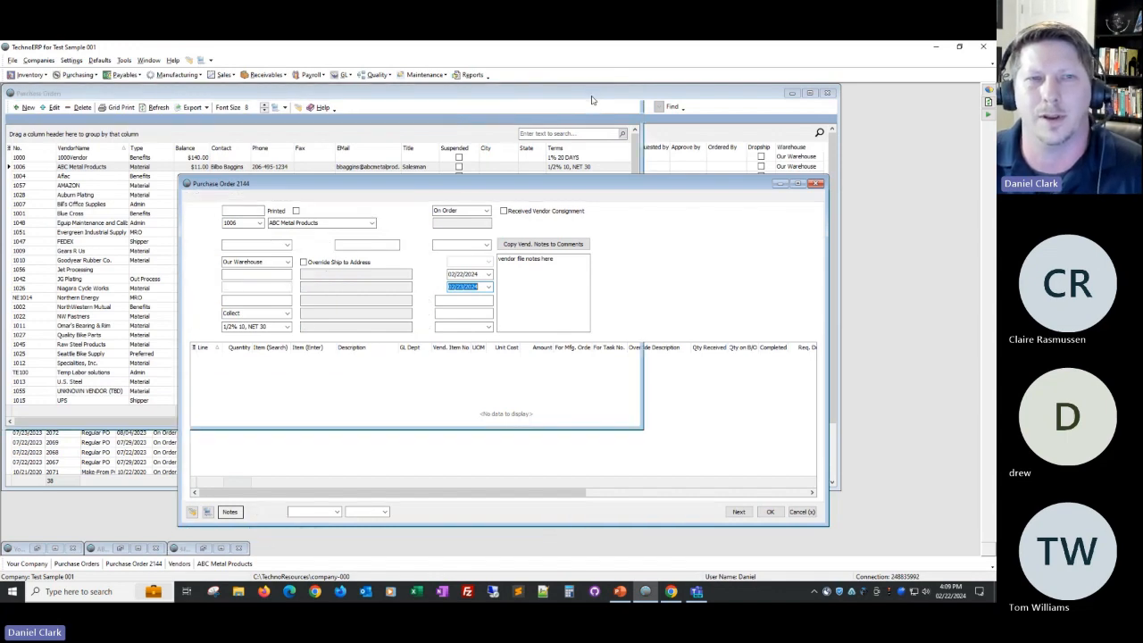
pyautogui.moveTo(325, 187); pyautogui.dragTo(335, 368)
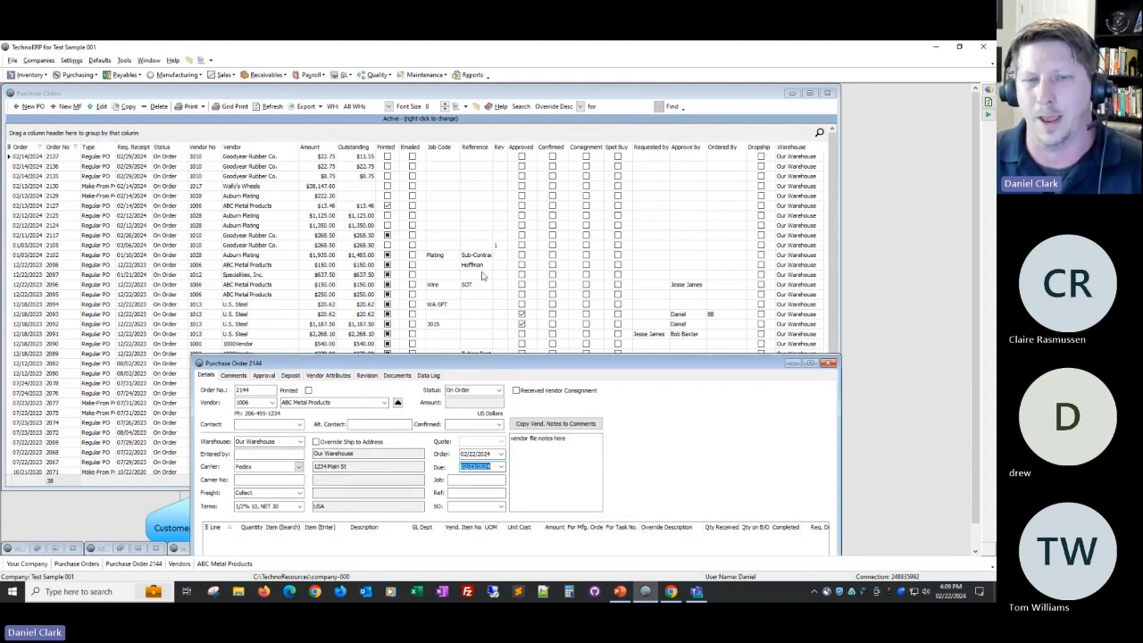
pyautogui.moveTo(518, 368); pyautogui.dragTo(478, 224)
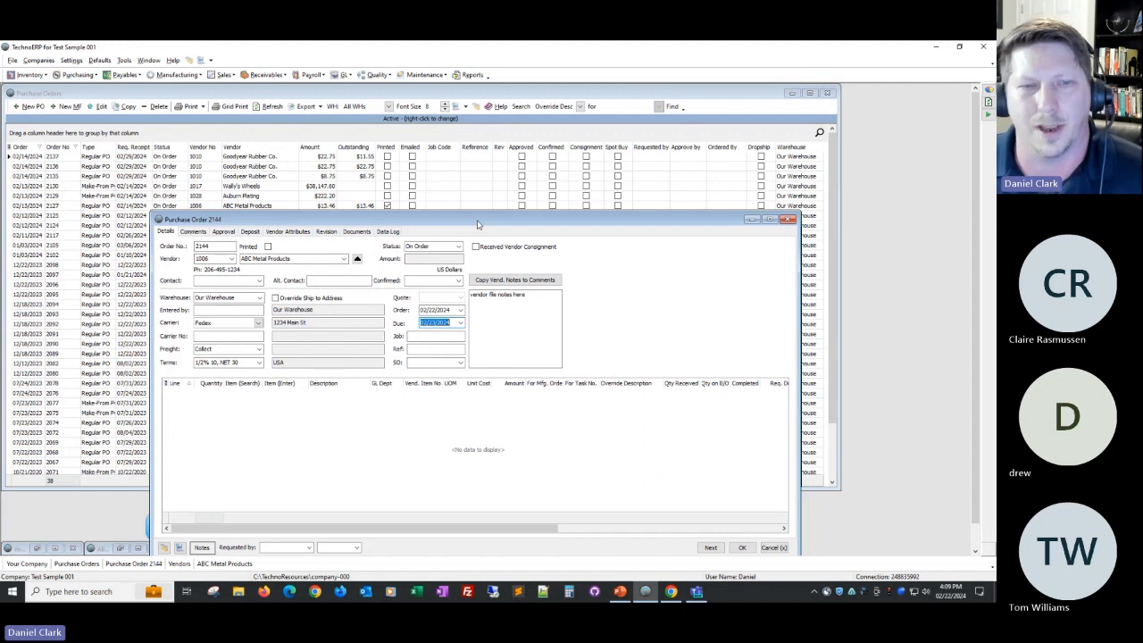
pyautogui.click(422, 335)
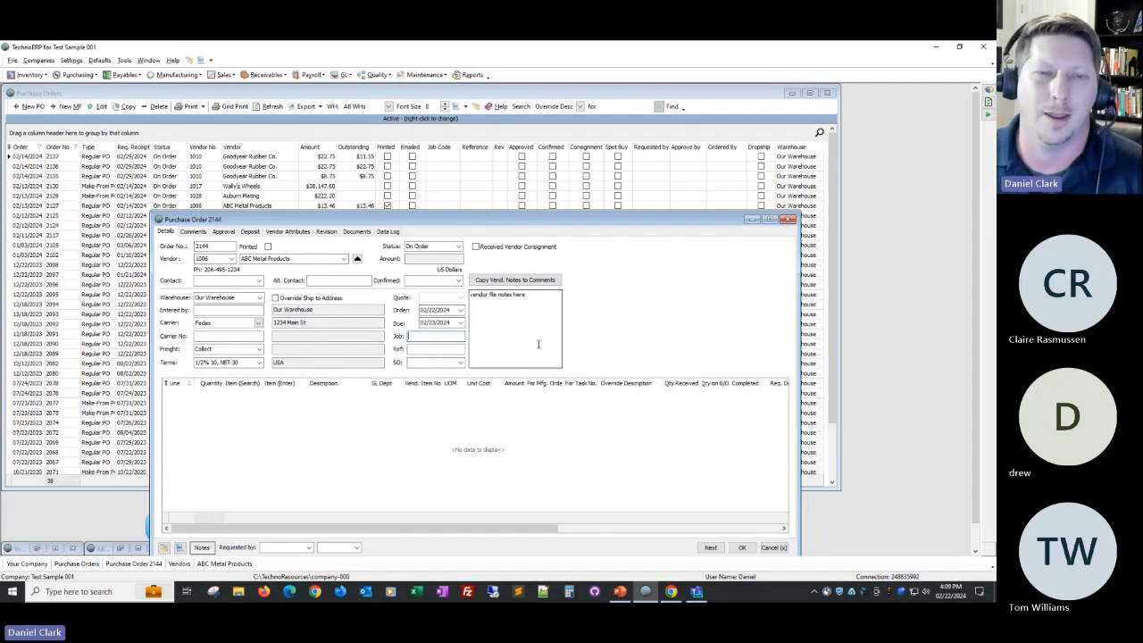
# Search the purchase orders list for "wire", clear the search, and return to the open purchase order.
pyautogui.click(504, 94)
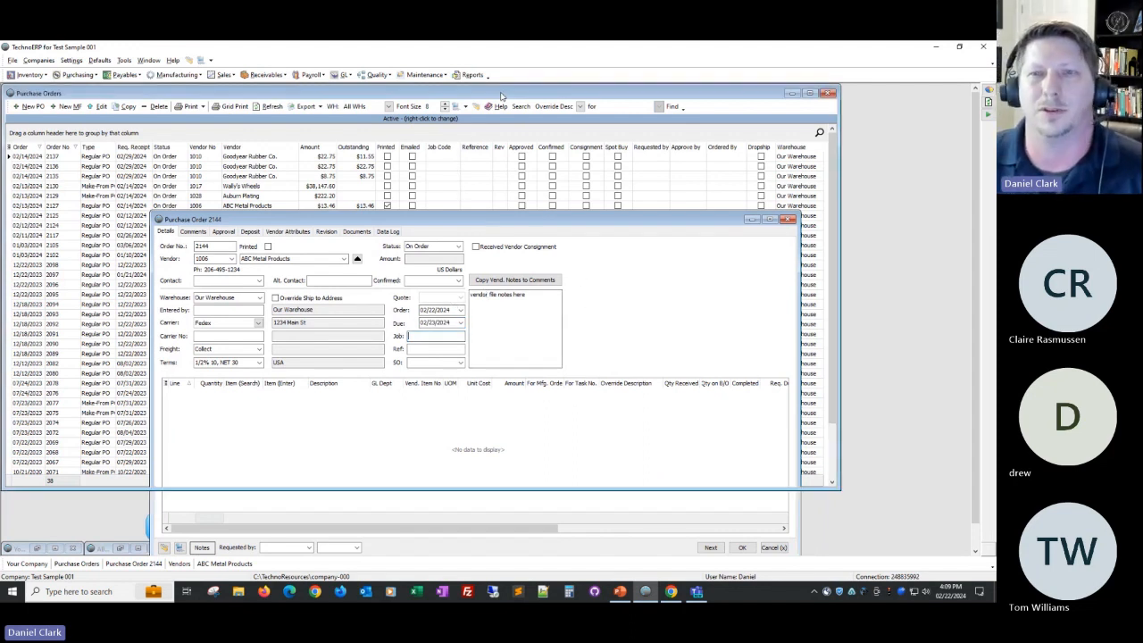
pyautogui.click(820, 133)
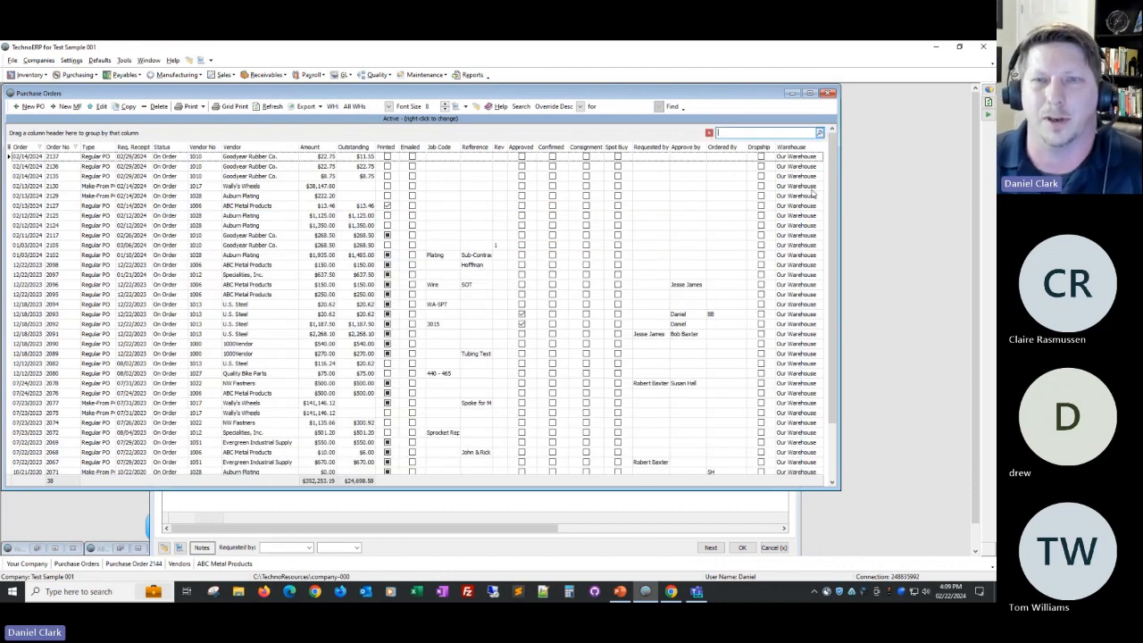
pyautogui.write('wire')
pyautogui.press('Return')
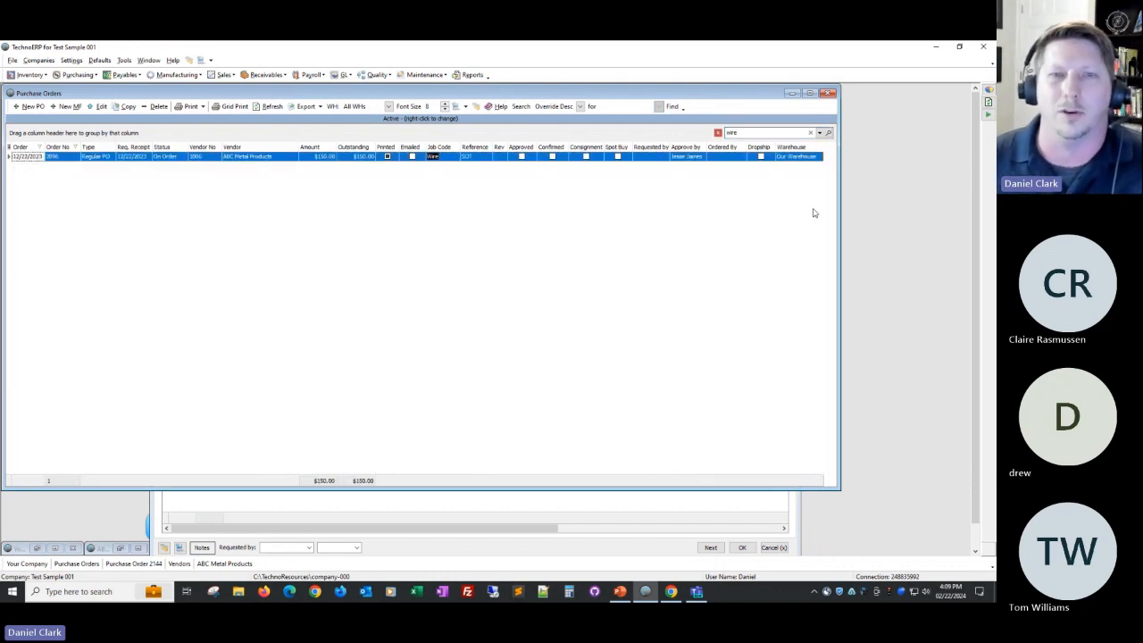
pyautogui.click(811, 134)
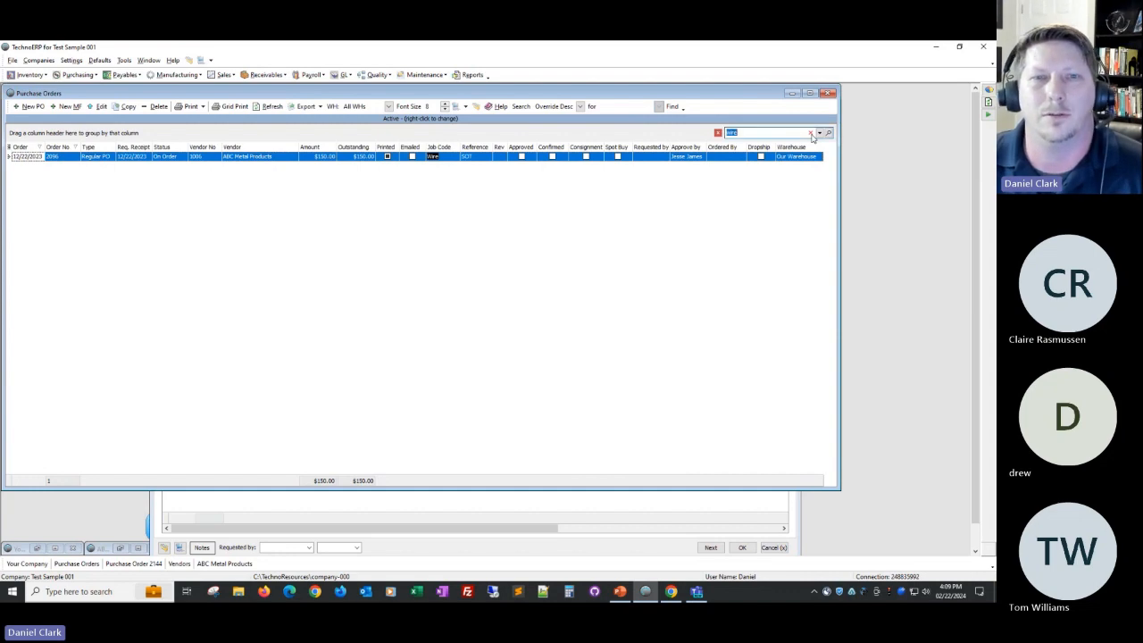
pyautogui.click(564, 506)
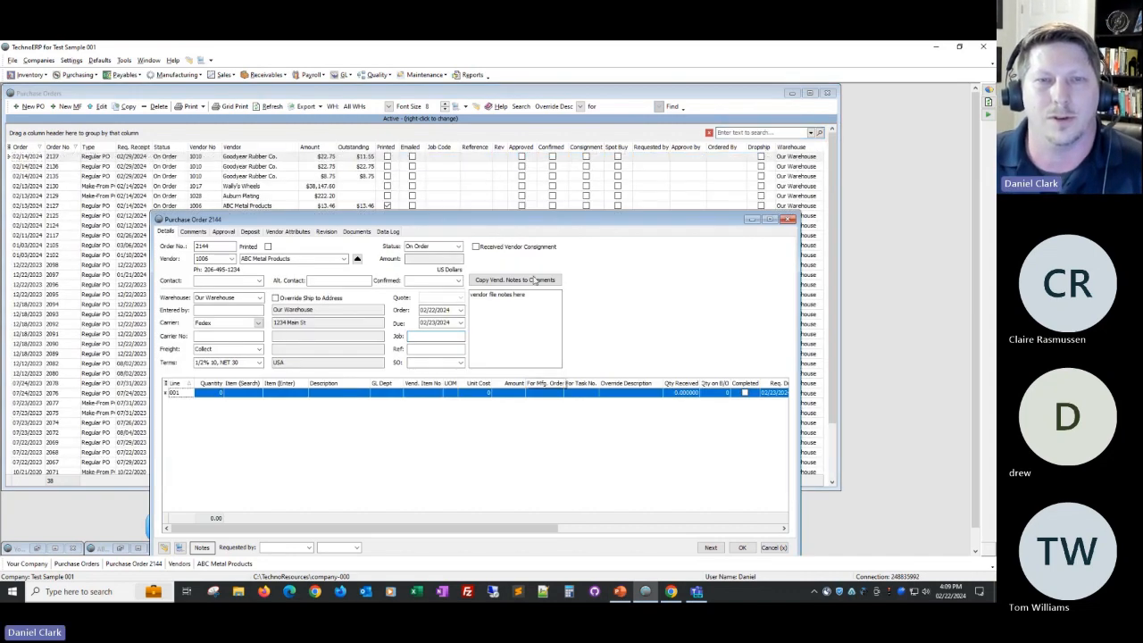
# Reposition the purchase order and review the sales order numbers available in its SO field.
pyautogui.moveTo(527, 219); pyautogui.dragTo(518, 178)
pyautogui.click(432, 322)
pyautogui.click(451, 323)
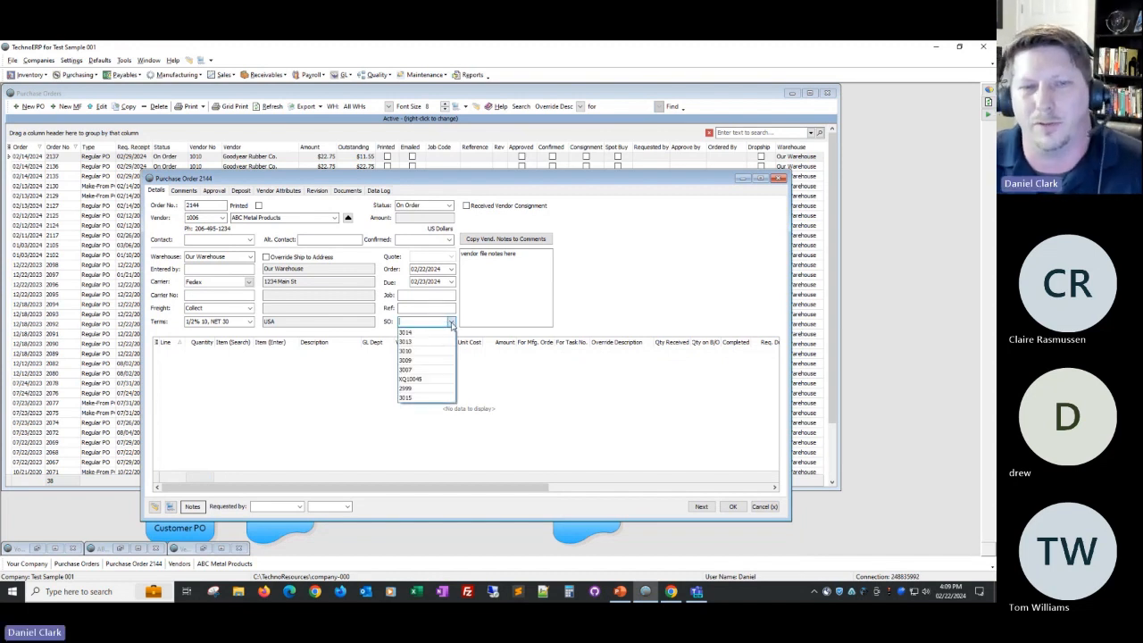
# Open the sales orders list, view the conversion of the House of Bicycles order to purchase orders, and cancel back to the purchase order.
pyautogui.click(222, 74)
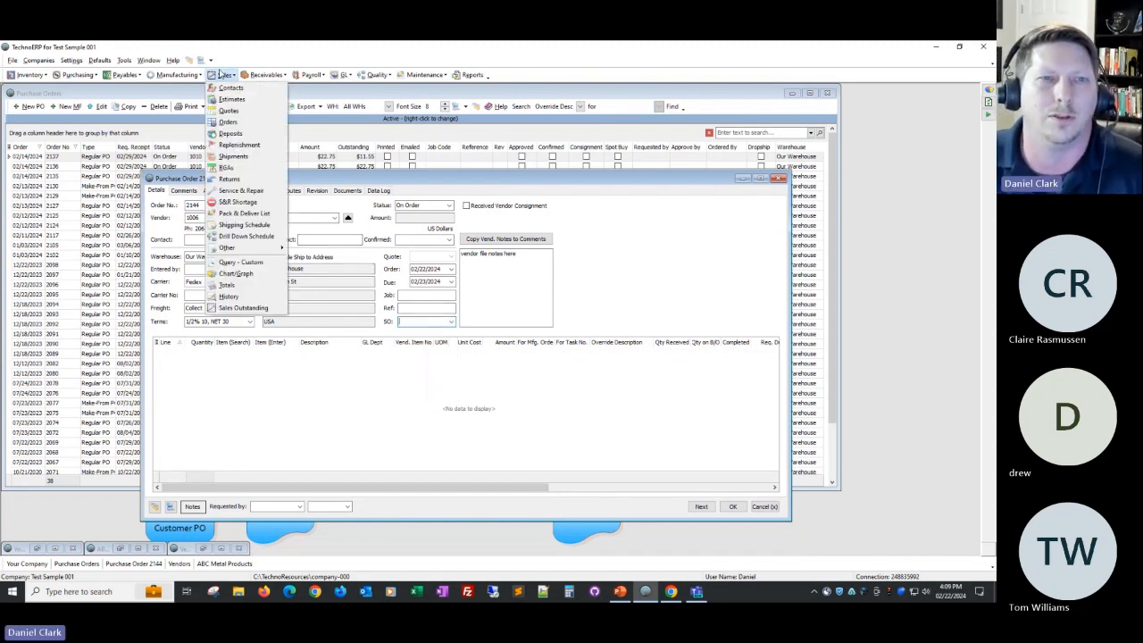
pyautogui.click(222, 117)
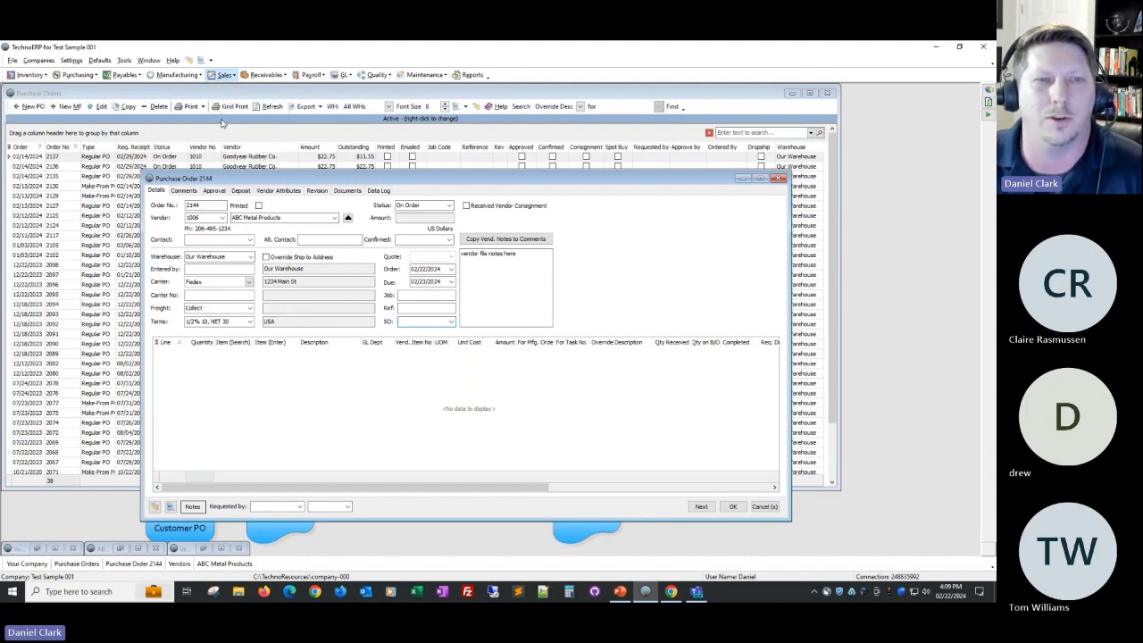
pyautogui.rightClick(221, 156)
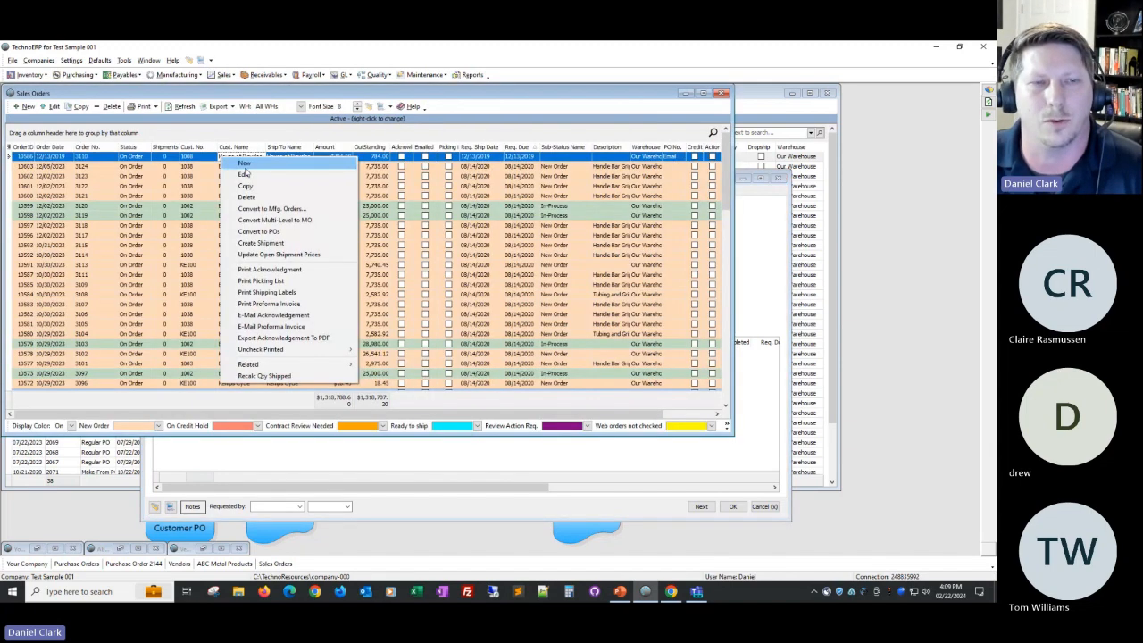
pyautogui.click(266, 232)
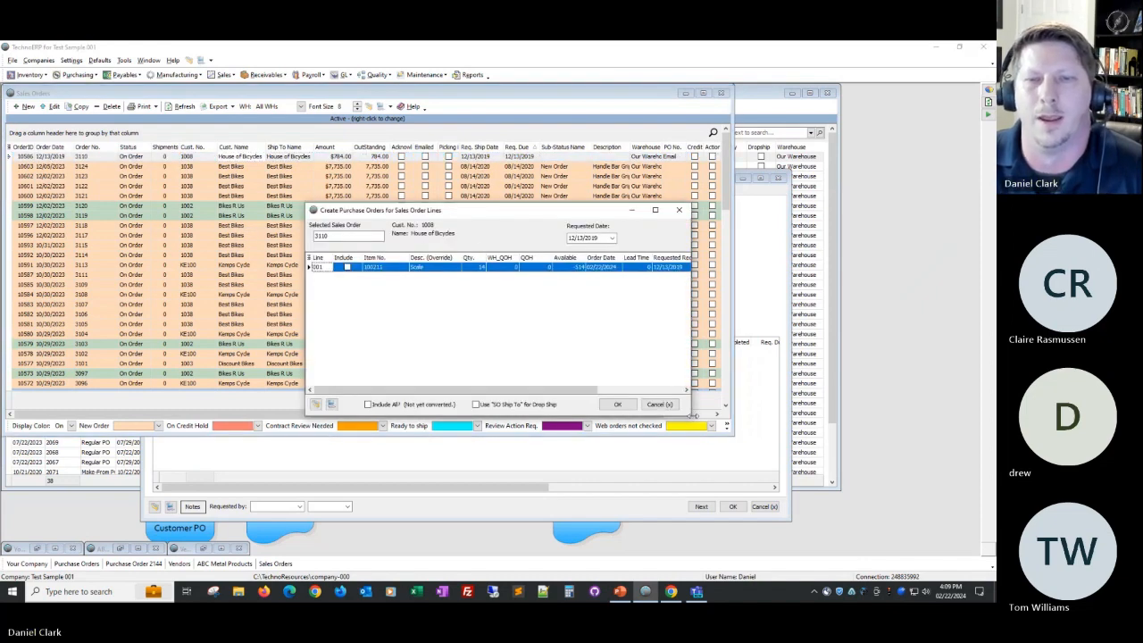
pyautogui.click(658, 404)
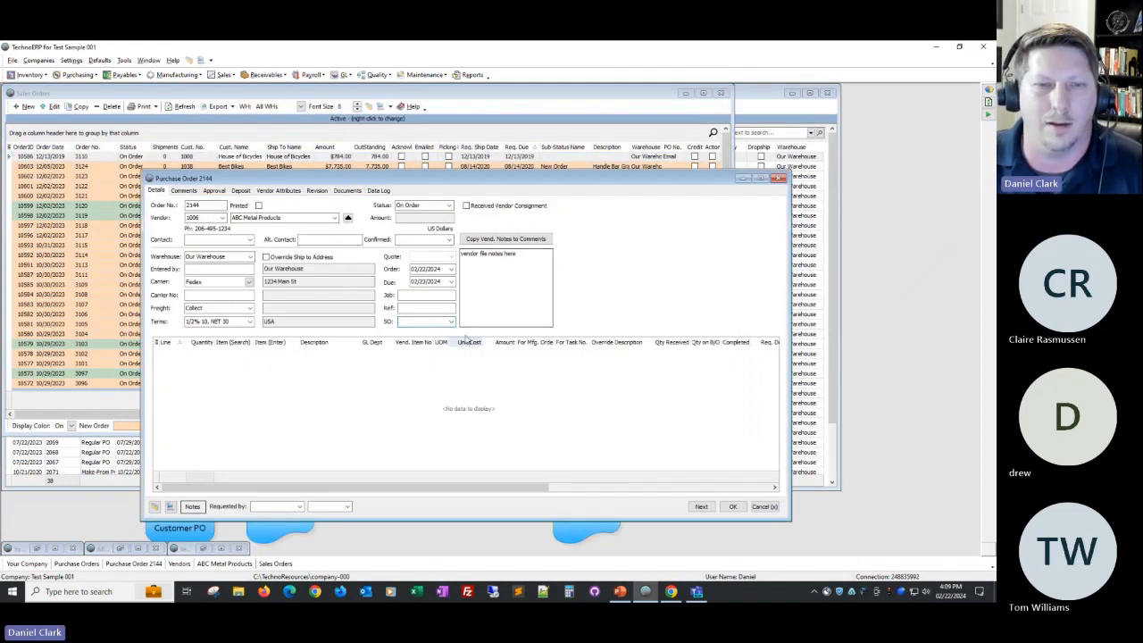
# Link a sales order from the available numbers in the purchase order's SO field, and clear the link again.
pyautogui.click(451, 323)
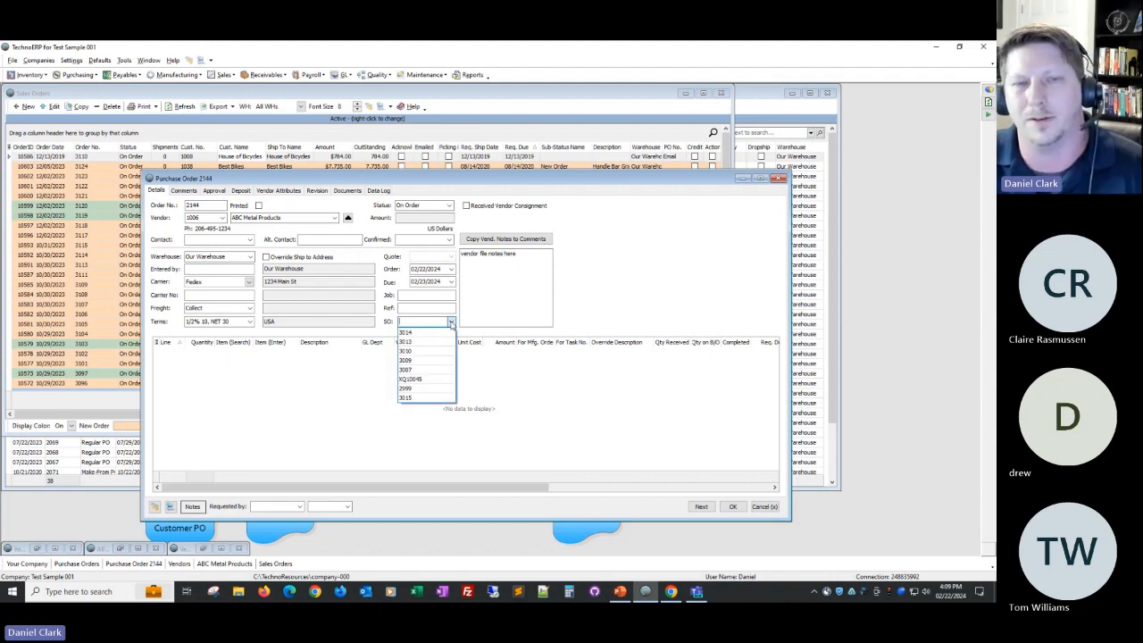
pyautogui.click(423, 361)
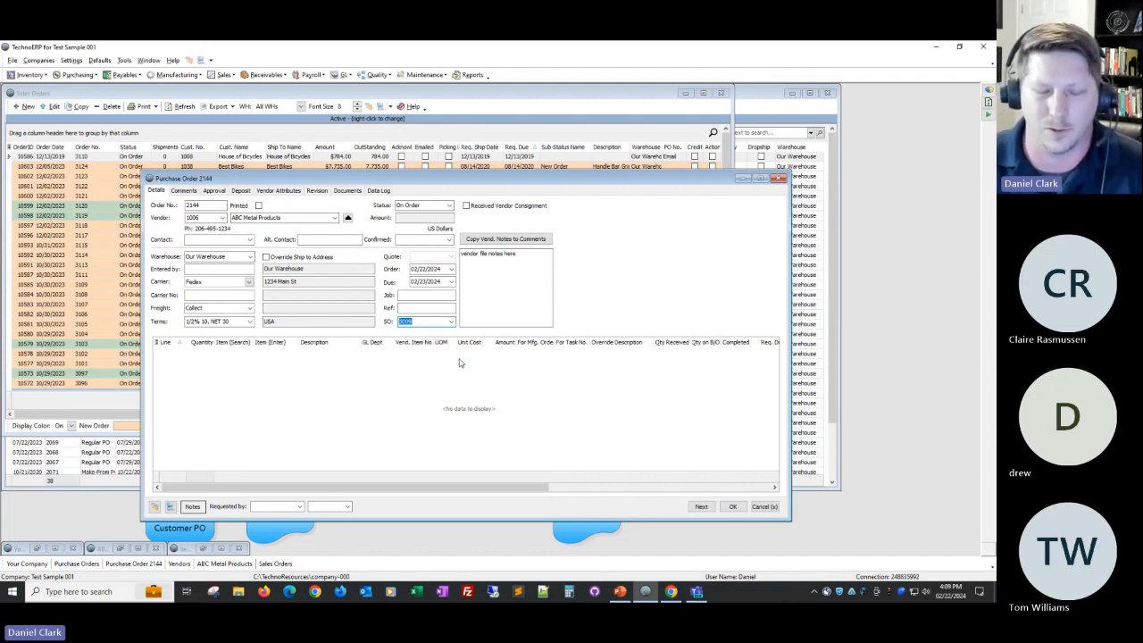
pyautogui.press('Delete')
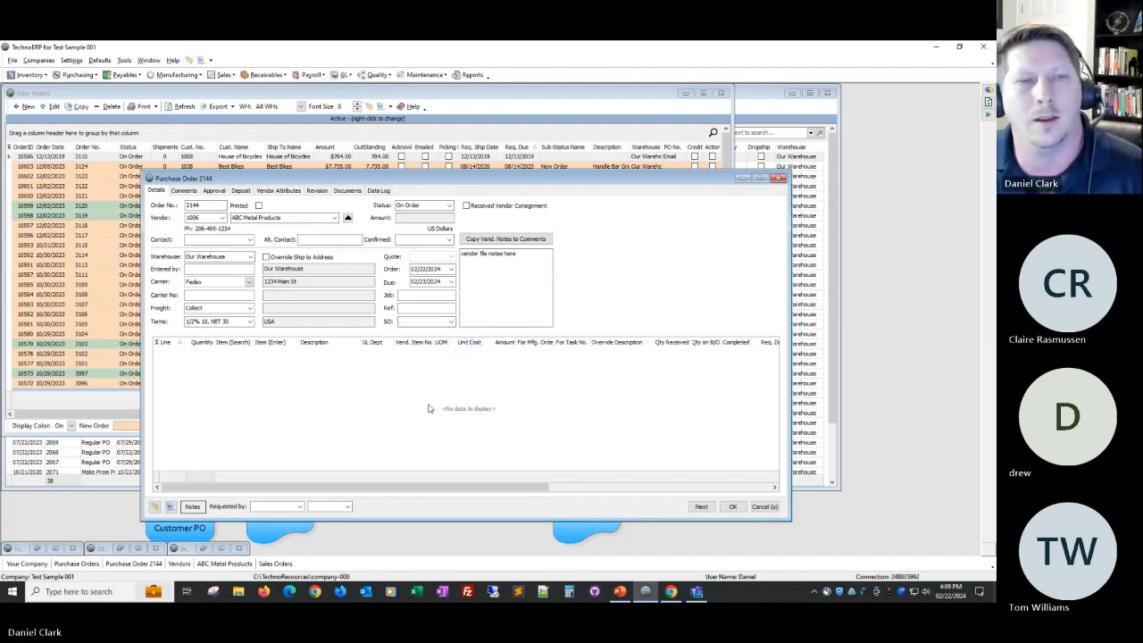
# Move the purchase order window up and add a new line with a quantity of 10.
pyautogui.moveTo(354, 178); pyautogui.dragTo(334, 109)
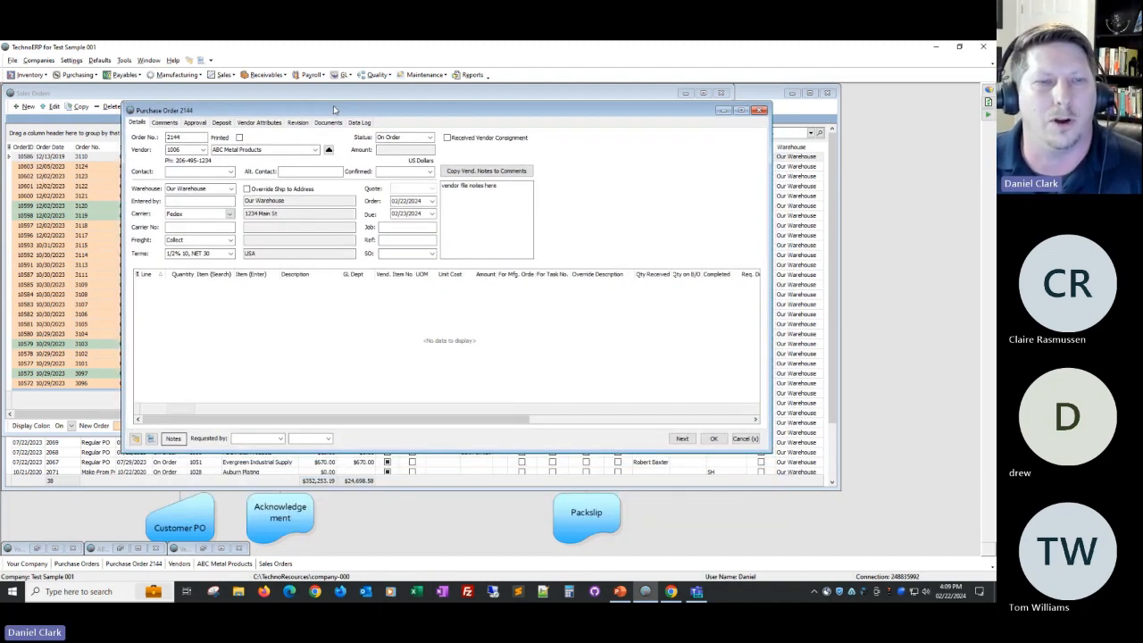
pyautogui.rightClick(187, 299)
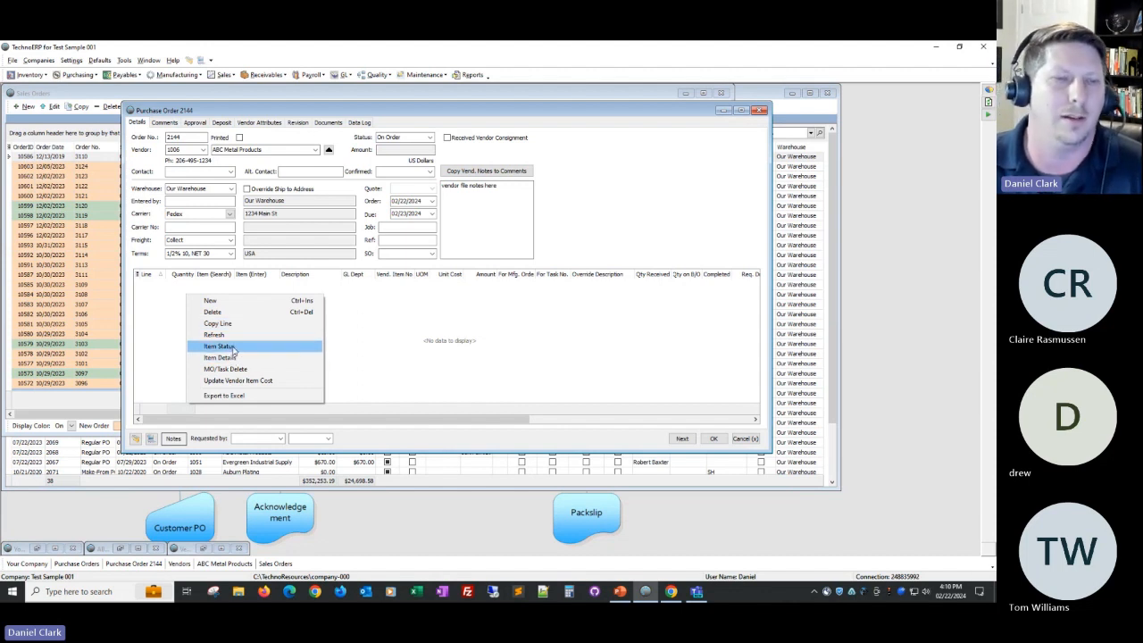
pyautogui.click(246, 303)
pyautogui.click(182, 285)
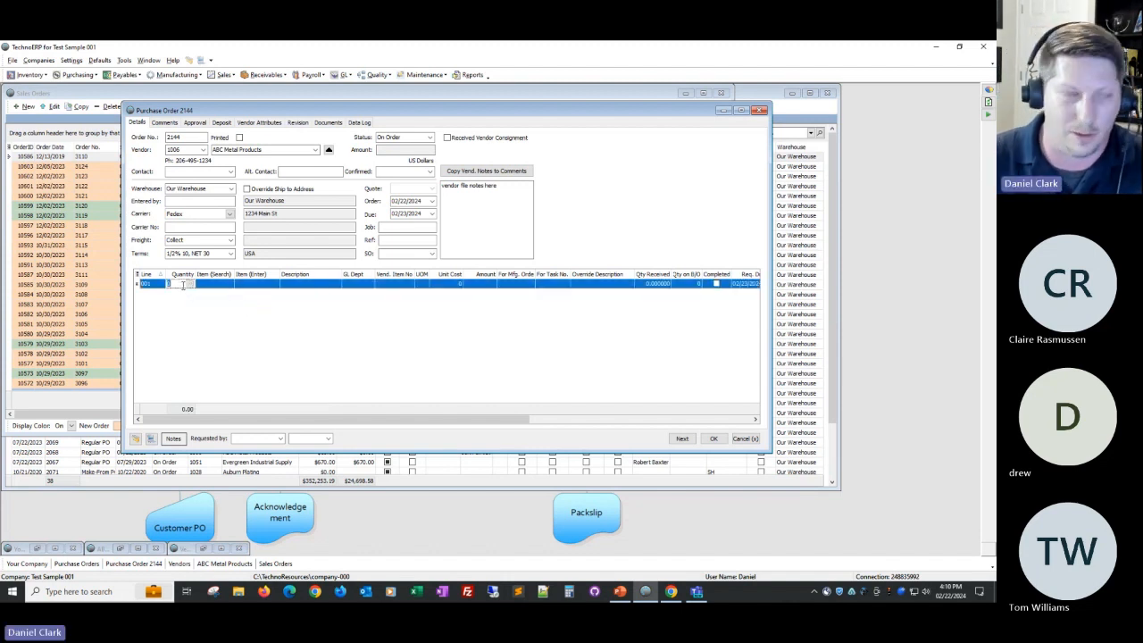
pyautogui.press('Tab')
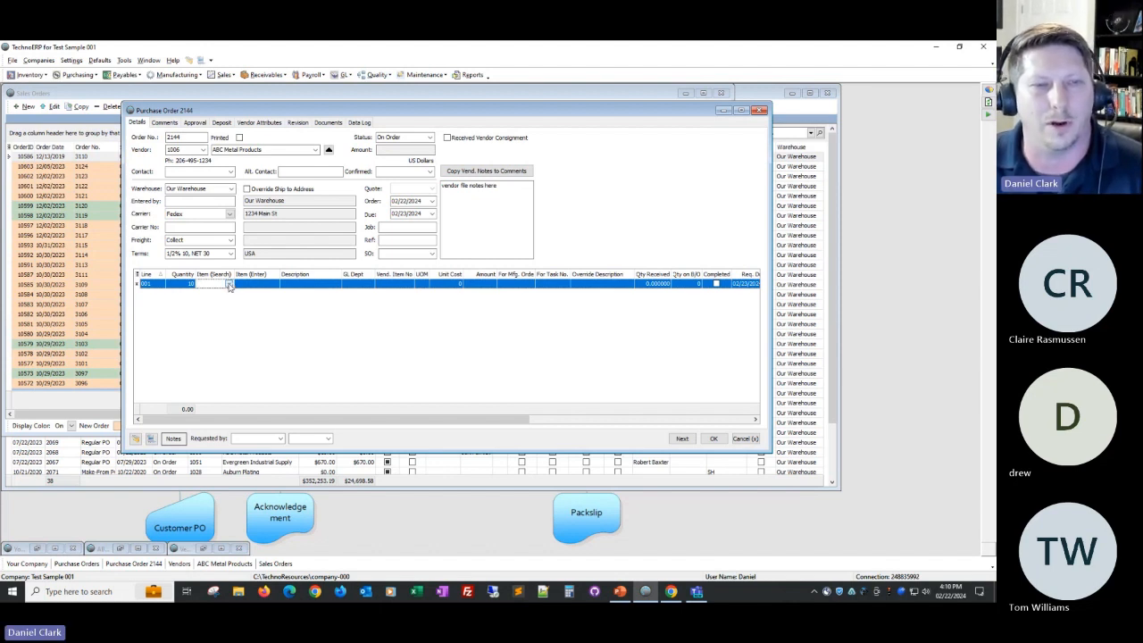
# Compare the Item (Enter) and Item (Search) fields of the new line without choosing an item.
pyautogui.click(260, 287)
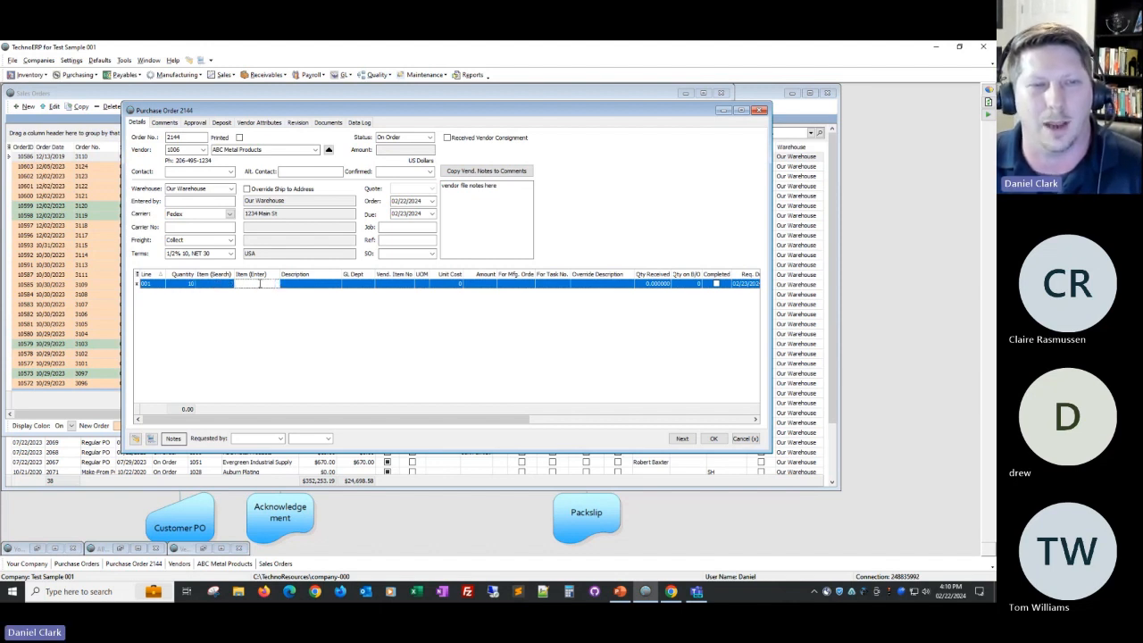
pyautogui.click(275, 285)
pyautogui.click(275, 285)
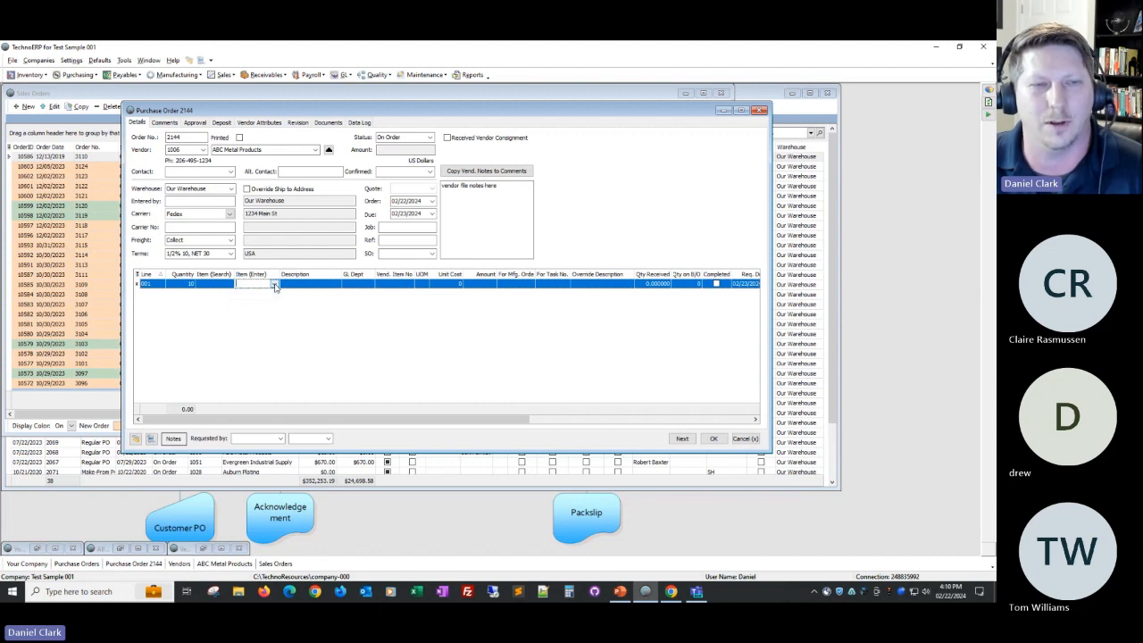
pyautogui.click(223, 286)
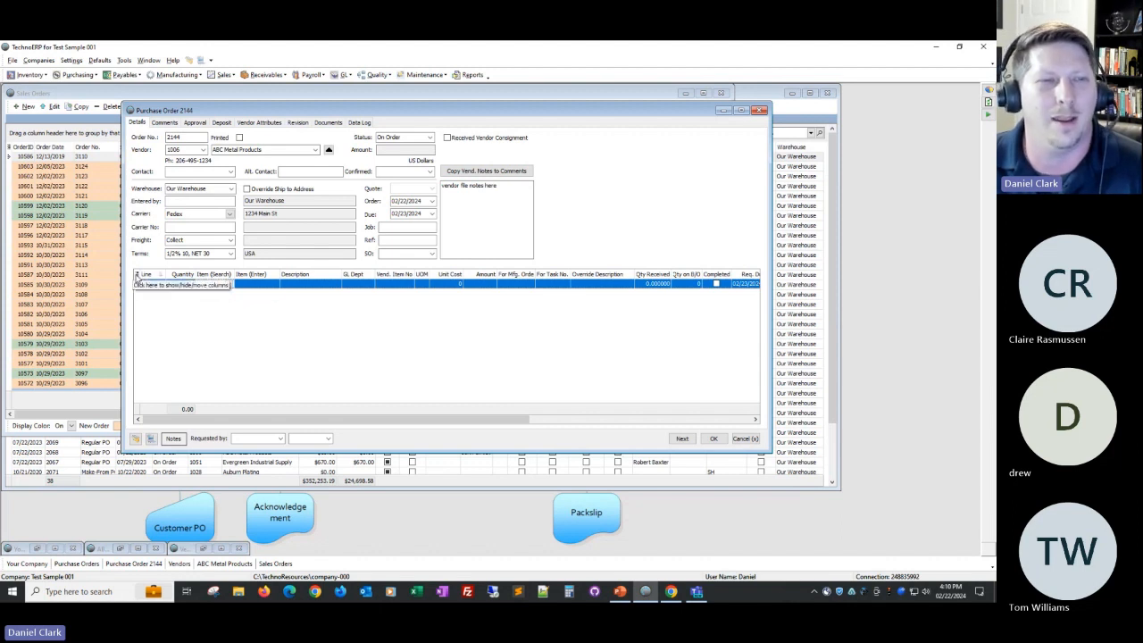
# Hide and restore the Item (Search) column through the line grid's column chooser.
pyautogui.click(136, 274)
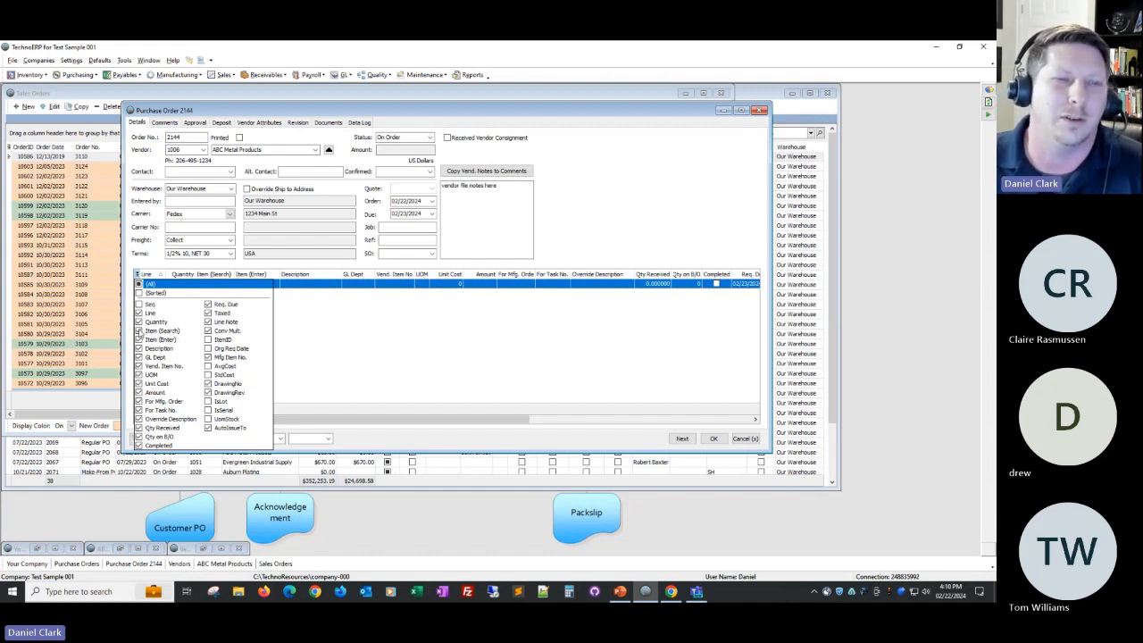
pyautogui.click(139, 331)
pyautogui.click(139, 332)
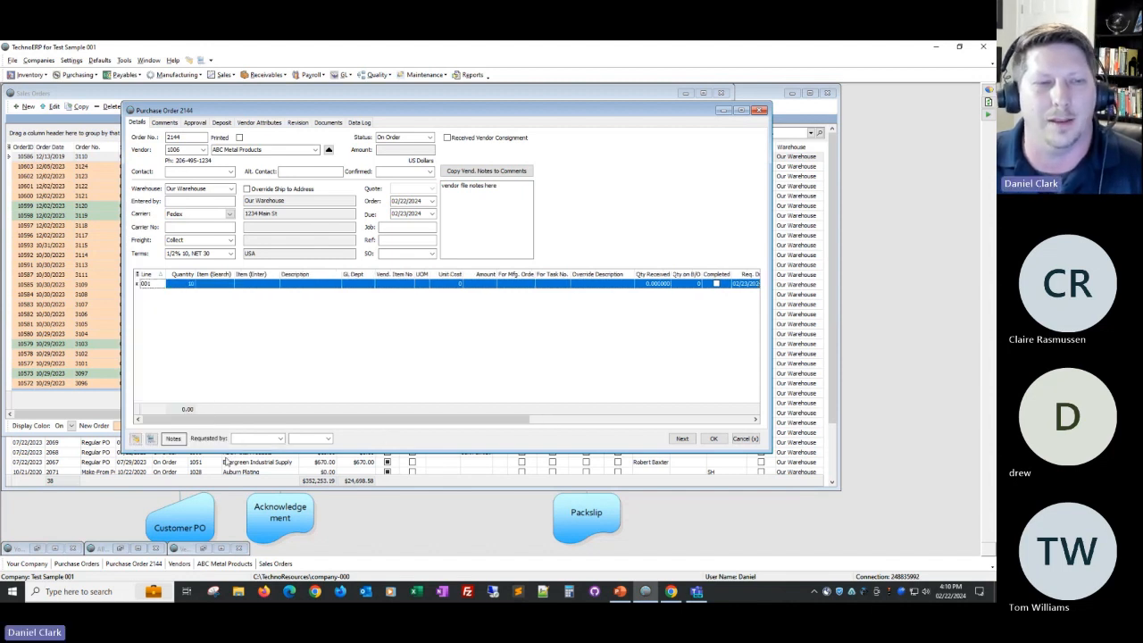
pyautogui.click(150, 437)
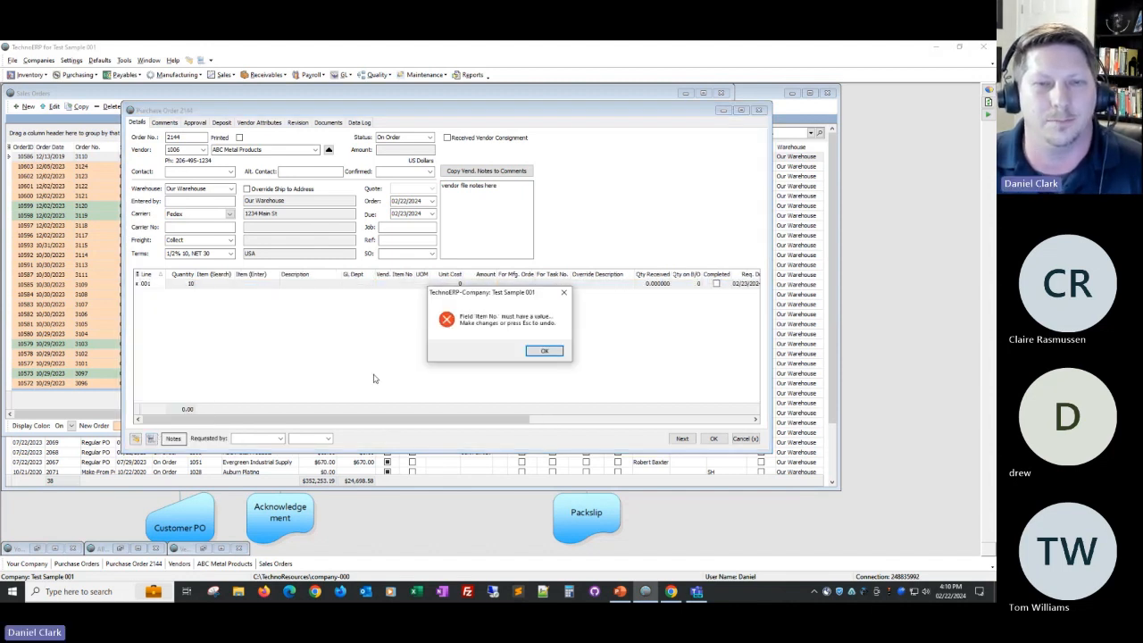
pyautogui.click(556, 351)
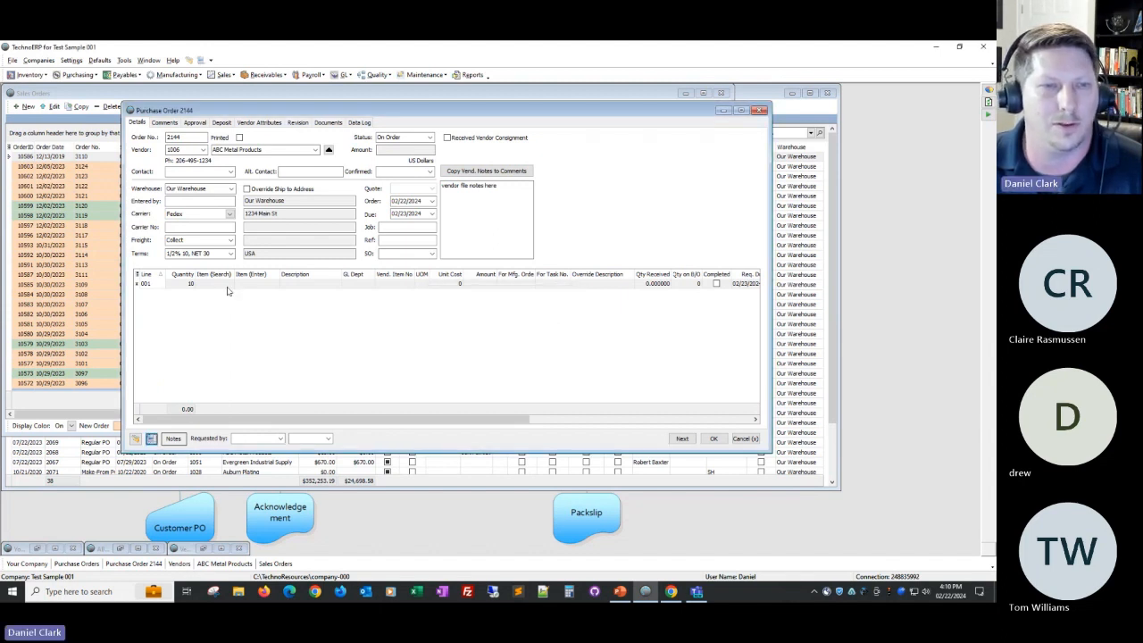
# Assign item 100198, Rear Frame plate, to the first purchase order line using its Item (Enter) field.
pyautogui.click(272, 285)
pyautogui.click(275, 286)
pyautogui.press('Down')
pyautogui.press('Down')
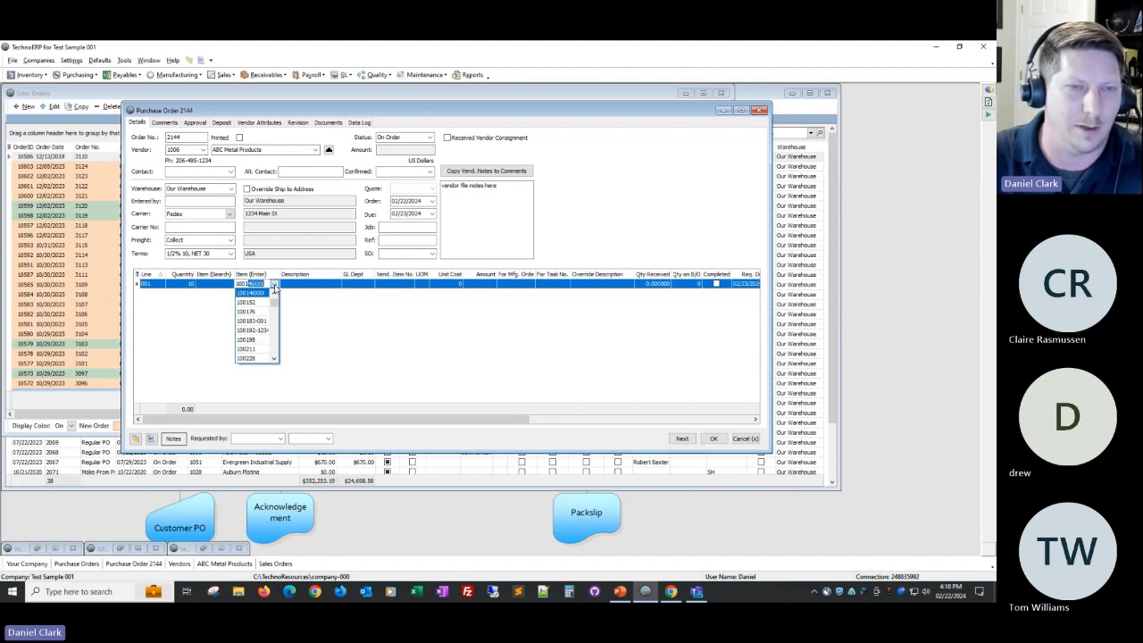
pyautogui.press('Return')
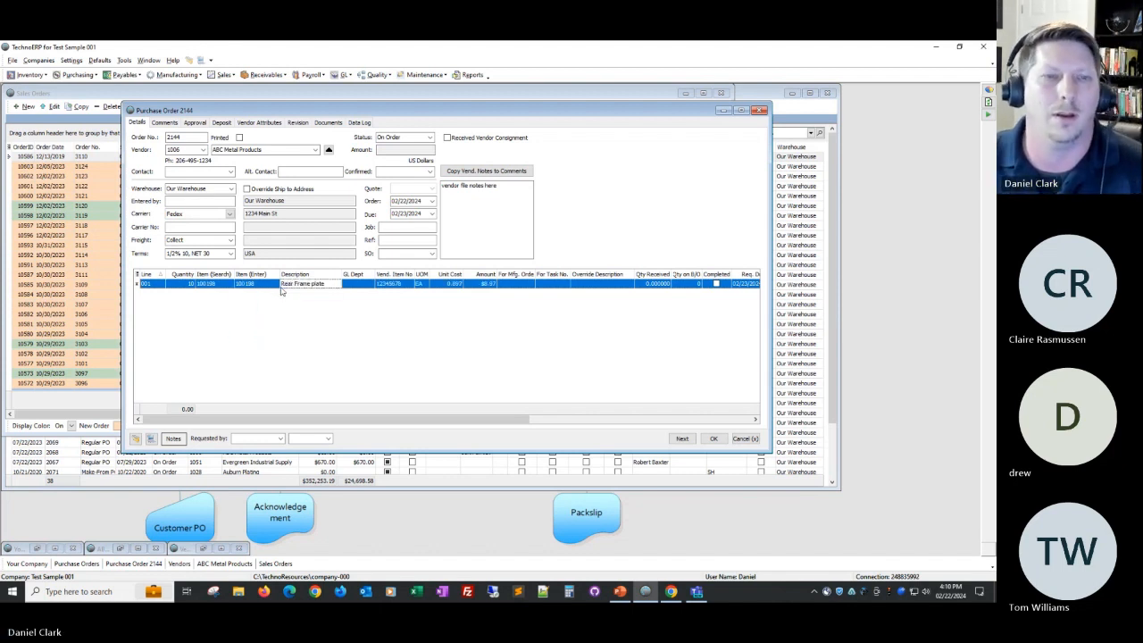
# Add a second purchase order line for a quantity of 10 of item 5233, Black Pegs.
pyautogui.rightClick(206, 308)
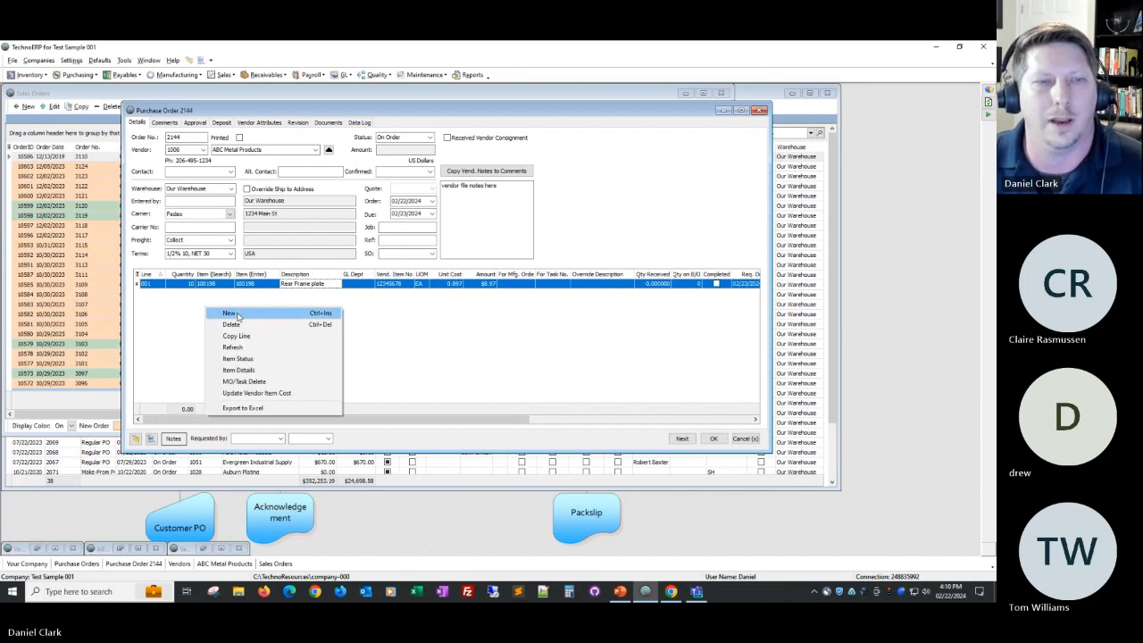
pyautogui.click(254, 314)
pyautogui.write('10')
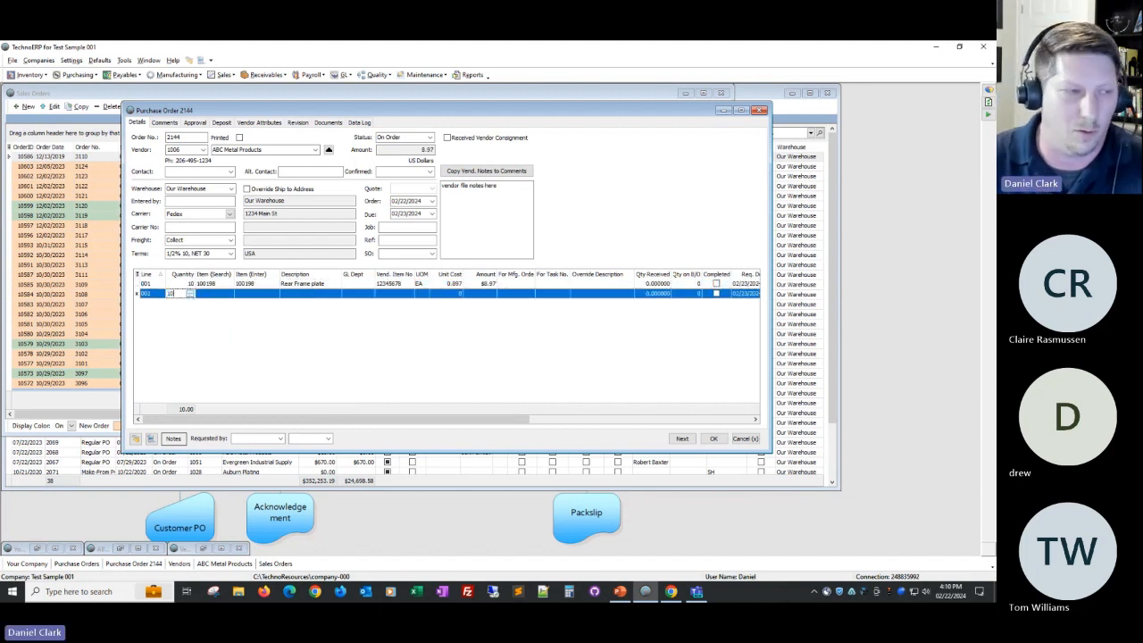
pyautogui.press('Tab')
pyautogui.press('Tab')
pyautogui.write('52')
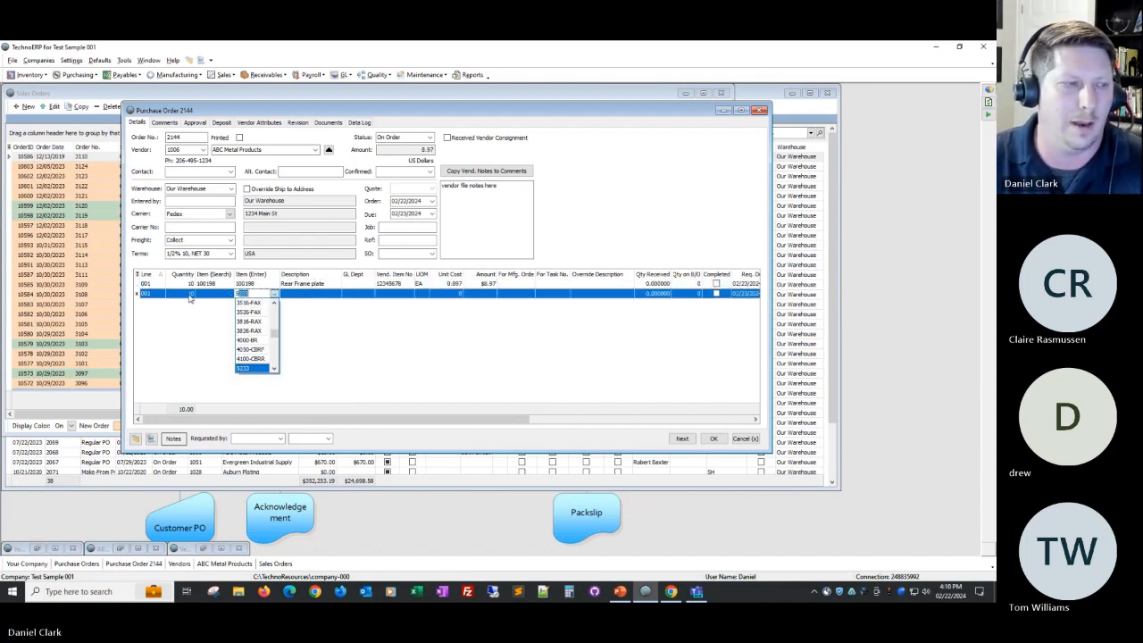
pyautogui.press('Tab')
# Add a third purchase order line for a quantity of 10 of item 100258, Fender, back turn.
pyautogui.rightClick(210, 316)
pyautogui.click(225, 320)
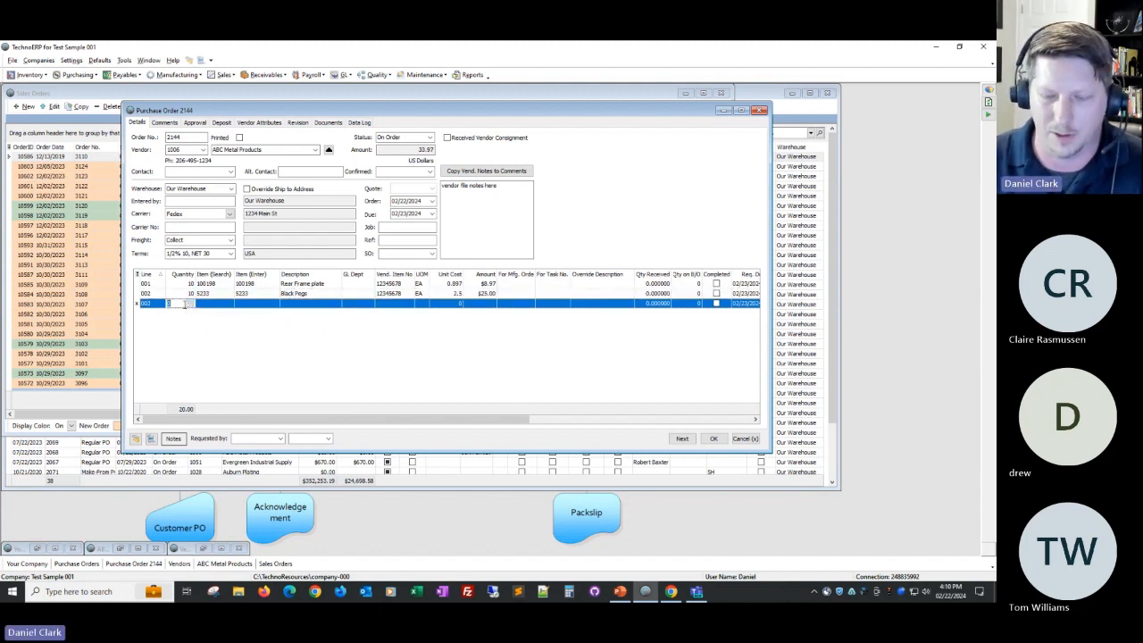
pyautogui.press('Tab')
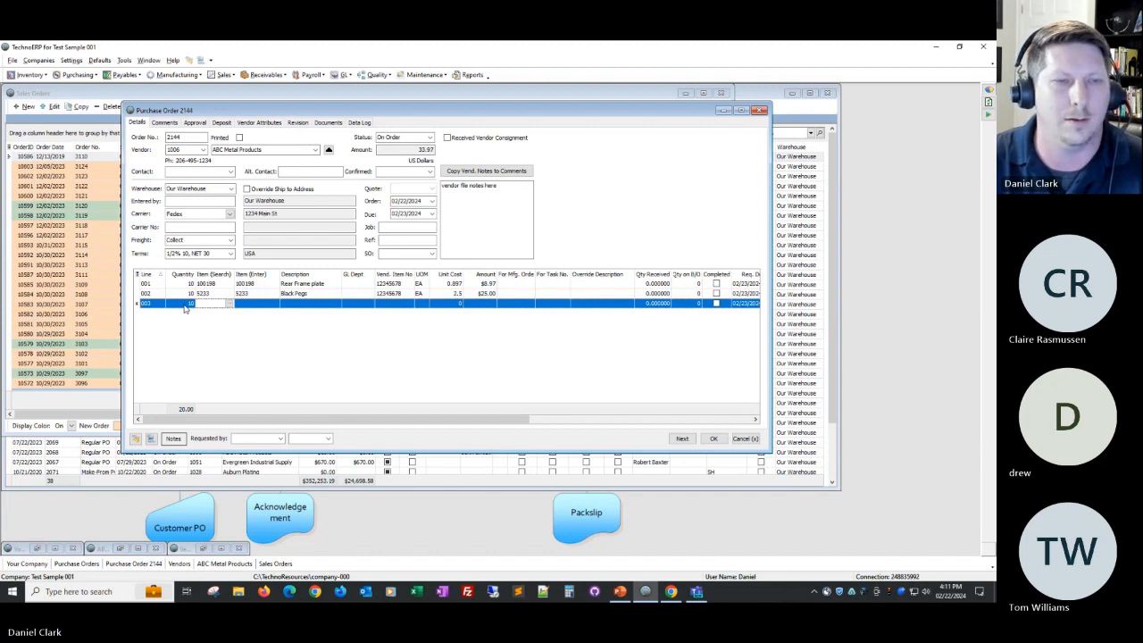
pyautogui.press('Tab')
pyautogui.write('100258')
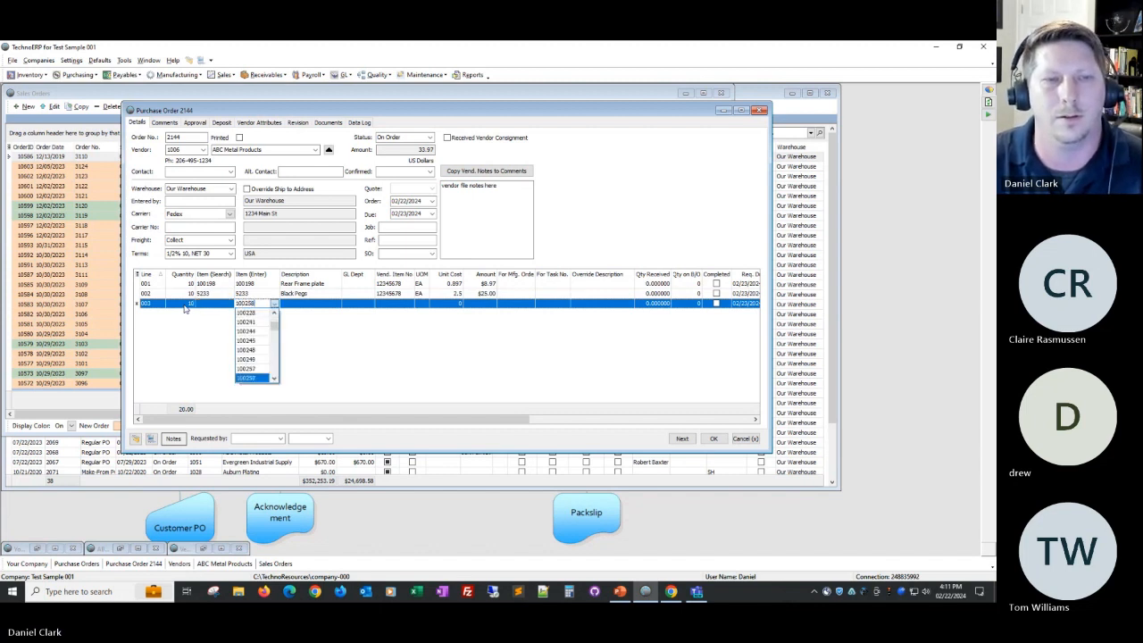
pyautogui.press('Tab')
pyautogui.press('Tab')
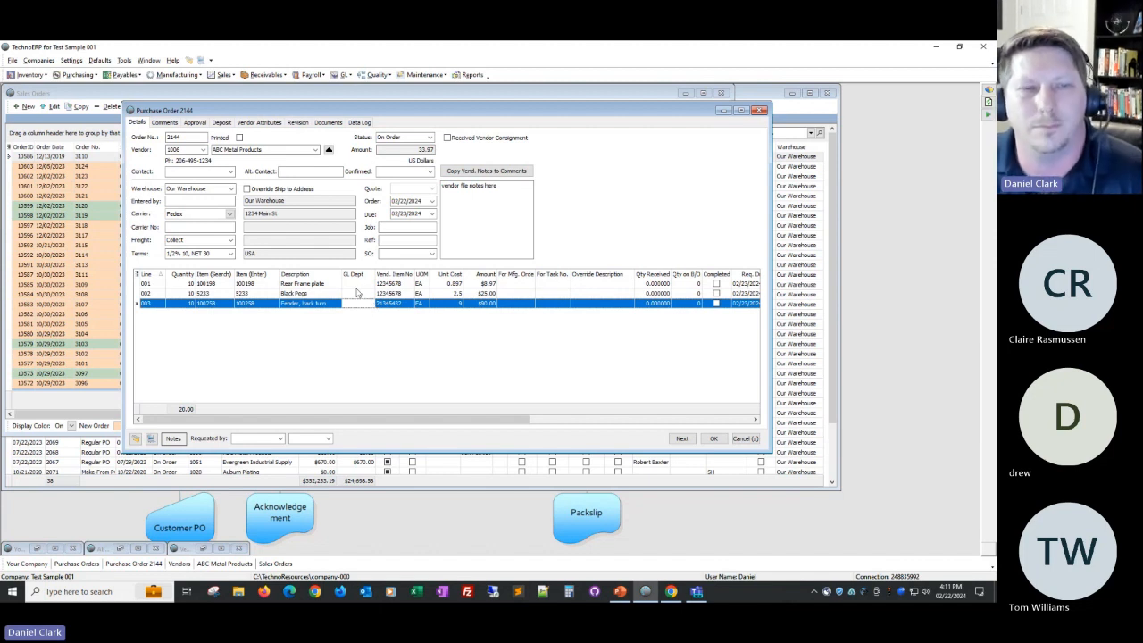
# Check the Unit Cost field of the Rear Frame plate line without changing its value.
pyautogui.click(451, 291)
pyautogui.click(450, 283)
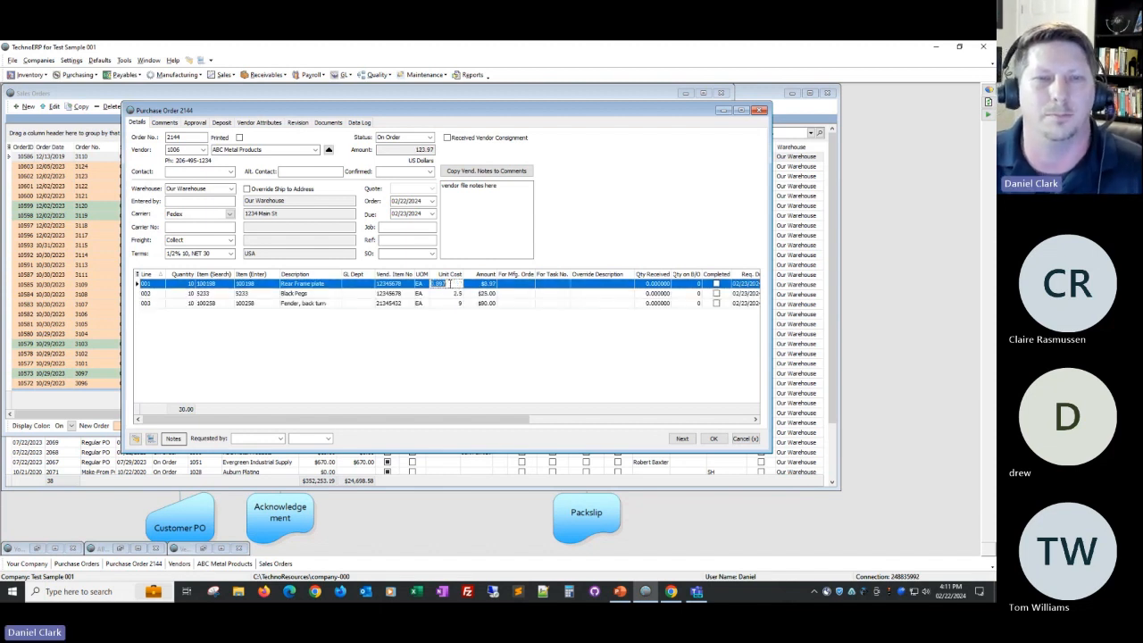
pyautogui.press('Escape')
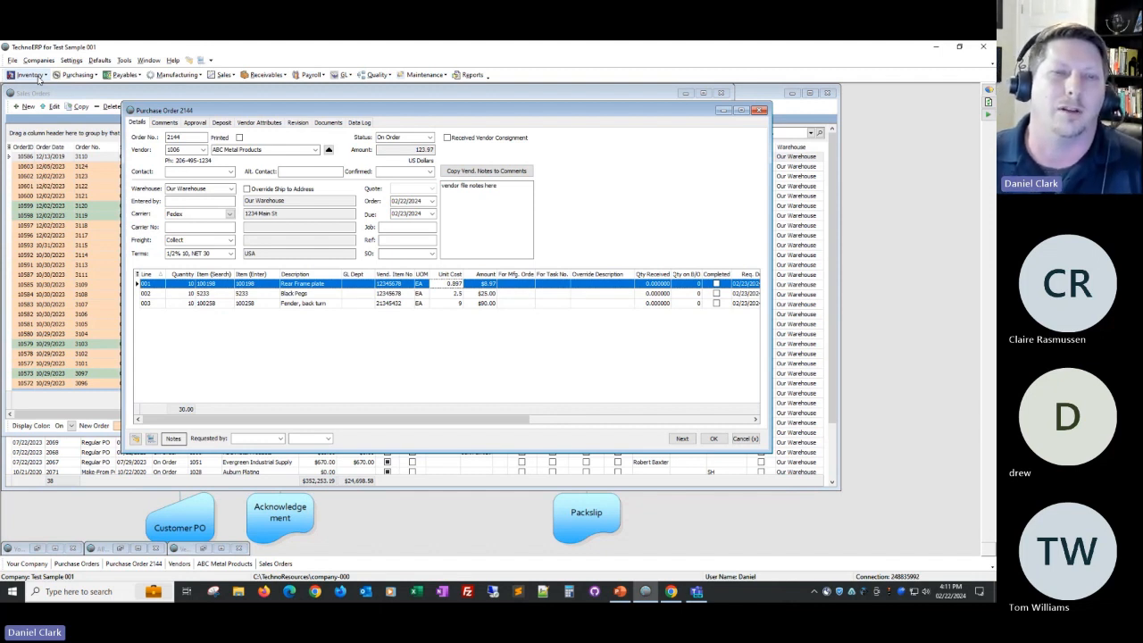
# Open the company default settings and review the available options for PO Unit Cost Method.
pyautogui.click(99, 60)
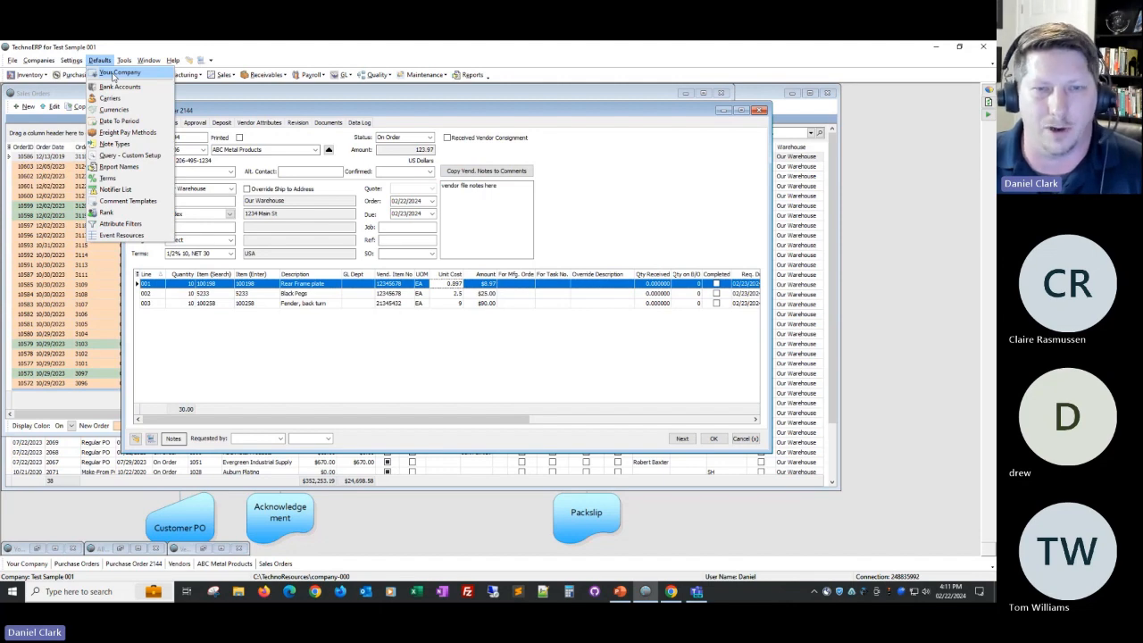
pyautogui.click(114, 77)
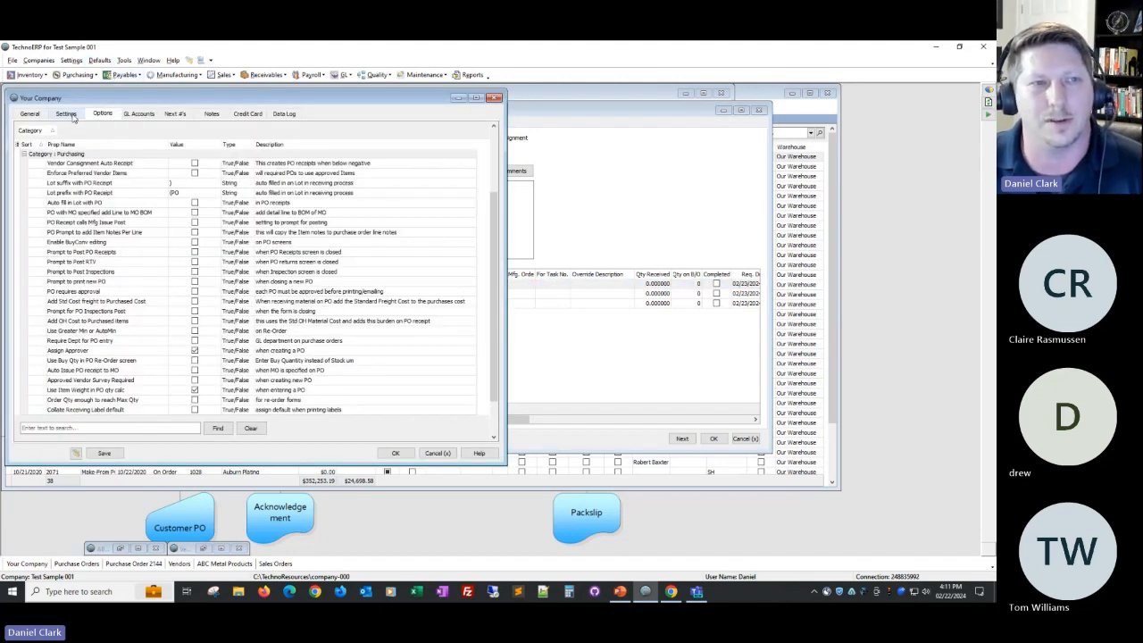
pyautogui.click(66, 115)
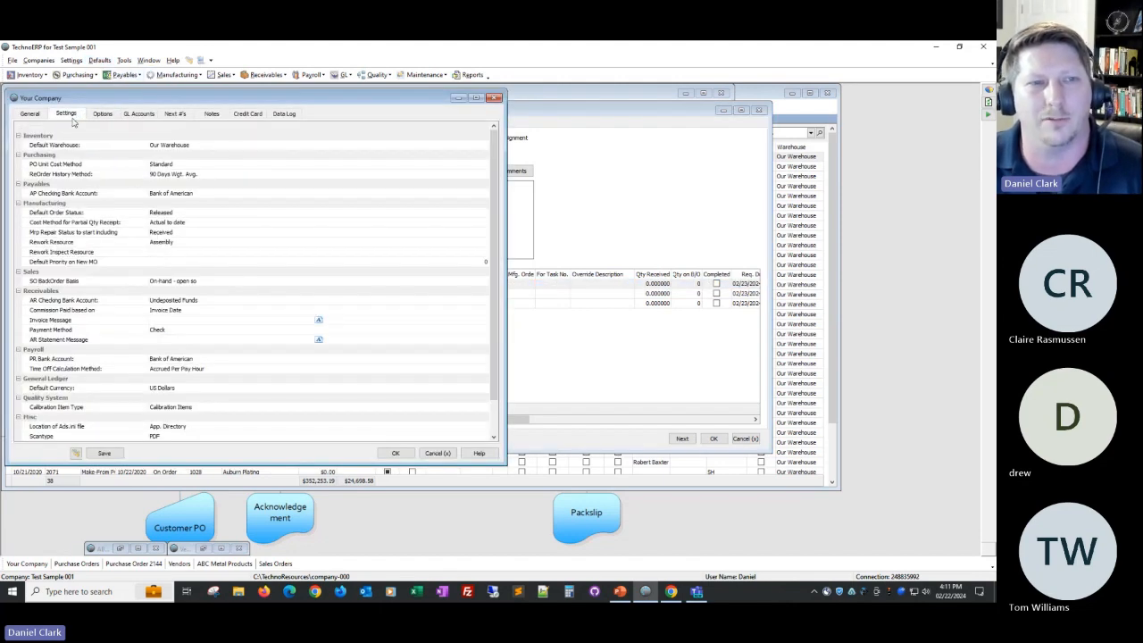
pyautogui.click(248, 165)
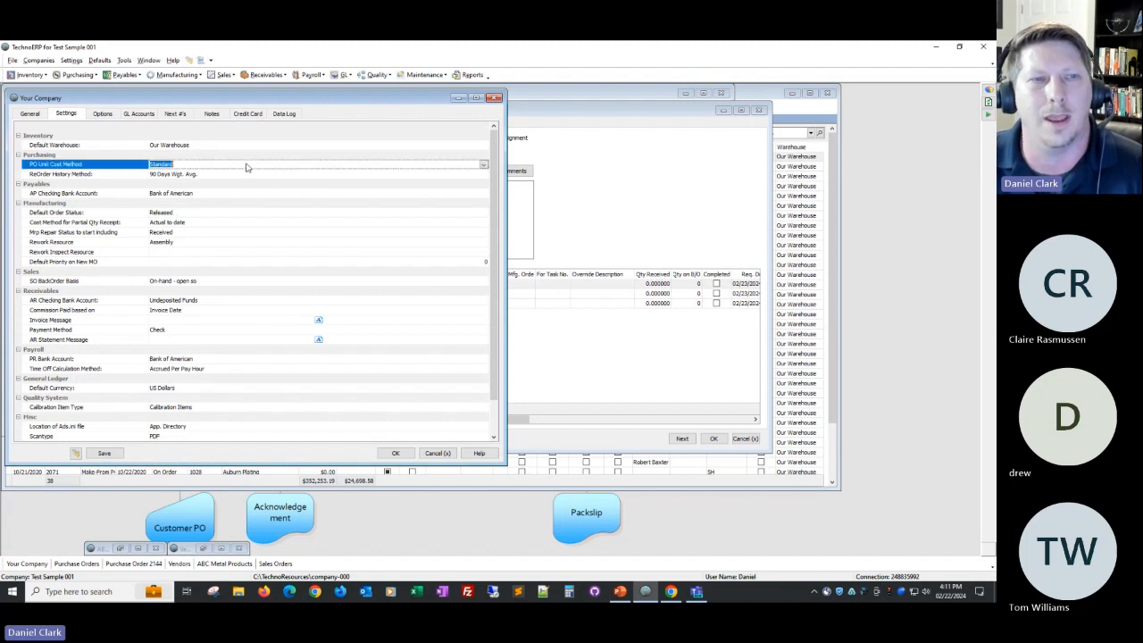
pyautogui.click(483, 166)
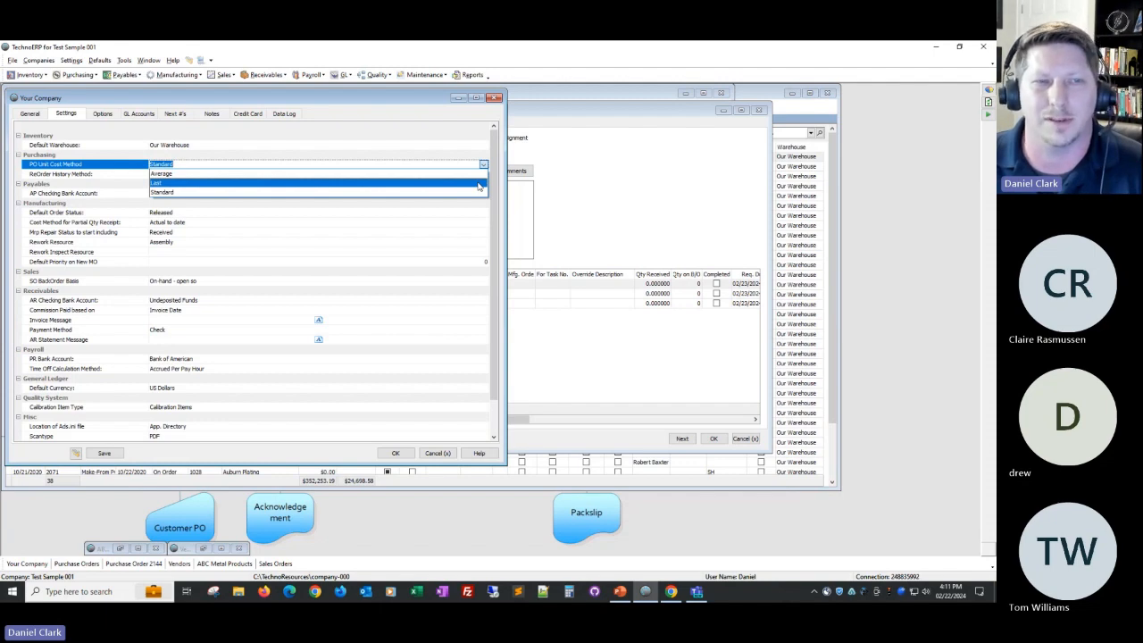
# Close the company settings without saving and check the Unit Cost field of the Rear Frame plate line again.
pyautogui.click(446, 457)
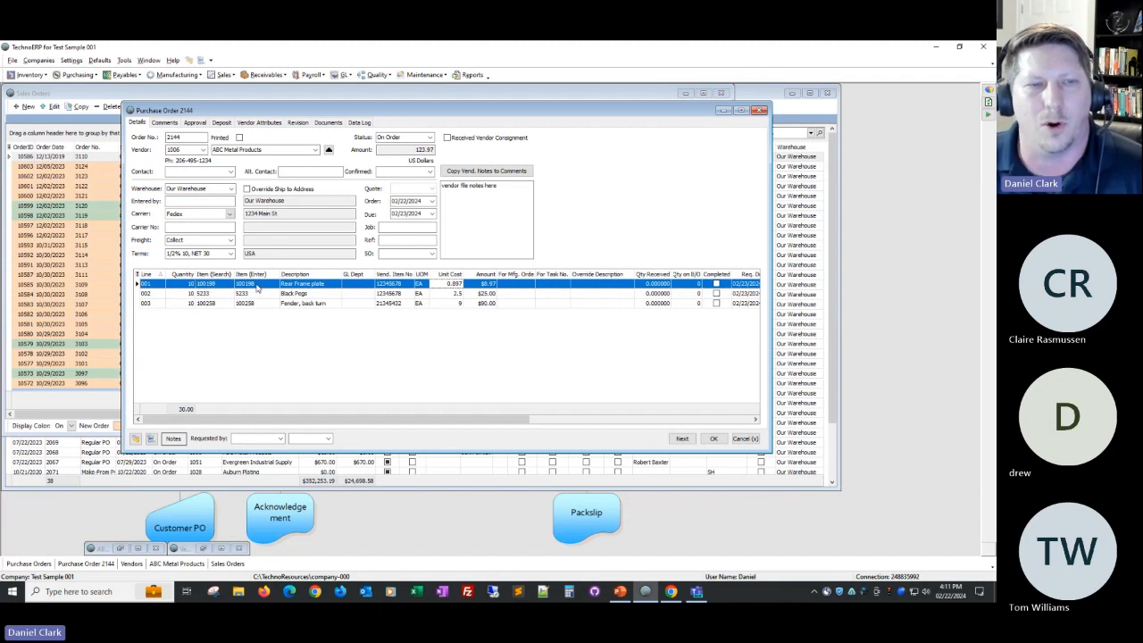
pyautogui.click(454, 286)
pyautogui.press('Escape')
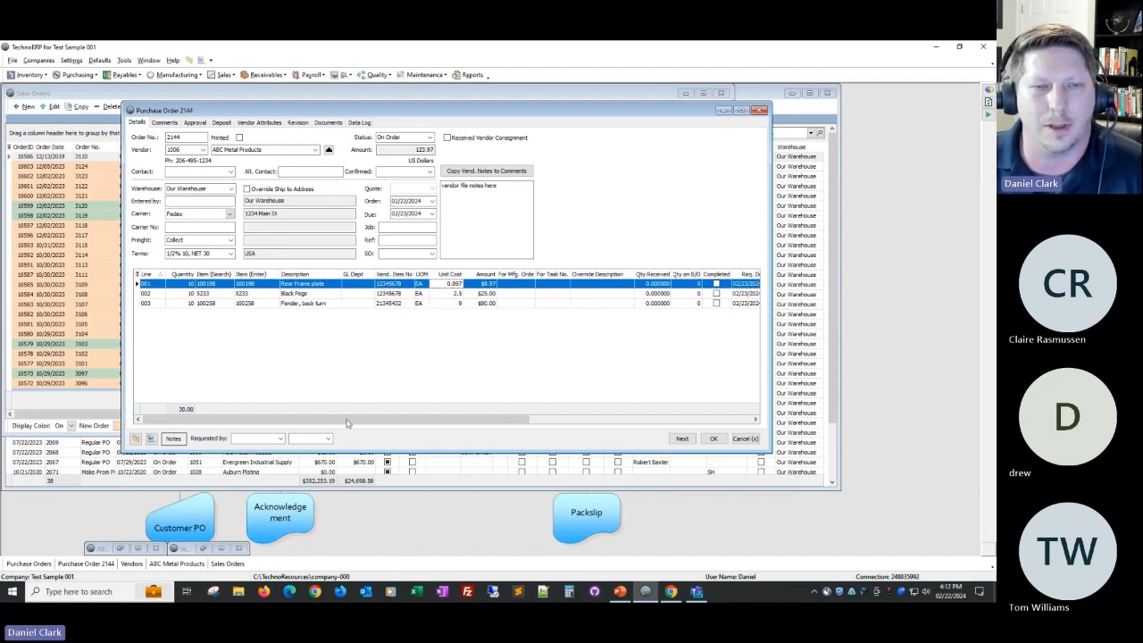
# Narrow the DrawingNo column, widen the DrawingRev column, and check the Mfg Item No. of the Rear Frame plate line.
pyautogui.moveTo(347, 423); pyautogui.dragTo(642, 418)
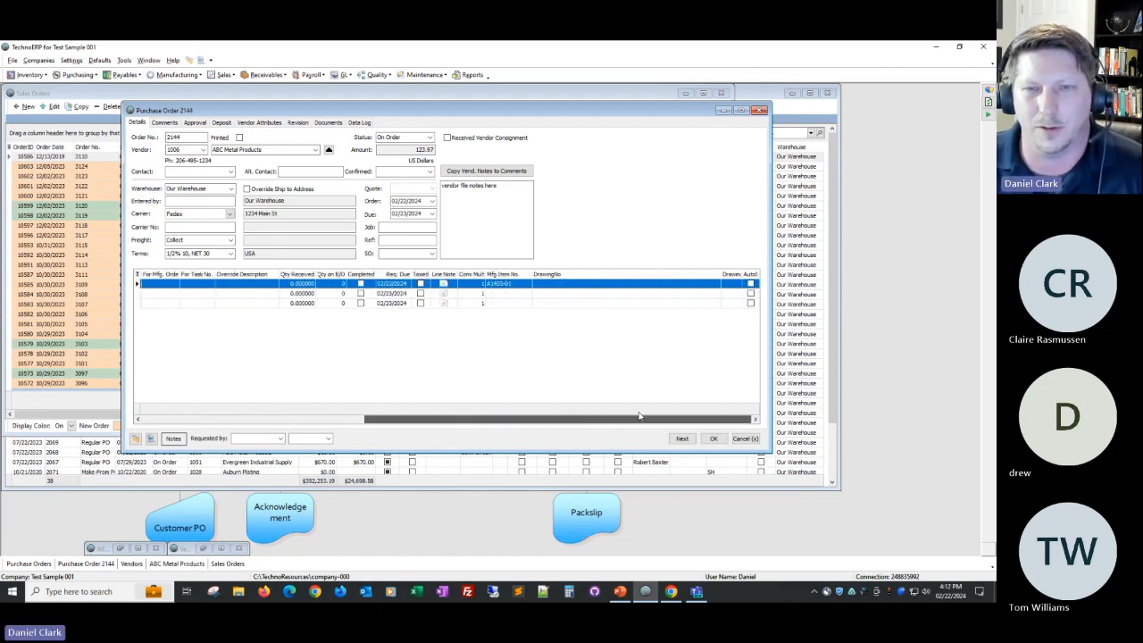
pyautogui.moveTo(722, 277); pyautogui.dragTo(611, 281)
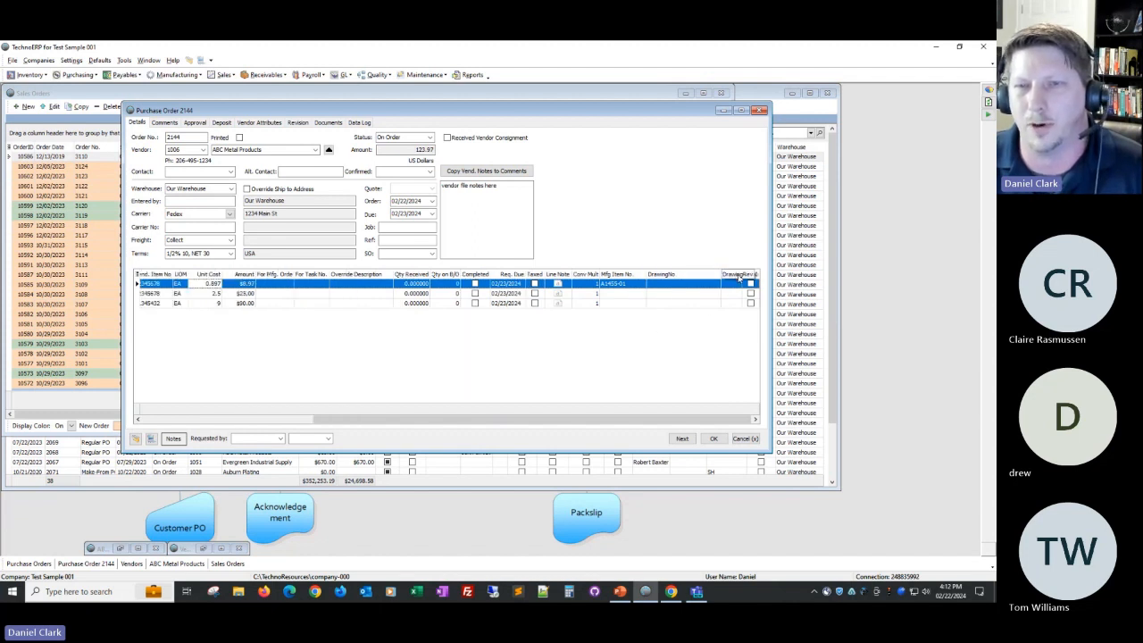
pyautogui.moveTo(742, 275); pyautogui.dragTo(757, 274)
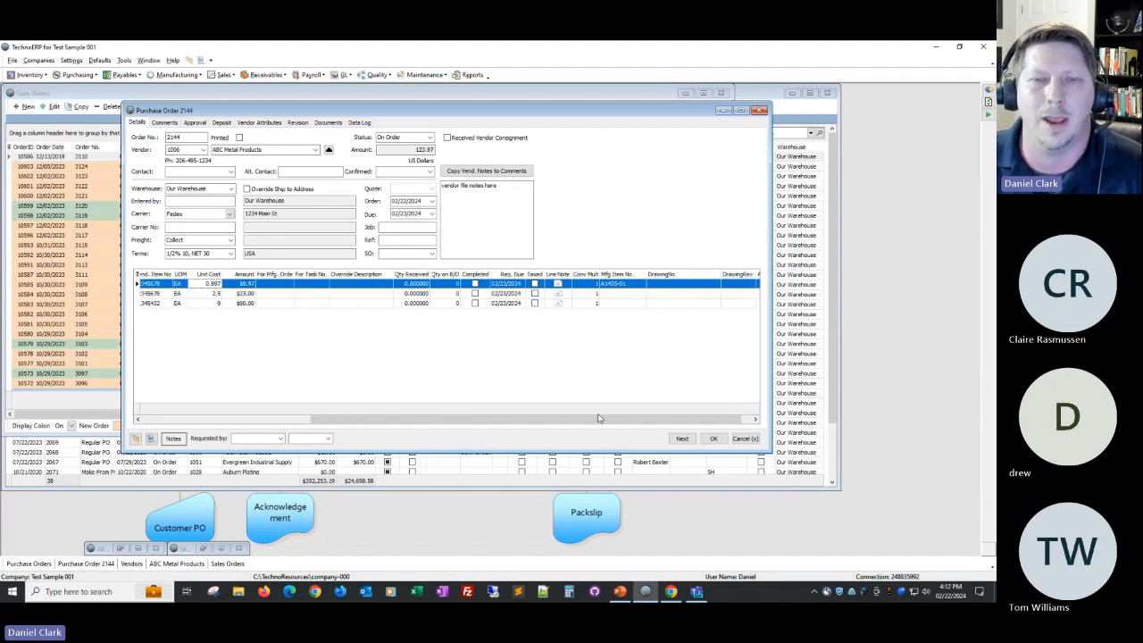
pyautogui.click(616, 283)
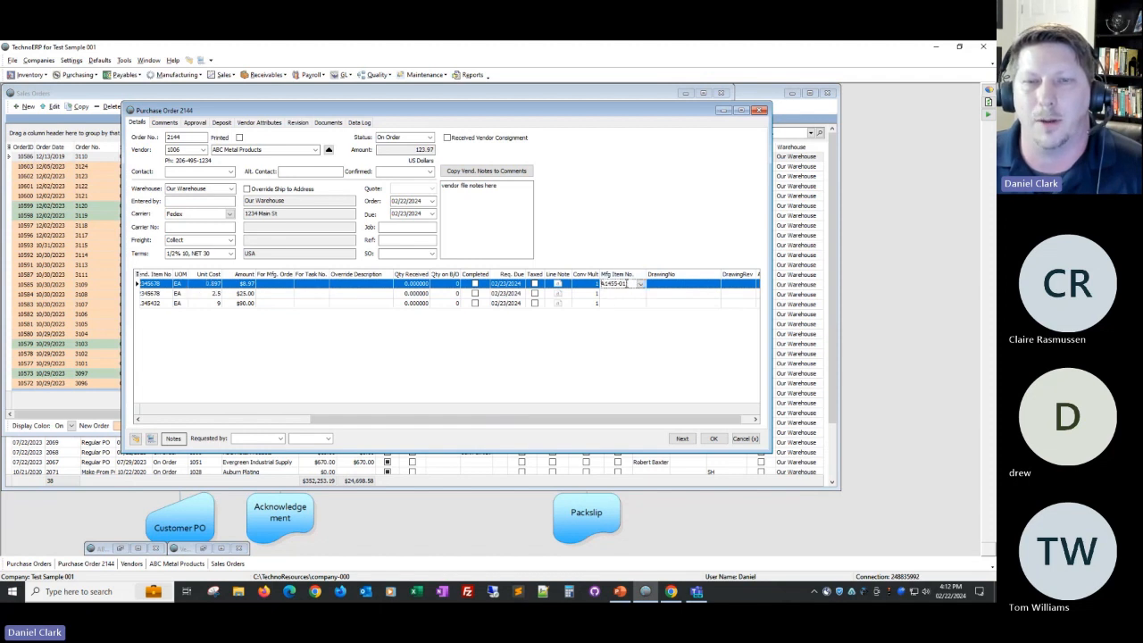
pyautogui.moveTo(594, 424); pyautogui.dragTo(426, 421)
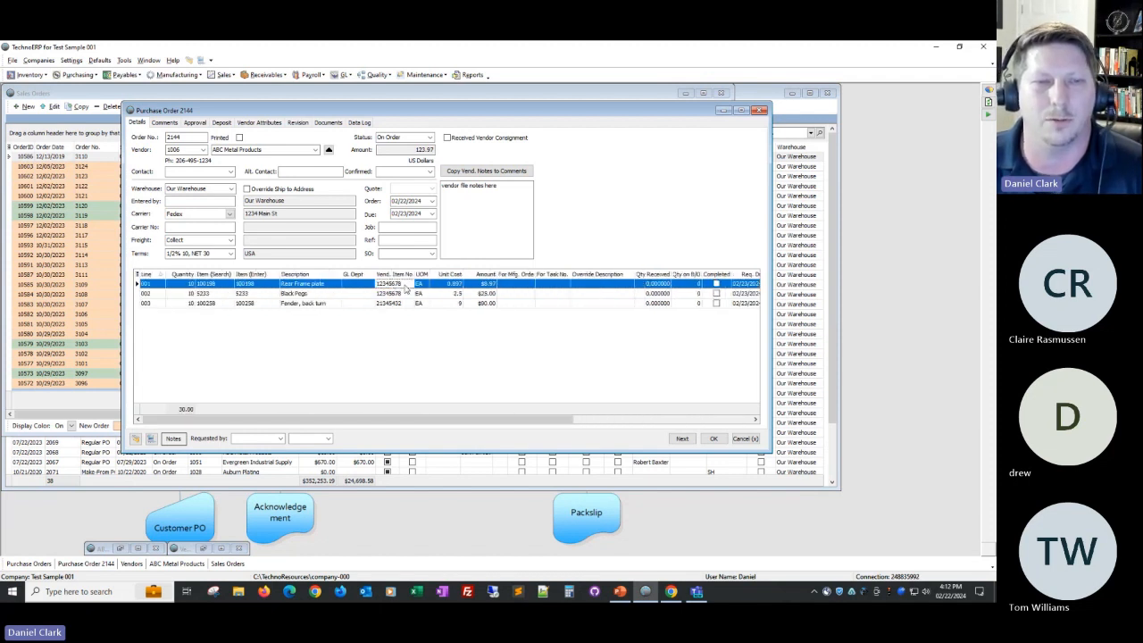
# Open the item details for Rear Frame plate, review its manufacturer and vendor part numbers, and close the item without saving.
pyautogui.rightClick(333, 290)
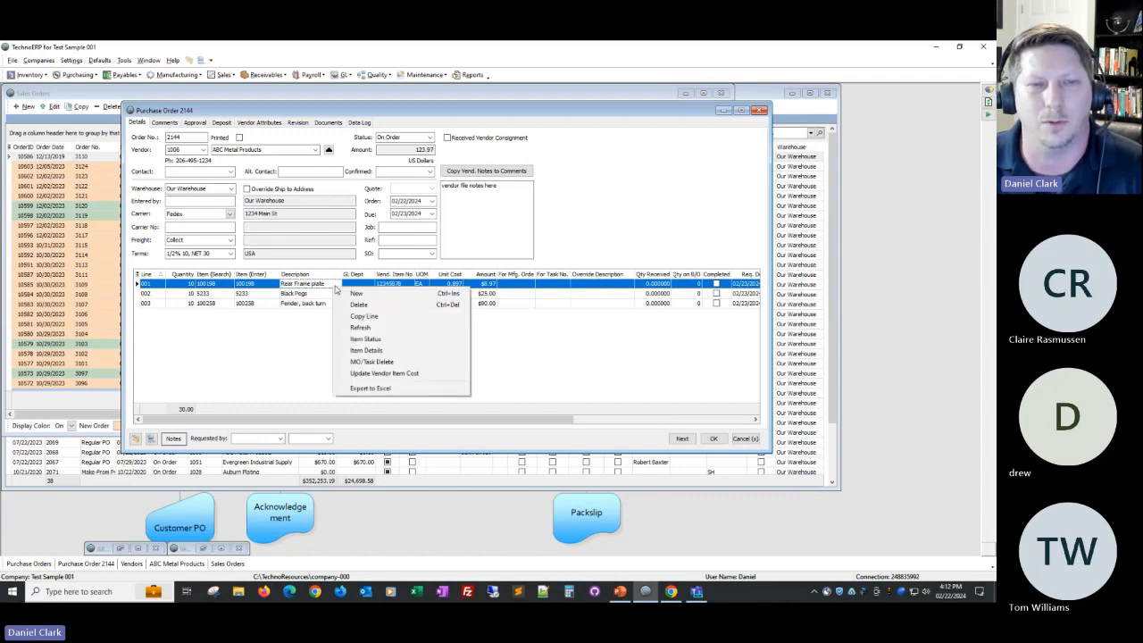
pyautogui.click(379, 339)
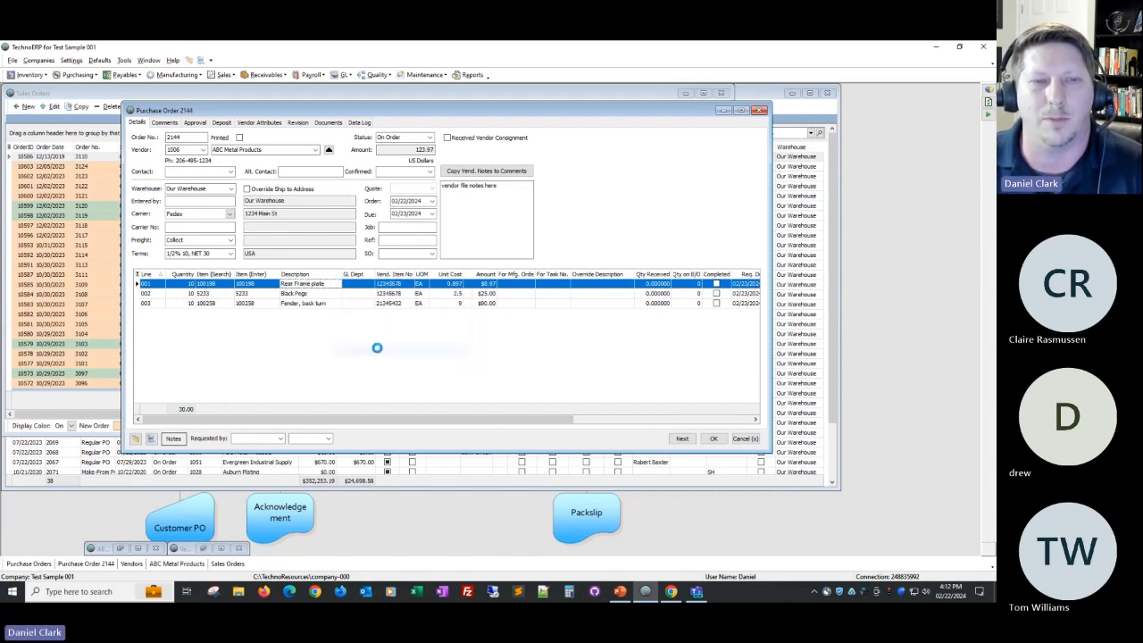
pyautogui.moveTo(381, 144); pyautogui.dragTo(463, 288)
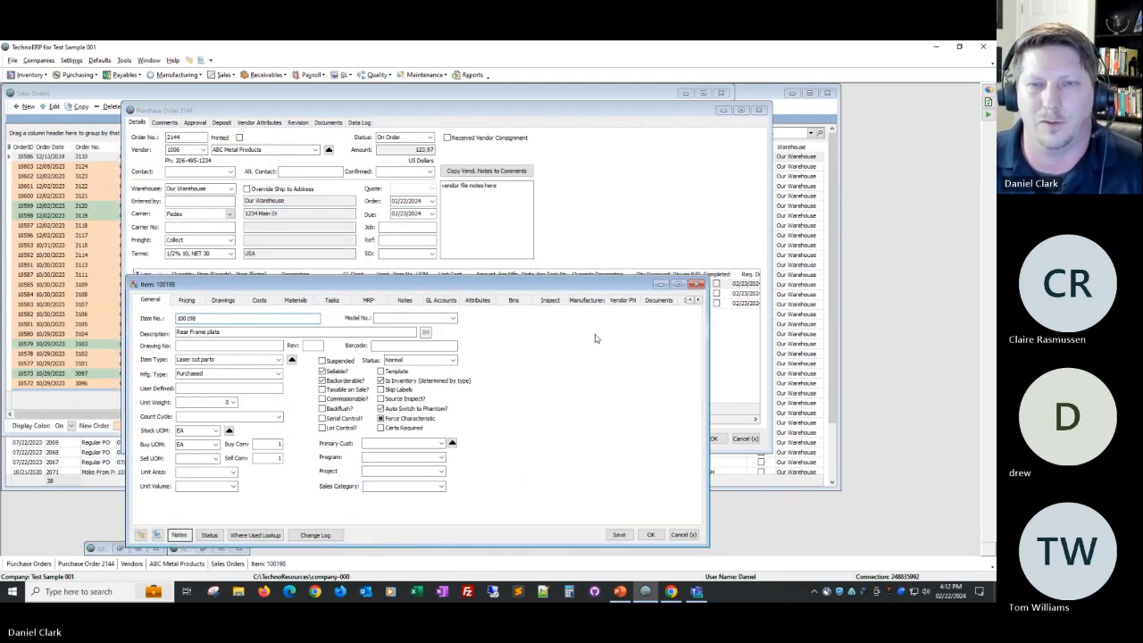
pyautogui.click(586, 300)
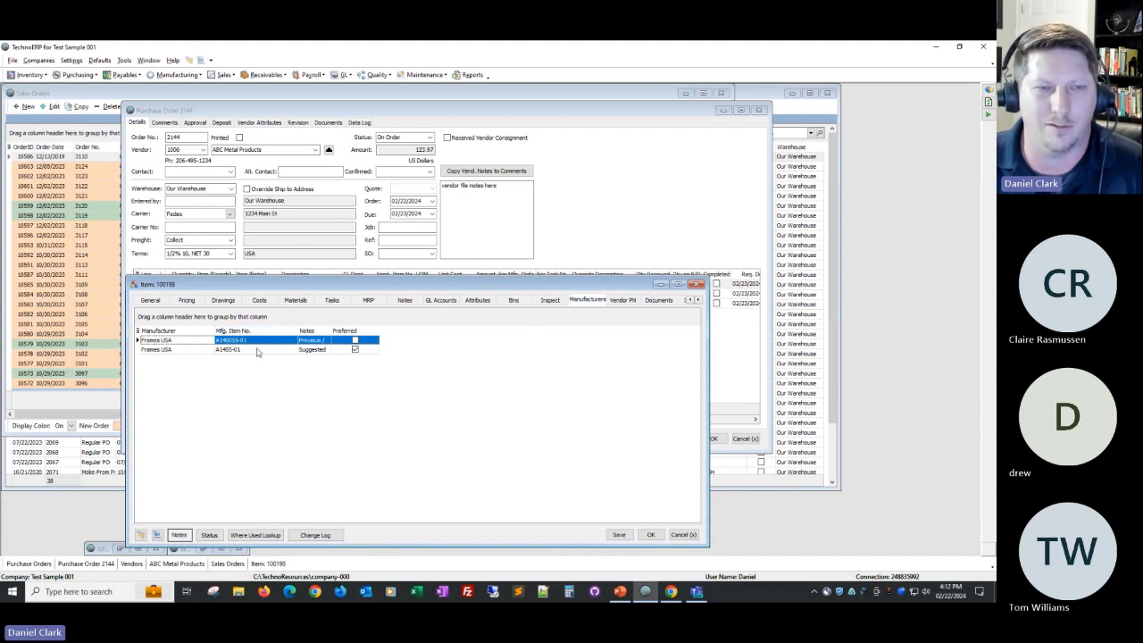
pyautogui.click(623, 302)
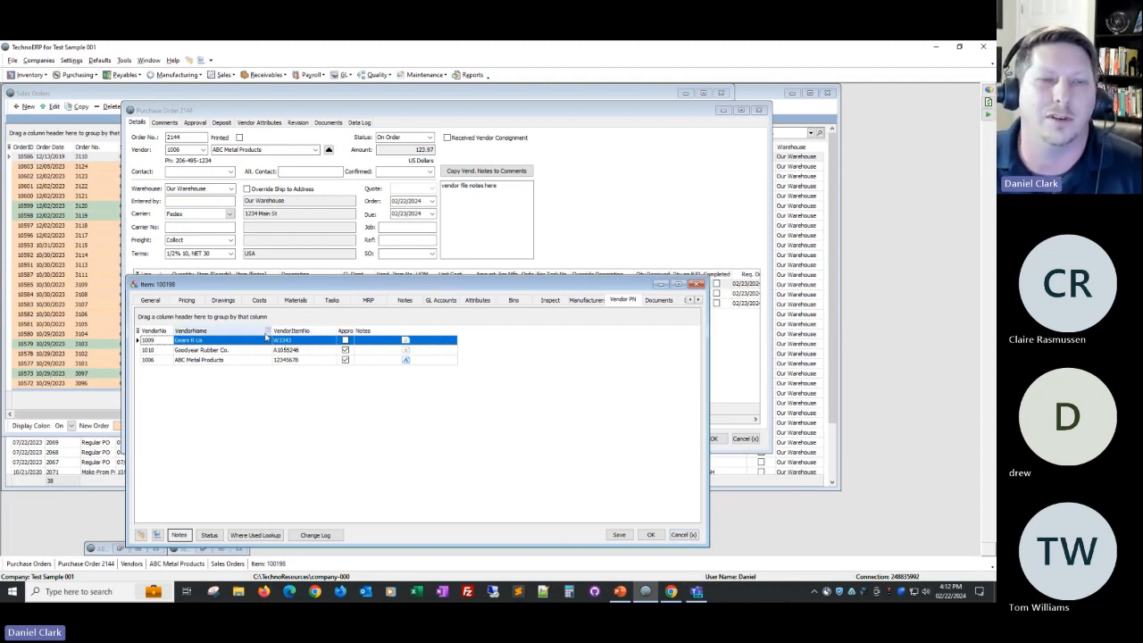
pyautogui.click(683, 535)
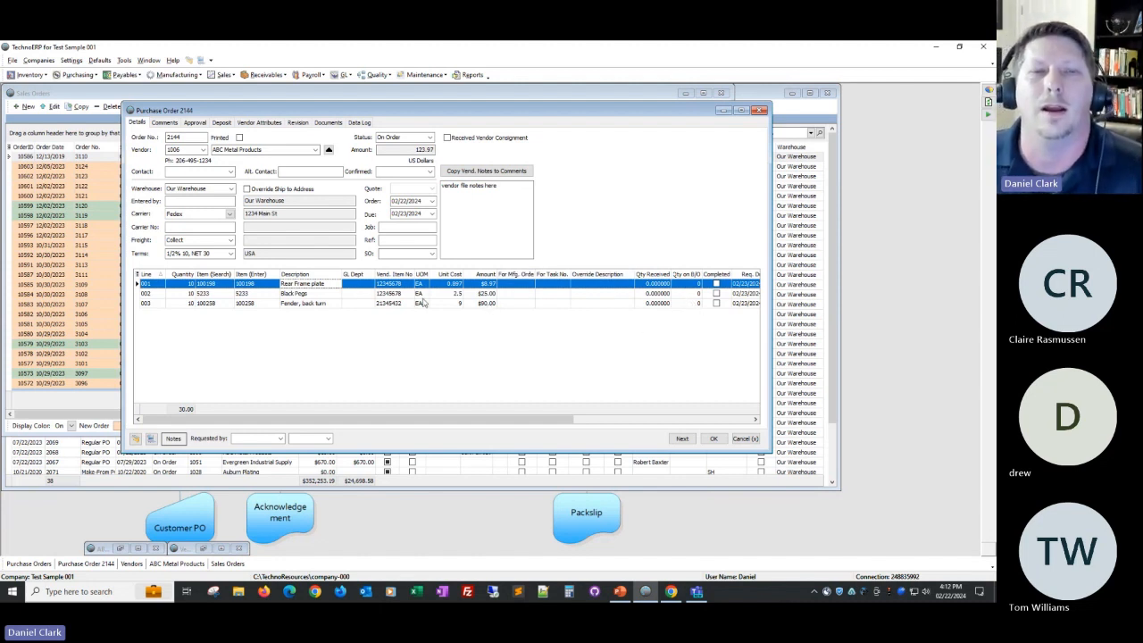
# Review the GL Dept options for the Rear Frame plate line without choosing one.
pyautogui.click(368, 288)
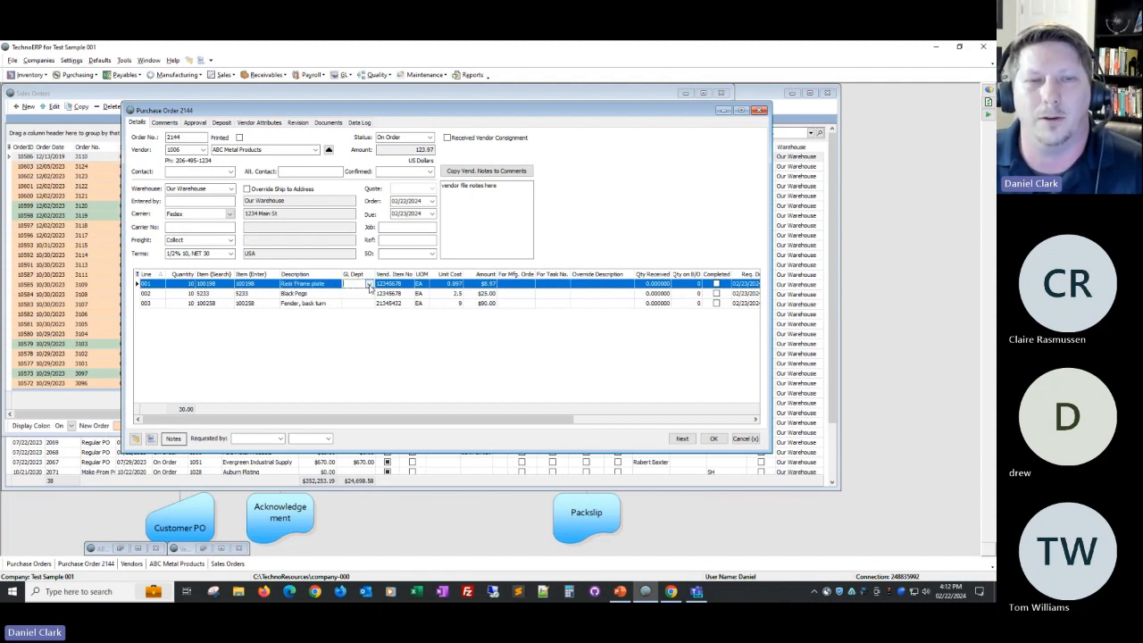
pyautogui.click(370, 285)
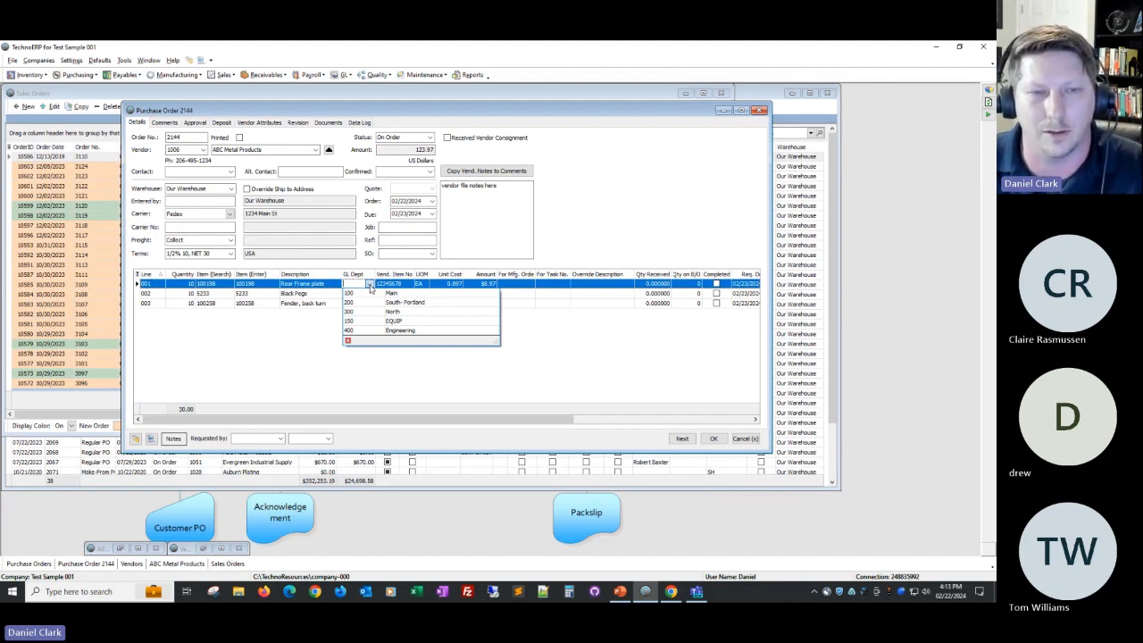
pyautogui.click(559, 238)
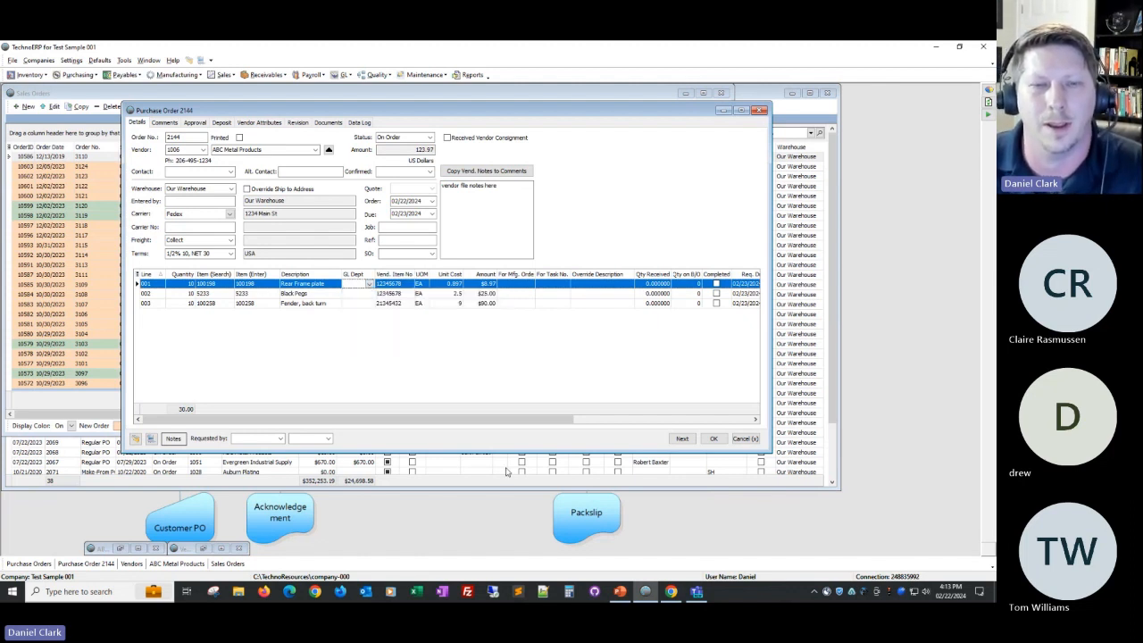
# Check the For Mfg. Order and For Task No. fields of the Rear Frame plate line.
pyautogui.moveTo(434, 422); pyautogui.dragTo(569, 421)
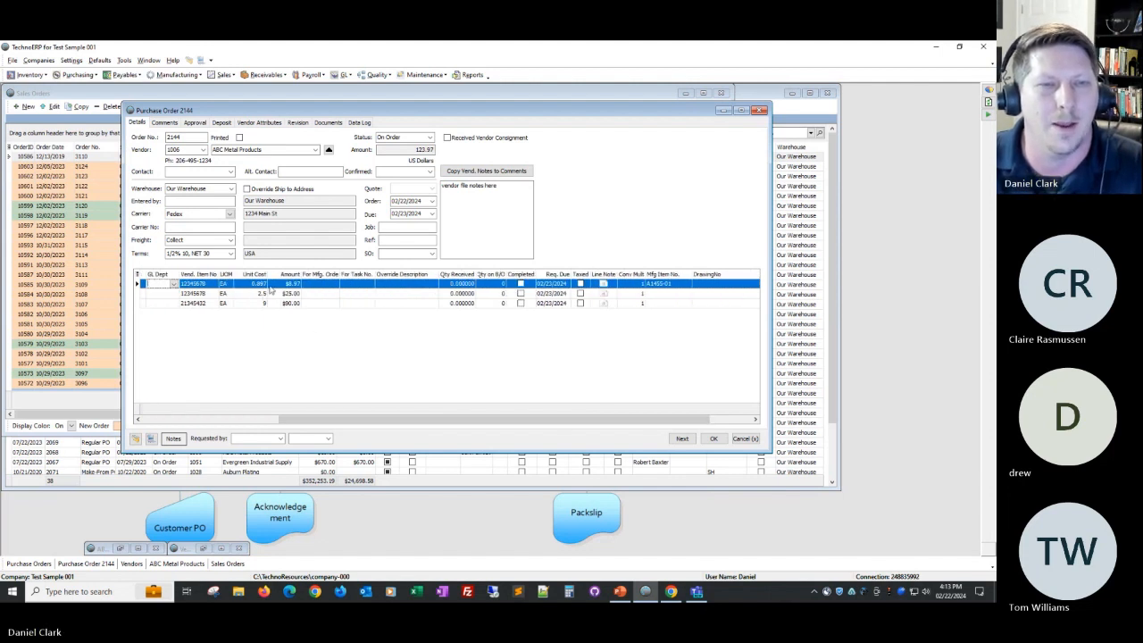
pyautogui.click(336, 284)
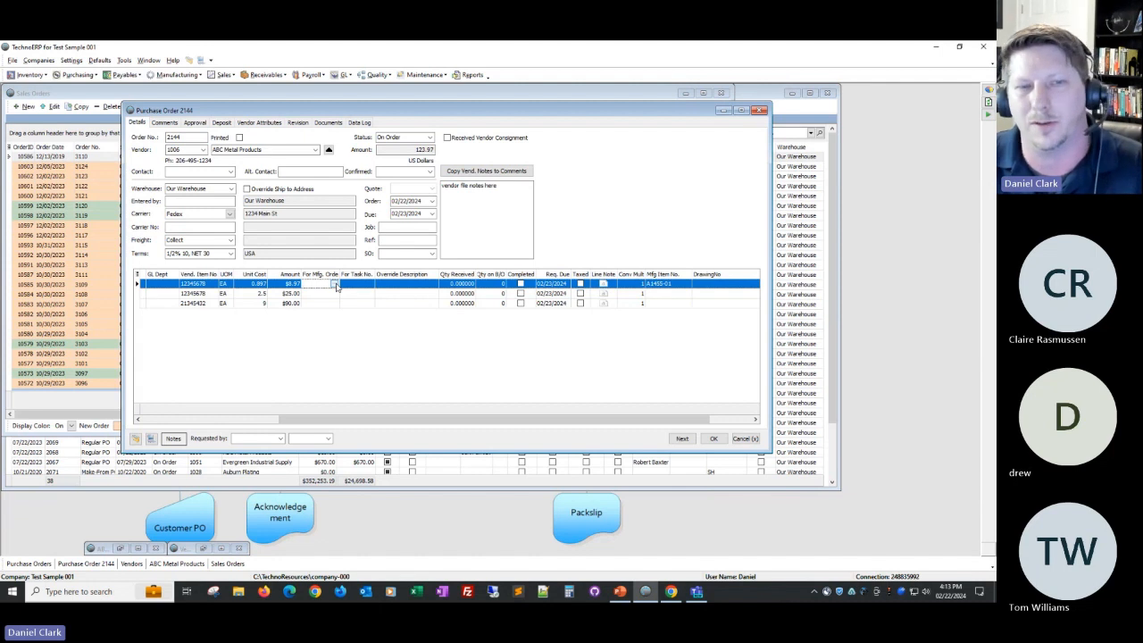
pyautogui.click(367, 284)
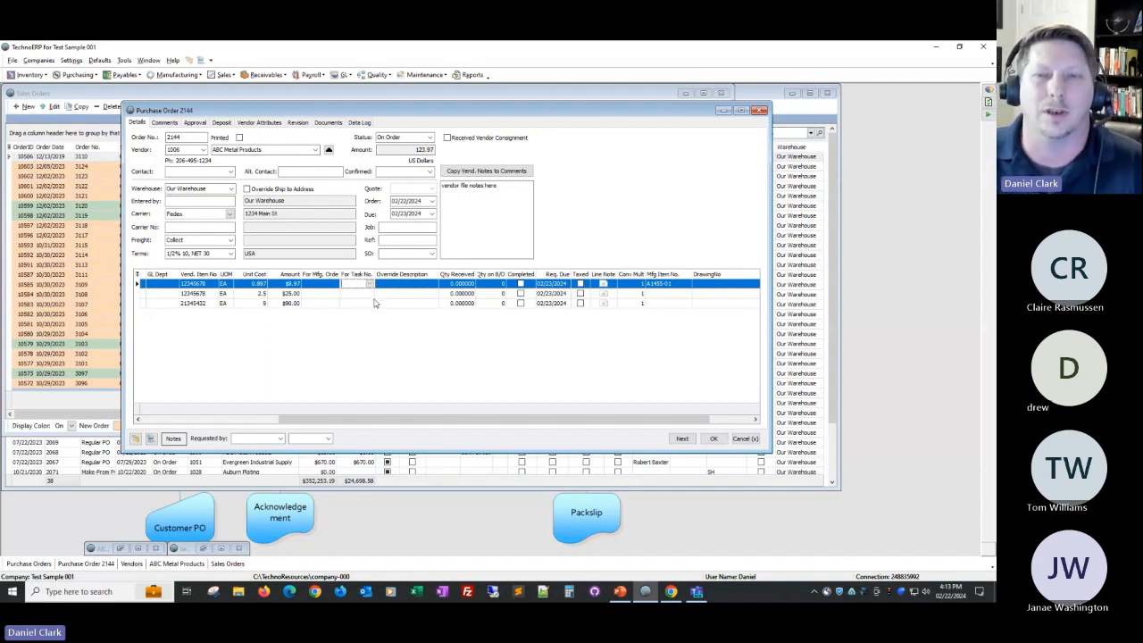
# Widen the AutoIssueTo column in the purchase order lines so that its heading is readable.
pyautogui.moveTo(649, 419); pyautogui.dragTo(724, 421)
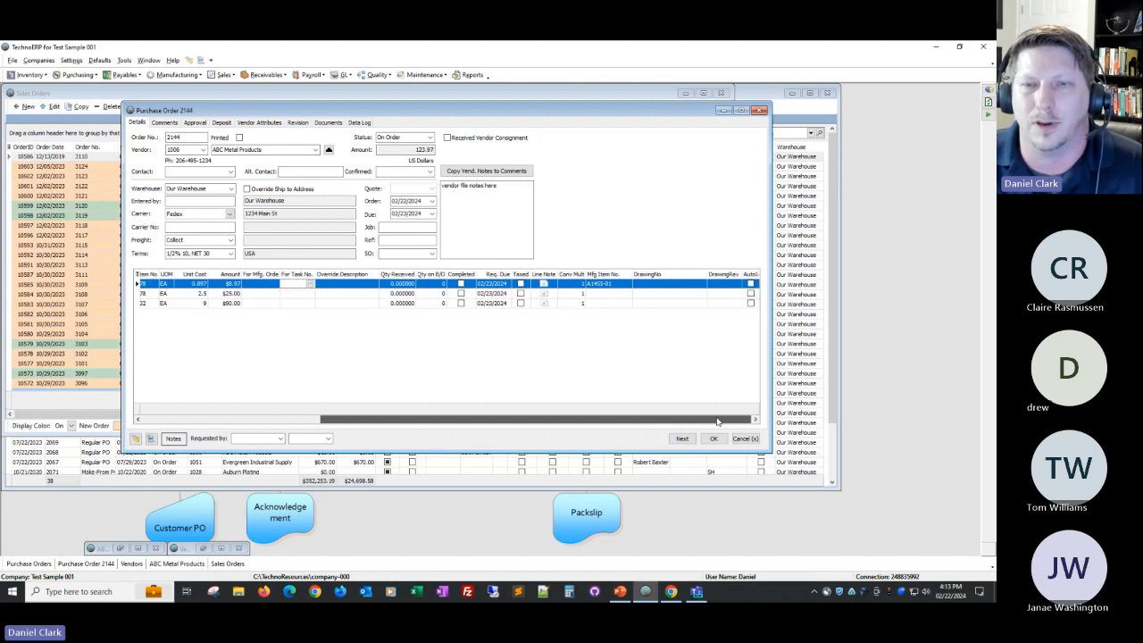
pyautogui.moveTo(758, 272); pyautogui.dragTo(779, 273)
pyautogui.moveTo(683, 423); pyautogui.dragTo(711, 421)
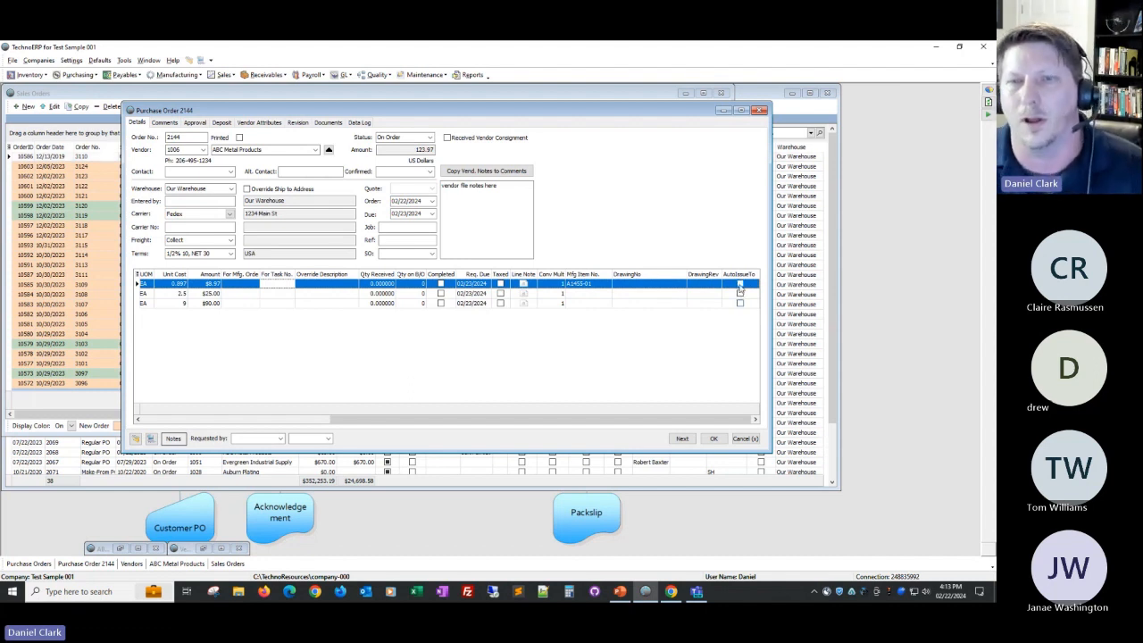
pyautogui.moveTo(384, 425); pyautogui.dragTo(184, 421)
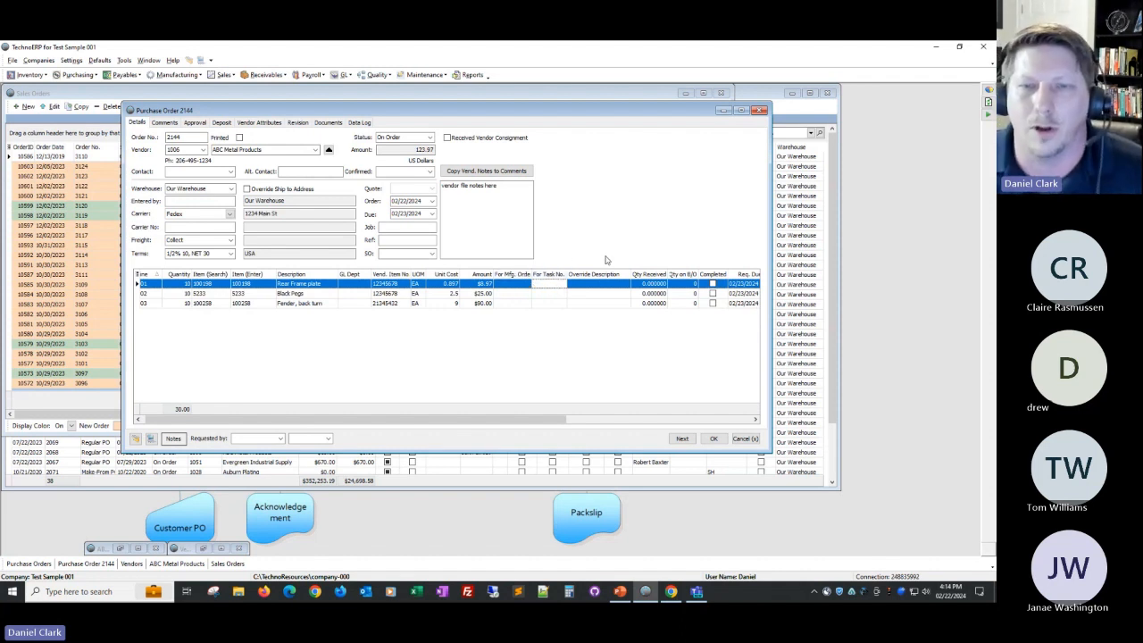
# Check the Override Description, Req. Due and Taxed fields of the Rear Frame plate line.
pyautogui.moveTo(498, 420); pyautogui.dragTo(646, 411)
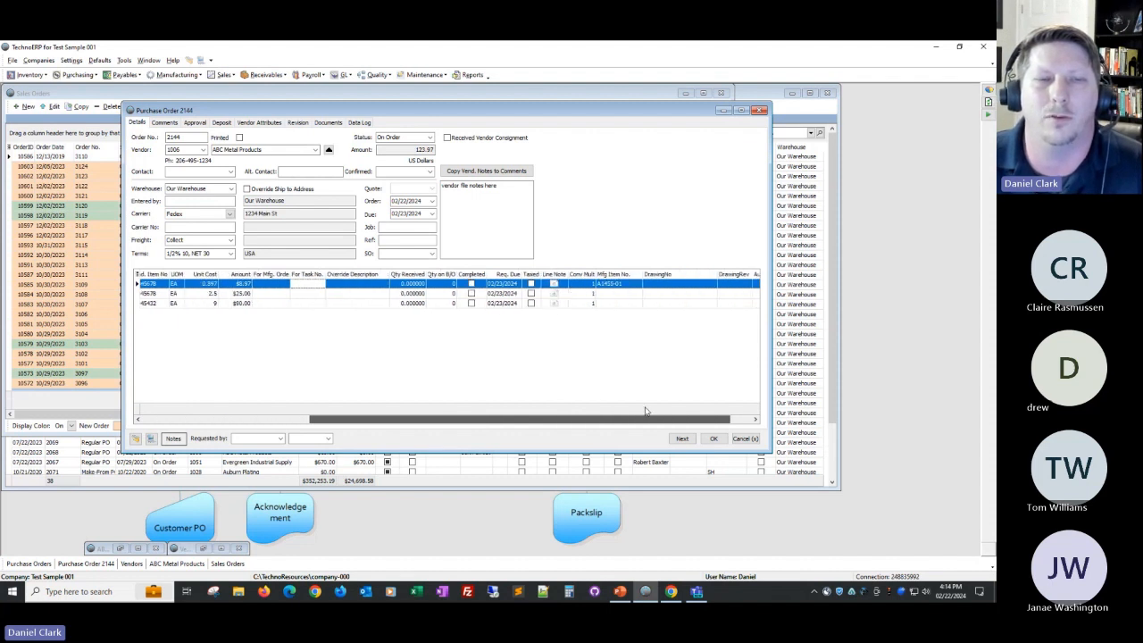
pyautogui.click(355, 284)
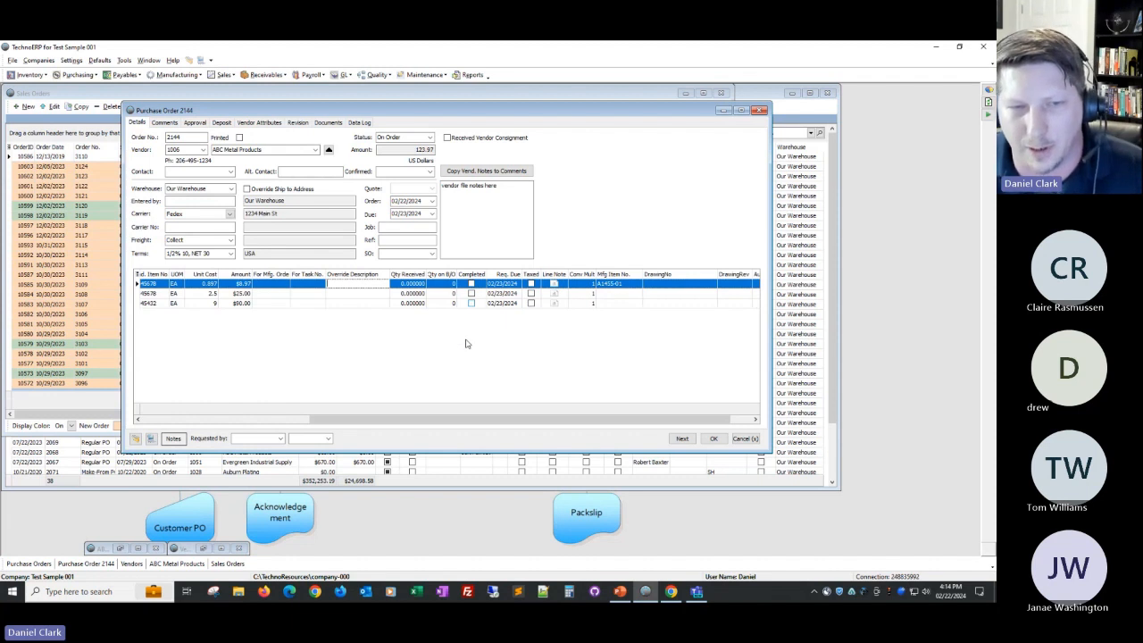
pyautogui.moveTo(460, 423); pyautogui.dragTo(312, 412)
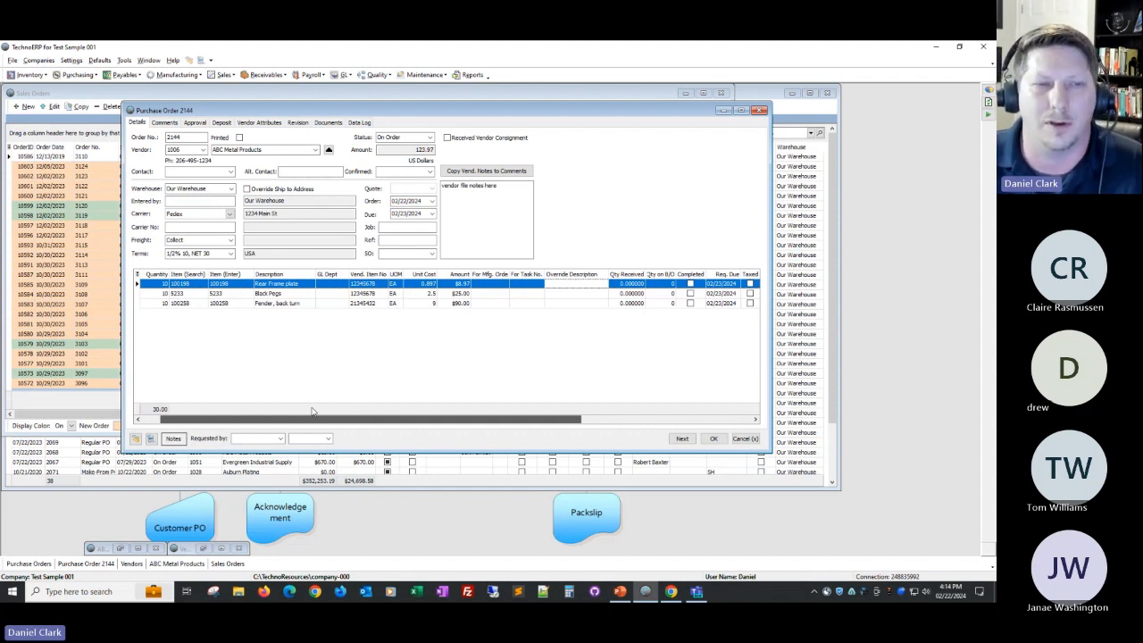
pyautogui.moveTo(311, 412); pyautogui.dragTo(450, 424)
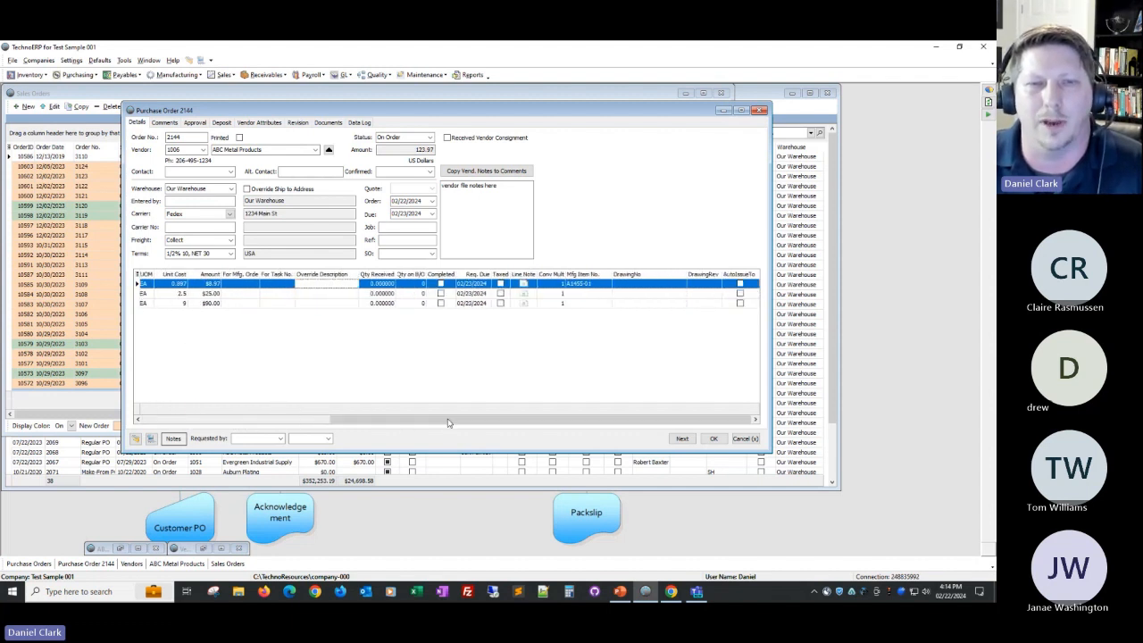
pyautogui.click(482, 284)
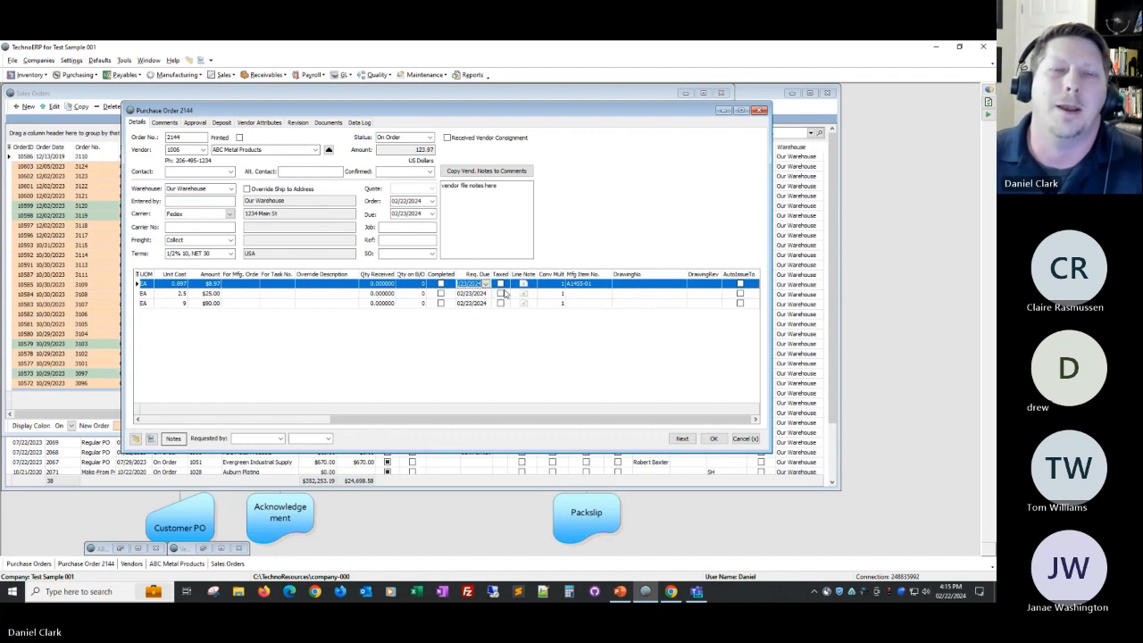
pyautogui.click(500, 284)
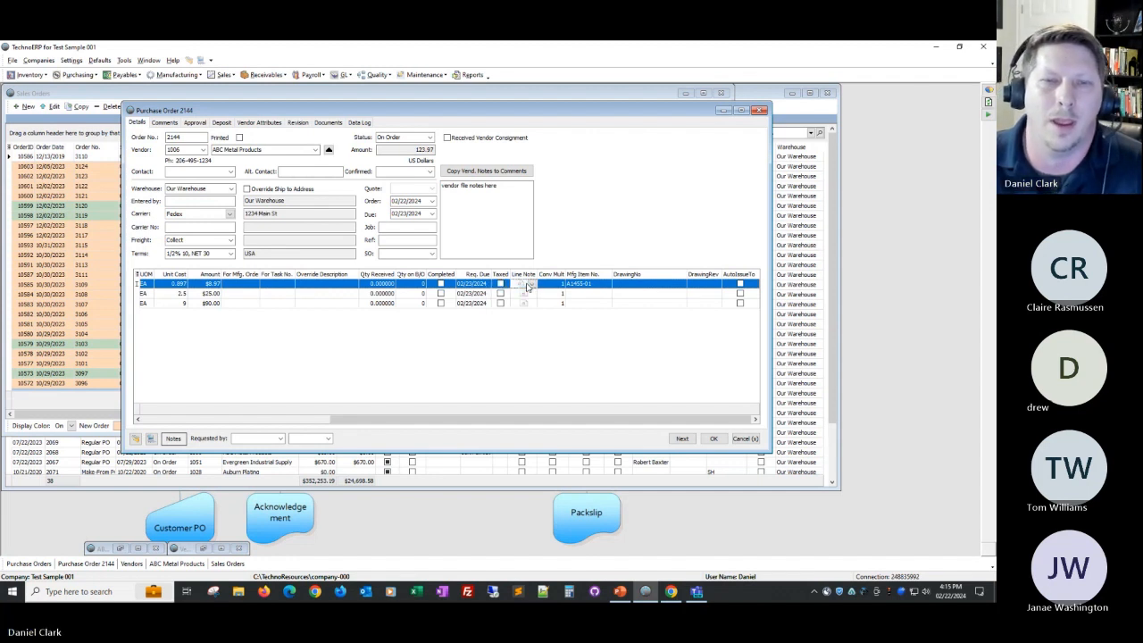
# Open the line note editor for Rear Frame plate, view the order's comments page, and return to the order details.
pyautogui.click(530, 284)
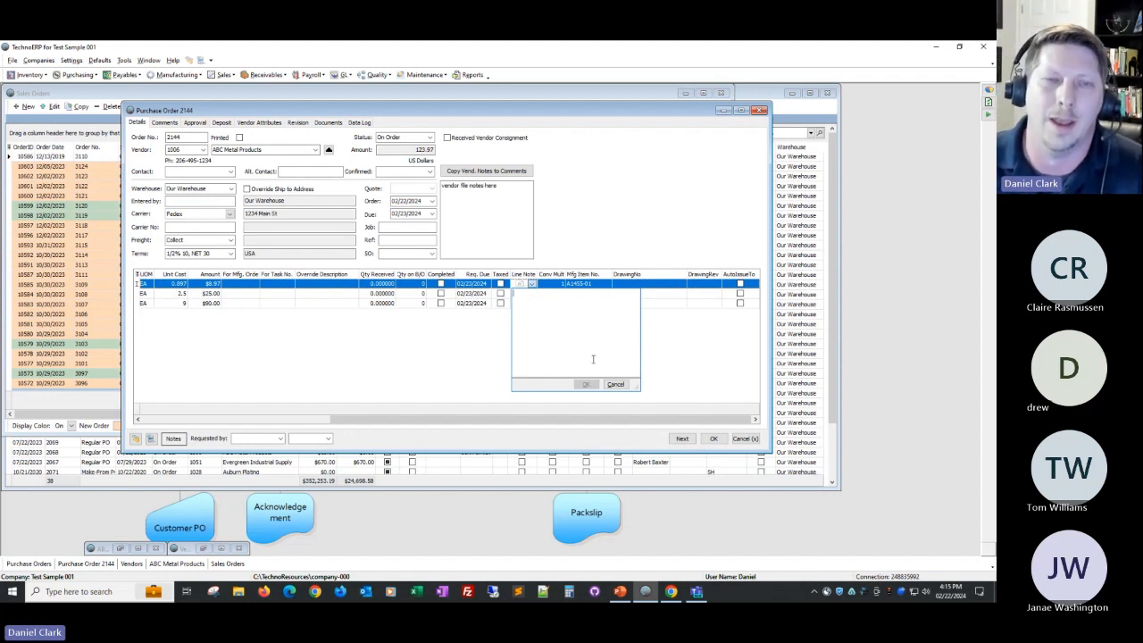
pyautogui.click(165, 123)
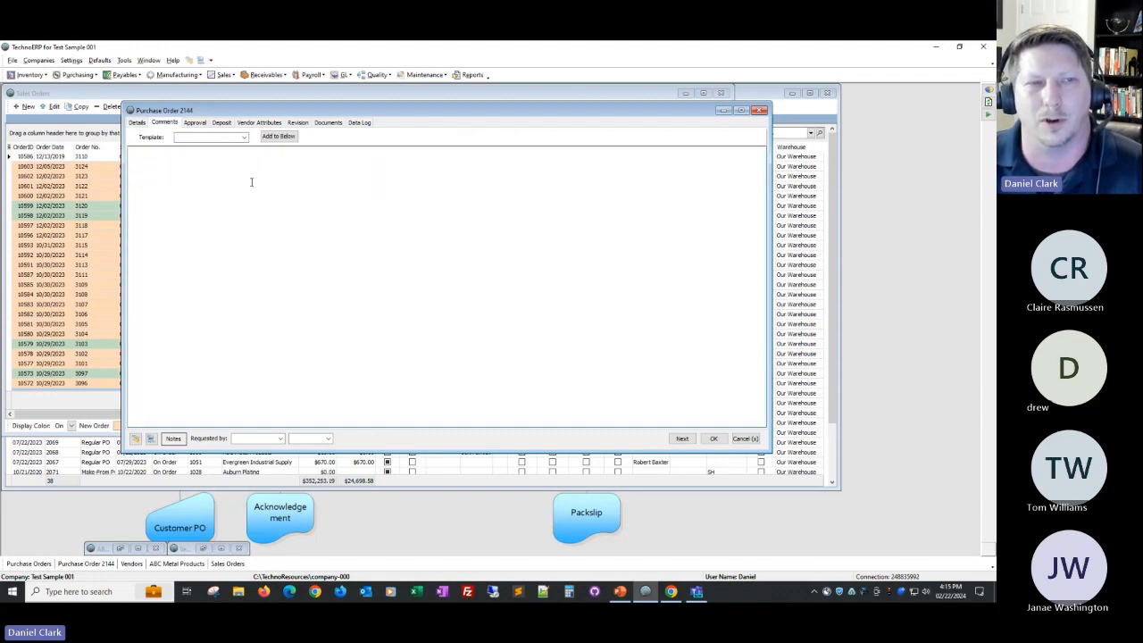
pyautogui.click(139, 123)
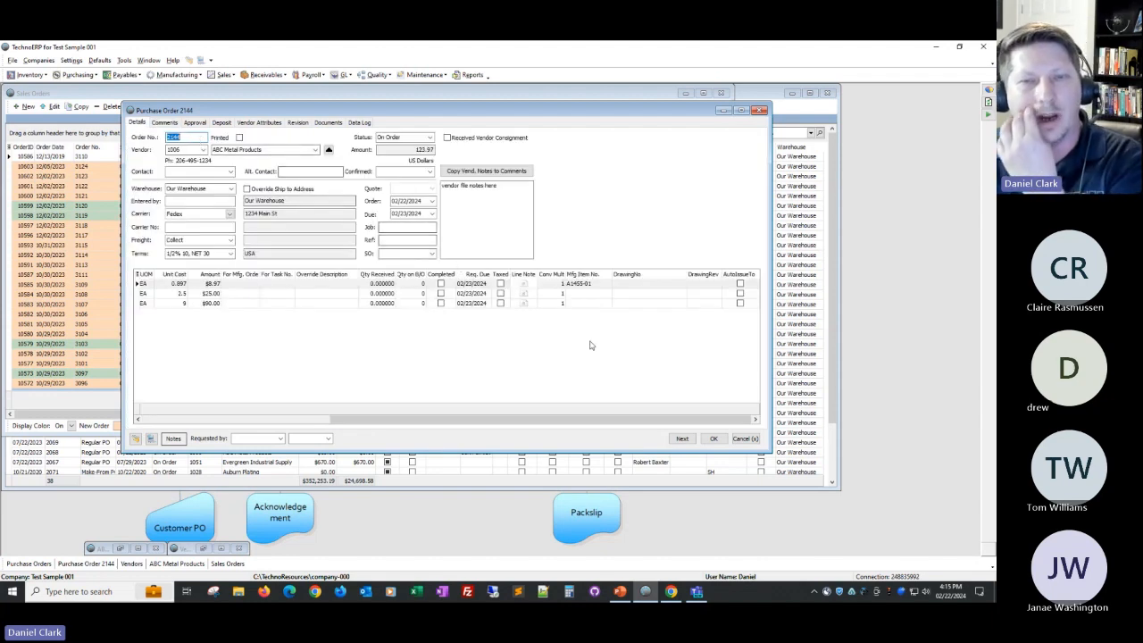
# Review the purchase order line columns from For Task No. through AutoIssueTo and return to the Line column.
pyautogui.click(532, 286)
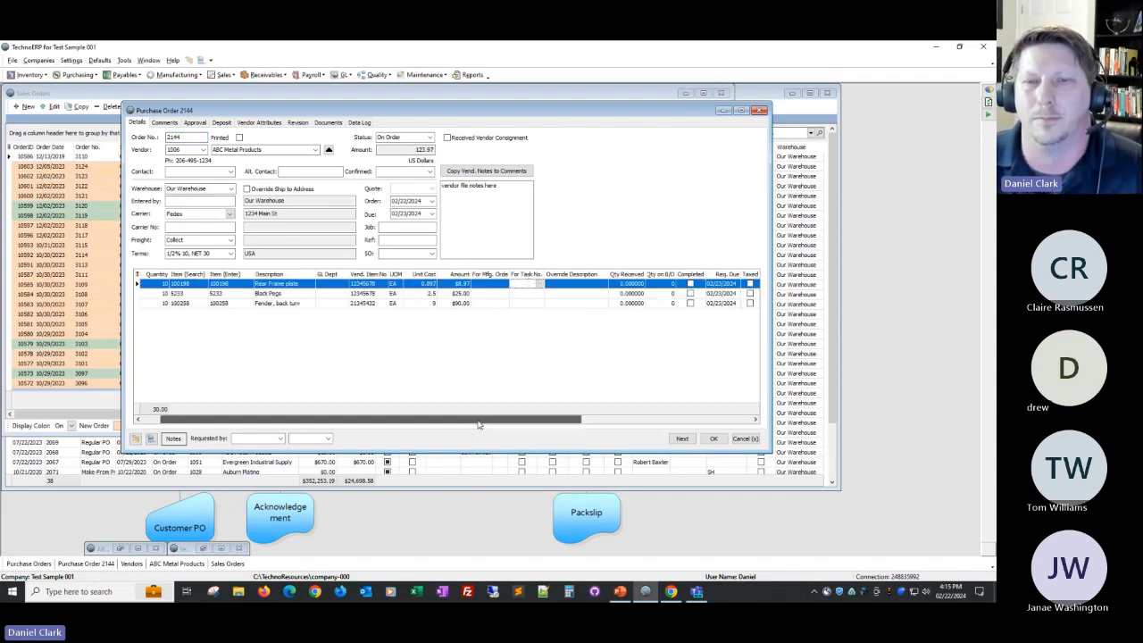
pyautogui.moveTo(473, 420); pyautogui.dragTo(580, 425)
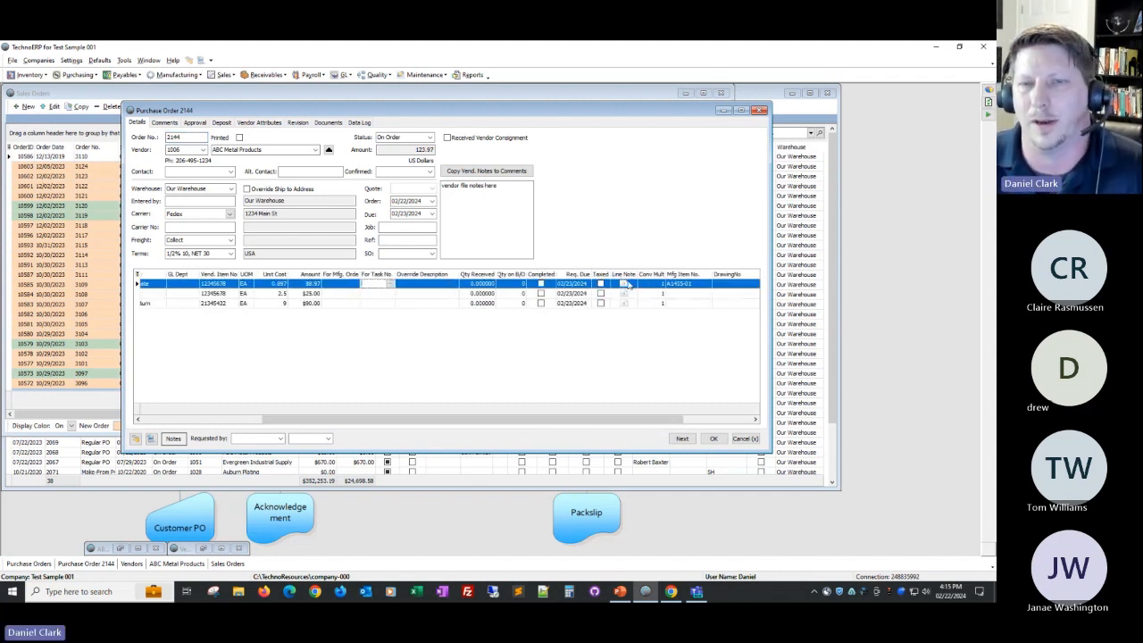
pyautogui.moveTo(670, 416); pyautogui.dragTo(738, 420)
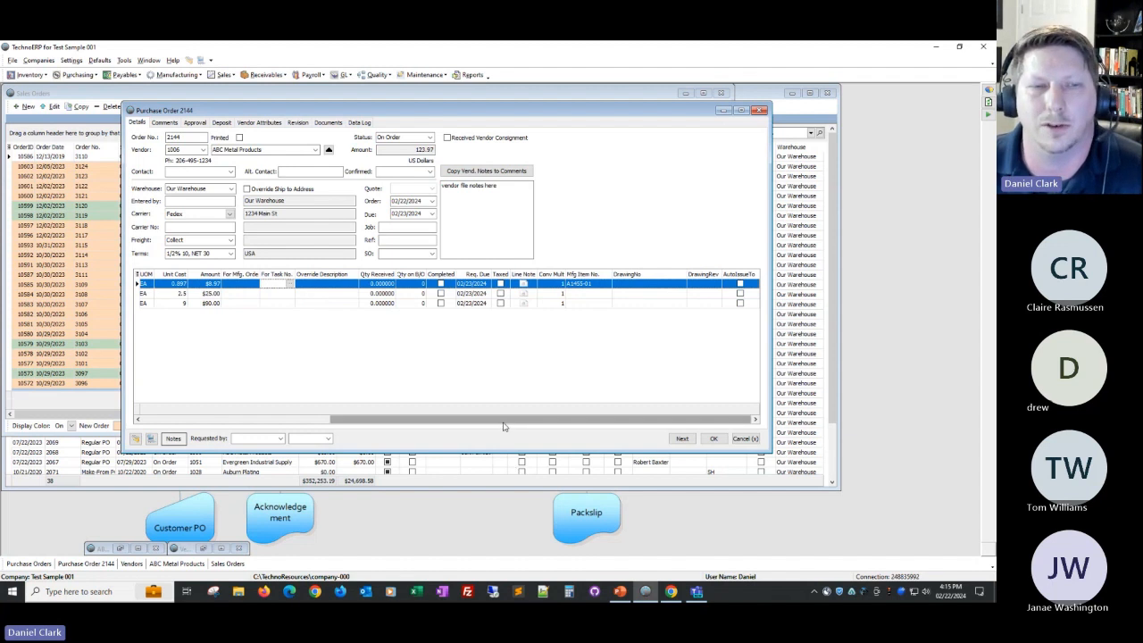
pyautogui.moveTo(482, 419); pyautogui.dragTo(278, 426)
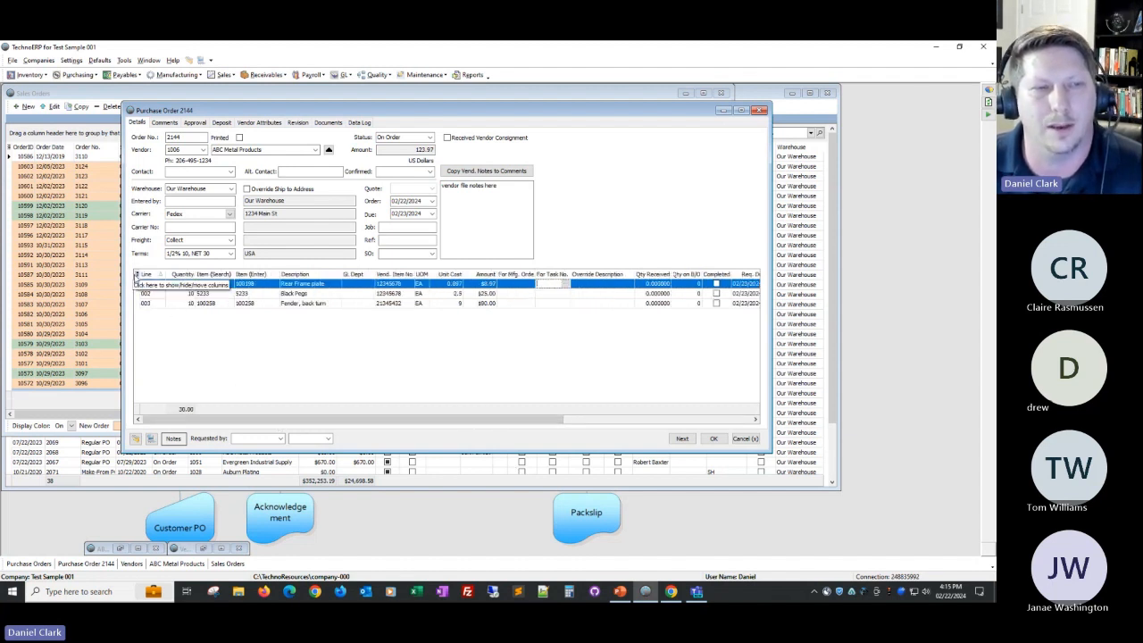
# Add the Org Req Date column to the purchase order lines and place it directly after Req. Due.
pyautogui.click(137, 277)
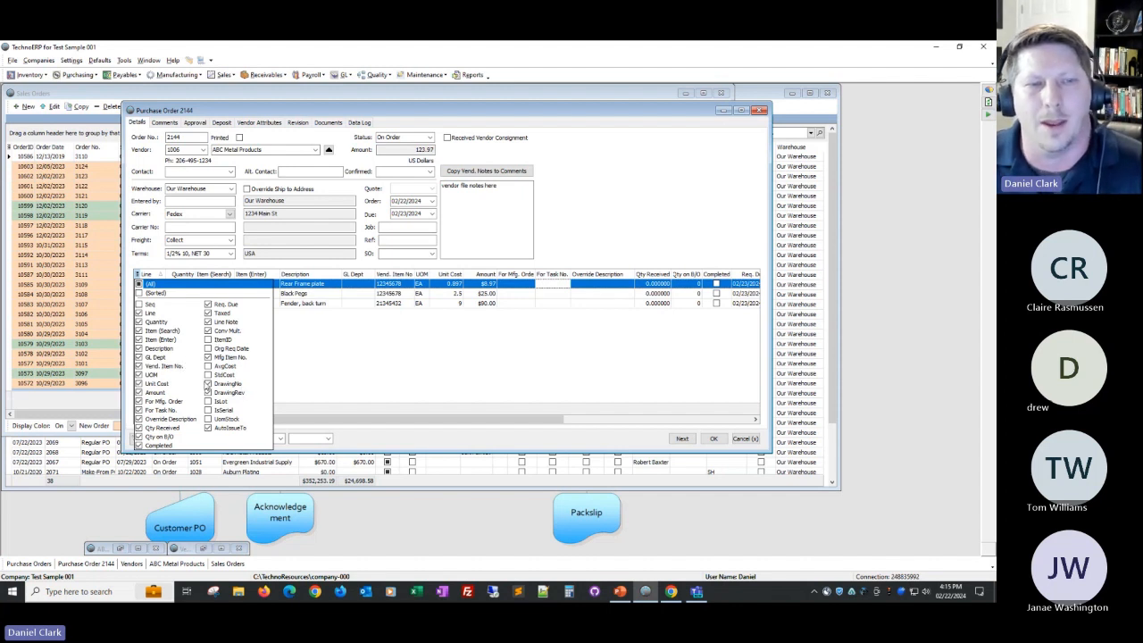
pyautogui.click(208, 349)
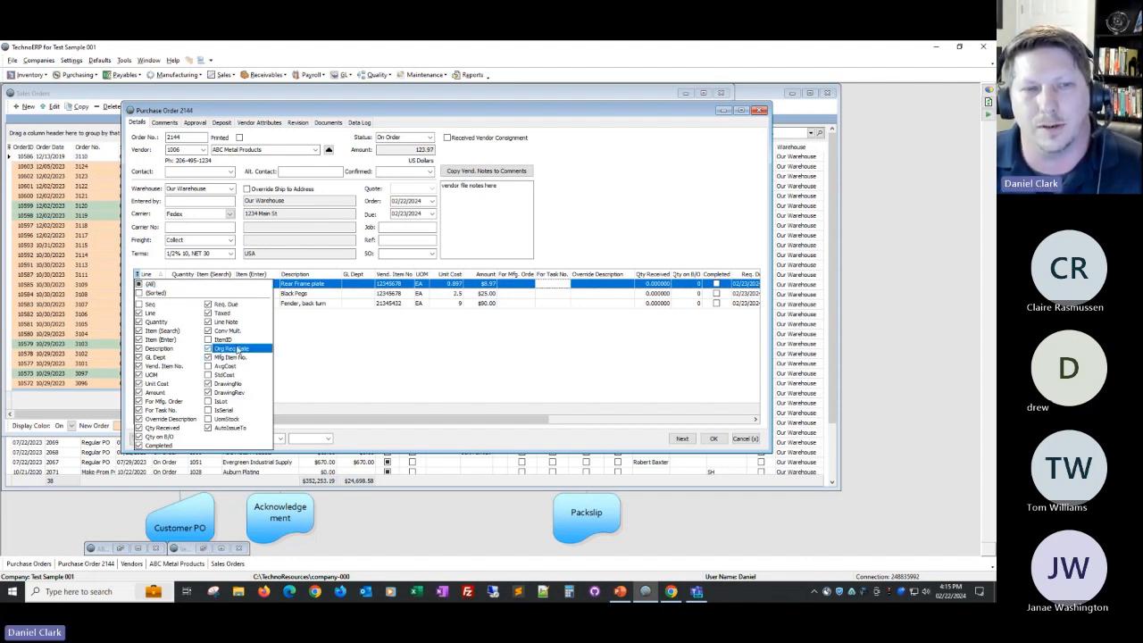
pyautogui.moveTo(443, 420); pyautogui.dragTo(478, 420)
pyautogui.moveTo(607, 275); pyautogui.dragTo(522, 273)
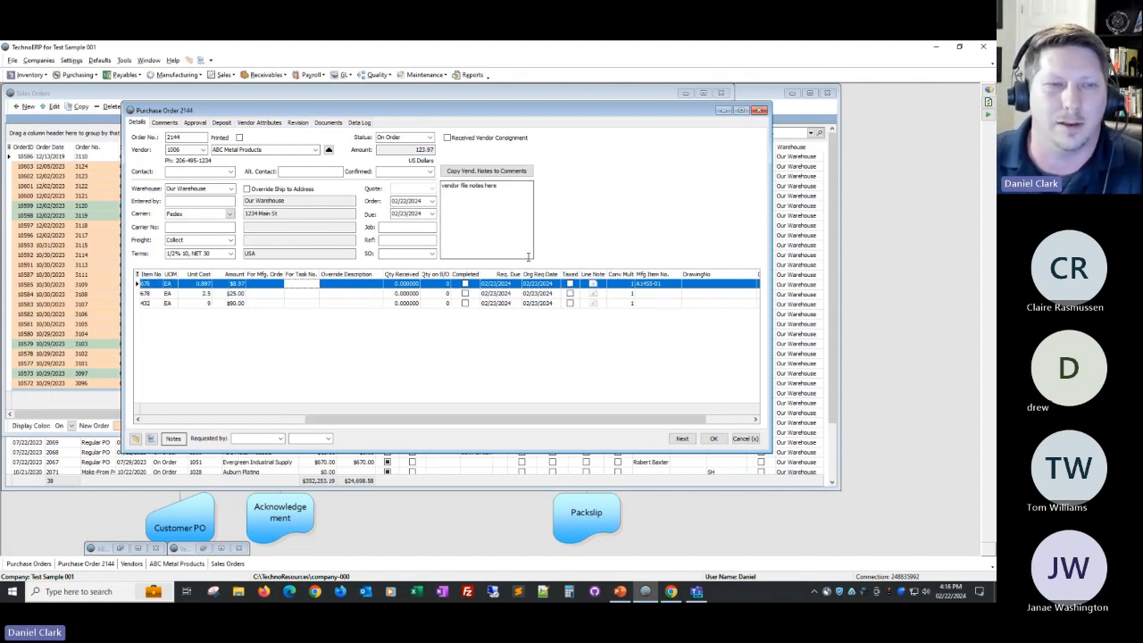
# Show the AvgCost and StdCost columns in the purchase order lines, placed between Vend. Item No. and UOM.
pyautogui.click(139, 276)
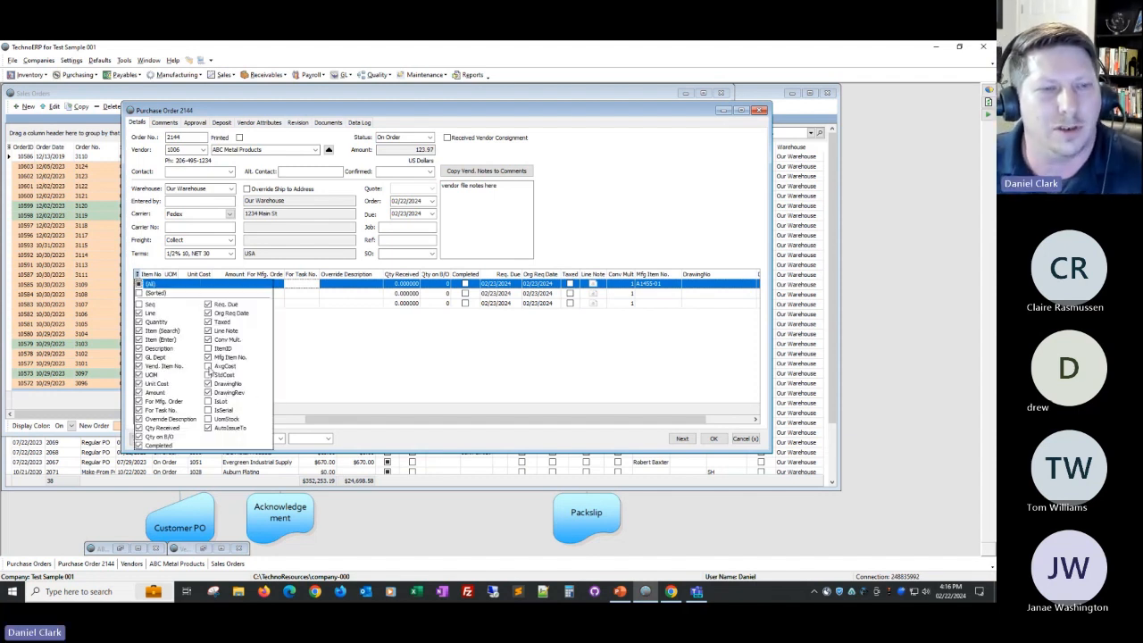
pyautogui.click(208, 366)
pyautogui.click(209, 376)
pyautogui.moveTo(223, 367)
pyautogui.mouseDown()
pyautogui.moveTo(171, 372)
pyautogui.moveTo(204, 382)
pyautogui.moveTo(176, 384)
pyautogui.mouseUp()
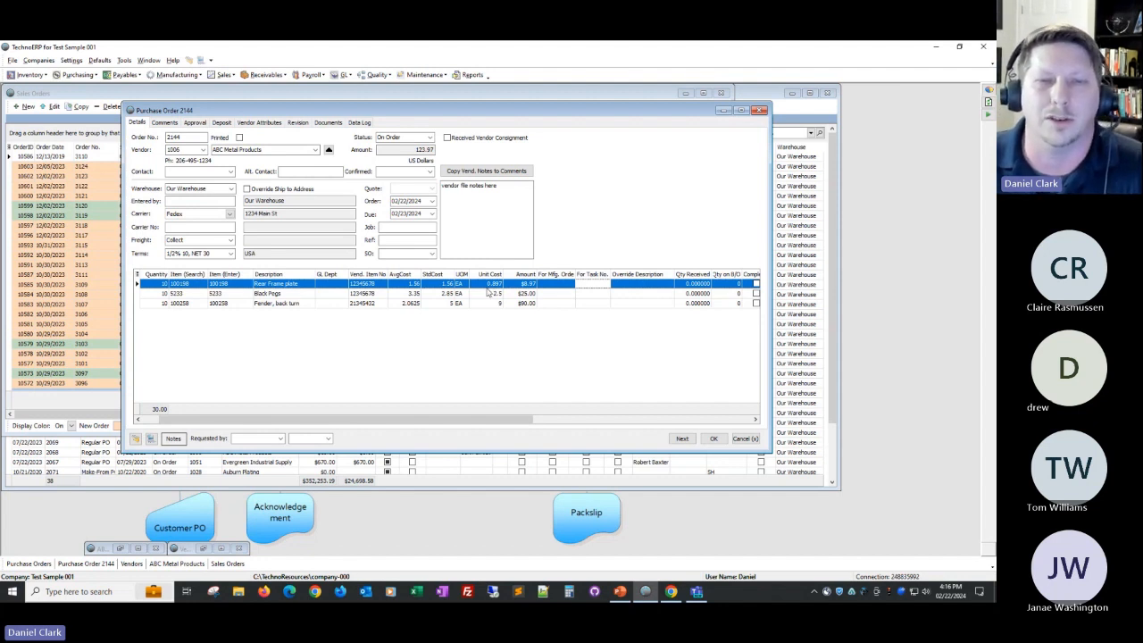
pyautogui.rightClick(487, 290)
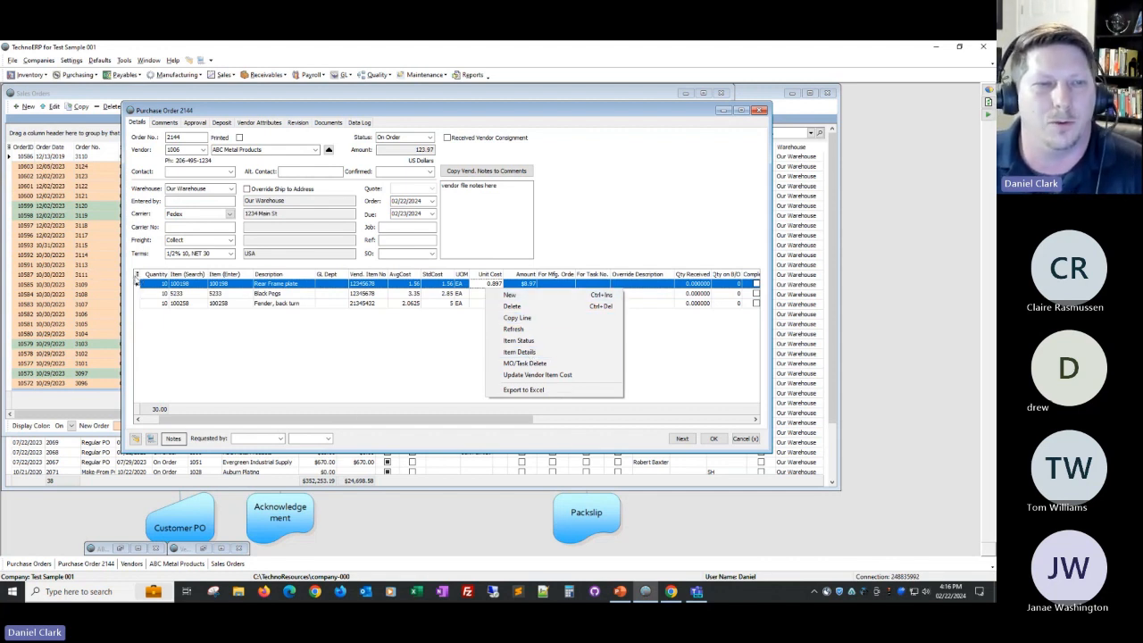
pyautogui.click(137, 280)
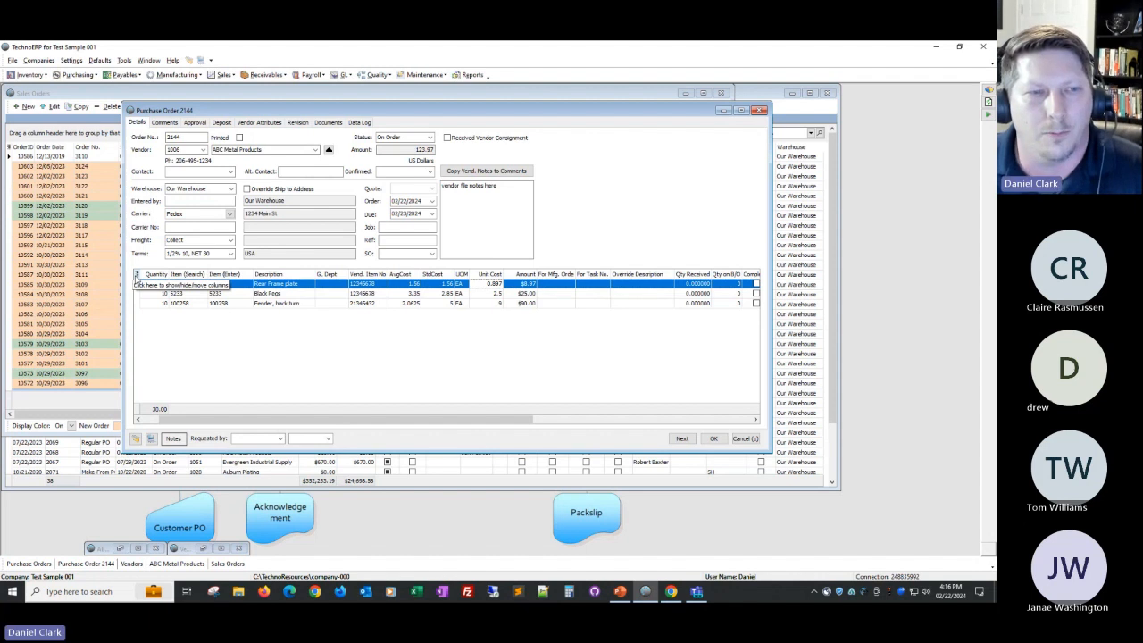
pyautogui.click(136, 275)
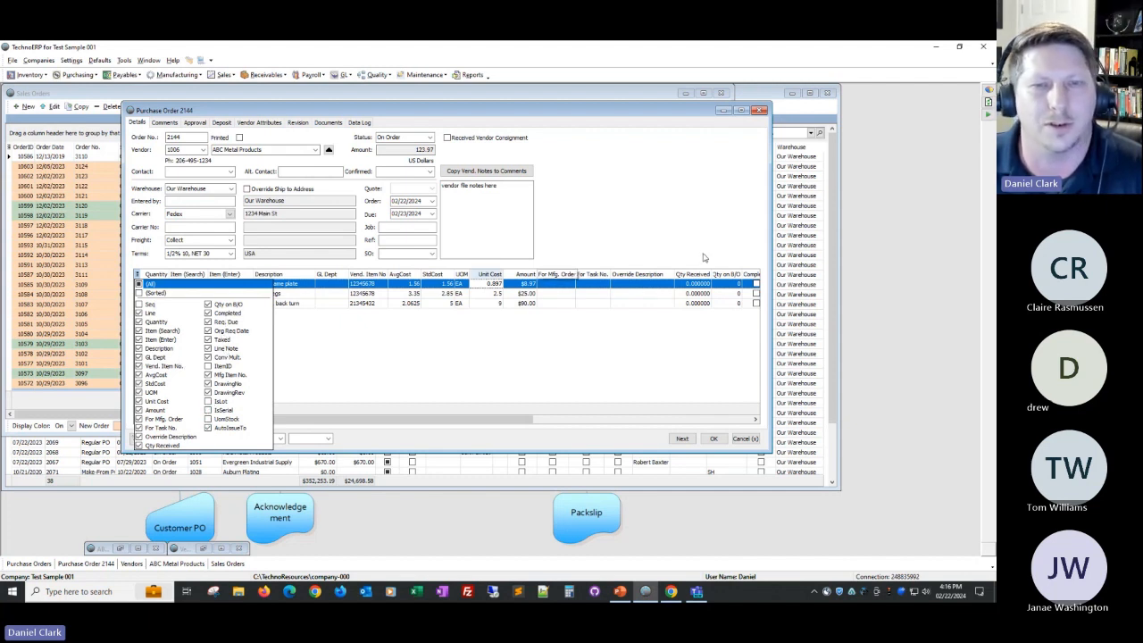
pyautogui.click(610, 228)
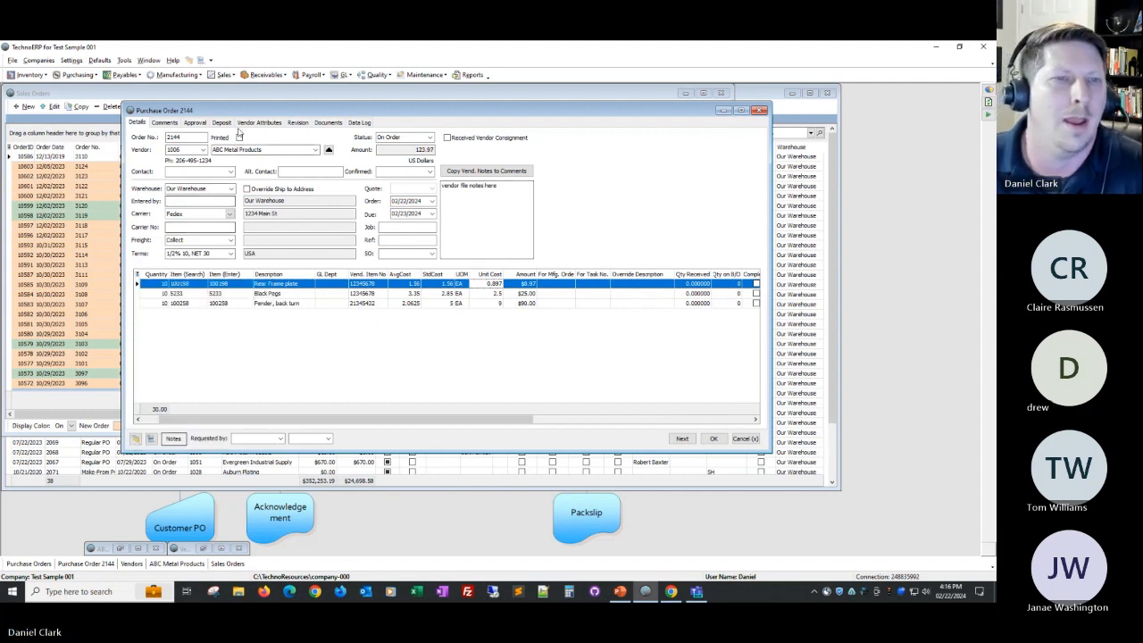
# Open the default comment templates list and place the purchase order's comments page beside it.
pyautogui.click(164, 123)
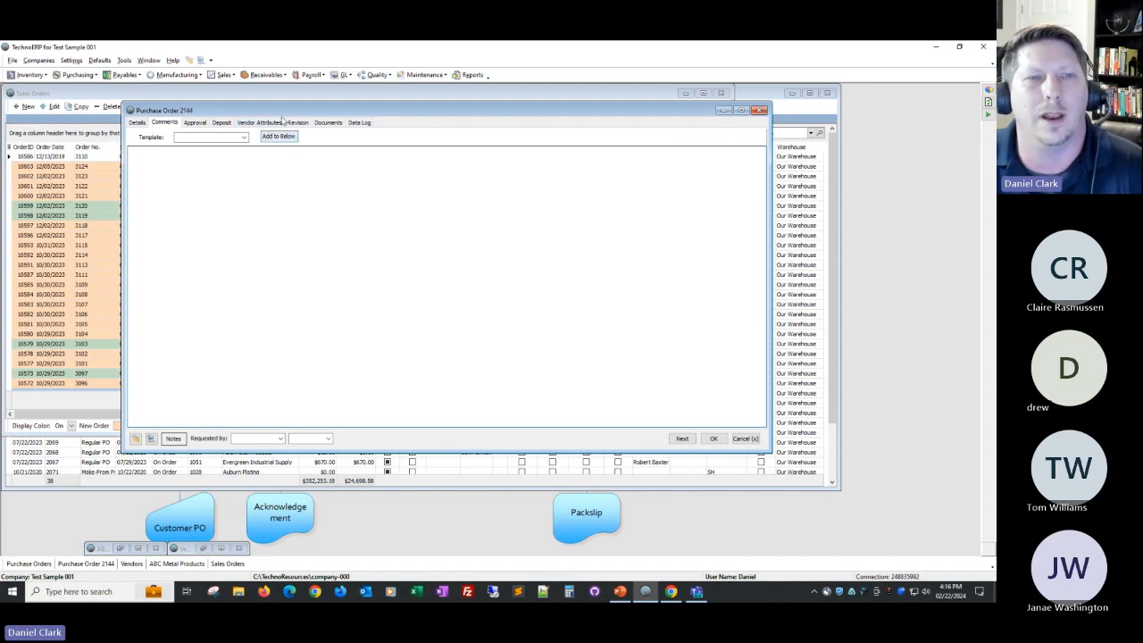
pyautogui.moveTo(286, 115); pyautogui.dragTo(308, 167)
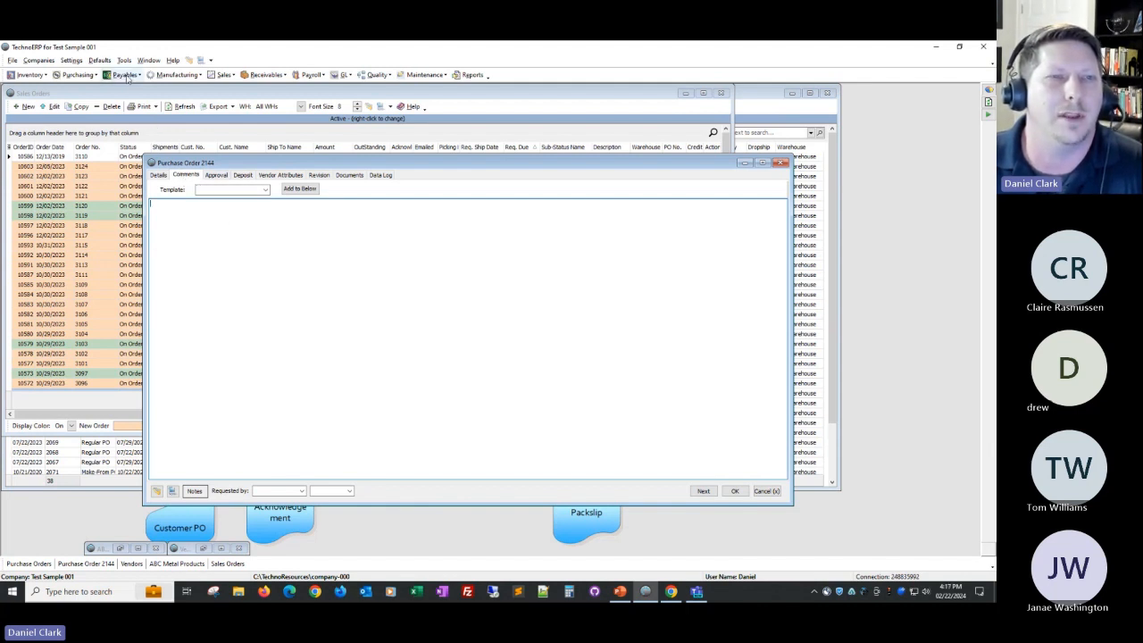
pyautogui.click(100, 60)
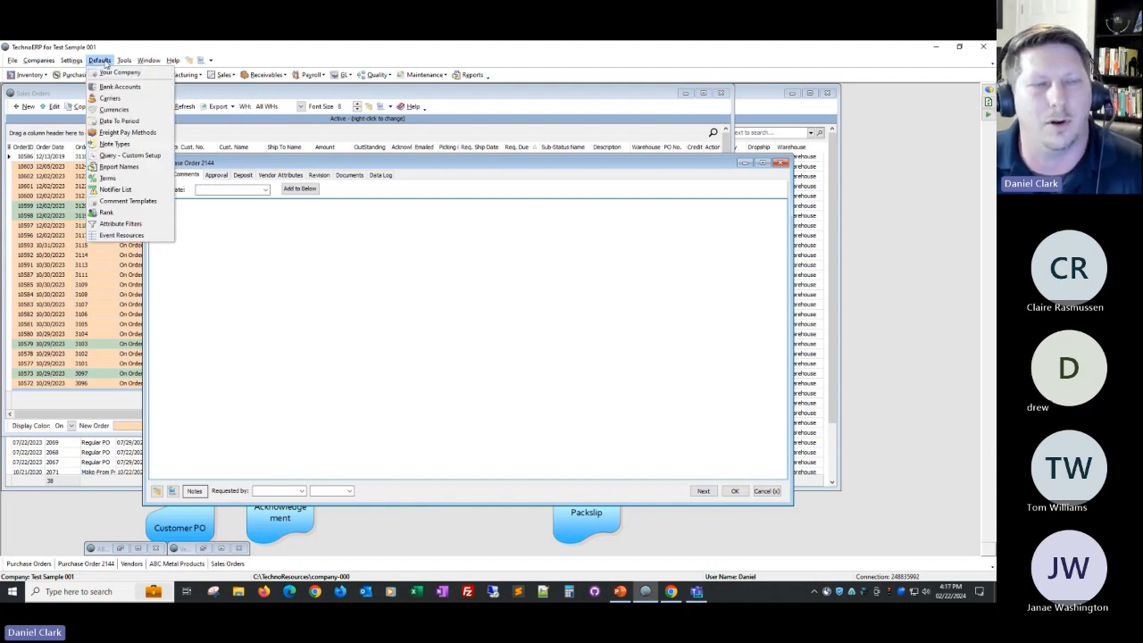
pyautogui.click(118, 201)
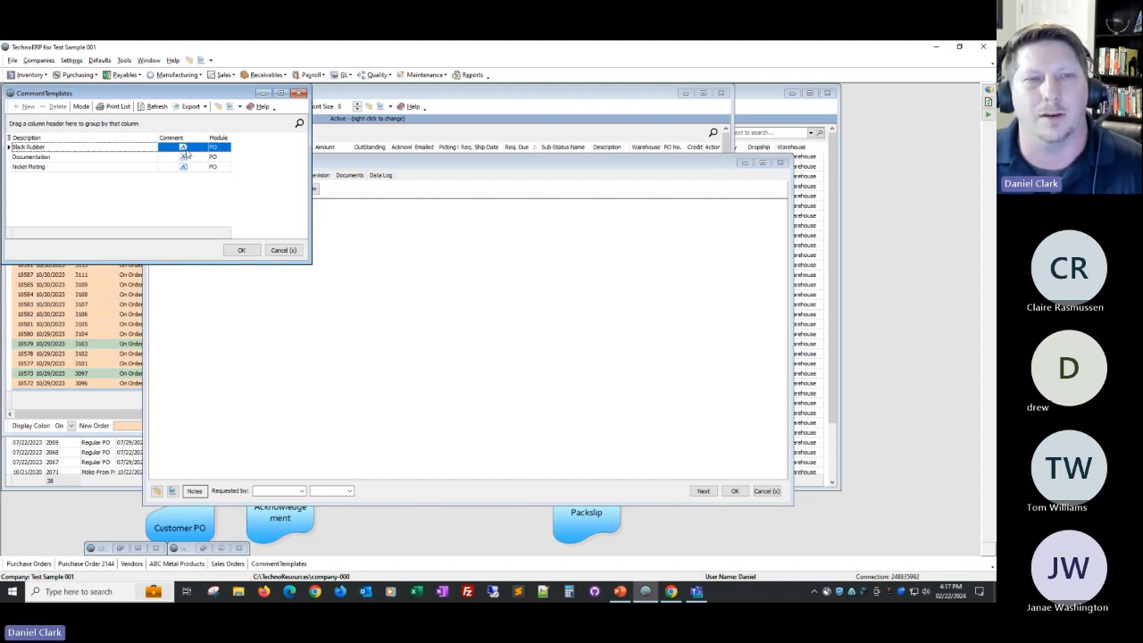
pyautogui.click(340, 164)
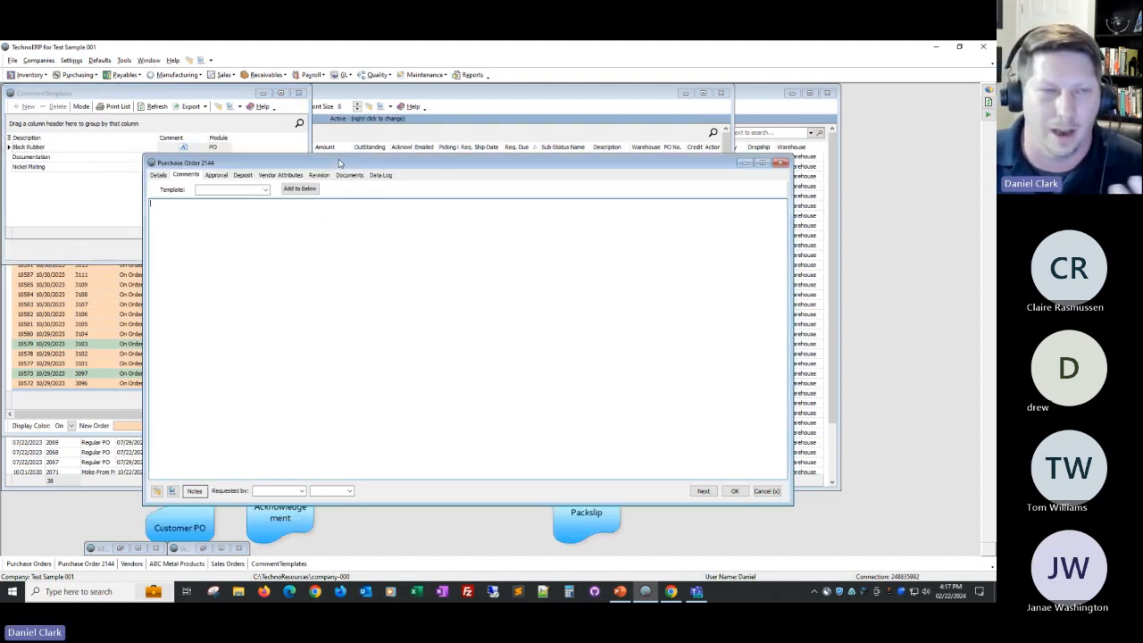
pyautogui.moveTo(343, 165); pyautogui.dragTo(402, 188)
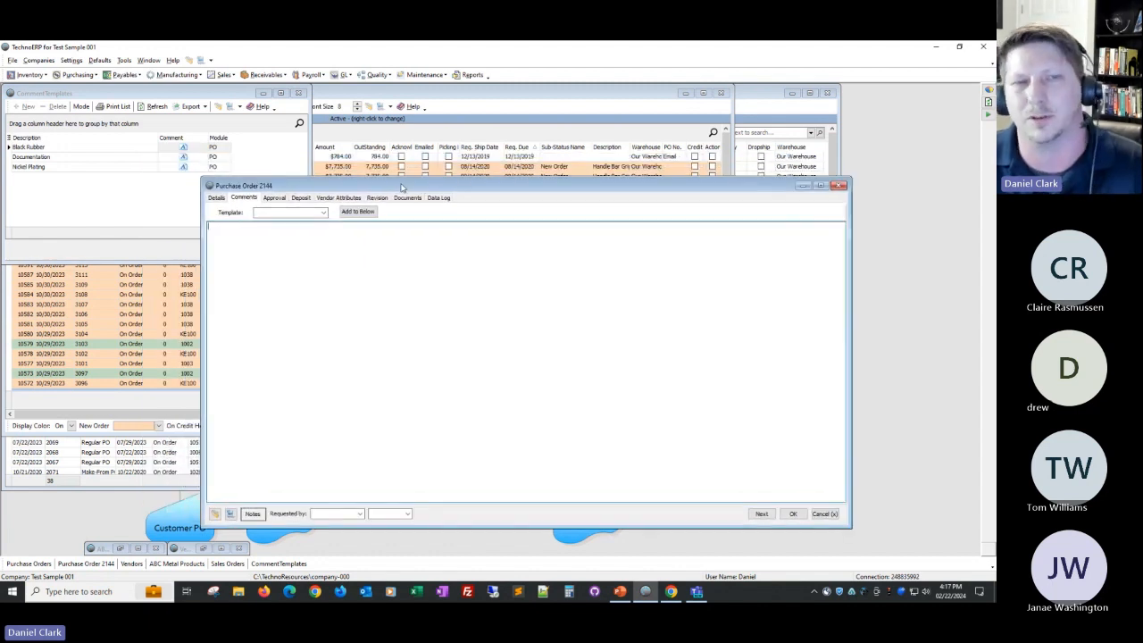
# Add the Black Rubber and Documentation comment templates to the purchase order's comments.
pyautogui.click(325, 215)
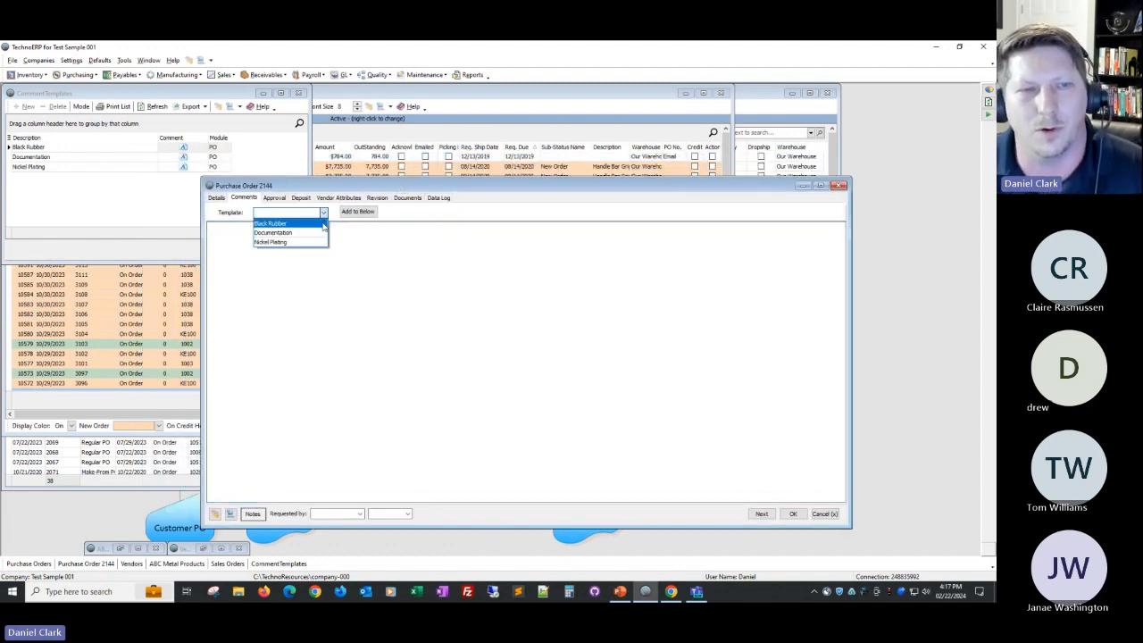
pyautogui.click(282, 224)
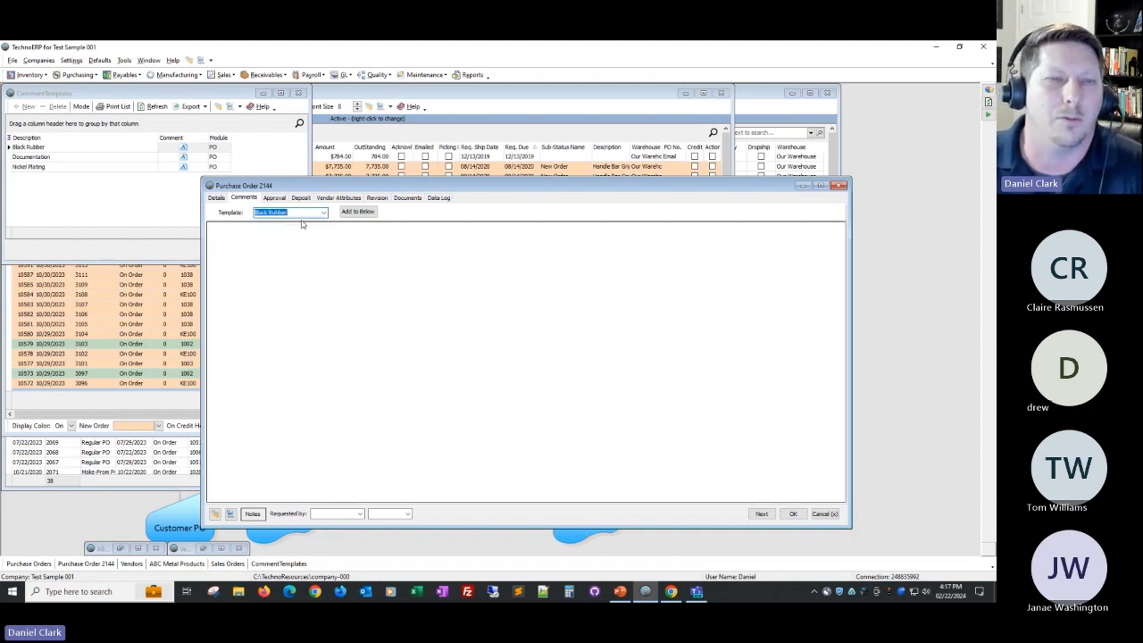
pyautogui.click(358, 212)
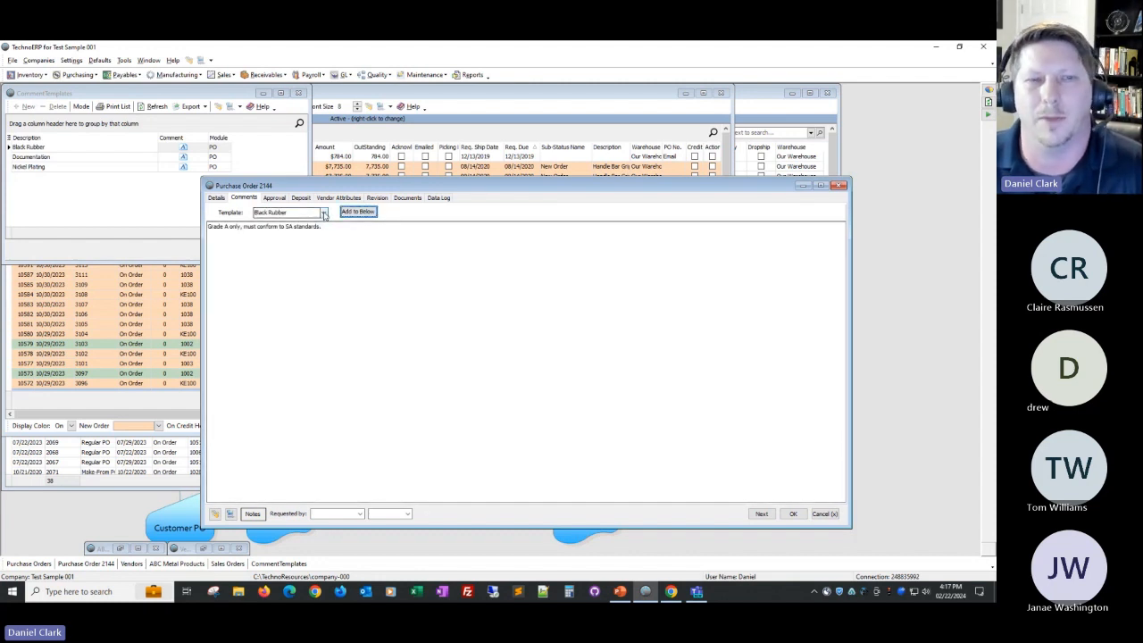
pyautogui.click(323, 213)
pyautogui.click(307, 233)
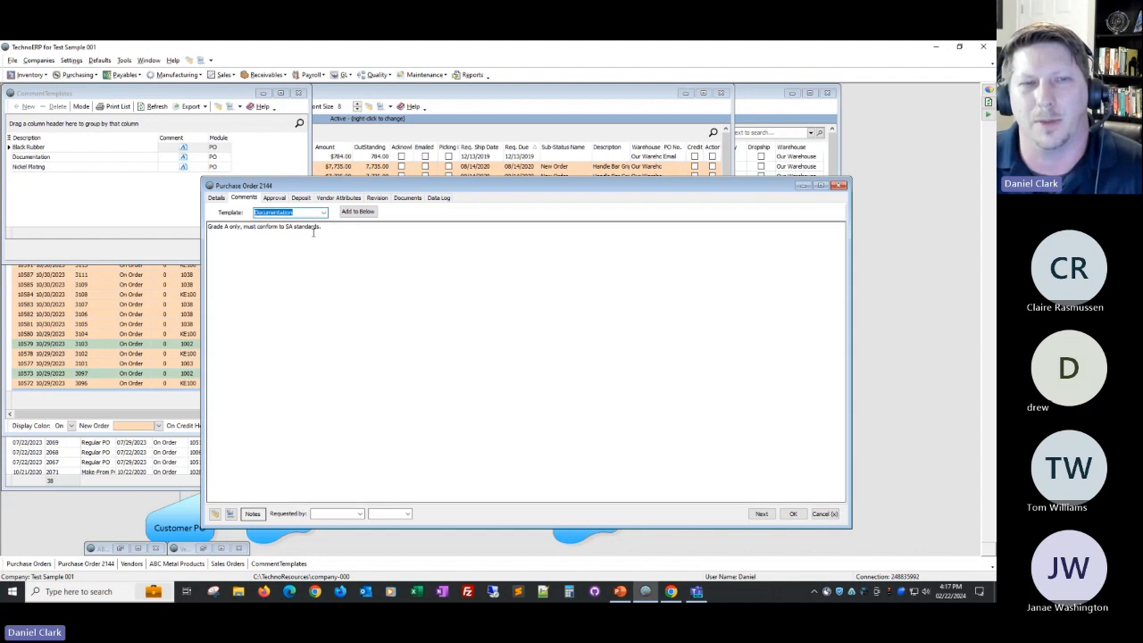
pyautogui.click(358, 212)
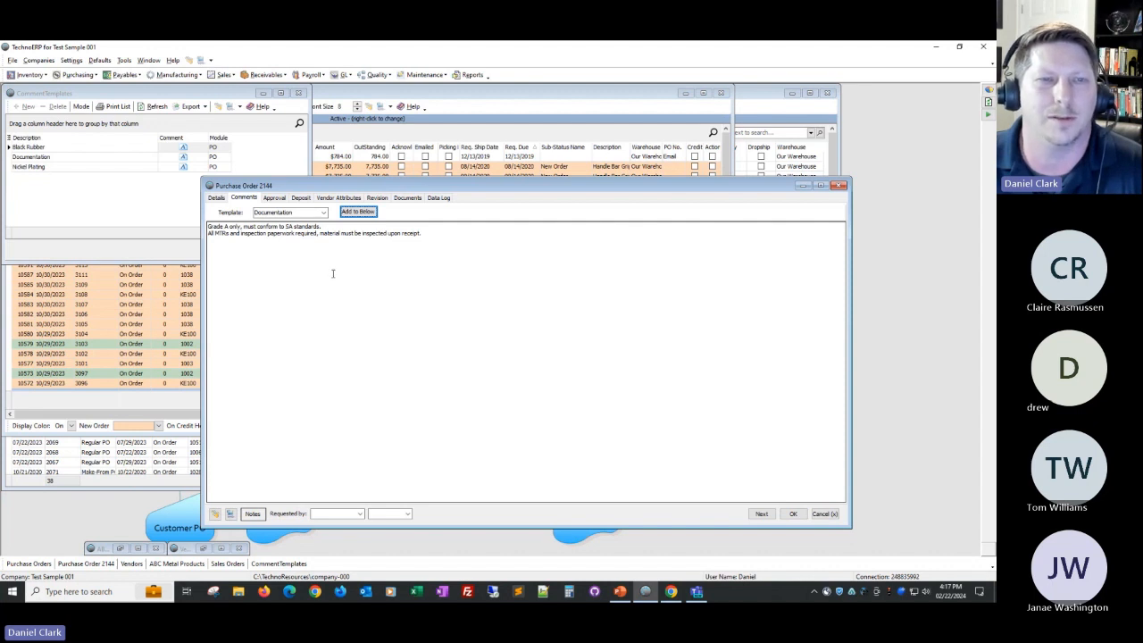
# Open the order's approval page, close the comment templates list, and uncover the purchase orders list by minimizing Sales Orders and moving the order window.
pyautogui.click(274, 197)
pyautogui.click(299, 94)
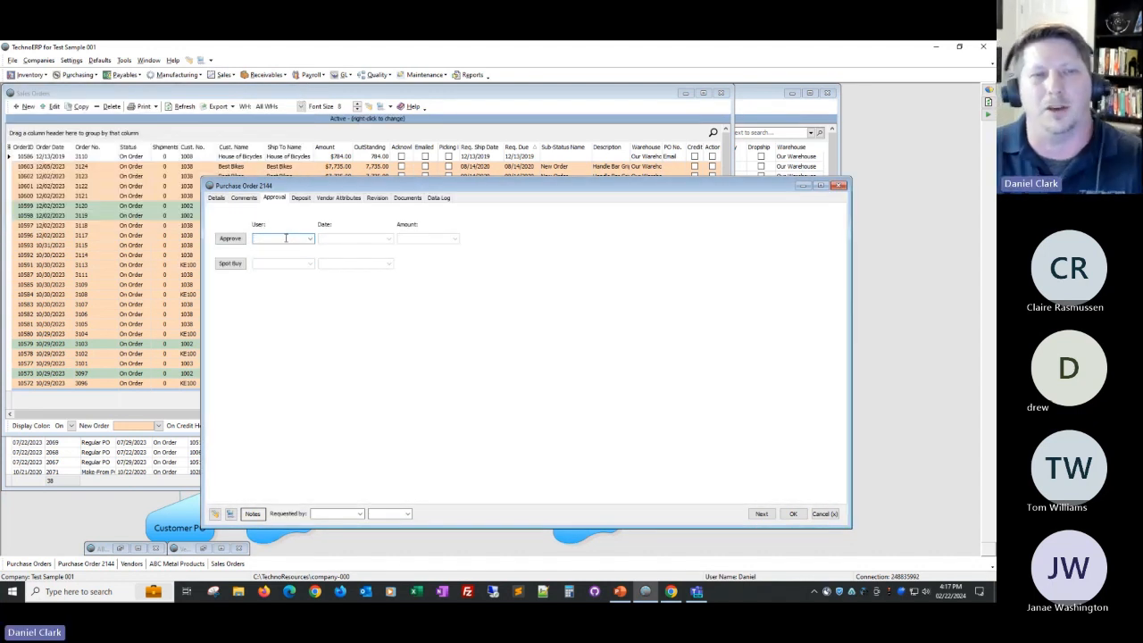
pyautogui.moveTo(303, 187); pyautogui.dragTo(263, 188)
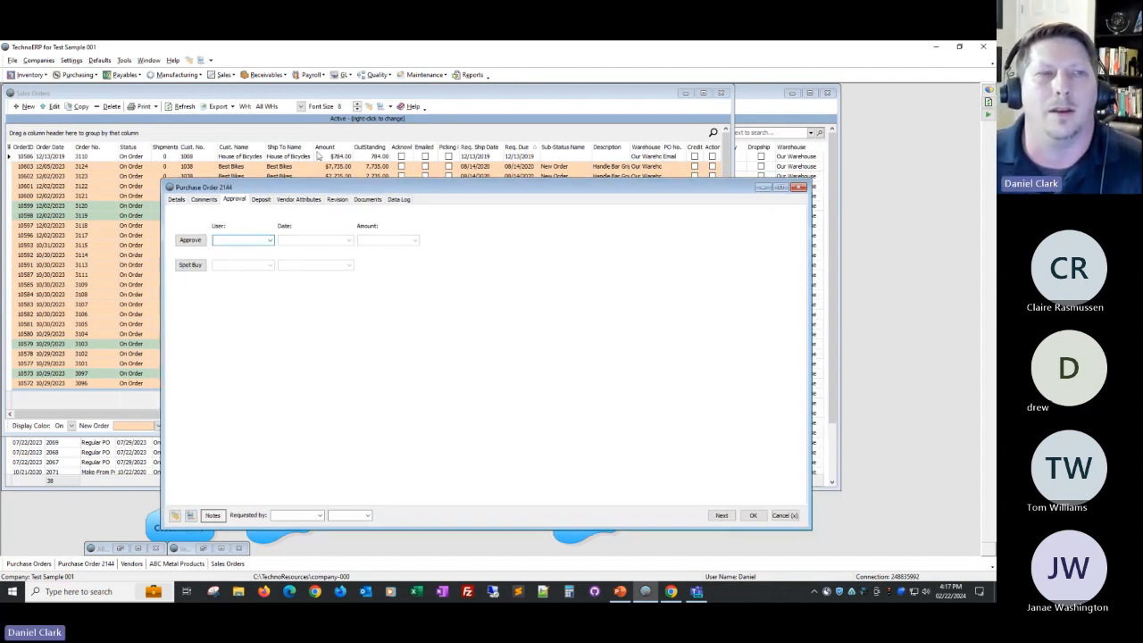
pyautogui.click(686, 94)
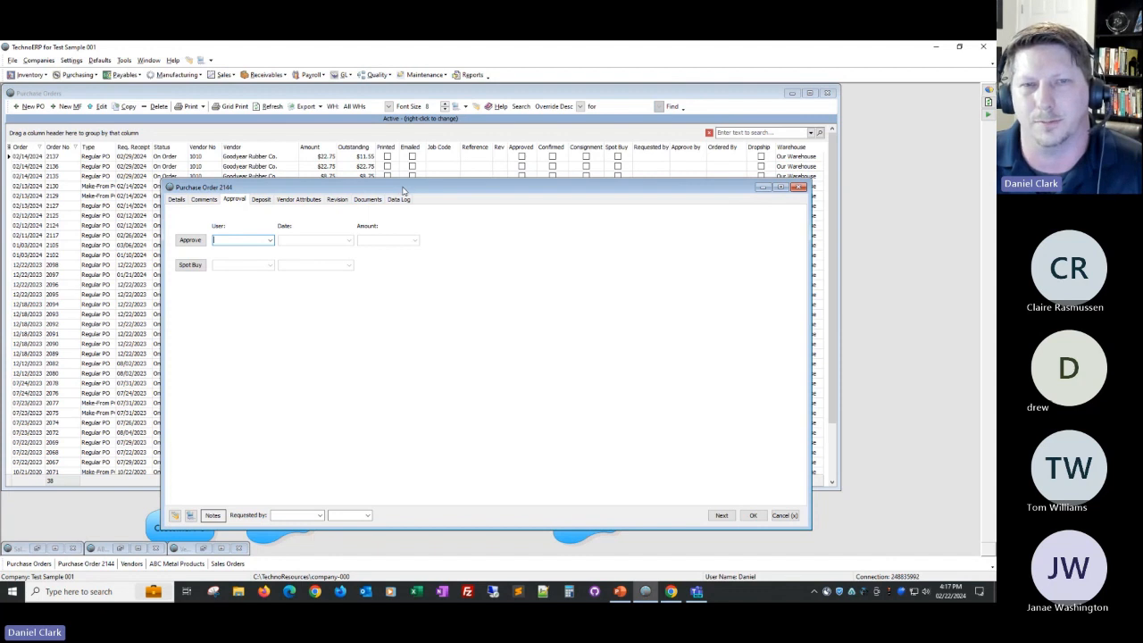
pyautogui.moveTo(432, 189); pyautogui.dragTo(430, 265)
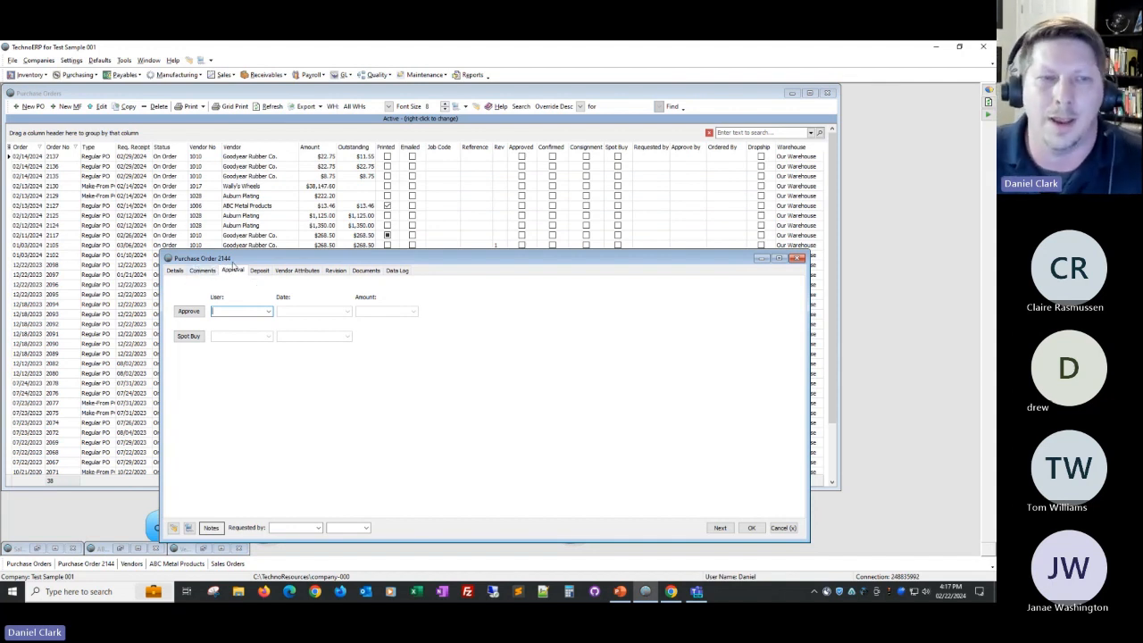
# In a non-administrator user's security record, try a PO approval limit of 1000 and an AP approval limit of 5000, then cancel and minimize the user list.
pyautogui.click(71, 60)
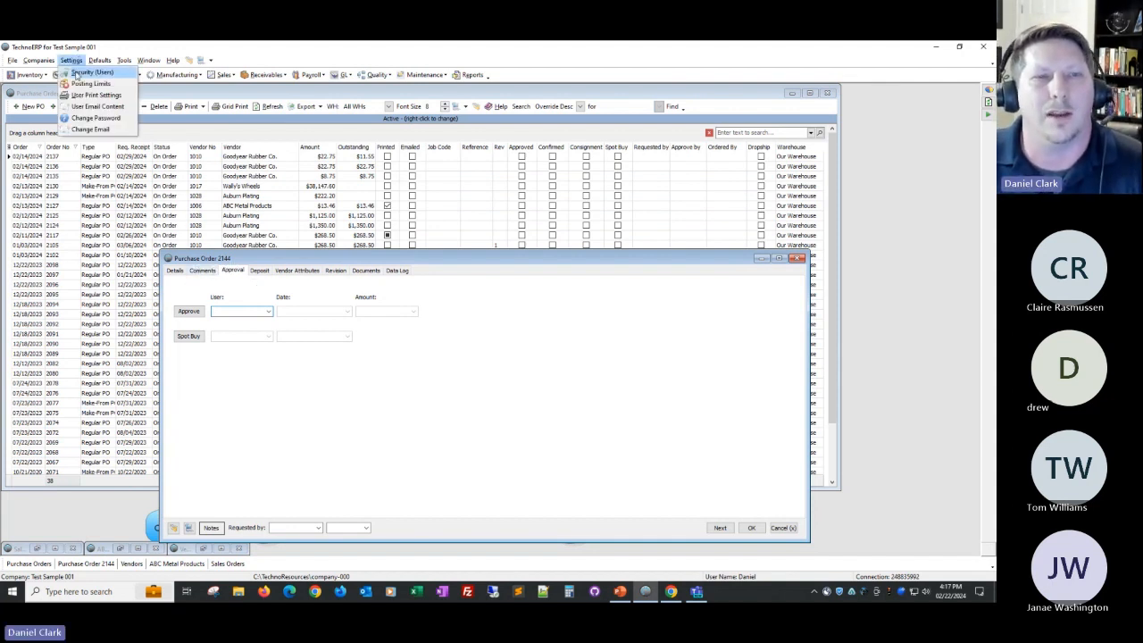
pyautogui.click(77, 73)
pyautogui.hotkey('alt', 'e')
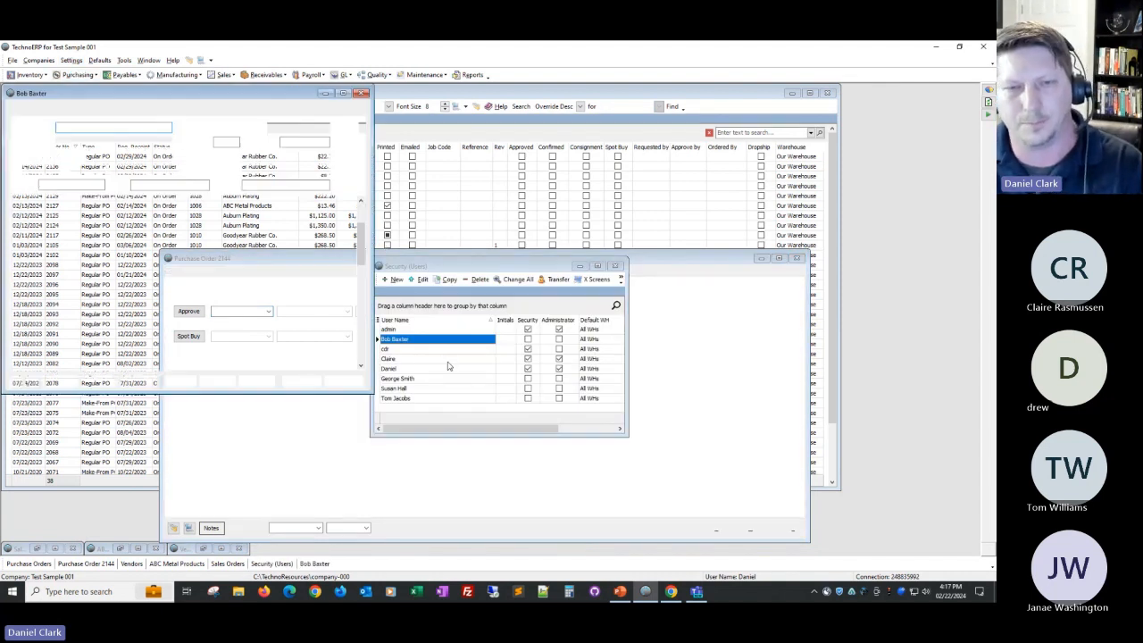
pyautogui.click(294, 157)
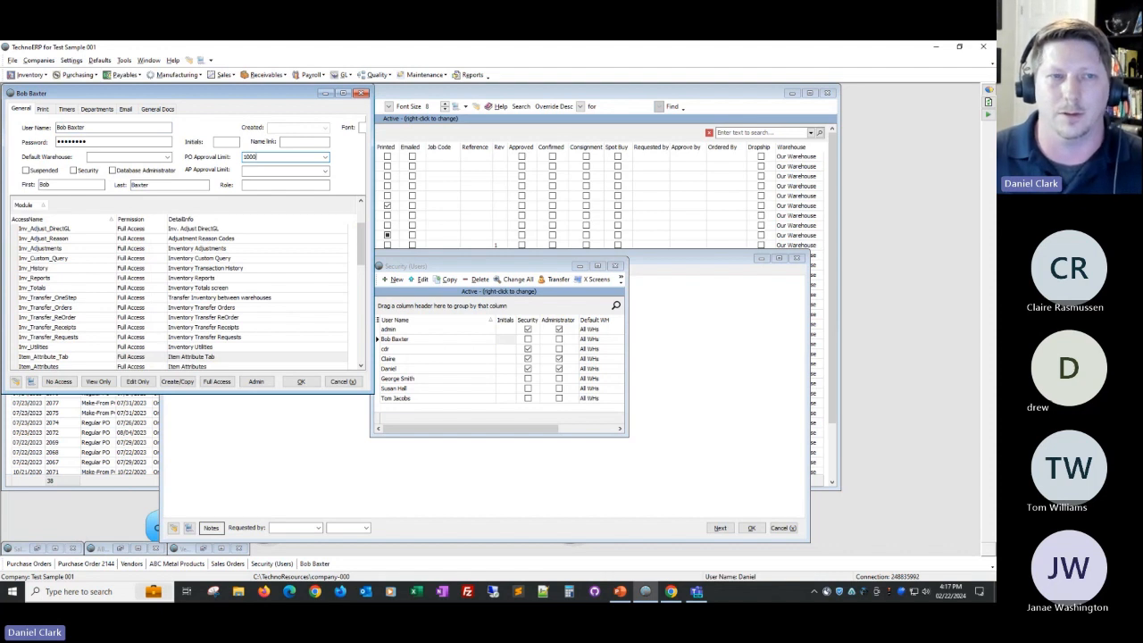
pyautogui.write('1000')
pyautogui.click(304, 170)
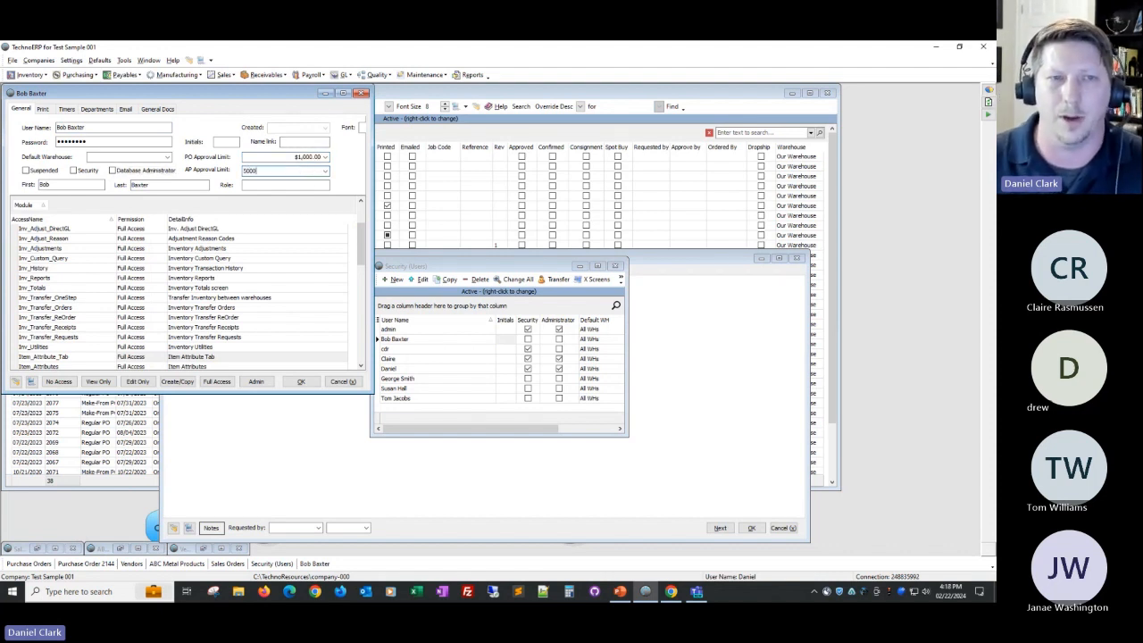
pyautogui.press('Tab')
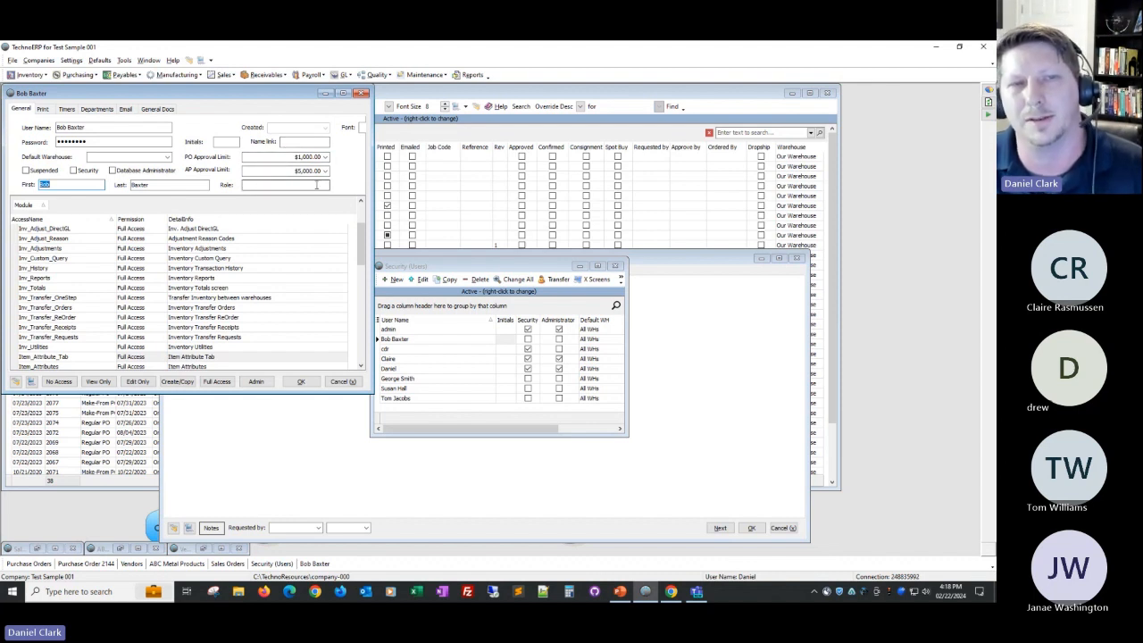
pyautogui.click(345, 382)
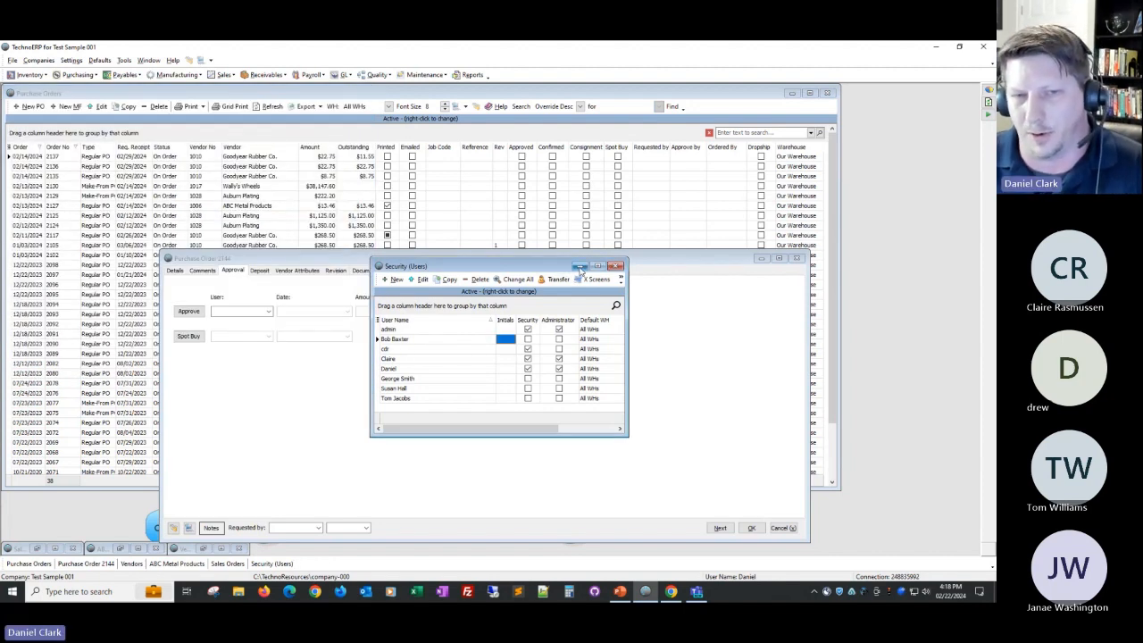
pyautogui.click(579, 266)
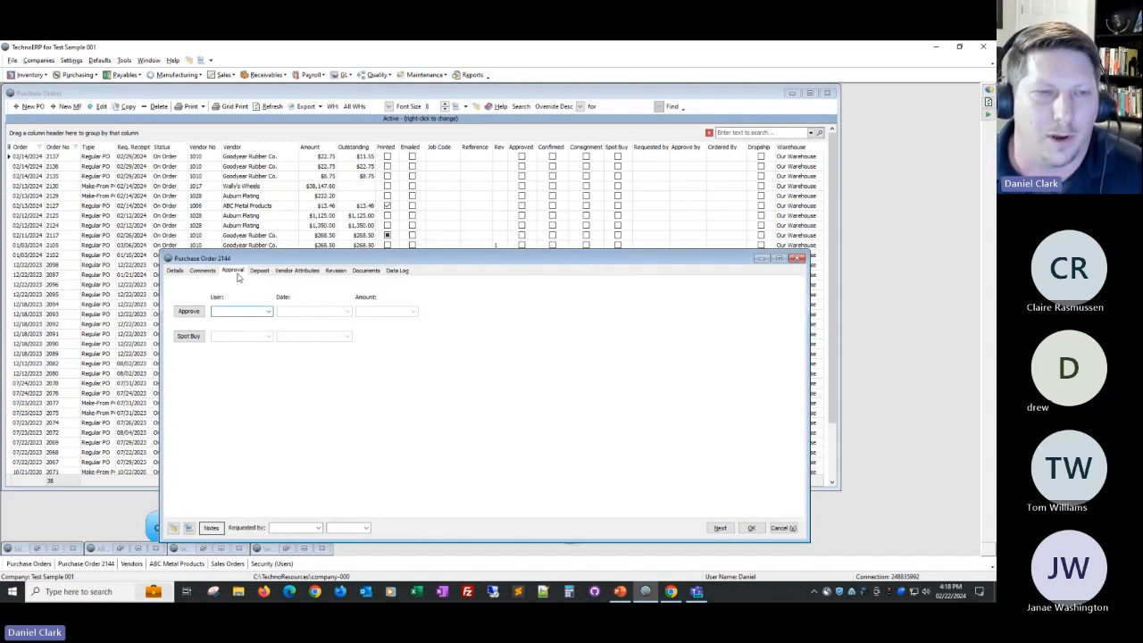
# Check the order's Requested by choices and approval page, and bring the purchase orders list to the front.
pyautogui.click(176, 271)
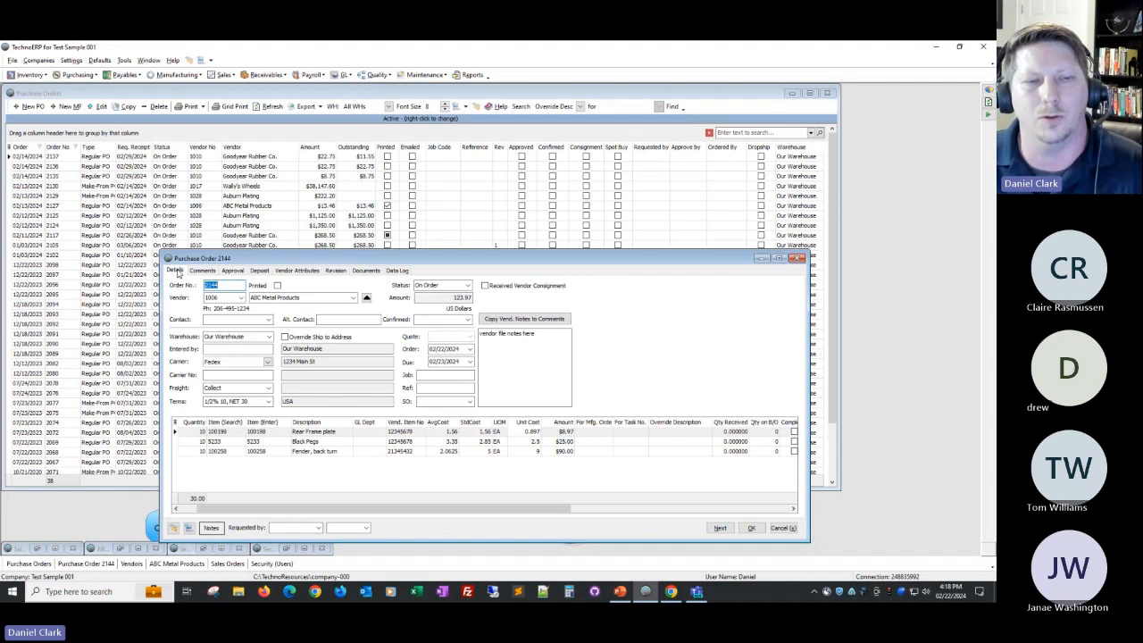
pyautogui.click(319, 528)
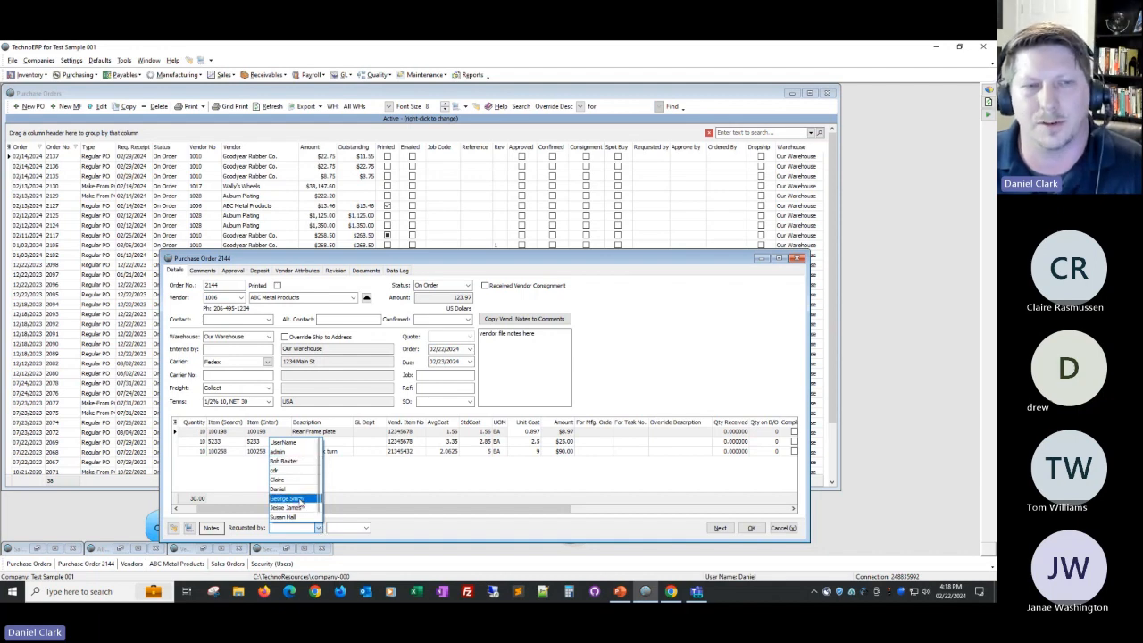
pyautogui.click(232, 270)
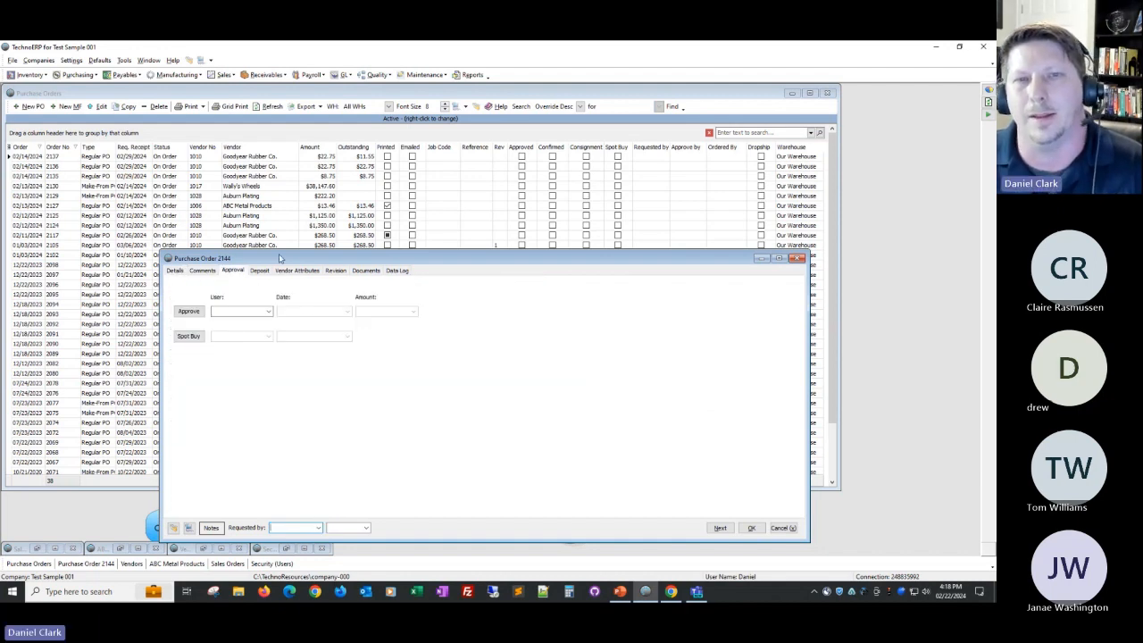
pyautogui.click(557, 92)
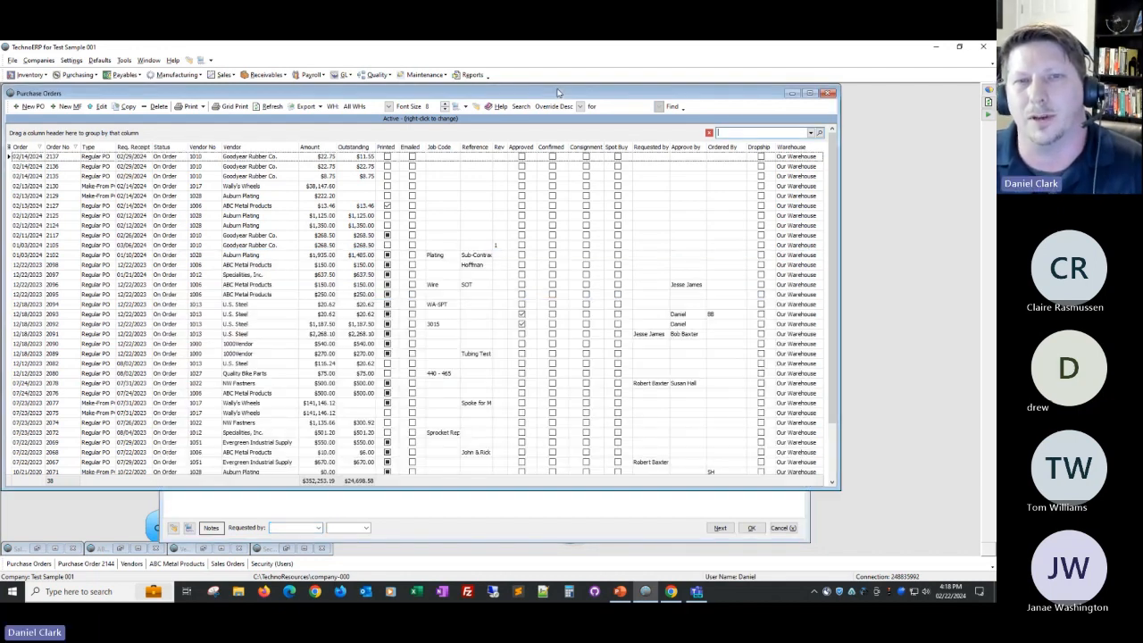
# In the purchase orders list, try the False filter on the Approved column and check the Approve by column's filter choices.
pyautogui.click(533, 148)
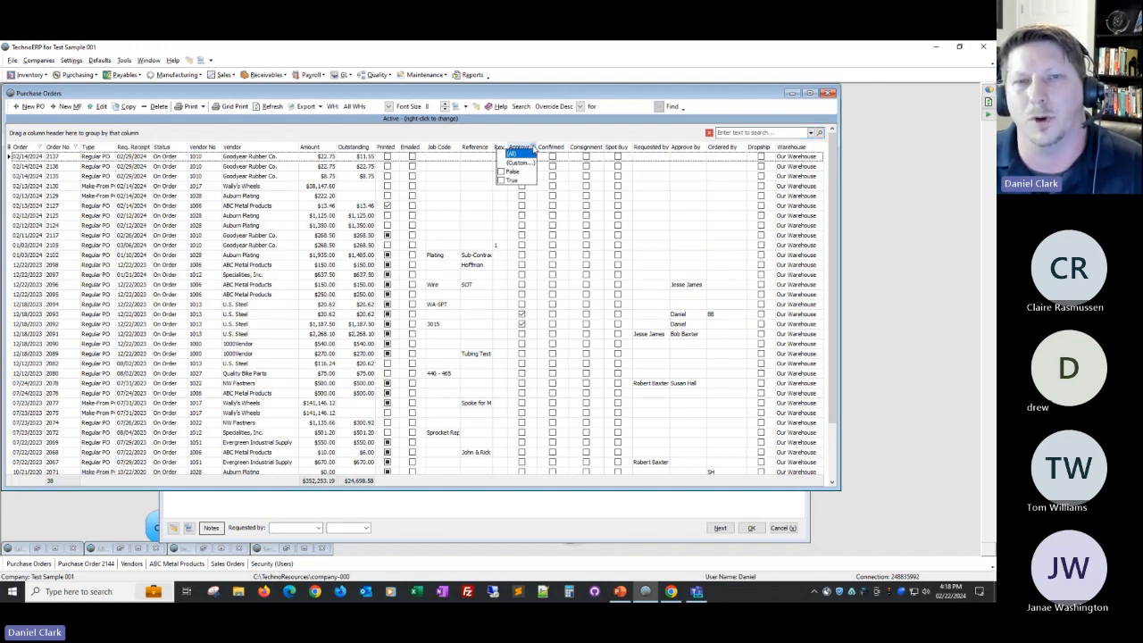
pyautogui.click(522, 173)
pyautogui.click(526, 175)
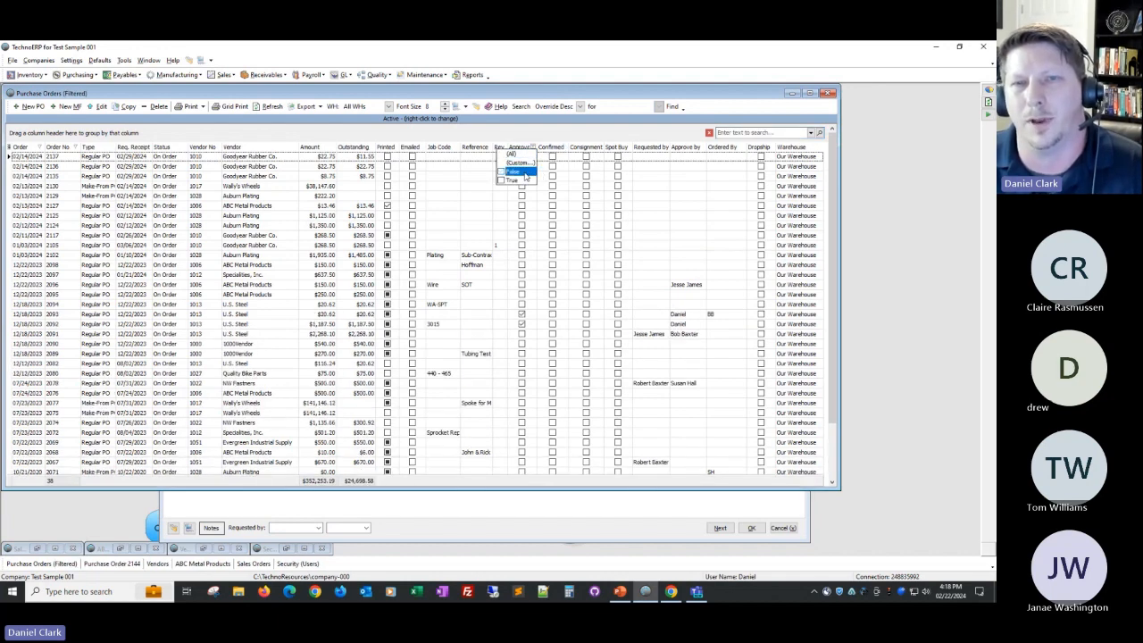
pyautogui.click(700, 116)
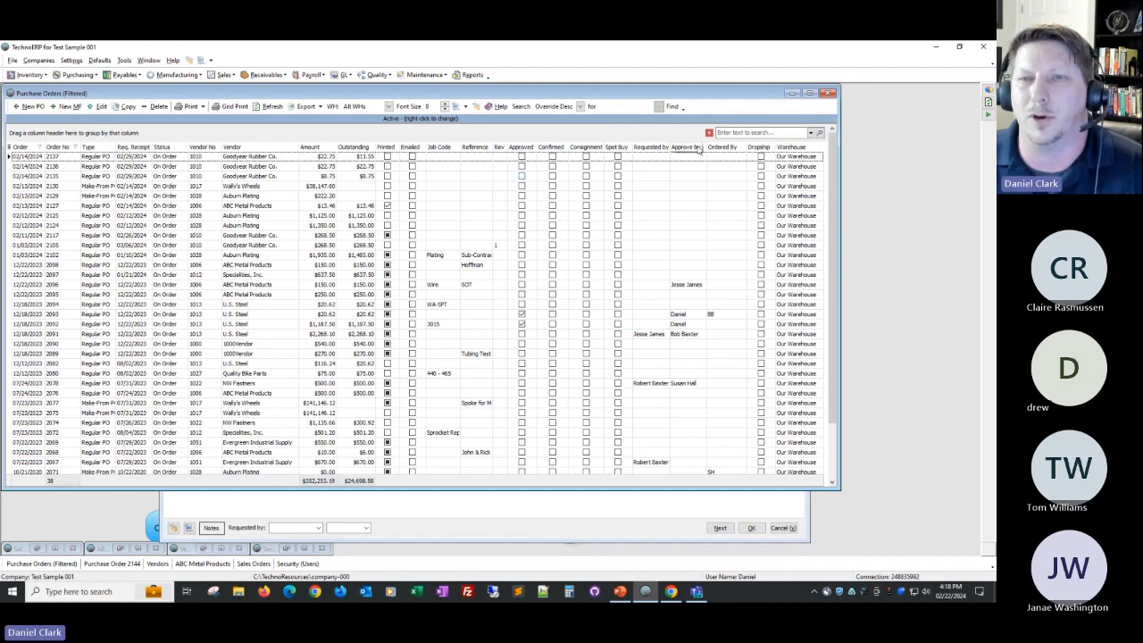
pyautogui.click(702, 148)
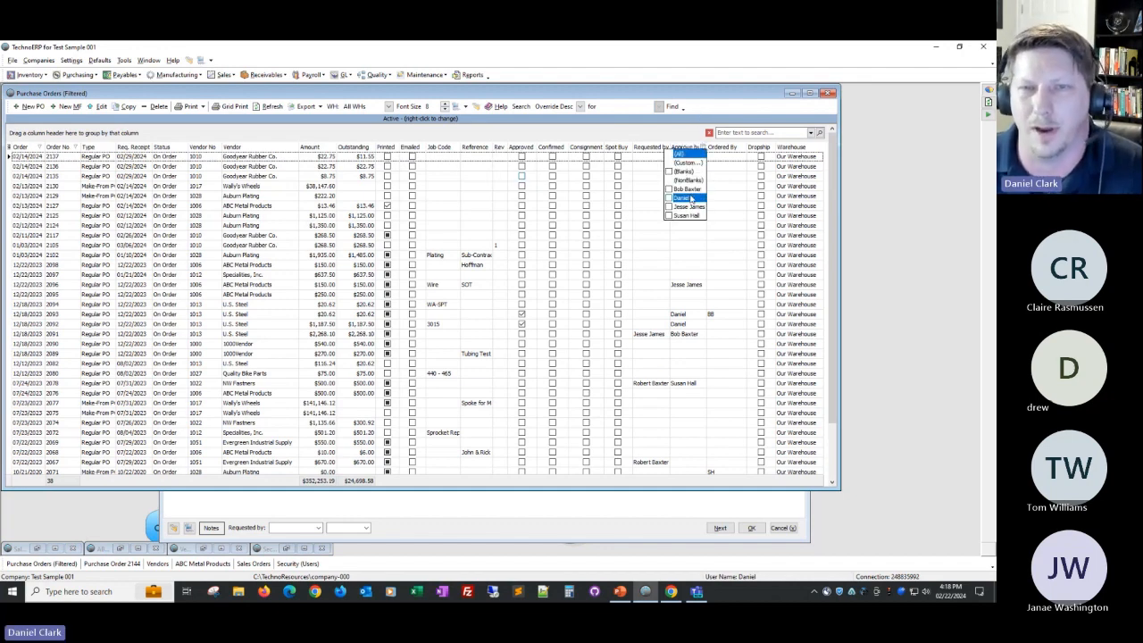
pyautogui.click(694, 122)
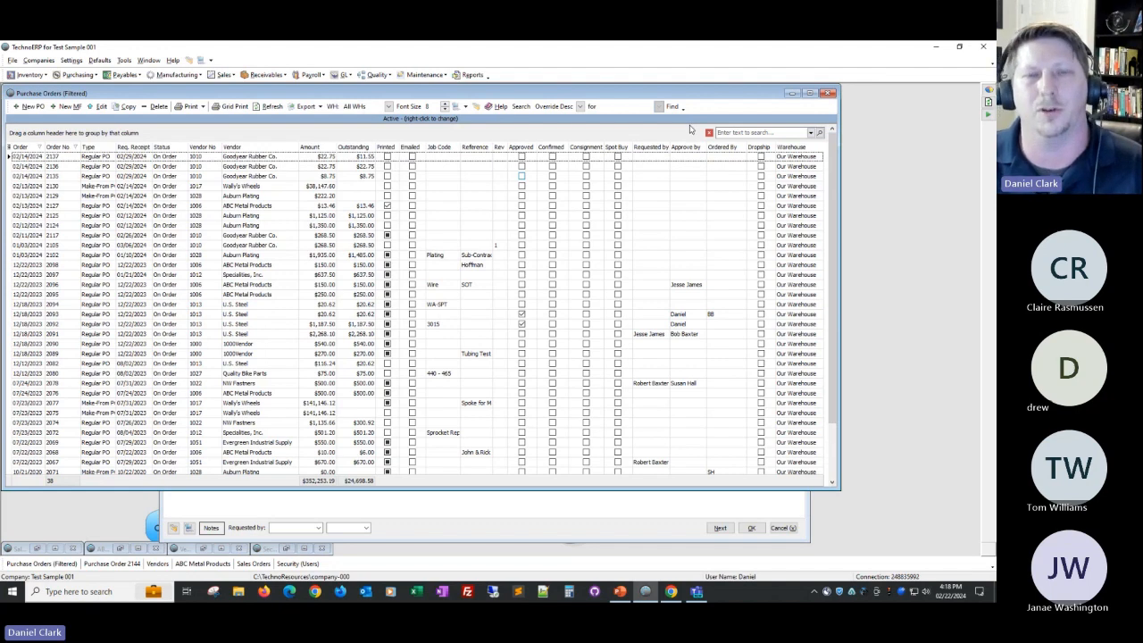
# Approve the open purchase order and reposition its window over the purchase orders list.
pyautogui.click(381, 506)
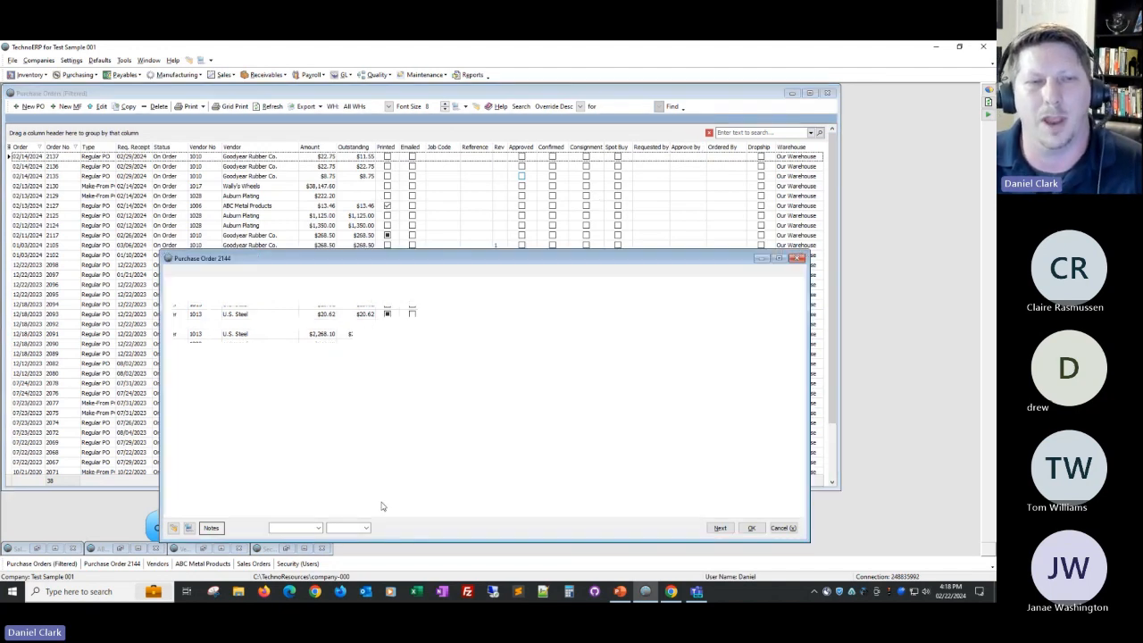
pyautogui.click(191, 313)
pyautogui.moveTo(313, 262); pyautogui.dragTo(313, 229)
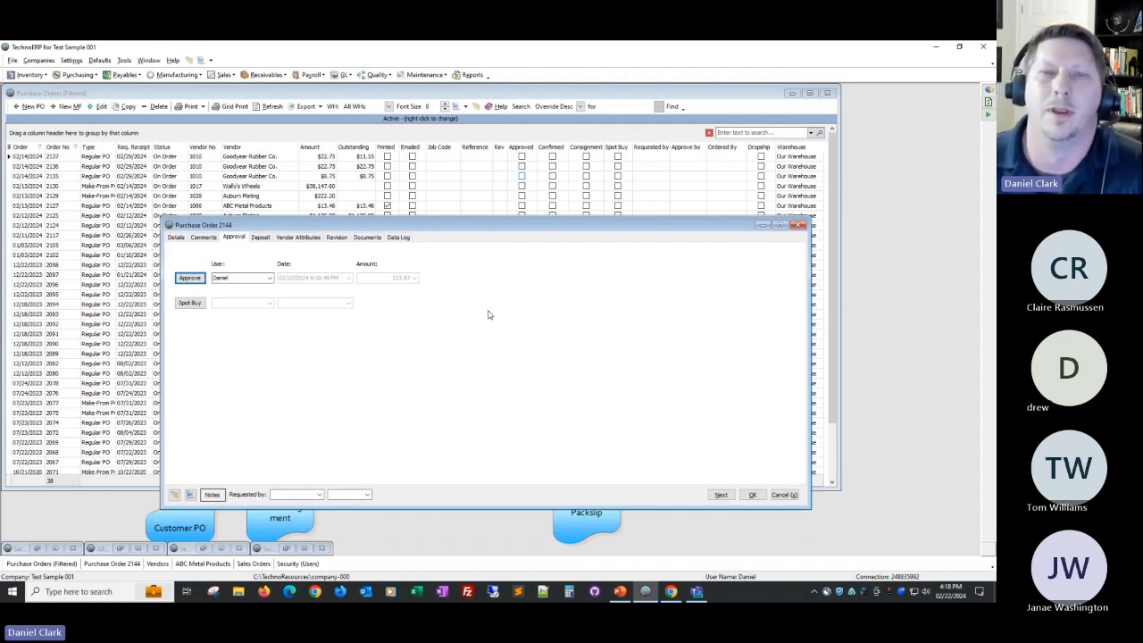
pyautogui.moveTo(507, 234); pyautogui.dragTo(561, 255)
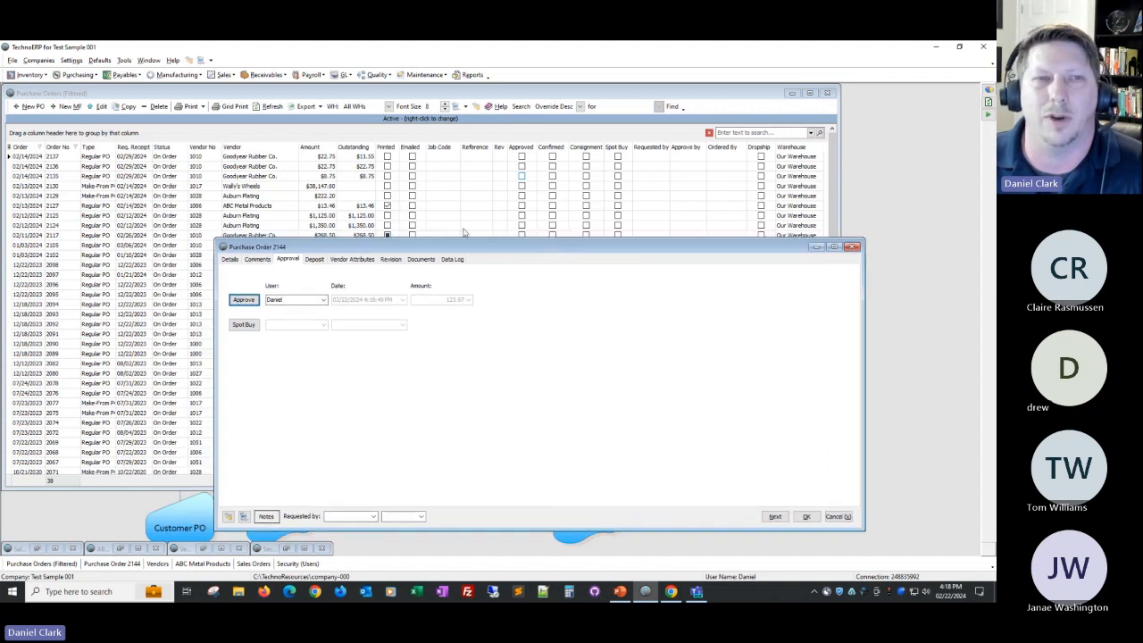
pyautogui.click(123, 75)
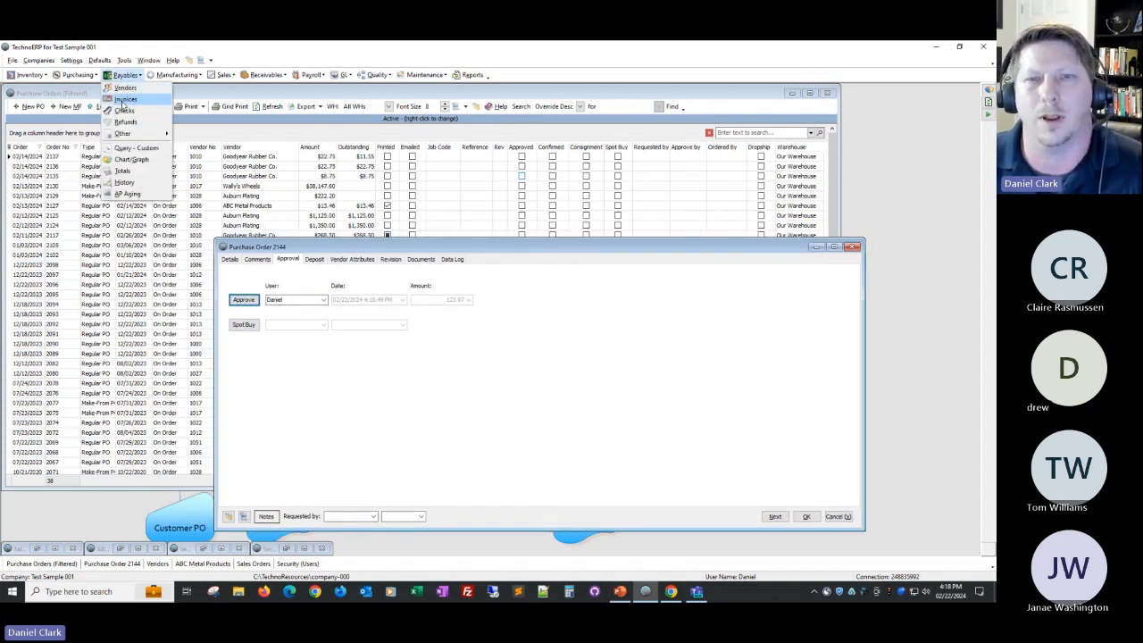
pyautogui.click(690, 121)
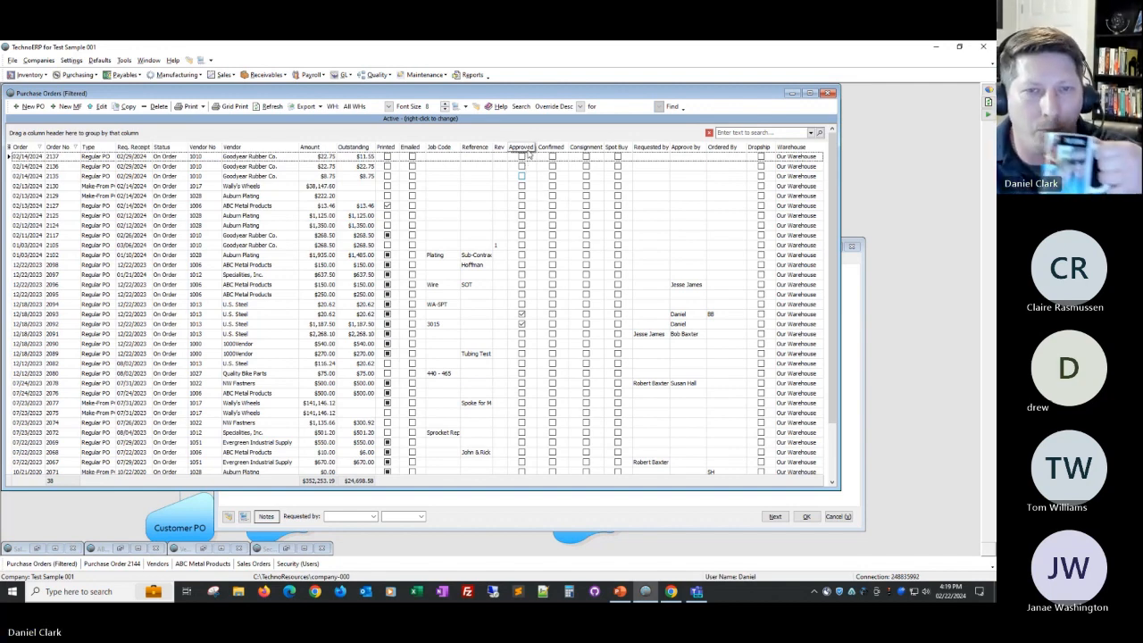
pyautogui.click(848, 299)
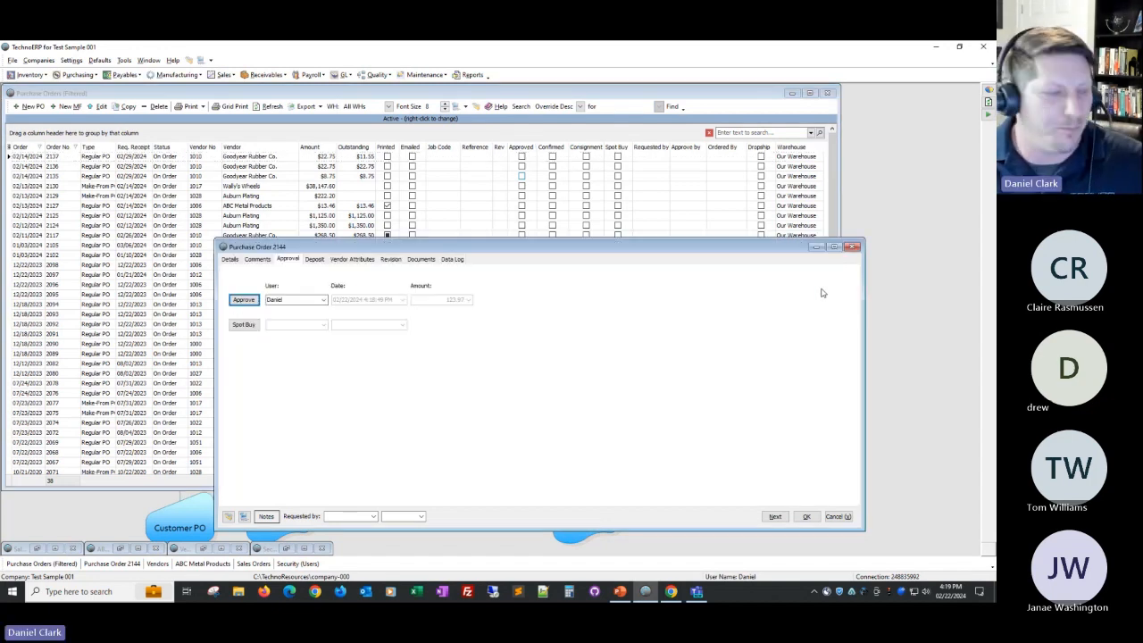
# View the purchase order's deposit fields and its vendor attributes.
pyautogui.click(320, 259)
pyautogui.moveTo(370, 248); pyautogui.dragTo(337, 161)
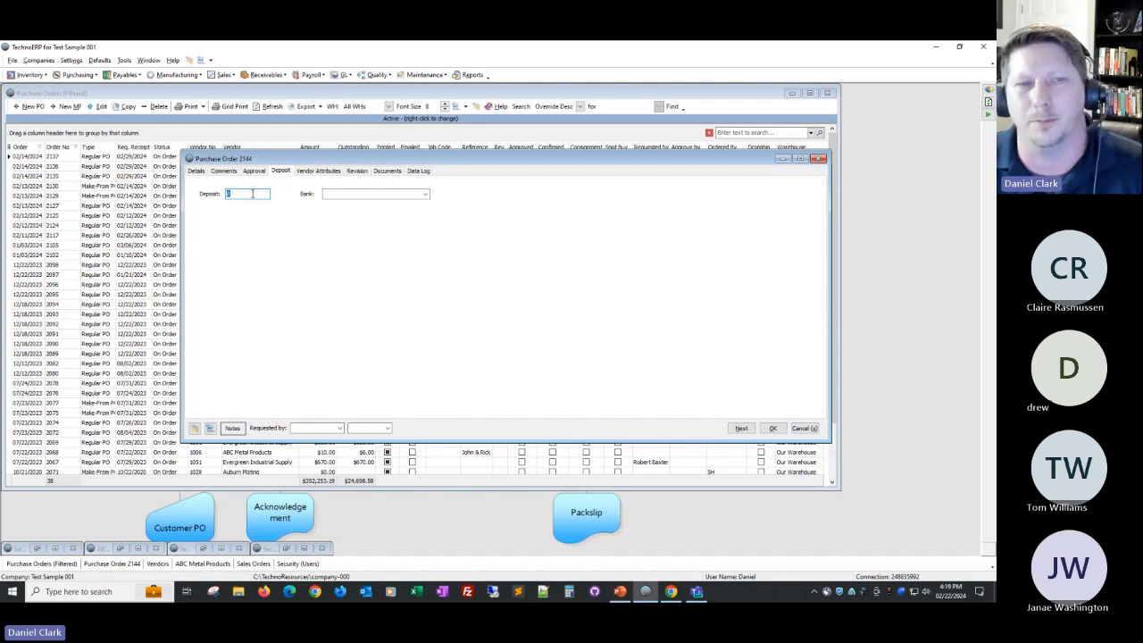
pyautogui.click(317, 173)
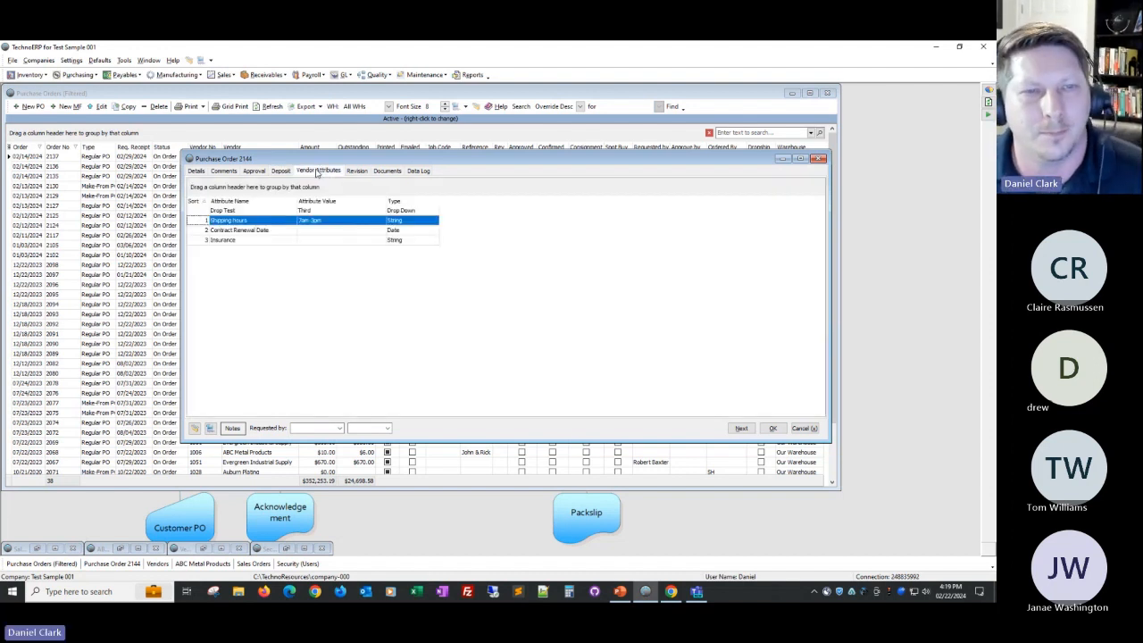
# Open the ABC Metal Products vendor record from the order's details and inspect its attributes, including Insurance.
pyautogui.moveTo(317, 160); pyautogui.dragTo(387, 223)
pyautogui.click(269, 235)
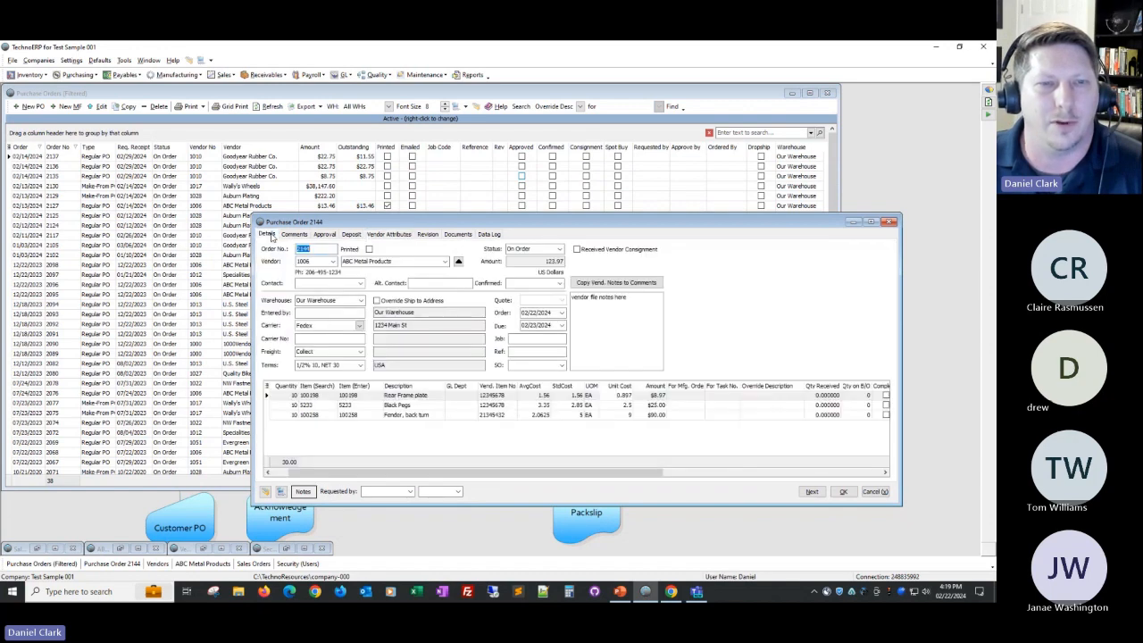
pyautogui.click(457, 261)
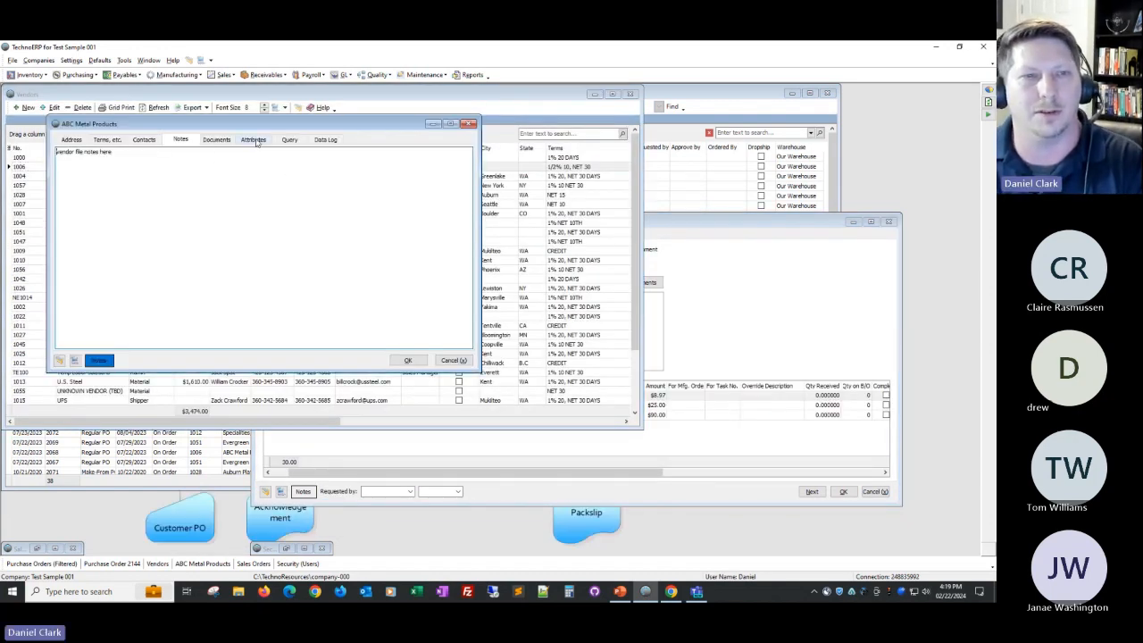
pyautogui.click(254, 140)
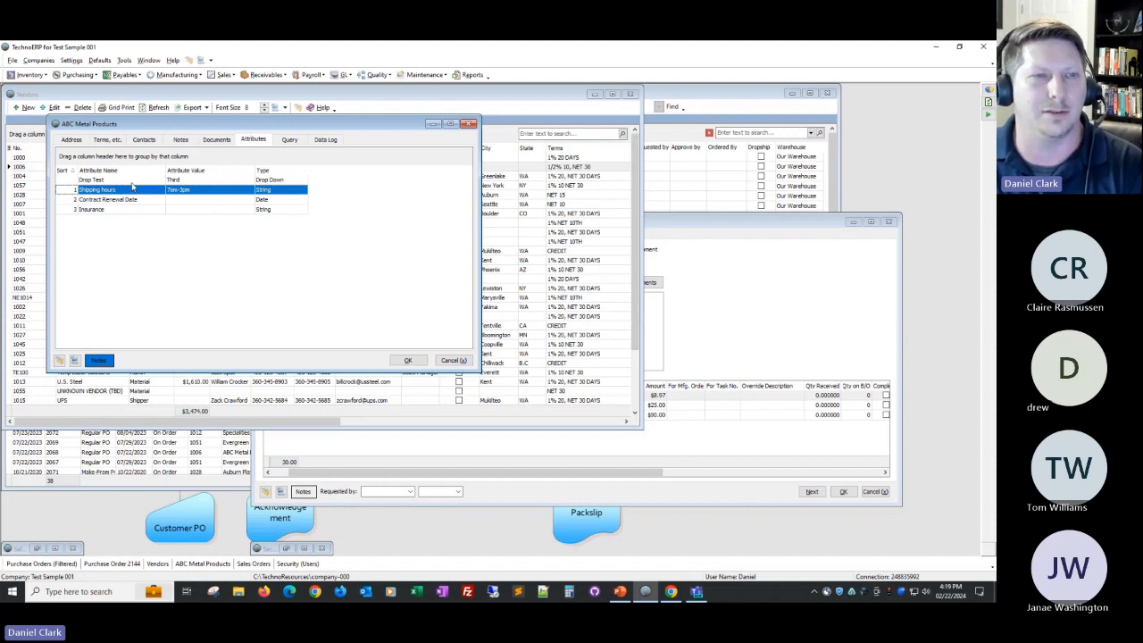
pyautogui.click(196, 209)
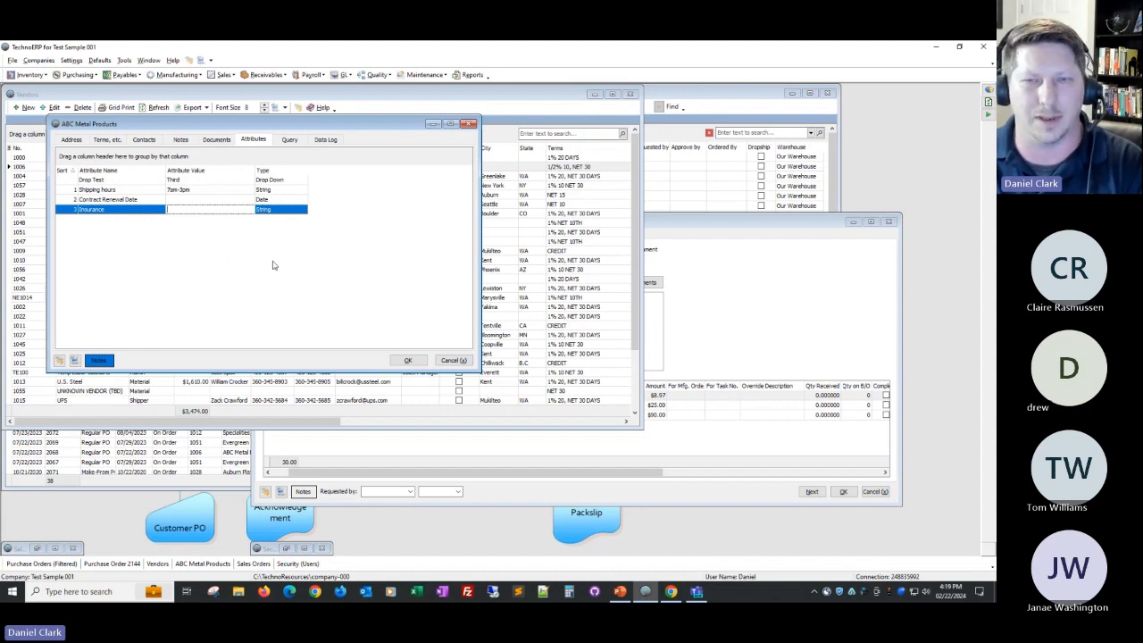
# Return to the purchase order and compare its vendor attributes with those in the vendor record.
pyautogui.click(707, 234)
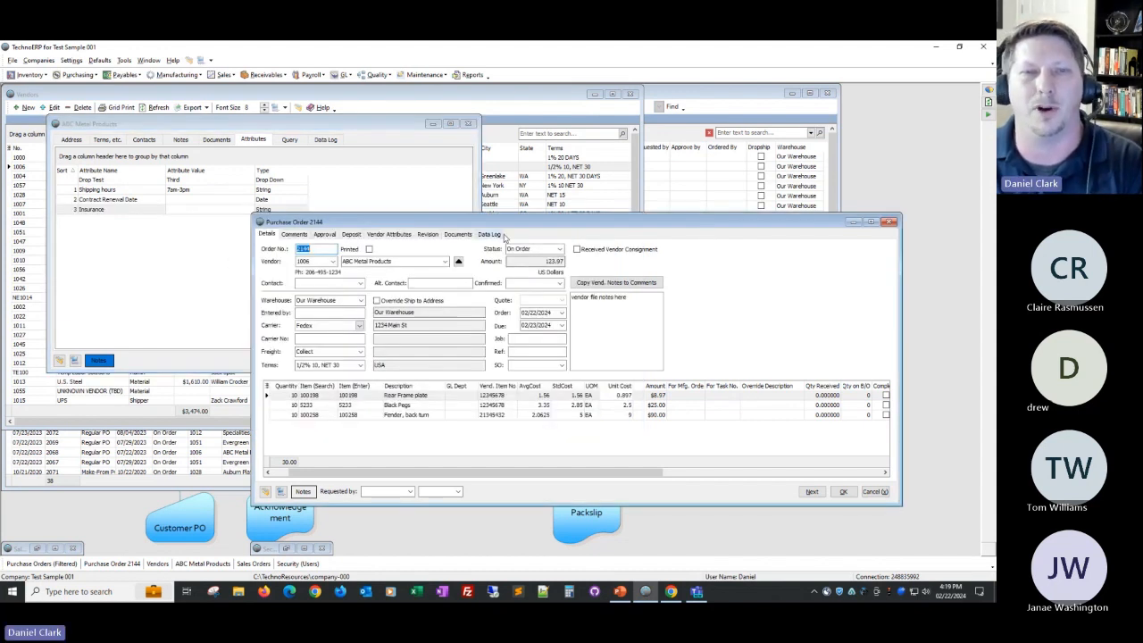
pyautogui.click(408, 235)
pyautogui.moveTo(409, 224); pyautogui.dragTo(414, 240)
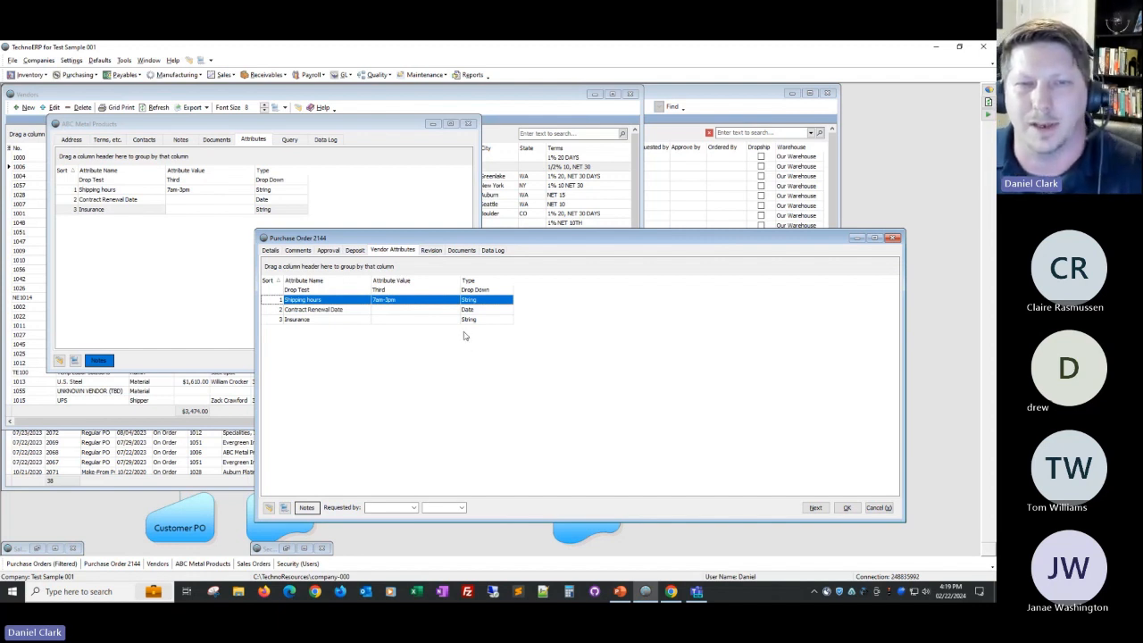
# Open the purchase order's revision page and minimize the vendor record and the vendors list.
pyautogui.click(432, 251)
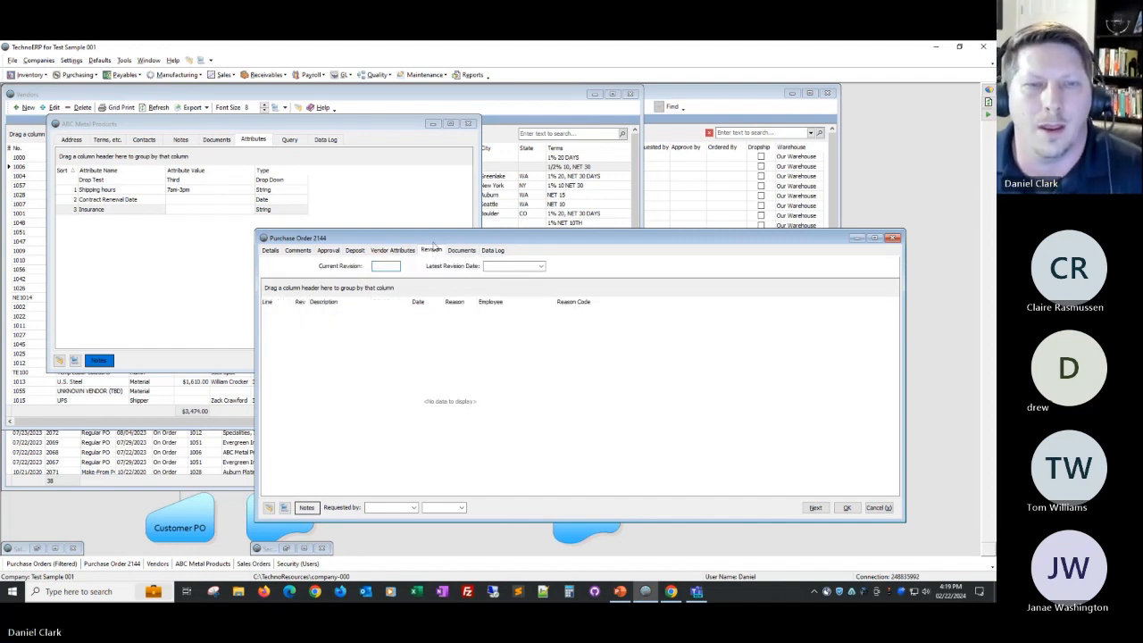
pyautogui.moveTo(456, 240); pyautogui.dragTo(409, 234)
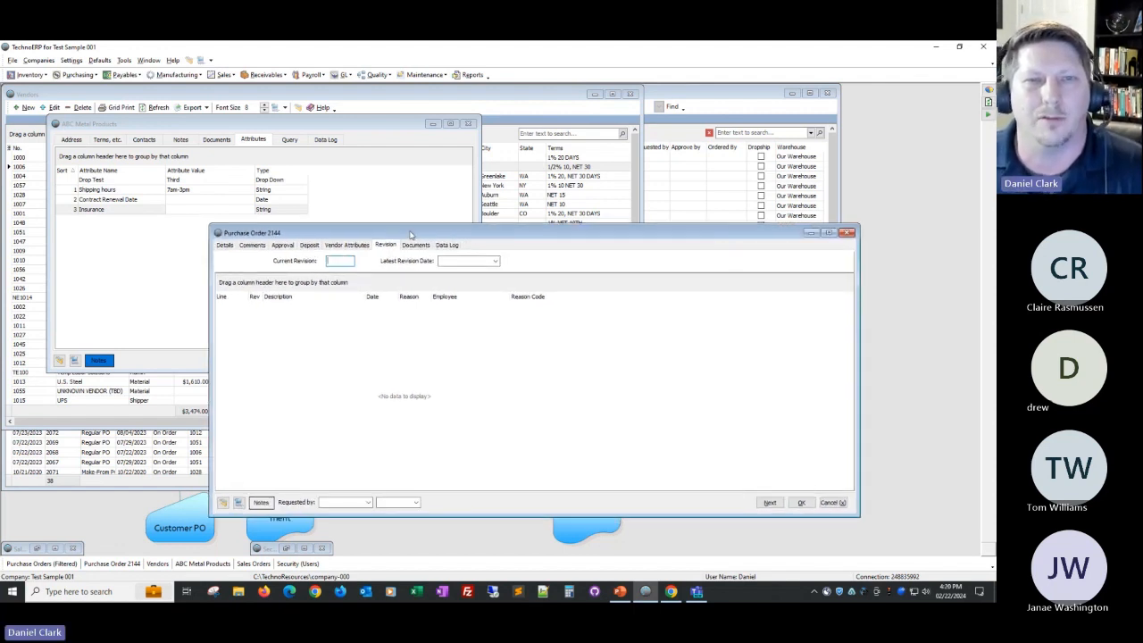
pyautogui.click(432, 124)
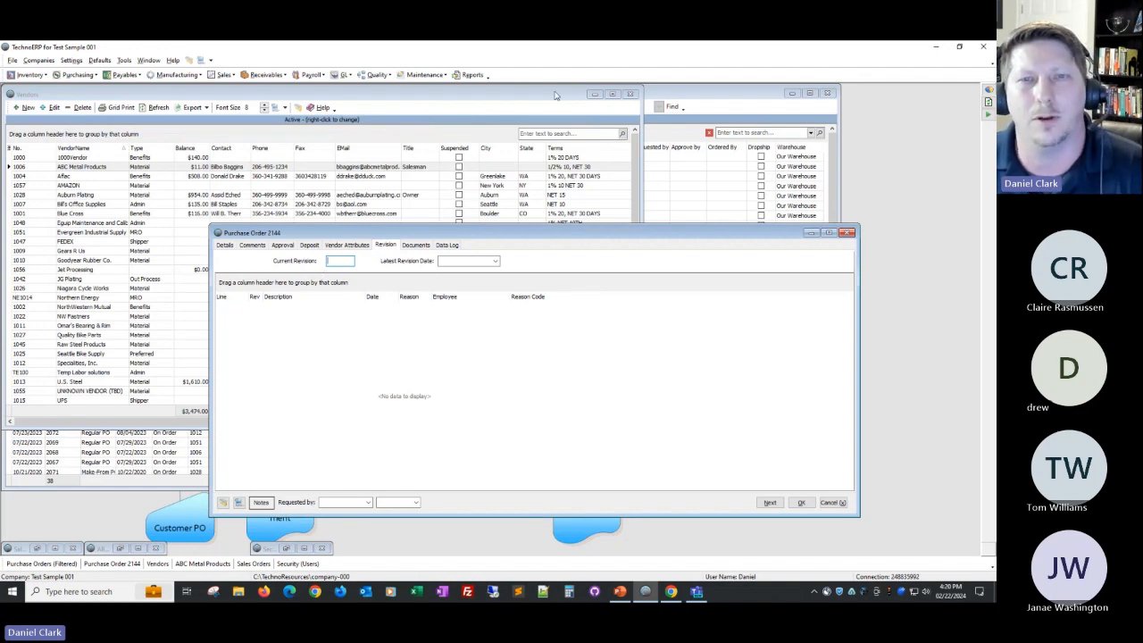
pyautogui.click(598, 94)
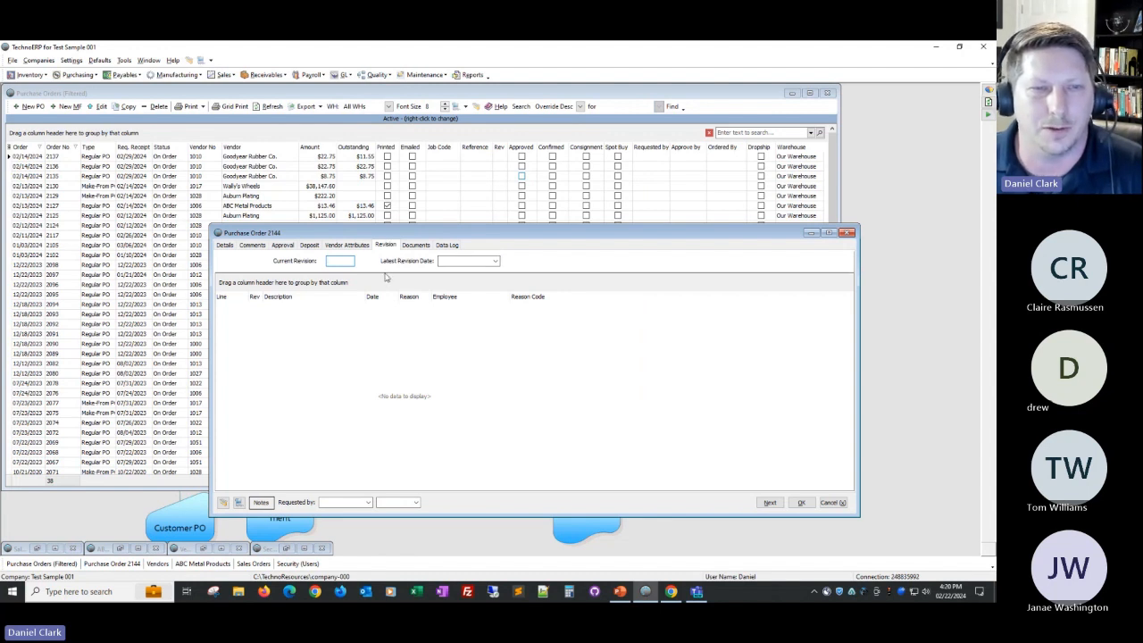
# Add a revision entry for line 002 with the description Qty Change.
pyautogui.rightClick(251, 311)
pyautogui.click(270, 317)
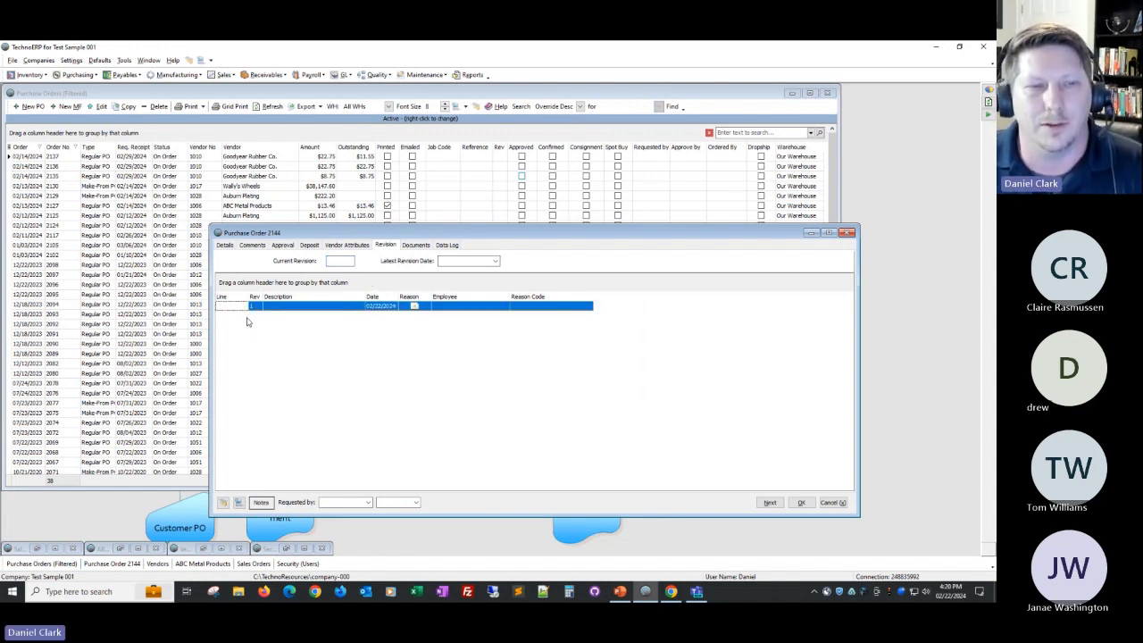
pyautogui.click(243, 307)
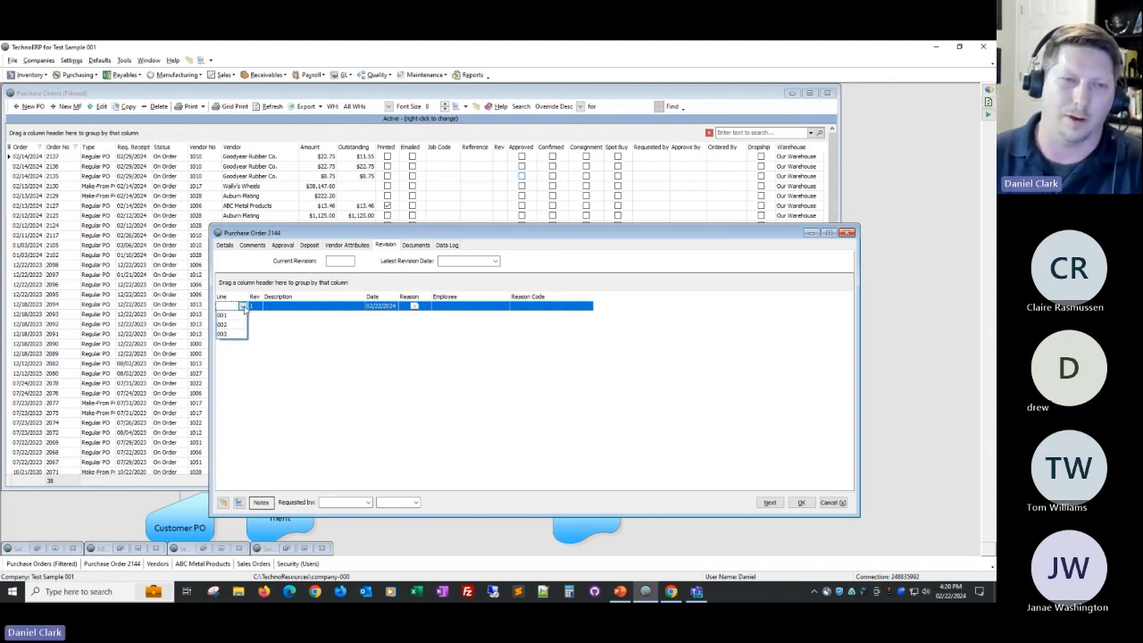
pyautogui.click(236, 324)
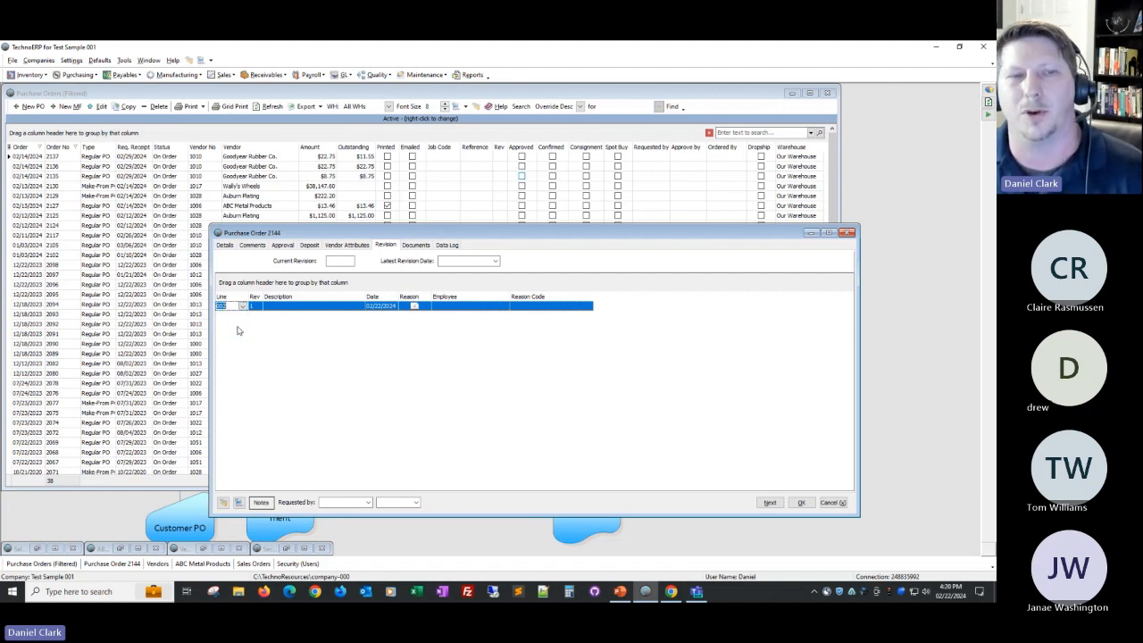
pyautogui.press('Tab')
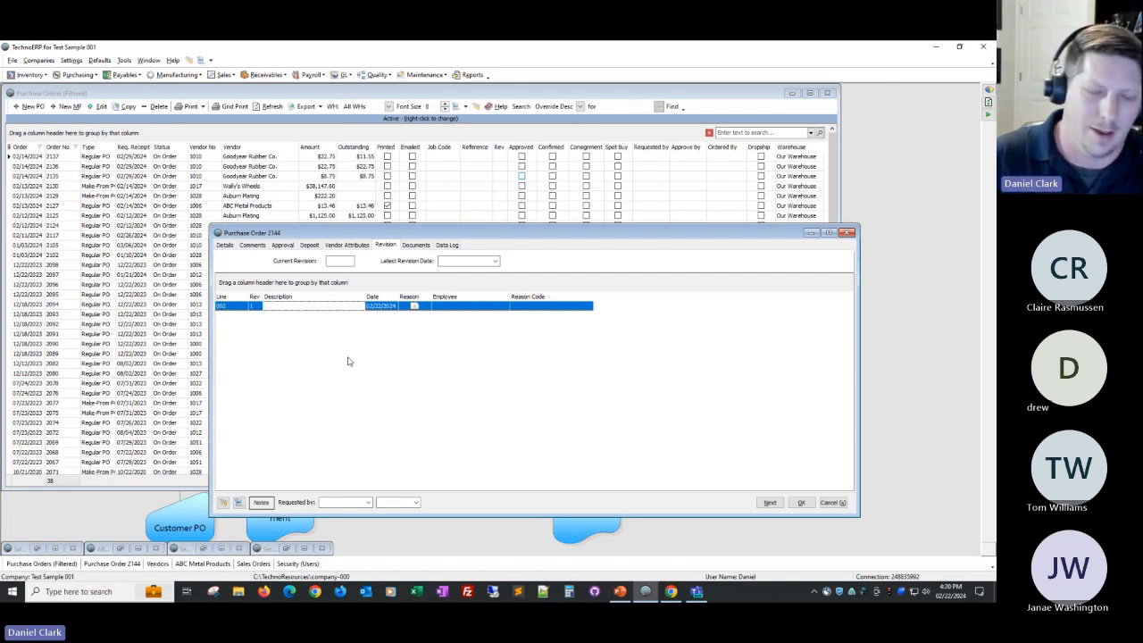
pyautogui.write('Qty Chan')
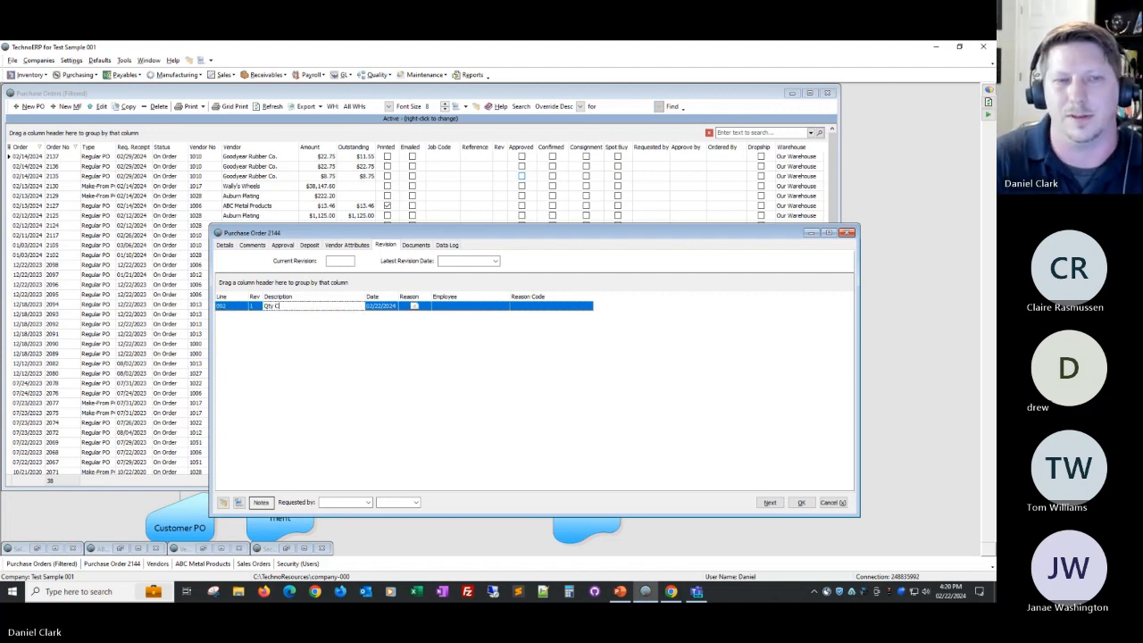
pyautogui.press('Tab')
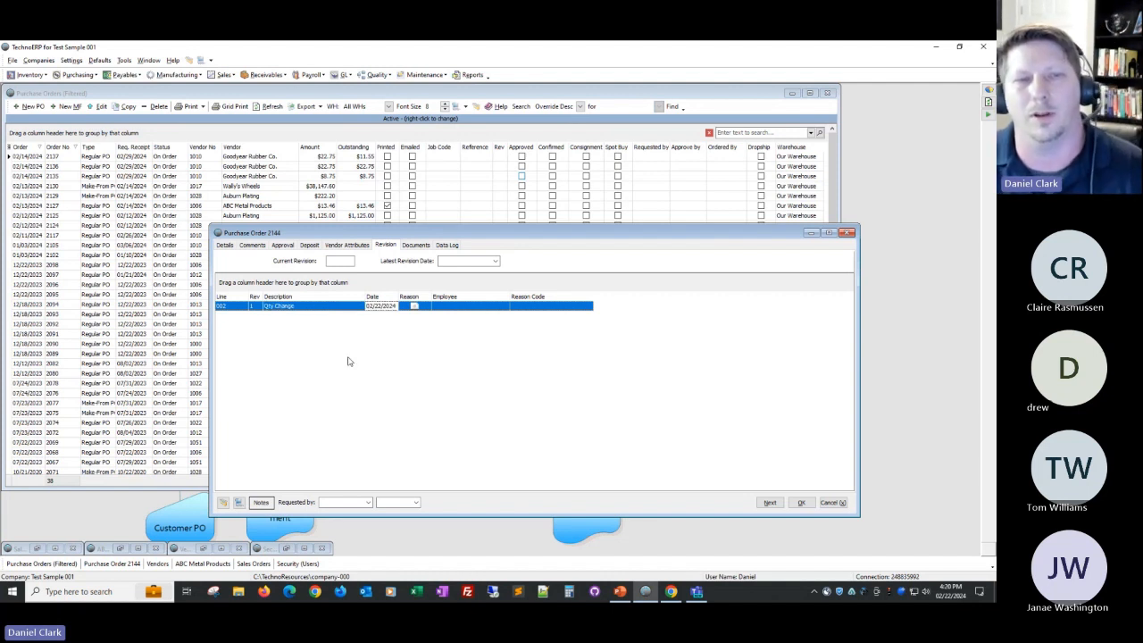
# Enter "Couldn't ship all 100" as the revision's reason and assign the second employee offered.
pyautogui.click(412, 309)
pyautogui.write("Couldn't ship all 100")
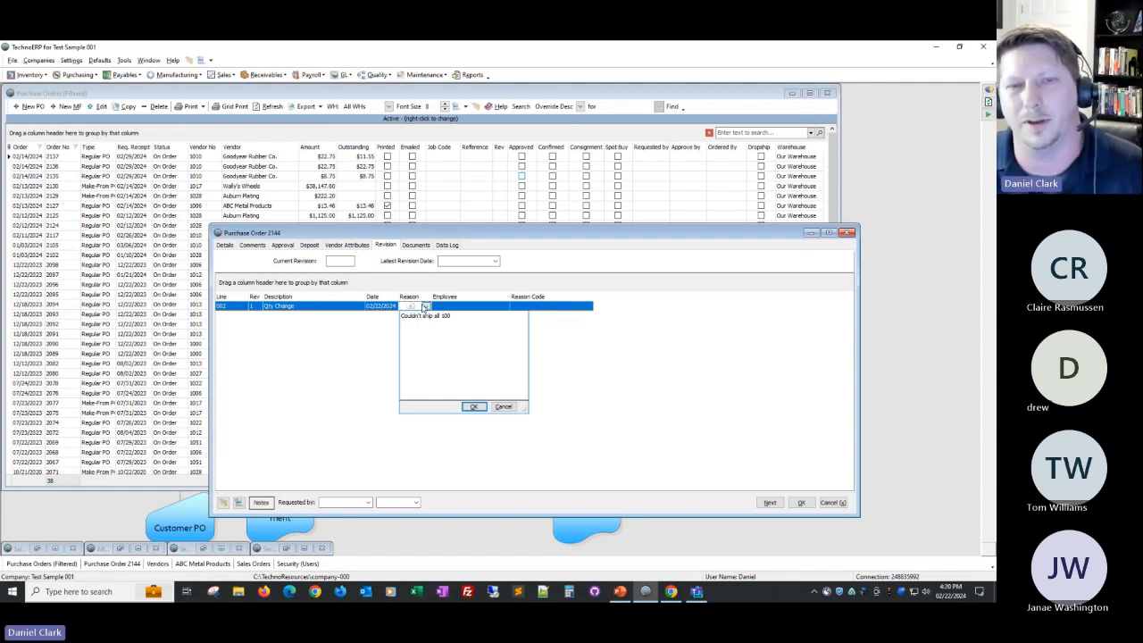
pyautogui.click(505, 307)
pyautogui.click(506, 307)
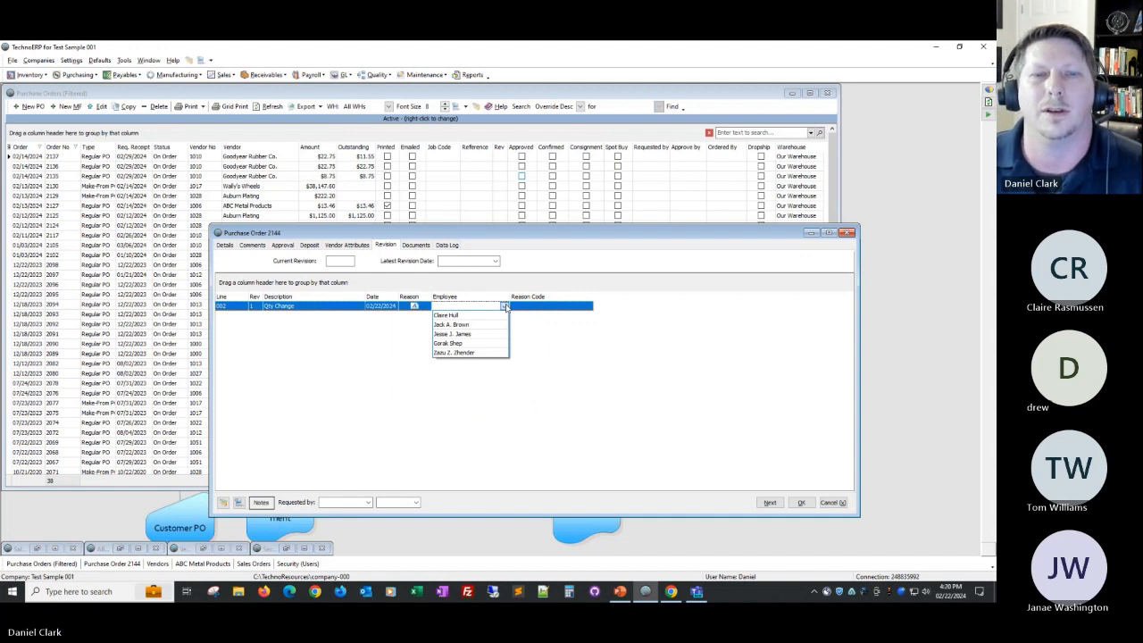
pyautogui.click(497, 330)
# Check the reason codes offered for the revision, open the purchasing revision codes list and move it aside.
pyautogui.click(587, 307)
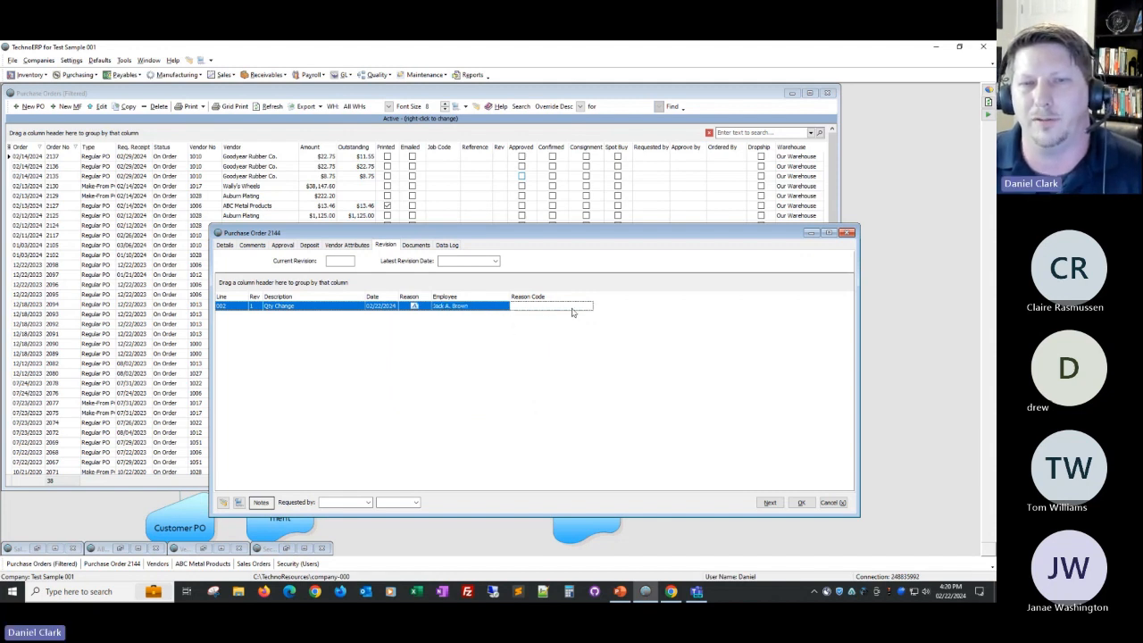
pyautogui.click(588, 307)
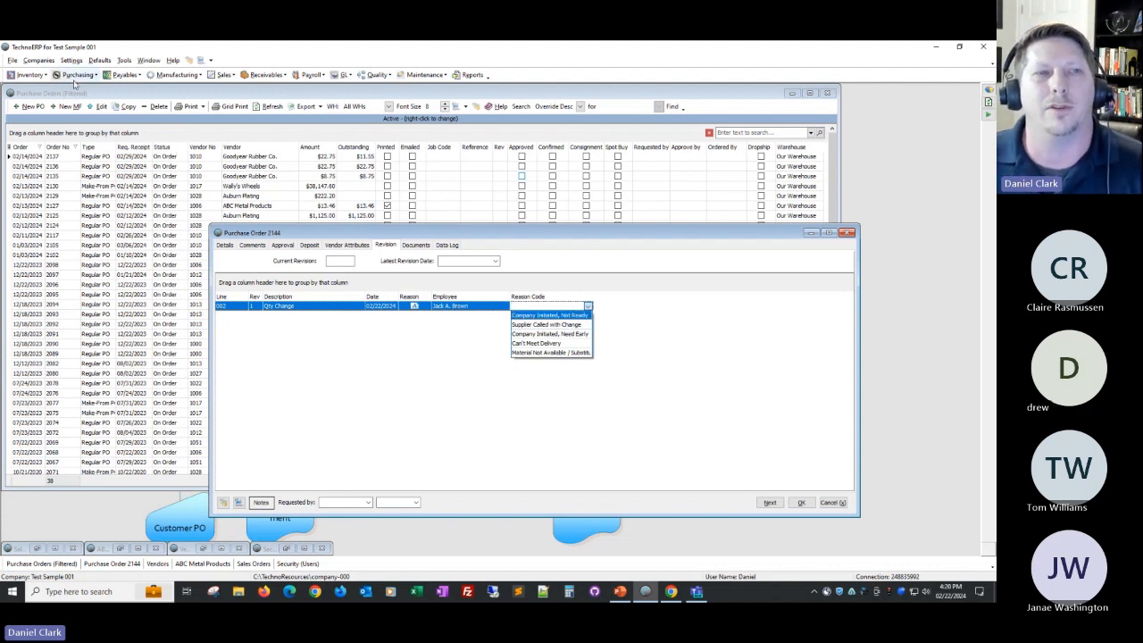
pyautogui.click(78, 75)
pyautogui.moveTo(131, 182)
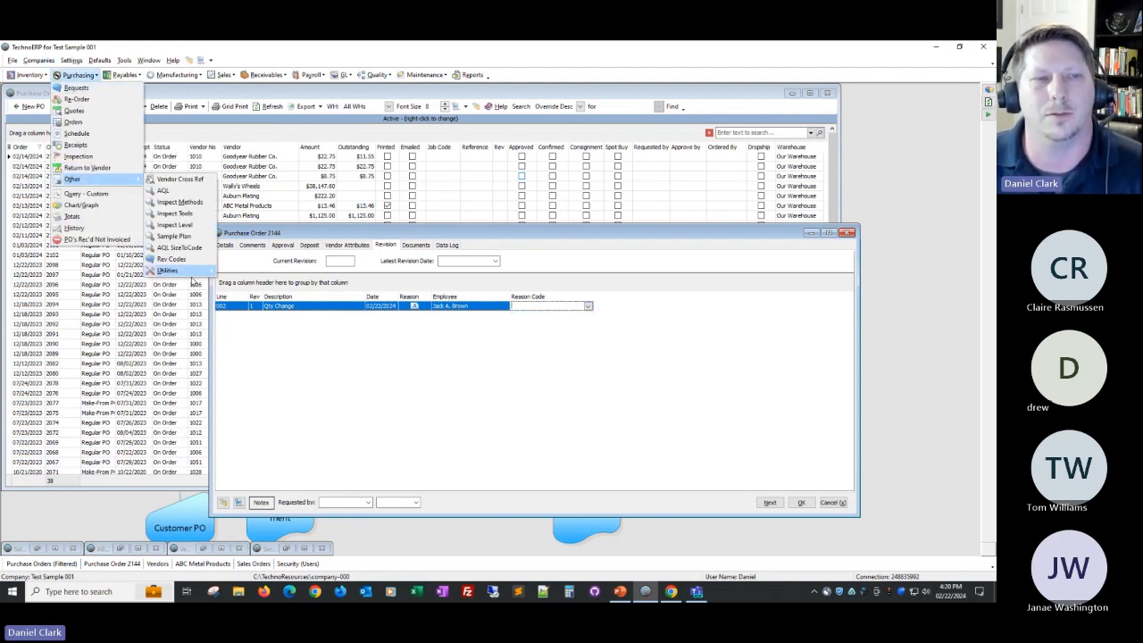
pyautogui.moveTo(194, 276)
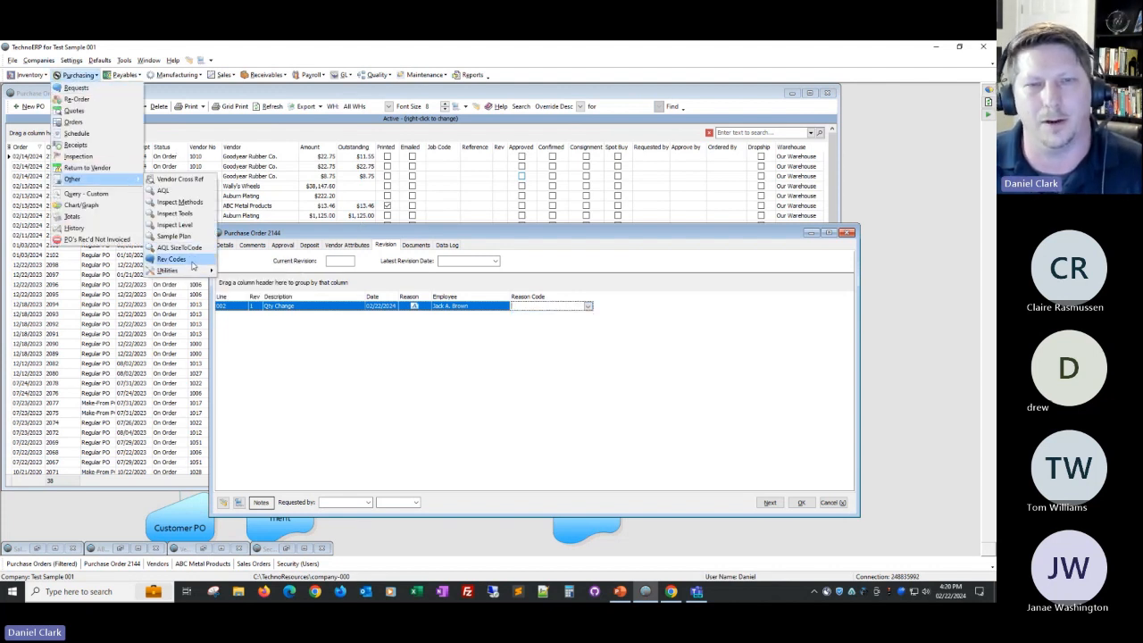
pyautogui.click(172, 259)
pyautogui.moveTo(577, 280); pyautogui.dragTo(815, 272)
# Set the line 002 revision's reason code to Company Initiated, Need Early and commit the entry.
pyautogui.click(580, 307)
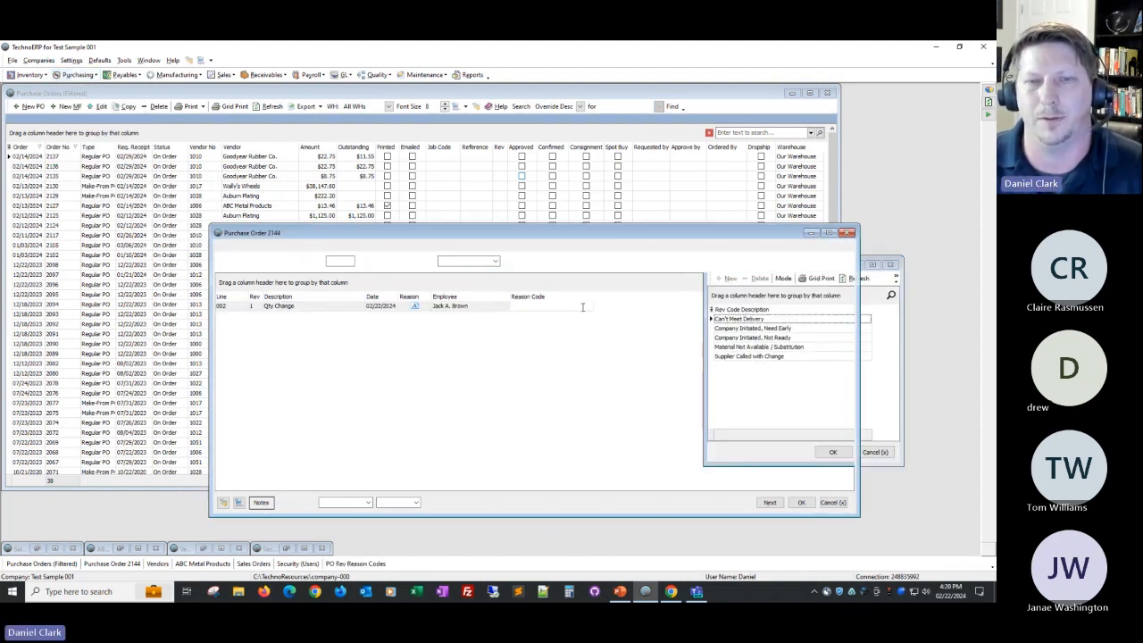
pyautogui.click(587, 307)
pyautogui.click(549, 333)
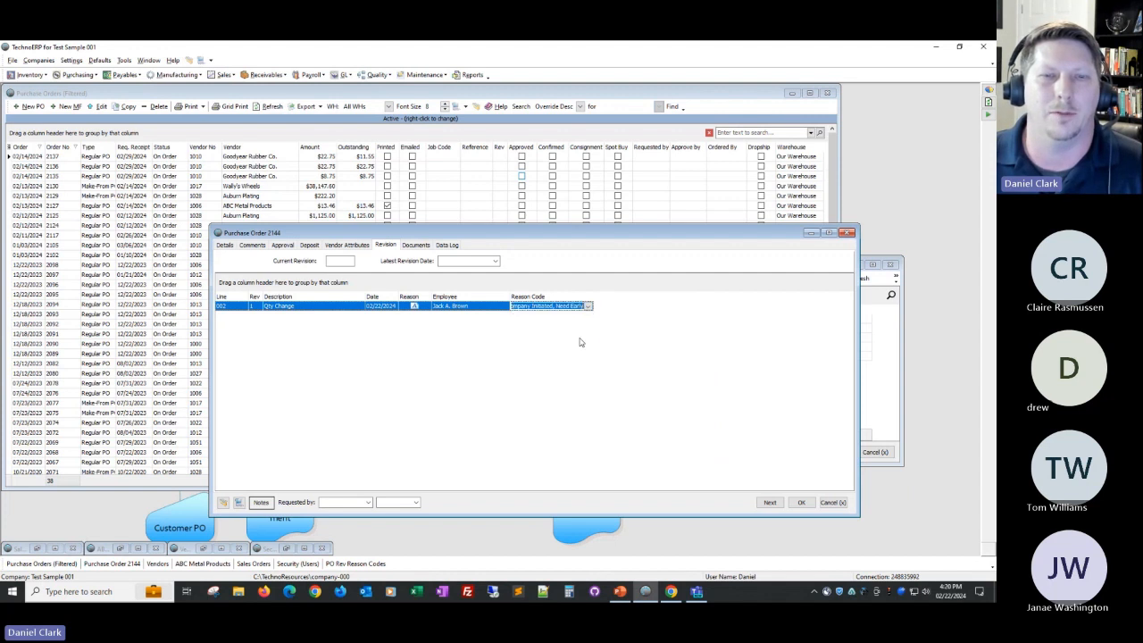
pyautogui.click(494, 345)
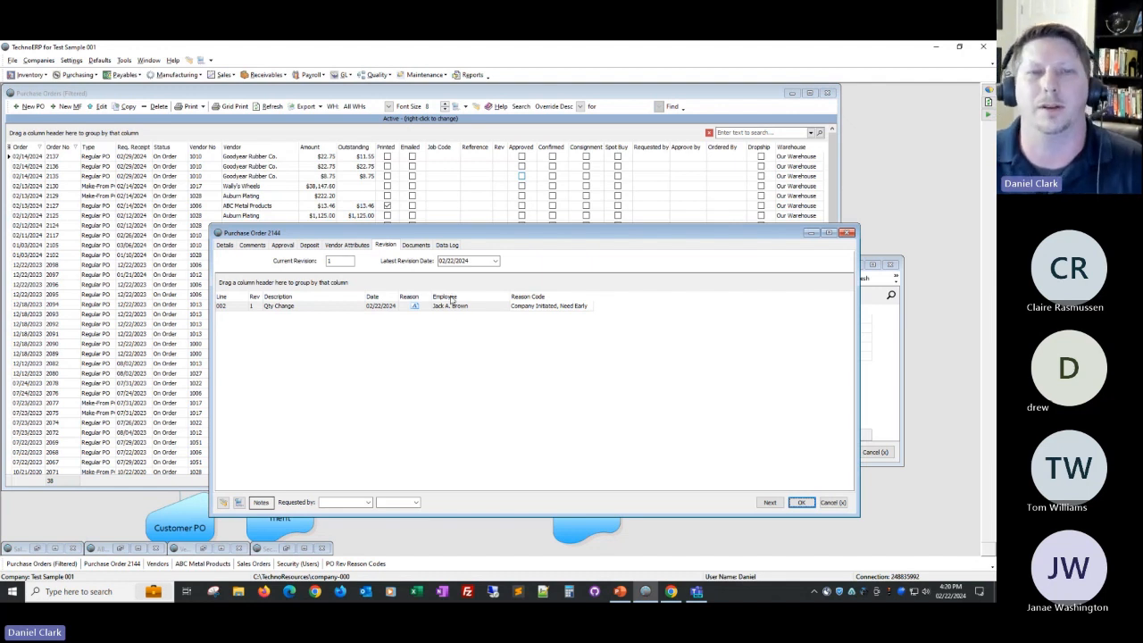
# View the purchase order's data log page, declining the log lookup, and compare it with the revision page.
pyautogui.click(447, 246)
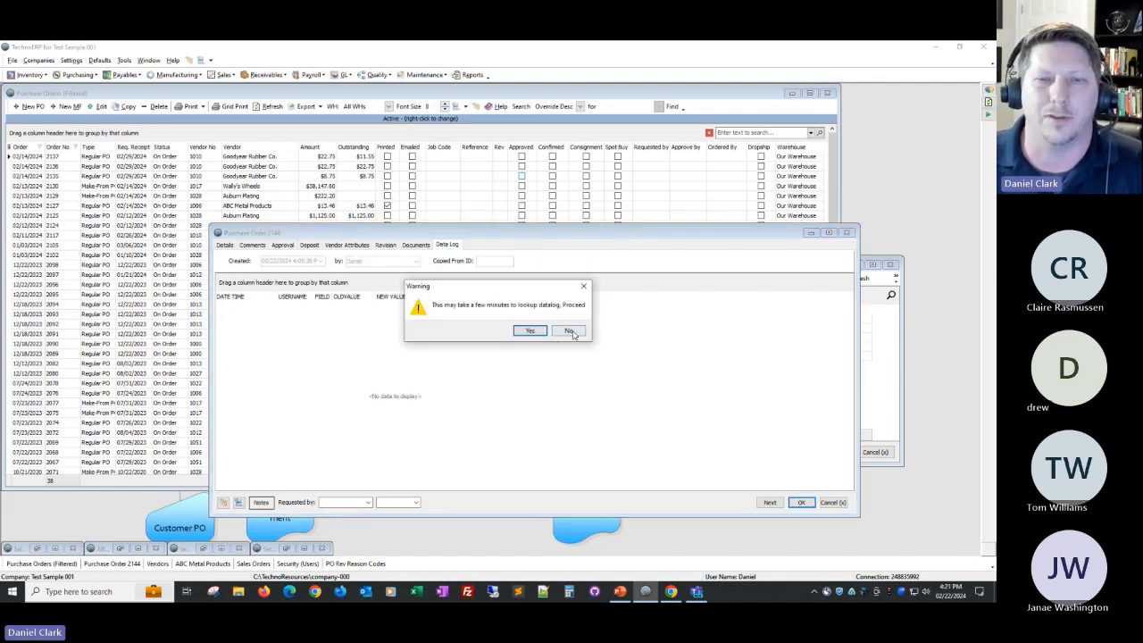
pyautogui.click(571, 332)
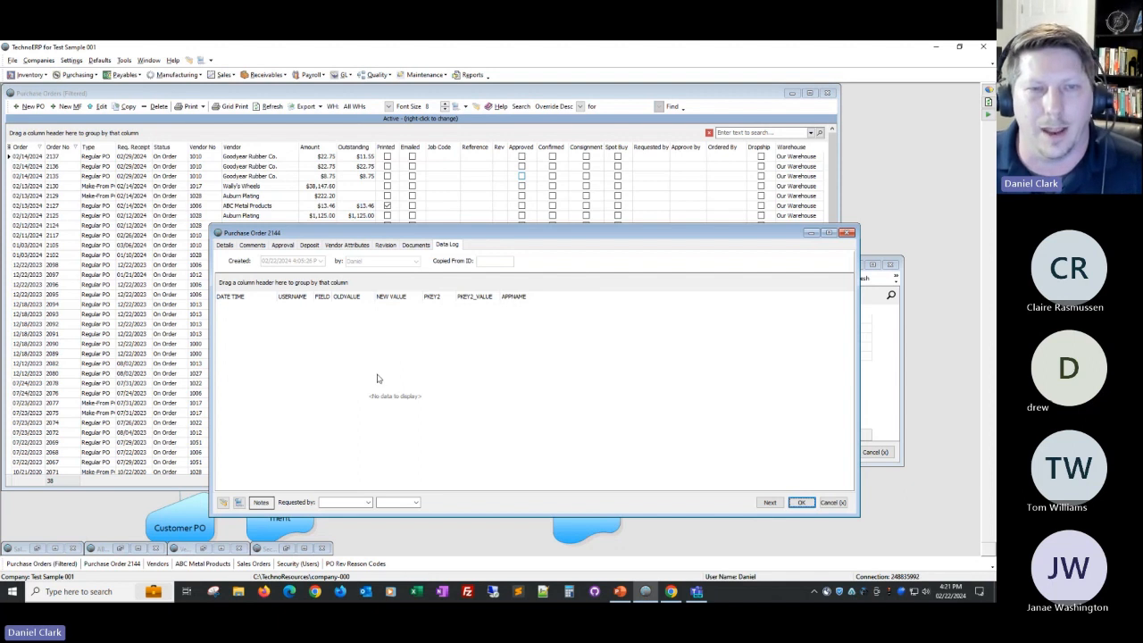
pyautogui.click(385, 246)
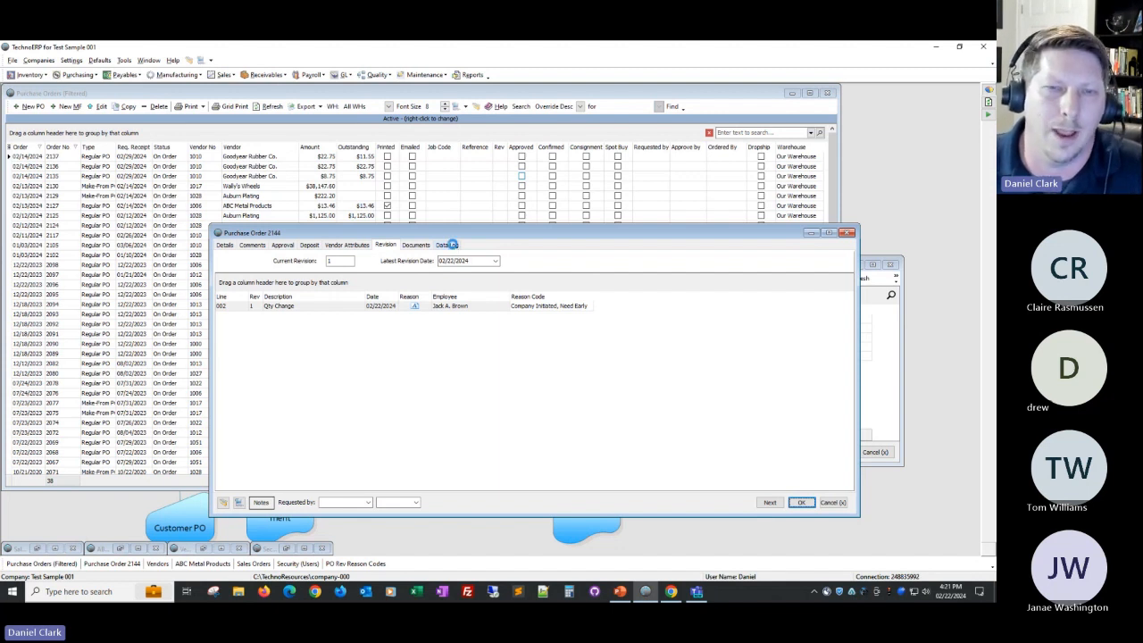
pyautogui.click(449, 246)
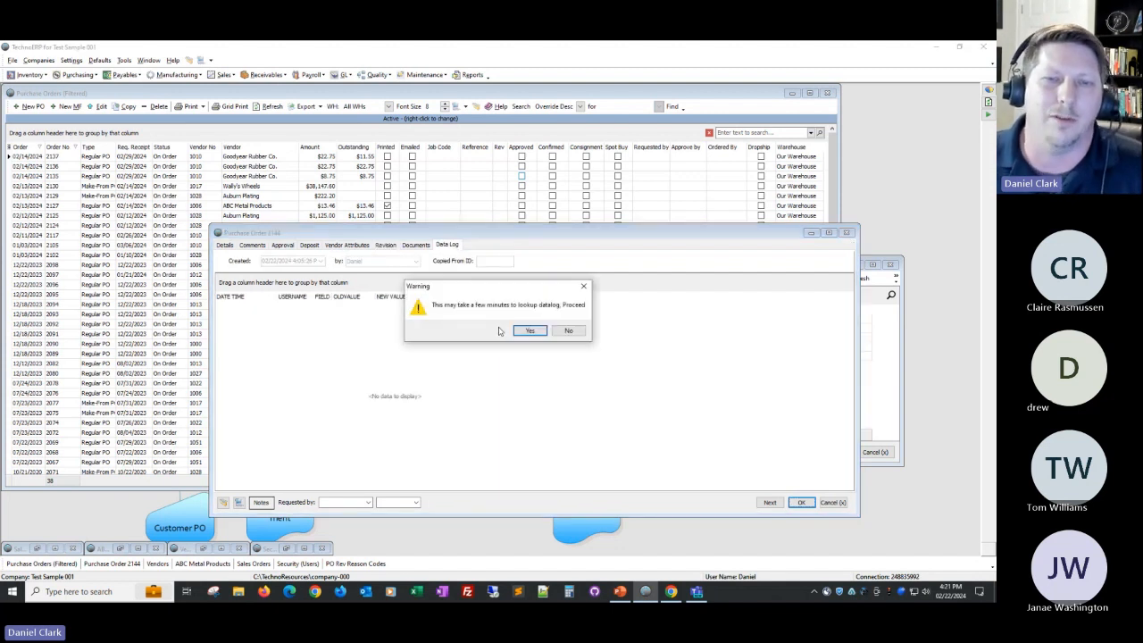
pyautogui.click(570, 331)
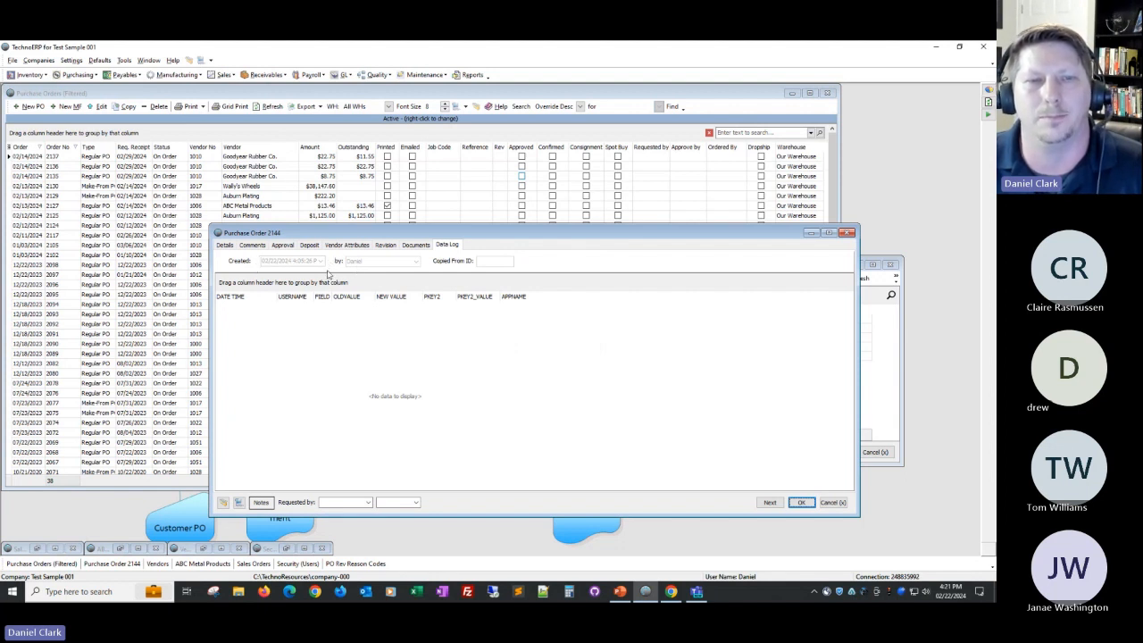
# Open the purchase order's documents page and display the file and folder options for its document area.
pyautogui.click(417, 244)
pyautogui.moveTo(421, 236); pyautogui.dragTo(401, 174)
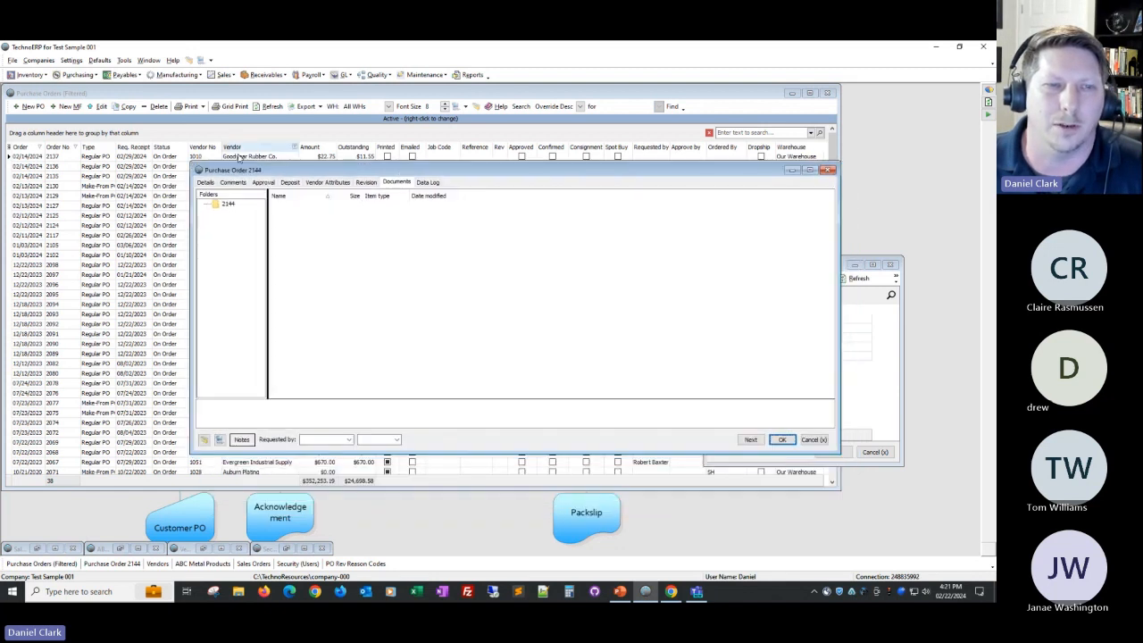
pyautogui.rightClick(308, 221)
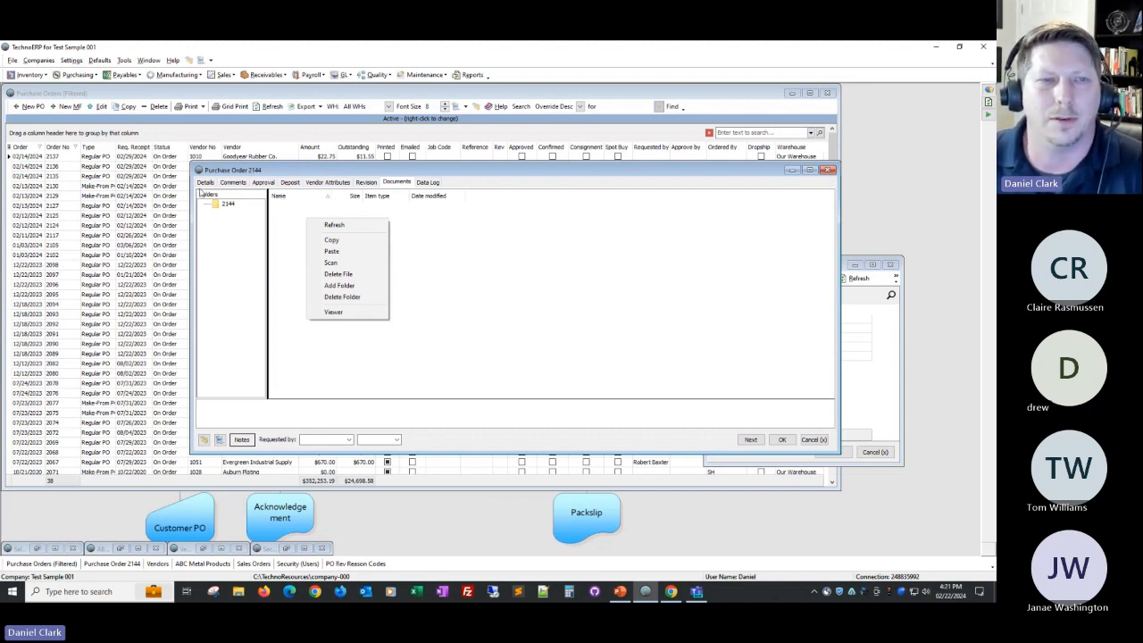
# Return to the purchase order's details and save the order.
pyautogui.click(205, 183)
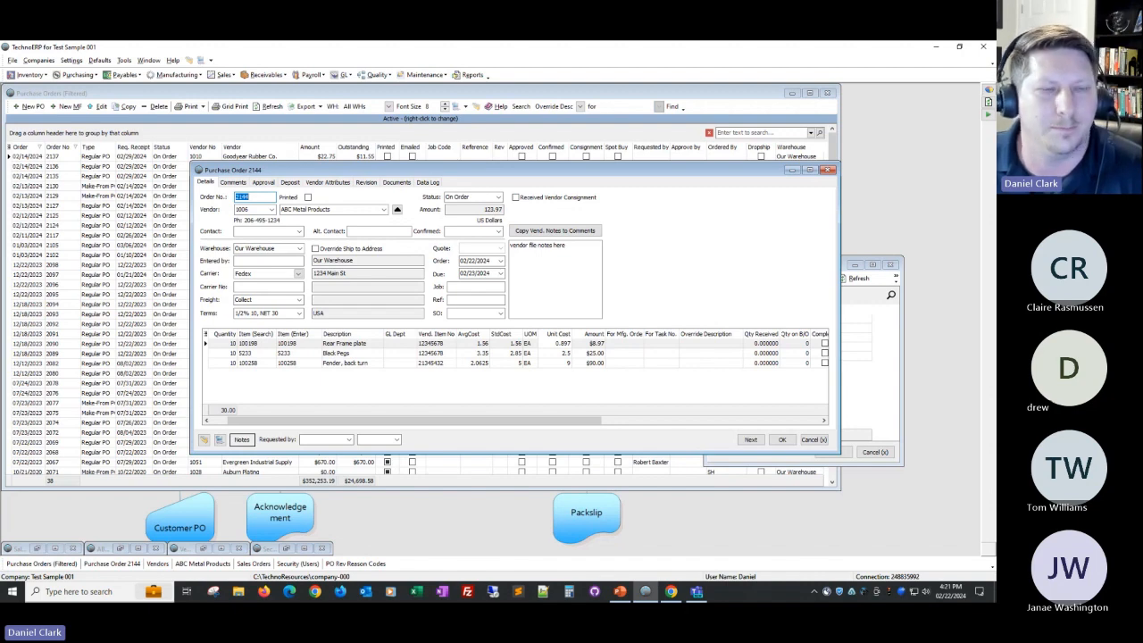
pyautogui.click(782, 441)
pyautogui.click(782, 440)
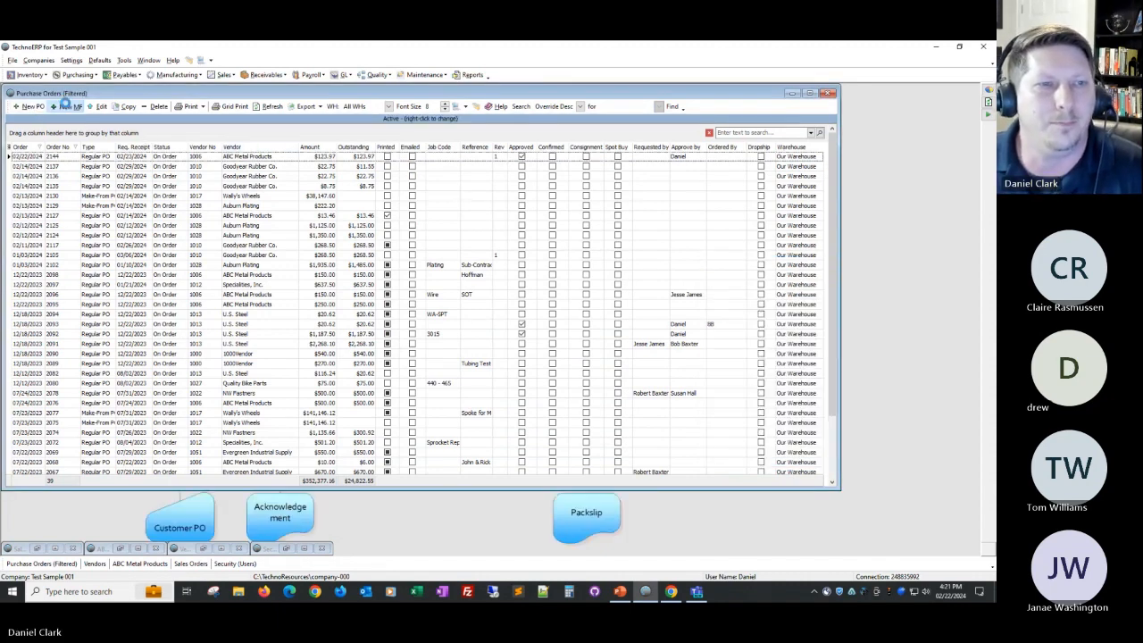
# Create a new make-from order with Wally's Wheels as the vendor warehouse.
pyautogui.click(67, 106)
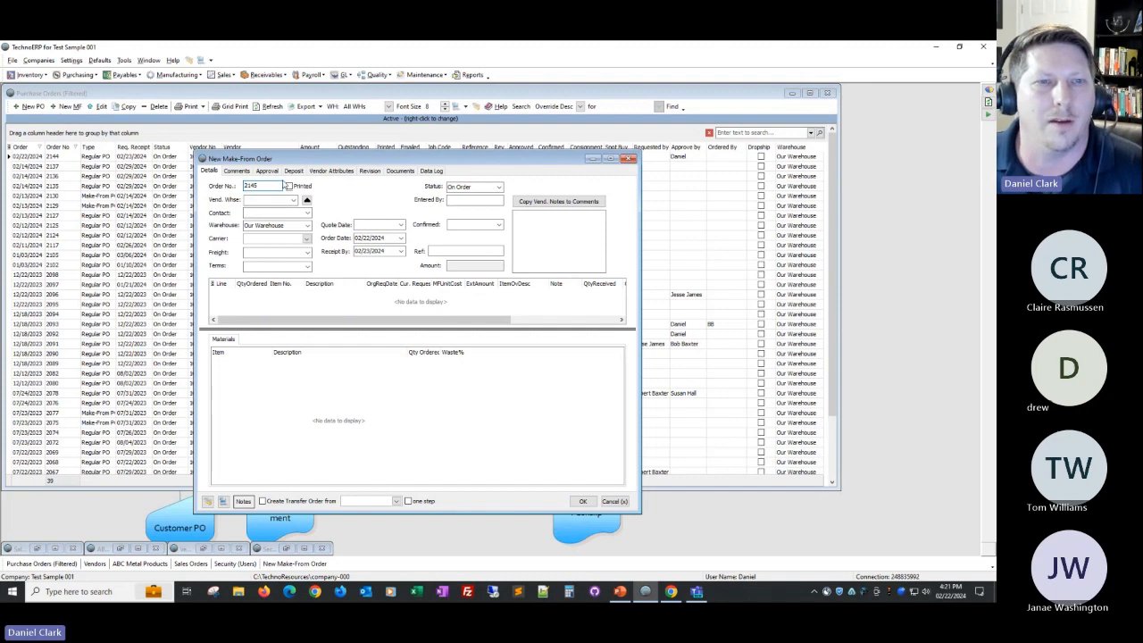
pyautogui.moveTo(309, 159)
pyautogui.mouseDown()
pyautogui.moveTo(325, 195)
pyautogui.moveTo(261, 164)
pyautogui.moveTo(296, 150)
pyautogui.moveTo(307, 122)
pyautogui.moveTo(297, 143)
pyautogui.mouseUp()
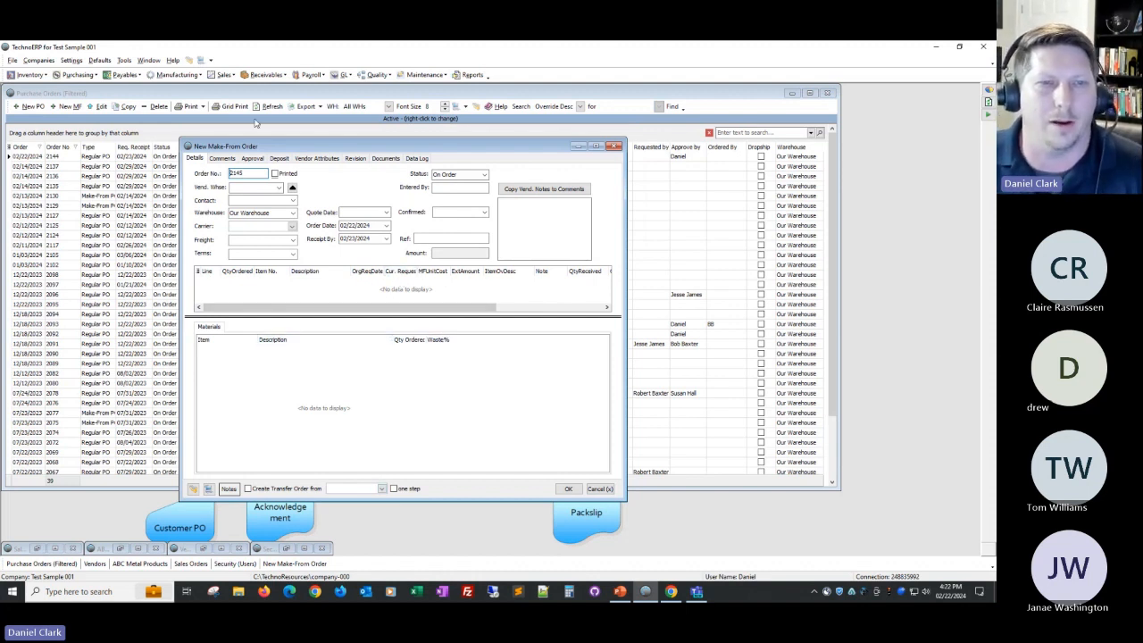
pyautogui.click(281, 188)
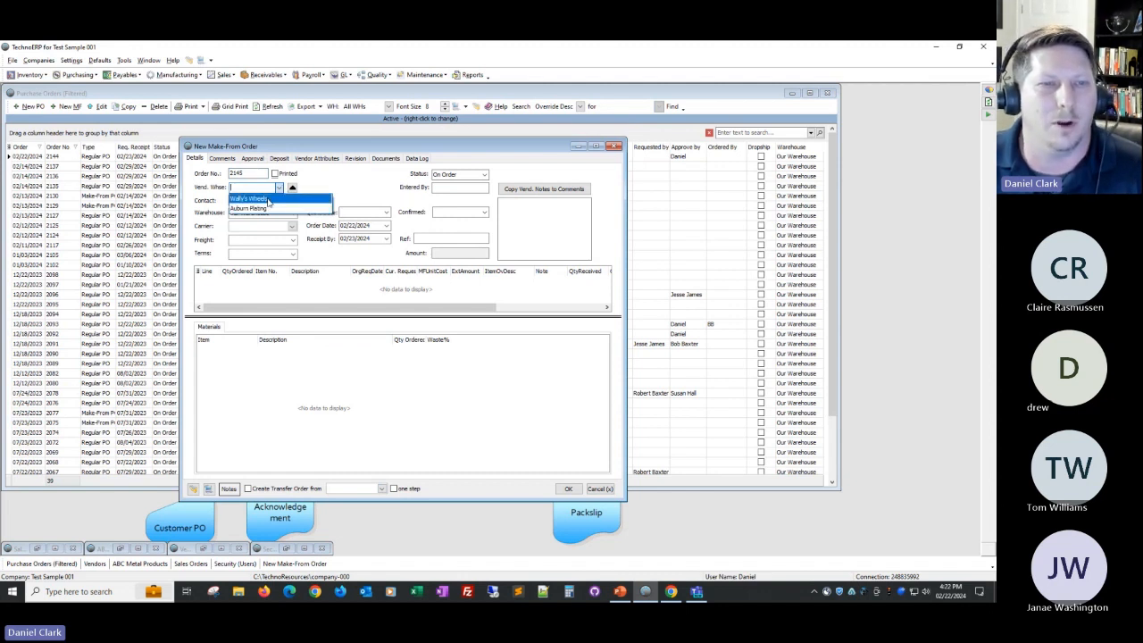
pyautogui.click(268, 199)
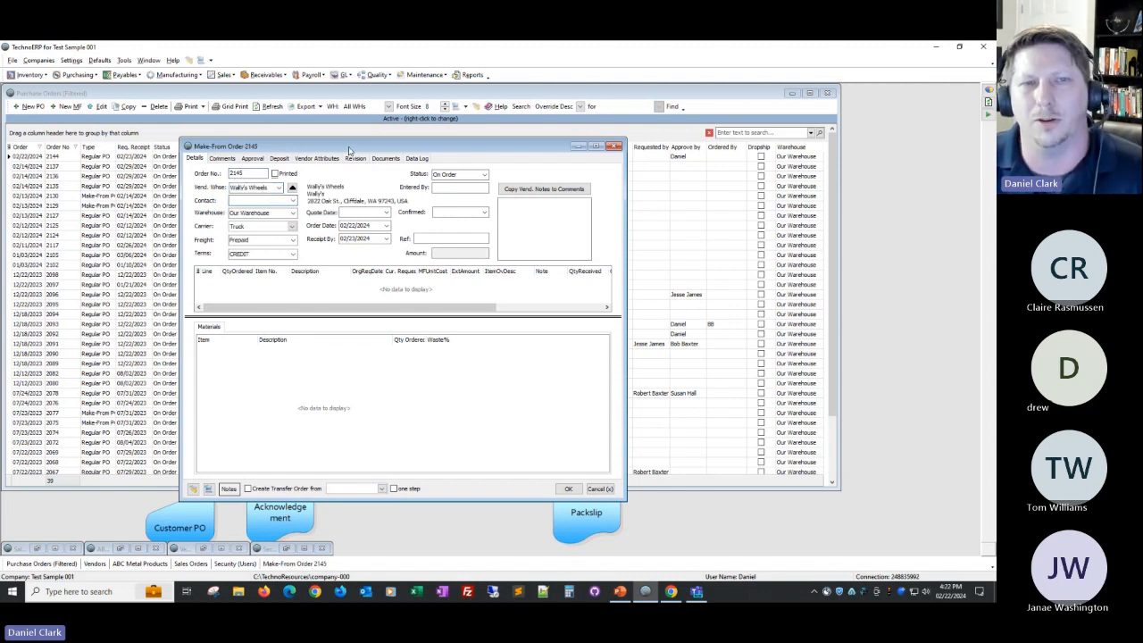
# Open the warehouses list, view the In-Transfer warehouse's settings and close the record without changes.
pyautogui.moveTo(351, 151); pyautogui.dragTo(585, 174)
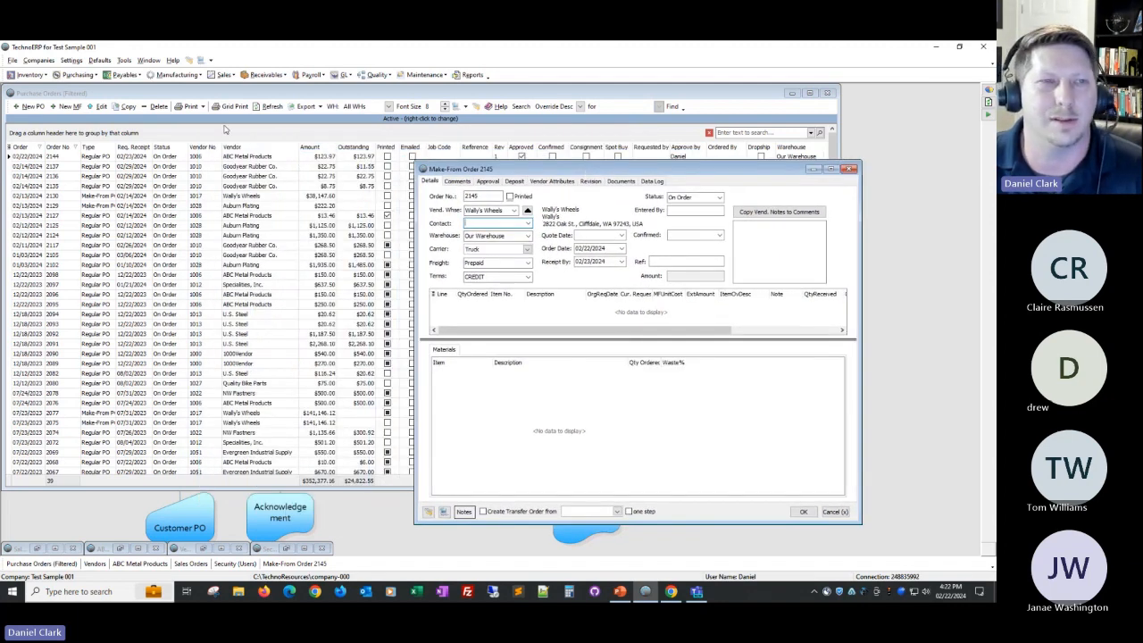
pyautogui.click(30, 74)
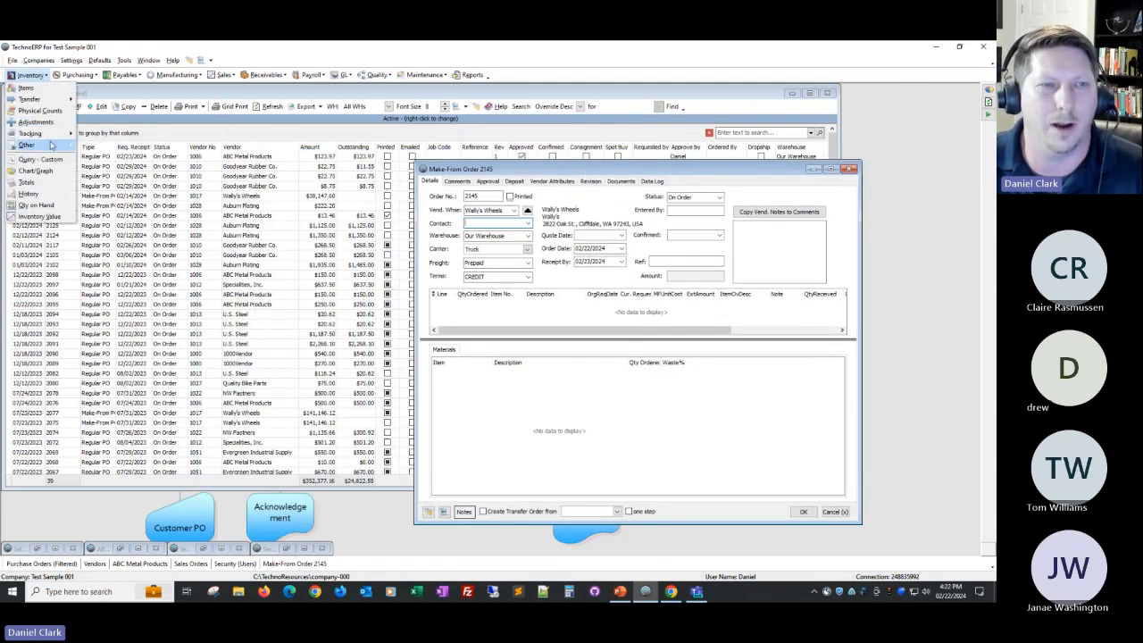
pyautogui.moveTo(51, 144)
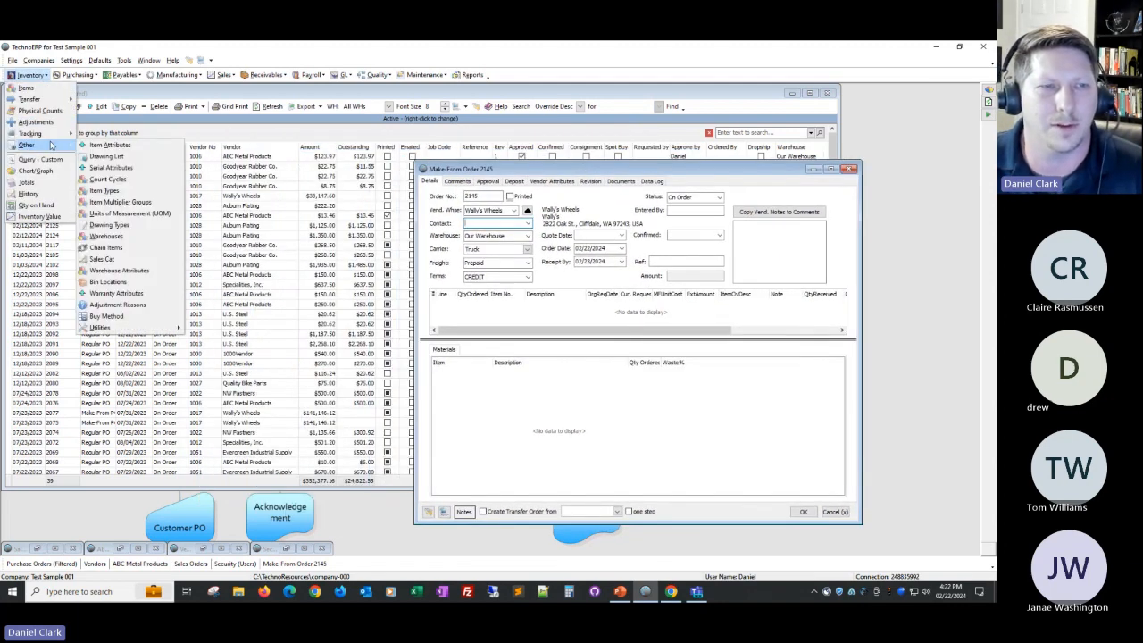
pyautogui.click(131, 238)
pyautogui.doubleClick(144, 175)
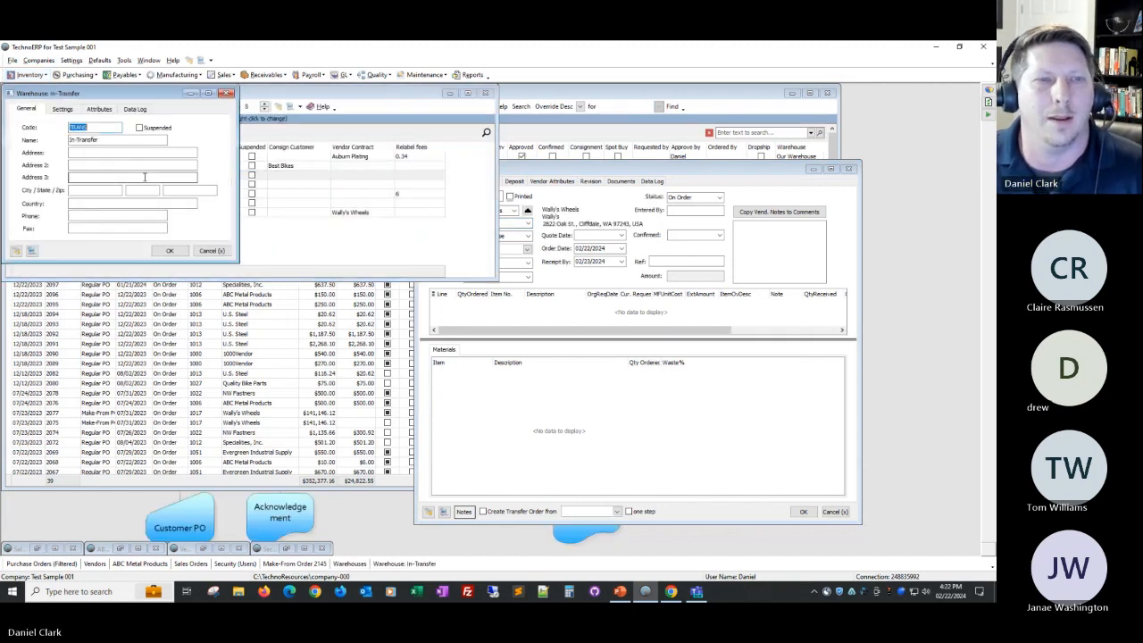
pyautogui.click(66, 108)
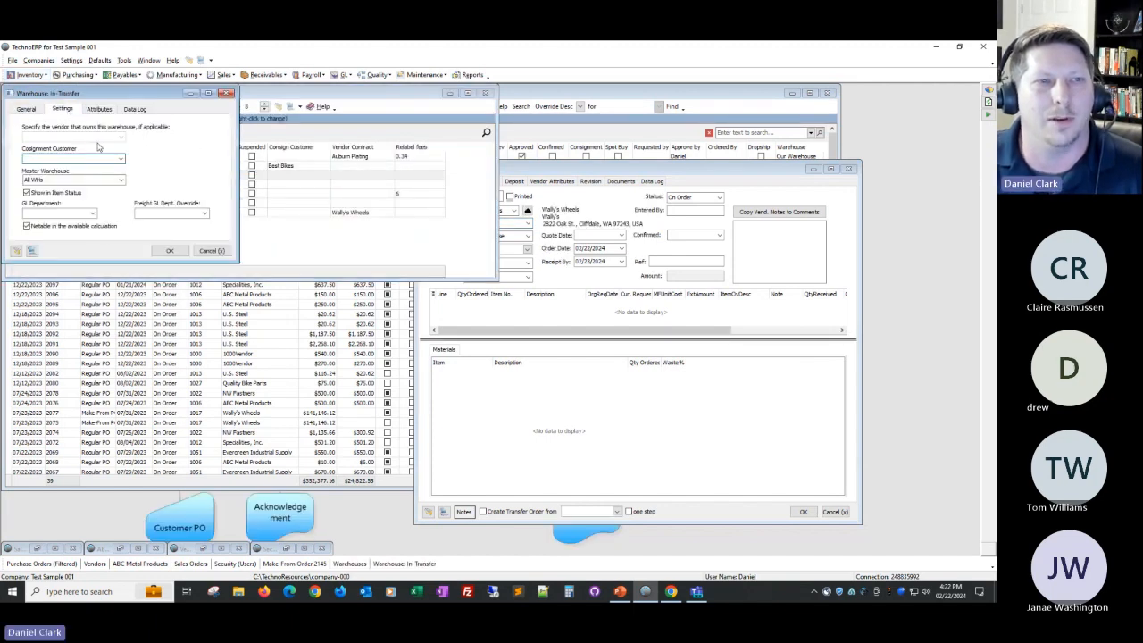
pyautogui.click(211, 251)
# Check which vendor owns the Auburn Plating warehouse, close the record without changes and minimize the warehouses list.
pyautogui.doubleClick(331, 158)
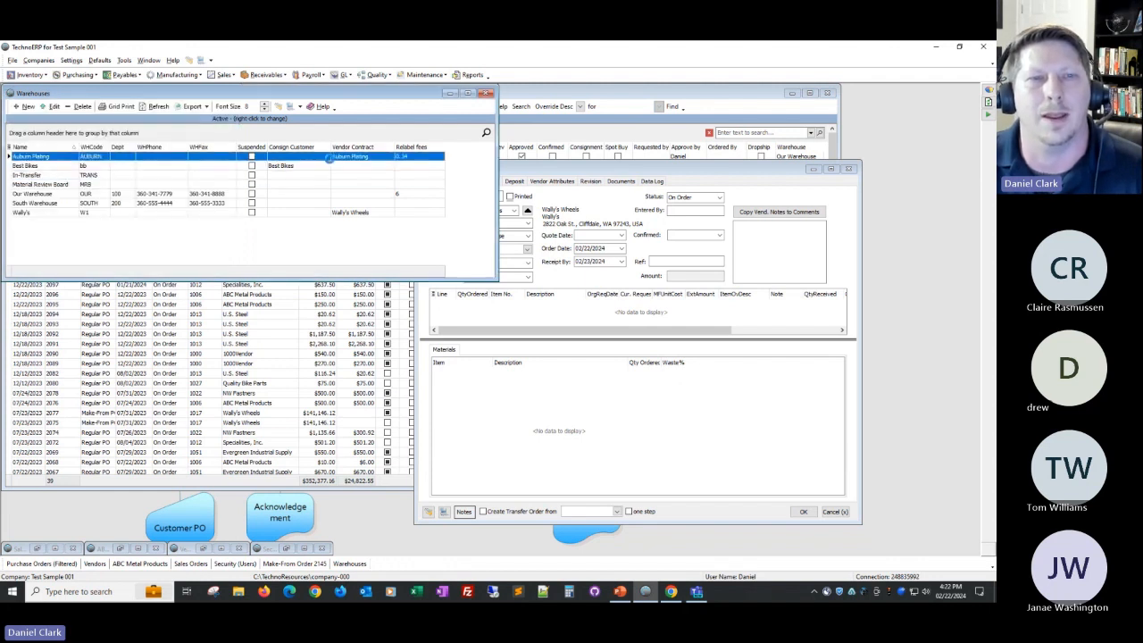
pyautogui.click(62, 108)
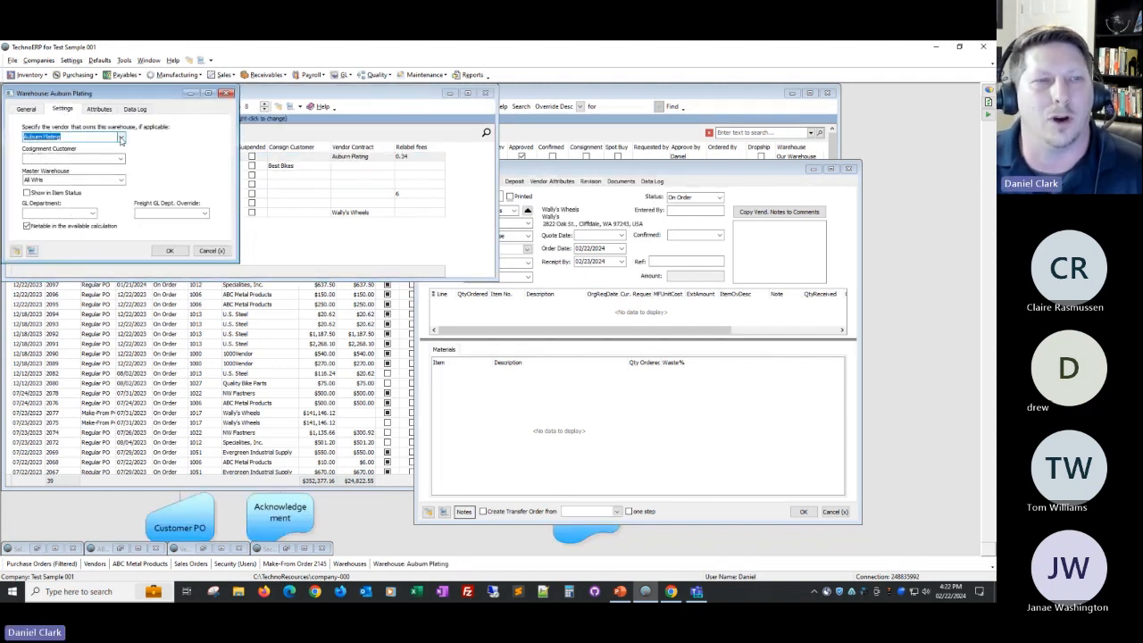
pyautogui.click(120, 137)
pyautogui.click(204, 145)
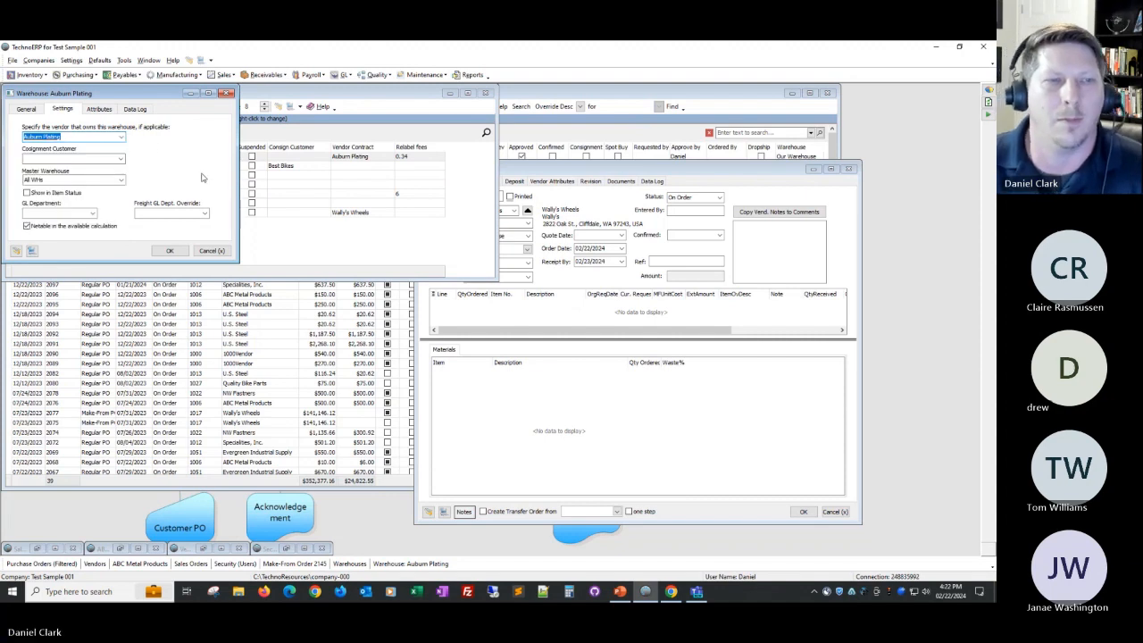
pyautogui.click(211, 251)
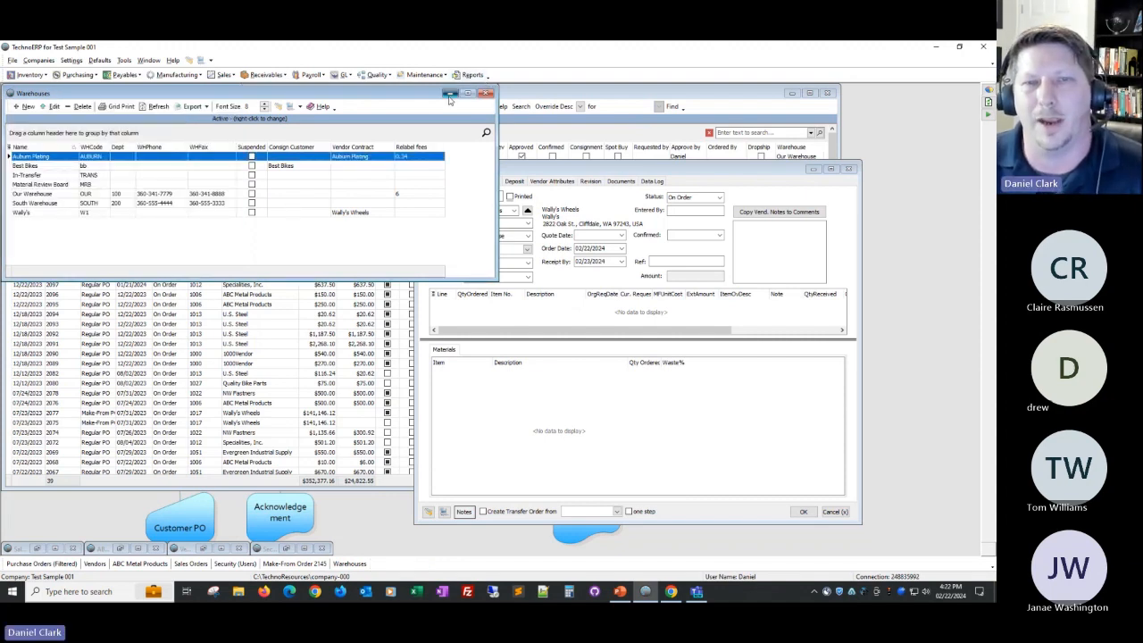
pyautogui.click(450, 93)
# Add a line to the make-from order for a quantity of 20 of item 3116-FW.
pyautogui.moveTo(508, 172); pyautogui.dragTo(313, 166)
pyautogui.click(318, 204)
pyautogui.click(320, 204)
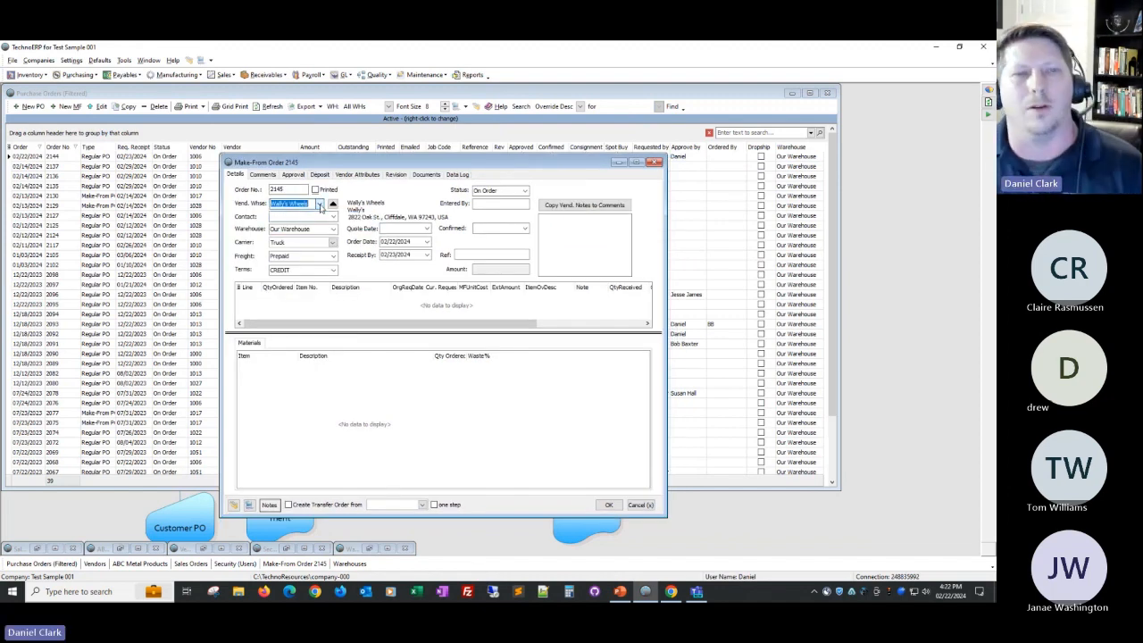
pyautogui.click(306, 311)
pyautogui.click(285, 297)
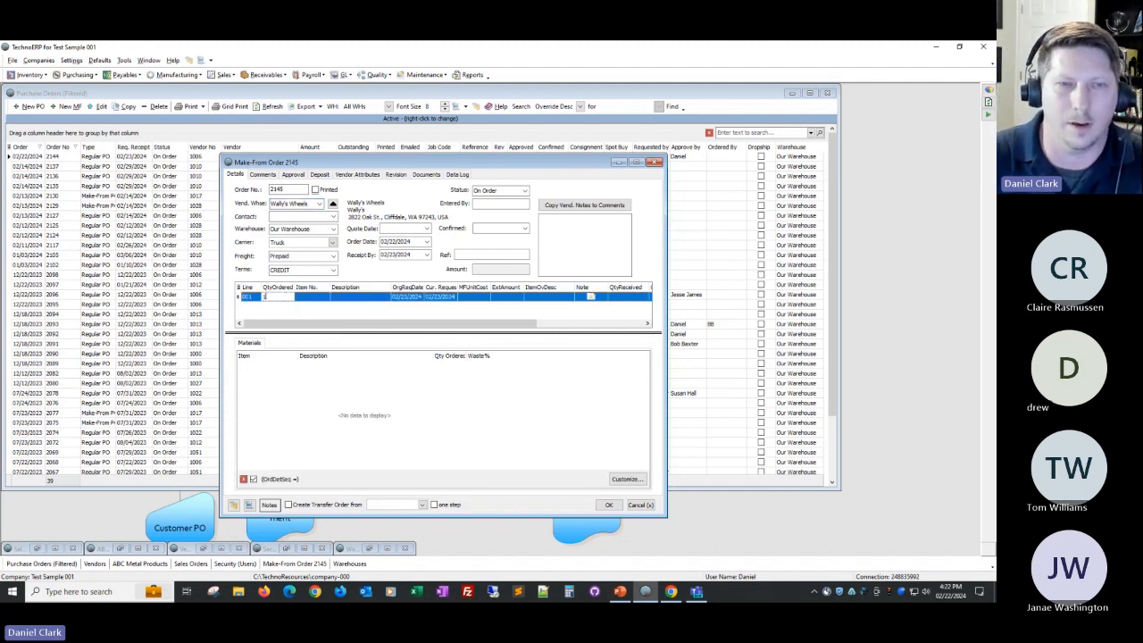
pyautogui.write('100')
pyautogui.press('BackSpace')
pyautogui.press('BackSpace')
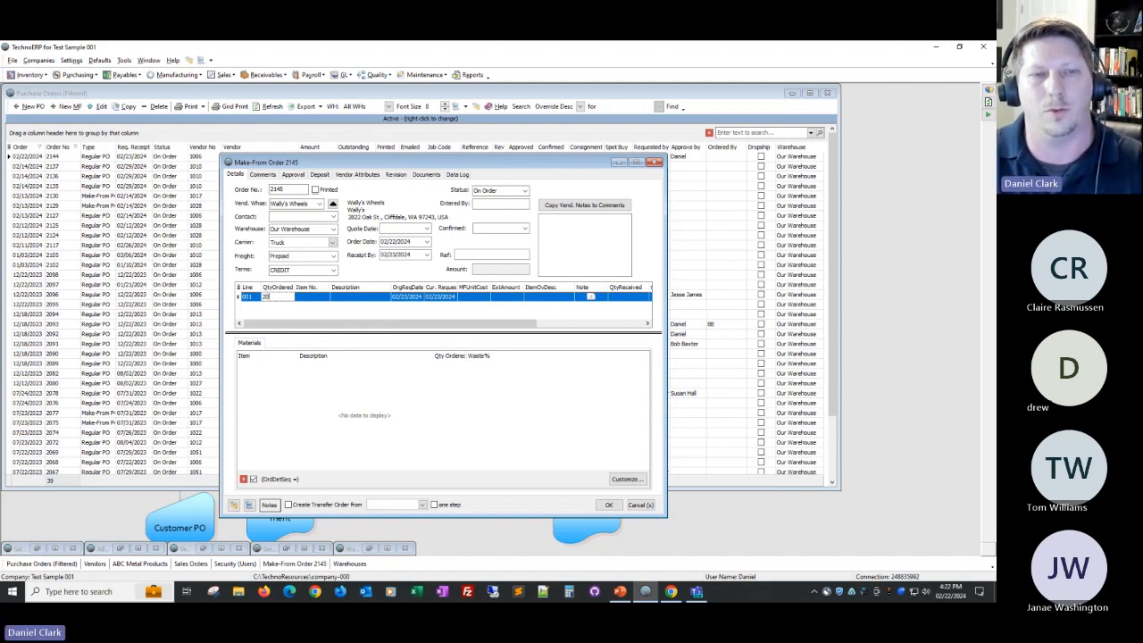
pyautogui.press('Tab')
pyautogui.click(320, 299)
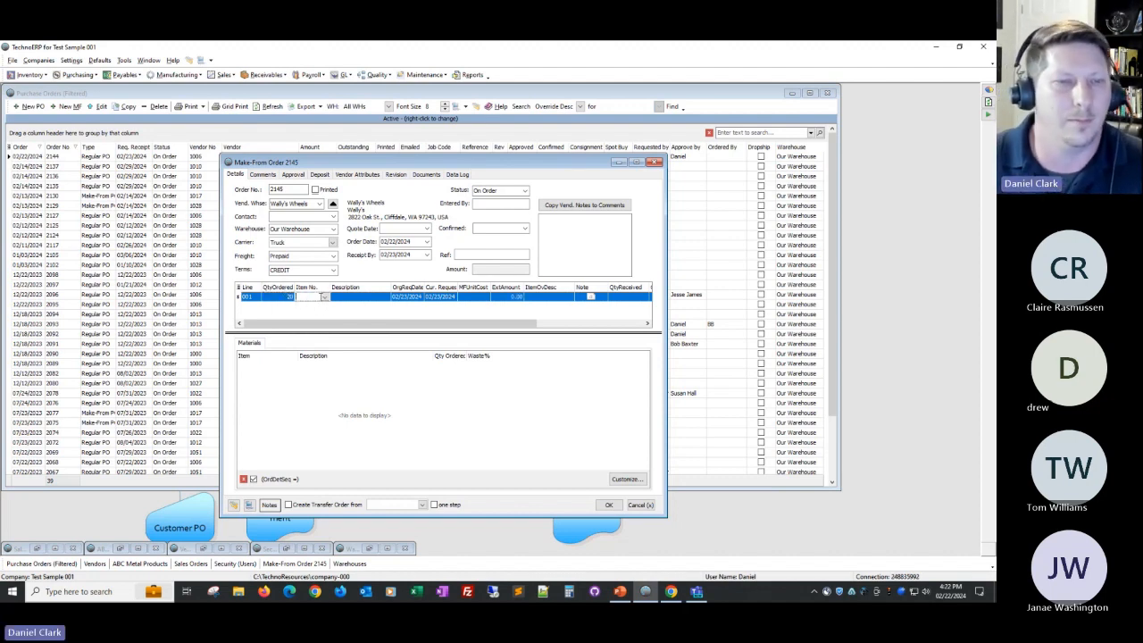
pyautogui.click(324, 297)
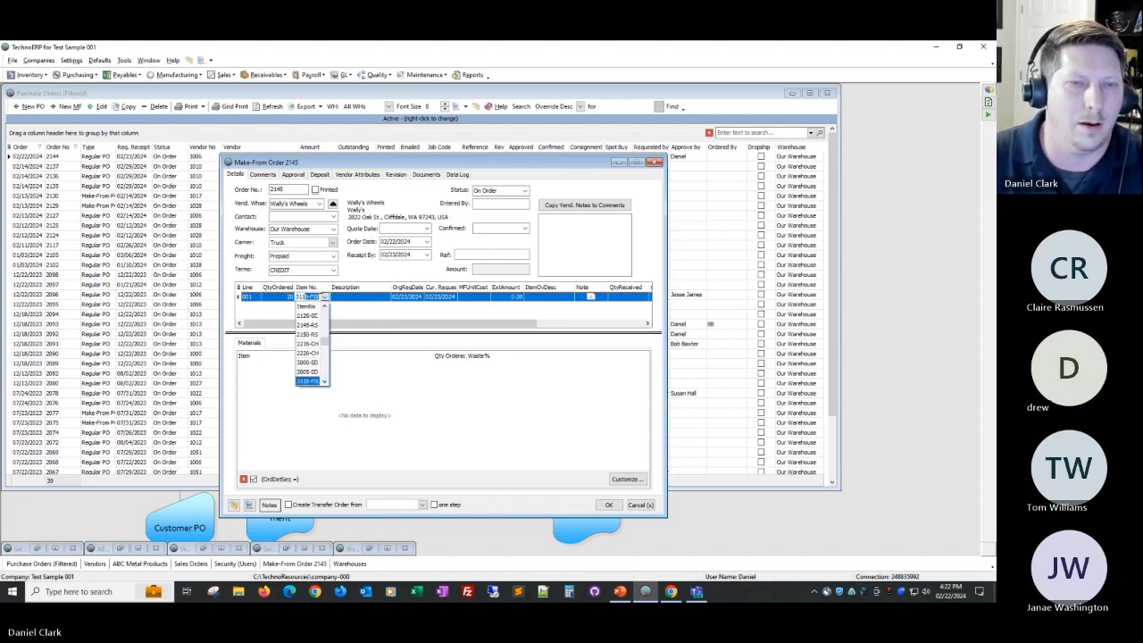
pyautogui.press('Return')
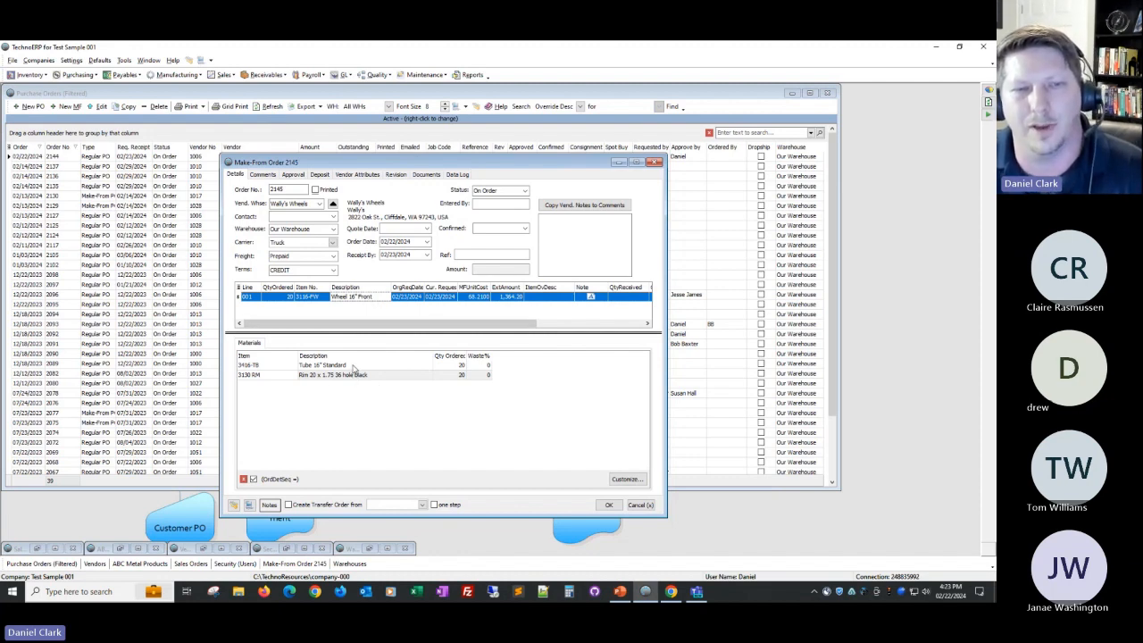
# Inspect the description and make-from unit cost on the order's item line without changing them.
pyautogui.click(377, 297)
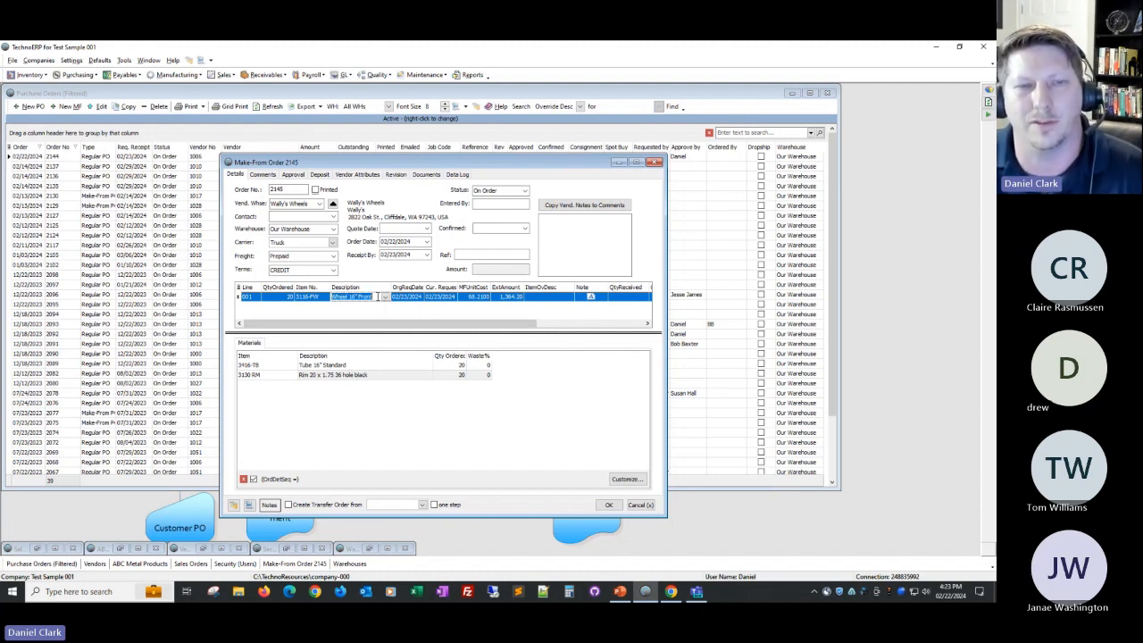
pyautogui.click(351, 323)
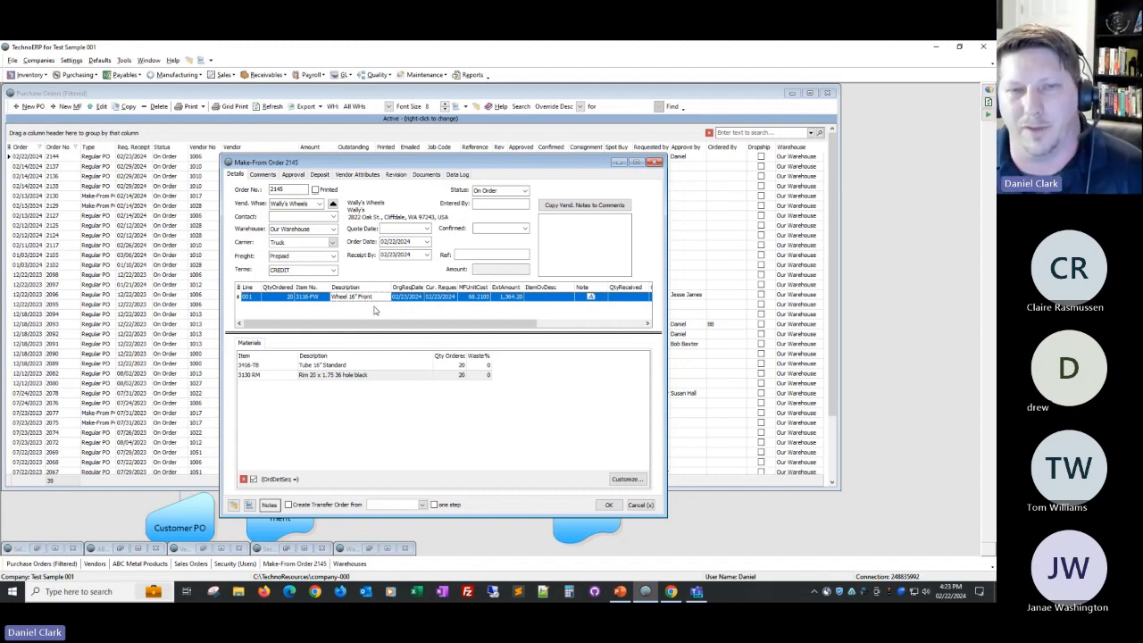
pyautogui.click(483, 298)
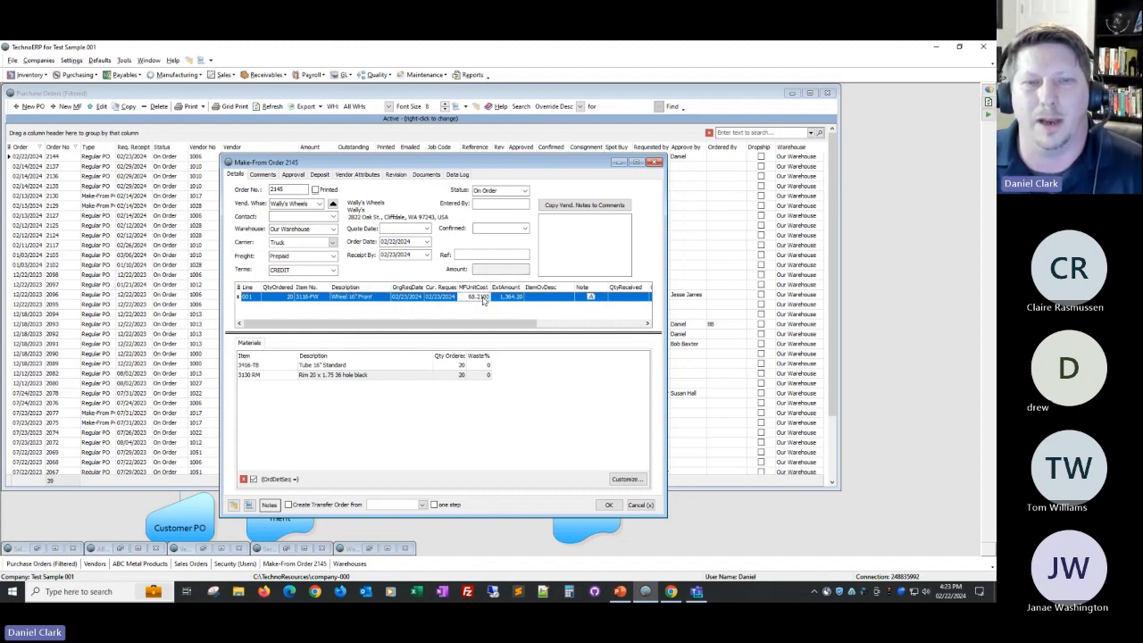
pyautogui.click(483, 299)
pyautogui.press('Escape')
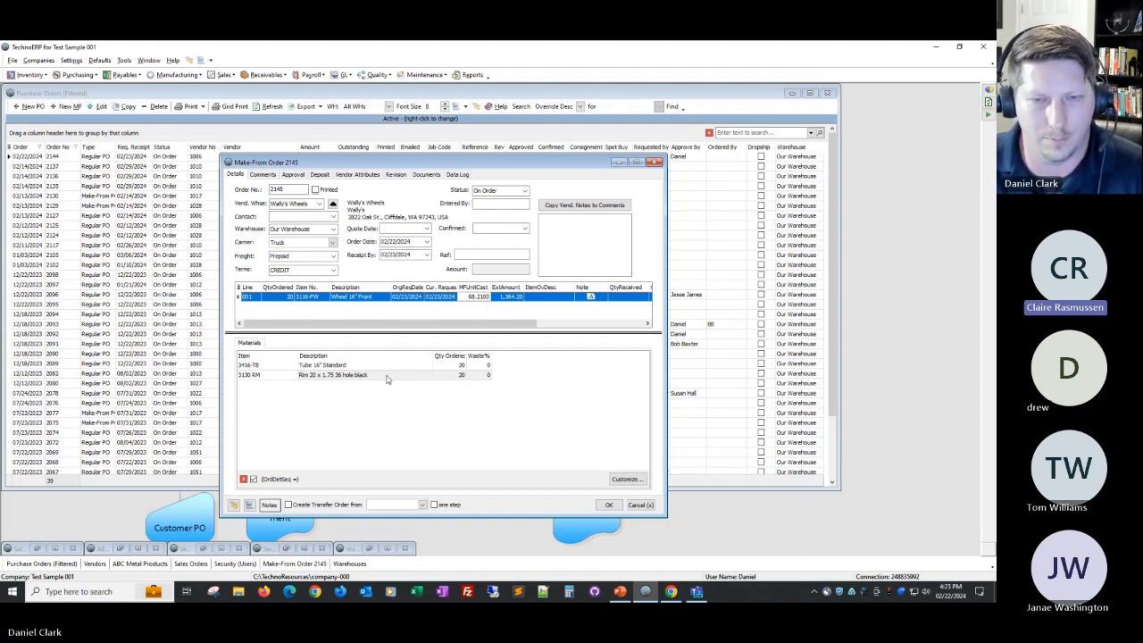
# Set the make-from order to create a one-step transfer order from South Warehouse, and save the order.
pyautogui.click(289, 505)
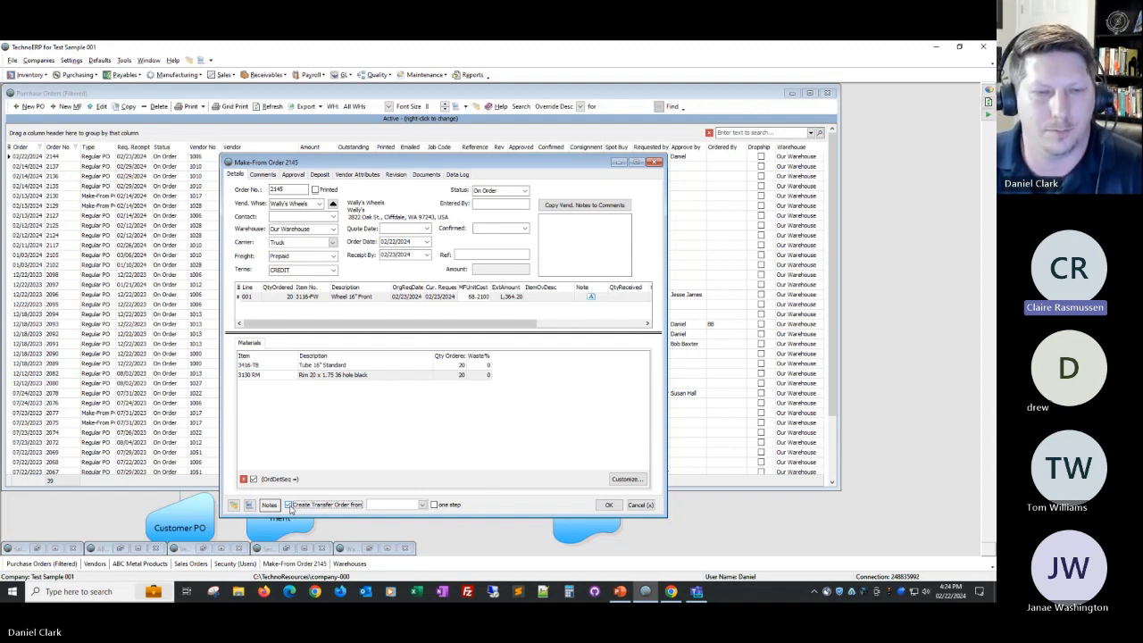
pyautogui.click(422, 505)
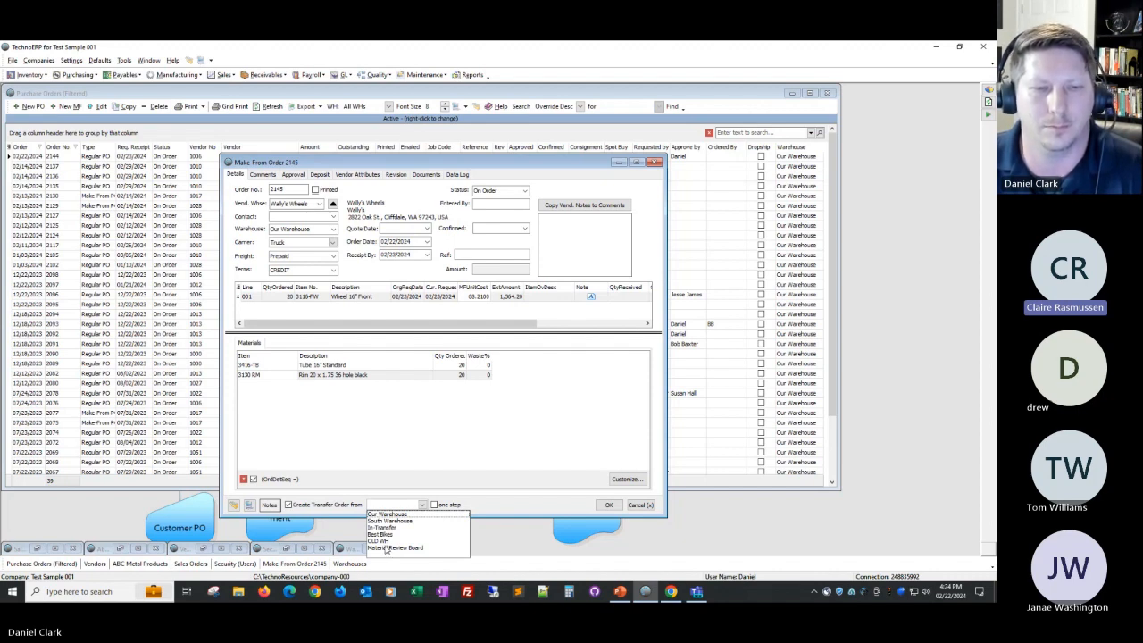
pyautogui.click(386, 521)
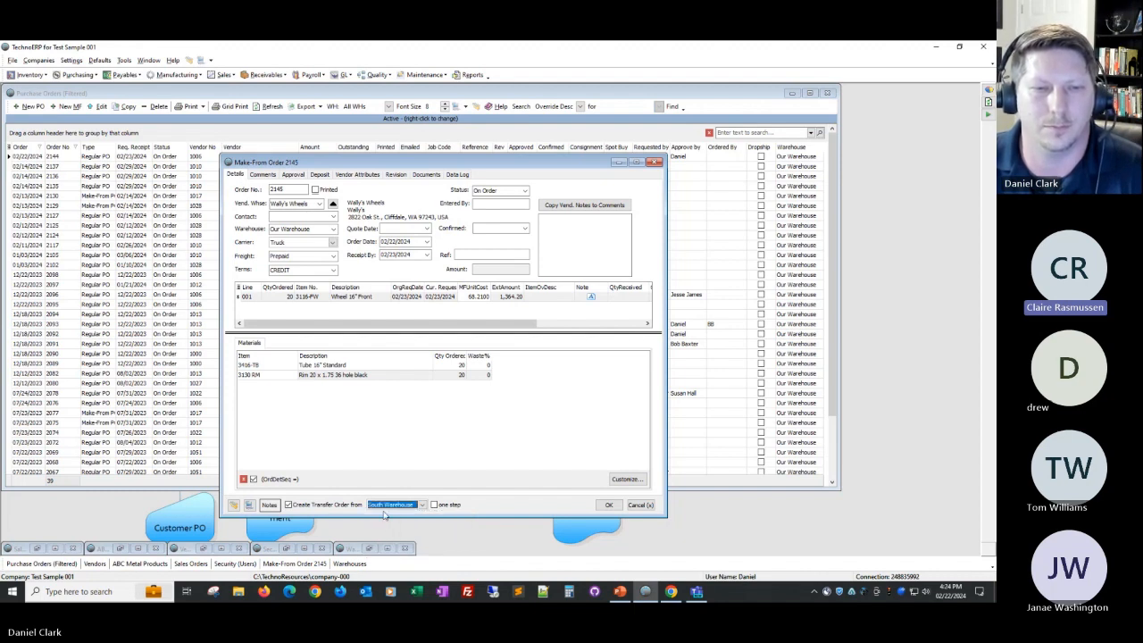
pyautogui.click(436, 507)
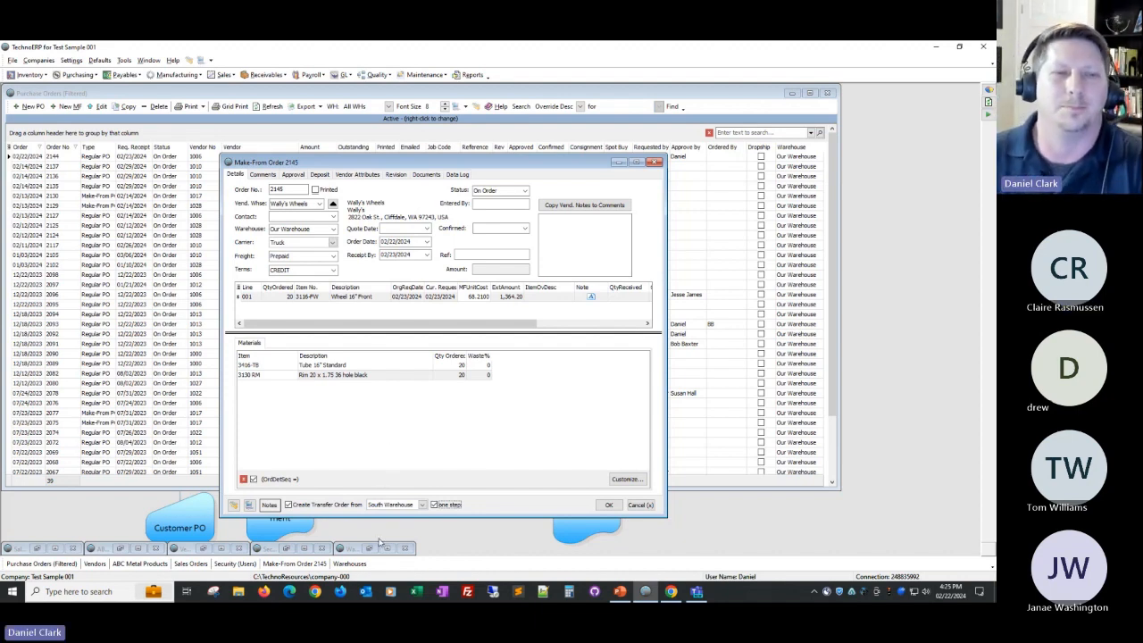
pyautogui.click(609, 504)
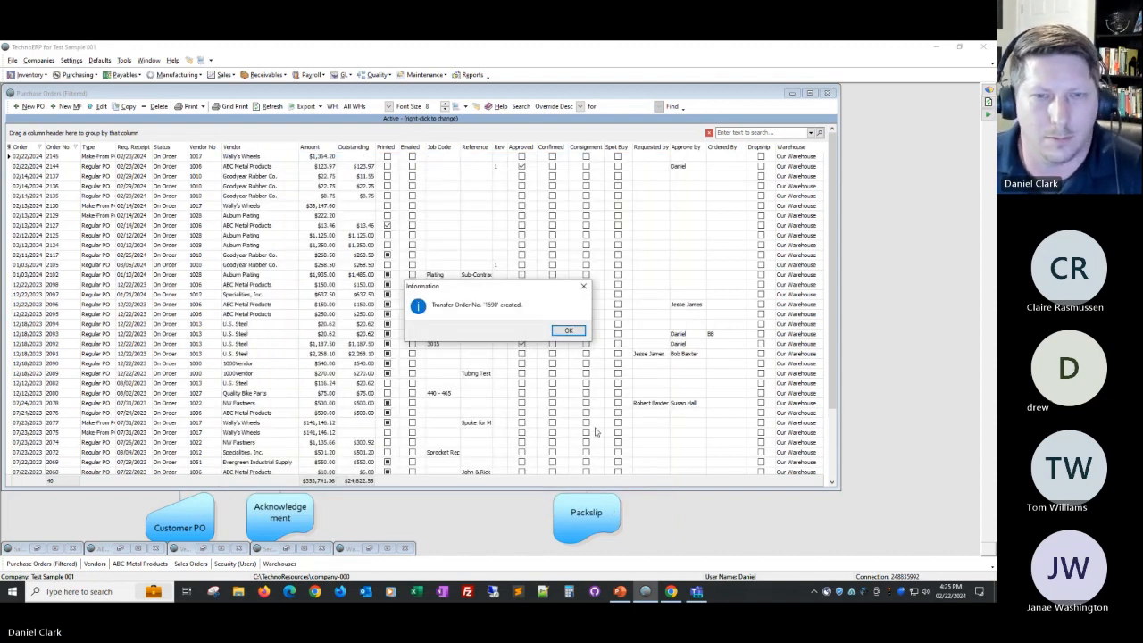
pyautogui.click(571, 330)
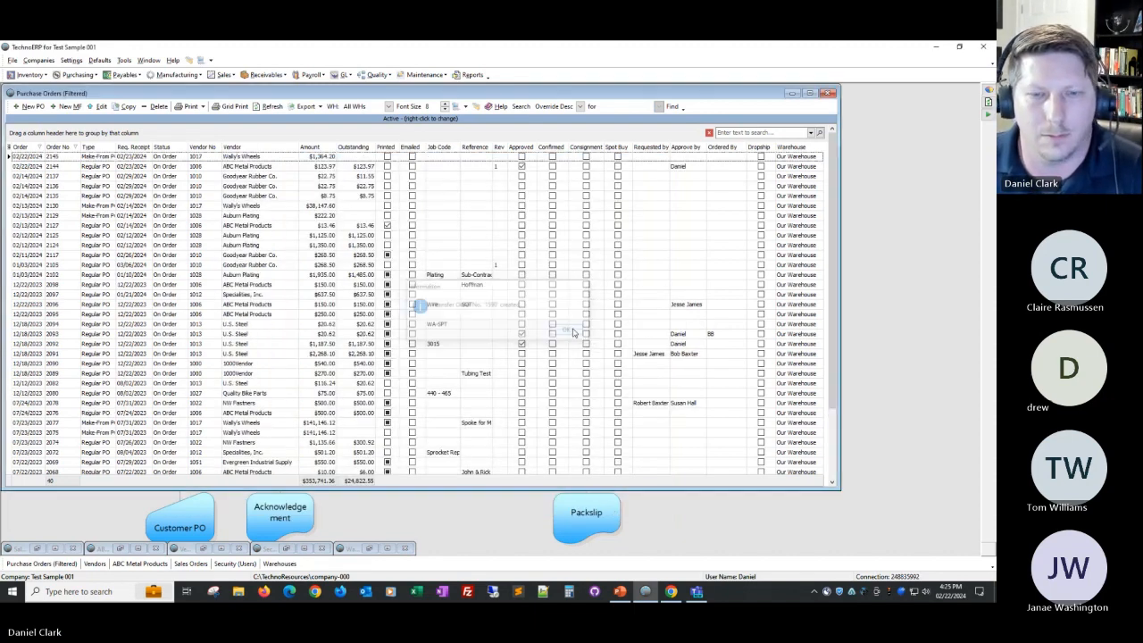
# Switch to the PowerPoint slide show and advance to the "Two Types of Purchase Orders" slide.
pyautogui.click(619, 591)
pyautogui.press('Right')
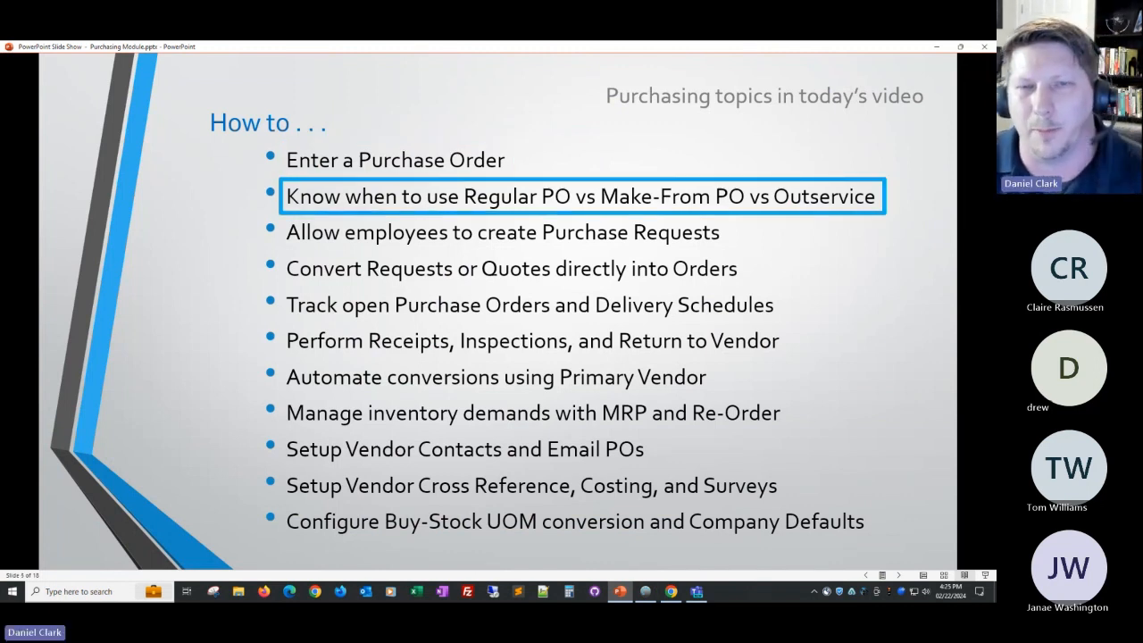
pyautogui.press('Right')
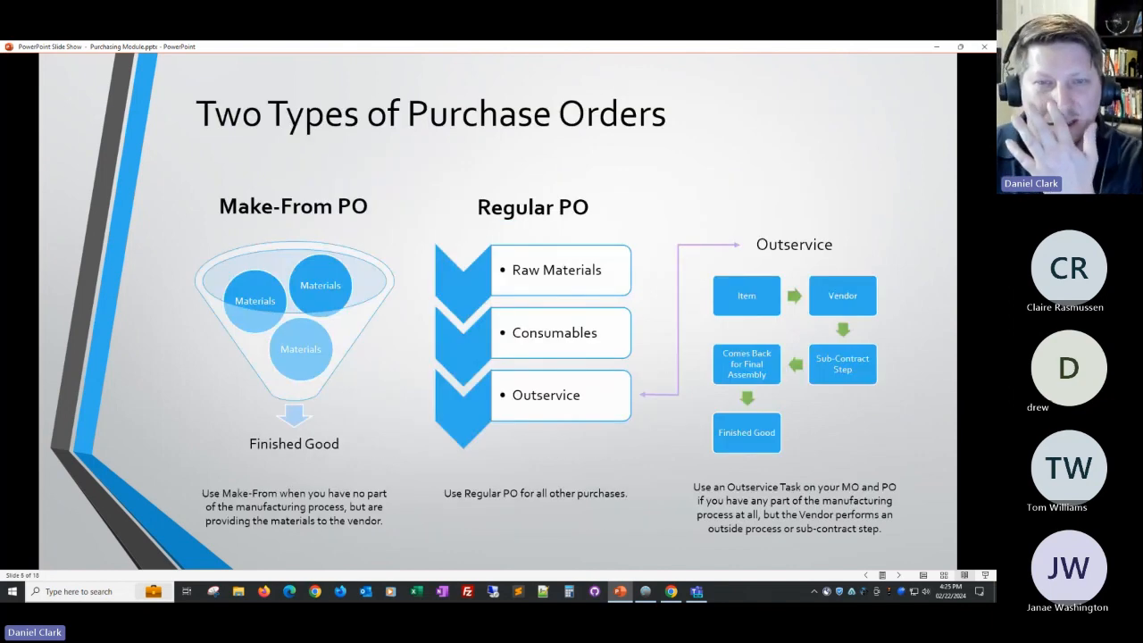
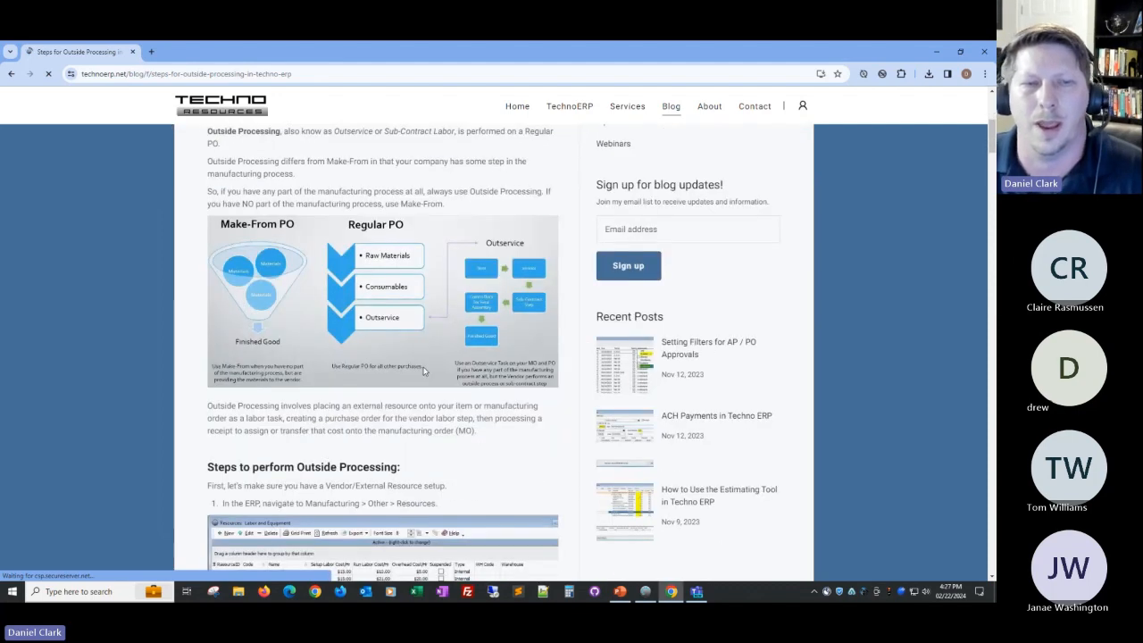
# Read the outside processing article from external resource setup to the cost formula, minimize the browser and switch to TechnoERP.
pyautogui.scroll(-1, 462, 379)
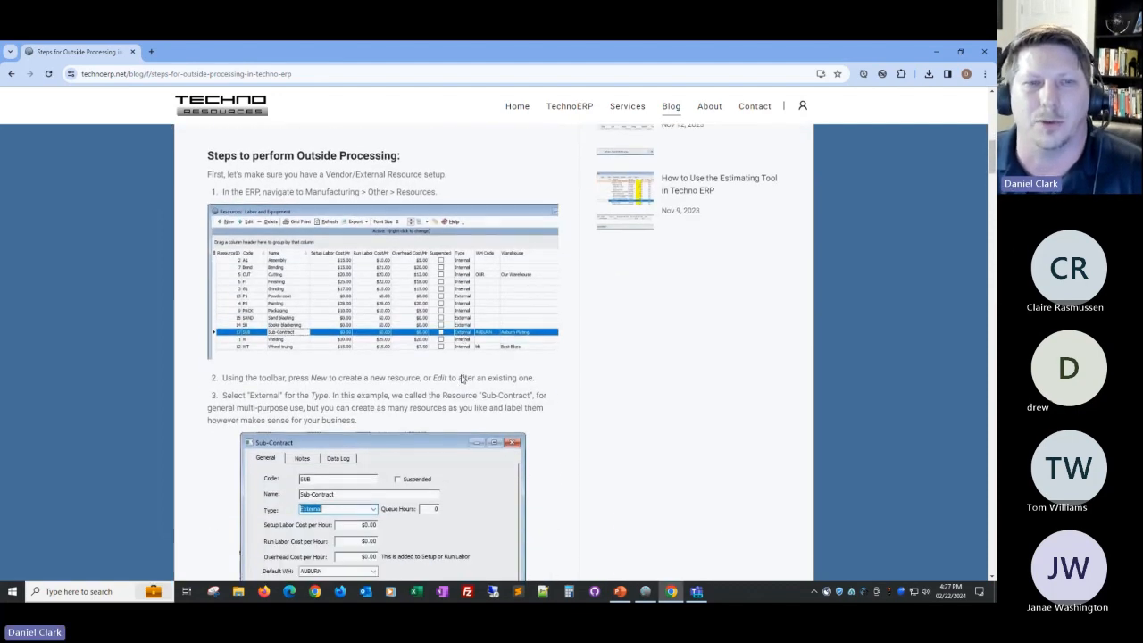
pyautogui.scroll(-4, 461, 376)
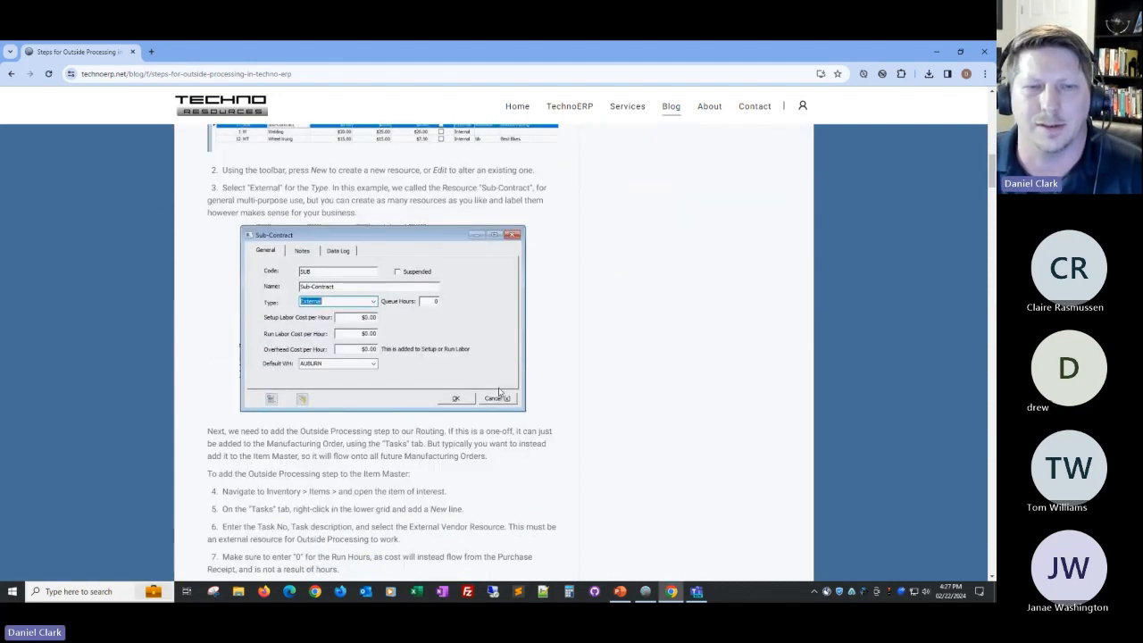
pyautogui.scroll(-6, 499, 393)
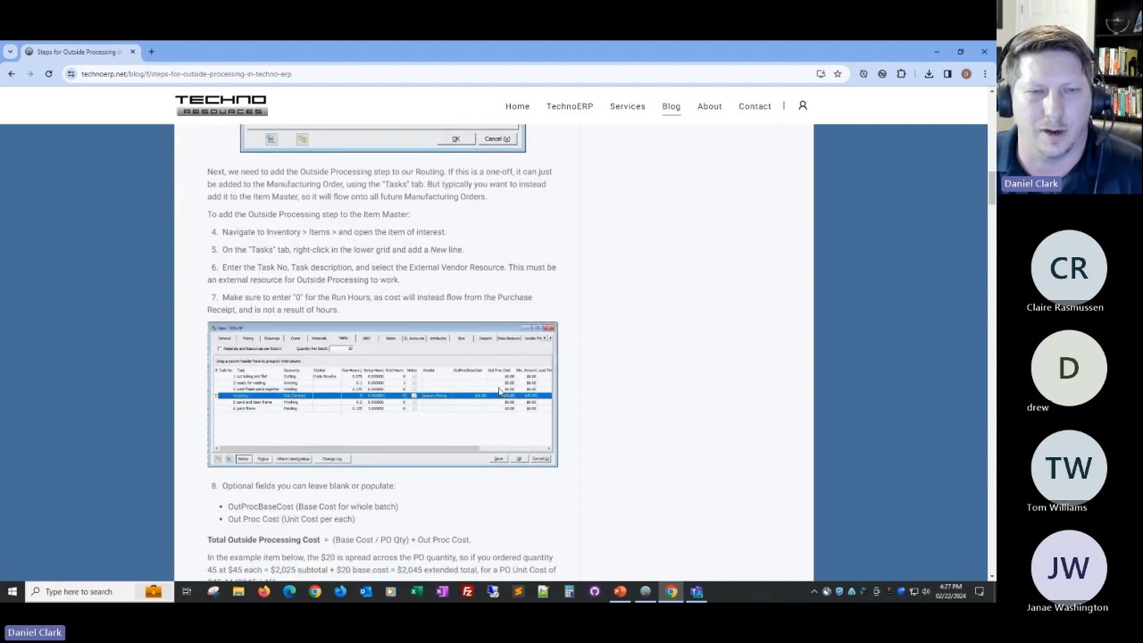
pyautogui.scroll(-3, 499, 393)
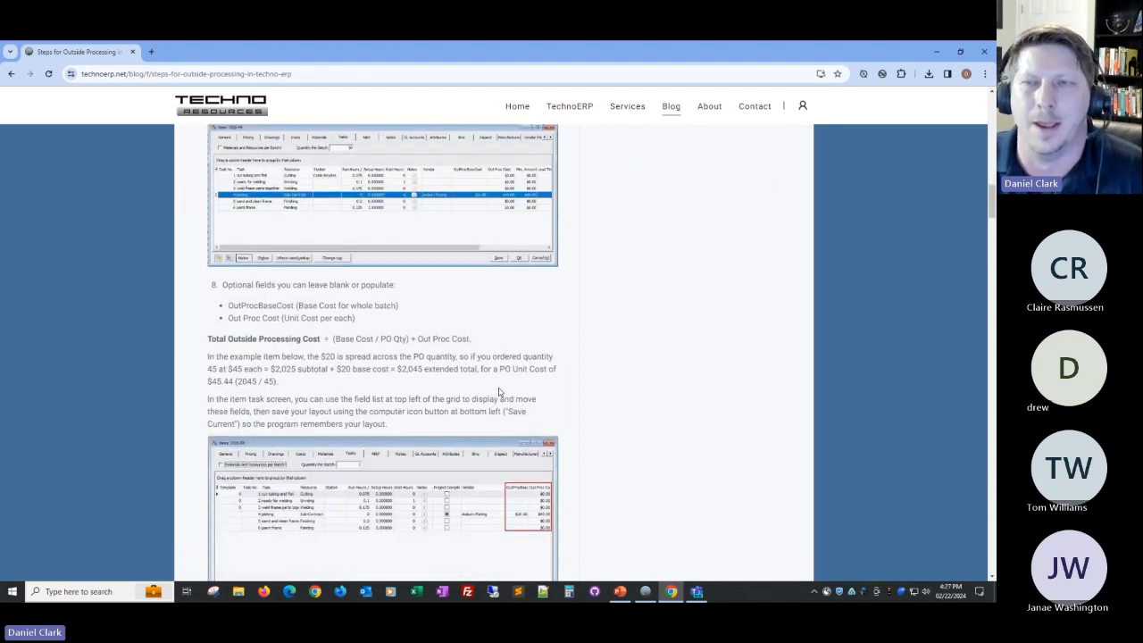
pyautogui.click(936, 51)
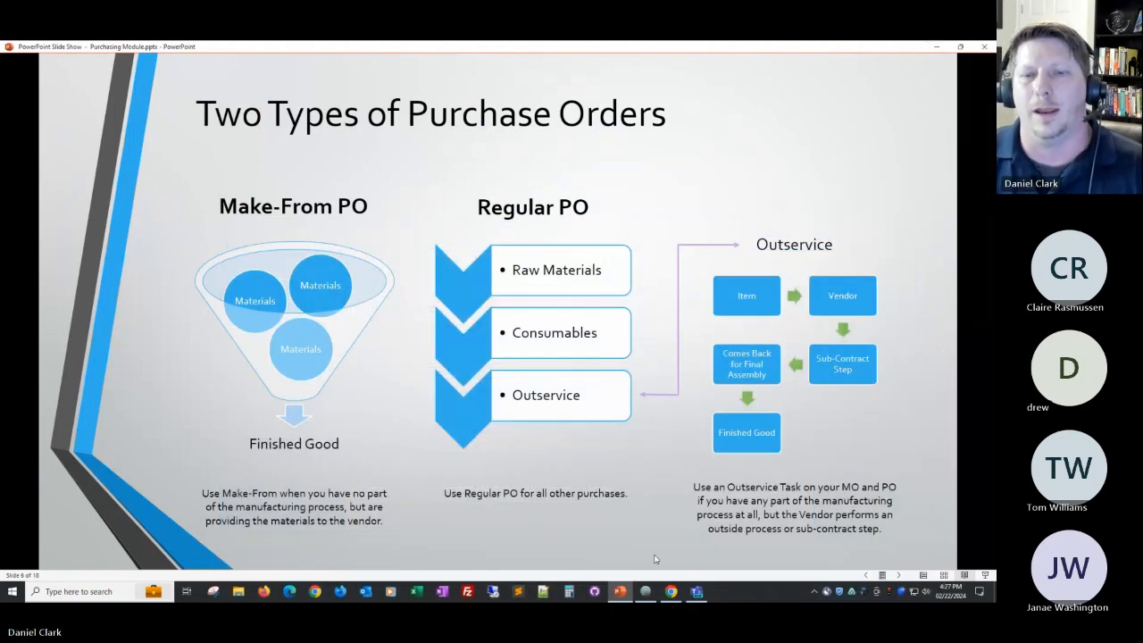
pyautogui.click(646, 592)
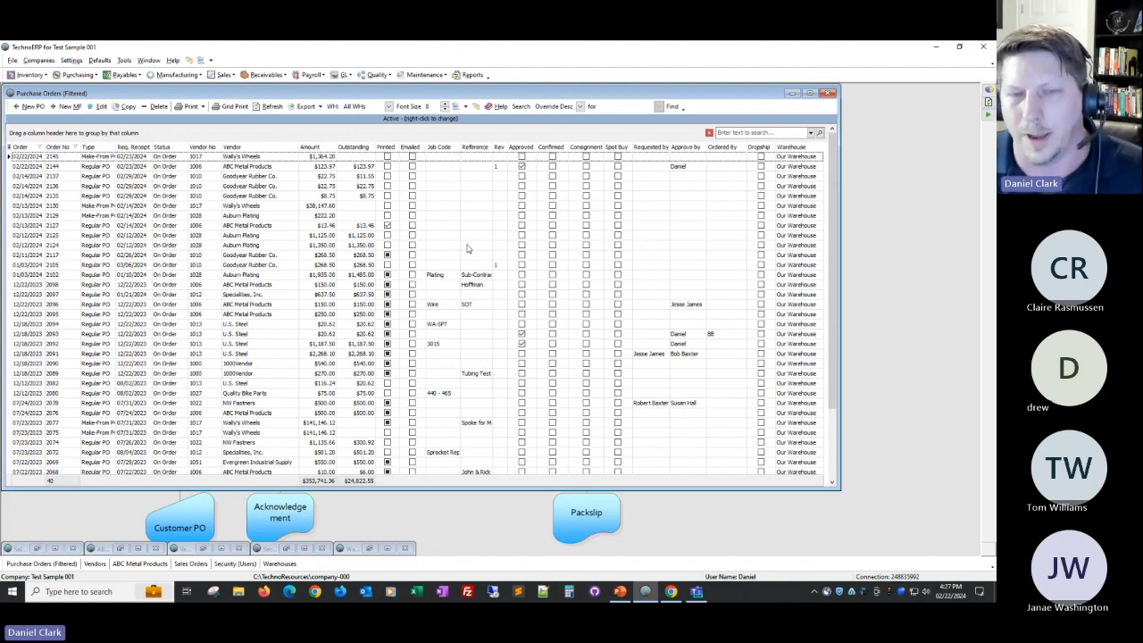
# Switch back to the article in Chrome, read through linking the purchase order line to a manufacturing order, and minimize the browser.
pyautogui.click(670, 591)
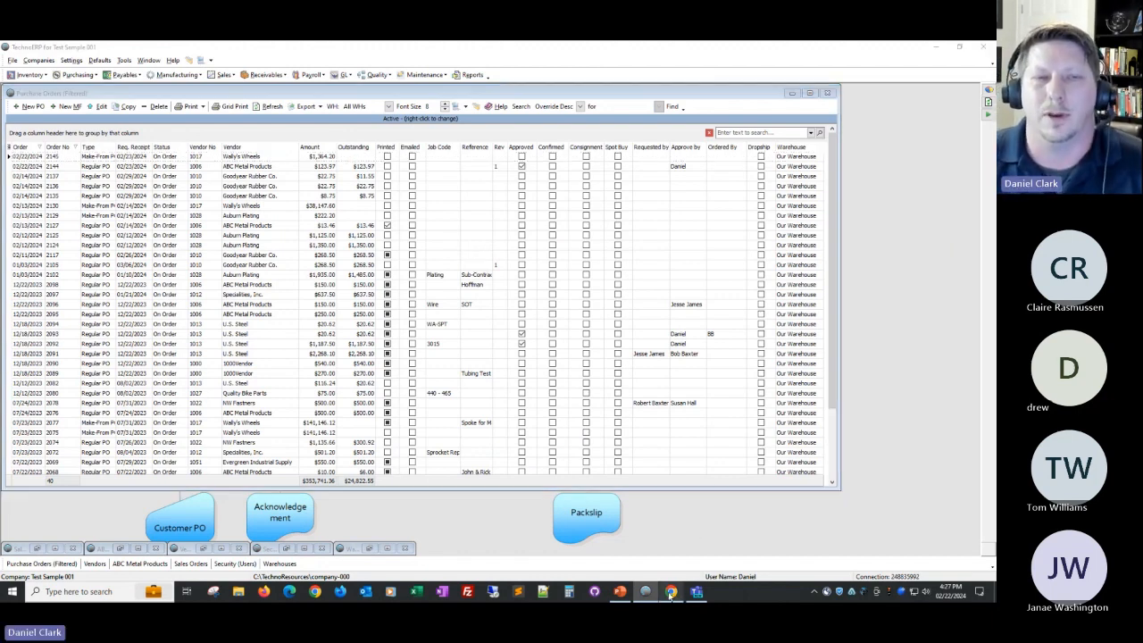
pyautogui.scroll(-3, 465, 405)
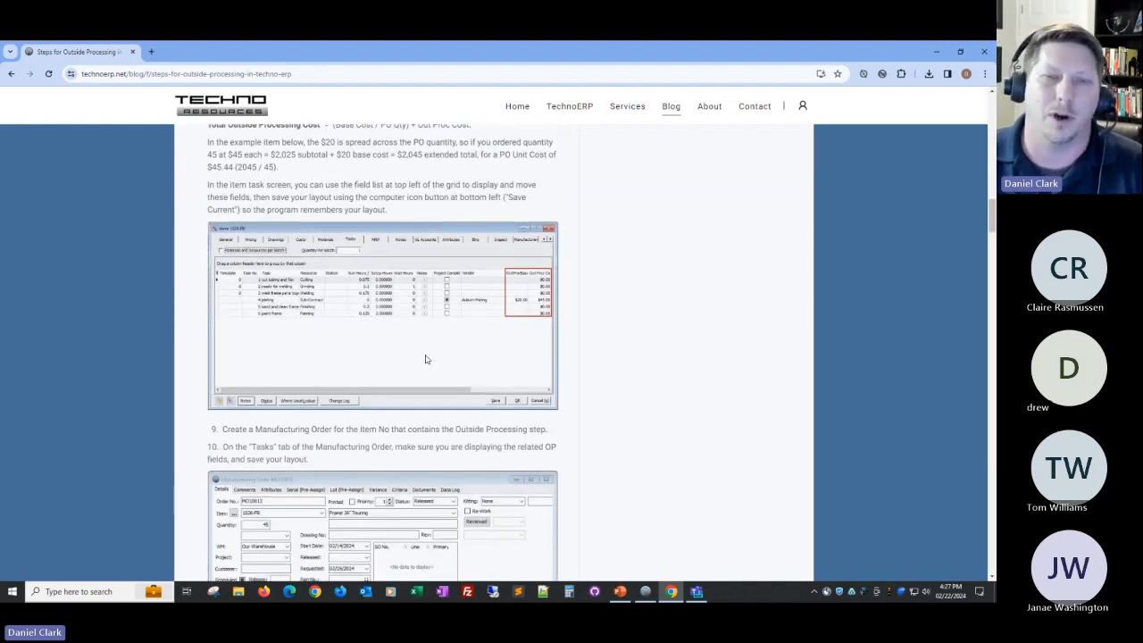
pyautogui.scroll(-3, 426, 359)
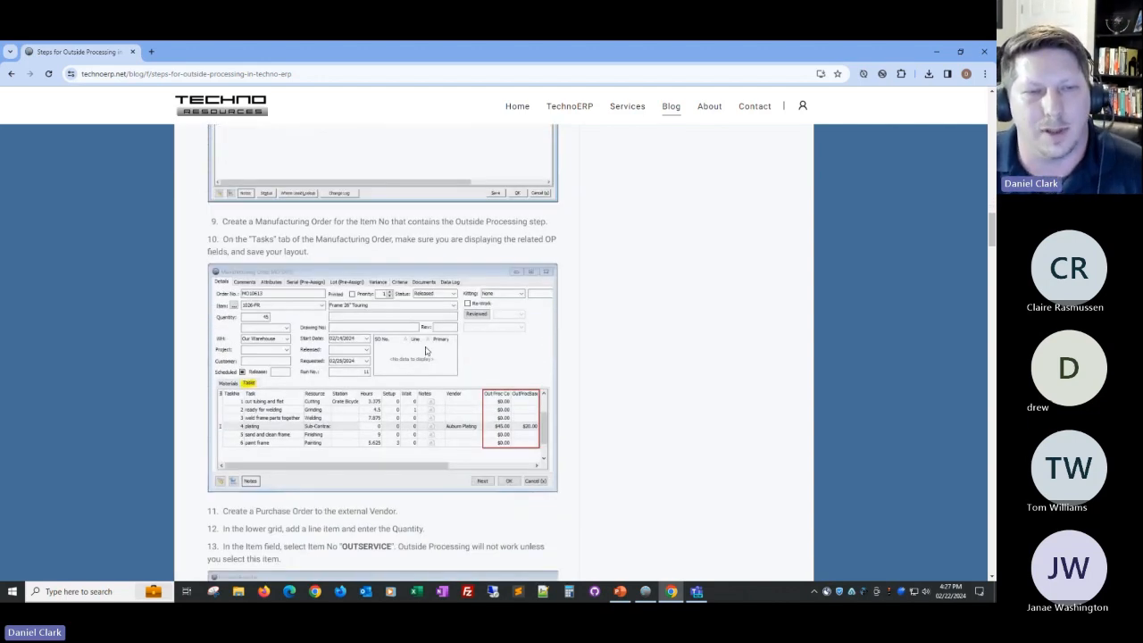
pyautogui.scroll(-3, 426, 355)
pyautogui.scroll(-4, 426, 352)
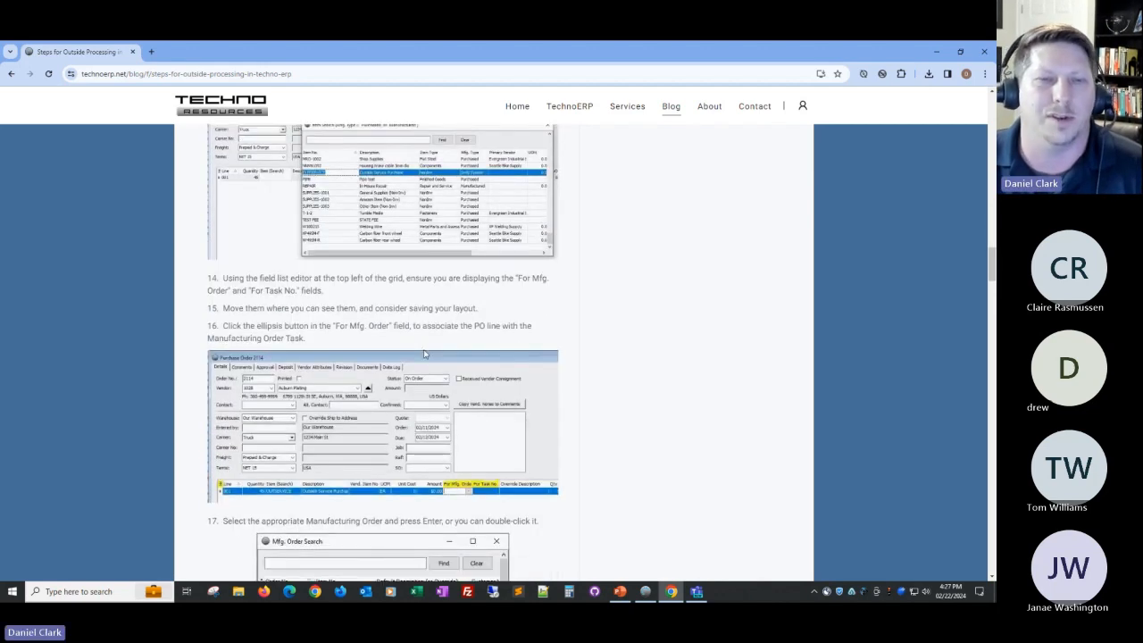
pyautogui.scroll(-1, 425, 355)
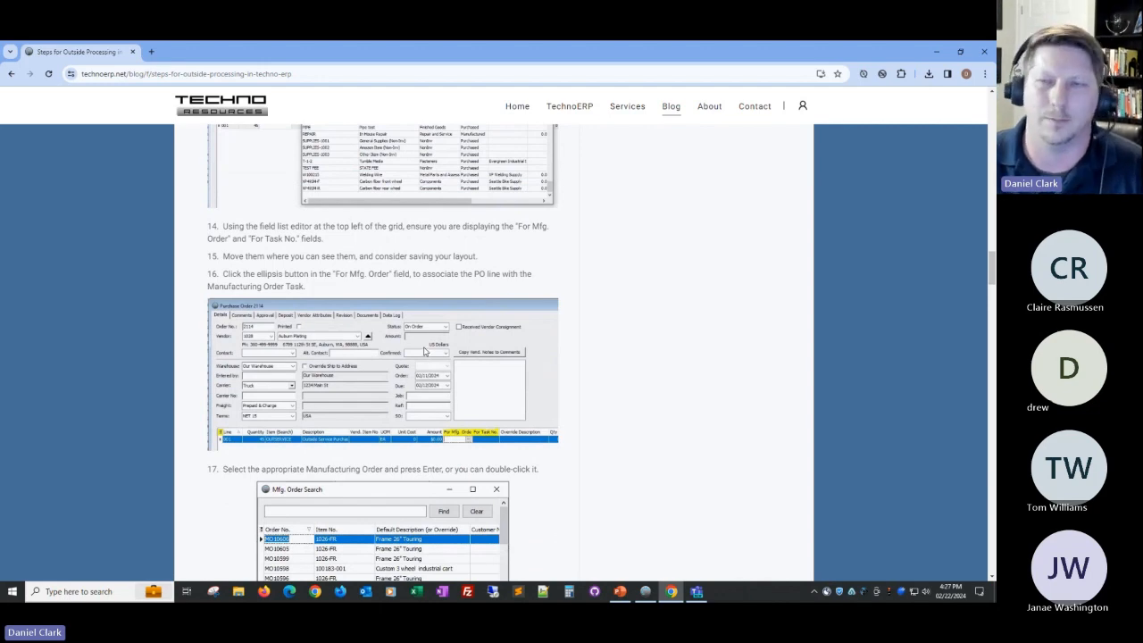
pyautogui.click(937, 54)
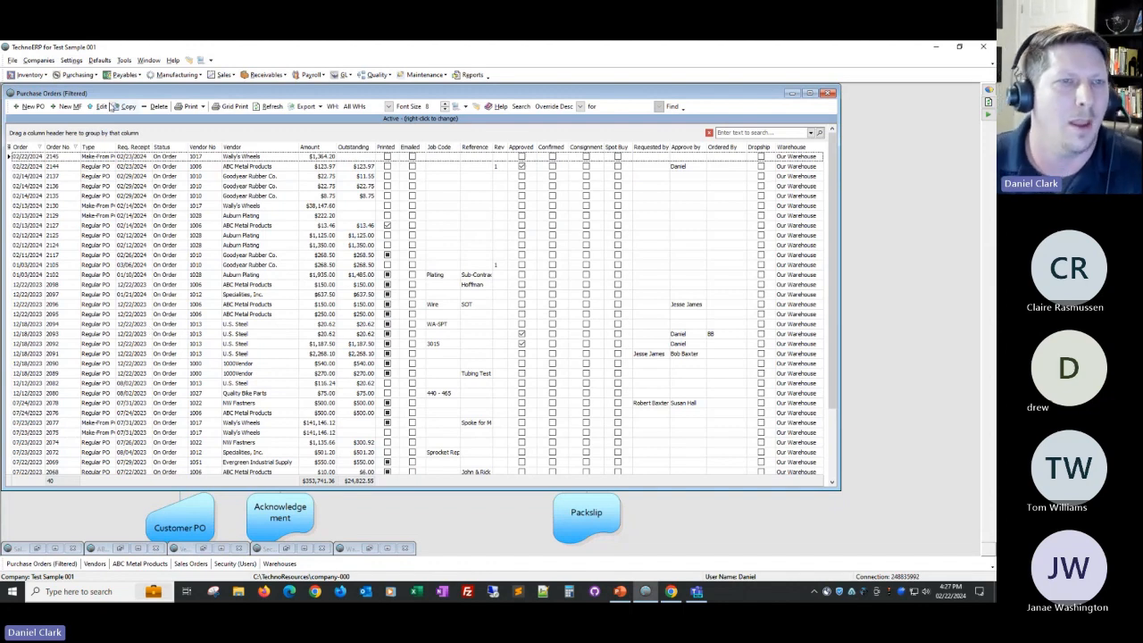
# Open the Security (Users) list and widen its window to show the Suspended and Password Valid columns.
pyautogui.click(70, 61)
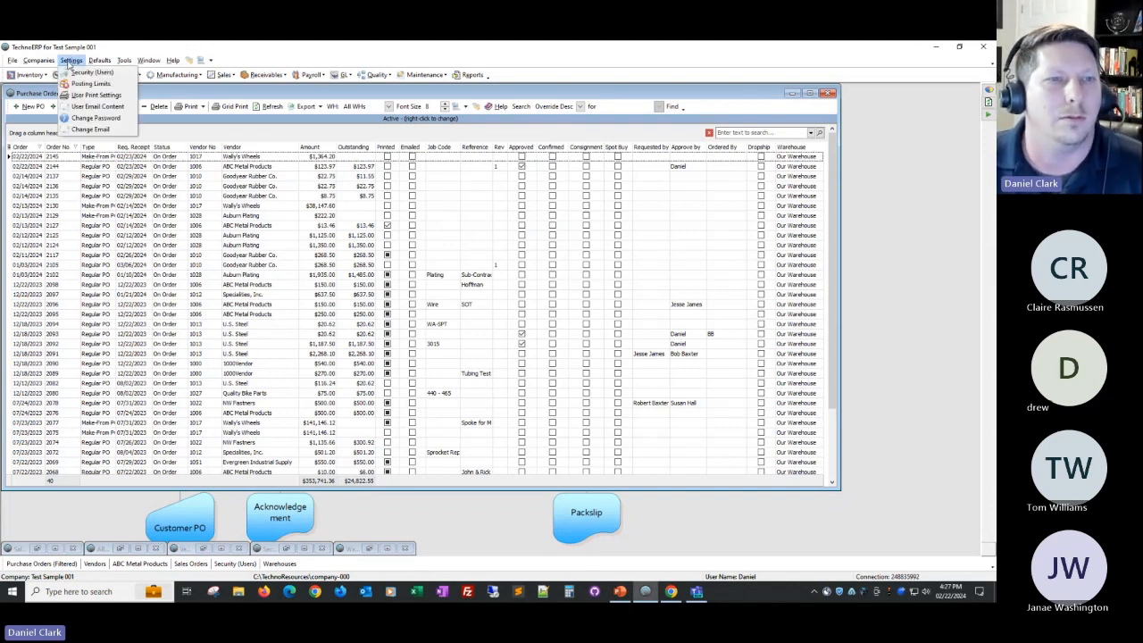
pyautogui.click(89, 71)
pyautogui.moveTo(453, 258); pyautogui.dragTo(459, 185)
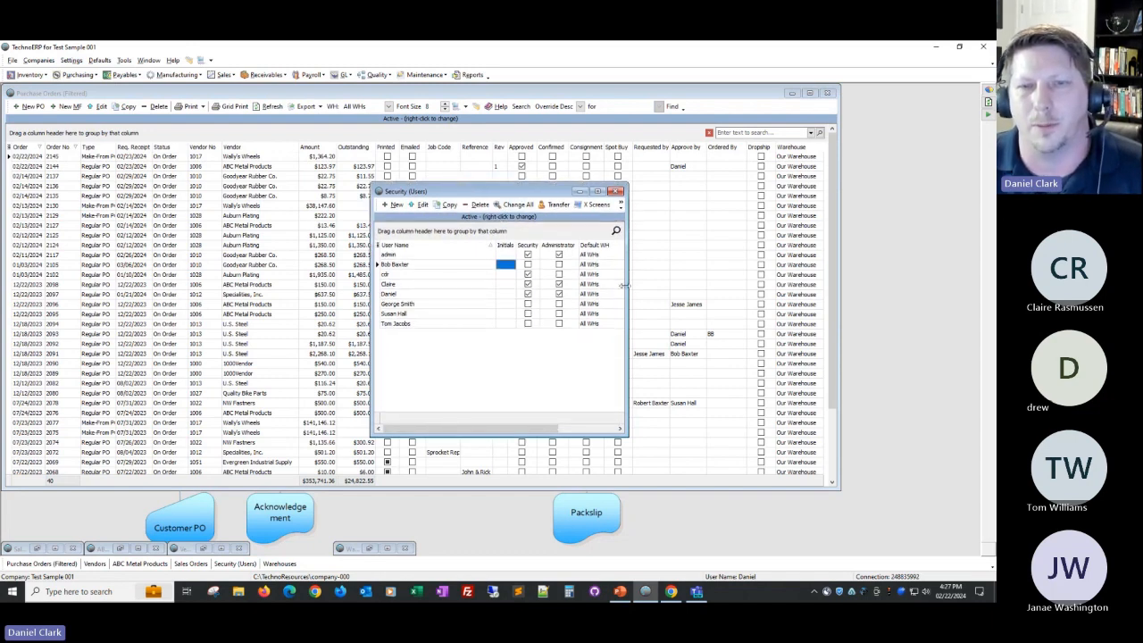
pyautogui.moveTo(624, 285); pyautogui.dragTo(721, 297)
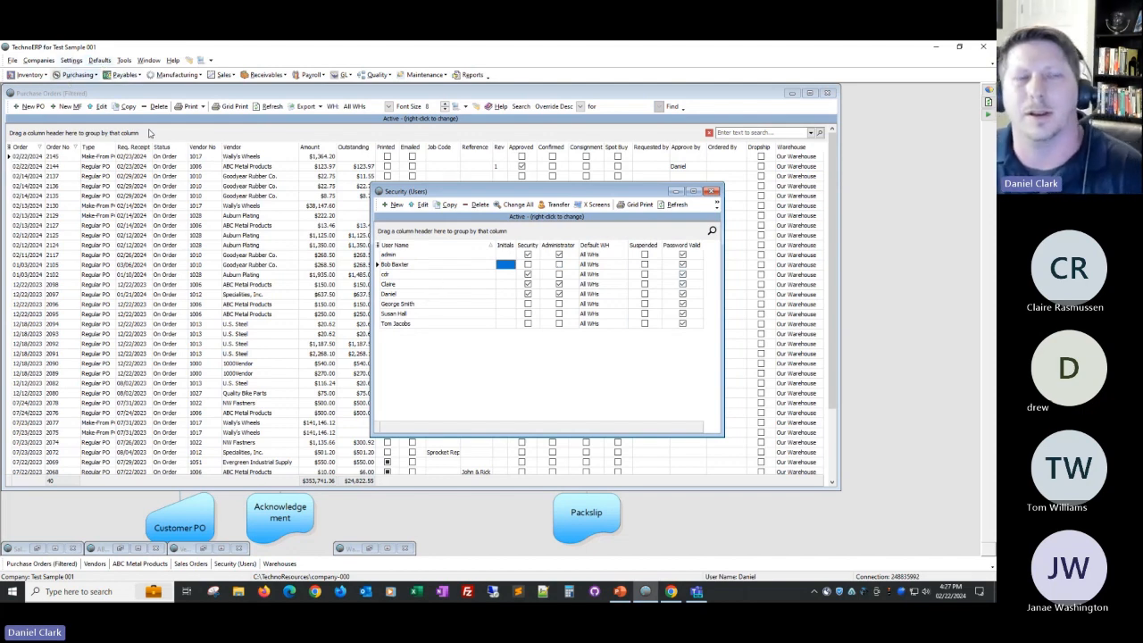
# Examine the permission levels available for PO_Requests in the signed-in user's Purchasing module access, cancel without changes and close the users list.
pyautogui.doubleClick(409, 295)
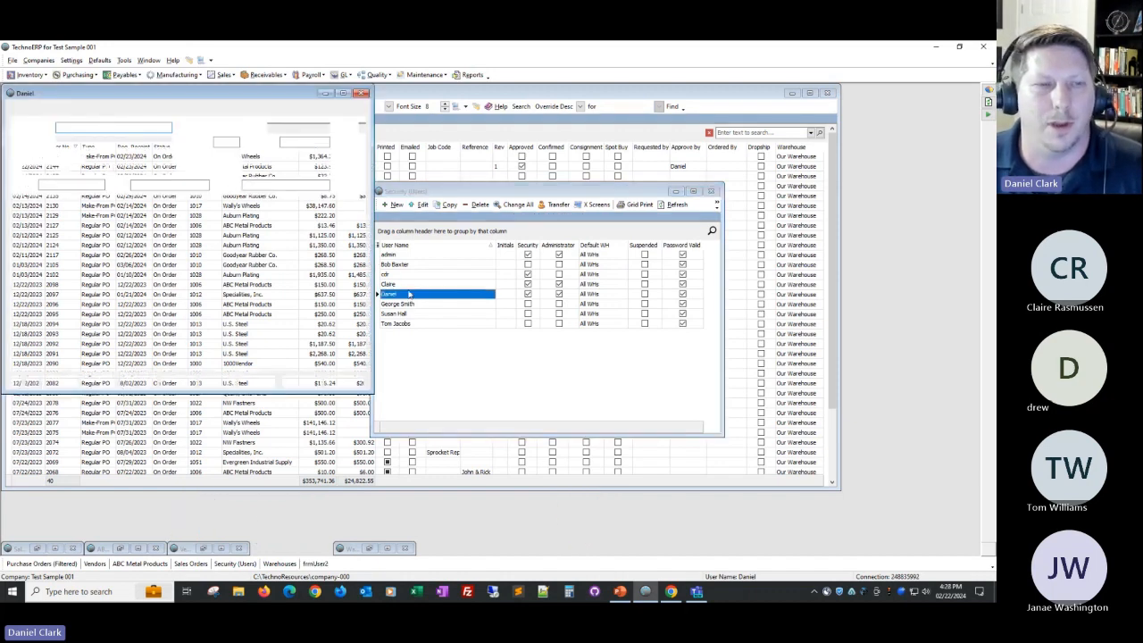
pyautogui.moveTo(368, 280); pyautogui.dragTo(366, 246)
pyautogui.click(14, 266)
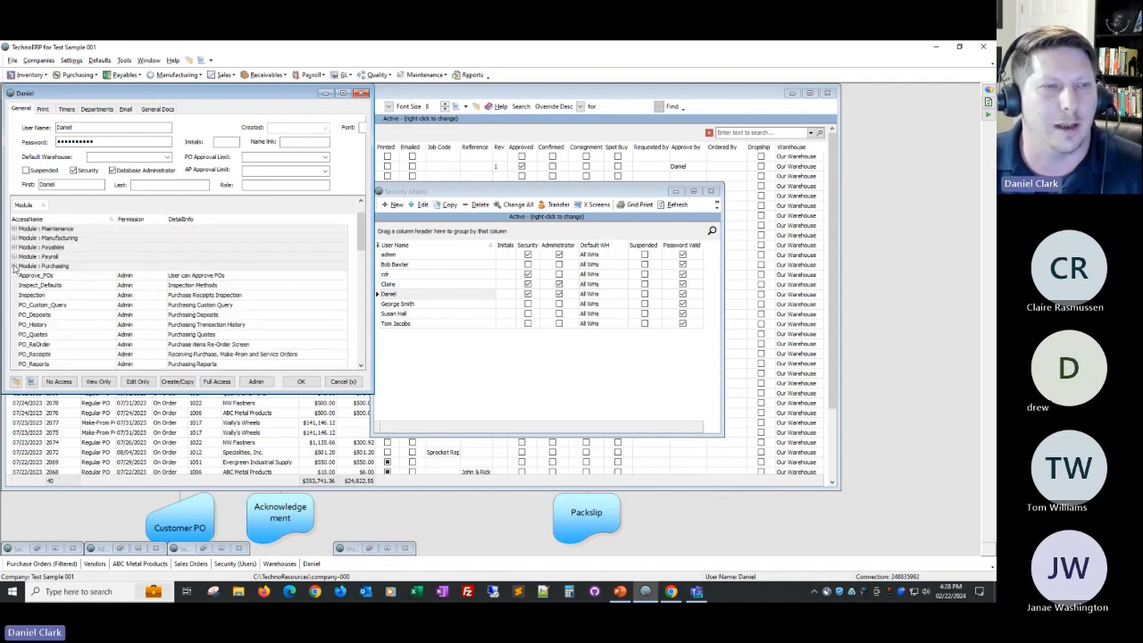
pyautogui.click(32, 266)
pyautogui.scroll(-3, 52, 288)
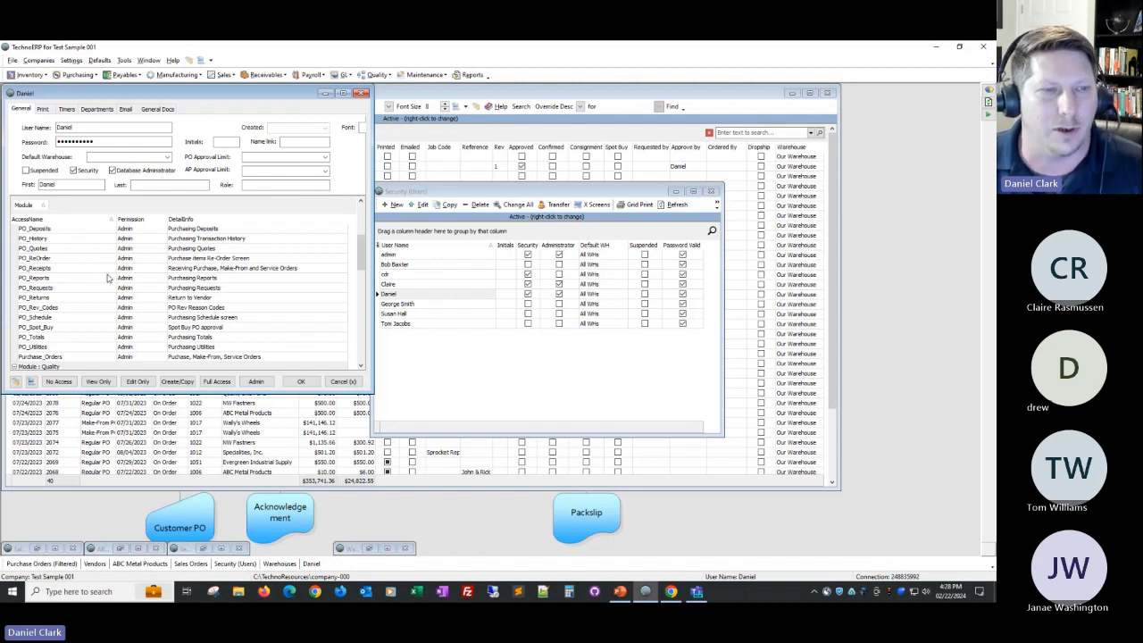
pyautogui.click(134, 288)
pyautogui.click(161, 288)
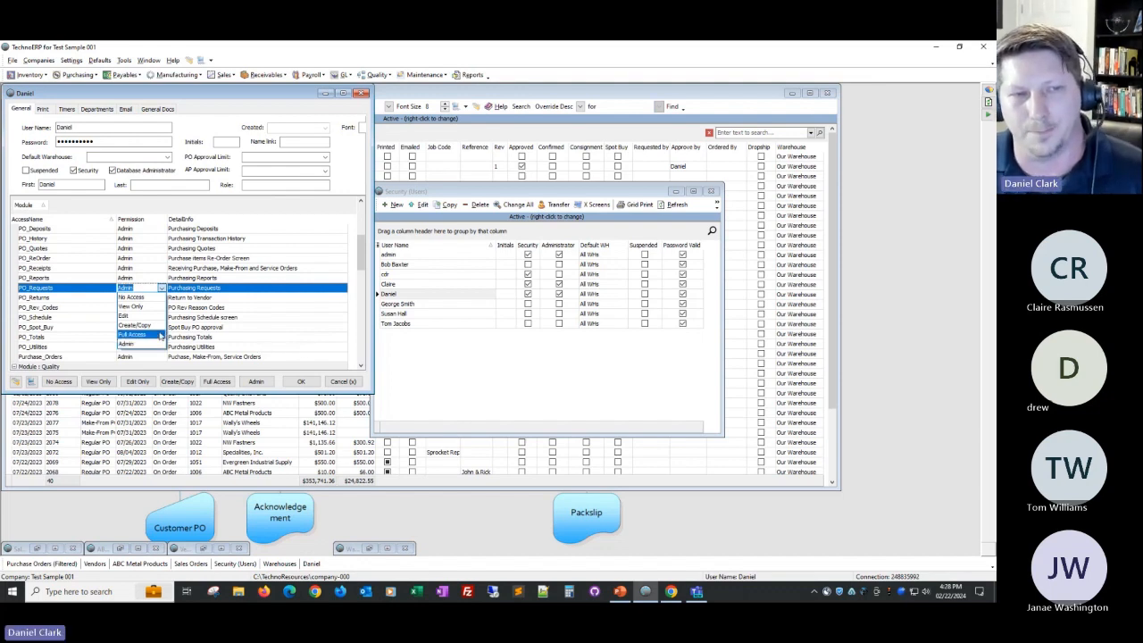
pyautogui.click(345, 382)
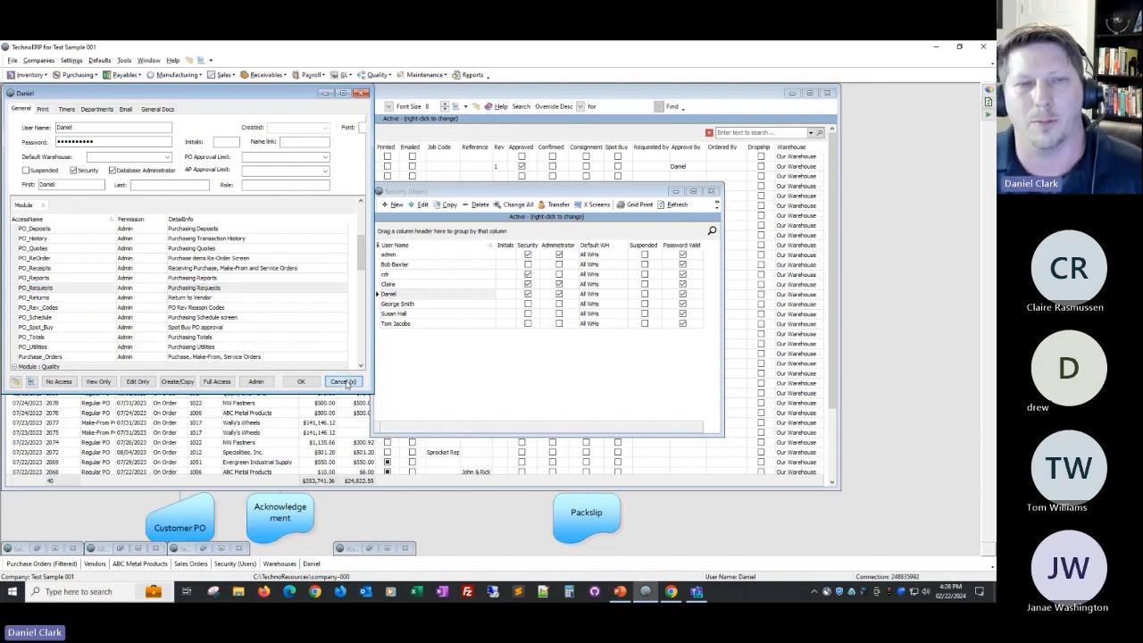
pyautogui.click(711, 192)
# Open the list of purchase requests from the purchasing module.
pyautogui.click(79, 75)
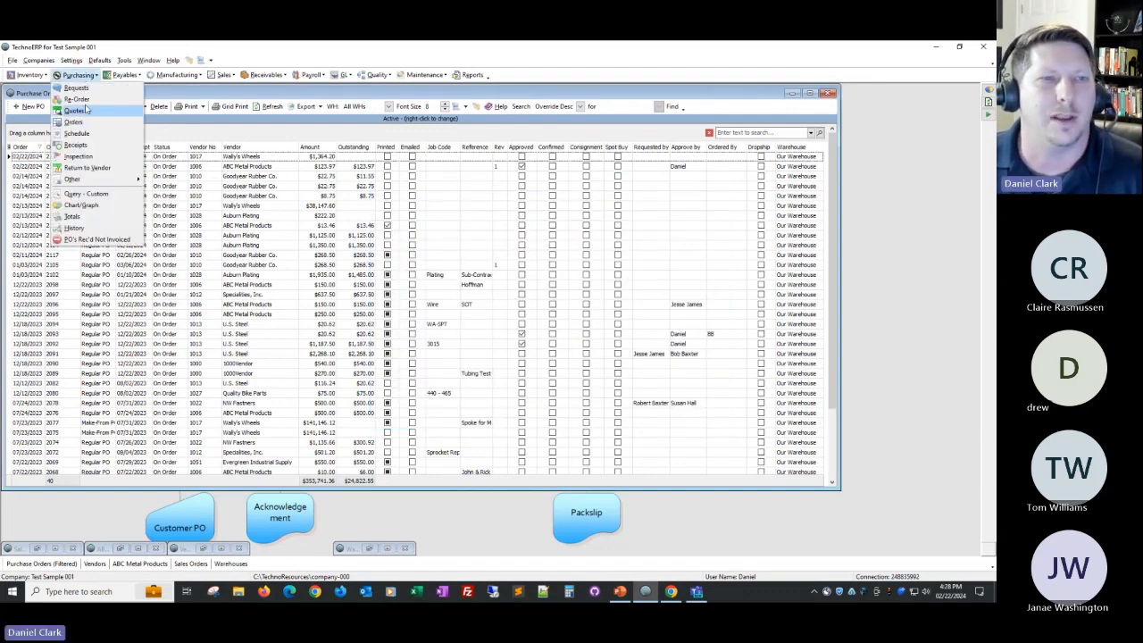
pyautogui.click(87, 89)
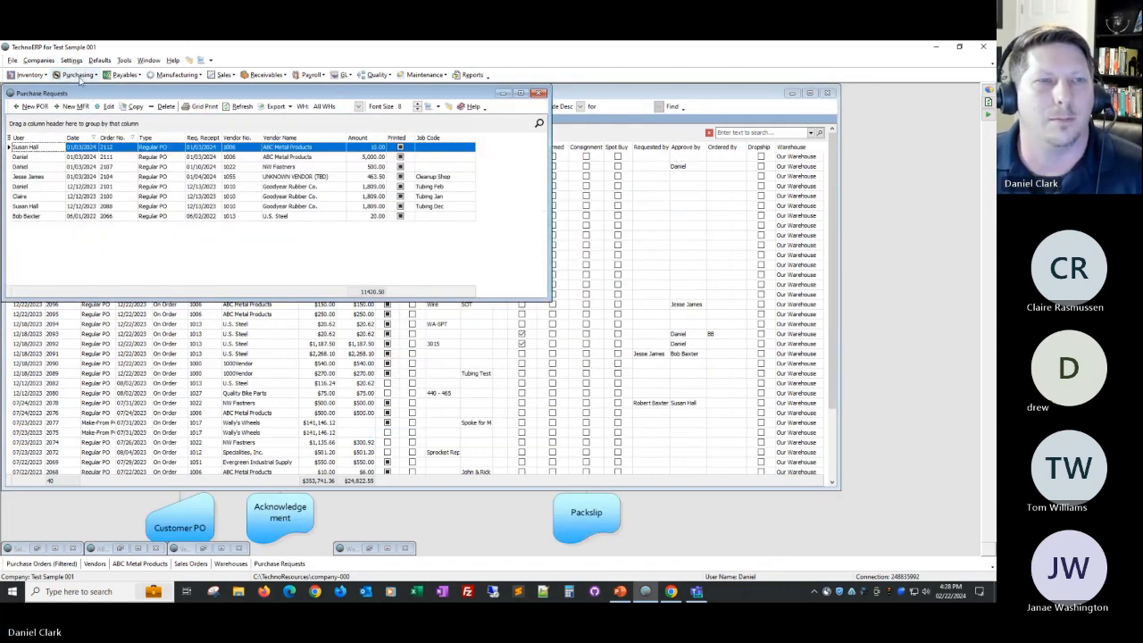
# Open the purchase quotes list, and examine the status choices of the top ABC Metal Products purchase request, cancelling without changes.
pyautogui.click(78, 75)
pyautogui.click(82, 98)
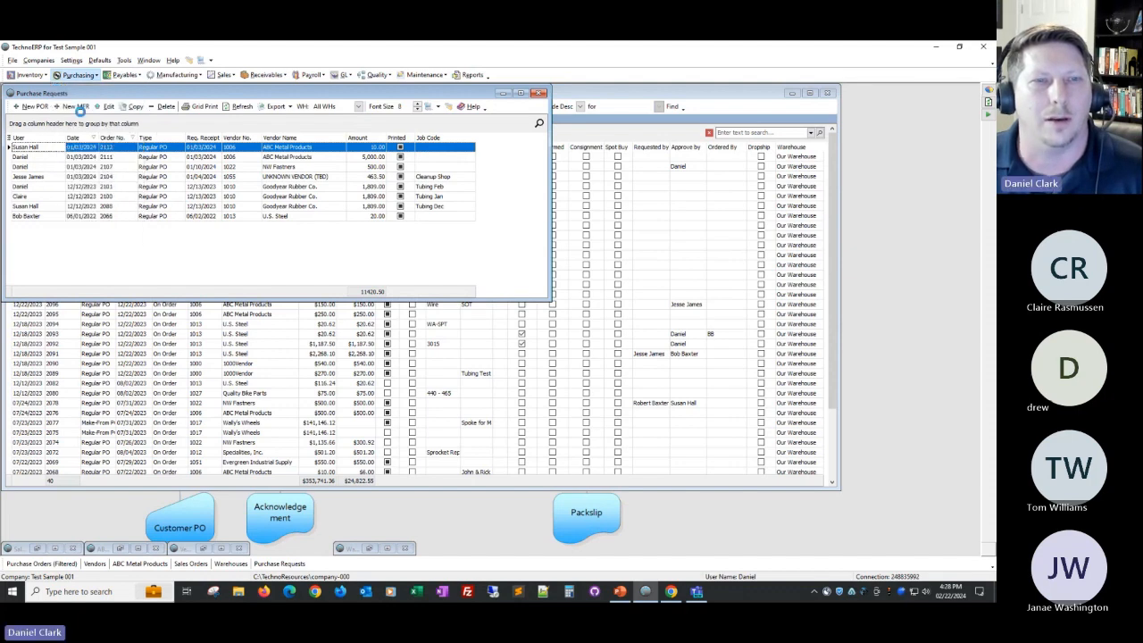
pyautogui.doubleClick(272, 152)
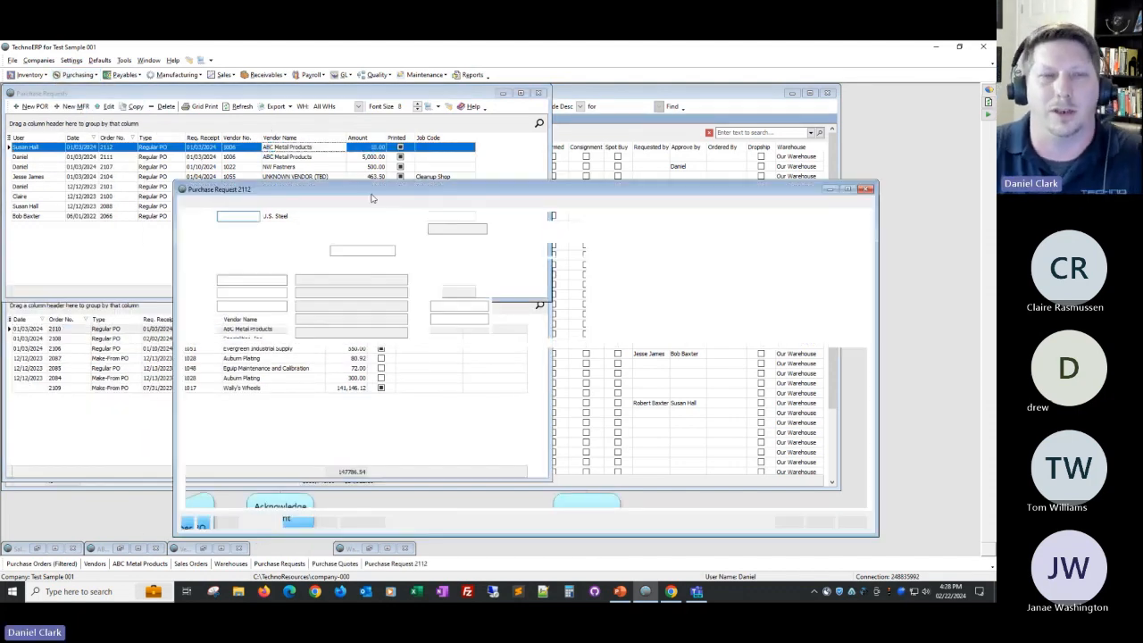
pyautogui.click(482, 217)
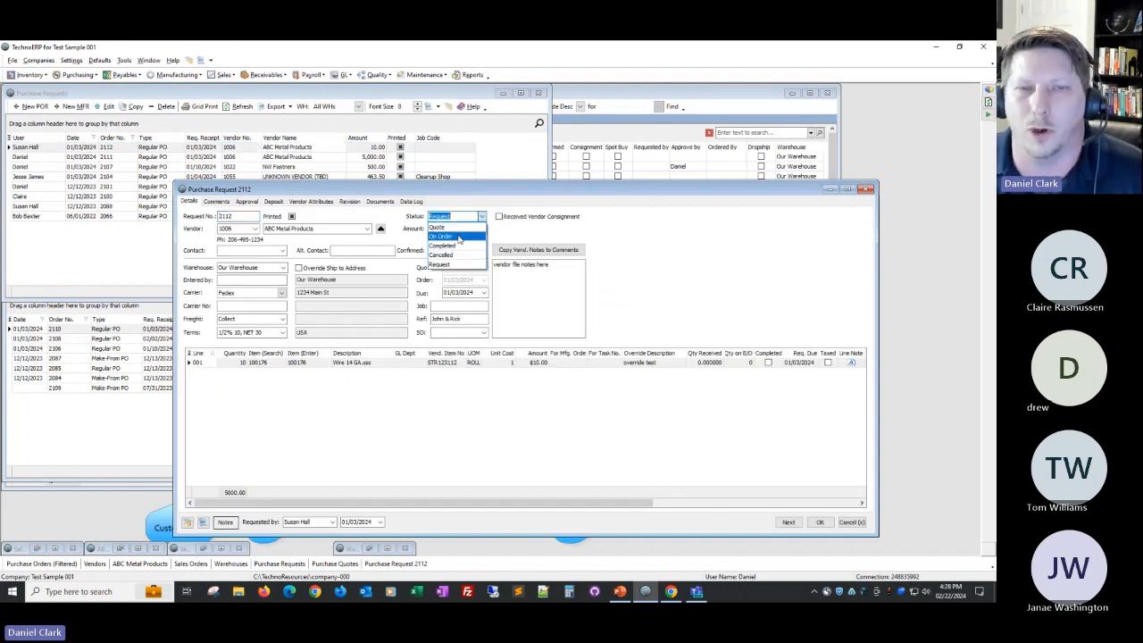
pyautogui.click(851, 522)
# Examine the change to 'On Order' action for the ABC Metal Products purchase quote and cancel its Convert to Order dialog.
pyautogui.click(348, 429)
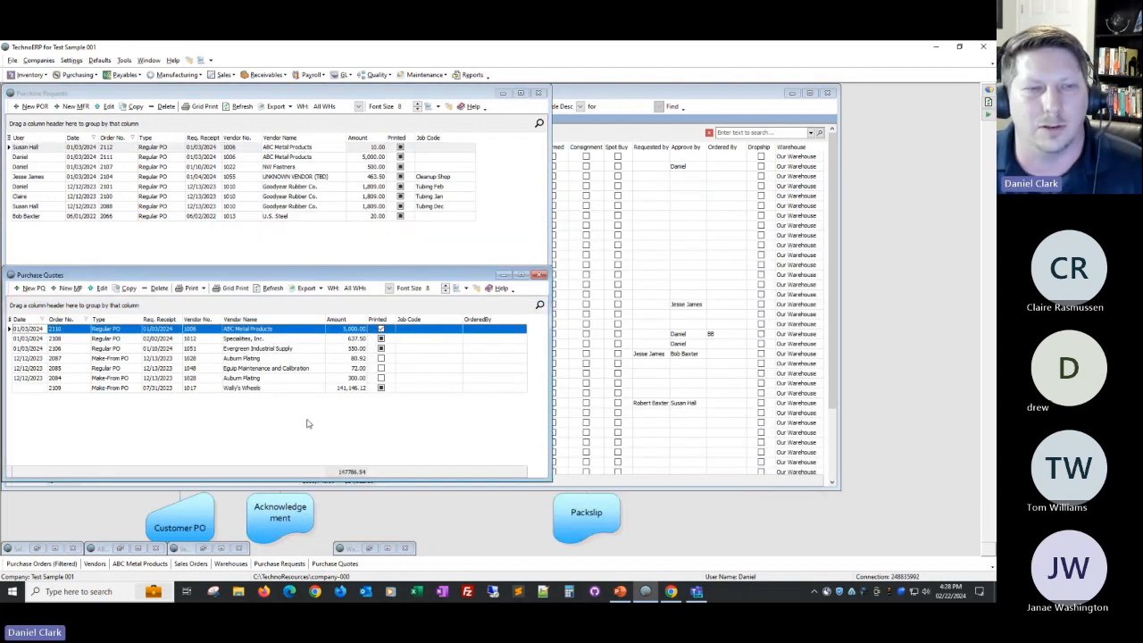
pyautogui.rightClick(265, 336)
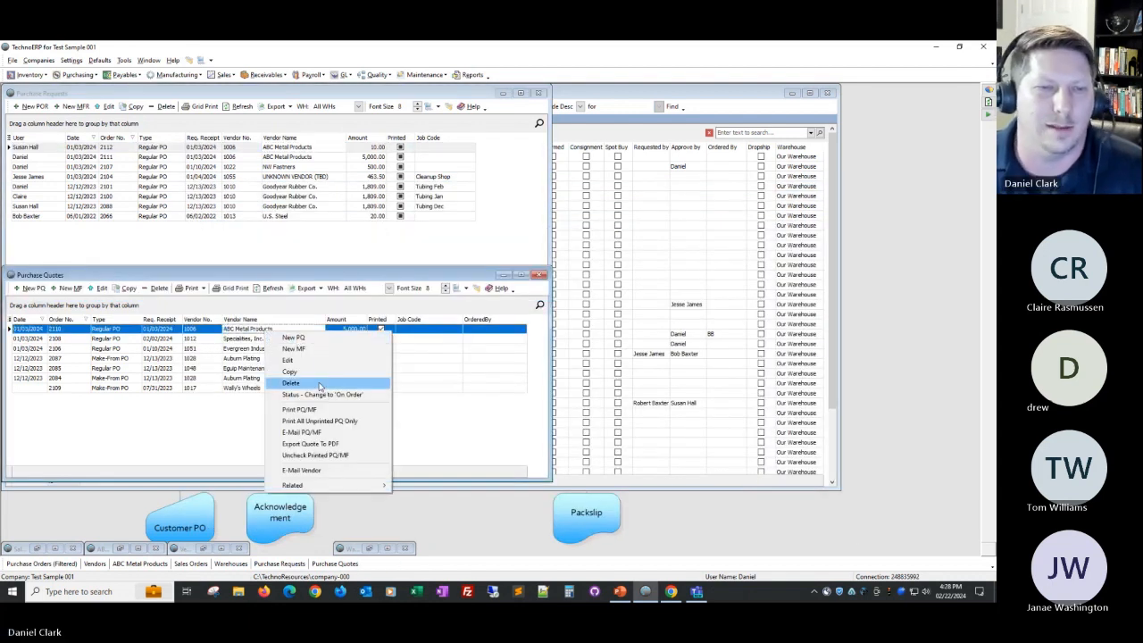
pyautogui.click(318, 396)
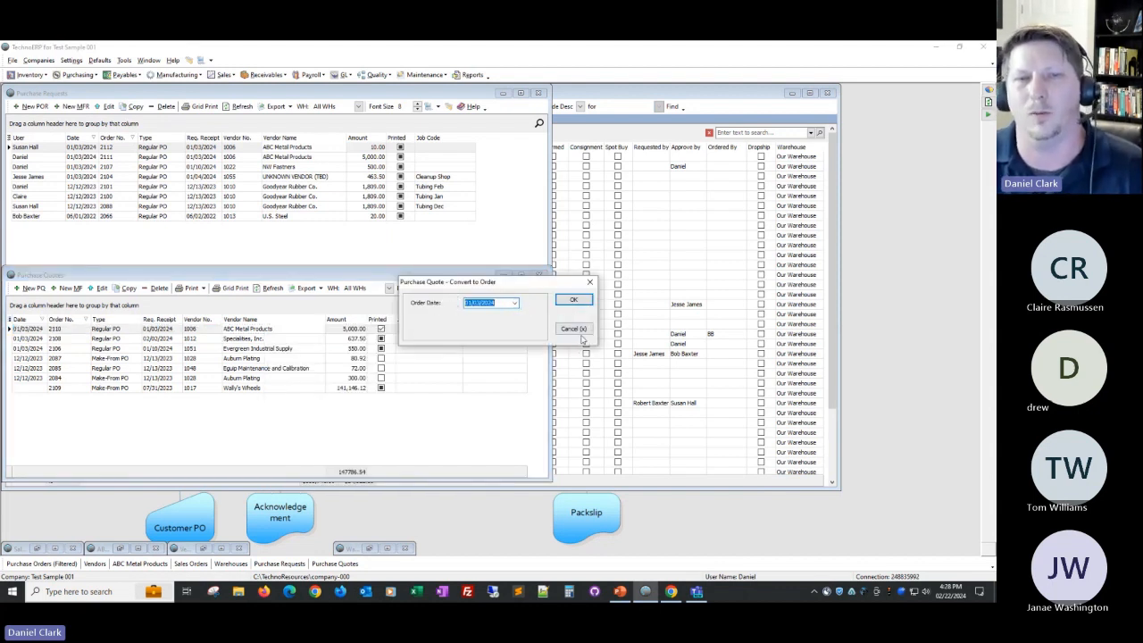
pyautogui.click(582, 333)
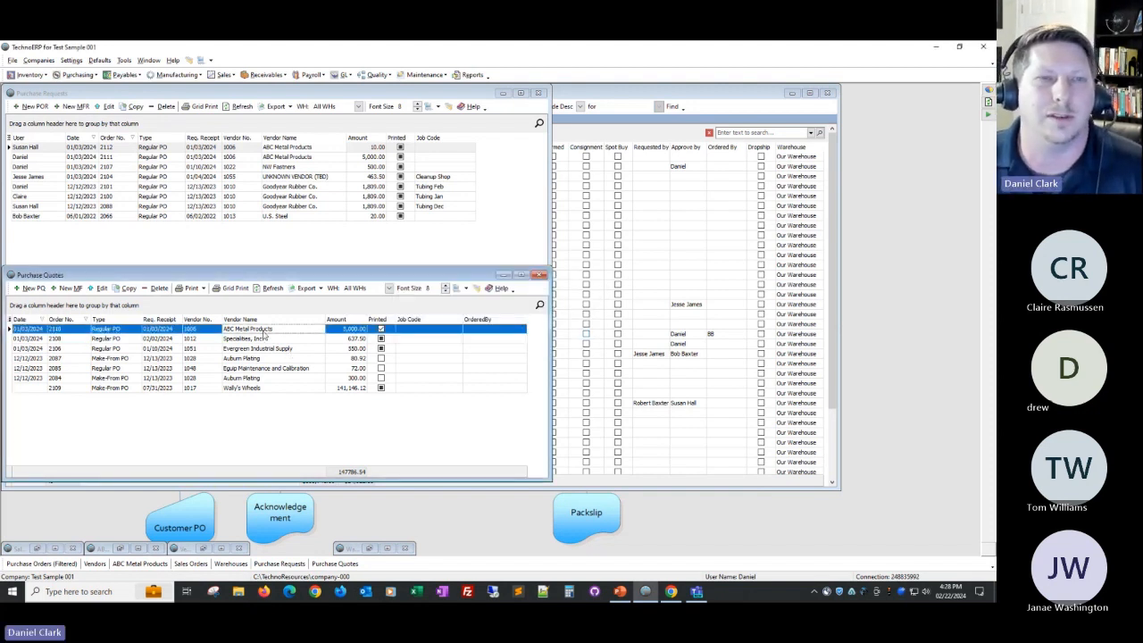
# Review the On Order entries in the purchase orders list, and return to the purchase requests and purchase quotes lists.
pyautogui.click(614, 106)
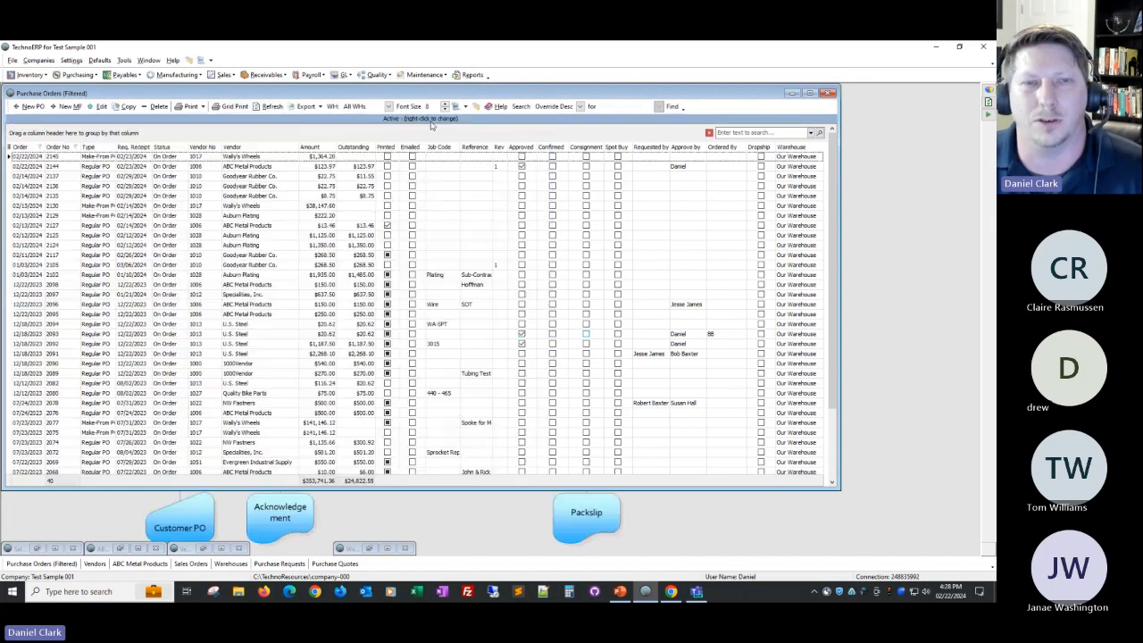
pyautogui.scroll(-3, 228, 307)
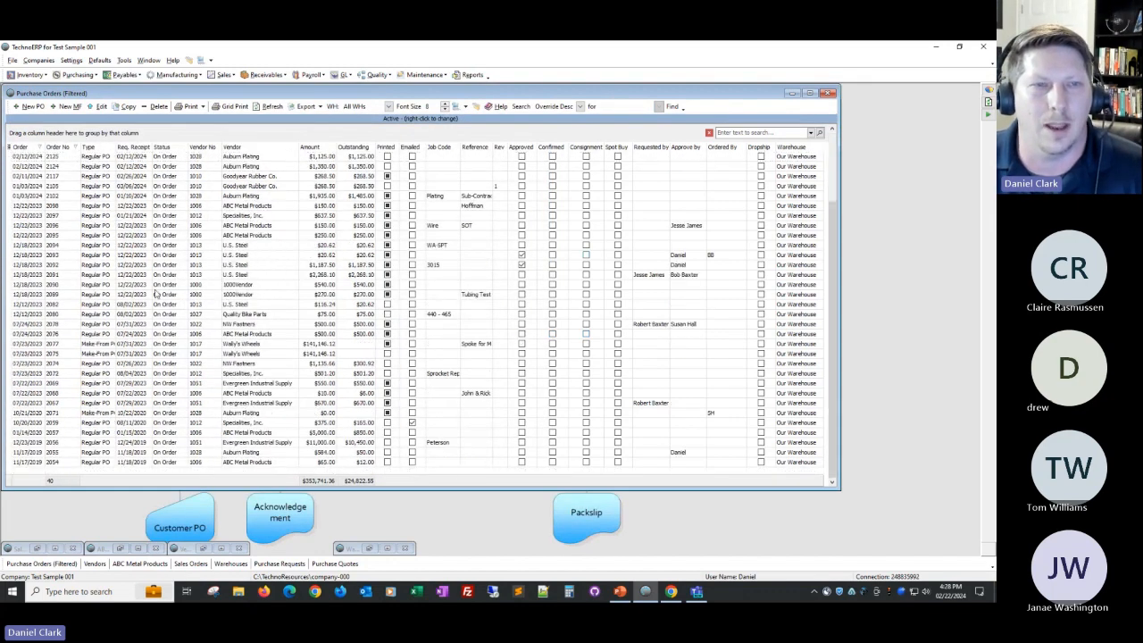
pyautogui.click(159, 284)
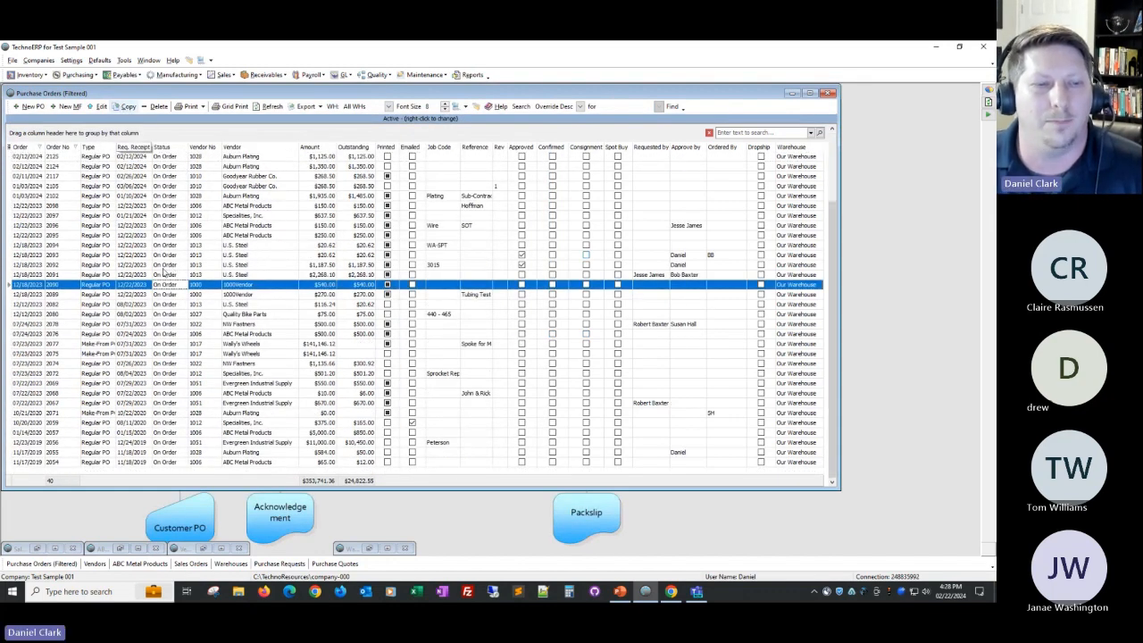
pyautogui.click(280, 564)
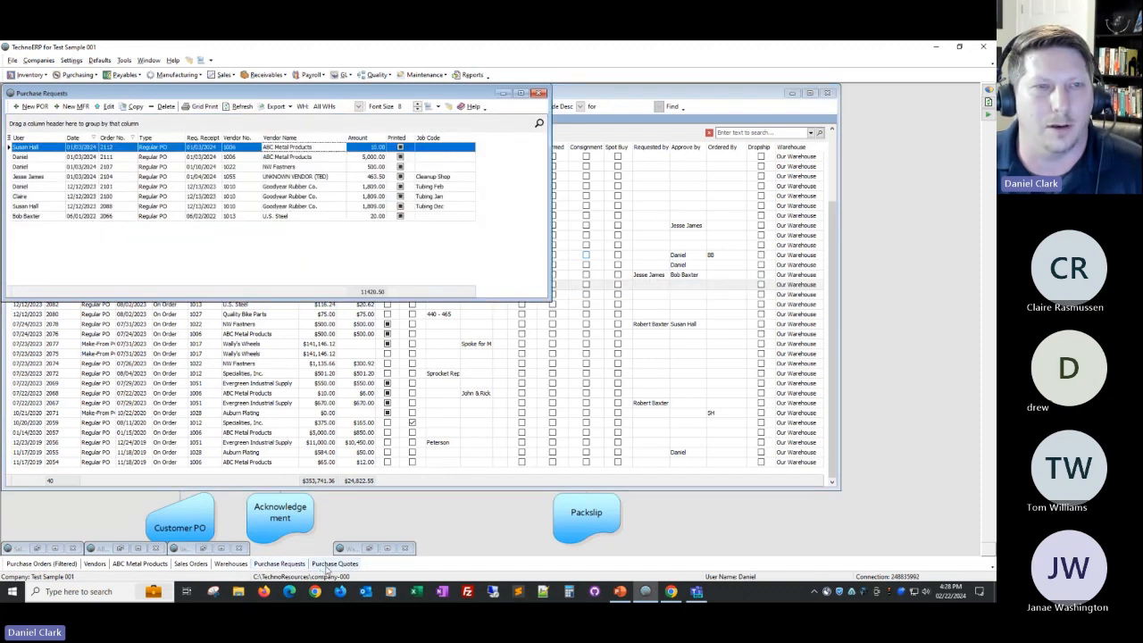
pyautogui.click(331, 565)
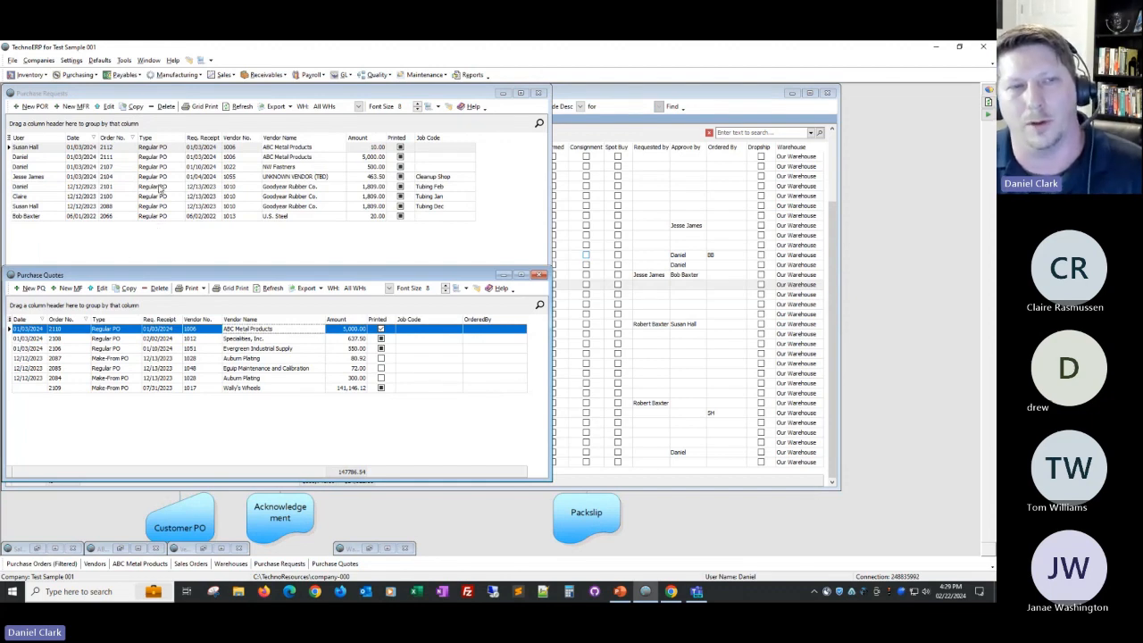
# Open the ABC Metal Products purchase quote, examine its available statuses, and close it with the status left at Quote.
pyautogui.click(150, 329)
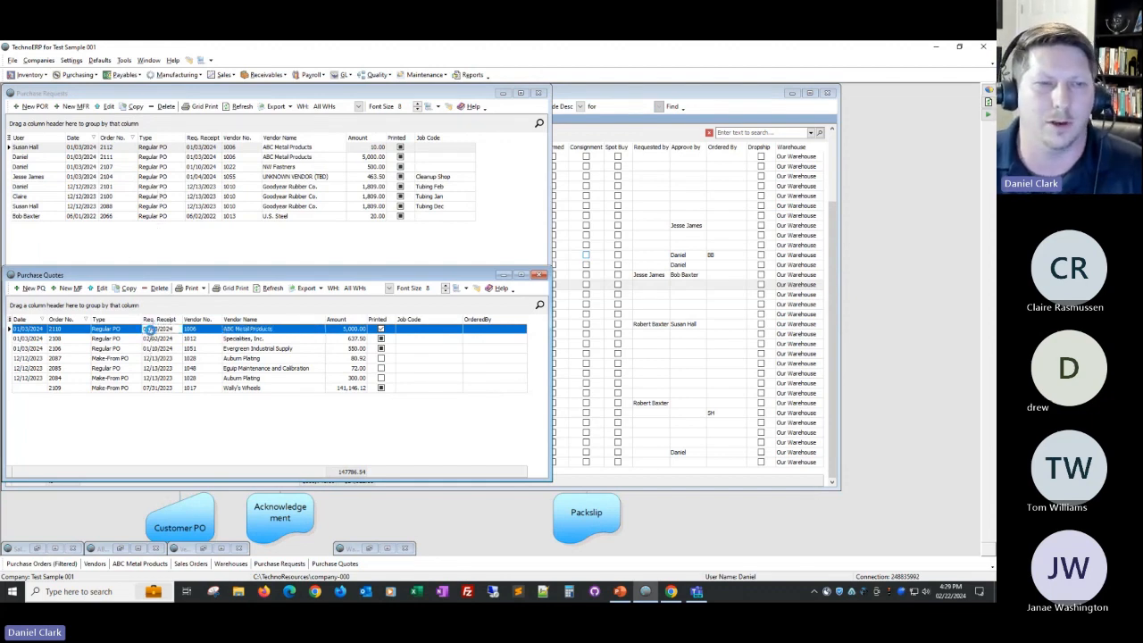
pyautogui.doubleClick(150, 330)
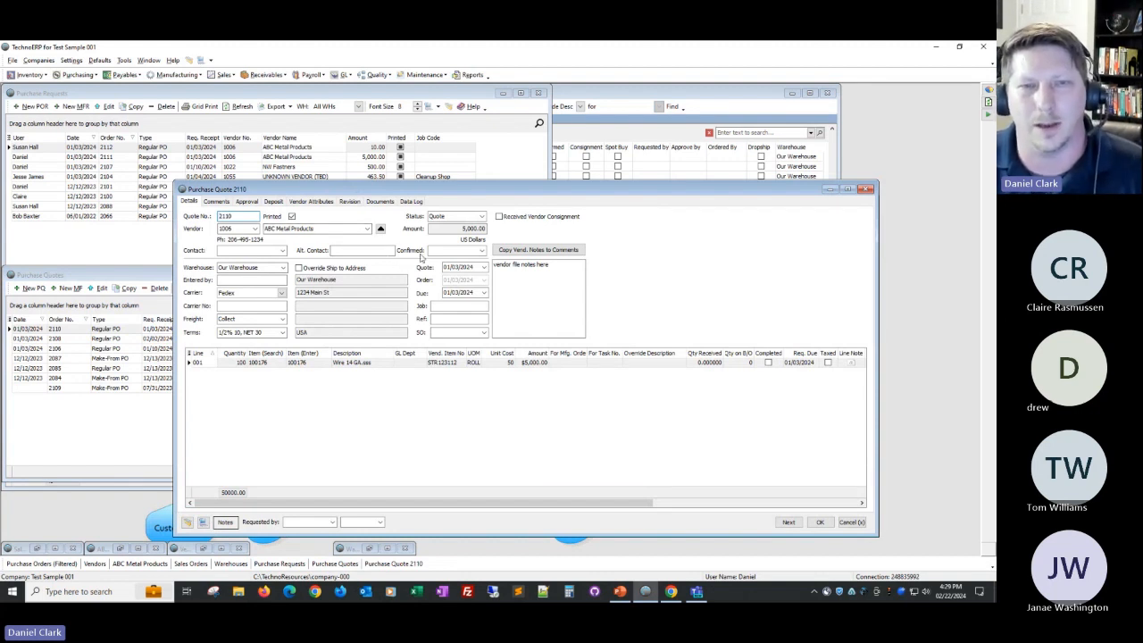
pyautogui.click(482, 217)
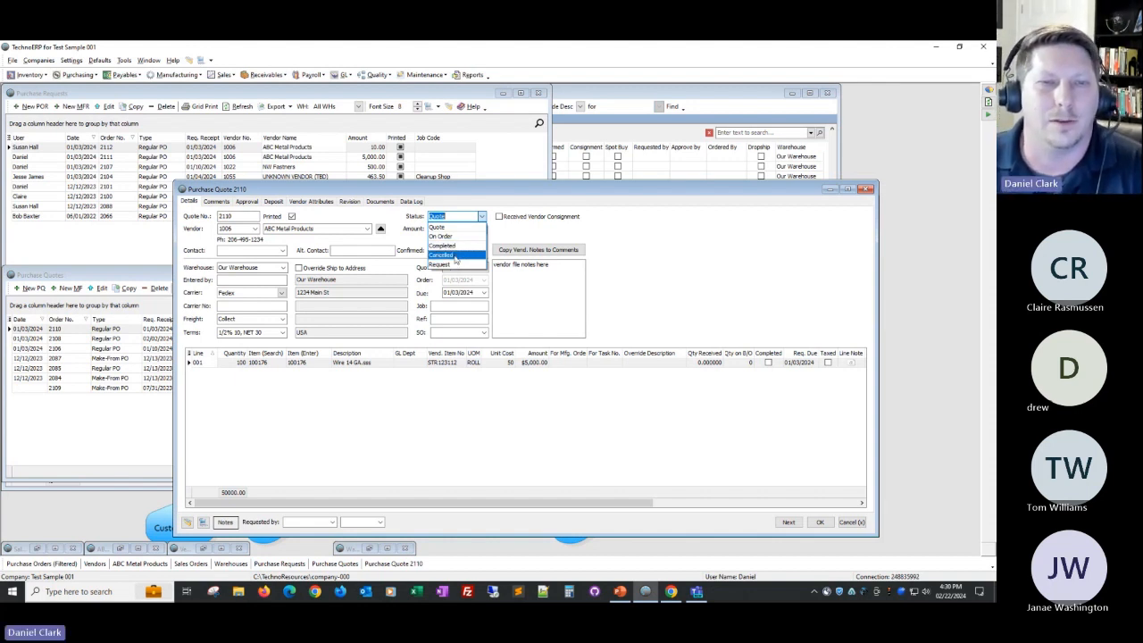
pyautogui.click(820, 523)
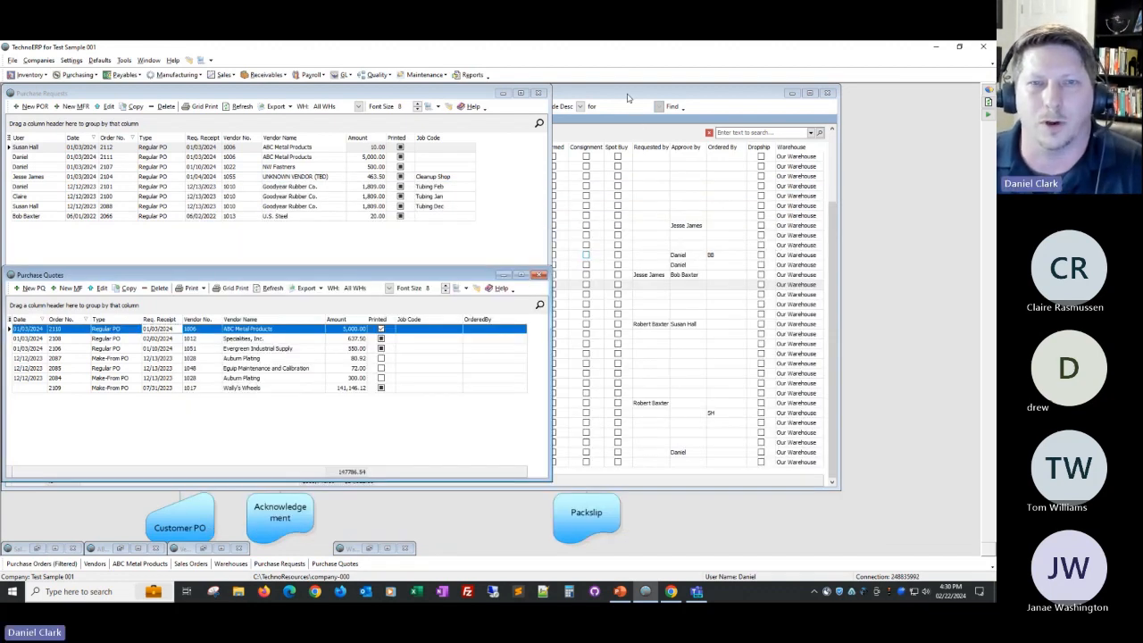
# Return to the purchase orders list and change its filter to Load All.
pyautogui.click(628, 99)
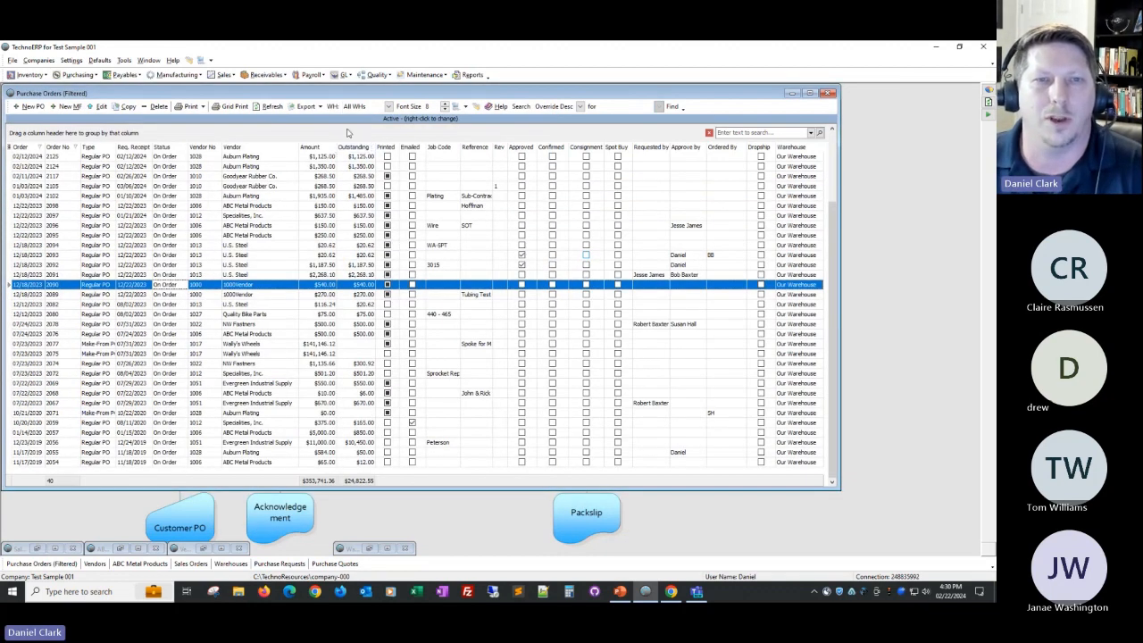
pyautogui.rightClick(363, 120)
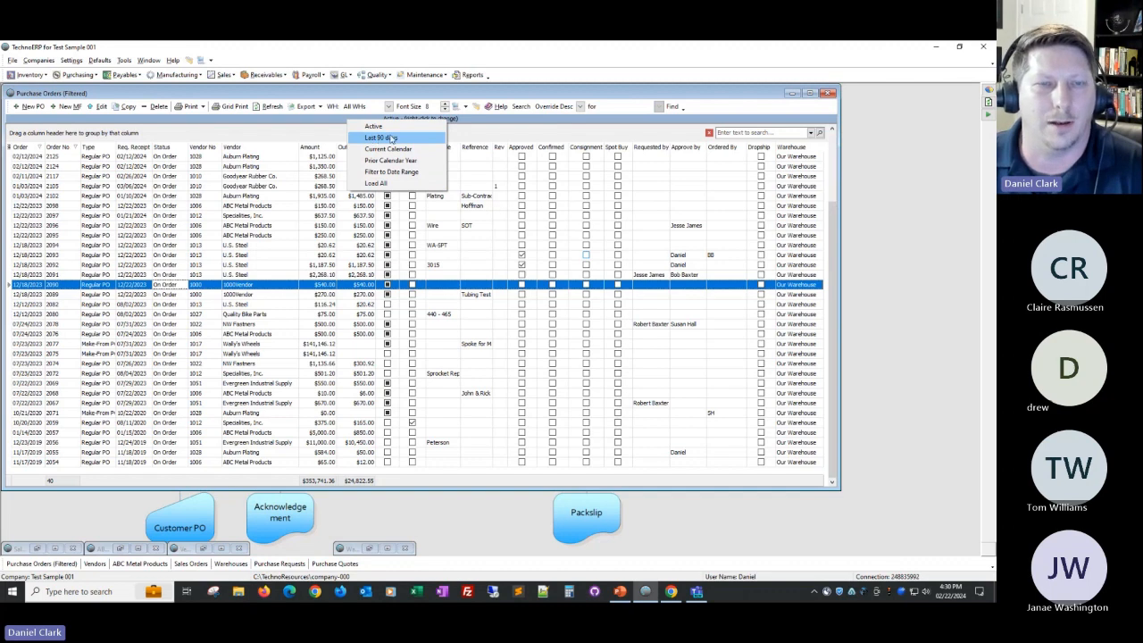
pyautogui.click(375, 183)
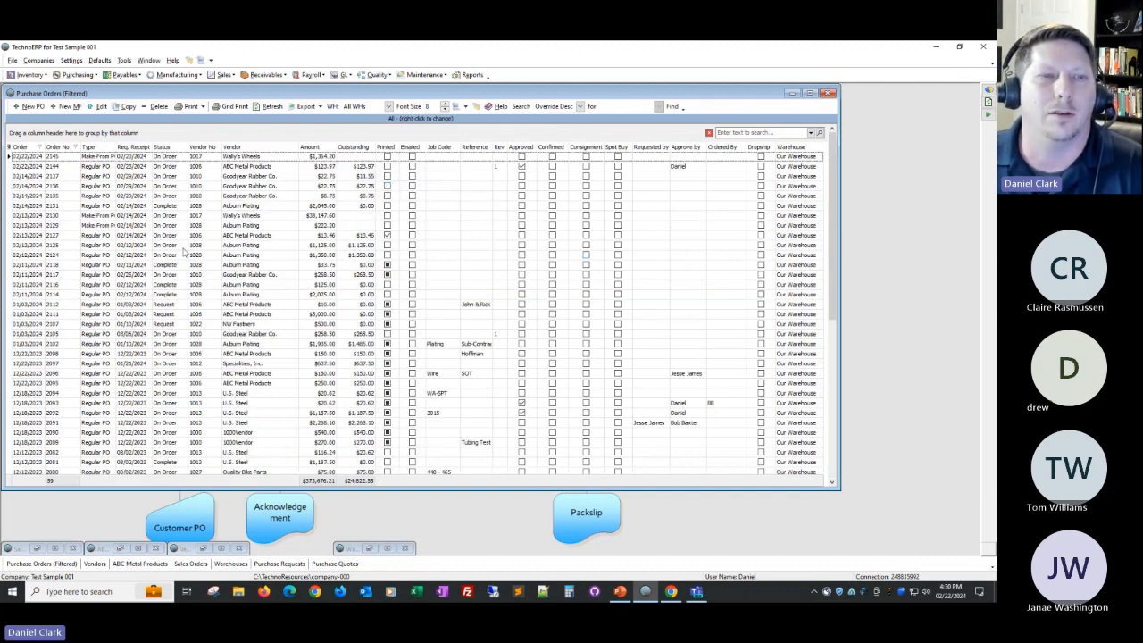
# Open the completed $33.75 Auburn Plating purchase order, examine its available statuses, and cancel without changes.
pyautogui.click(172, 268)
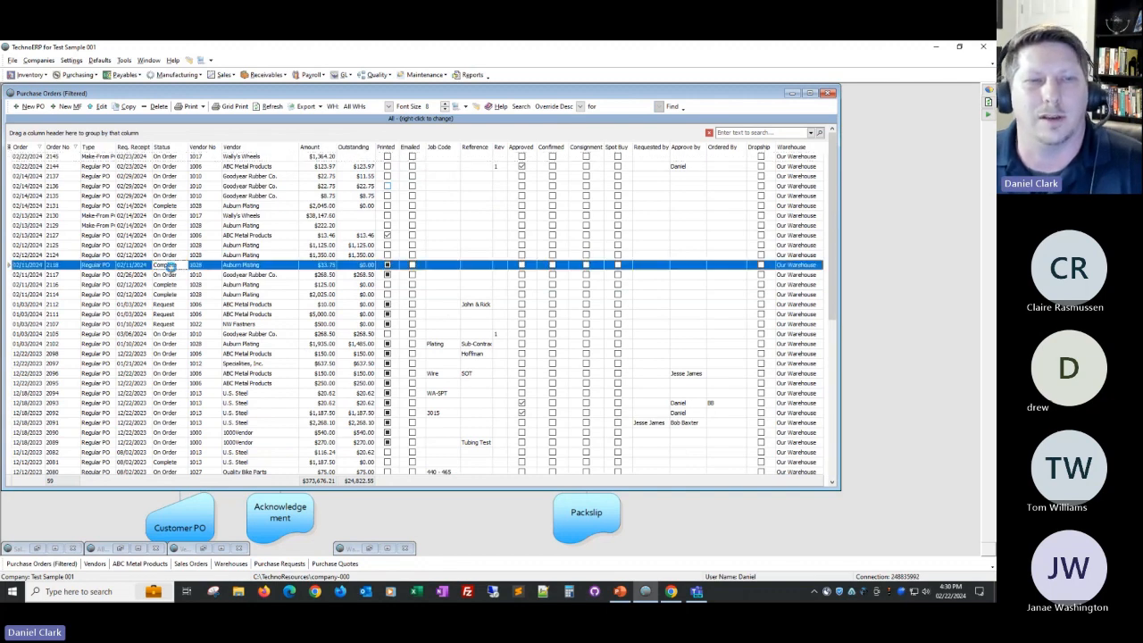
pyautogui.doubleClick(170, 267)
pyautogui.click(483, 217)
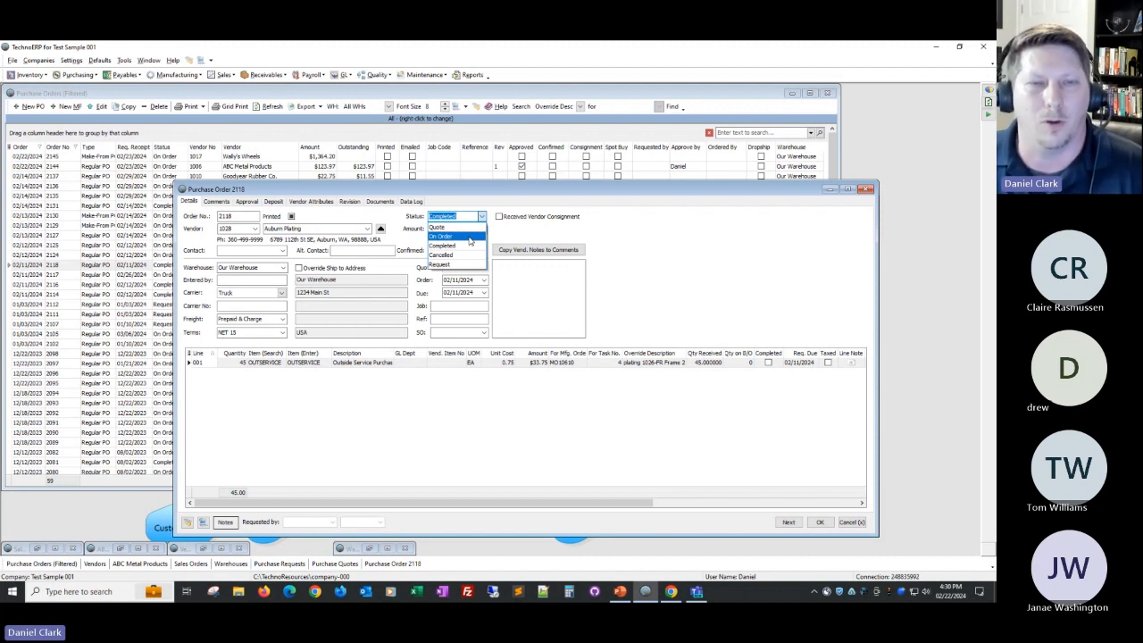
pyautogui.click(854, 522)
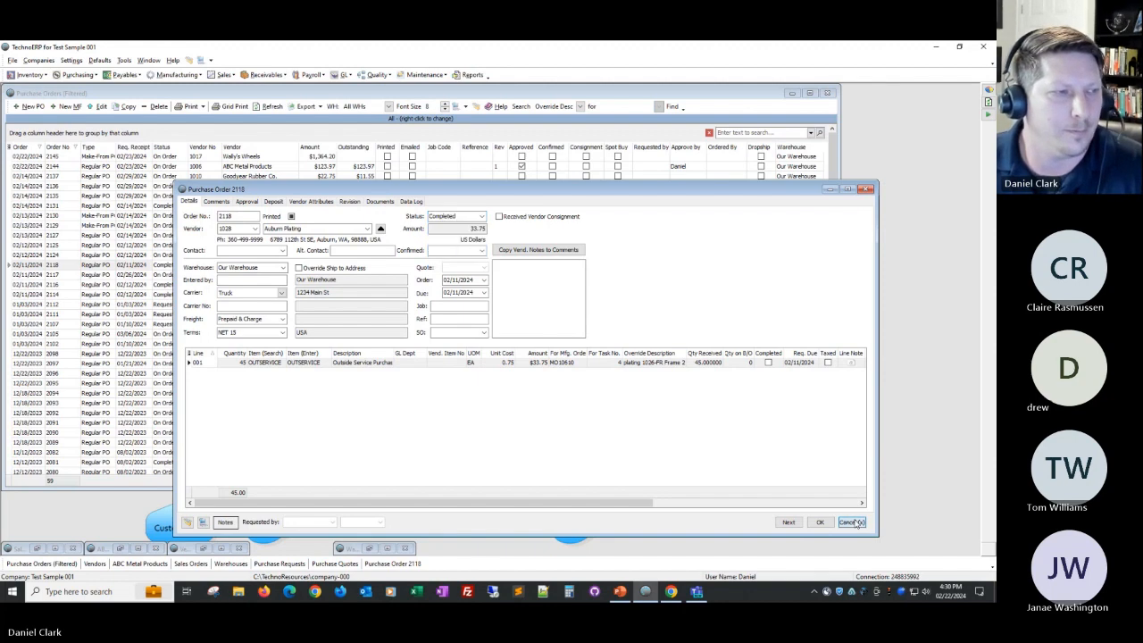
pyautogui.click(855, 523)
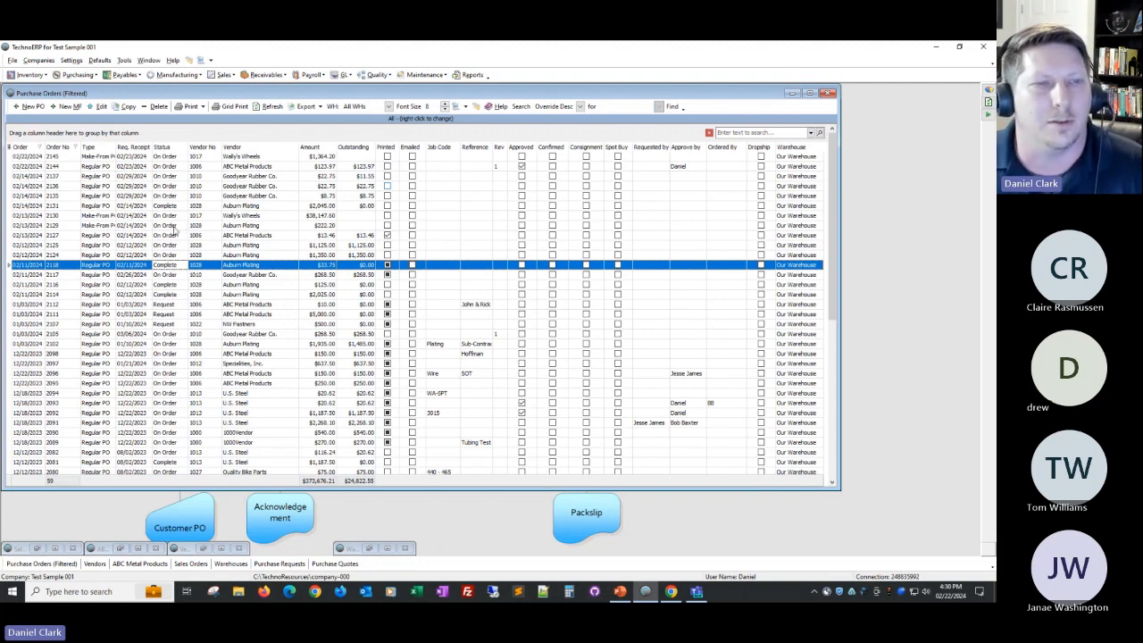
# Look over the statuses and outstanding amounts in the full purchase orders list, and open the purchase schedule.
pyautogui.click(175, 217)
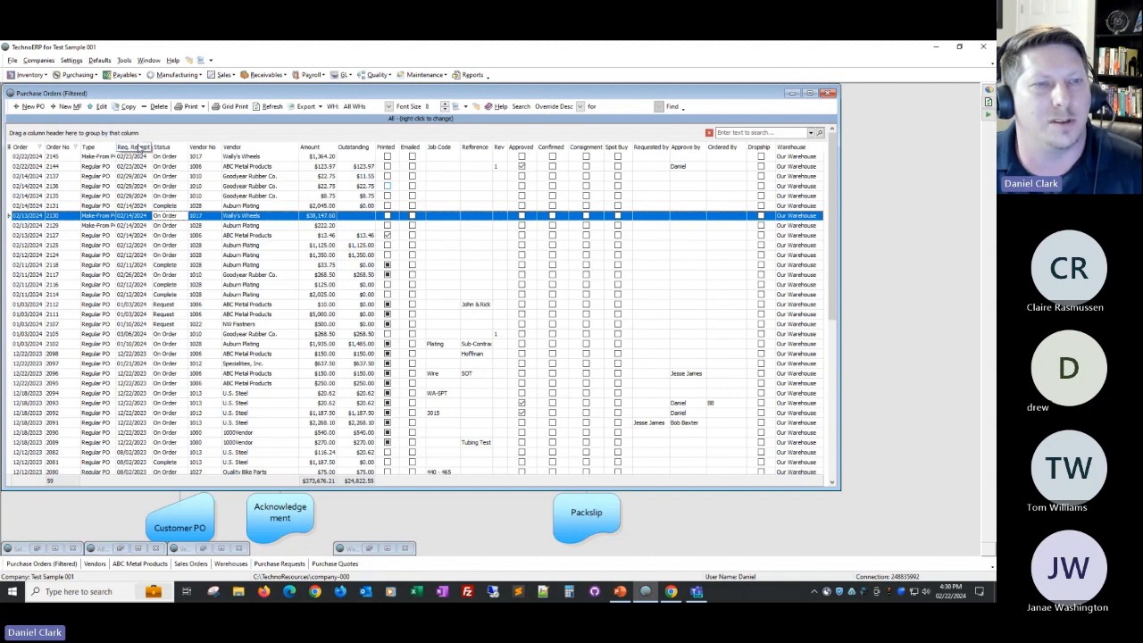
pyautogui.click(266, 284)
pyautogui.click(340, 256)
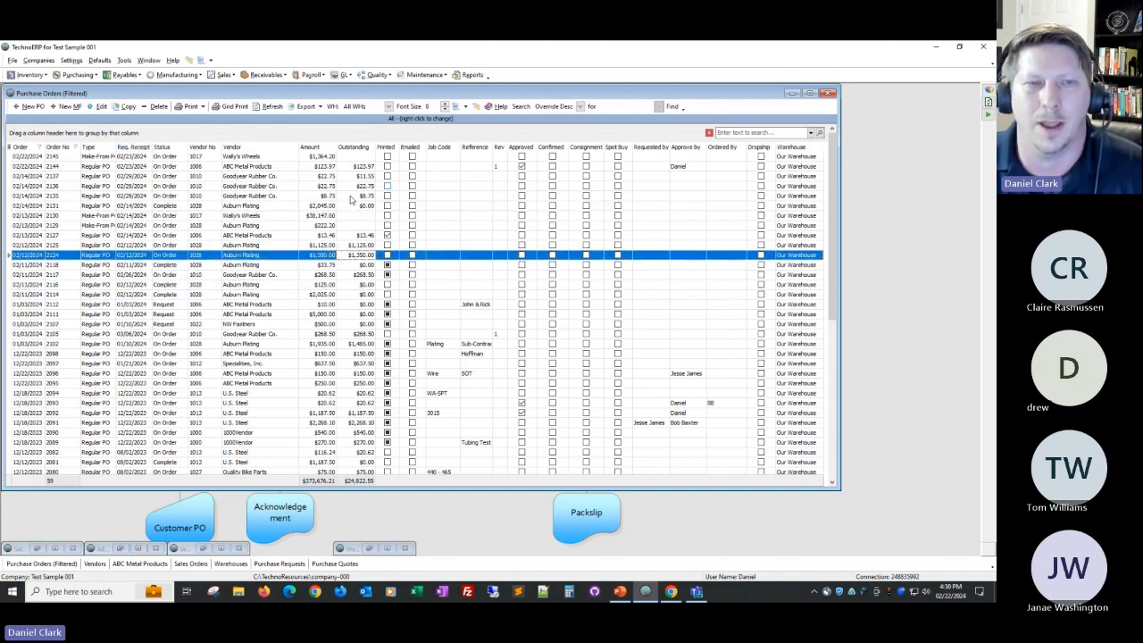
pyautogui.click(351, 197)
pyautogui.click(79, 75)
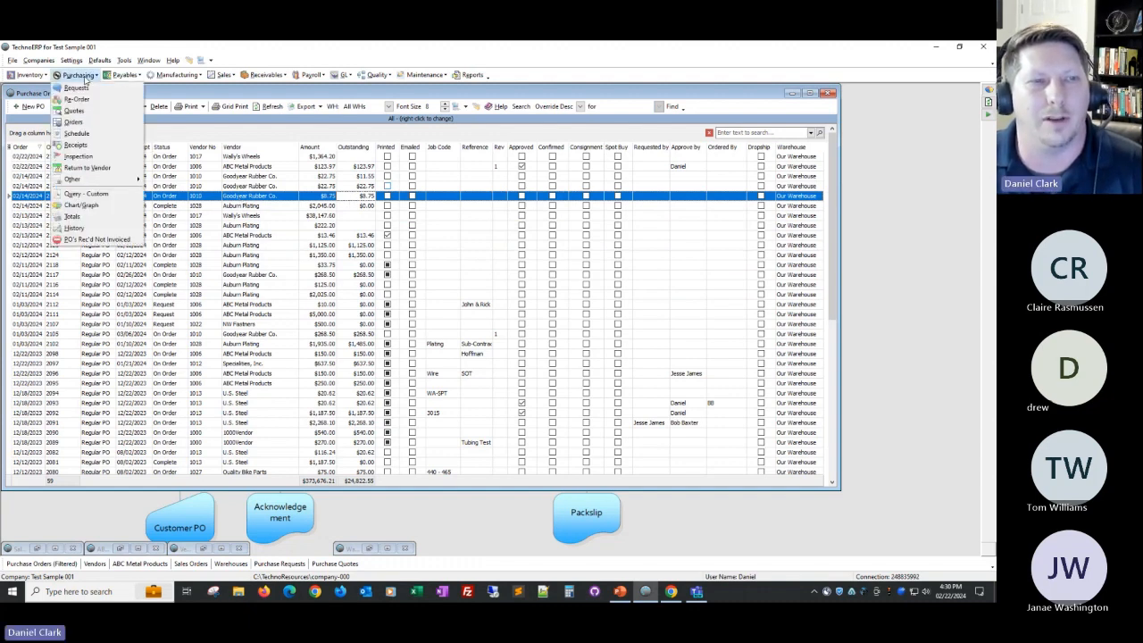
pyautogui.click(77, 133)
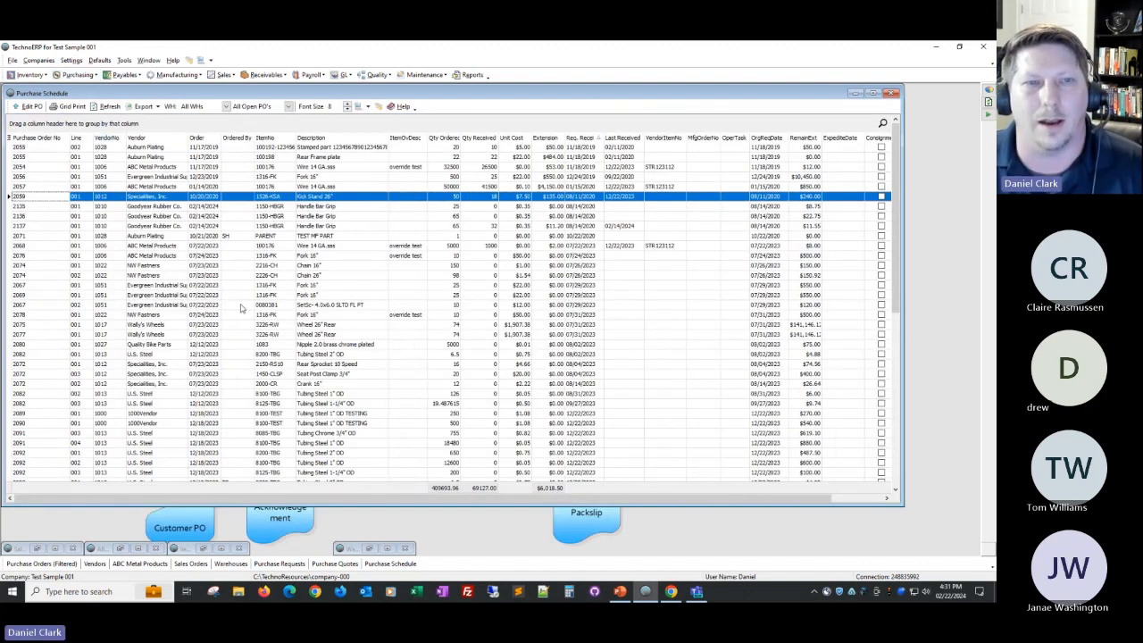
# Group the purchase schedule by ItemNo, examine the lines of items 100258 and 1150-HBGR, and remove the grouping.
pyautogui.click(327, 158)
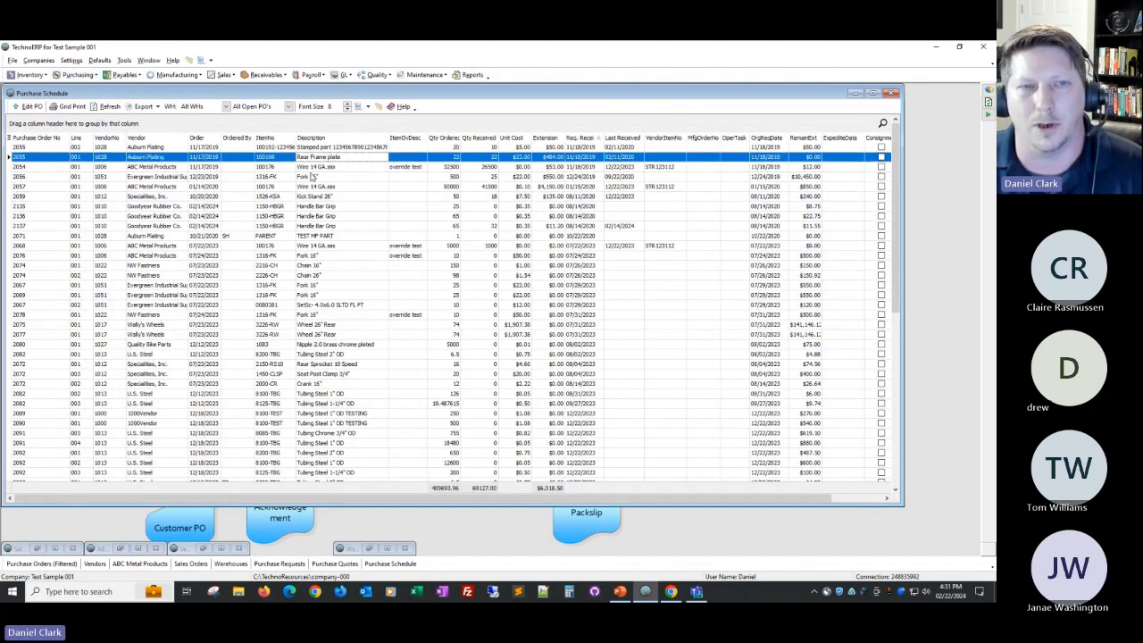
pyautogui.moveTo(265, 138); pyautogui.dragTo(264, 123)
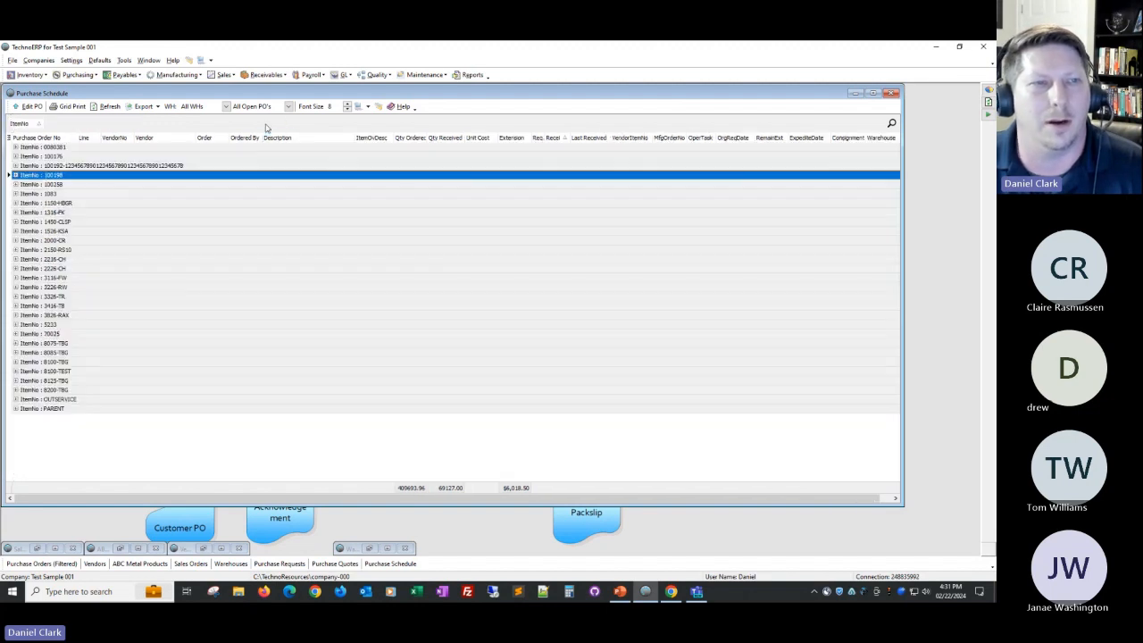
pyautogui.click(14, 185)
pyautogui.click(15, 214)
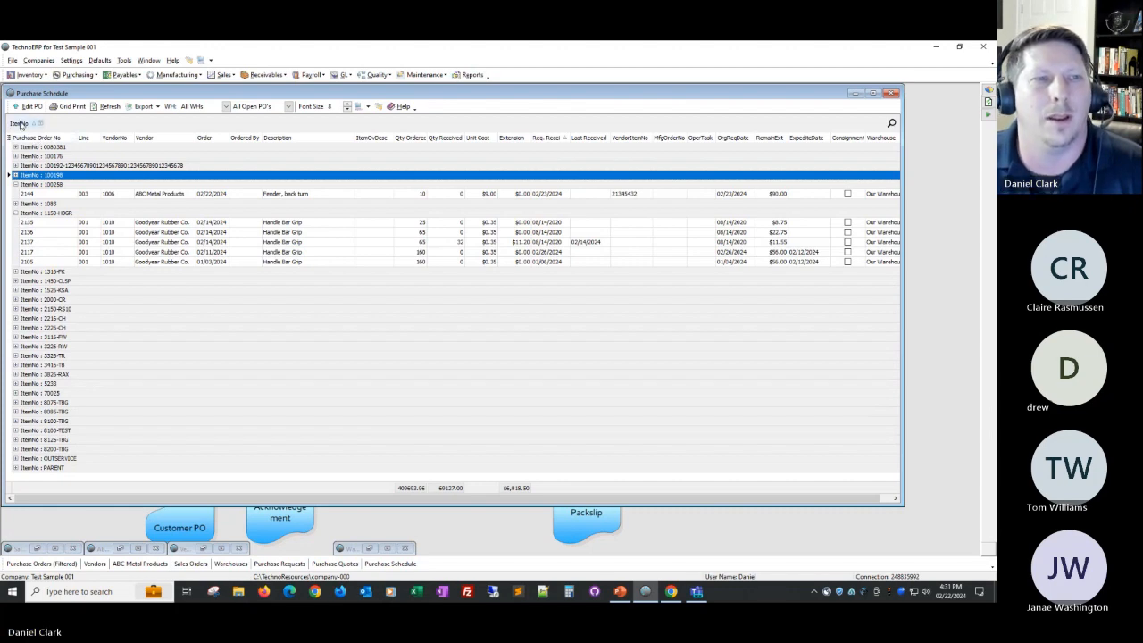
pyautogui.moveTo(275, 140); pyautogui.dragTo(280, 145)
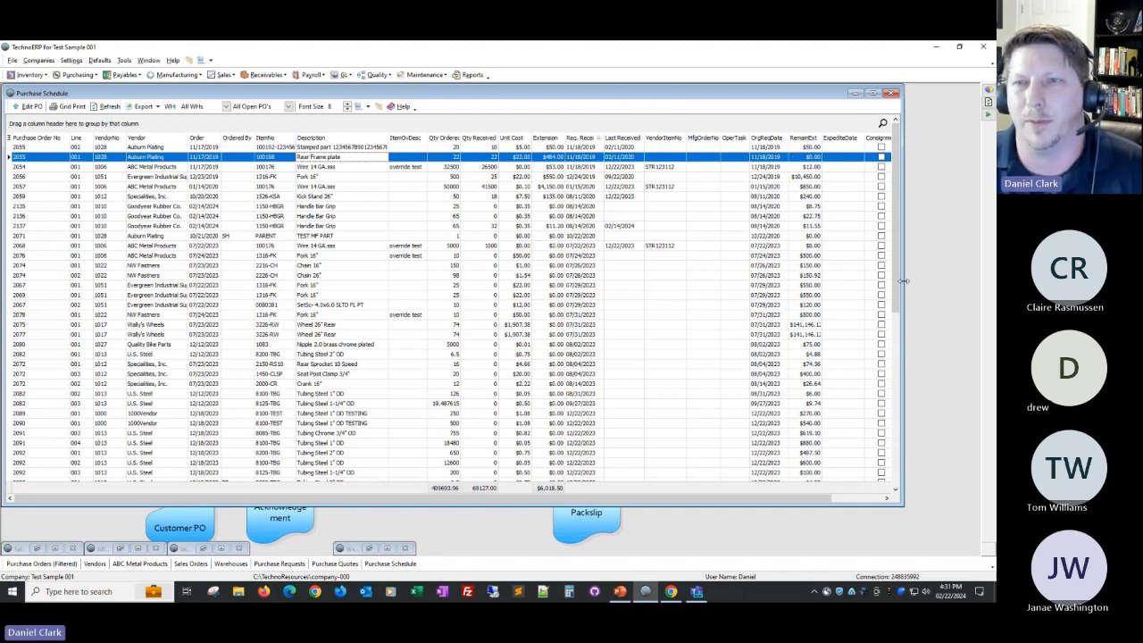
# Widen the purchase schedule to show the Warehouse column, and examine its received dates, received quantities and the View PO option.
pyautogui.moveTo(903, 281); pyautogui.dragTo(962, 281)
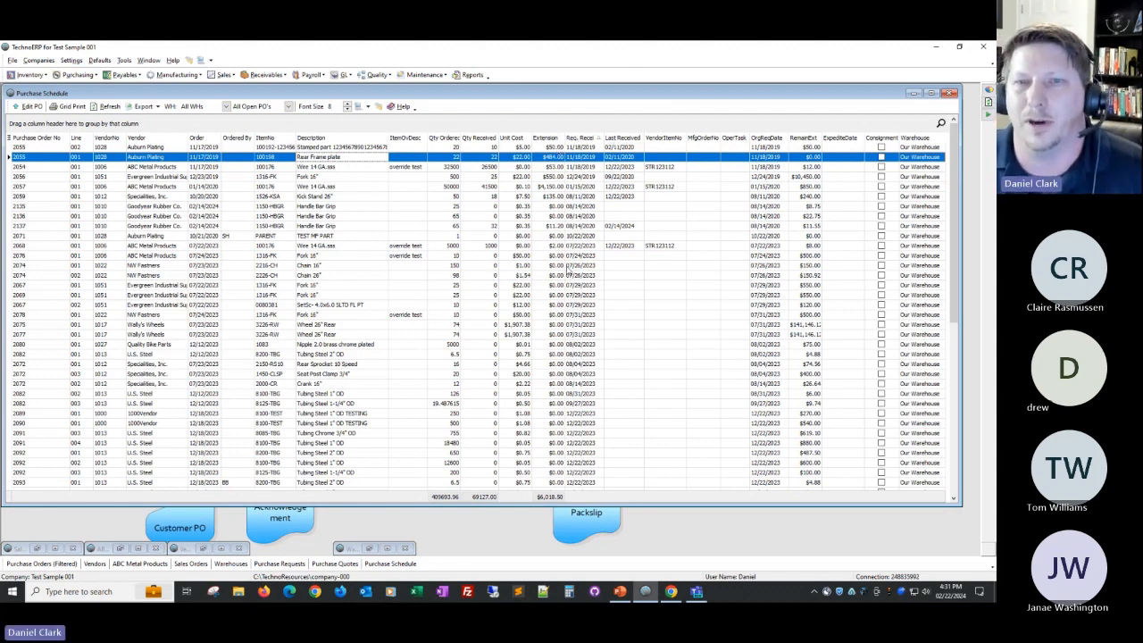
pyautogui.click(621, 169)
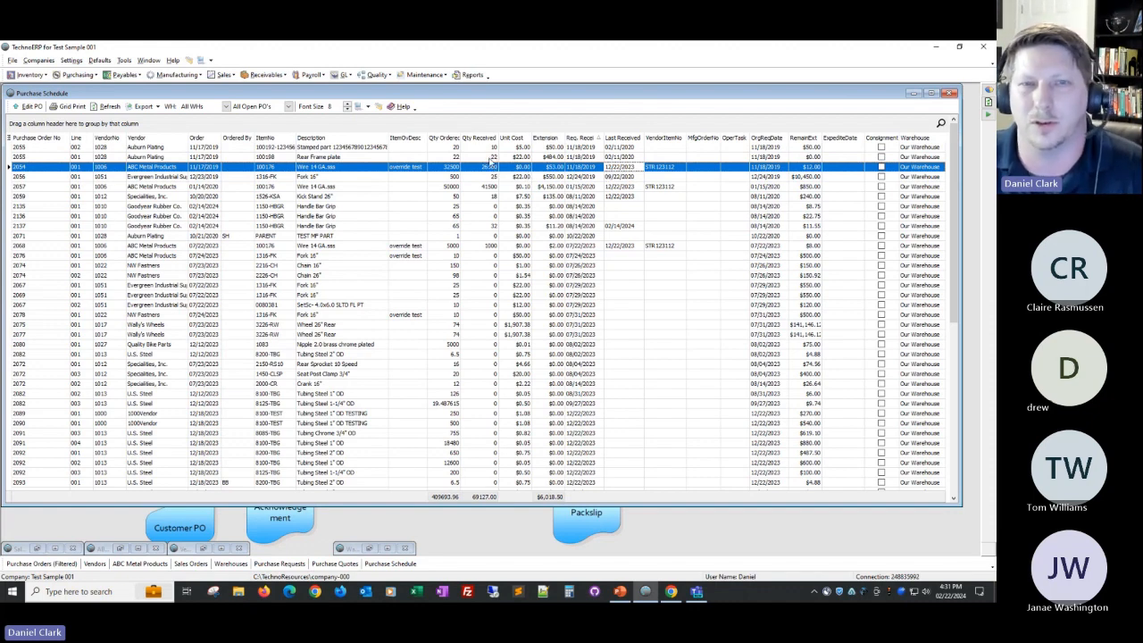
pyautogui.click(491, 207)
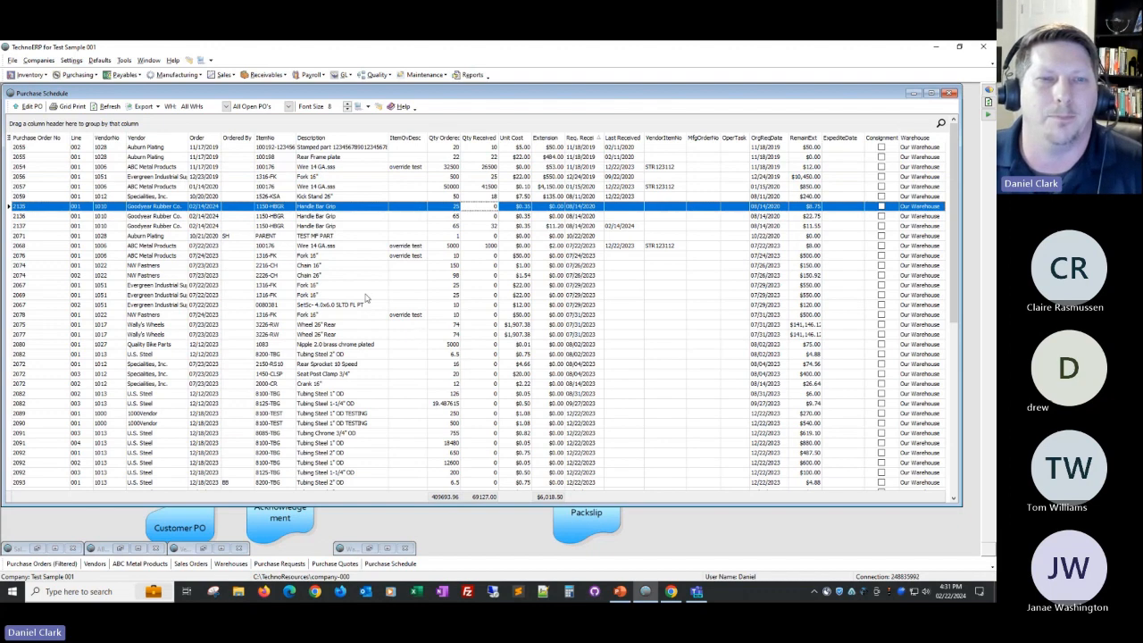
pyautogui.rightClick(319, 227)
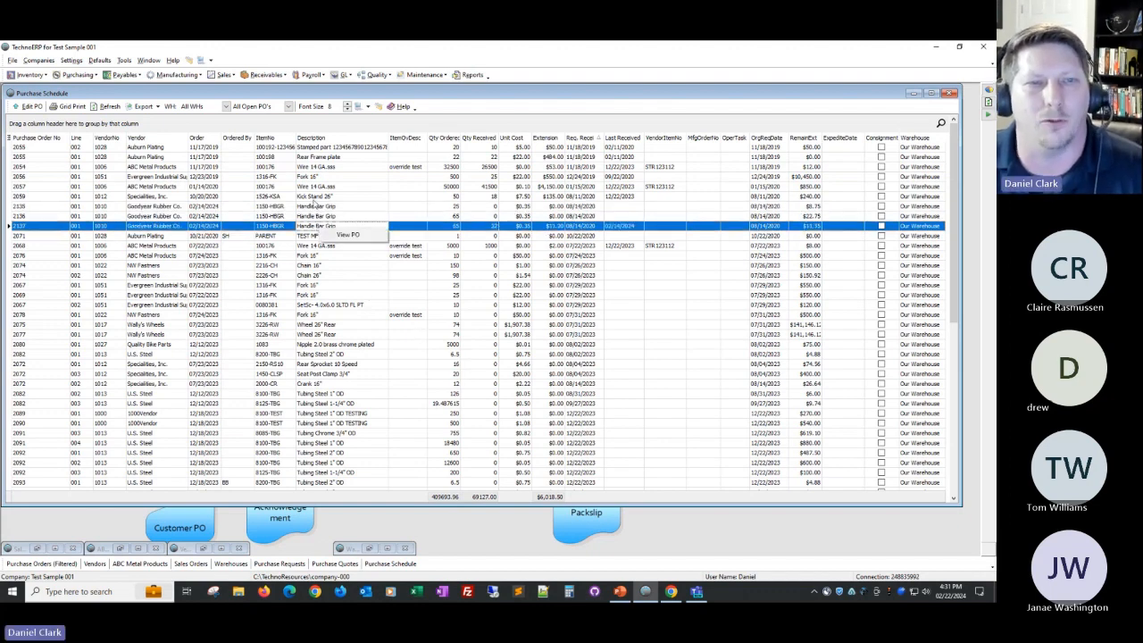
pyautogui.rightClick(177, 178)
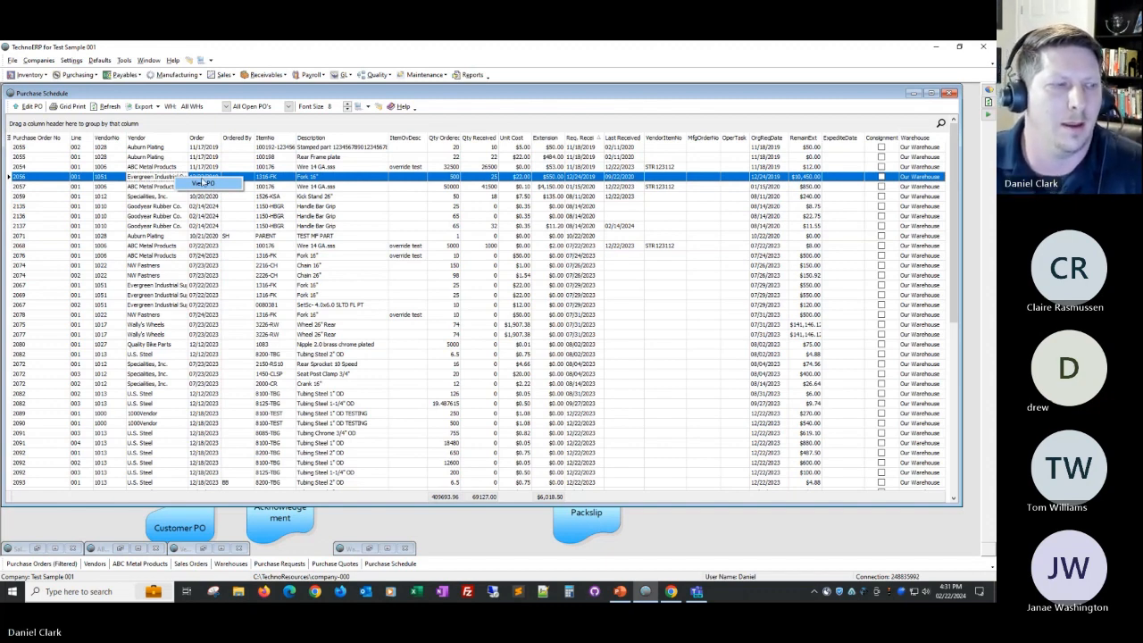
pyautogui.click(206, 184)
# Open the inventory items list, find item 1150-HBGR (Handle Bar Grip), and open its status window.
pyautogui.click(18, 76)
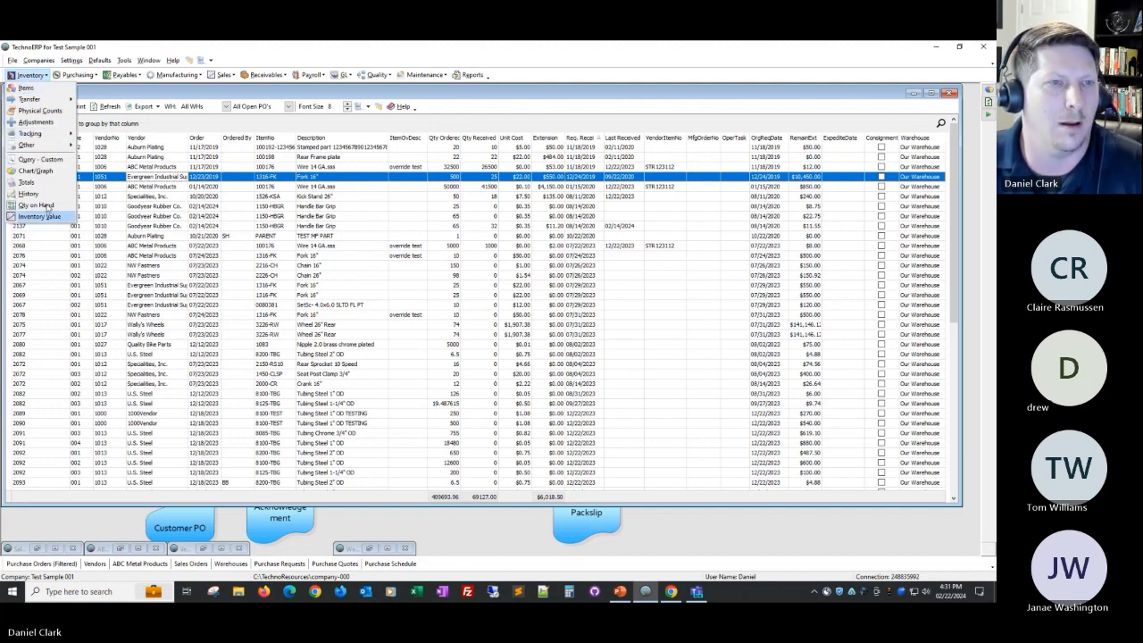
pyautogui.click(27, 89)
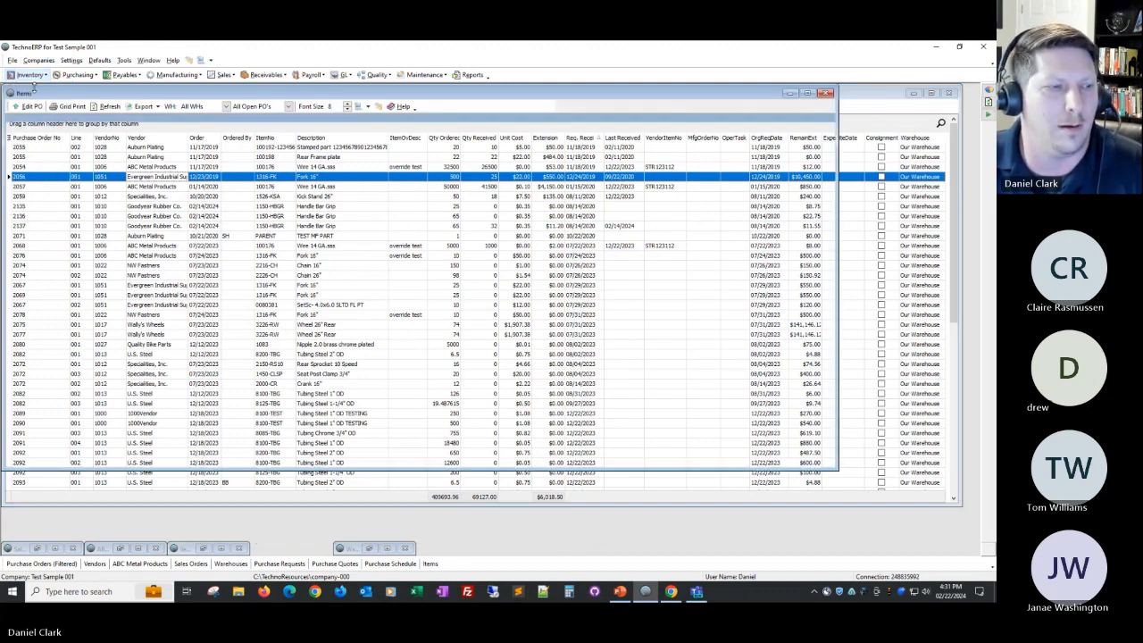
pyautogui.click(104, 334)
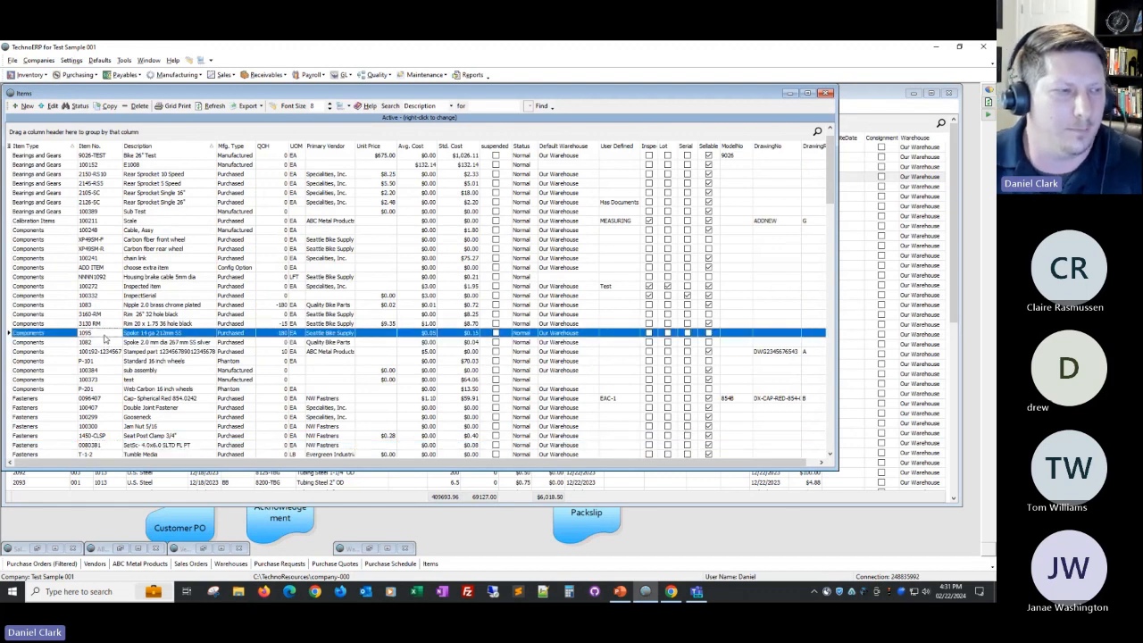
pyautogui.write('113')
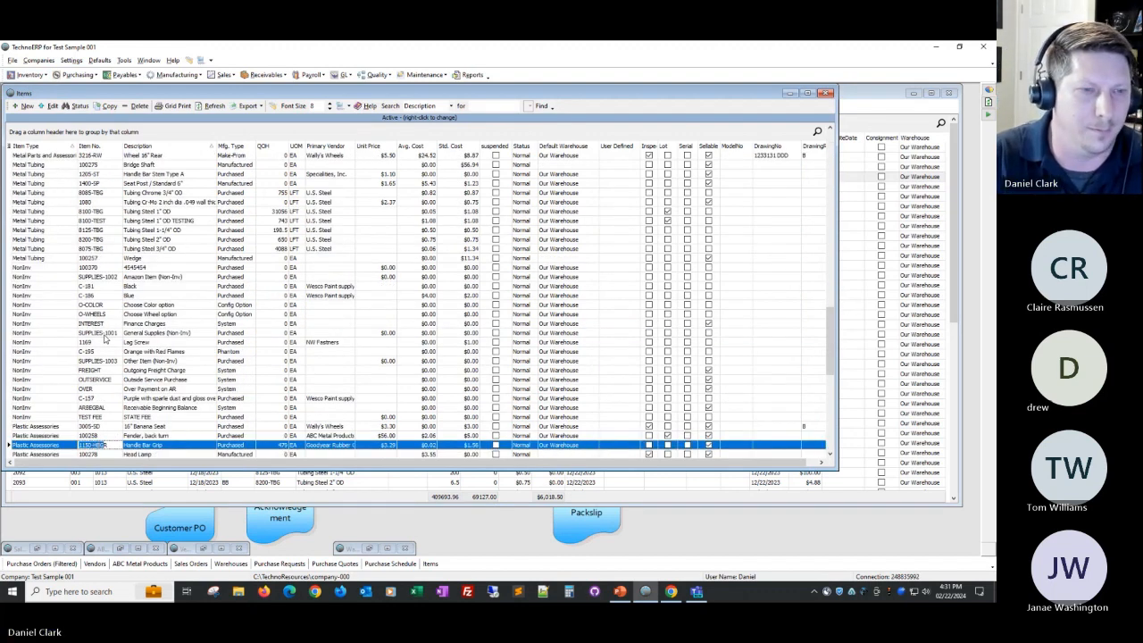
pyautogui.scroll(-3, 98, 295)
pyautogui.click(73, 107)
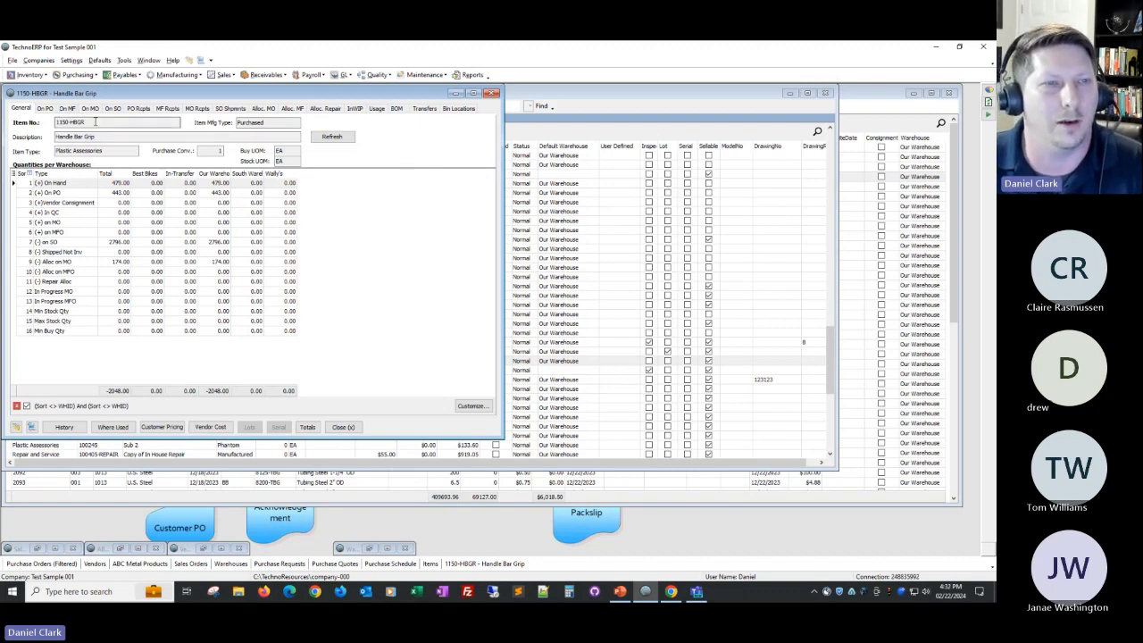
# Look through the Handle Bar Grip's open purchase orders, make-from orders and PO receipts, and return to its general quantities.
pyautogui.click(45, 108)
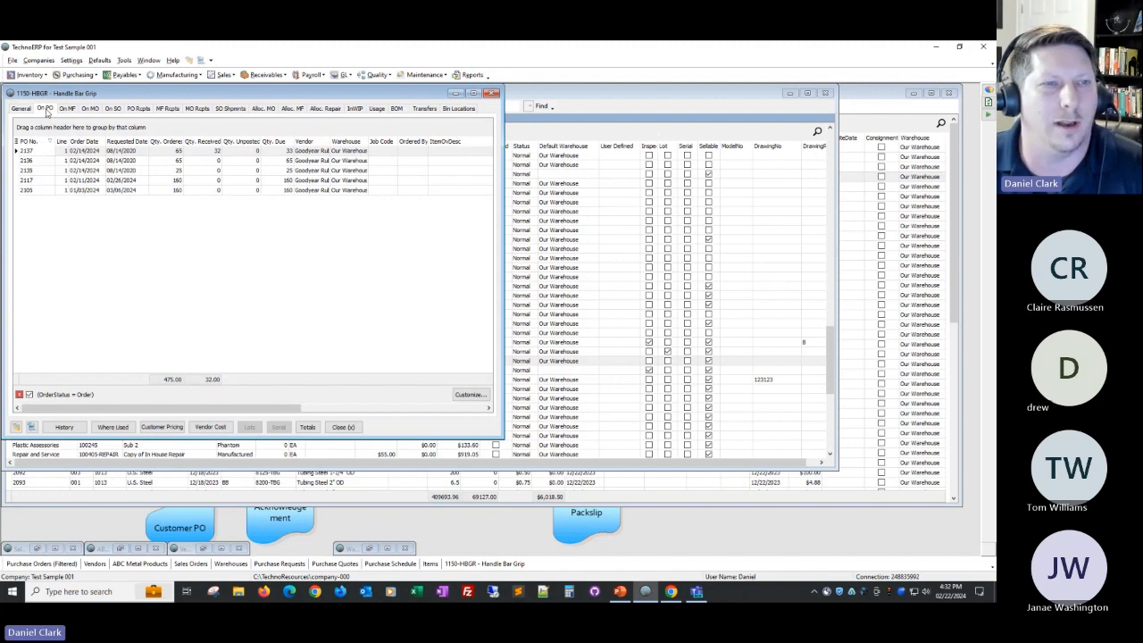
pyautogui.click(68, 108)
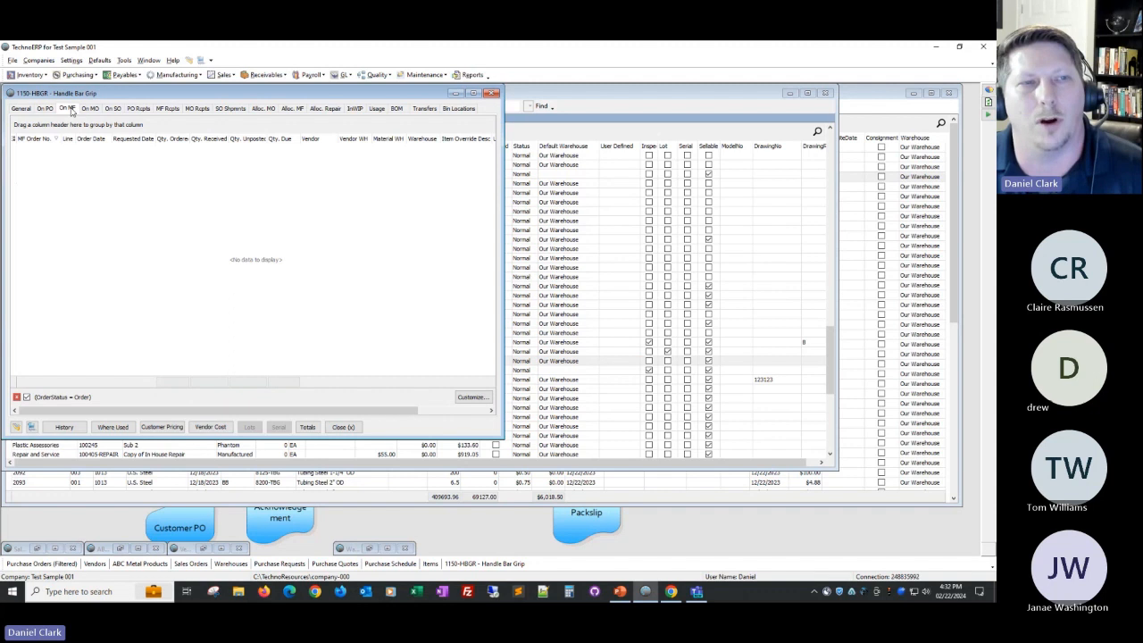
pyautogui.click(139, 108)
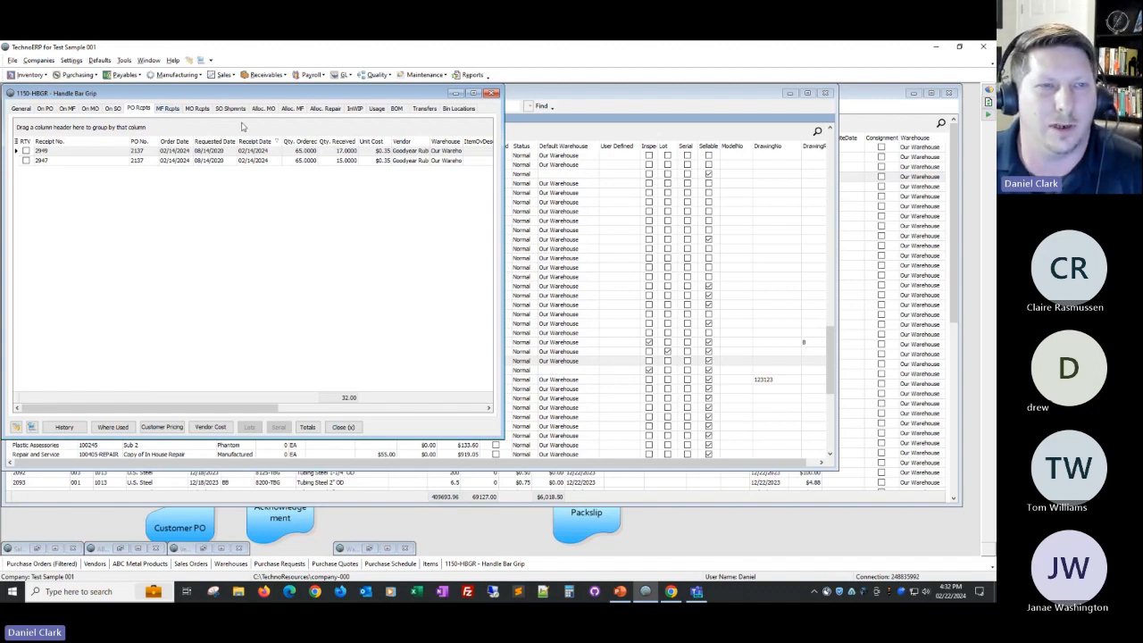
pyautogui.click(46, 108)
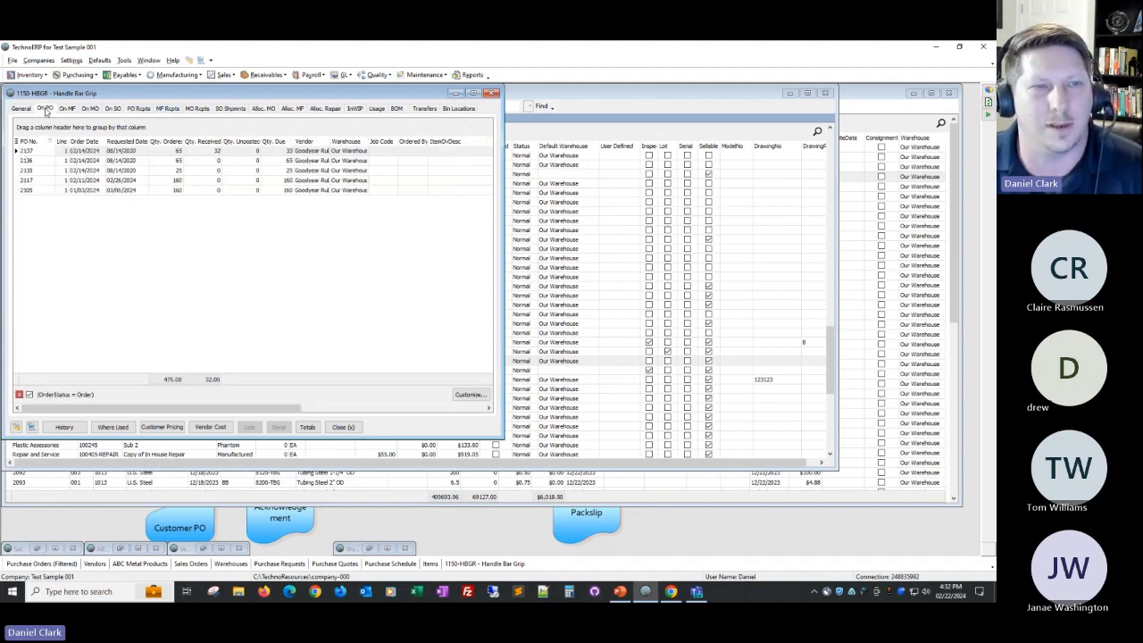
pyautogui.click(22, 109)
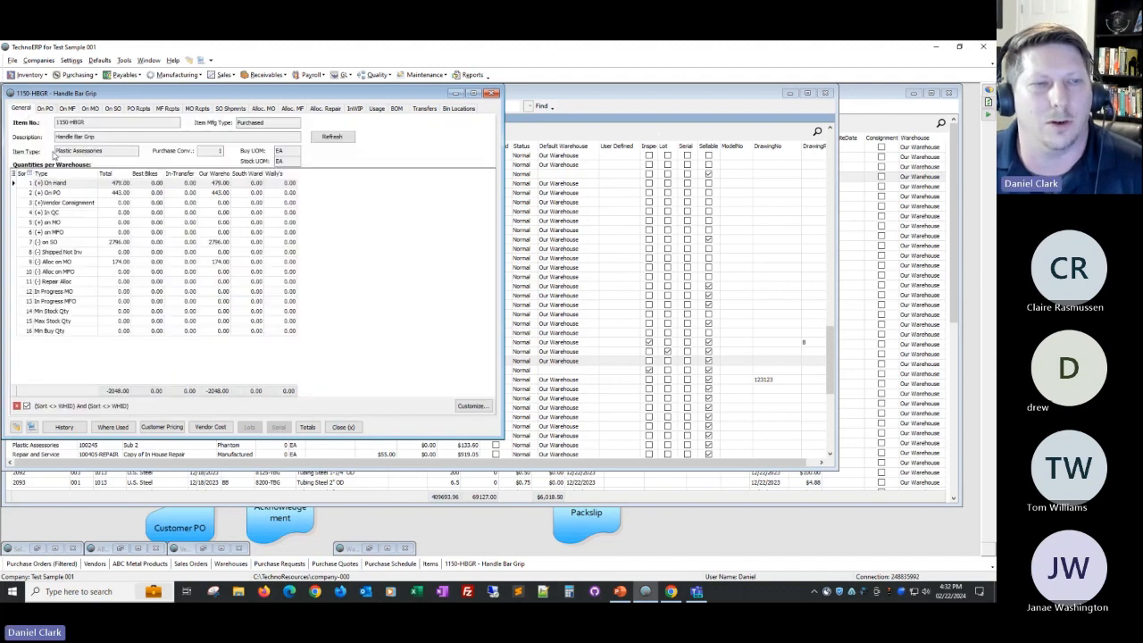
# Compare the item's On PO quantity with its purchase order lines, check the PO receipt options, and close the item status.
pyautogui.click(123, 194)
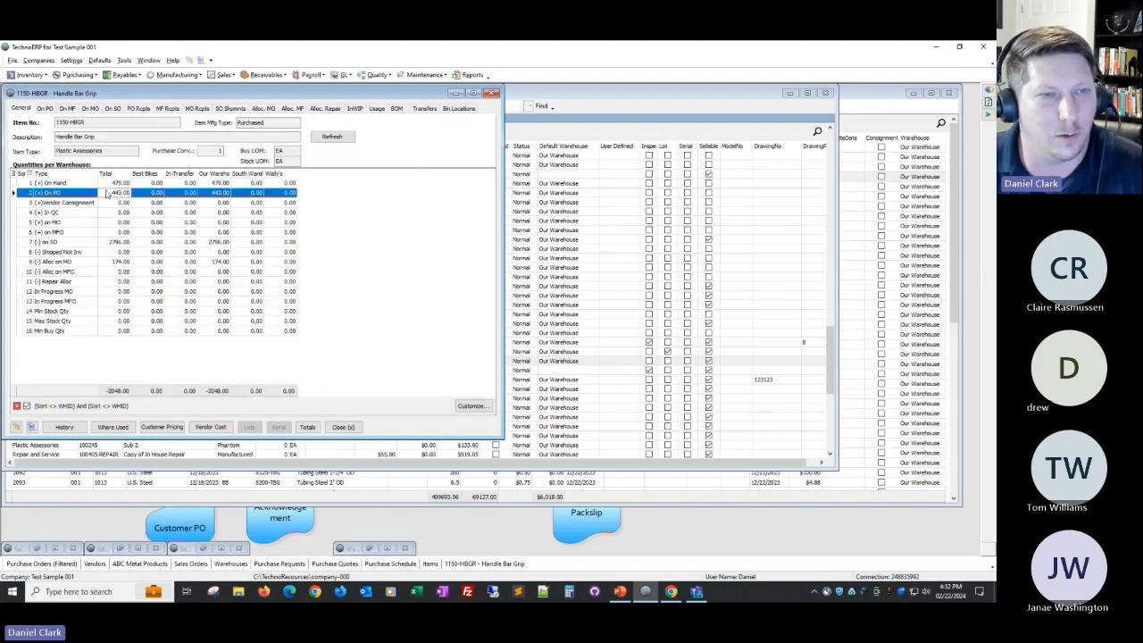
pyautogui.click(44, 108)
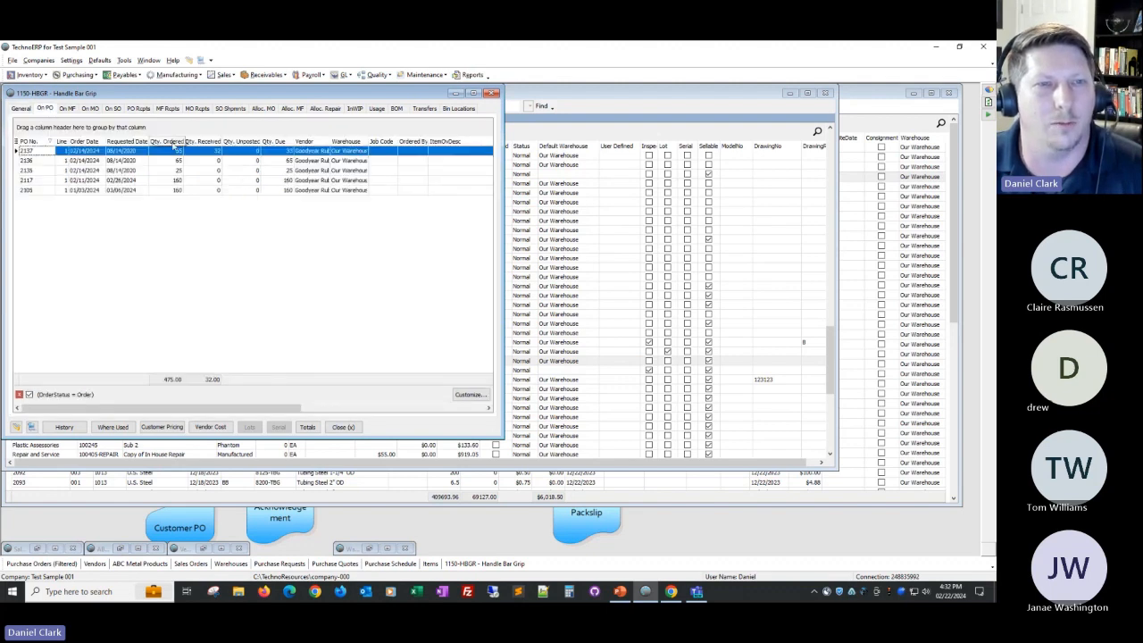
pyautogui.rightClick(220, 151)
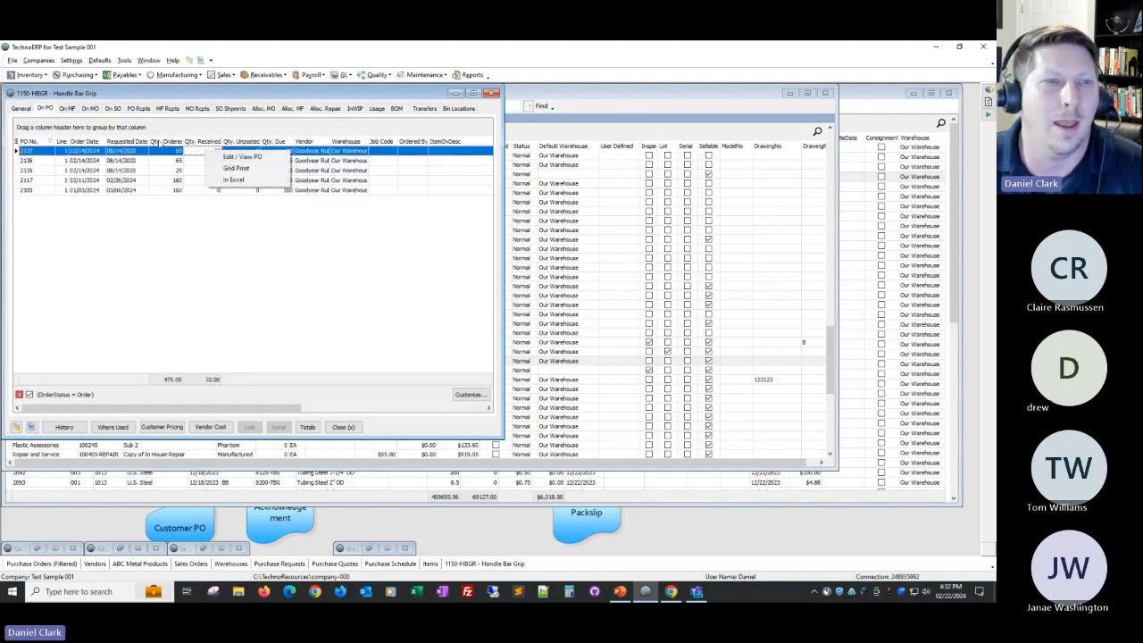
pyautogui.click(138, 108)
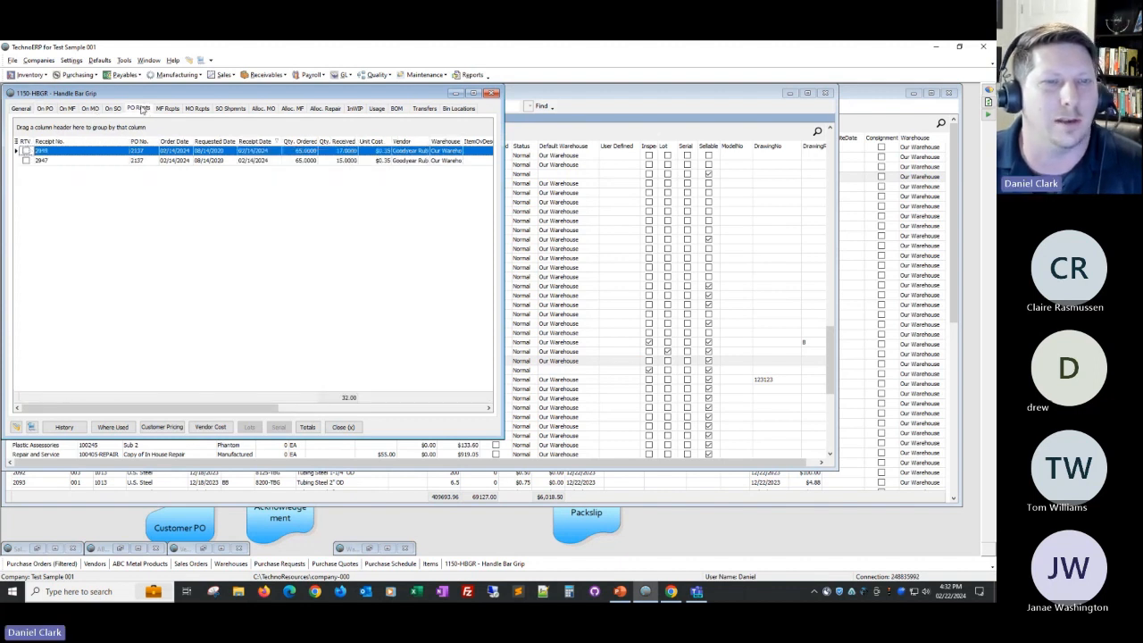
pyautogui.rightClick(365, 155)
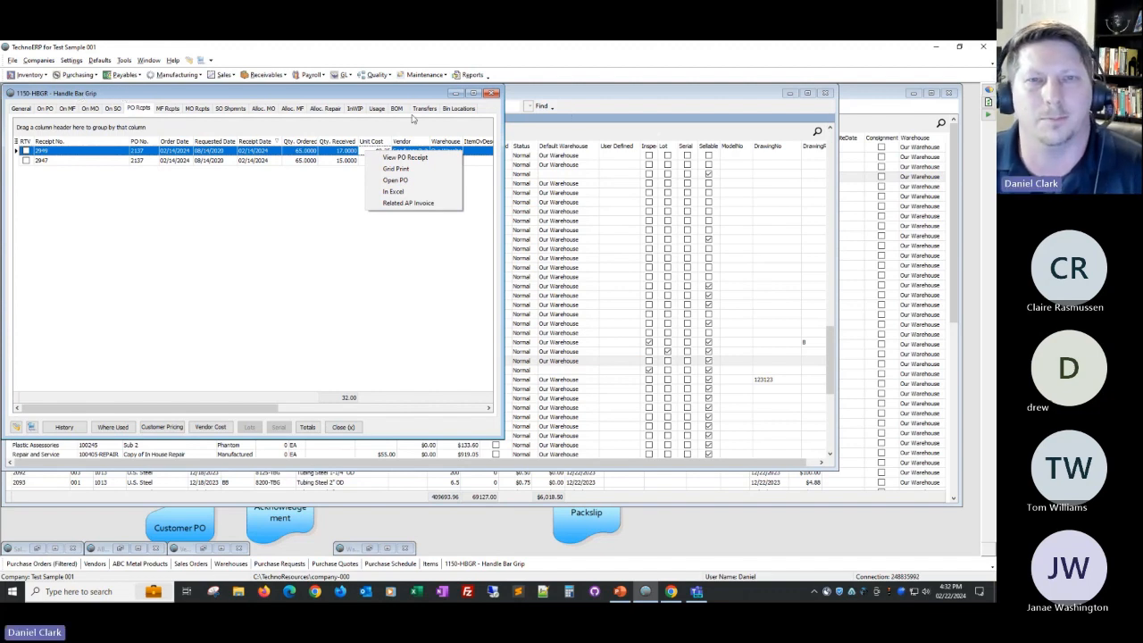
pyautogui.click(492, 95)
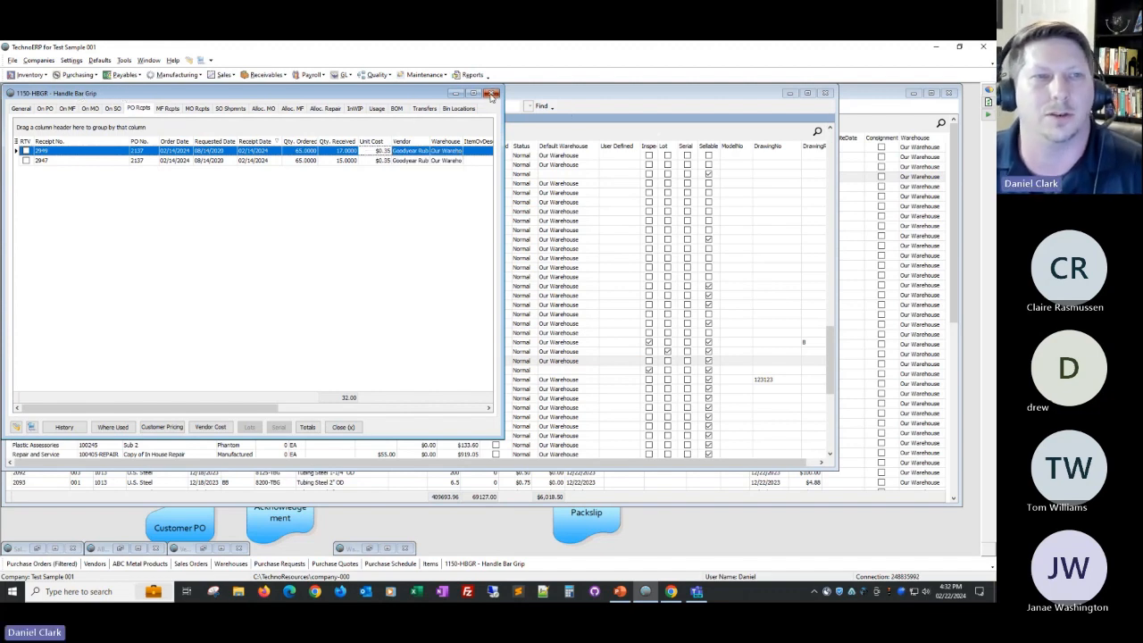
pyautogui.click(492, 94)
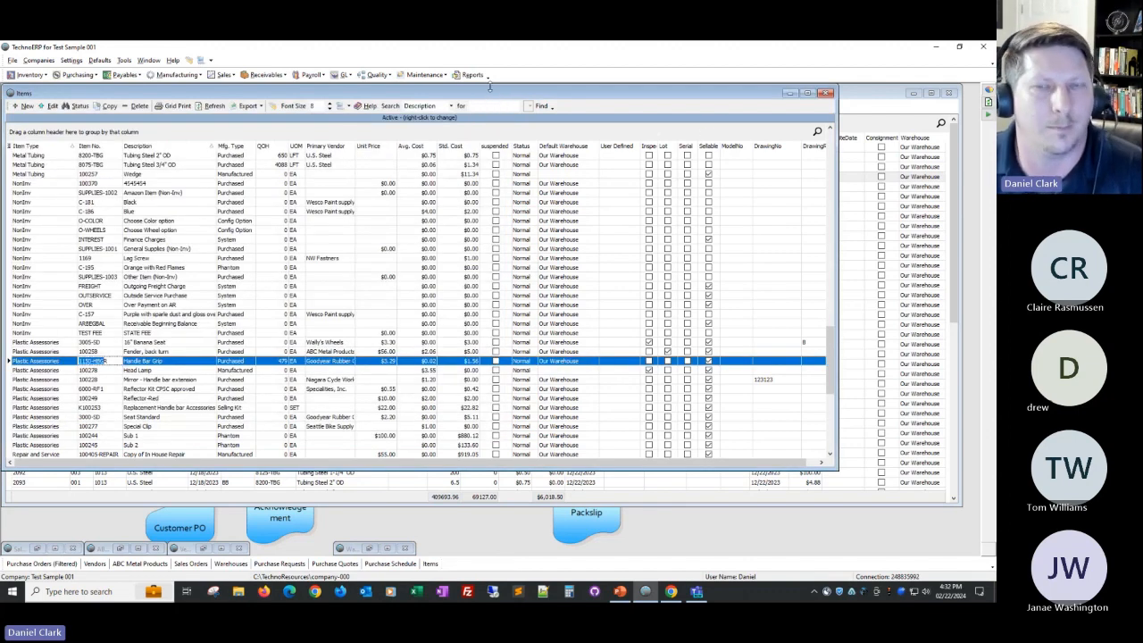
# Minimize the items list and purchase schedule, and open the purchasing inventory receipts list.
pyautogui.click(789, 92)
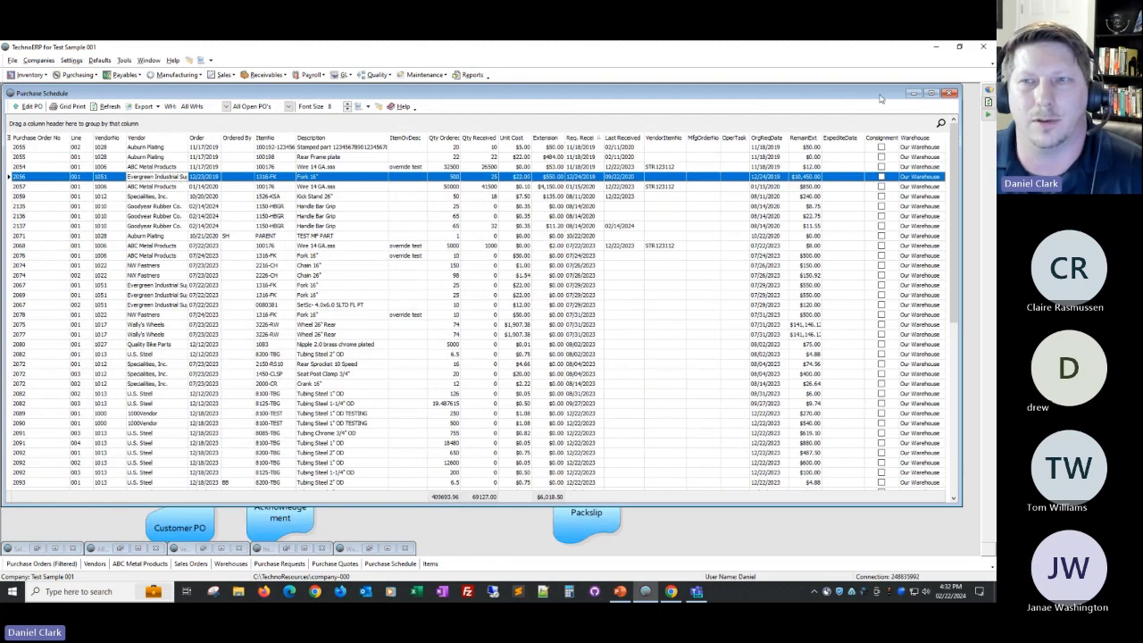
pyautogui.click(914, 94)
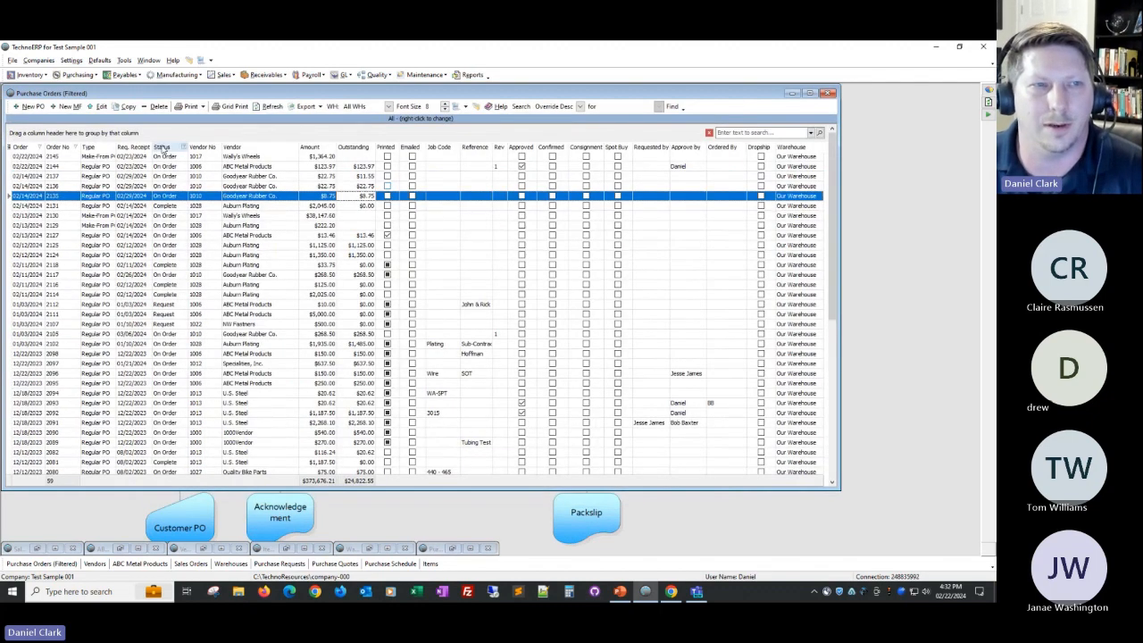
pyautogui.click(85, 77)
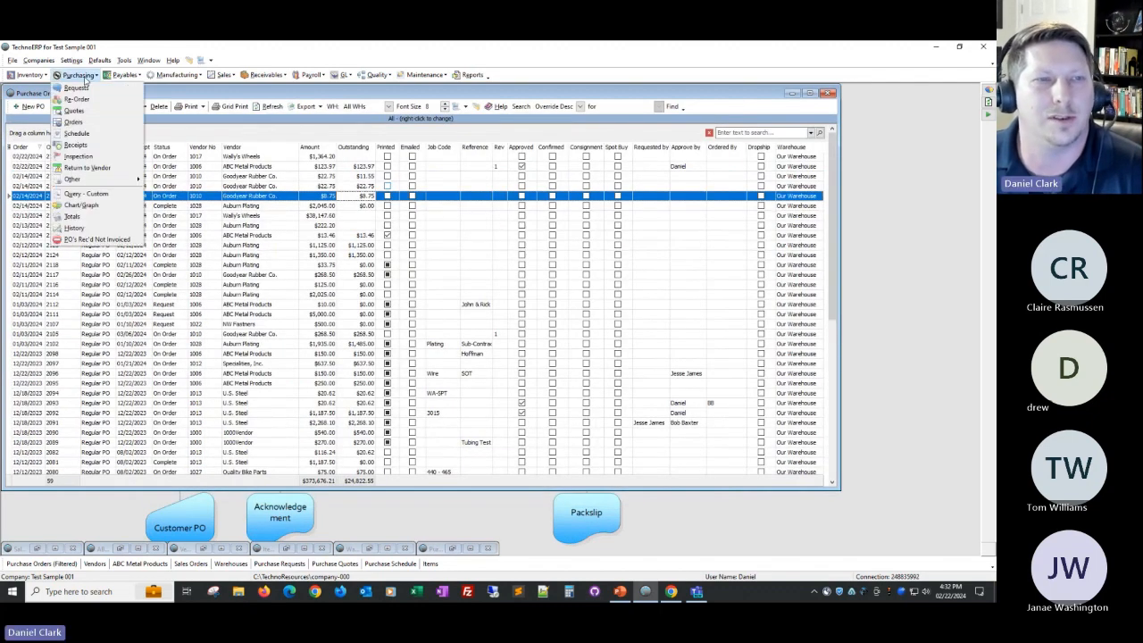
pyautogui.click(85, 148)
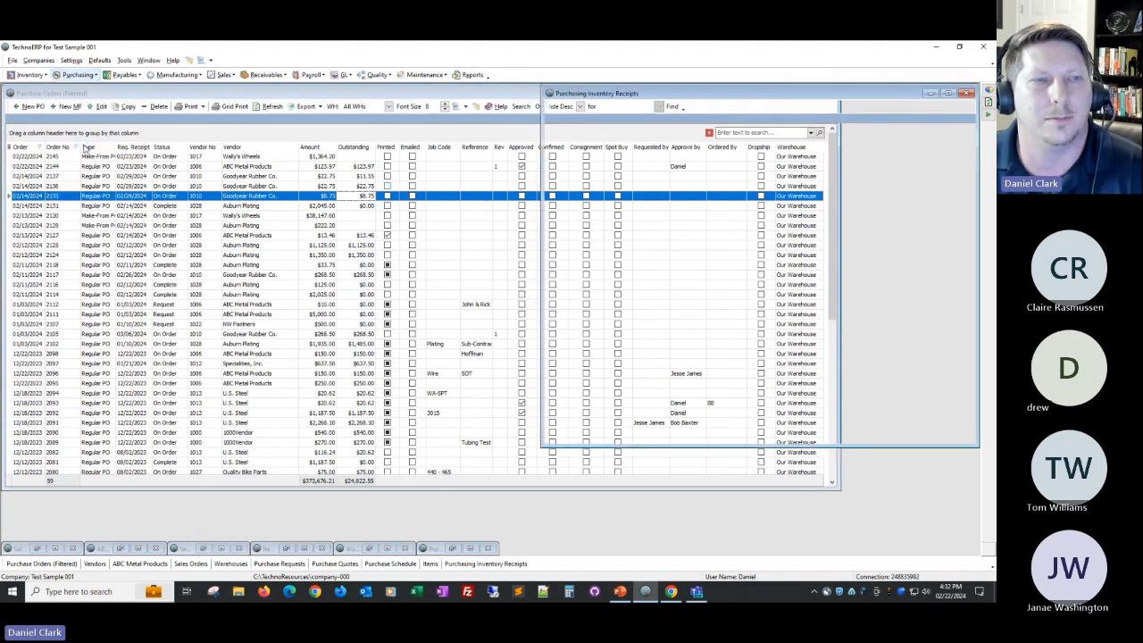
# Start a new entry from the inventory receipts list and bring up the list's date filter choices.
pyautogui.click(566, 107)
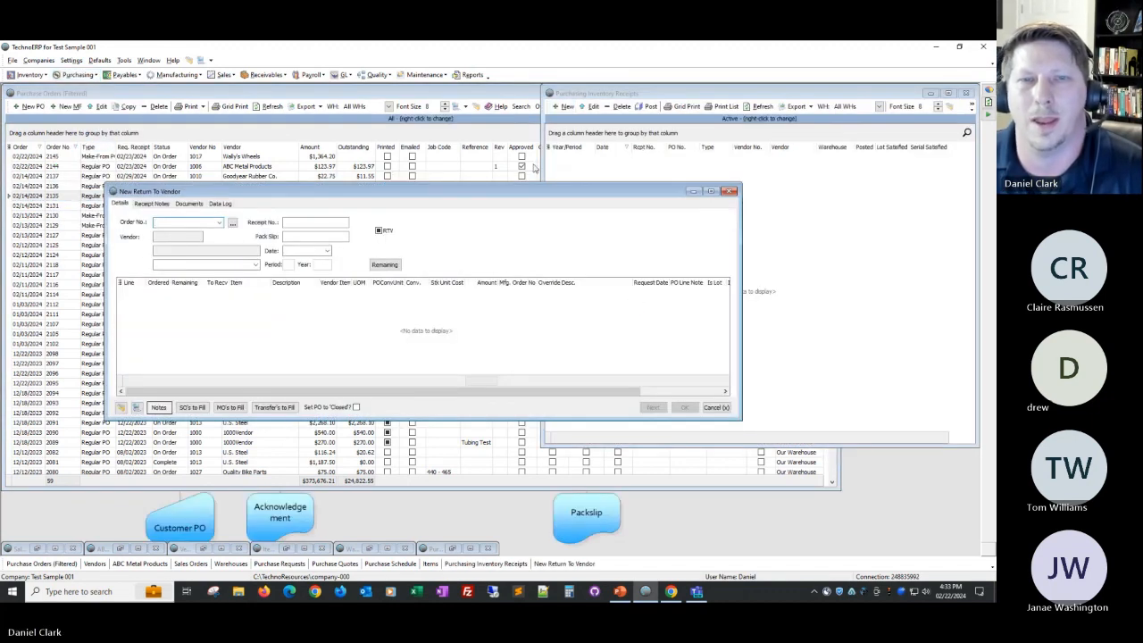
pyautogui.rightClick(764, 121)
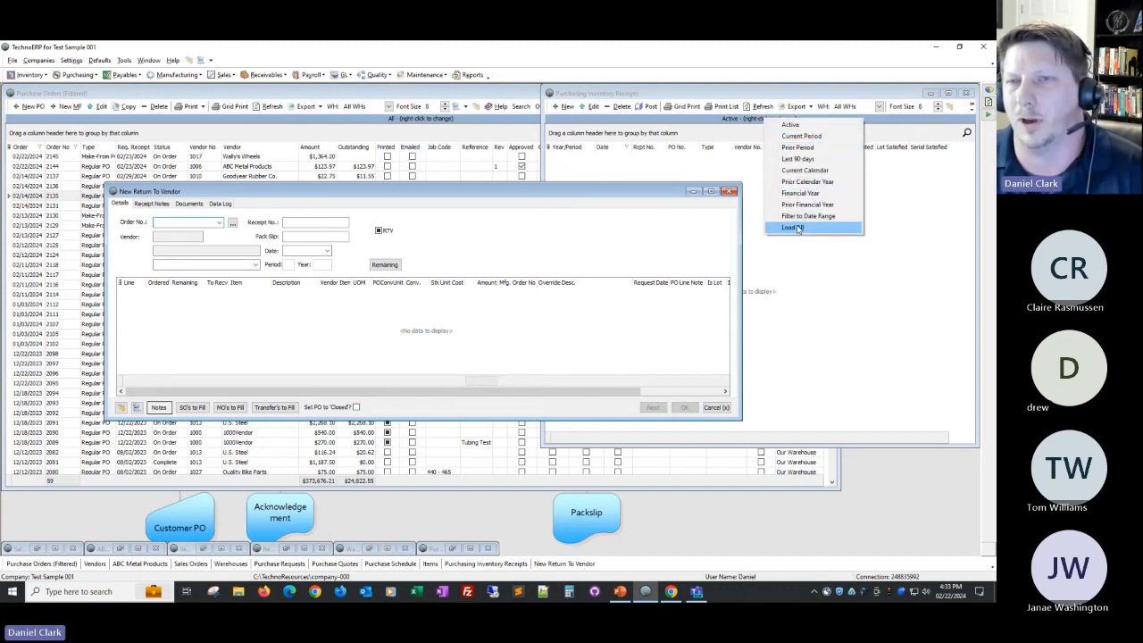
pyautogui.click(208, 225)
pyautogui.click(219, 222)
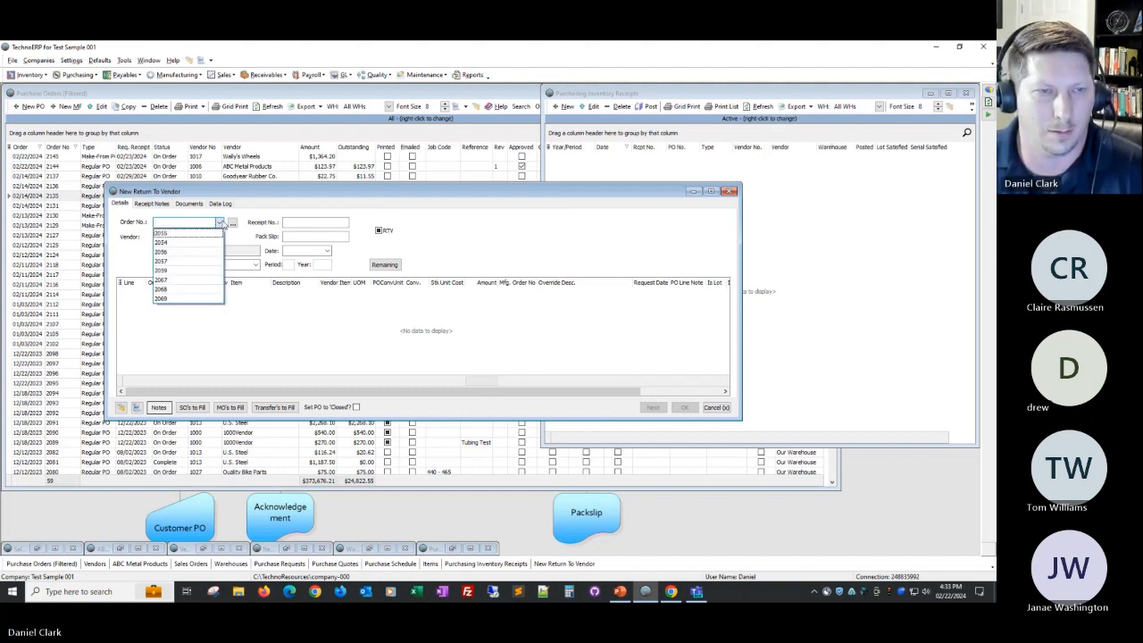
pyautogui.click(196, 239)
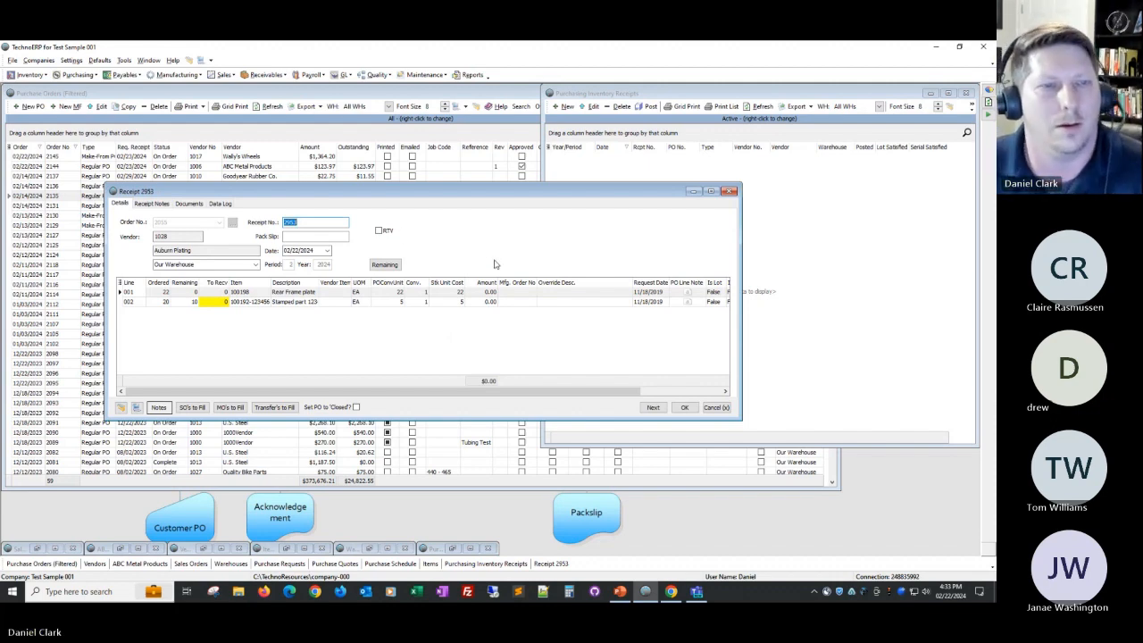
pyautogui.click(716, 407)
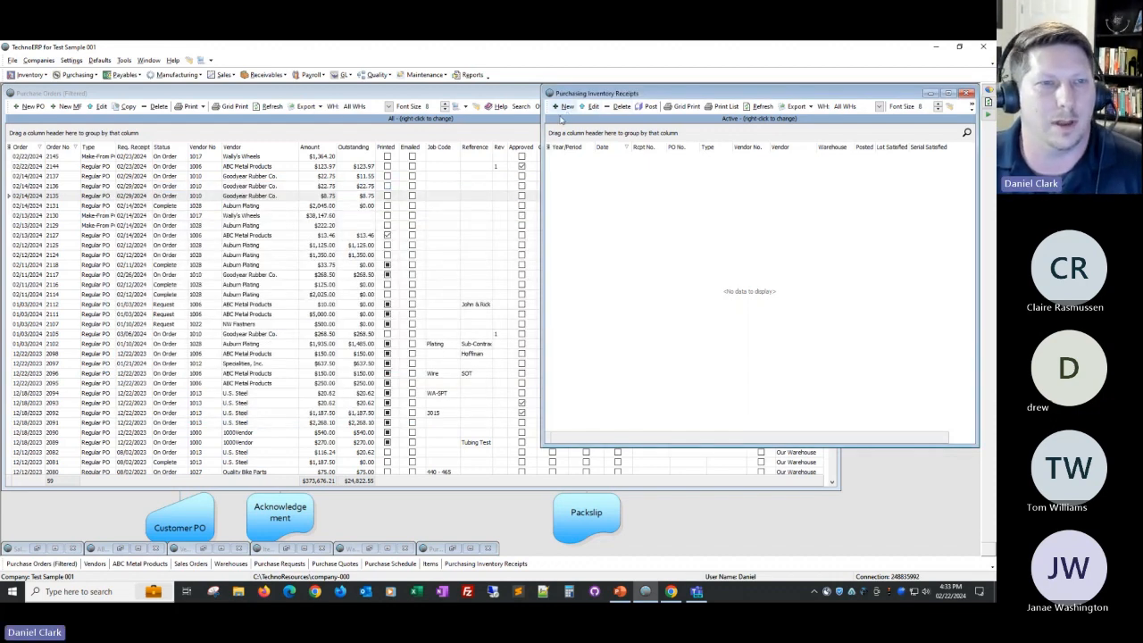
# Start a new inventory receipt for the approved ABC Metal Products purchase order dated 02/22/2024.
pyautogui.click(104, 178)
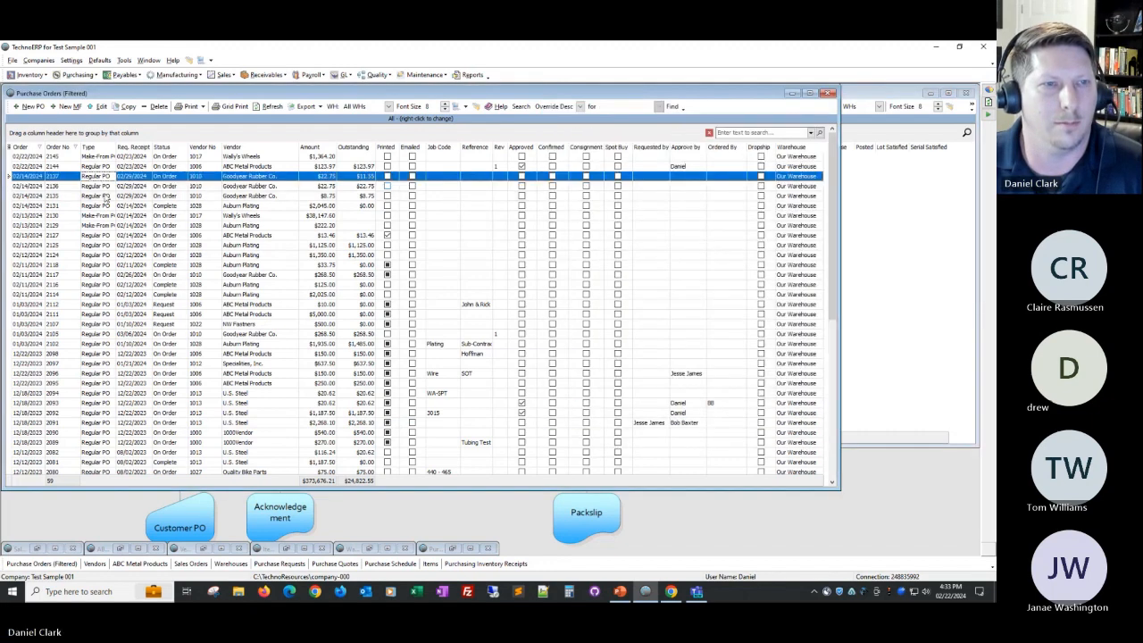
pyautogui.click(122, 168)
pyautogui.click(870, 239)
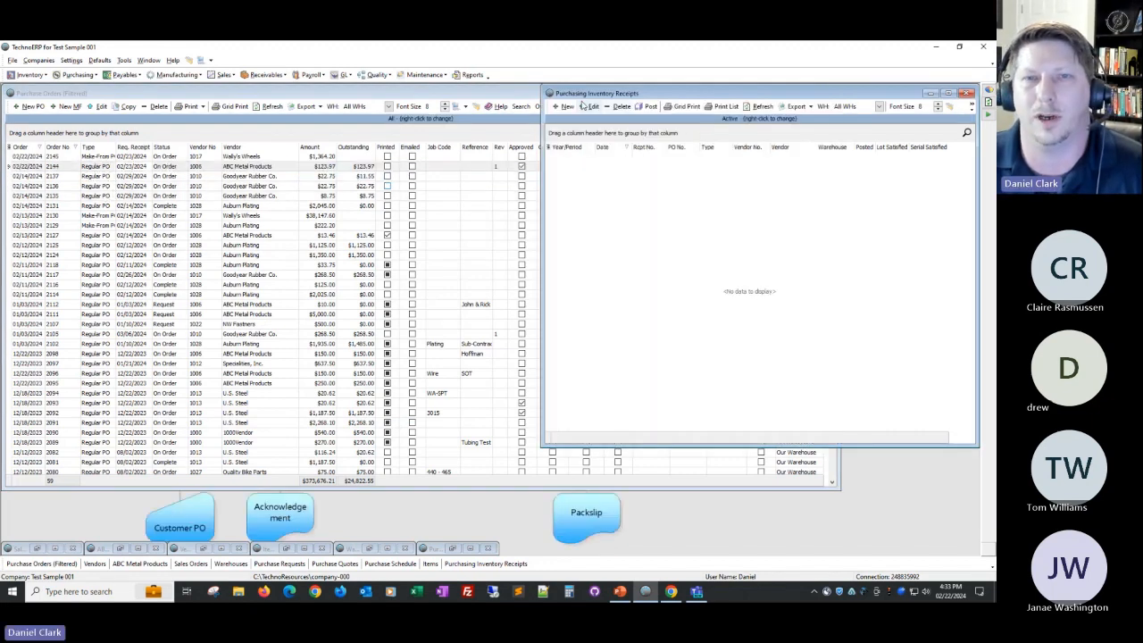
pyautogui.click(564, 106)
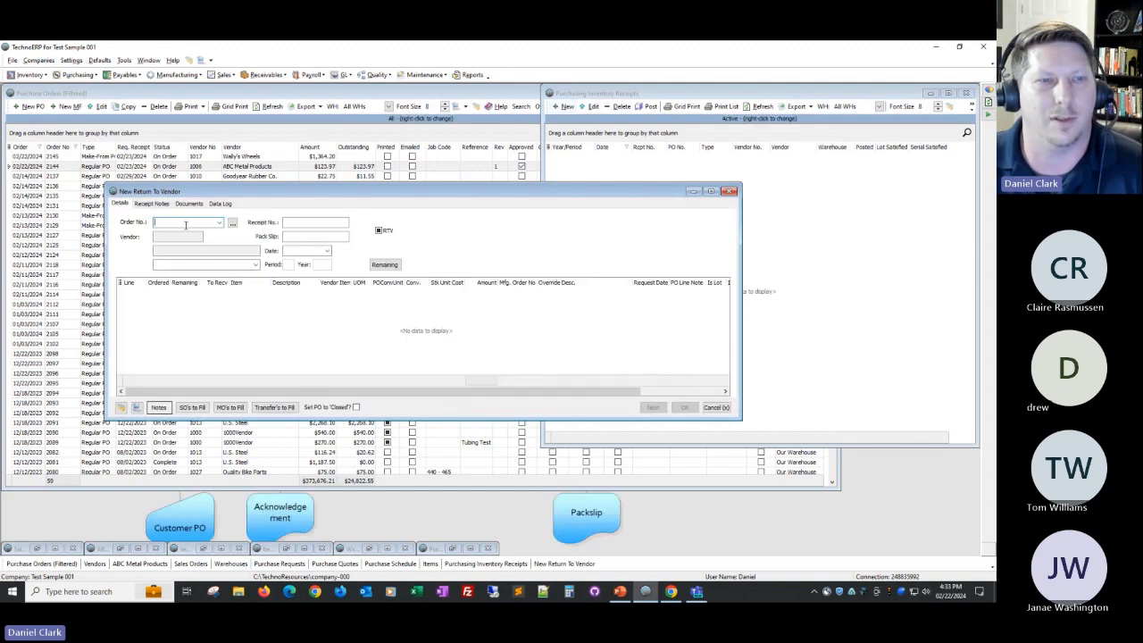
pyautogui.write('2144')
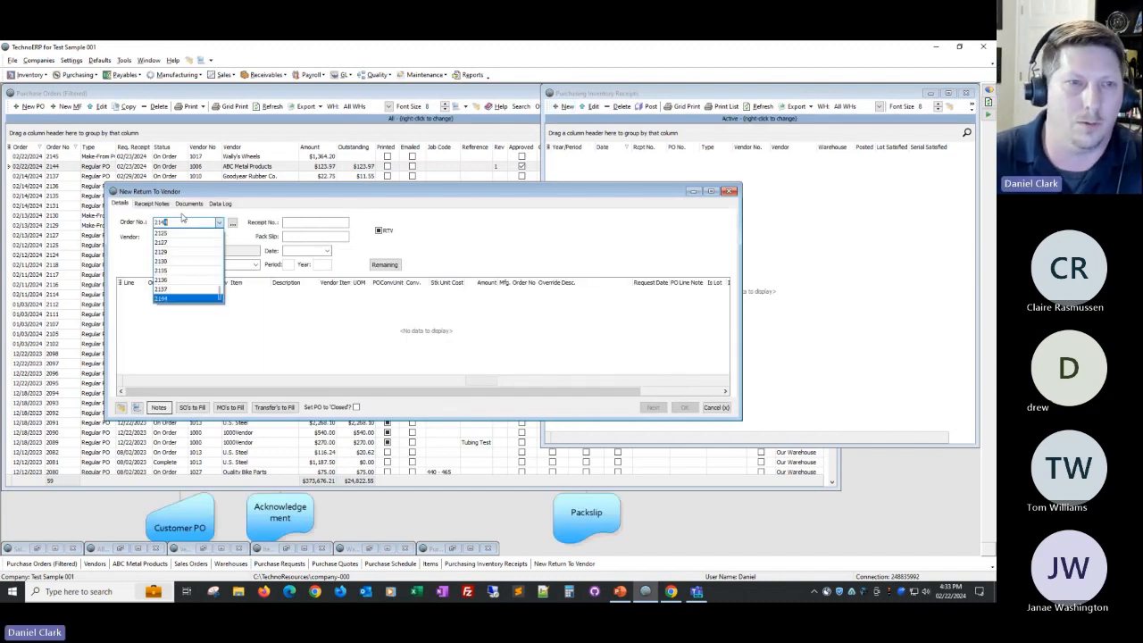
pyautogui.press('Tab')
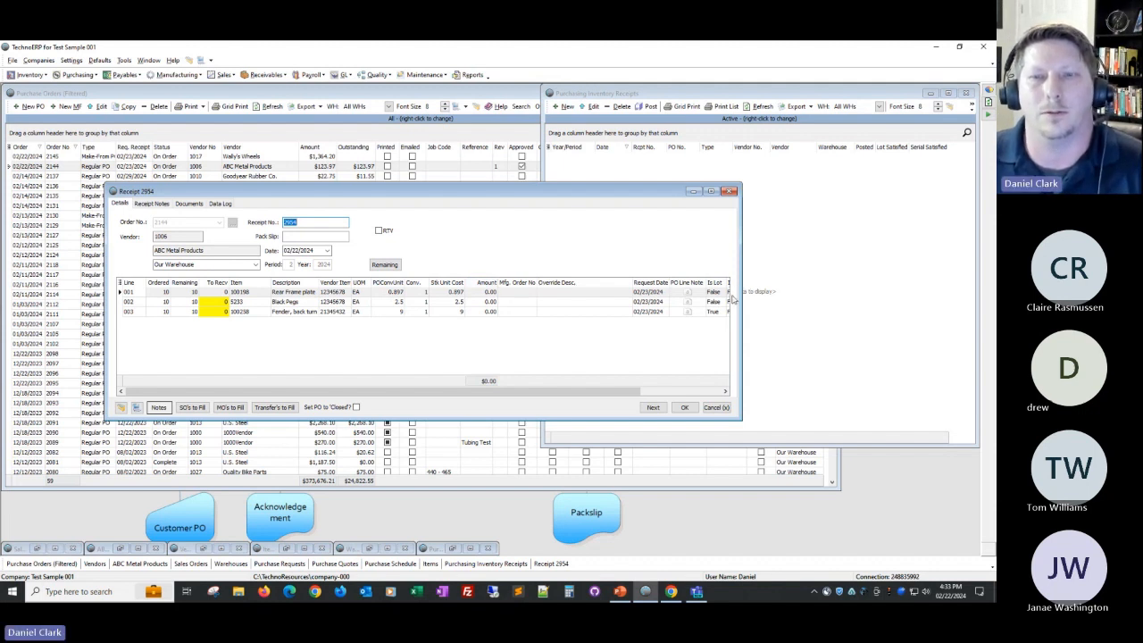
# Widen the receipt window and narrow the Override Desc. column so all line columns through Inspect fit, and reposition the window.
pyautogui.moveTo(740, 298); pyautogui.dragTo(854, 298)
pyautogui.moveTo(630, 282); pyautogui.dragTo(588, 282)
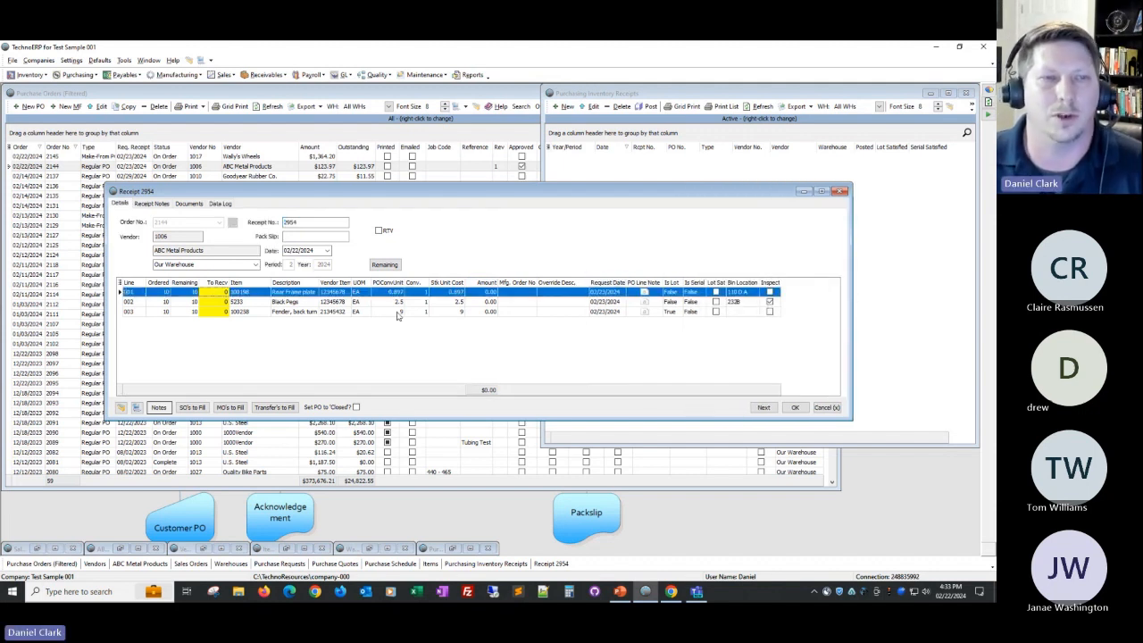
pyautogui.moveTo(211, 195); pyautogui.dragTo(189, 238)
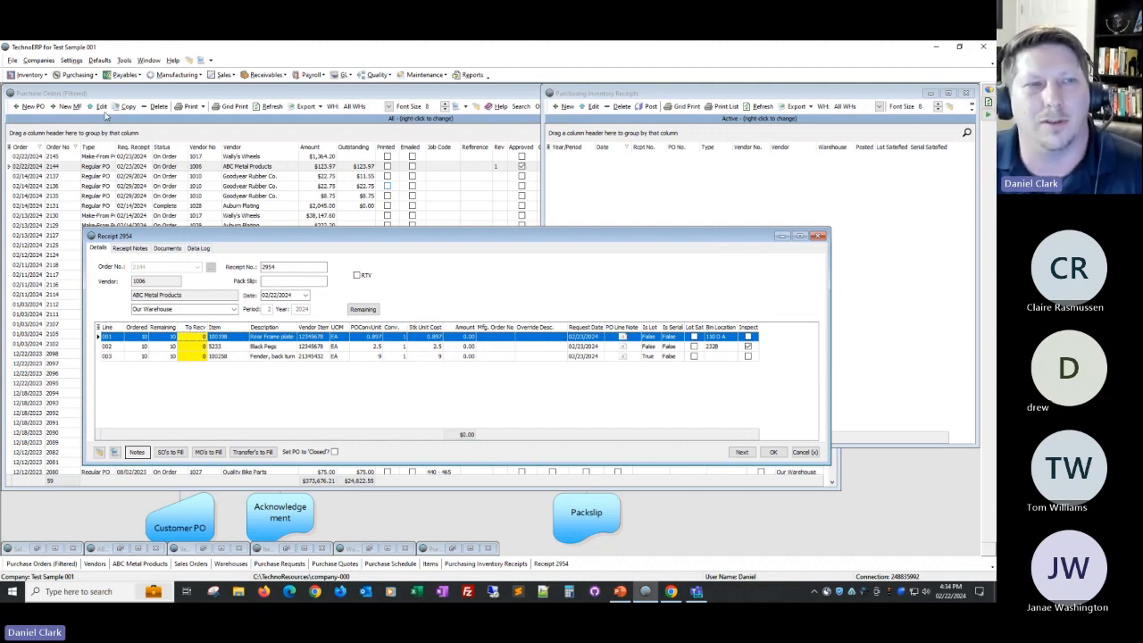
pyautogui.click(87, 78)
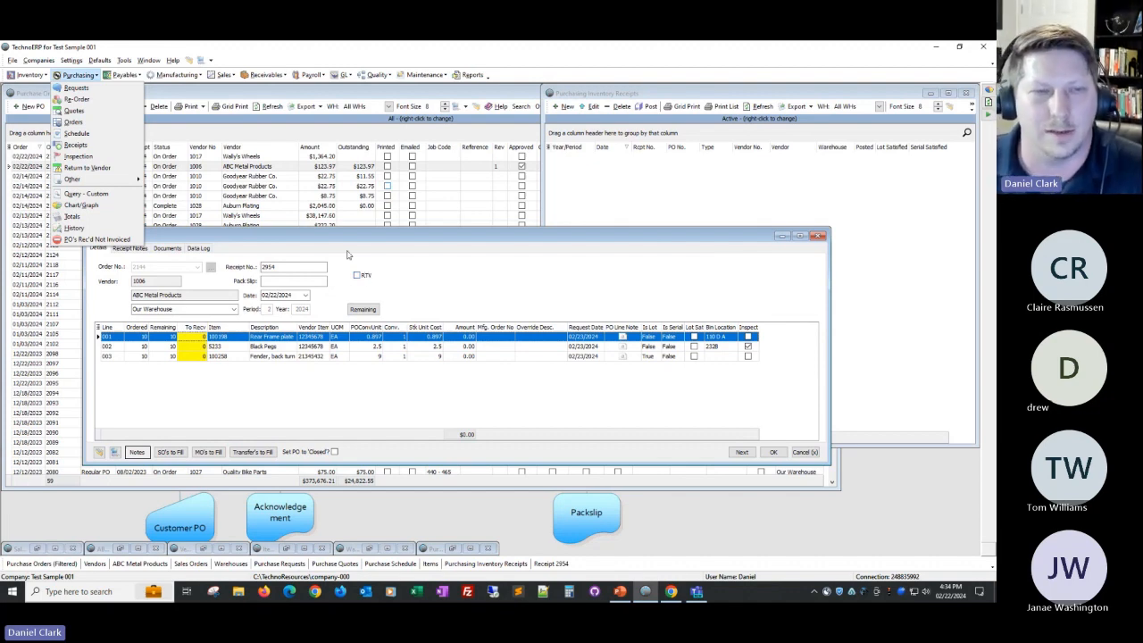
pyautogui.moveTo(361, 237); pyautogui.dragTo(353, 161)
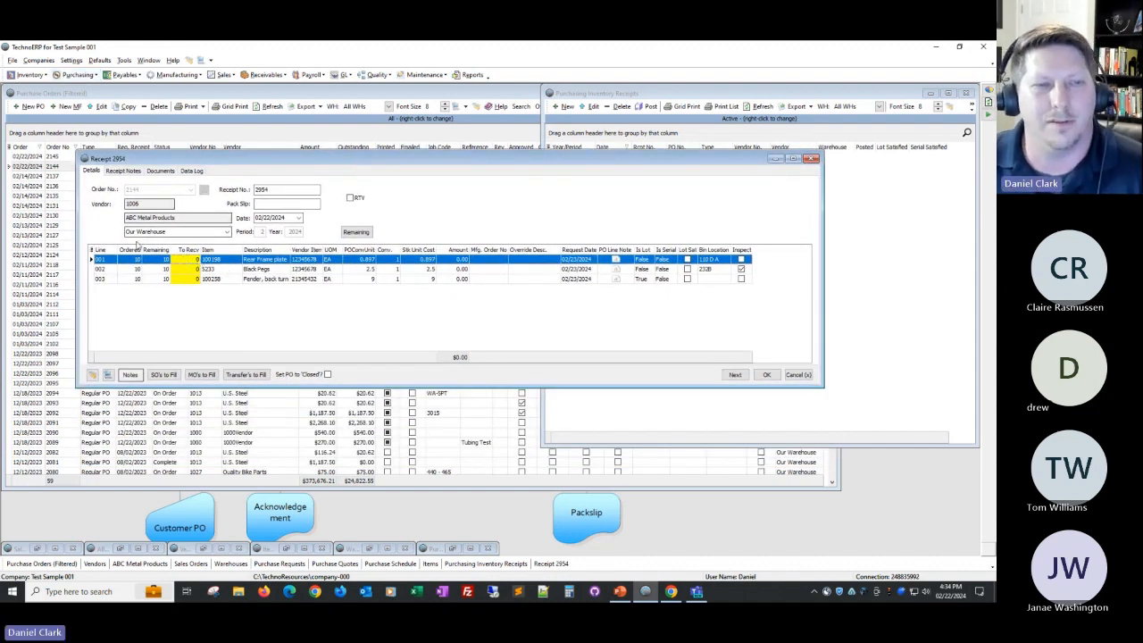
# Fill in the remaining quantities as received, and change them to 7 on line 001, 9 on line 002 and 3 on line 003.
pyautogui.click(357, 233)
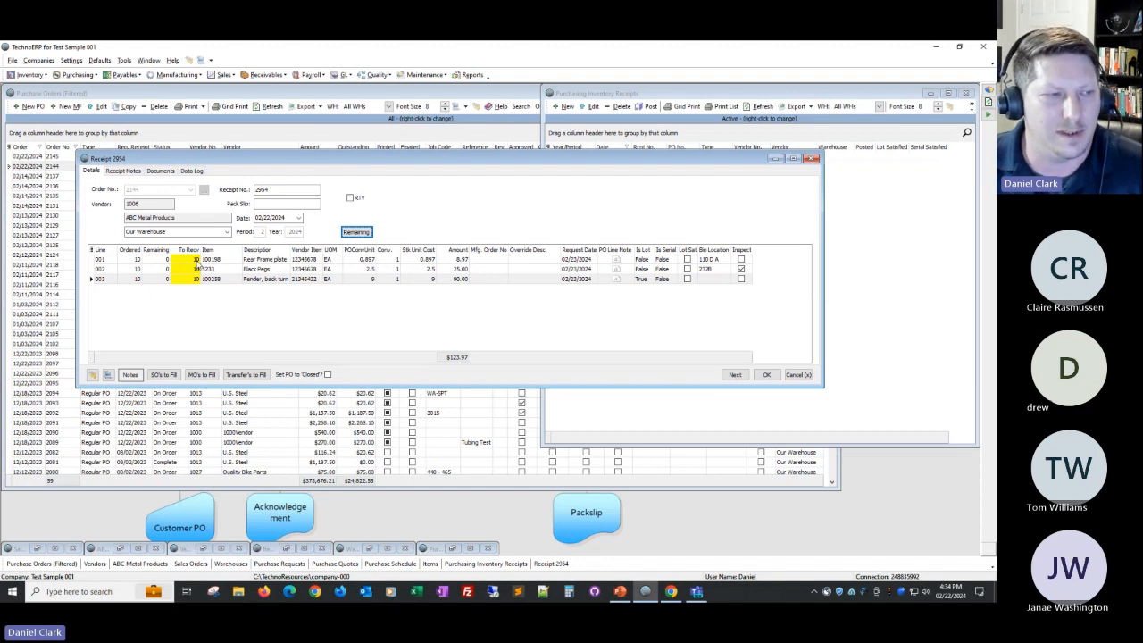
pyautogui.click(193, 259)
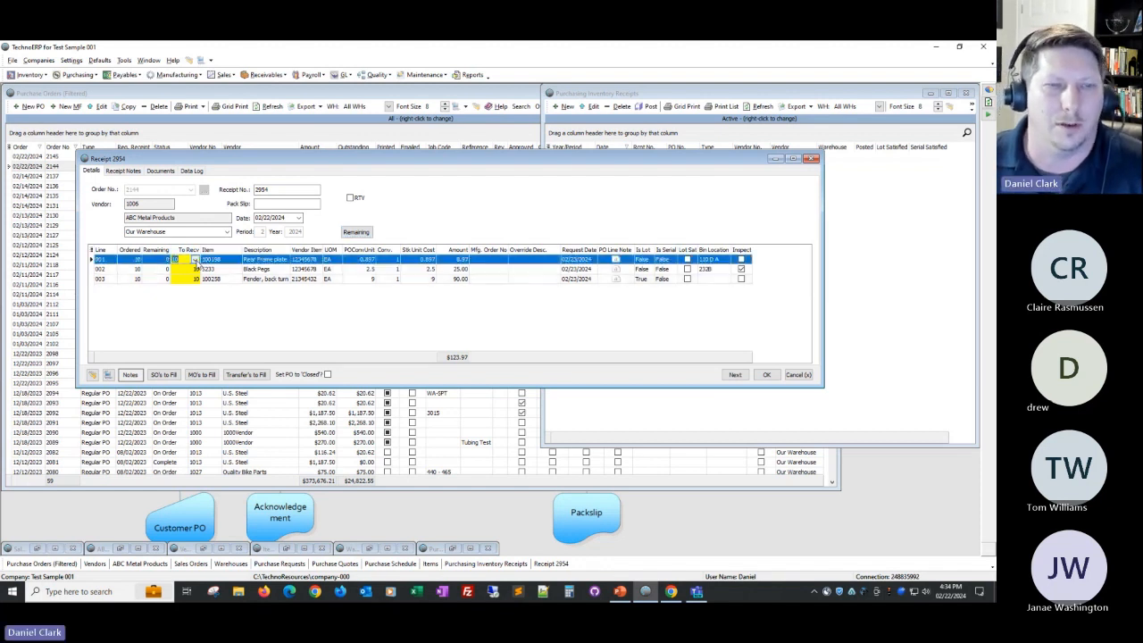
pyautogui.write('7')
pyautogui.press('Down')
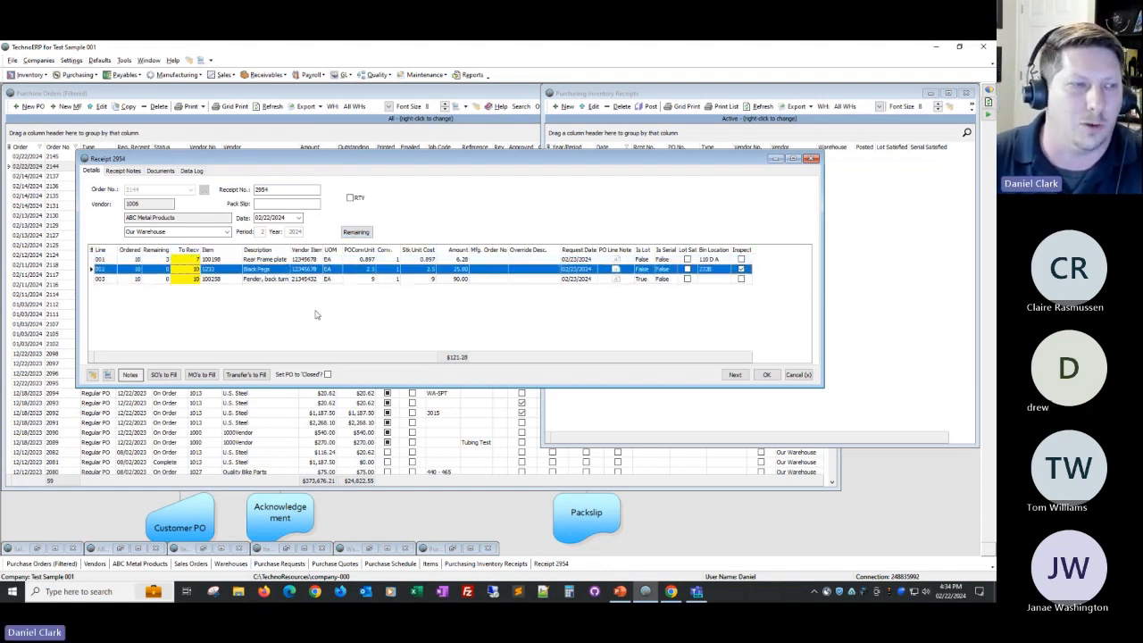
pyautogui.write('9')
pyautogui.press('Down')
pyautogui.write('3')
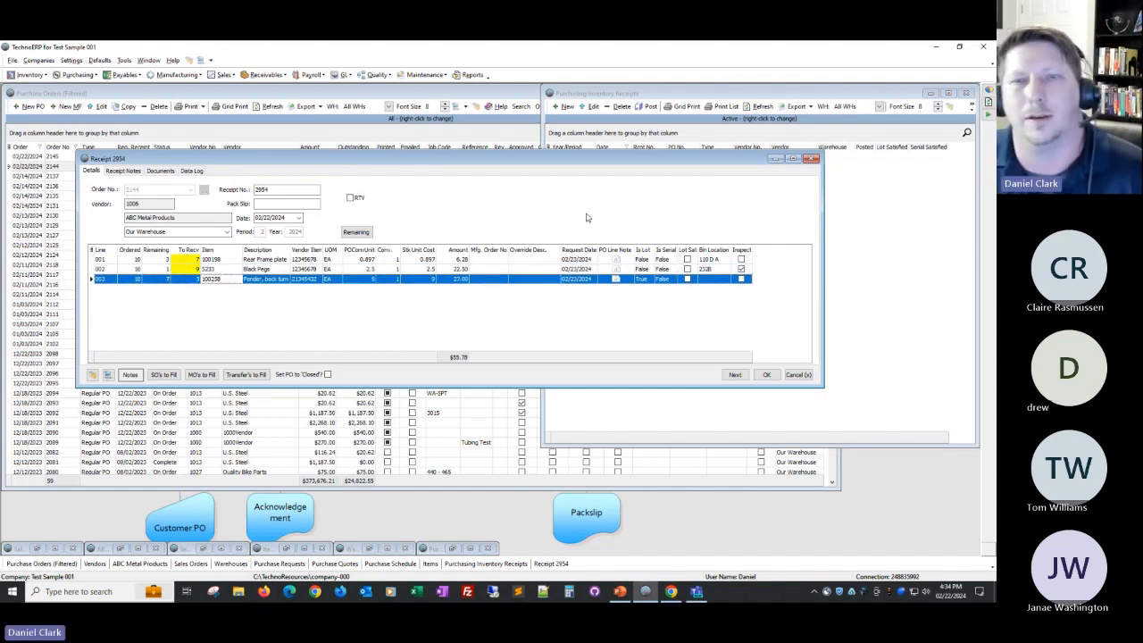
# Open lot tracking for line 003 and enter a lot with quantity 2 and reference number 55412.
pyautogui.click(648, 280)
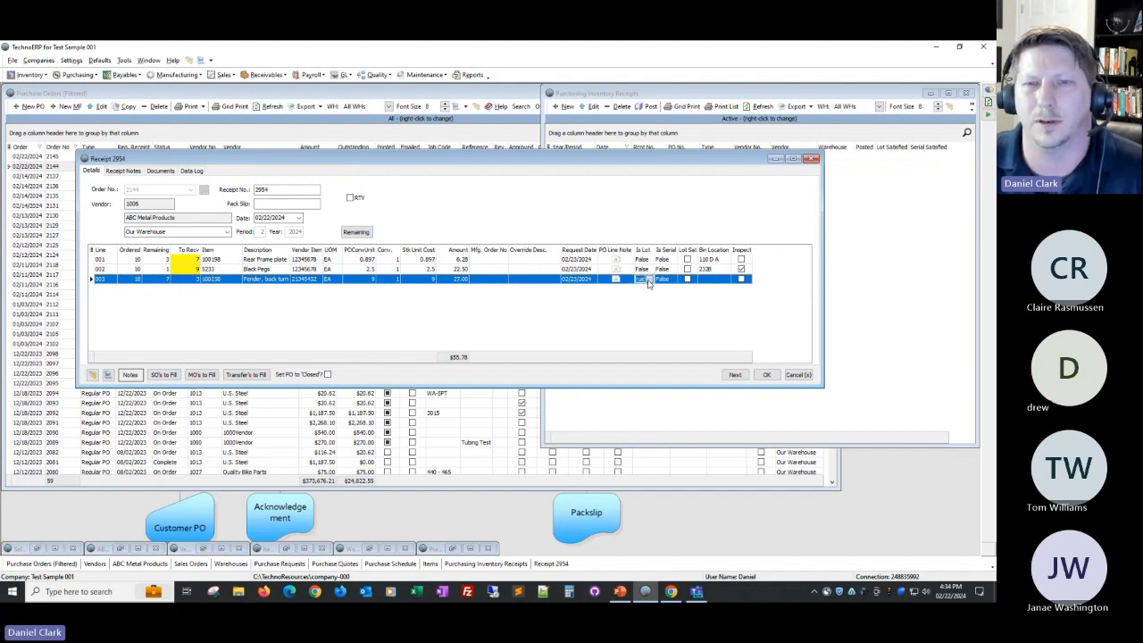
pyautogui.click(649, 280)
pyautogui.moveTo(502, 211); pyautogui.dragTo(404, 311)
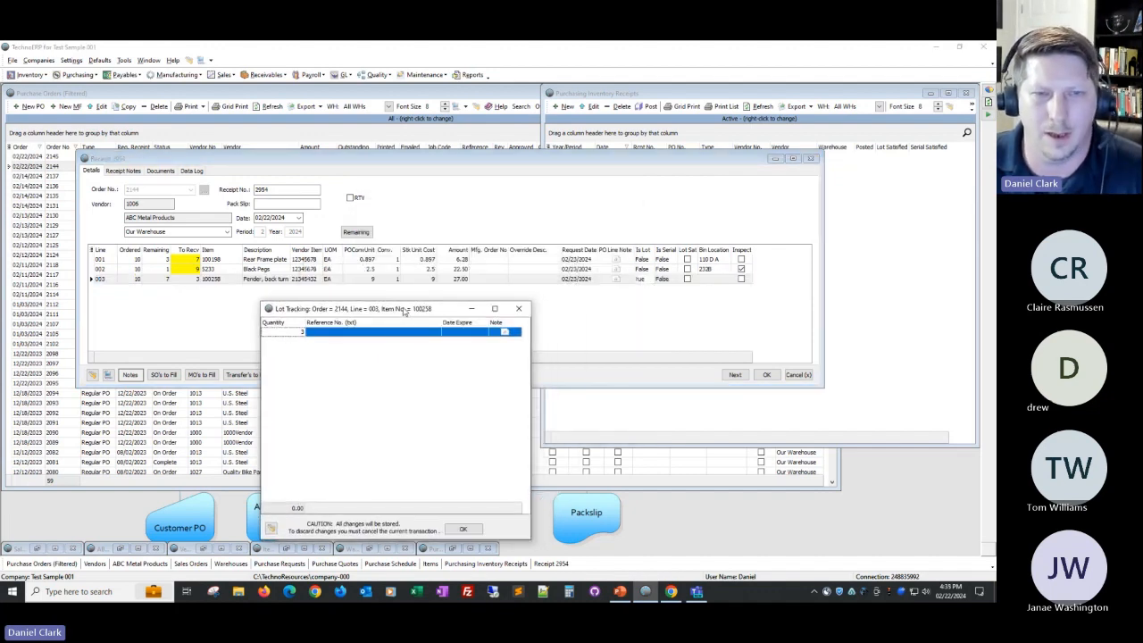
pyautogui.click(291, 334)
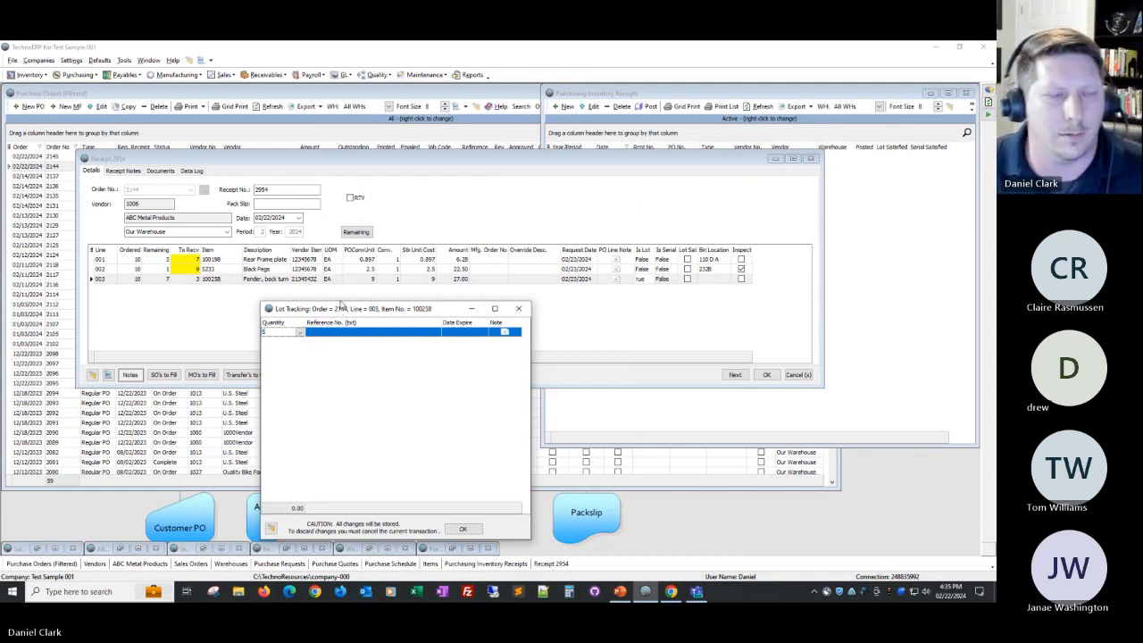
pyautogui.click(424, 332)
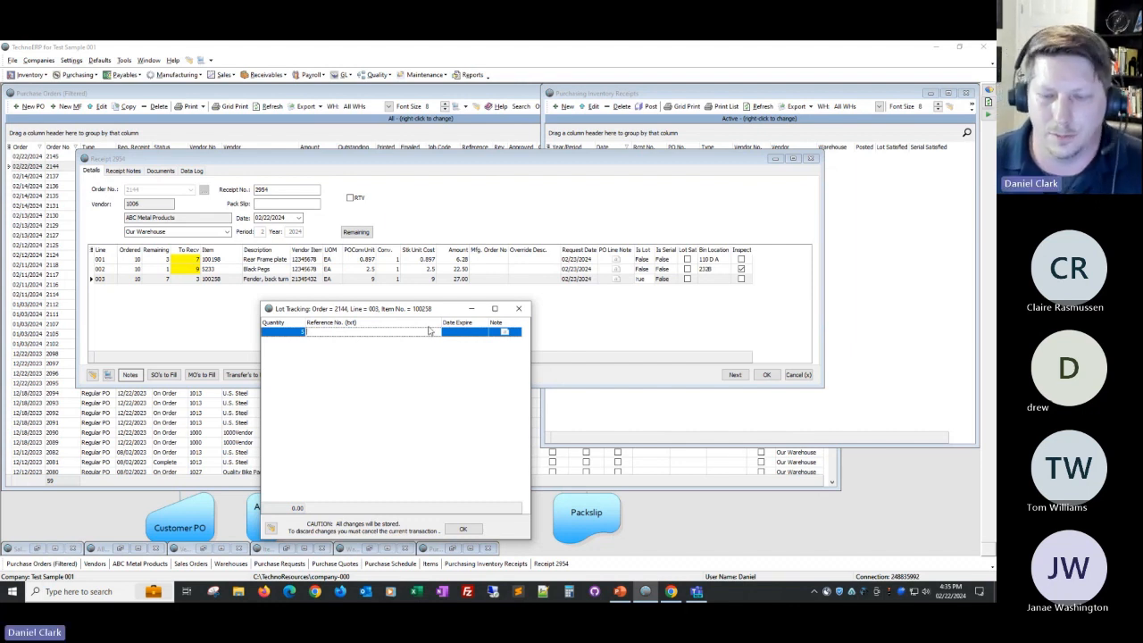
pyautogui.write('55412')
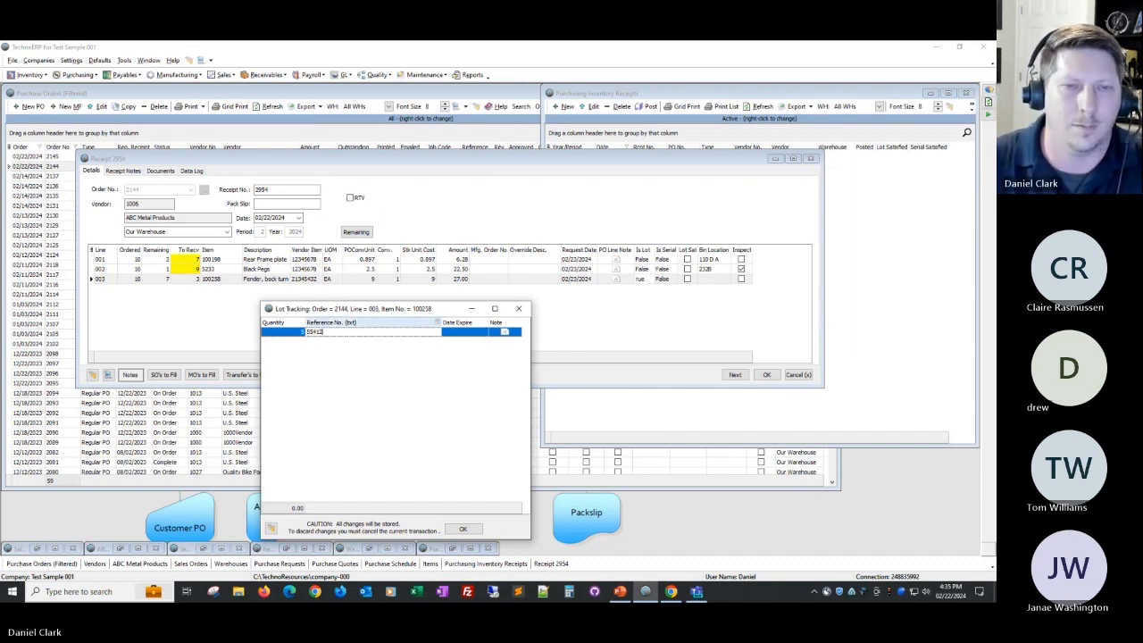
pyautogui.rightClick(291, 388)
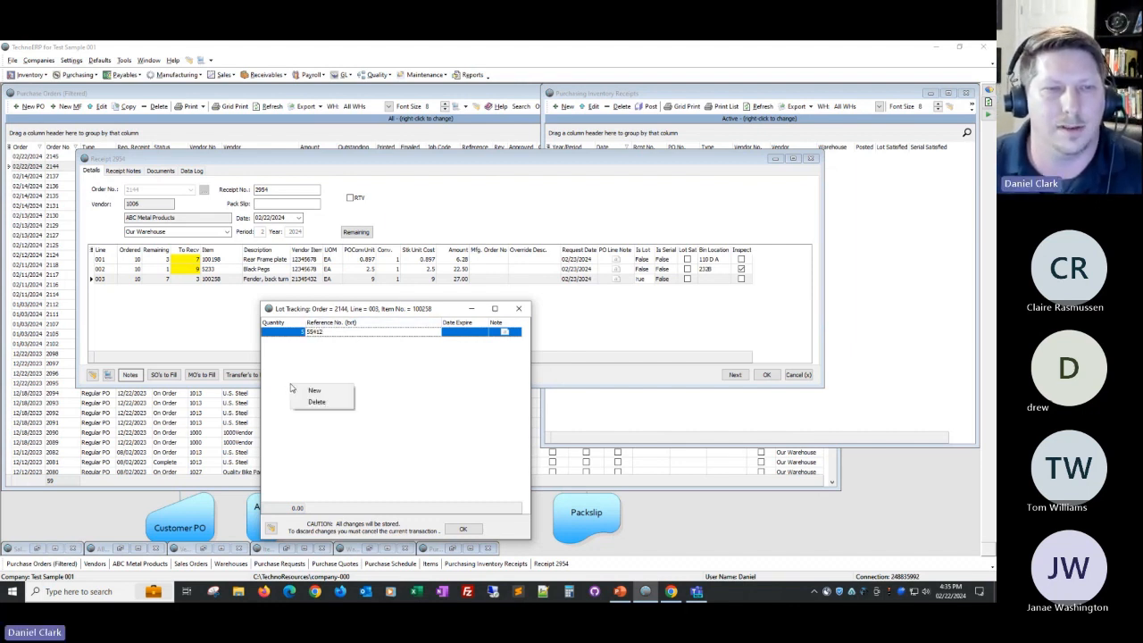
pyautogui.doubleClick(299, 333)
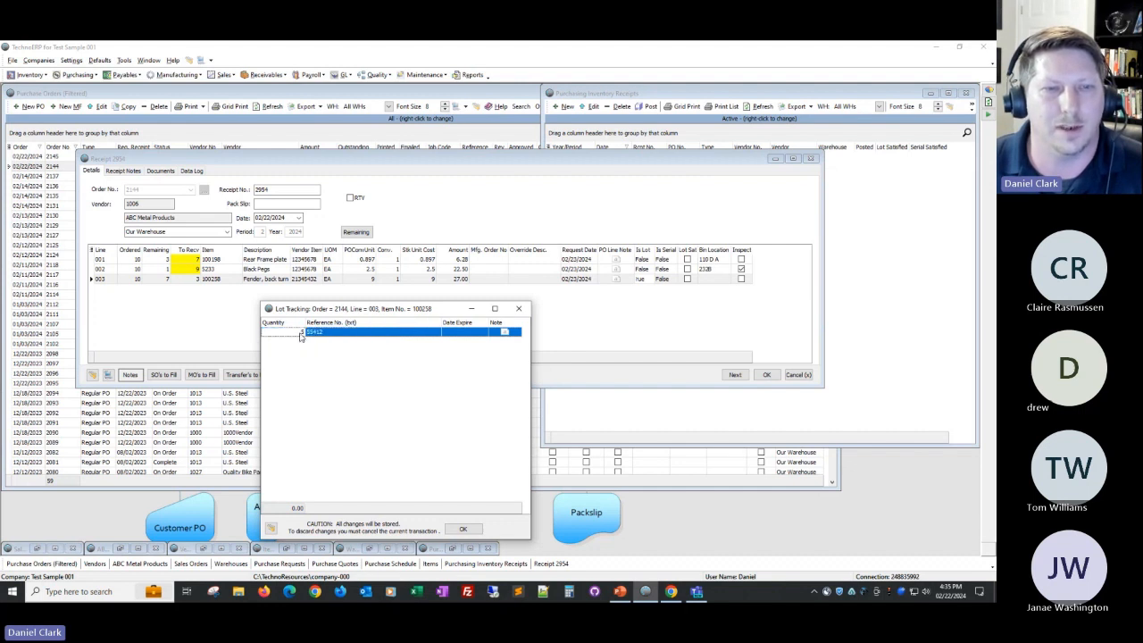
pyautogui.write('2')
# Add a second lot to line 003 with quantity 1 and reference number 55413, and accept the lot entries.
pyautogui.rightClick(297, 350)
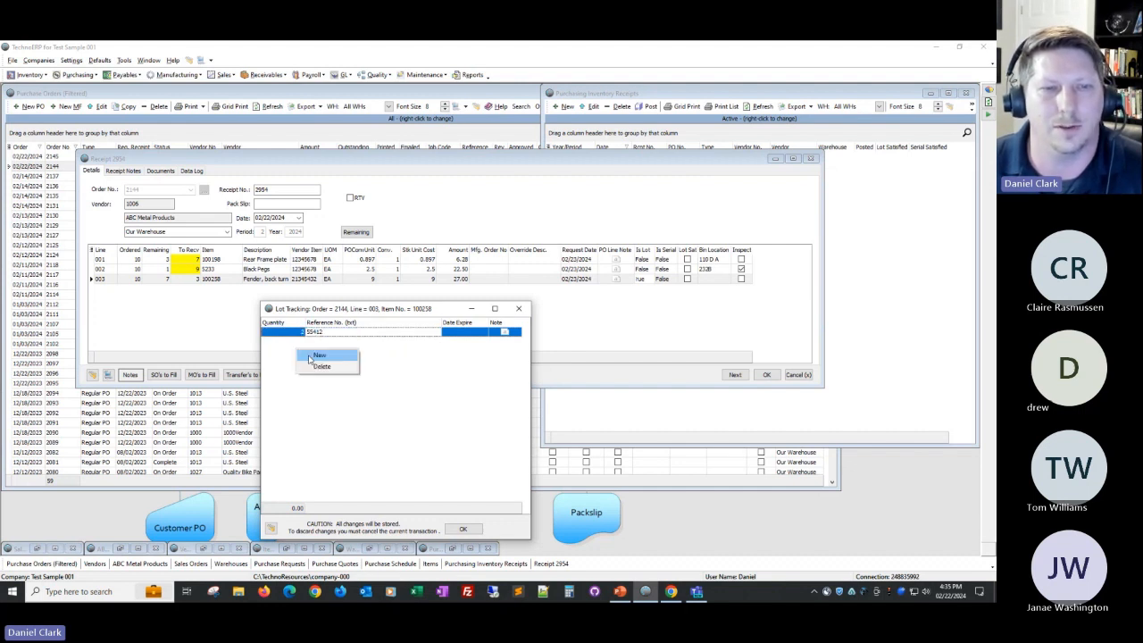
pyautogui.click(315, 356)
pyautogui.write('1')
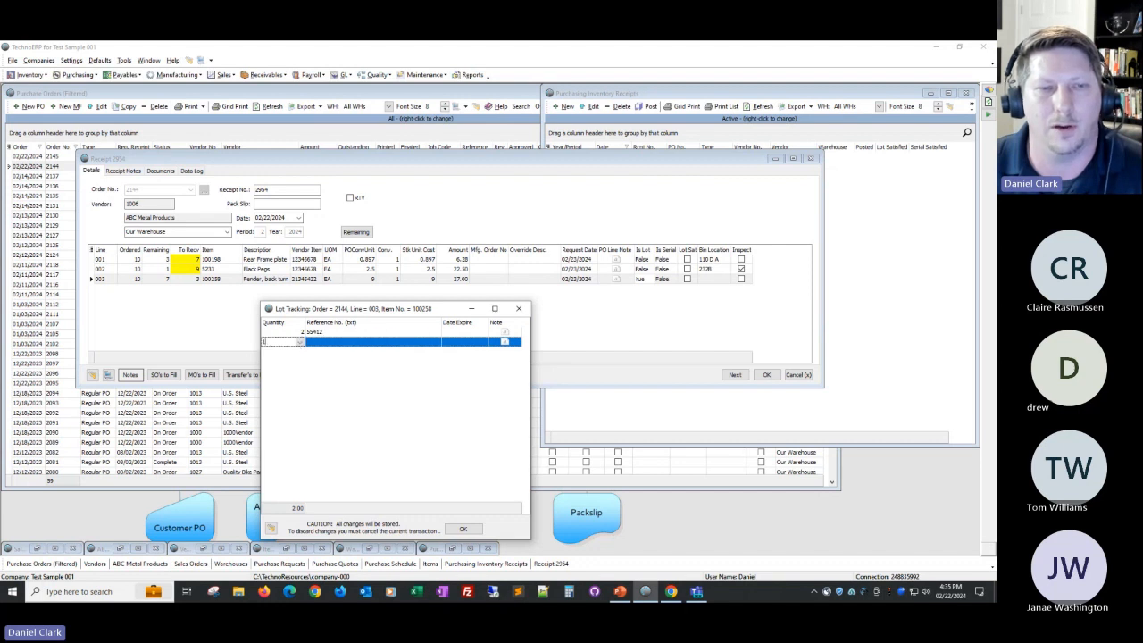
pyautogui.press('Tab')
pyautogui.write('55413')
pyautogui.press('Tab')
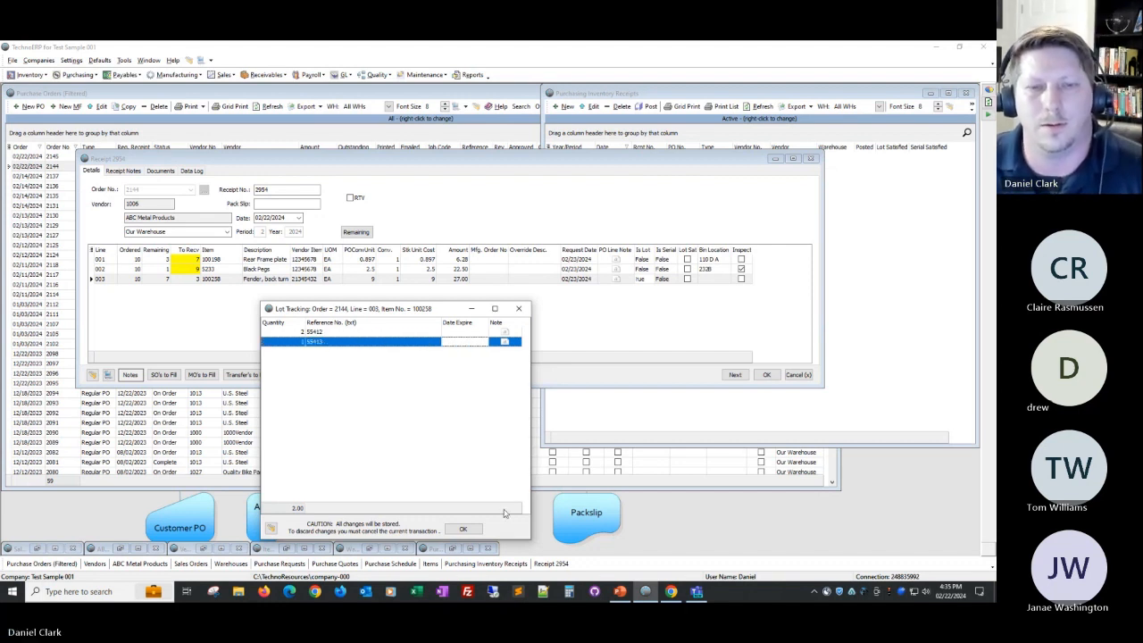
pyautogui.click(455, 529)
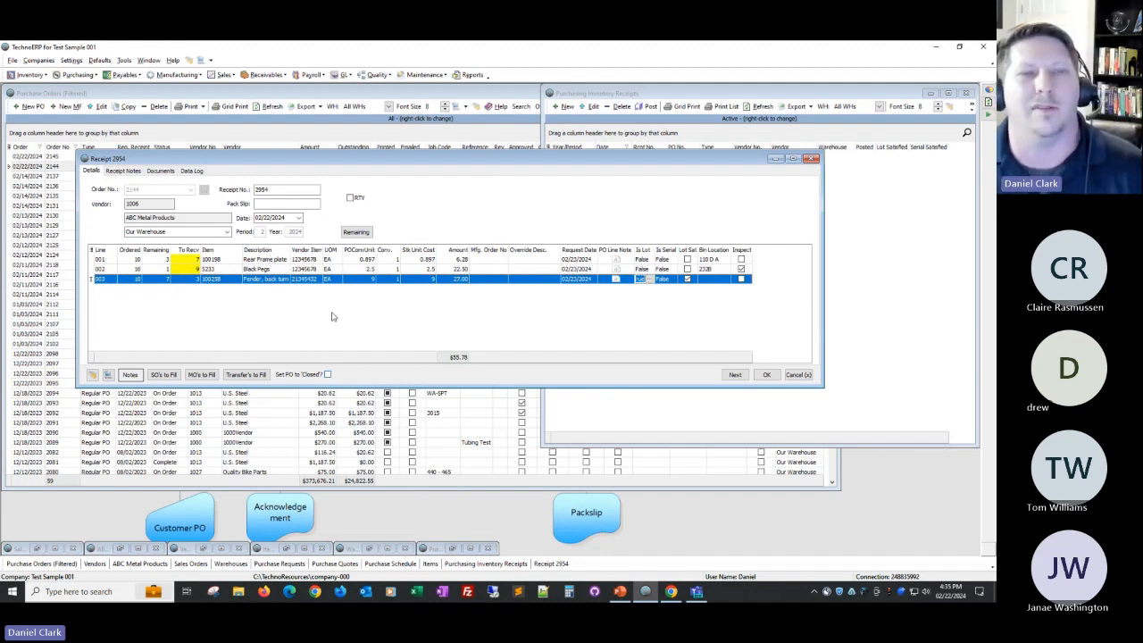
# Check the receipt notes and save the partial receipt for ABC Metal Products.
pyautogui.click(278, 204)
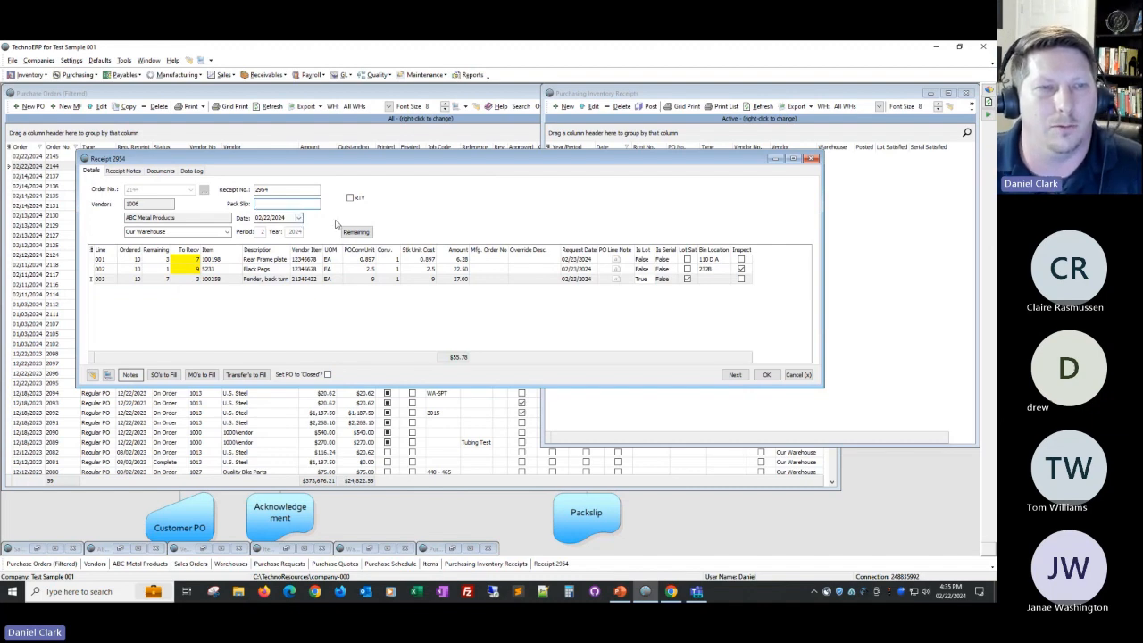
pyautogui.moveTo(166, 161); pyautogui.dragTo(182, 219)
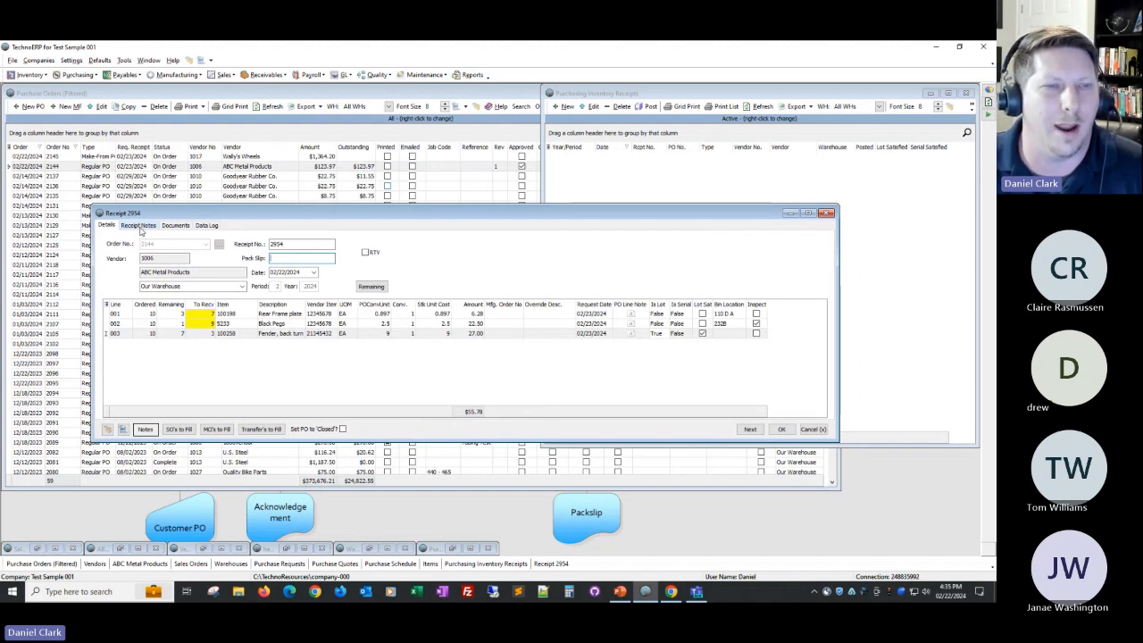
pyautogui.click(139, 225)
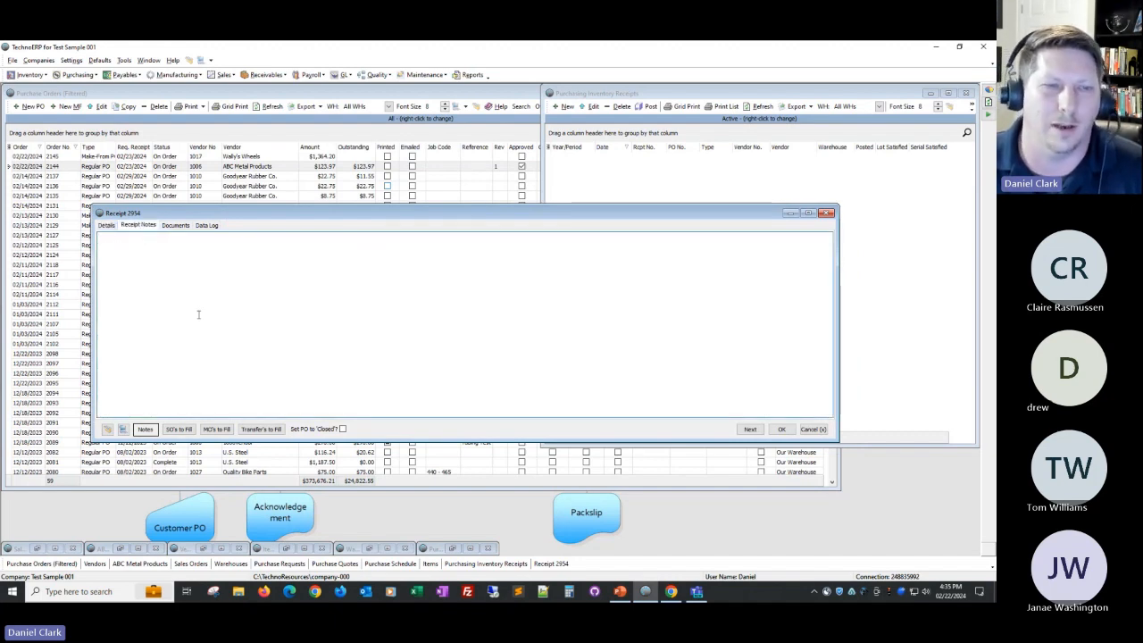
pyautogui.click(105, 226)
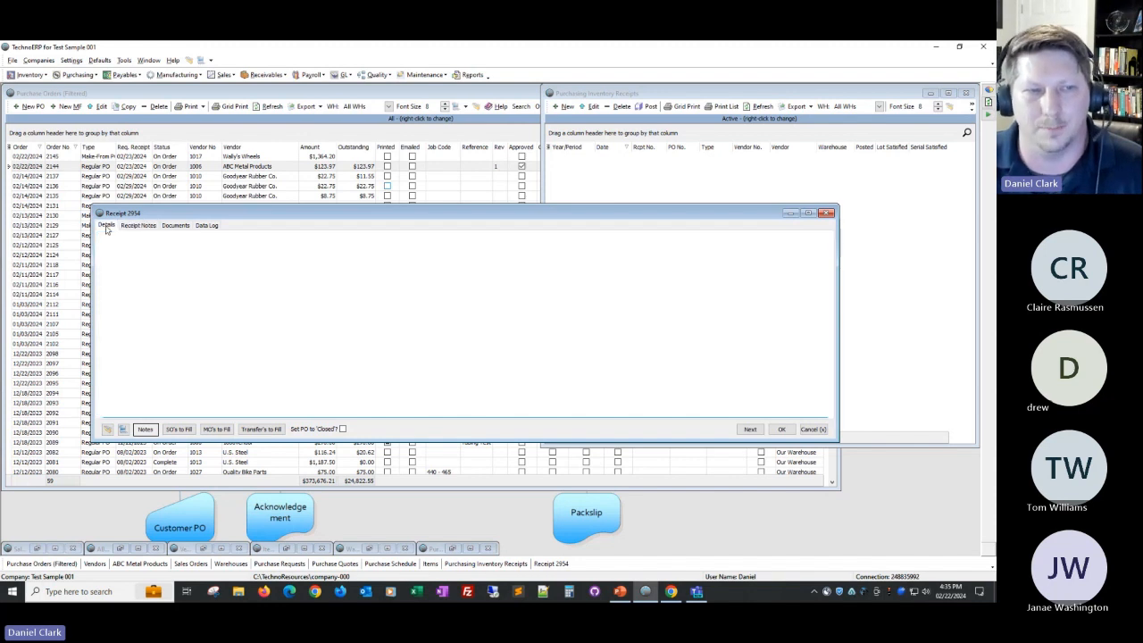
pyautogui.click(784, 431)
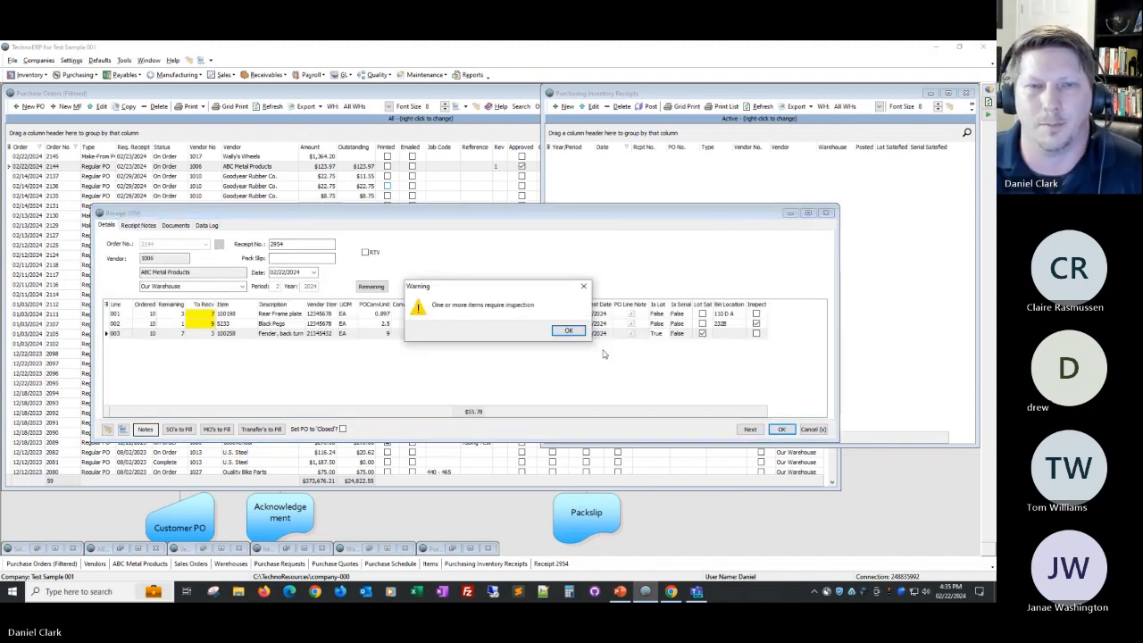
pyautogui.moveTo(479, 299); pyautogui.dragTo(328, 360)
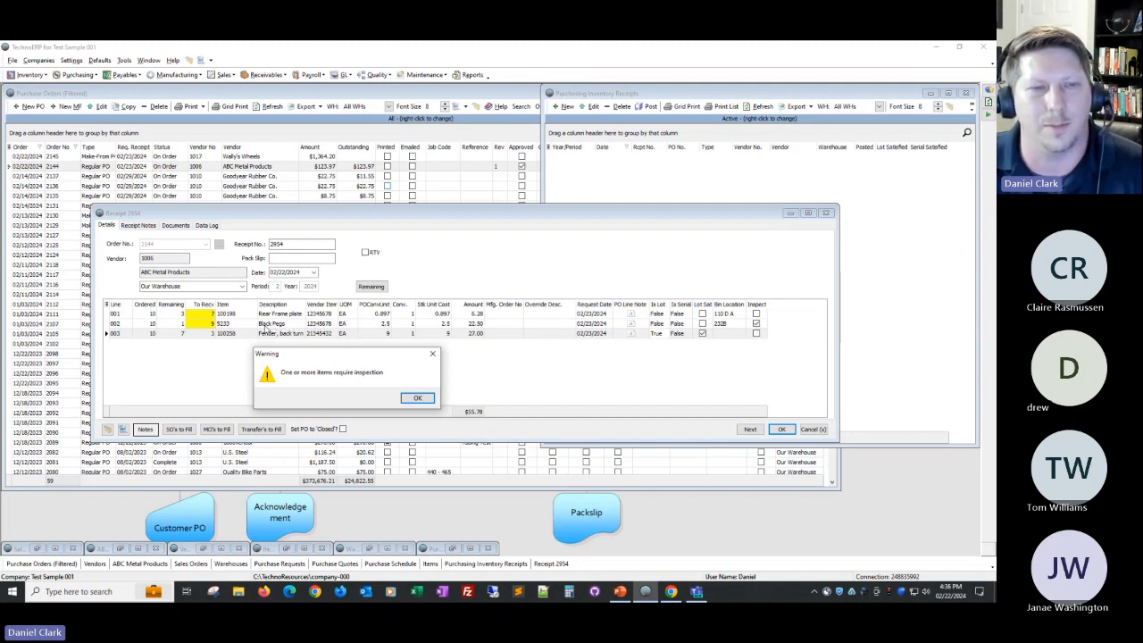
pyautogui.moveTo(357, 361); pyautogui.dragTo(405, 364)
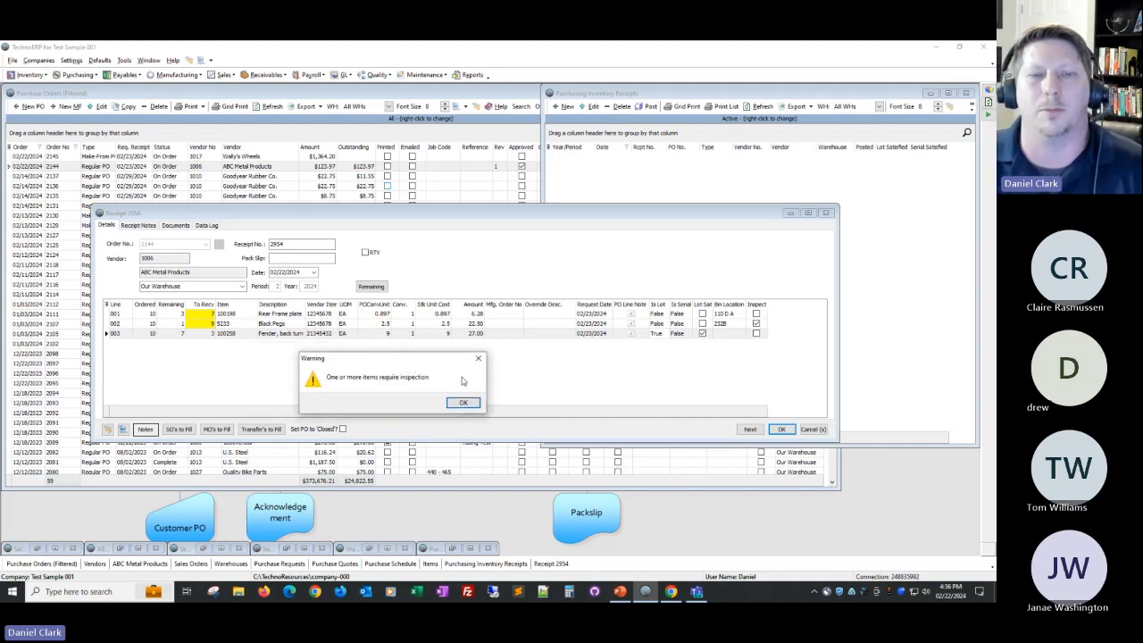
pyautogui.click(470, 405)
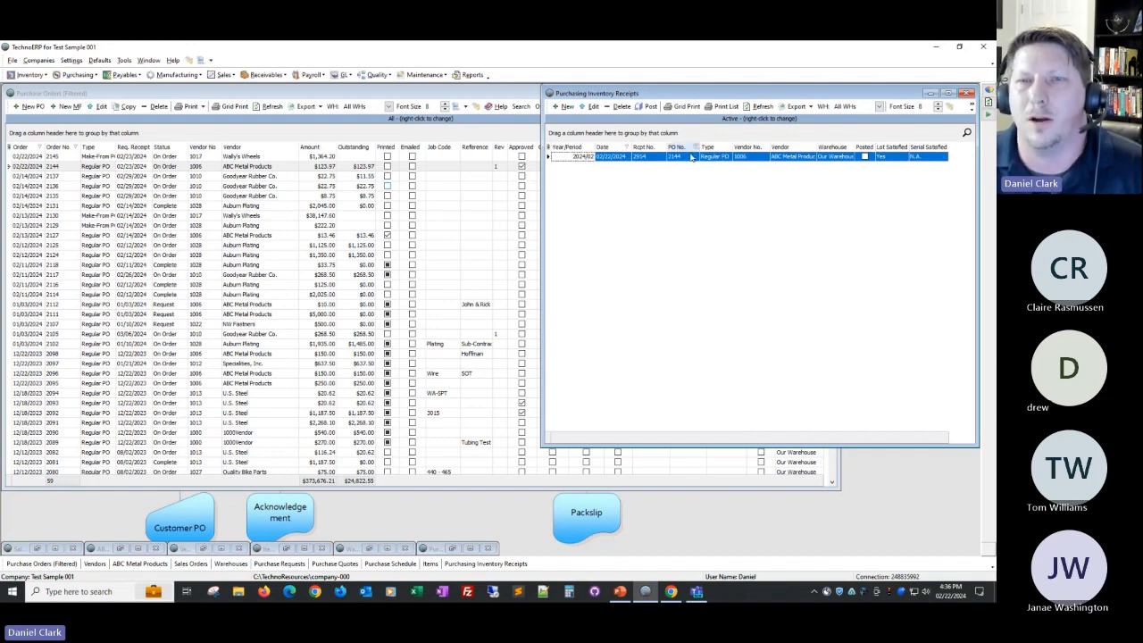
# Post the saved ABC Metal Products inventory receipt and close the purchasing inventory receipts list.
pyautogui.rightClick(677, 158)
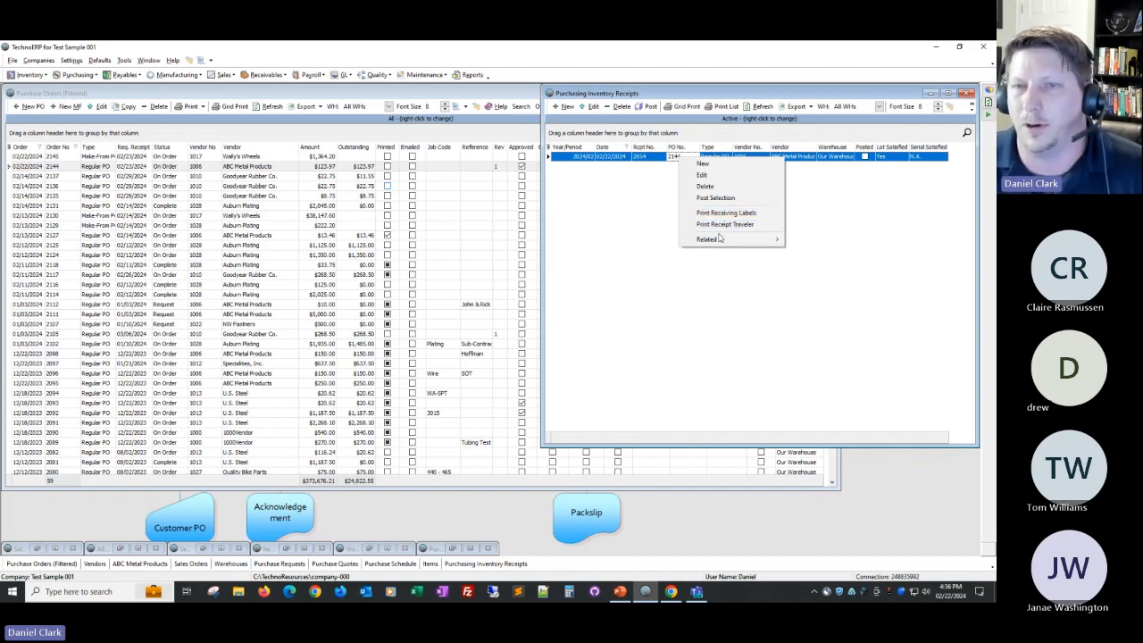
pyautogui.moveTo(728, 241)
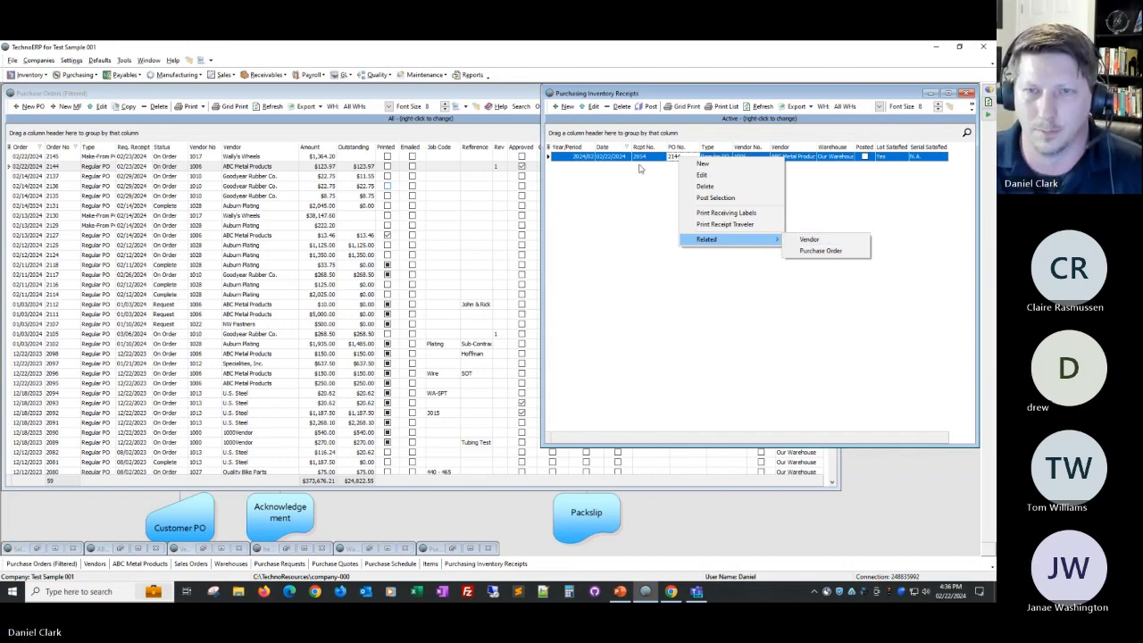
pyautogui.click(715, 197)
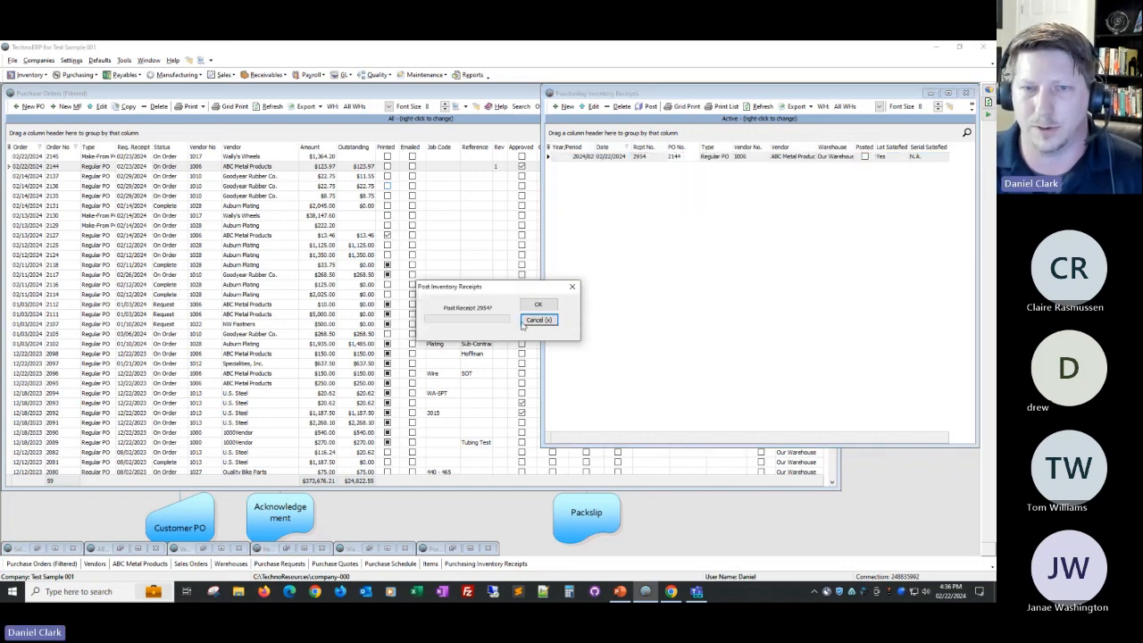
pyautogui.click(543, 306)
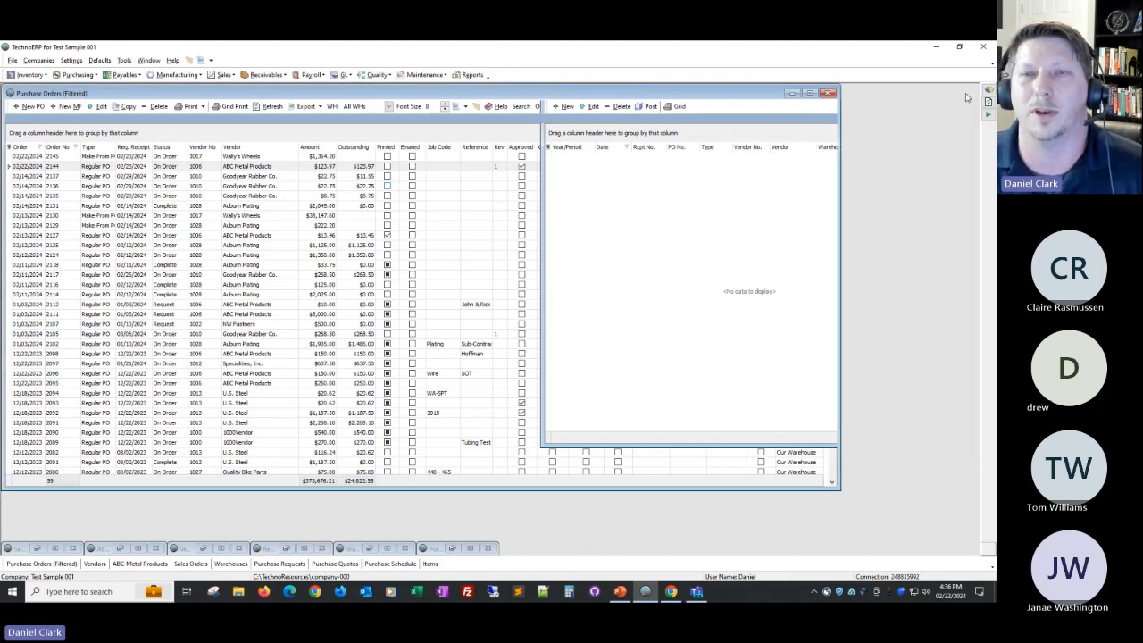
pyautogui.click(968, 94)
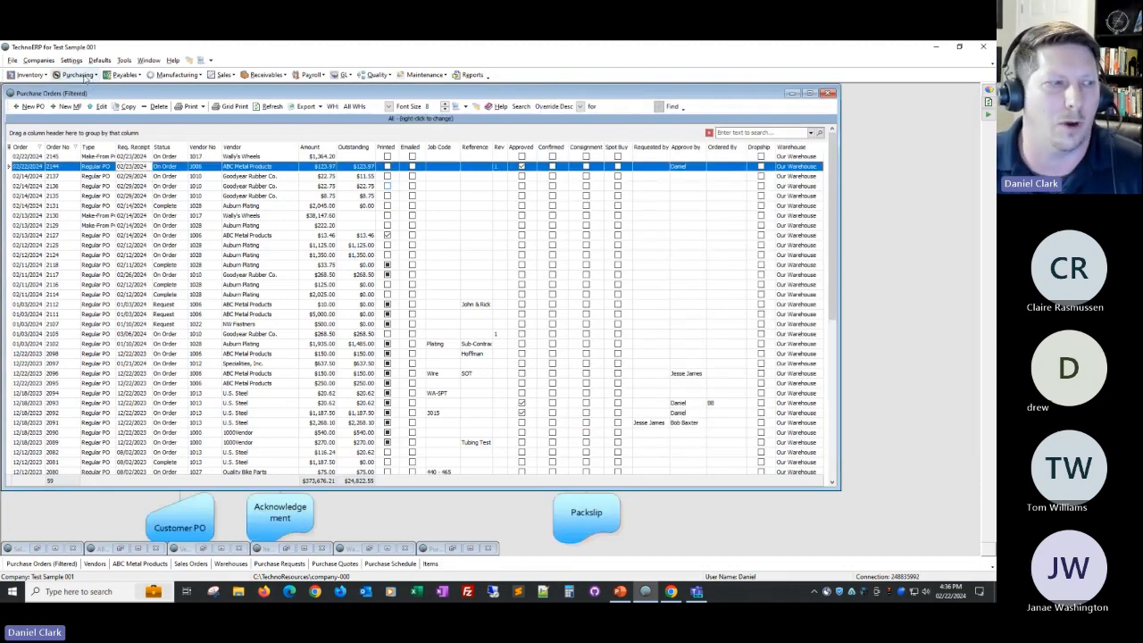
# Open the purchasing inspection list and start a new inspection for the Black Pegs receipt line from 02/22/2024.
pyautogui.click(80, 75)
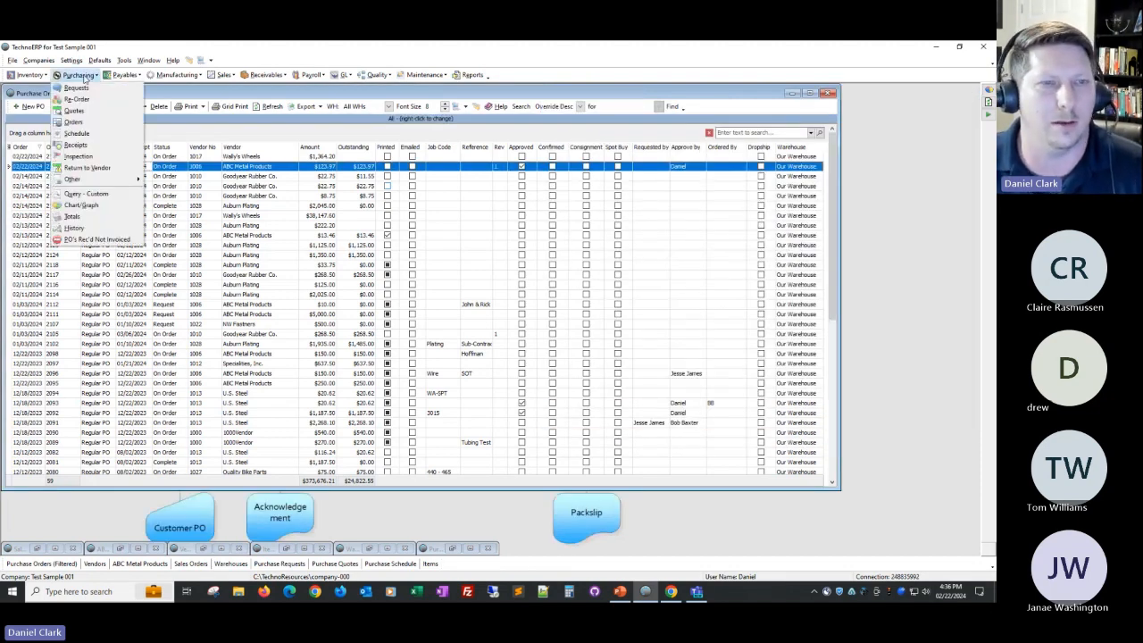
pyautogui.click(89, 158)
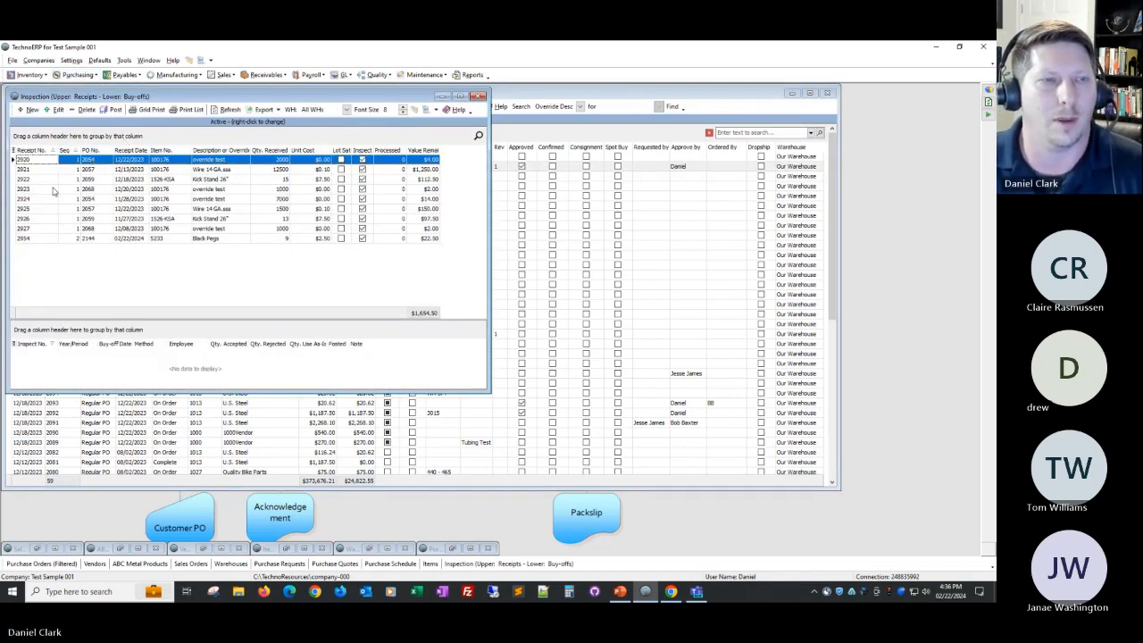
pyautogui.click(211, 240)
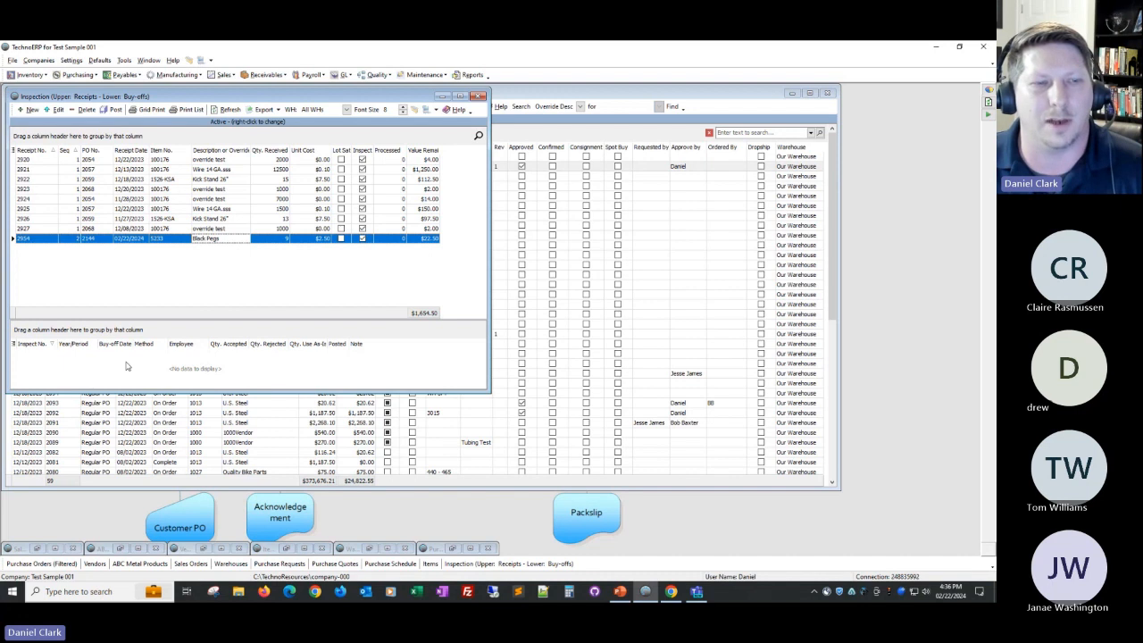
pyautogui.rightClick(183, 361)
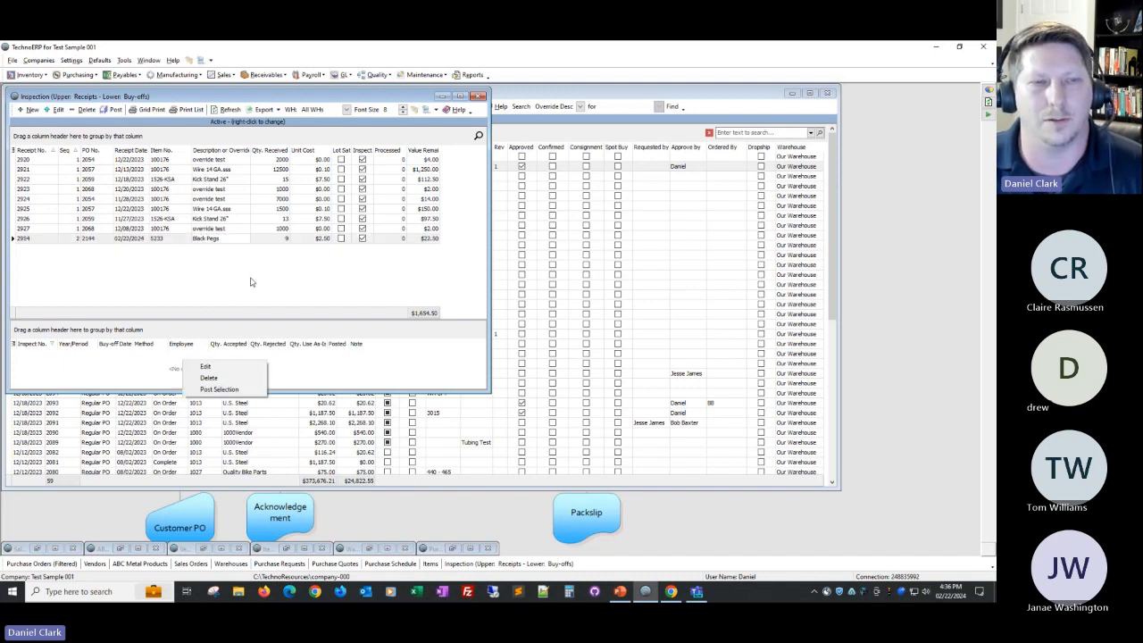
pyautogui.click(243, 230)
pyautogui.click(232, 239)
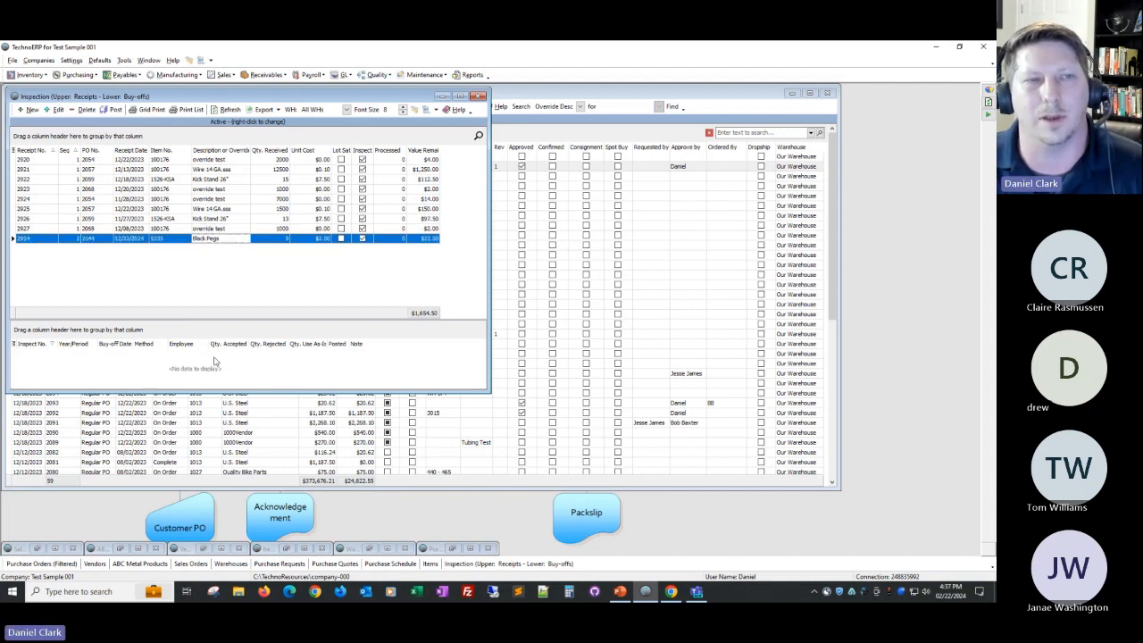
pyautogui.click(30, 109)
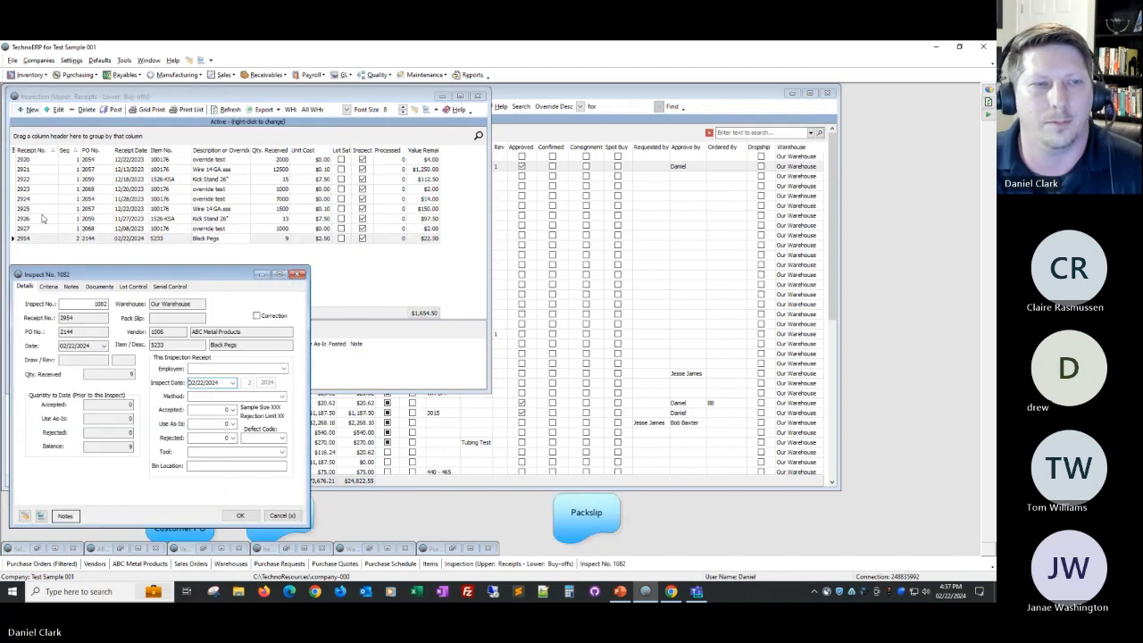
pyautogui.moveTo(187, 276); pyautogui.dragTo(549, 194)
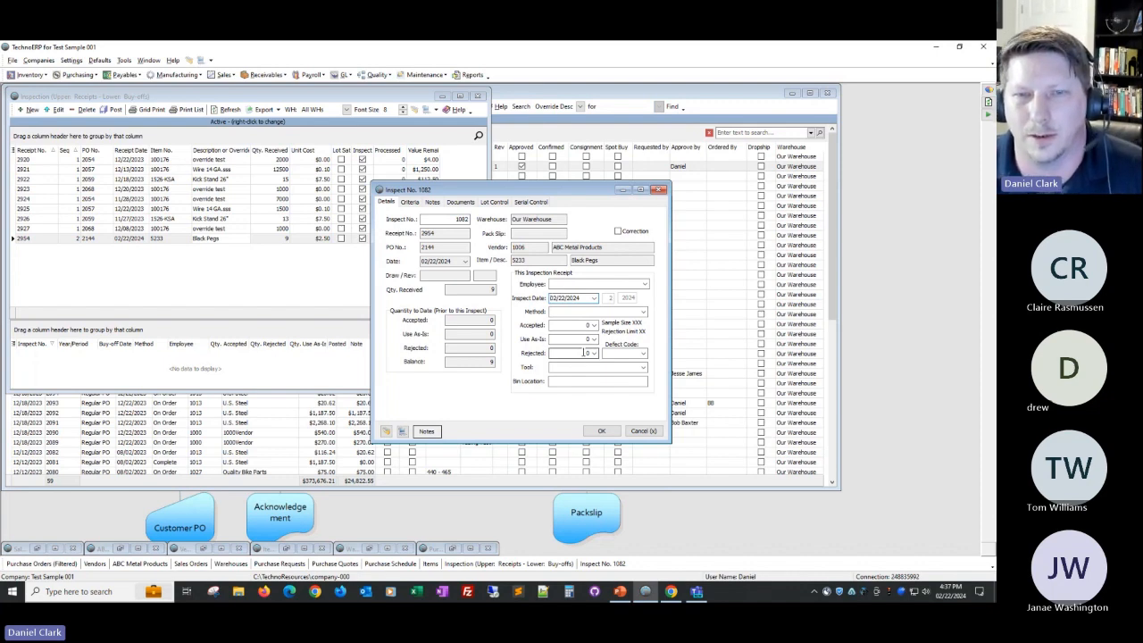
# Set the accepted quantity of the Black Pegs inspection to 9.
pyautogui.click(577, 324)
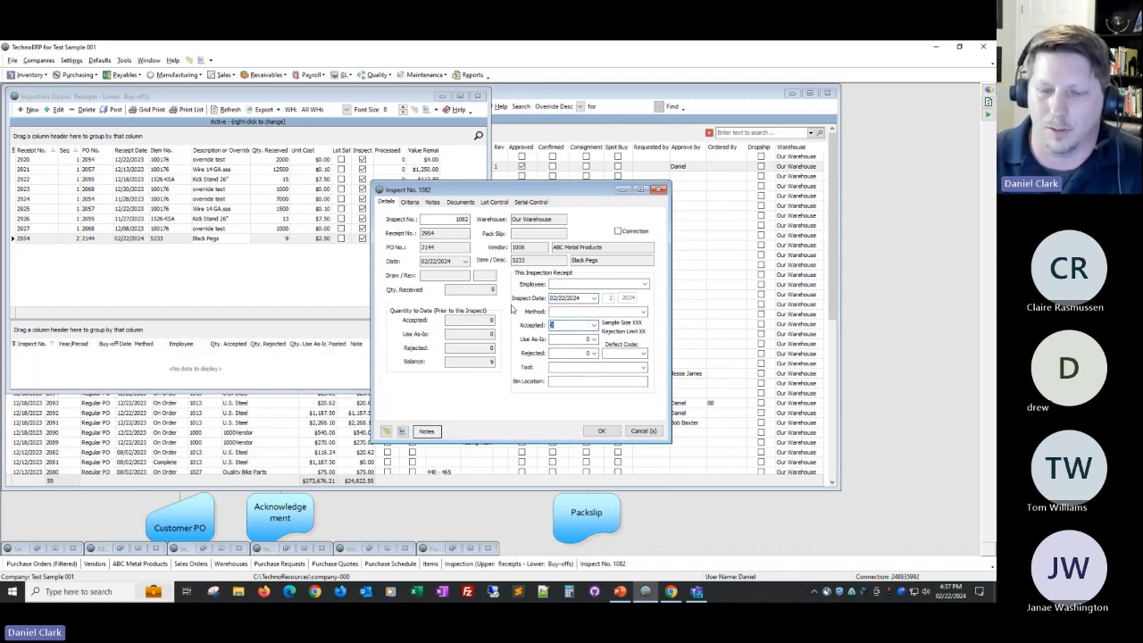
pyautogui.press('Tab')
pyautogui.press('Tab')
pyautogui.press('Tab')
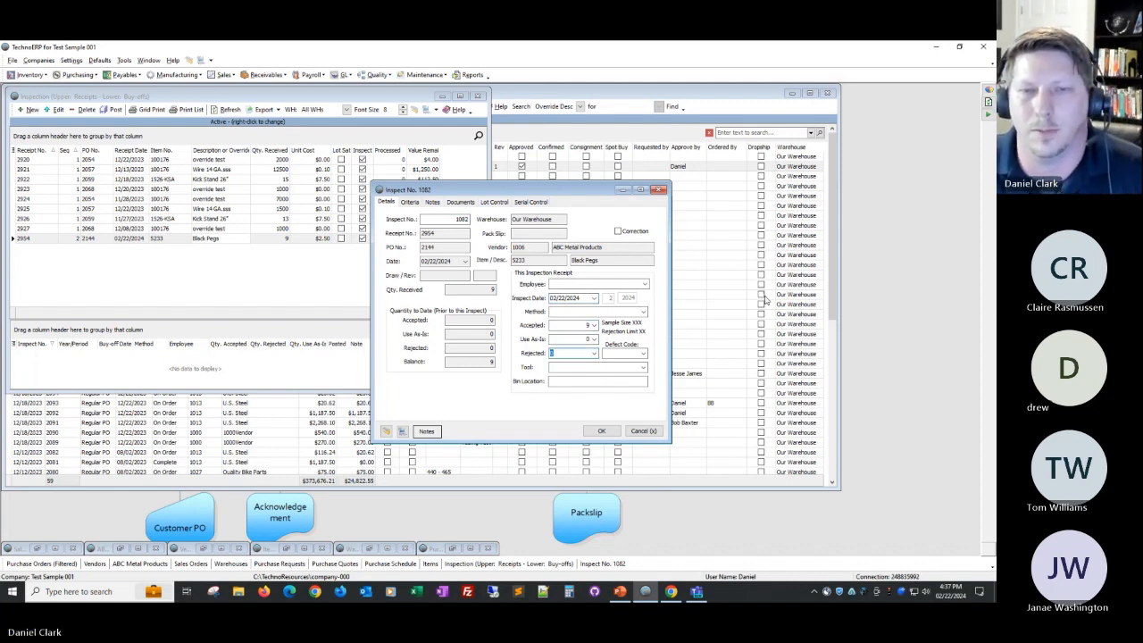
# Search the company default options for "mrb", review the Non-Conform requires MRB setting, and leave without saving.
pyautogui.click(99, 62)
pyautogui.click(100, 64)
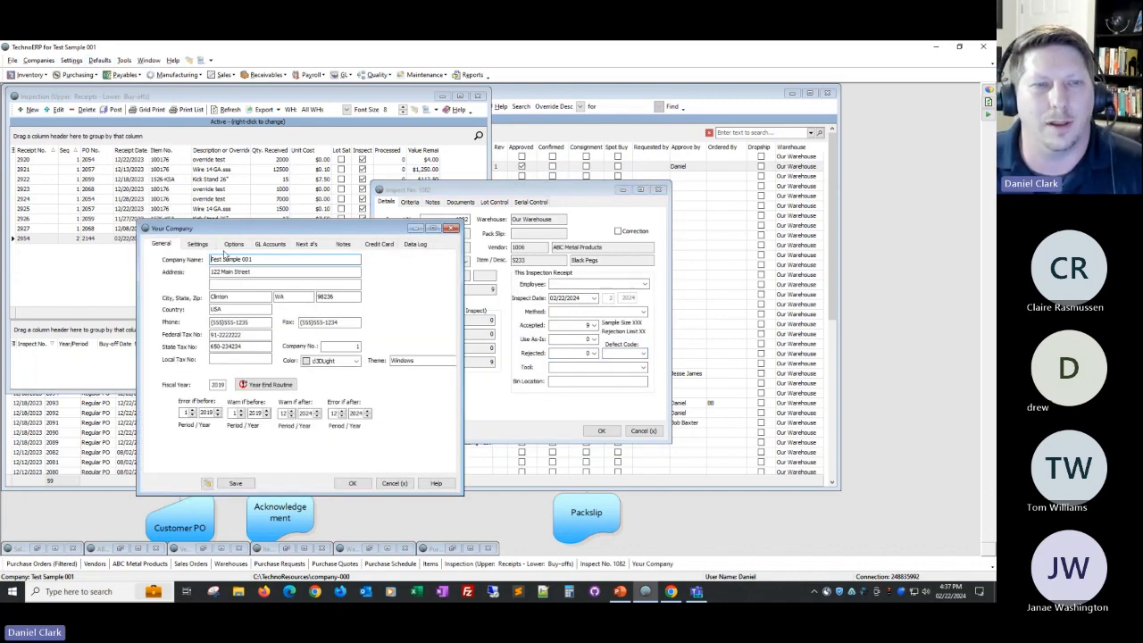
pyautogui.moveTo(251, 231); pyautogui.dragTo(142, 207)
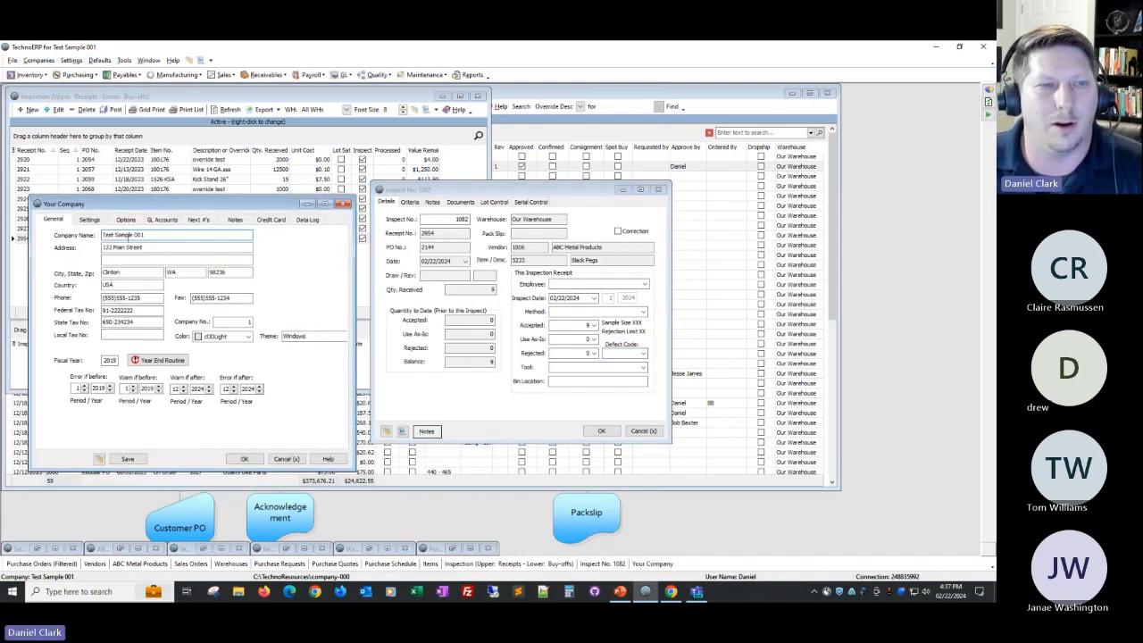
pyautogui.click(127, 220)
pyautogui.write('mrb')
pyautogui.press('Return')
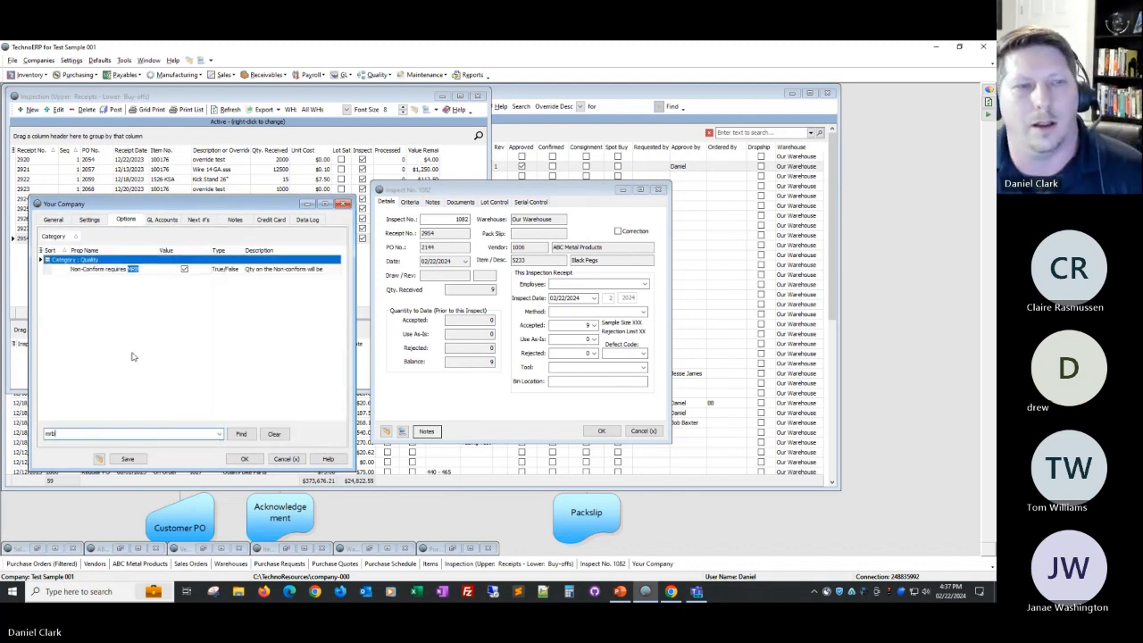
pyautogui.click(108, 272)
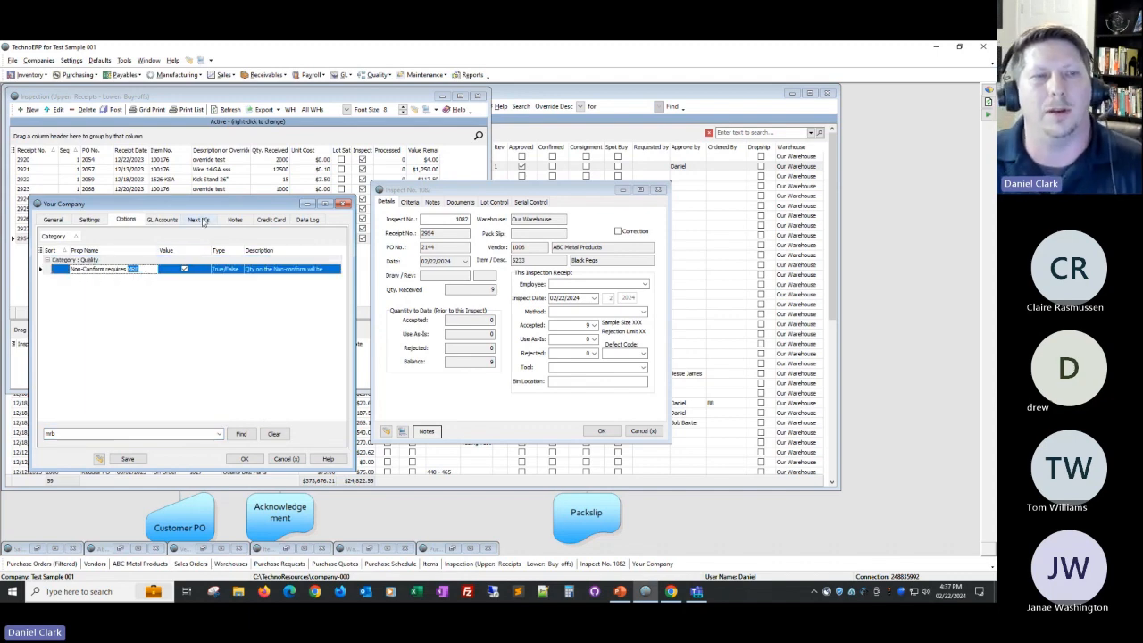
pyautogui.moveTo(209, 205); pyautogui.dragTo(222, 263)
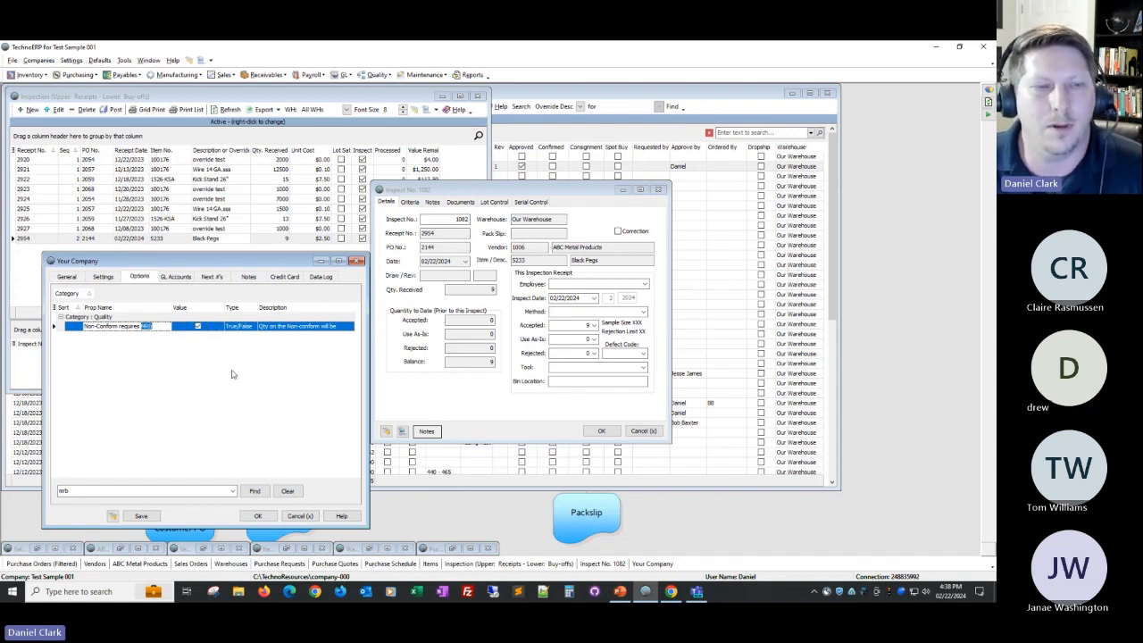
pyautogui.click(299, 517)
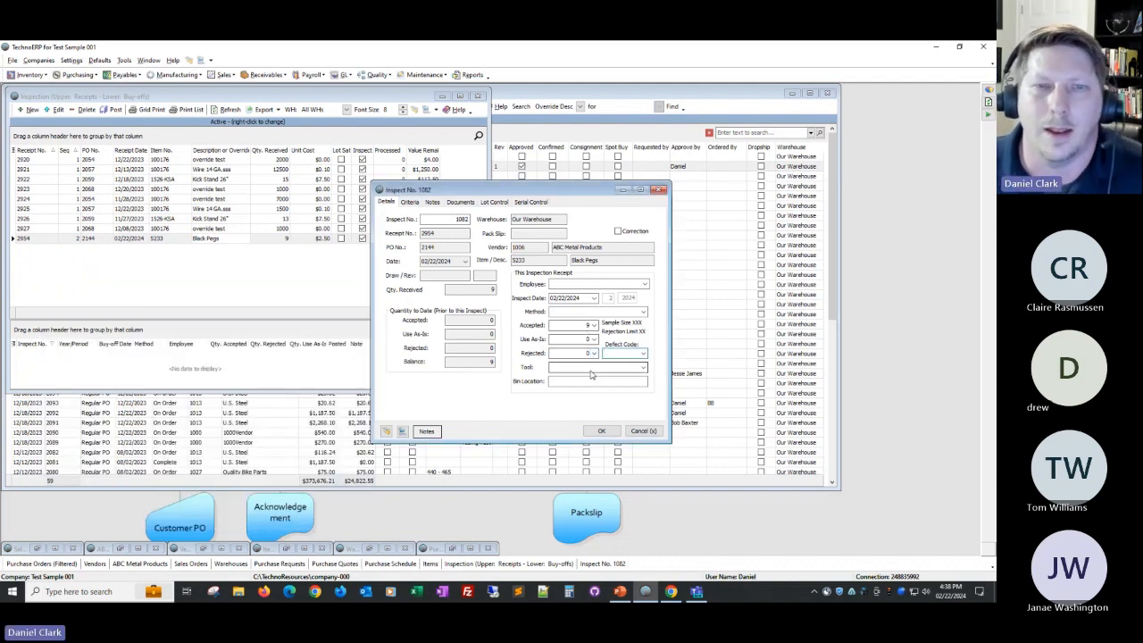
# Move the inspection form aside and minimize the Inspection and Purchase Orders lists.
pyautogui.moveTo(518, 191); pyautogui.dragTo(225, 271)
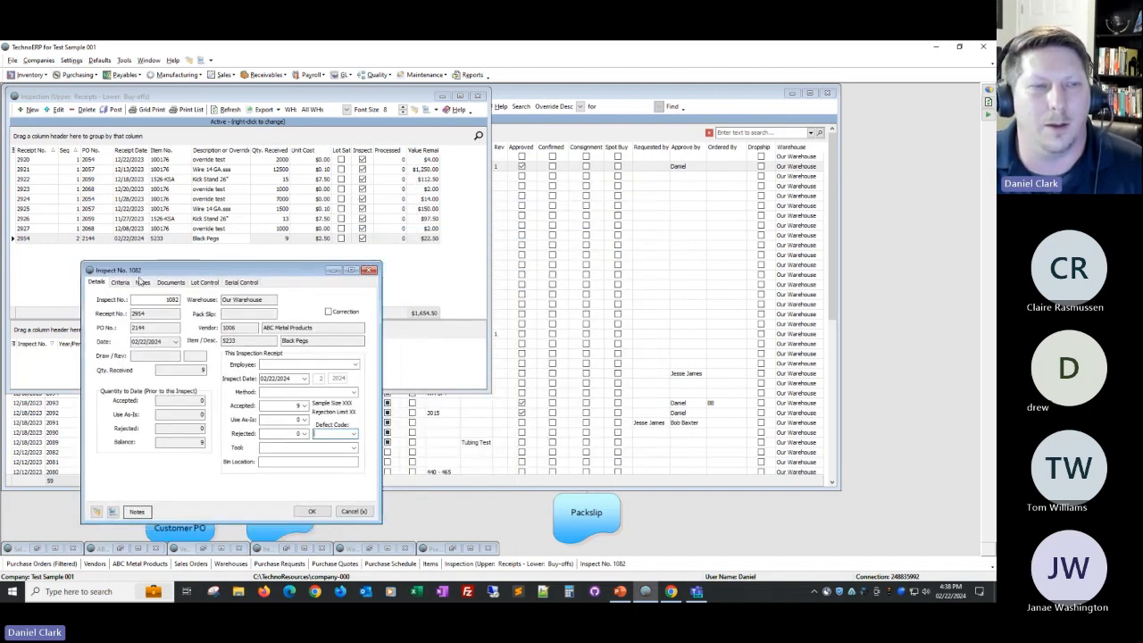
pyautogui.click(441, 96)
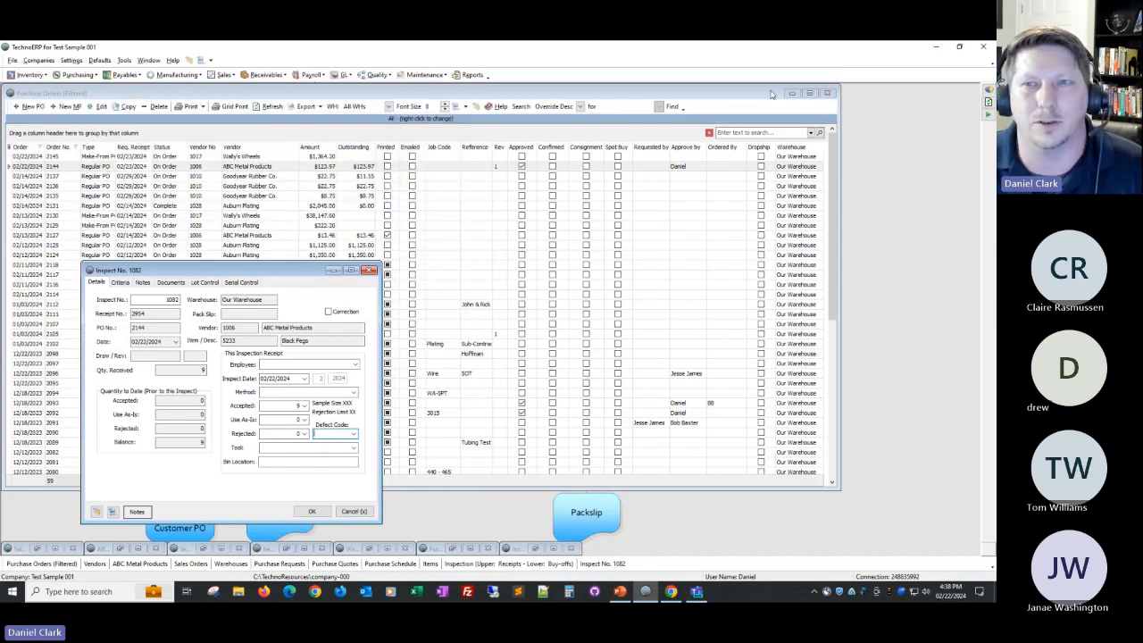
pyautogui.click(809, 93)
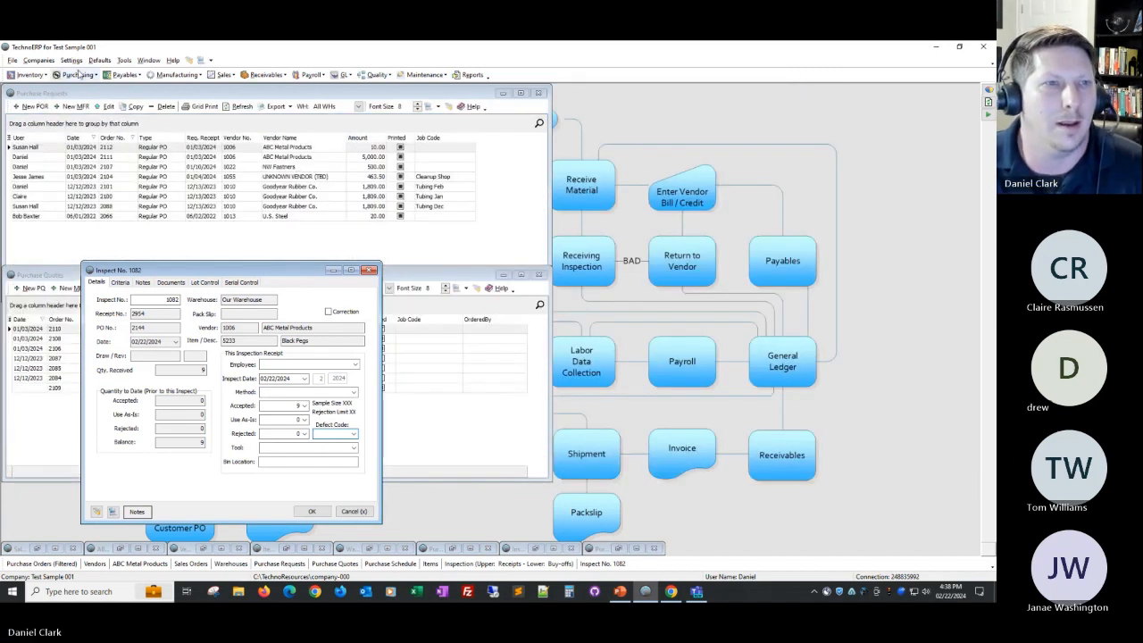
# Bring up the inventory Items list beside the inspection form, then find and open item 5233.
pyautogui.click(27, 75)
pyautogui.click(31, 88)
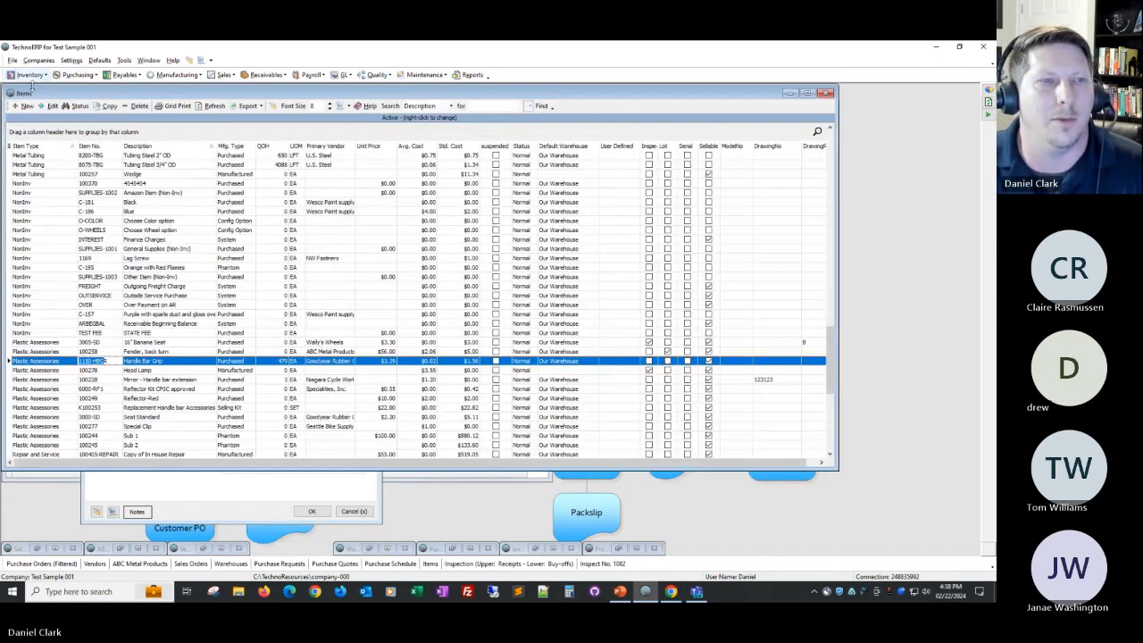
pyautogui.moveTo(6, 160); pyautogui.dragTo(379, 168)
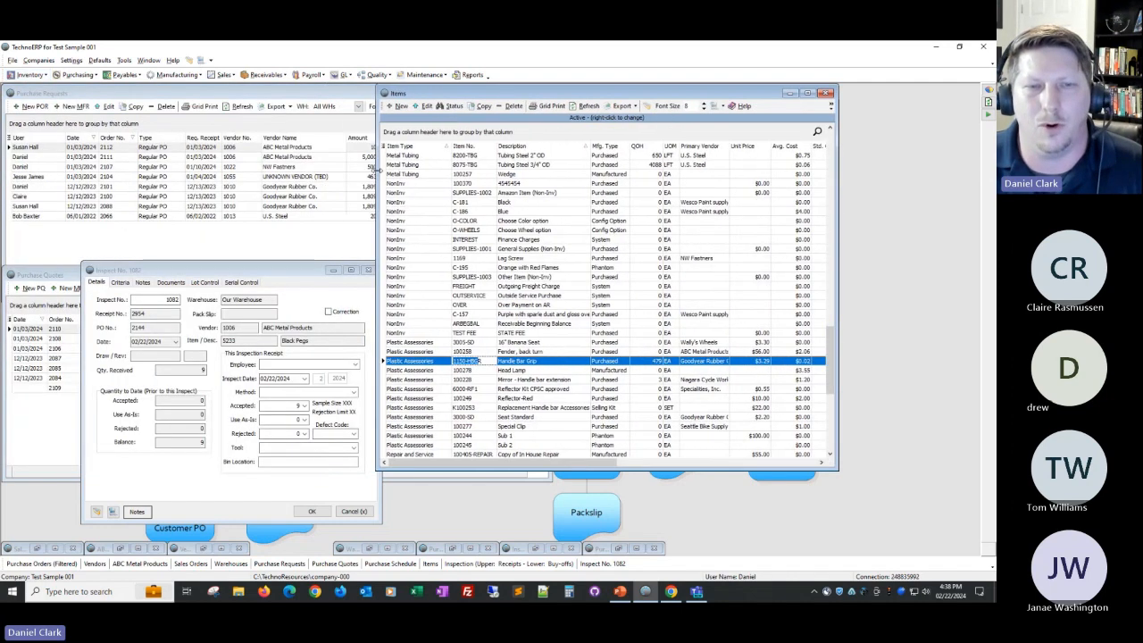
pyautogui.click(482, 324)
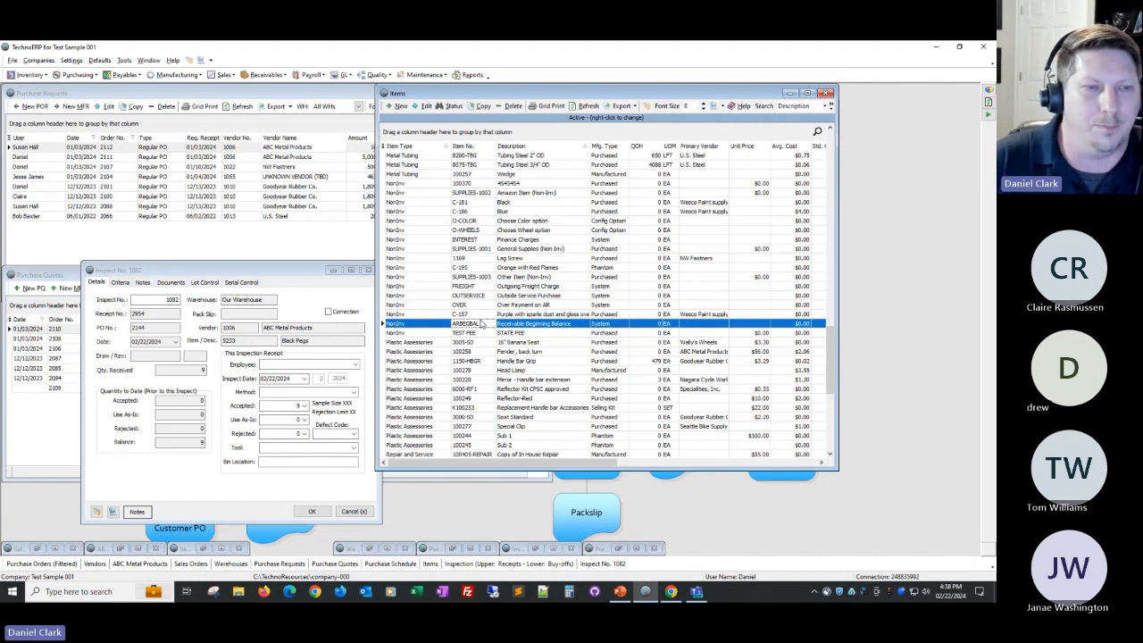
pyautogui.write('5233')
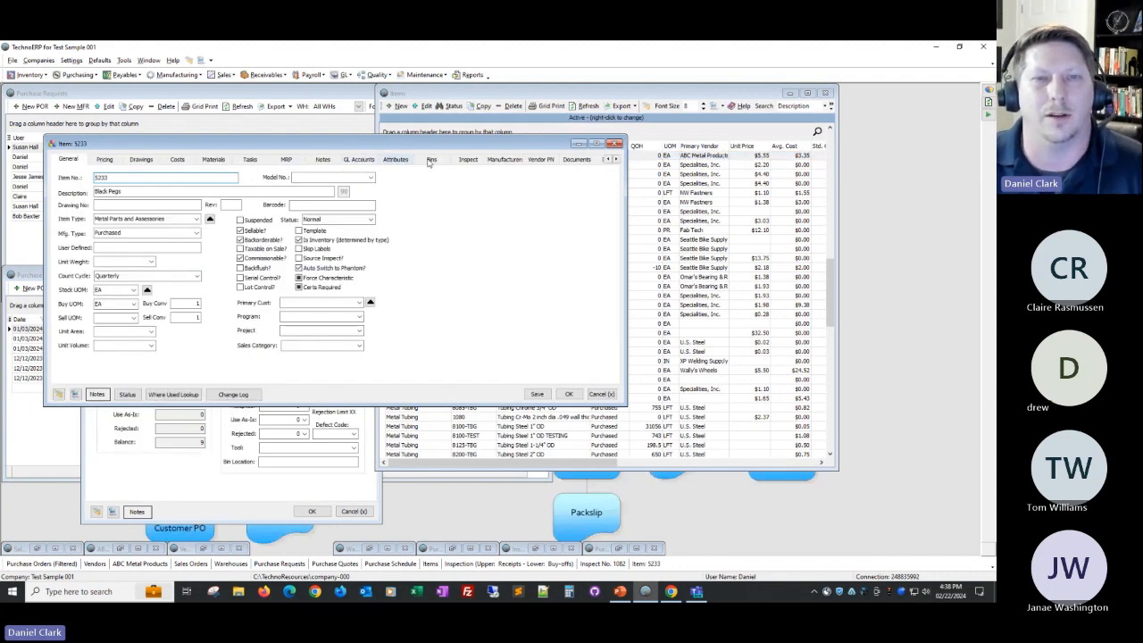
# Show item 5233's inspection settings beside the inspection form and view the available inspect levels.
pyautogui.click(463, 165)
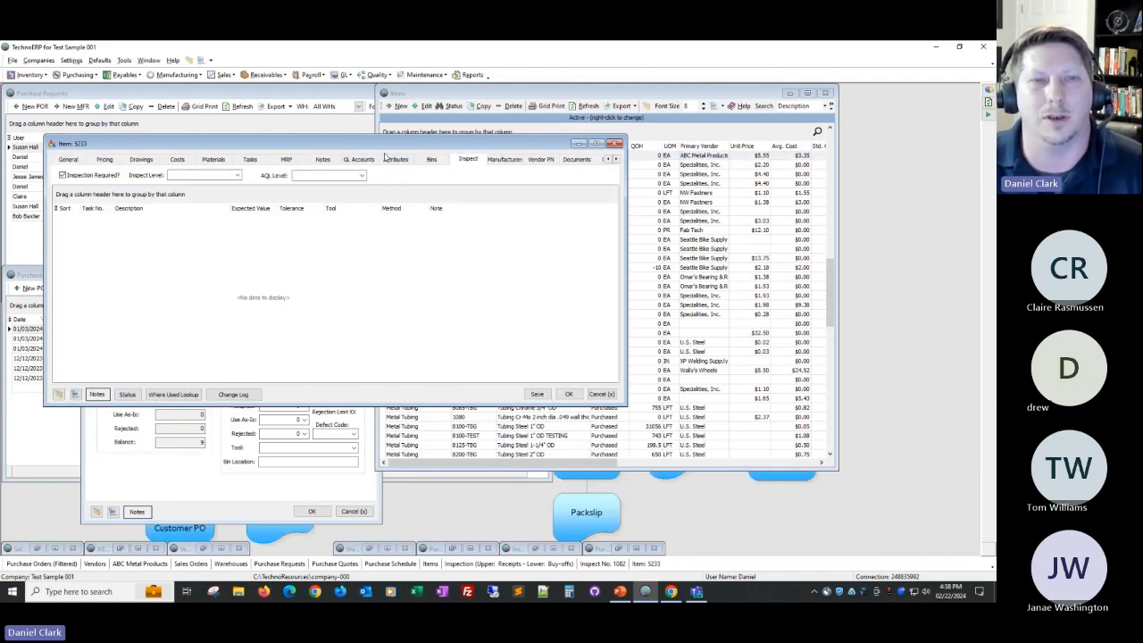
pyautogui.moveTo(373, 148); pyautogui.dragTo(666, 164)
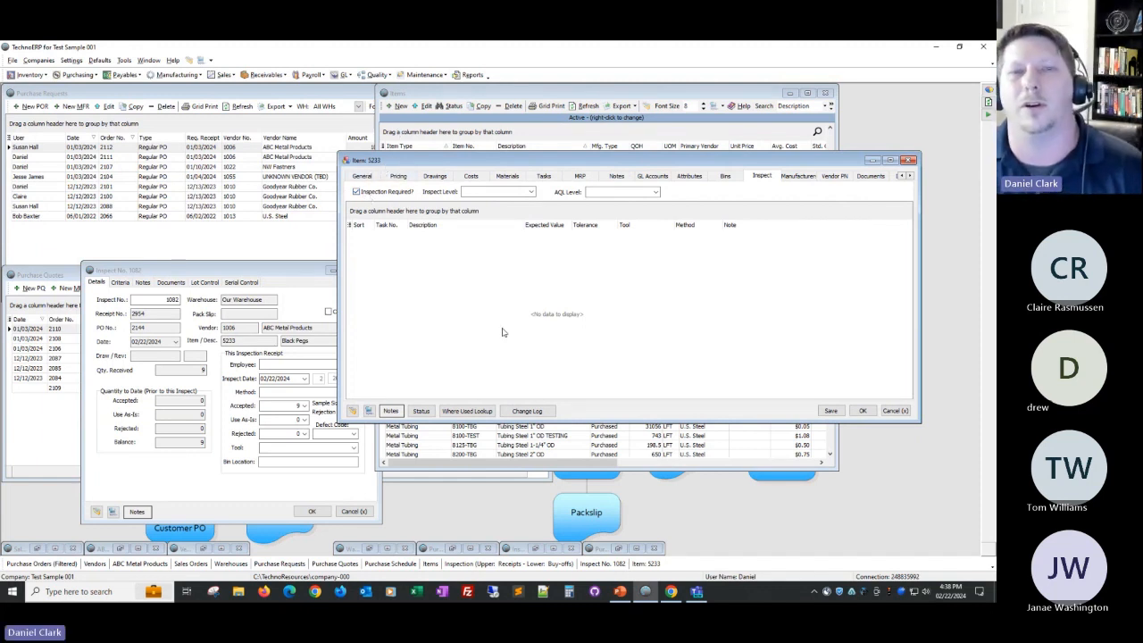
pyautogui.click(531, 193)
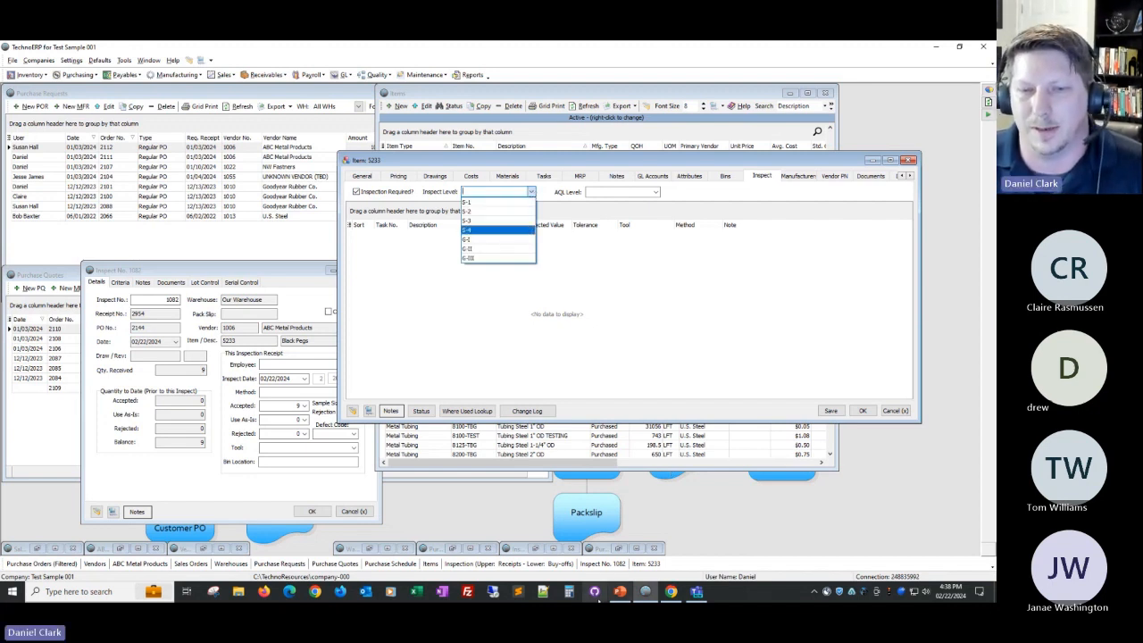
# Switch to the PowerPoint slide show, advance to the Steps for Outside Processing slide, and return to TechnoERP.
pyautogui.click(620, 591)
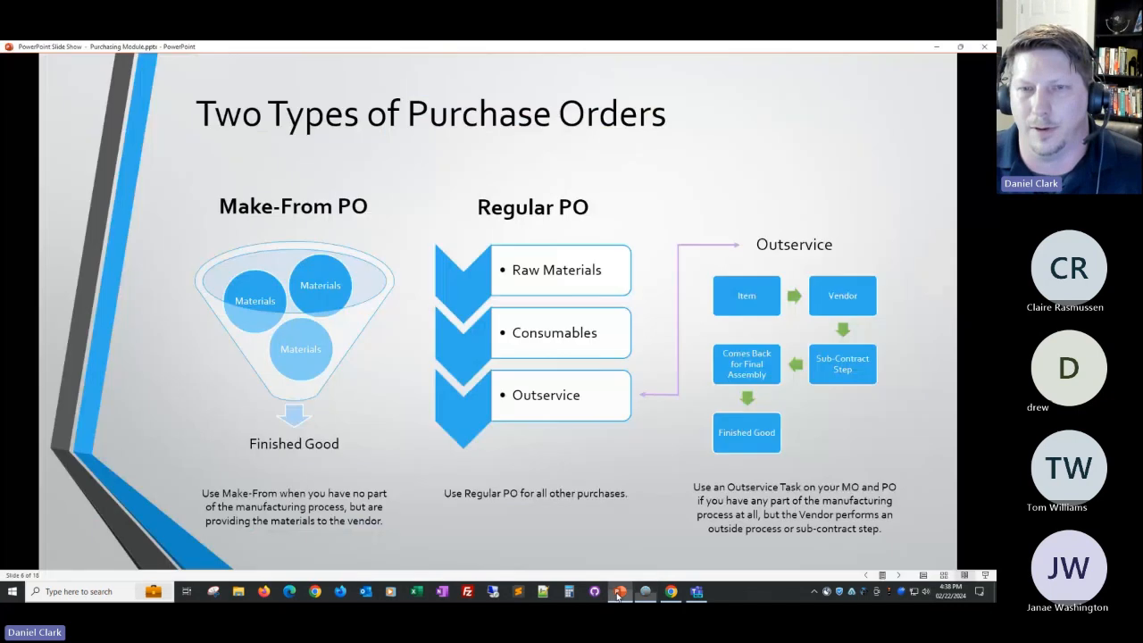
pyautogui.click(324, 318)
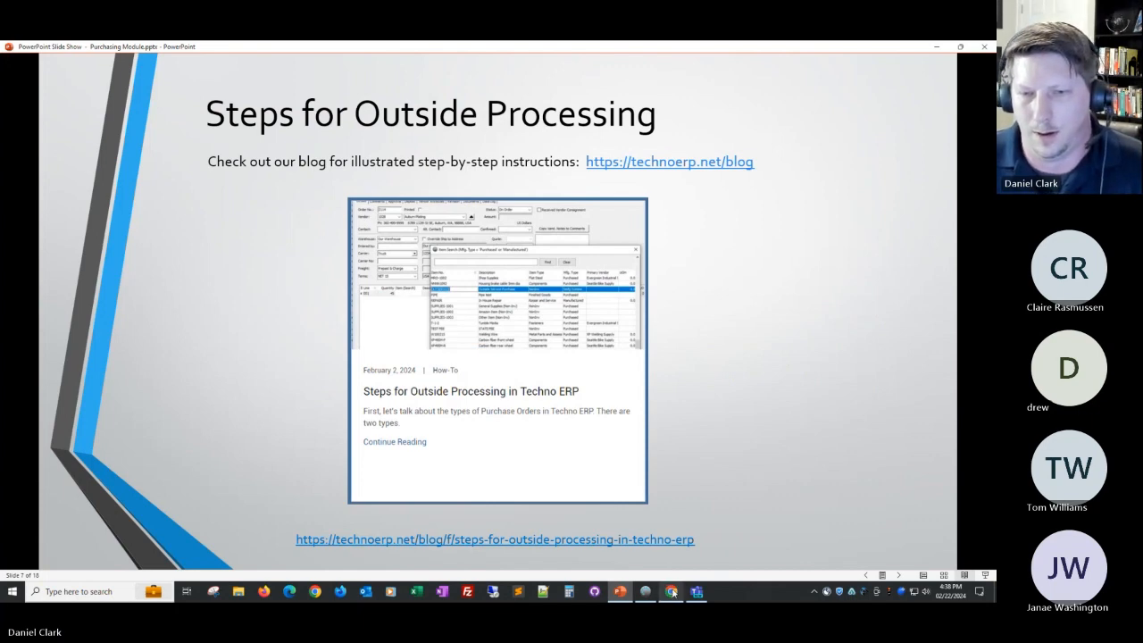
pyautogui.moveTo(672, 594)
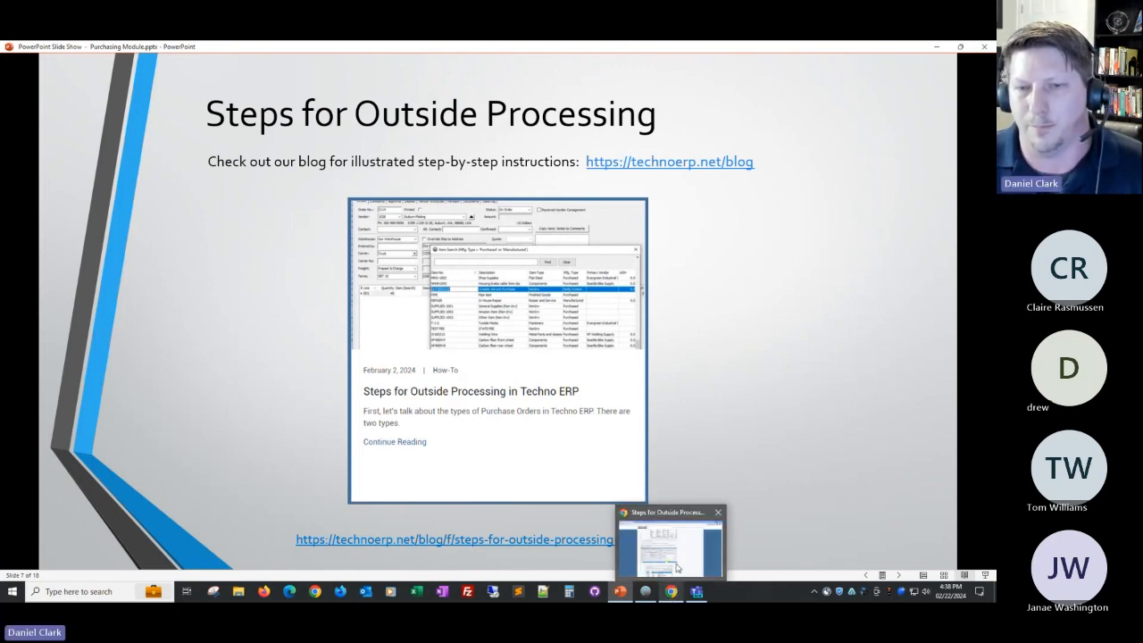
pyautogui.click(646, 593)
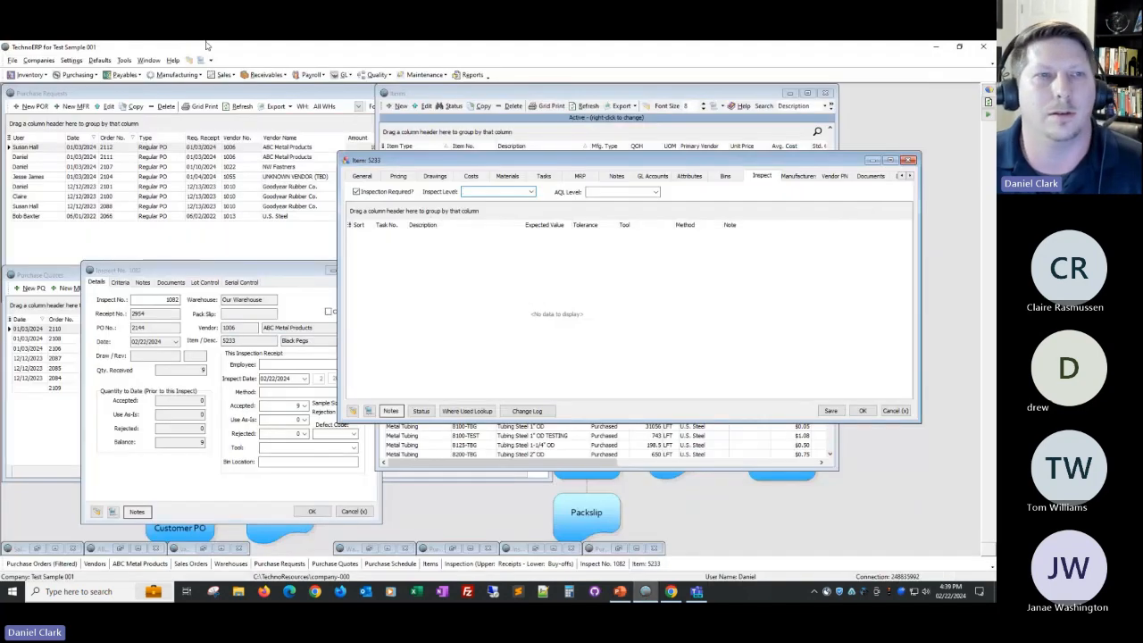
# Open the purchasing lists of AQL levels and inspection methods.
pyautogui.click(82, 76)
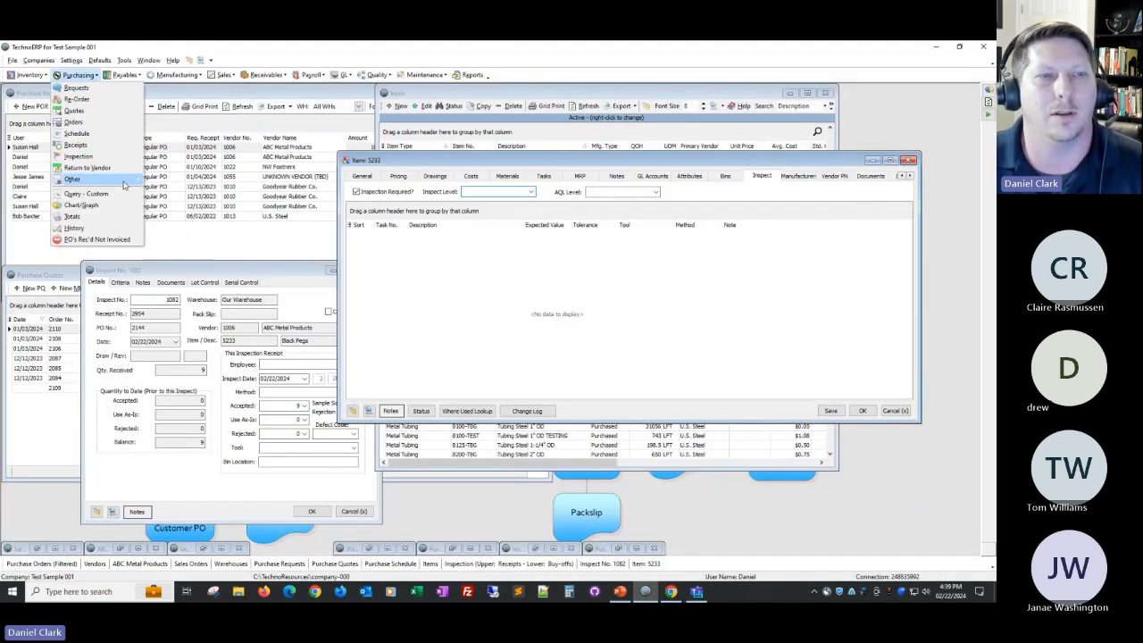
pyautogui.moveTo(125, 183)
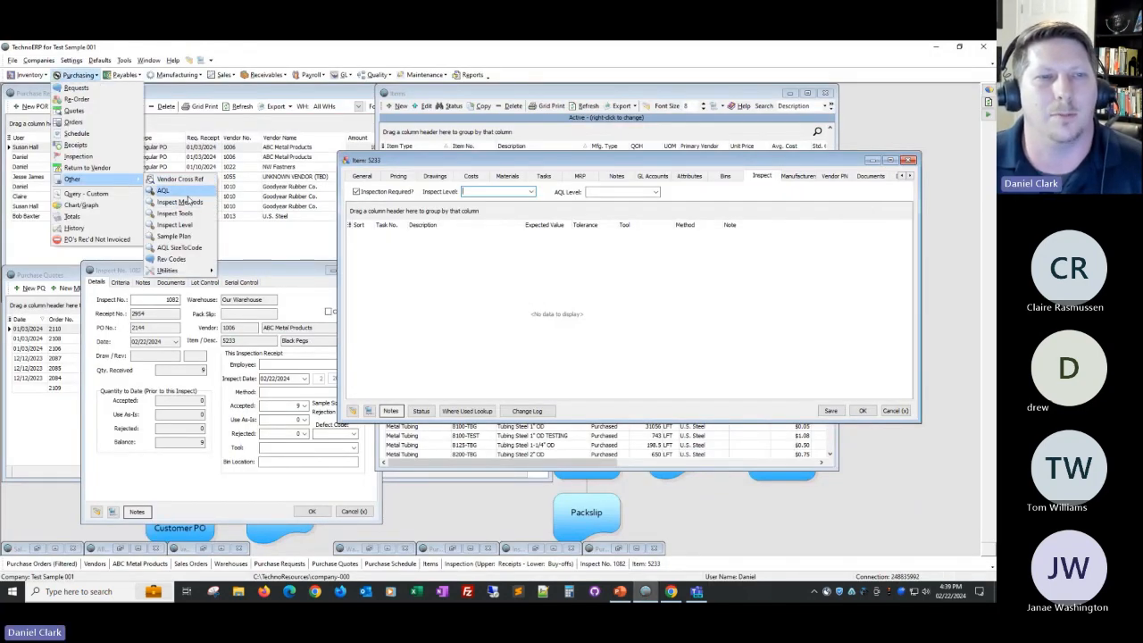
pyautogui.click(192, 194)
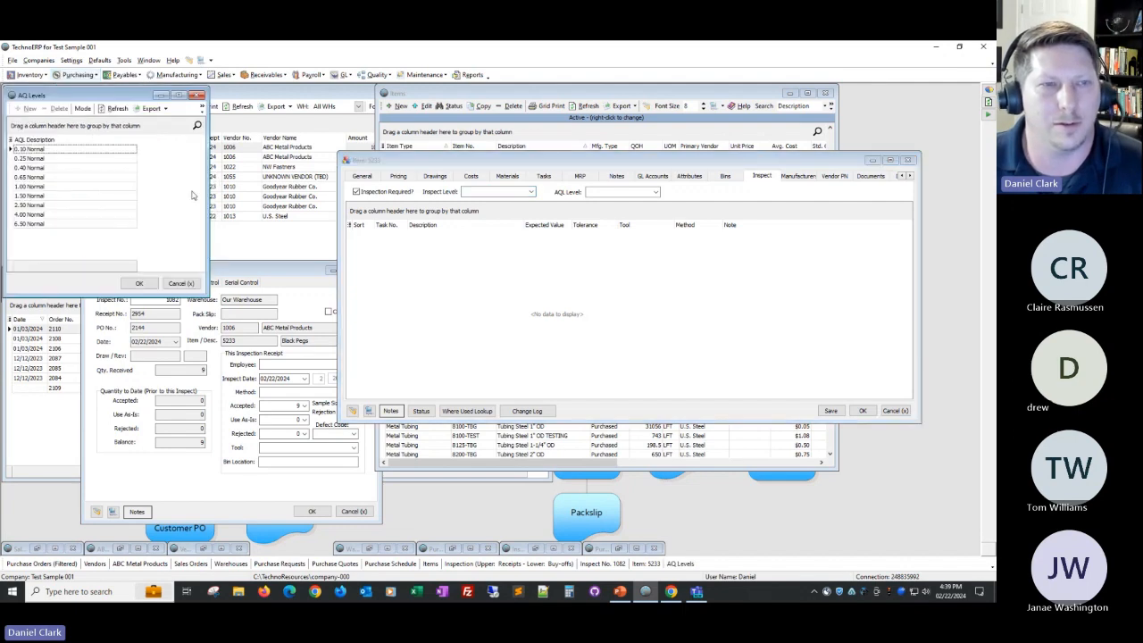
pyautogui.click(76, 75)
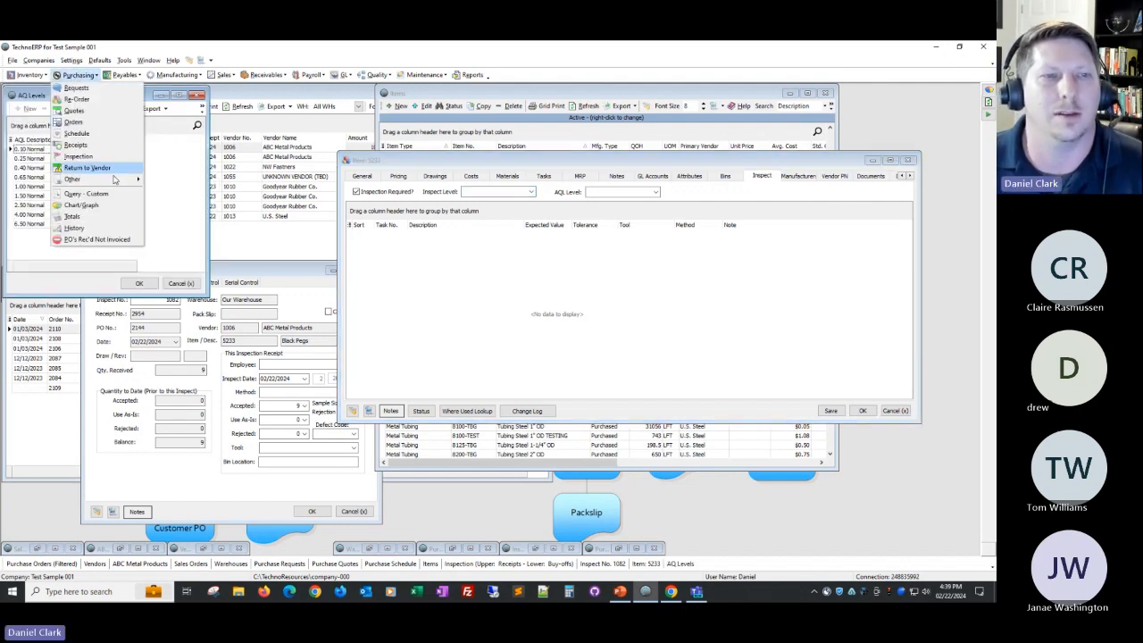
pyautogui.moveTo(126, 183)
pyautogui.click(181, 201)
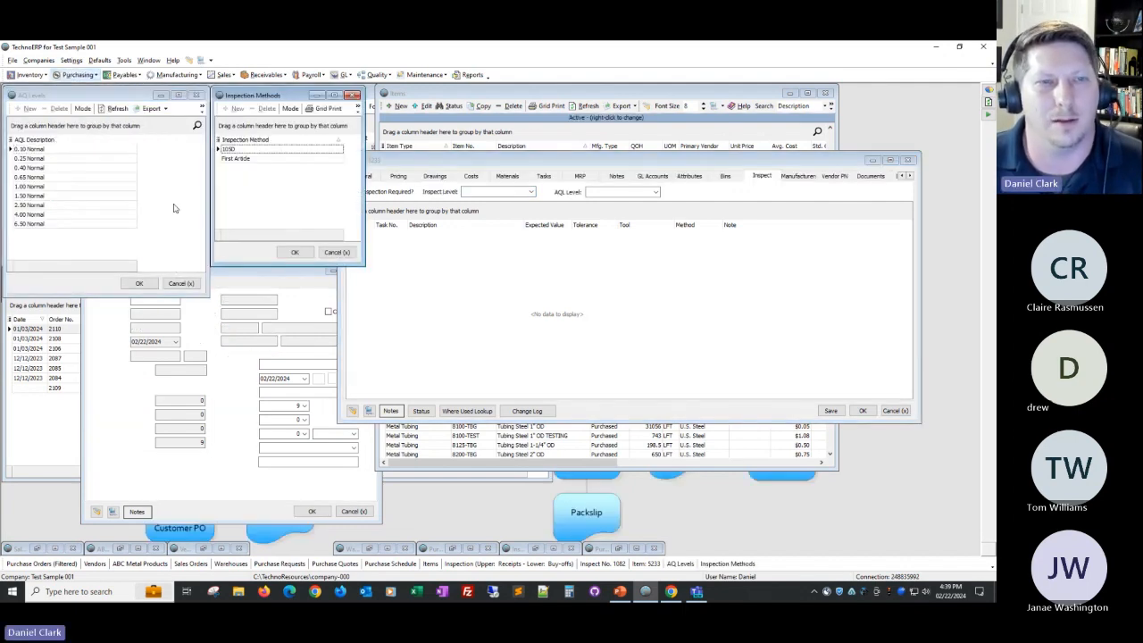
# Open the list of inspection tools alongside the AQL levels and inspection methods lists.
pyautogui.click(76, 75)
pyautogui.moveTo(107, 168)
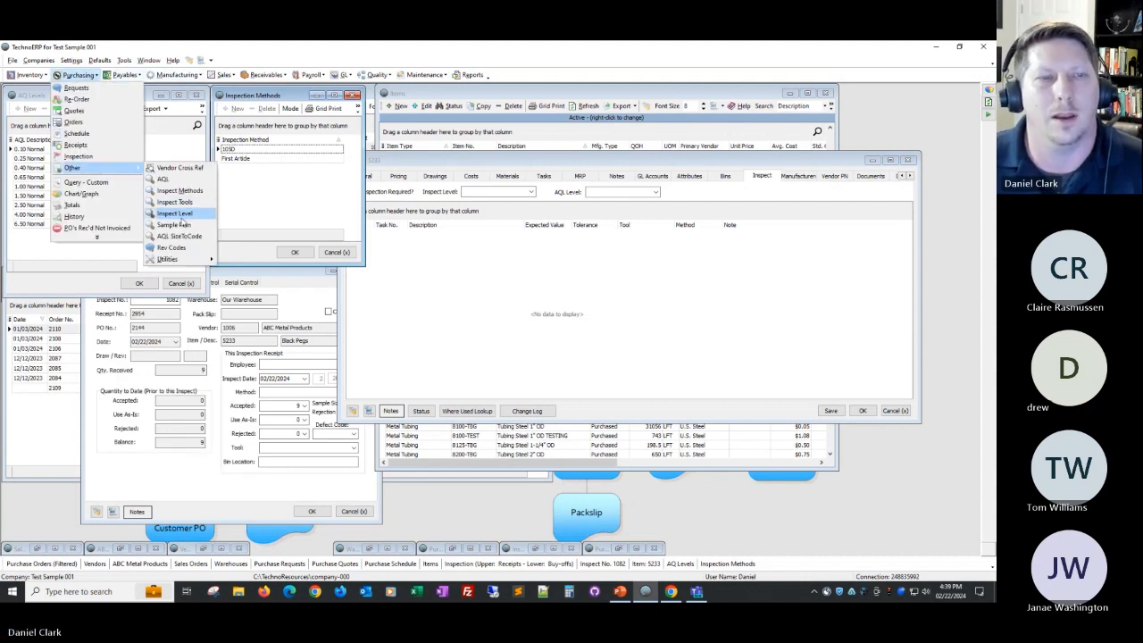
pyautogui.click(195, 204)
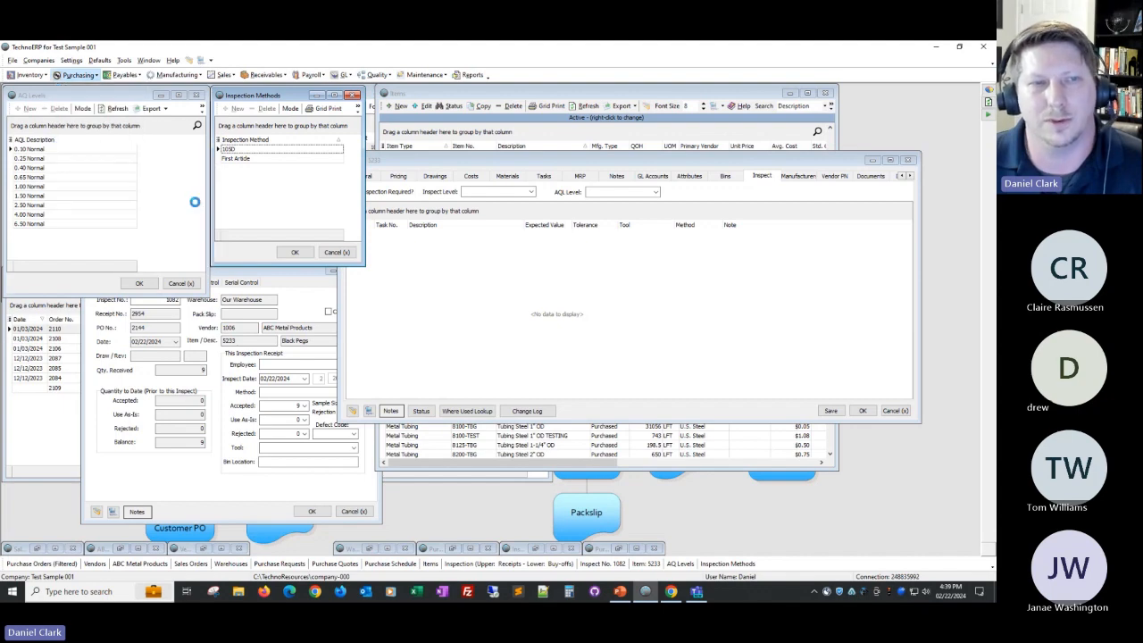
pyautogui.click(72, 60)
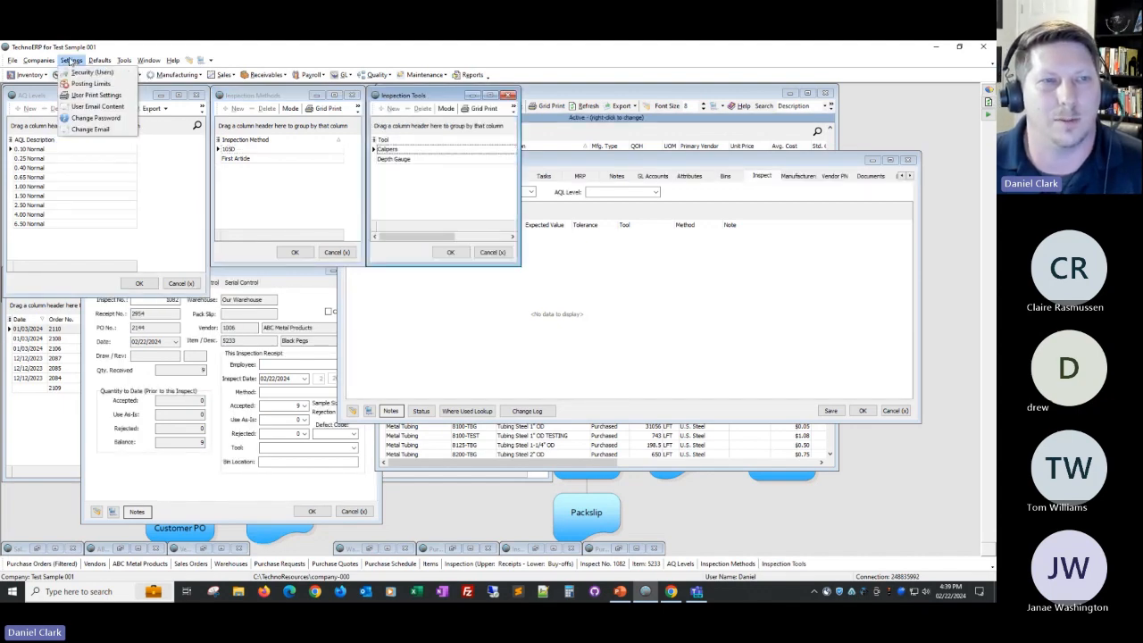
pyautogui.click(83, 60)
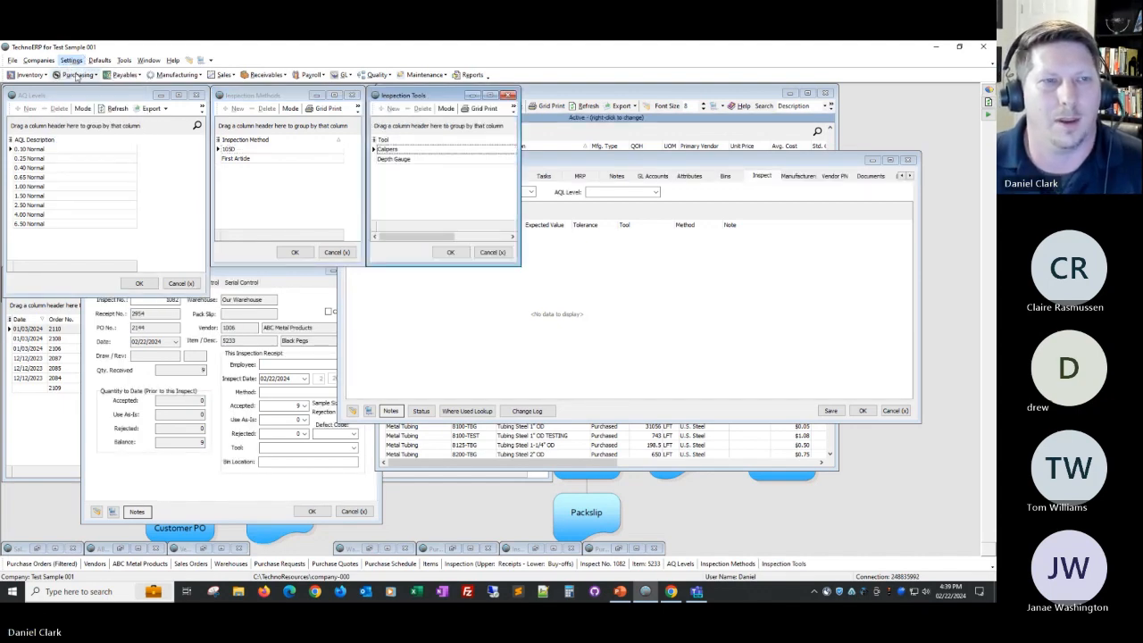
# Open the AQL sample plan, review its code letters, sample sizes and rejection quantities, and close it.
pyautogui.click(75, 75)
pyautogui.moveTo(137, 170)
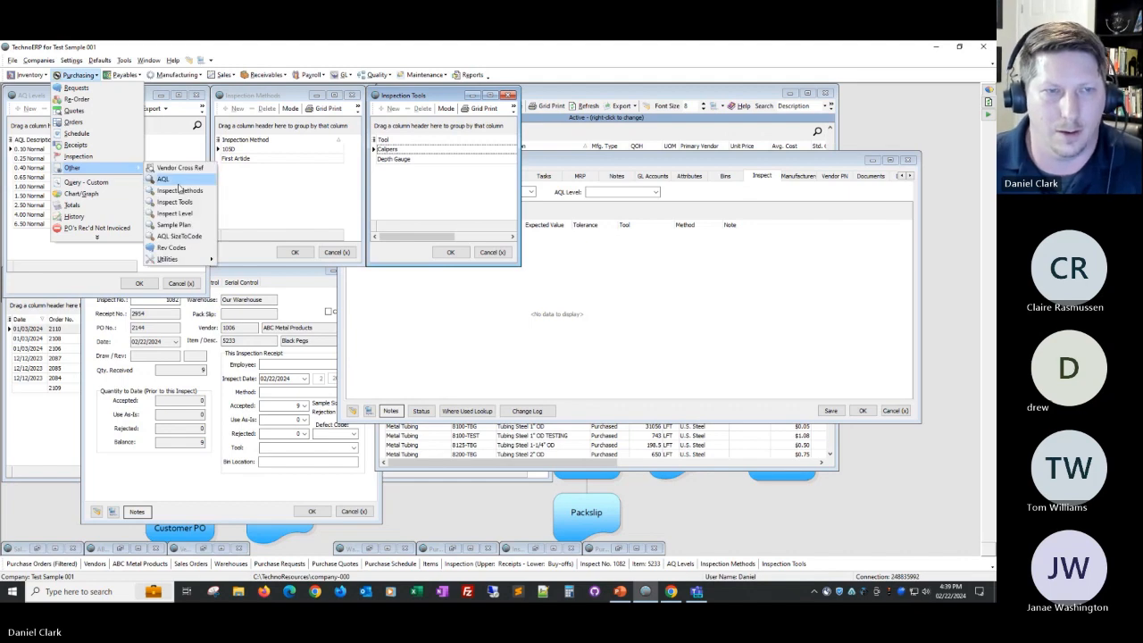
pyautogui.click(196, 226)
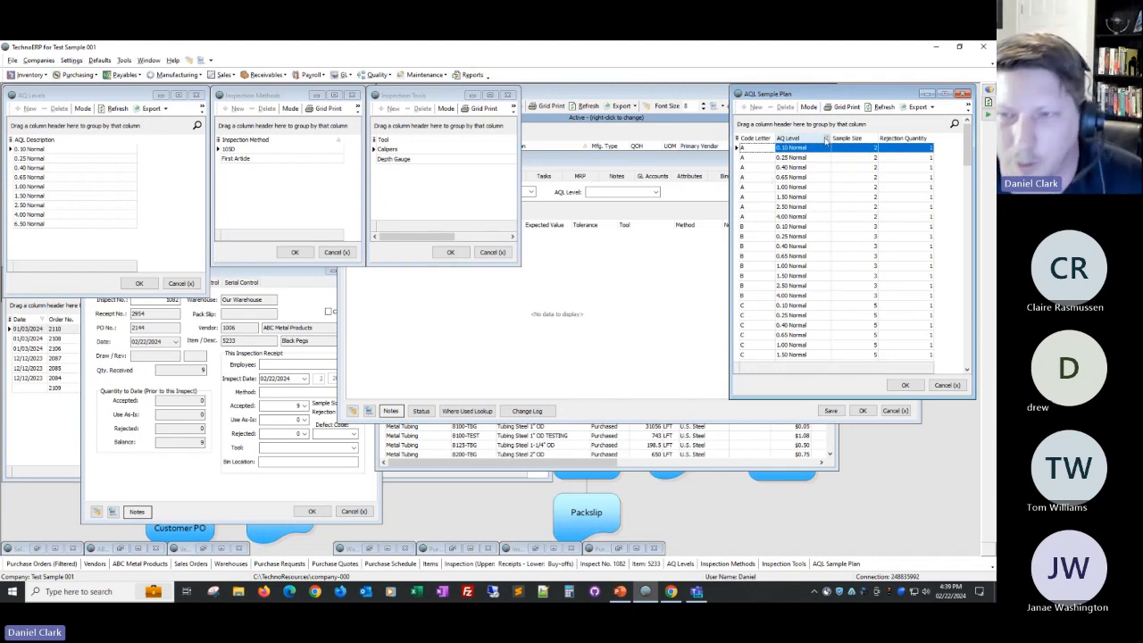
pyautogui.scroll(-15, 839, 259)
pyautogui.scroll(-1, 847, 274)
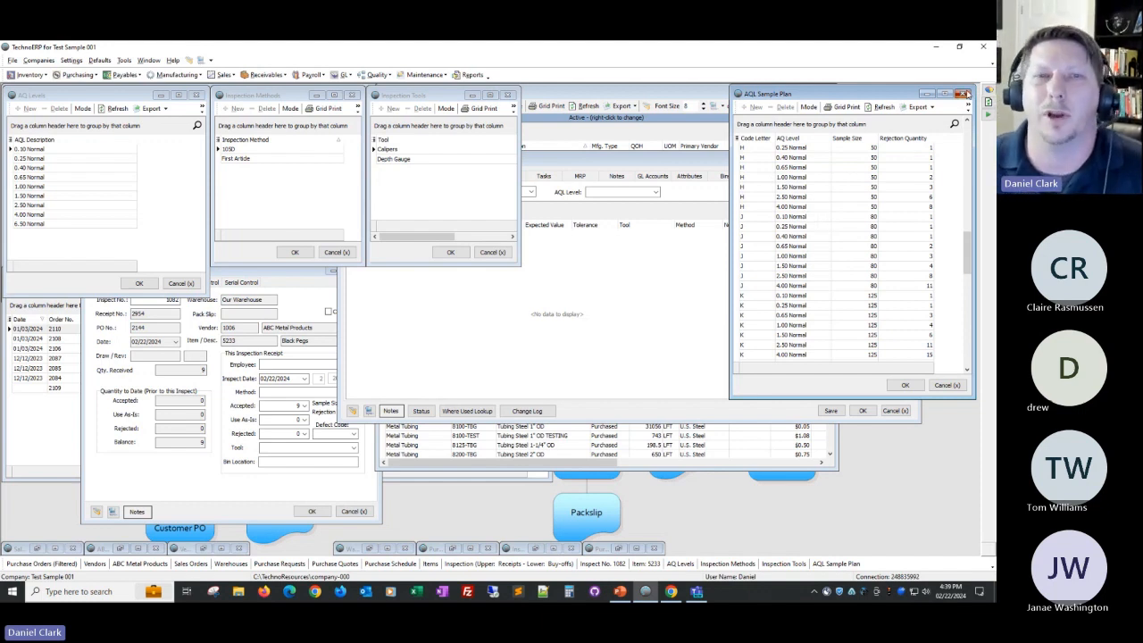
pyautogui.click(964, 94)
# Add a blank inspection task row to item 5233, show its task number and expected value fields, and cancel the item form.
pyautogui.click(571, 162)
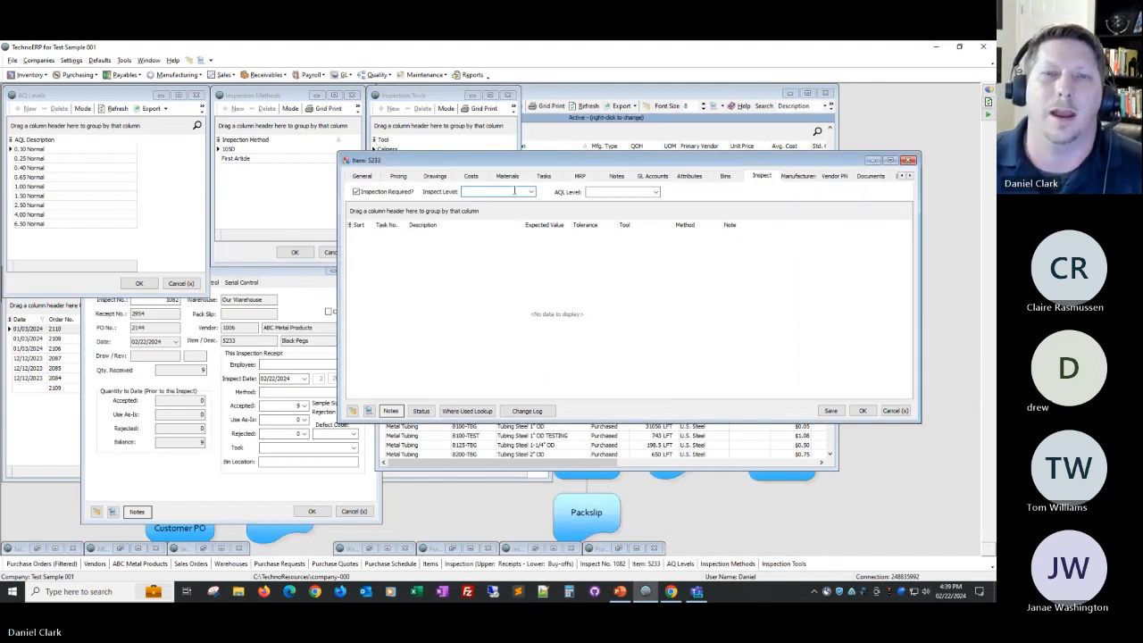
pyautogui.rightClick(404, 241)
pyautogui.click(423, 248)
pyautogui.click(393, 237)
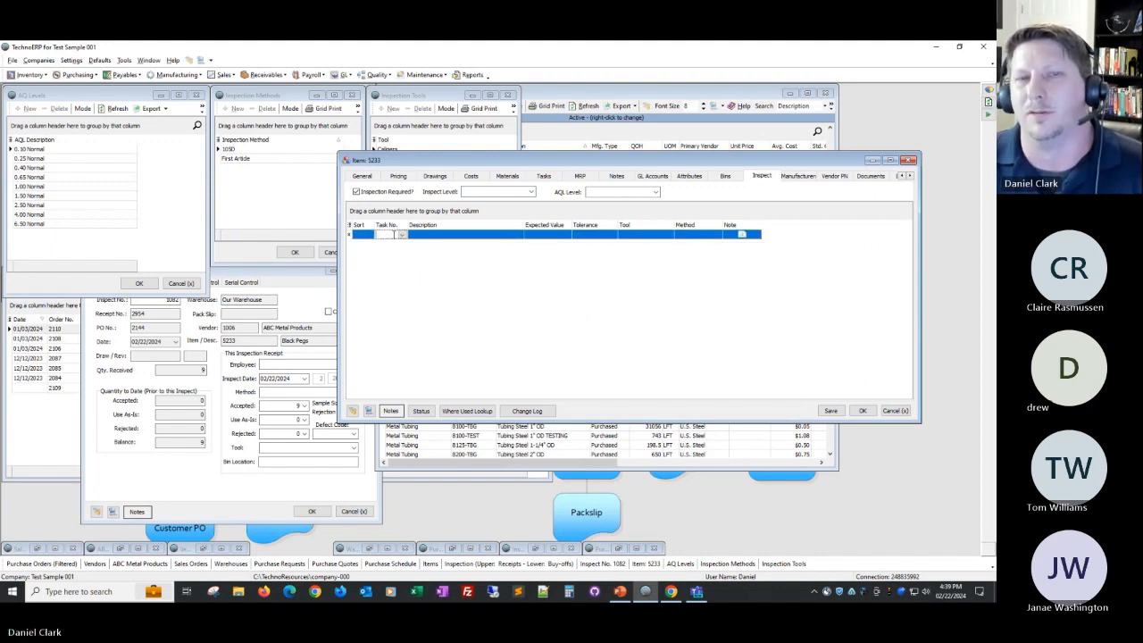
pyautogui.click(549, 235)
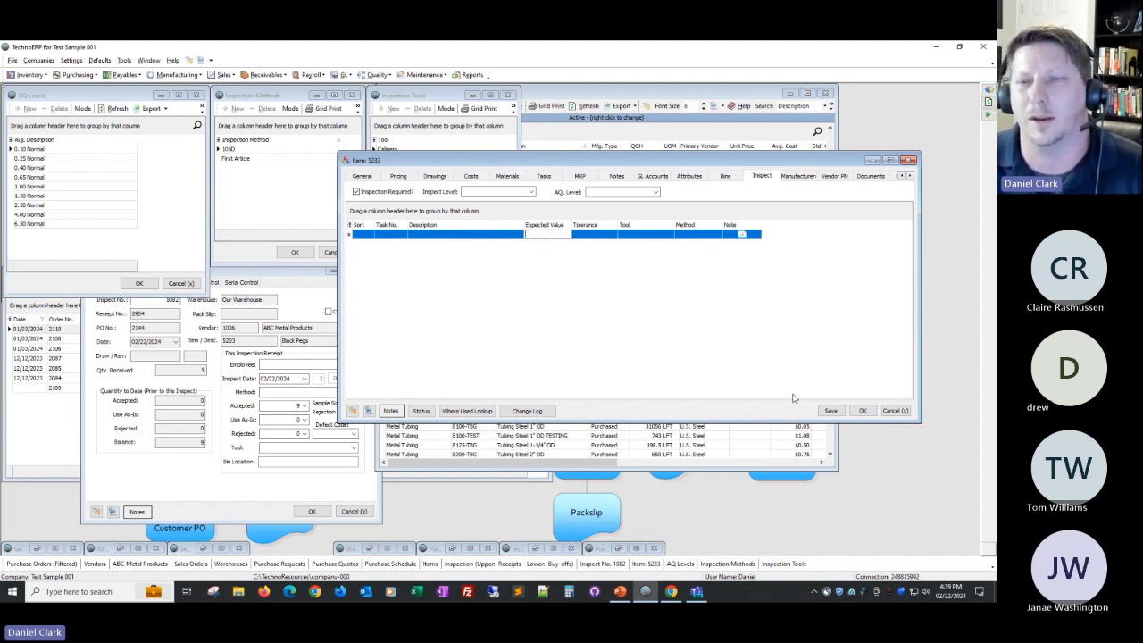
pyautogui.click(895, 411)
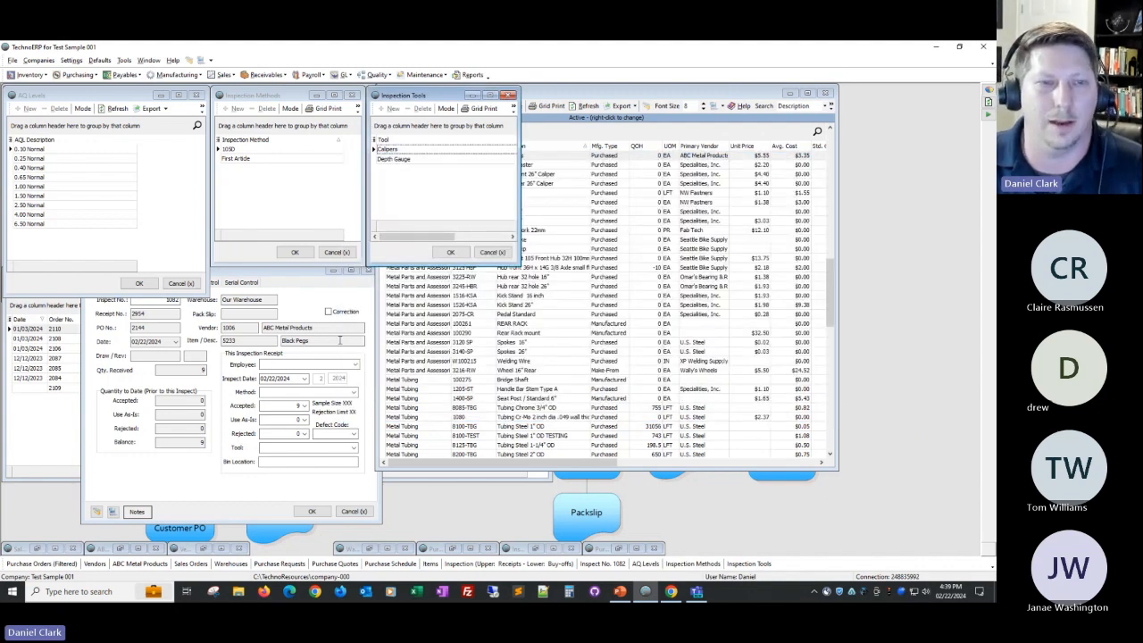
# Show the open inspection's criteria and, beside them, the criteria of the first listed manufacturing order.
pyautogui.click(272, 283)
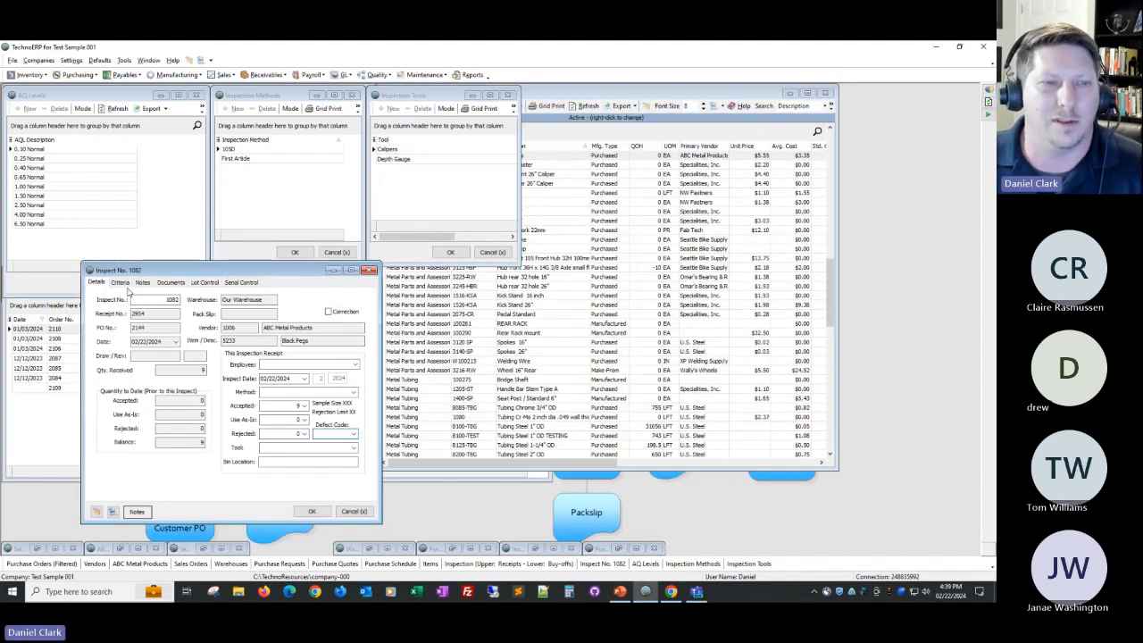
pyautogui.click(121, 283)
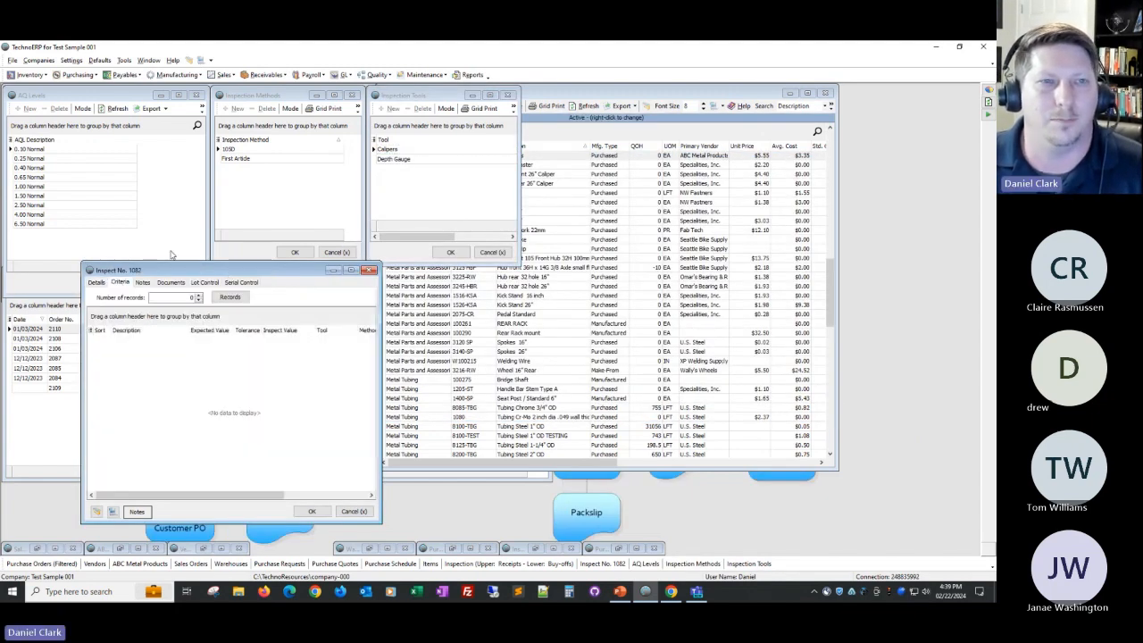
pyautogui.click(182, 75)
pyautogui.click(174, 133)
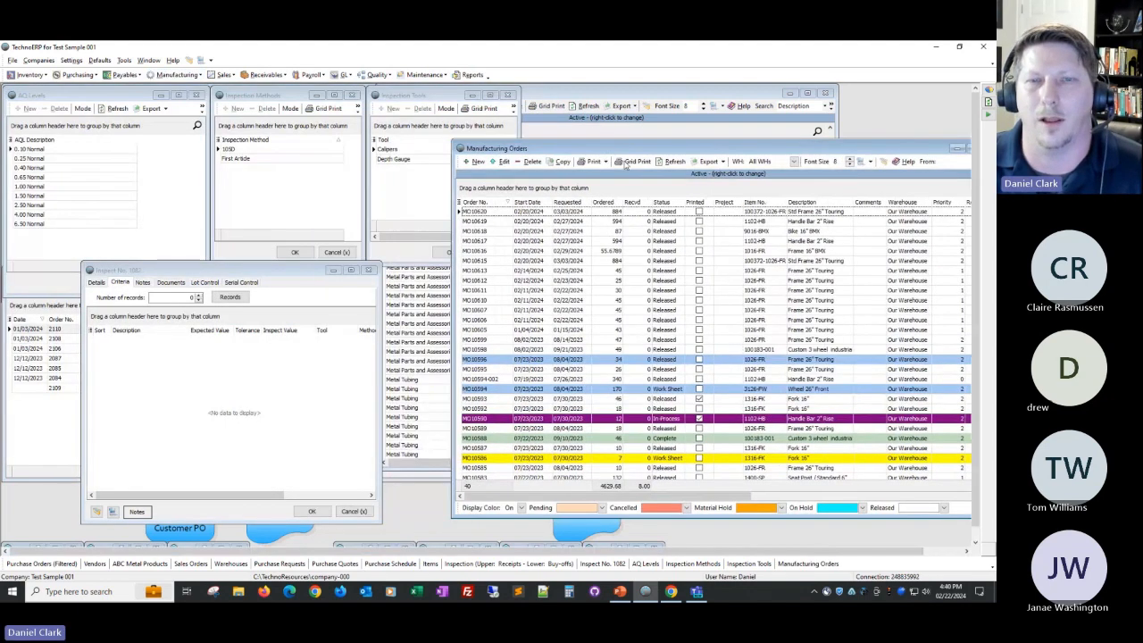
pyautogui.click(613, 213)
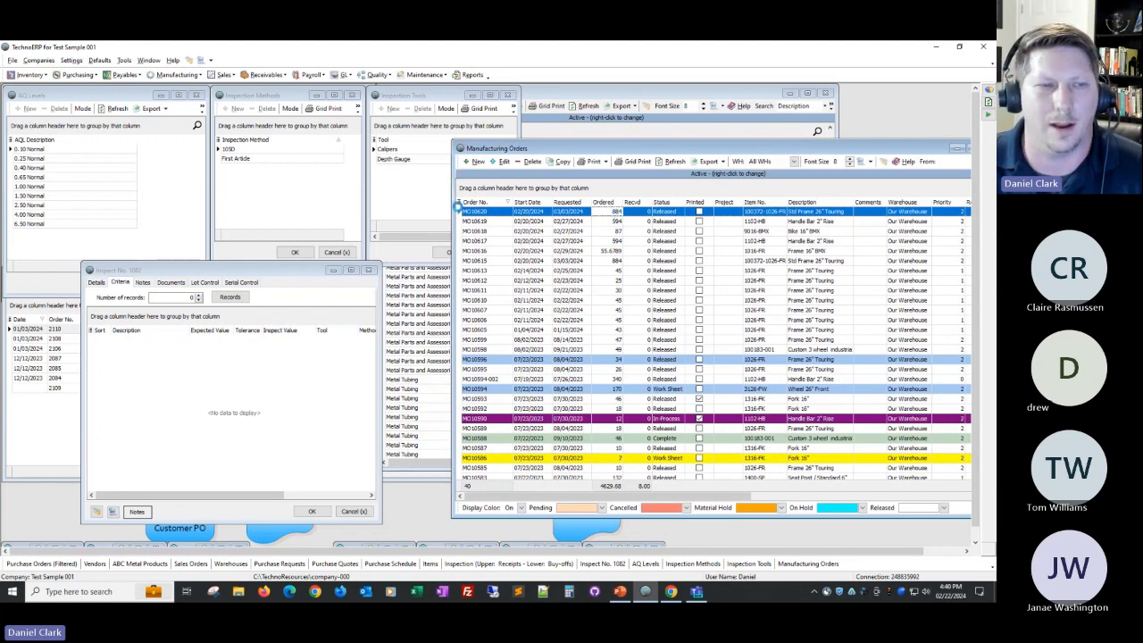
pyautogui.doubleClick(458, 206)
pyautogui.click(316, 174)
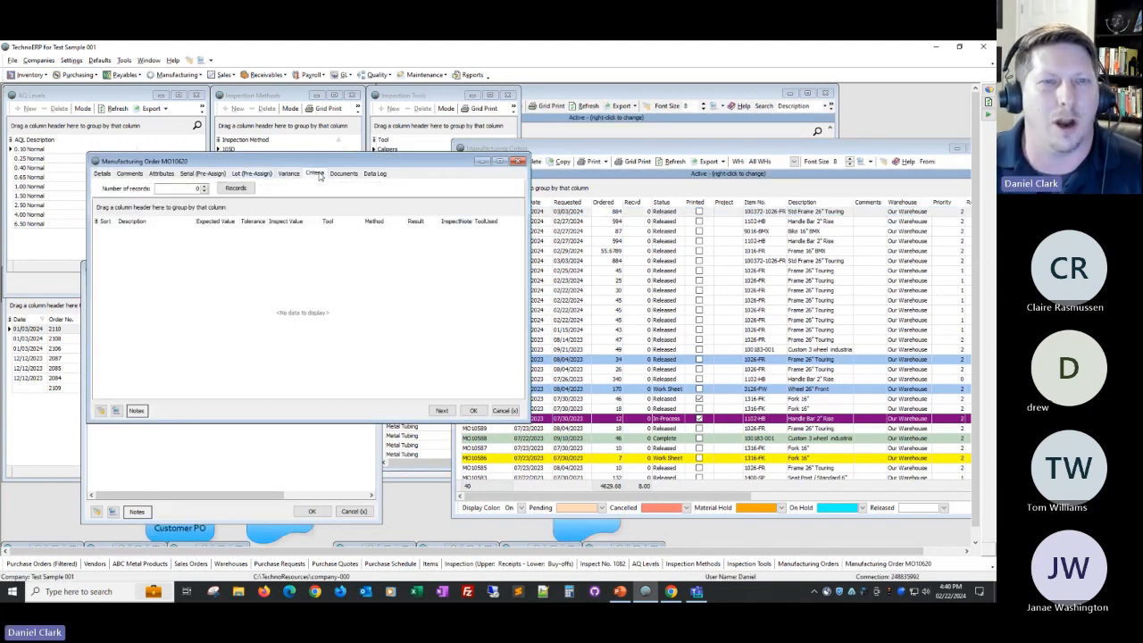
pyautogui.moveTo(319, 163); pyautogui.dragTo(617, 272)
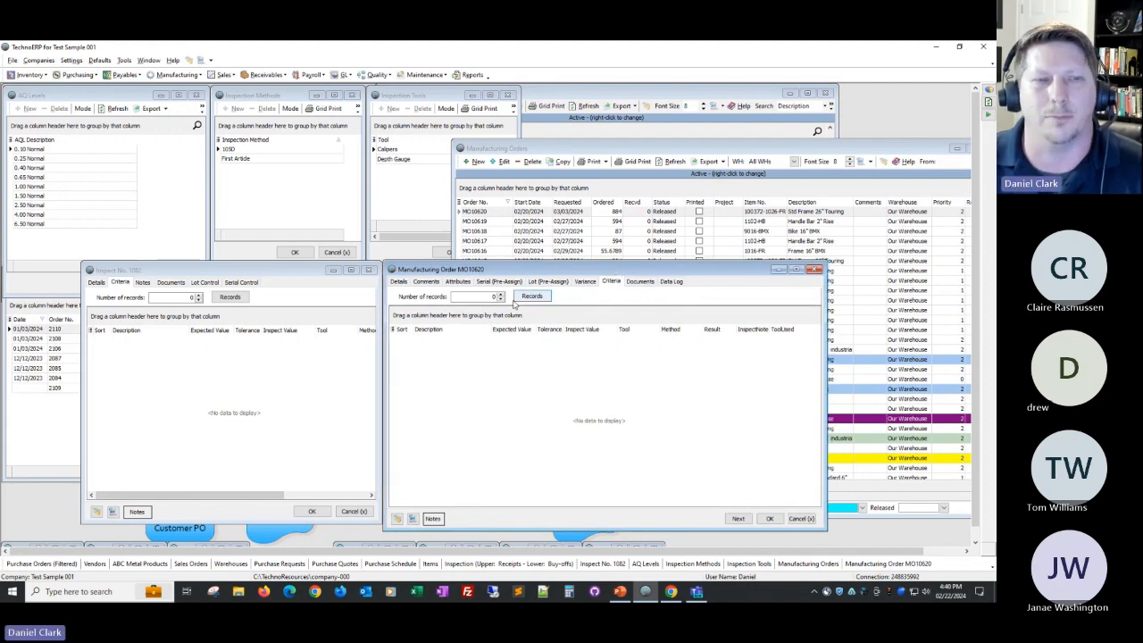
# Close the manufacturing order, the Manufacturing Orders list and the inspection form without saving.
pyautogui.click(182, 298)
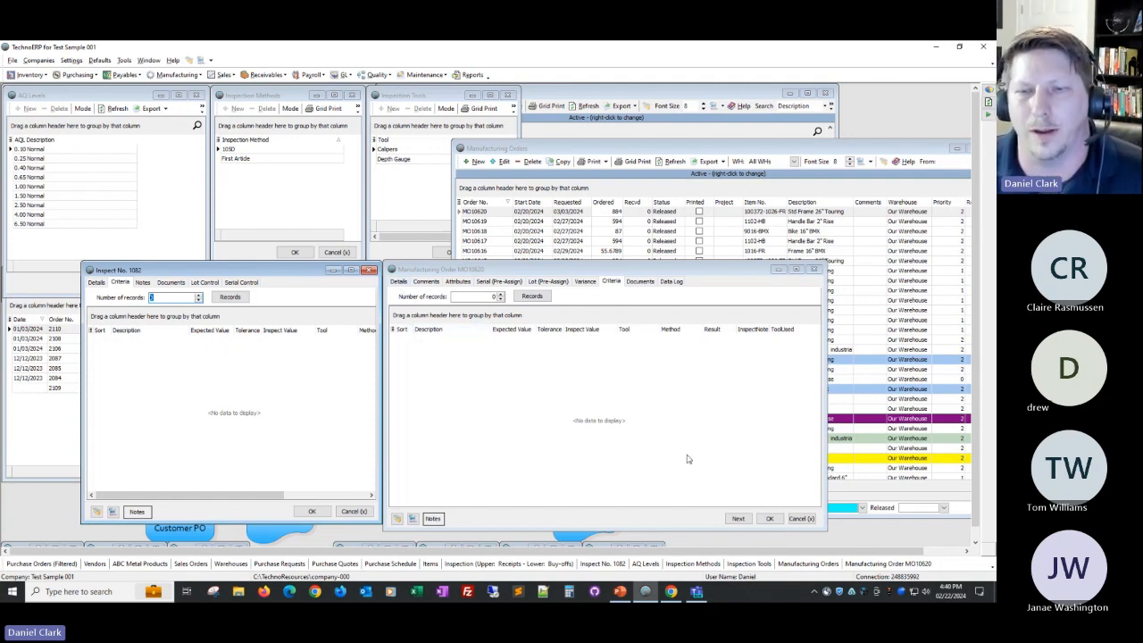
pyautogui.click(801, 518)
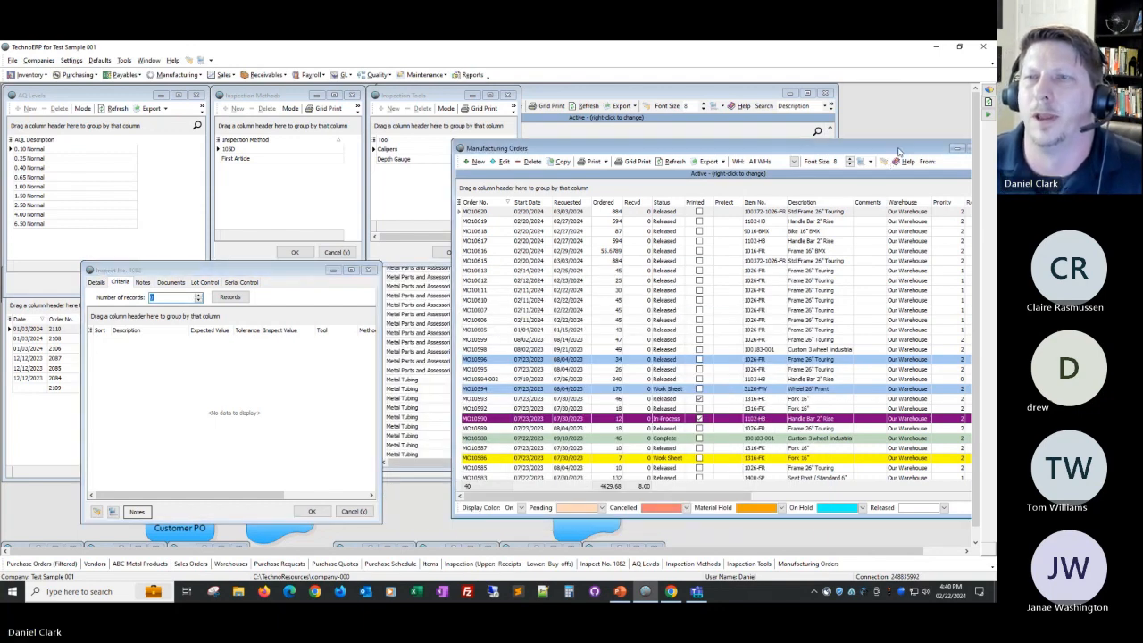
pyautogui.click(911, 157)
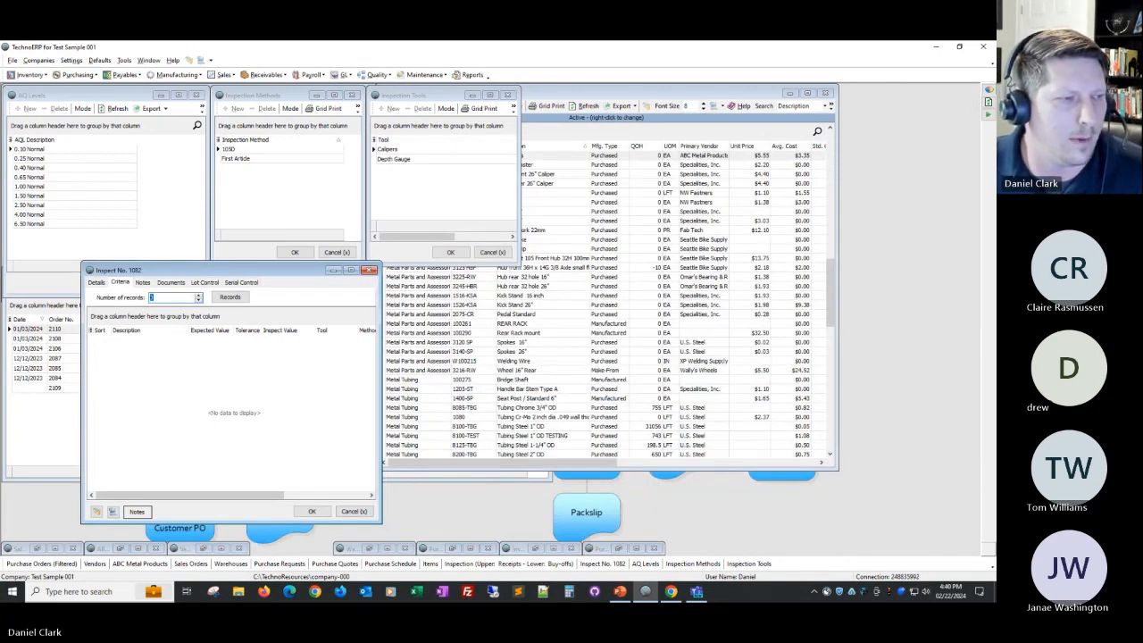
pyautogui.click(343, 514)
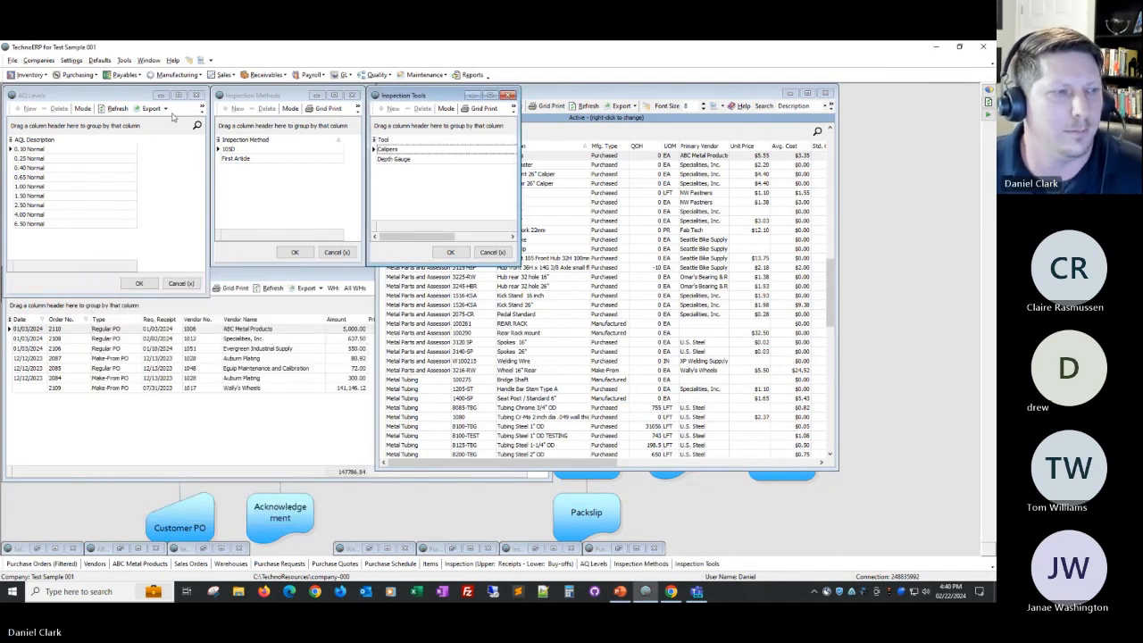
# Close the AQL levels, inspection methods and inspection tools lists, and minimize the Items list.
pyautogui.click(197, 95)
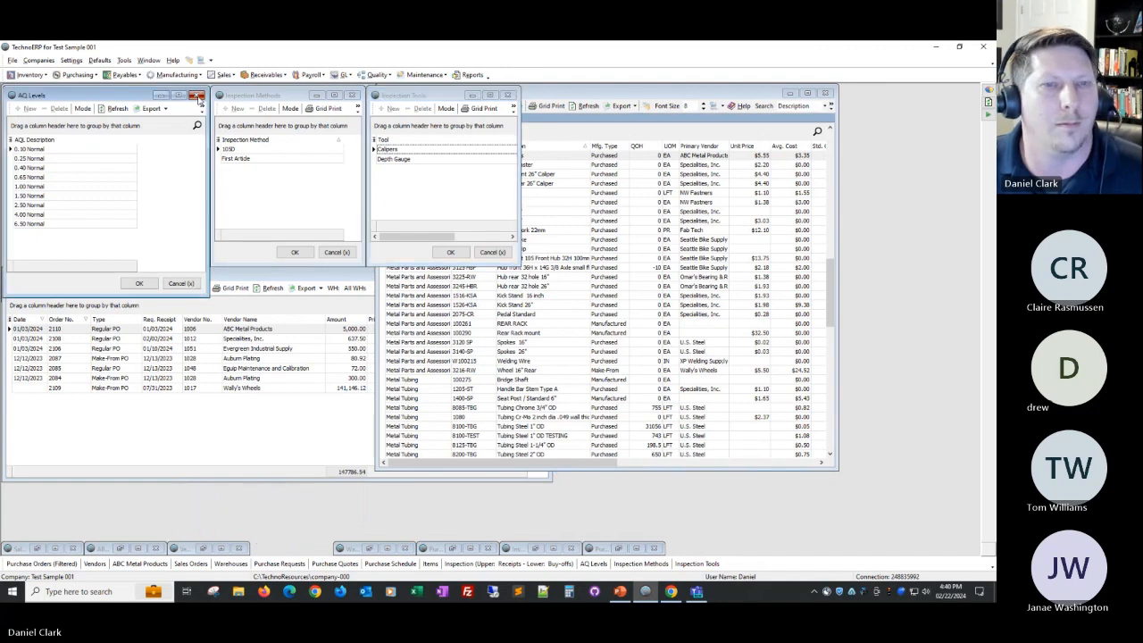
pyautogui.click(352, 96)
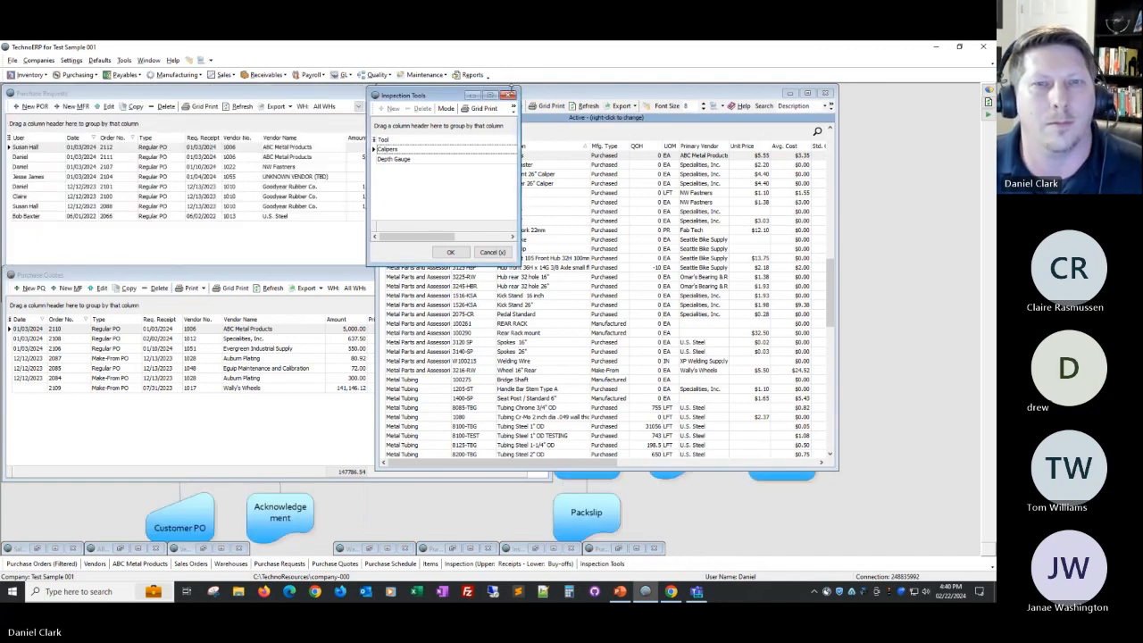
pyautogui.click(507, 94)
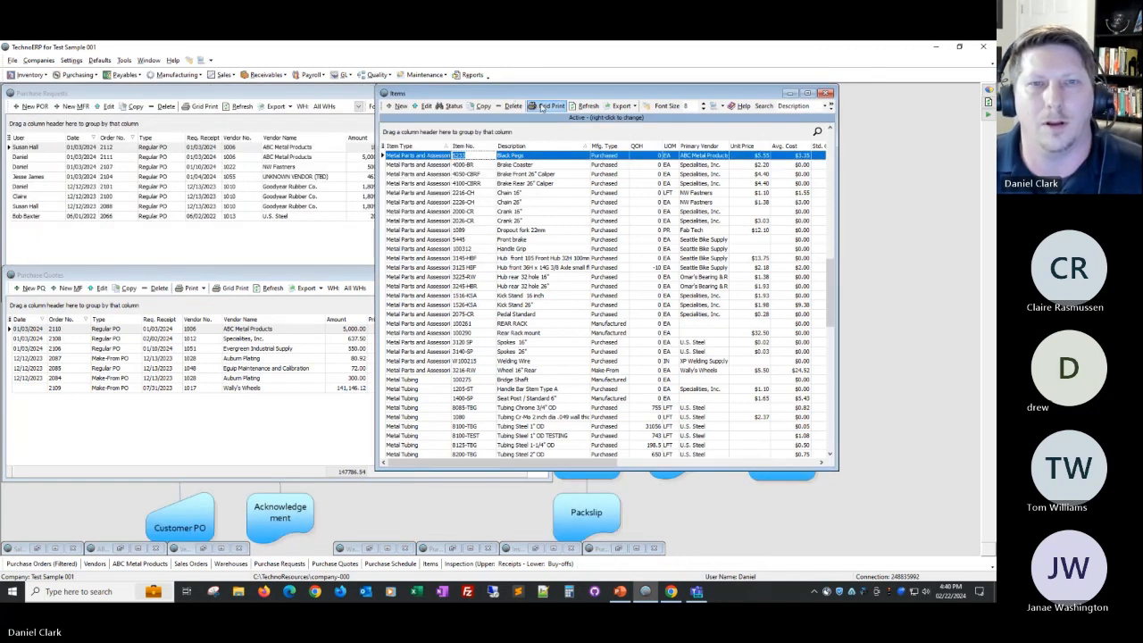
pyautogui.click(790, 94)
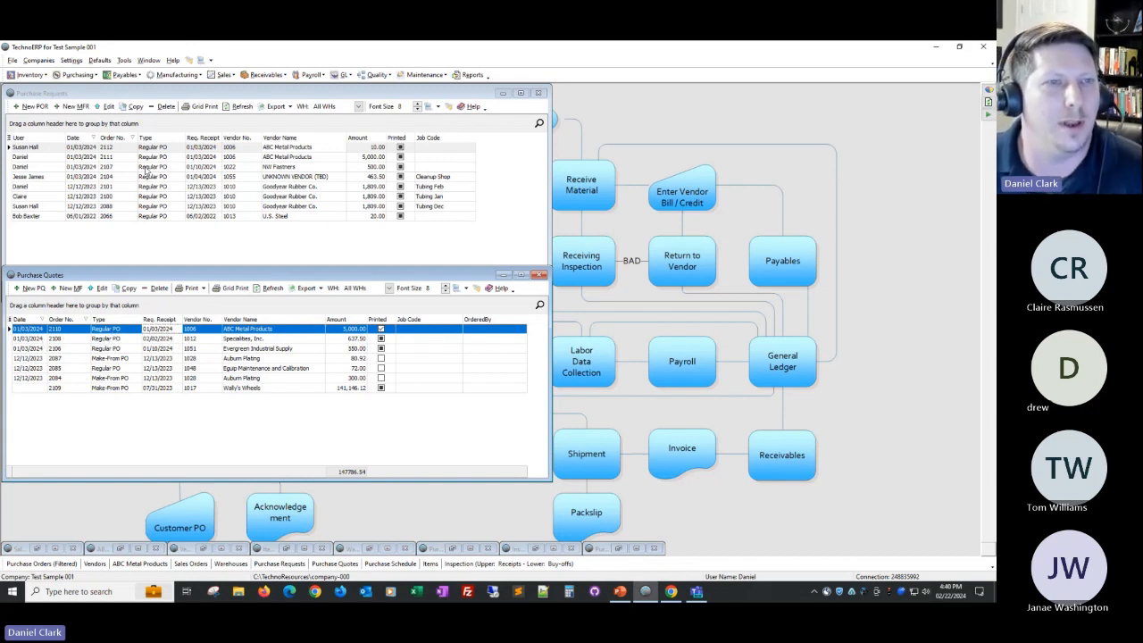
# Bring back the inventory Items list and widen both its window and the Primary Vendor column.
pyautogui.click(37, 77)
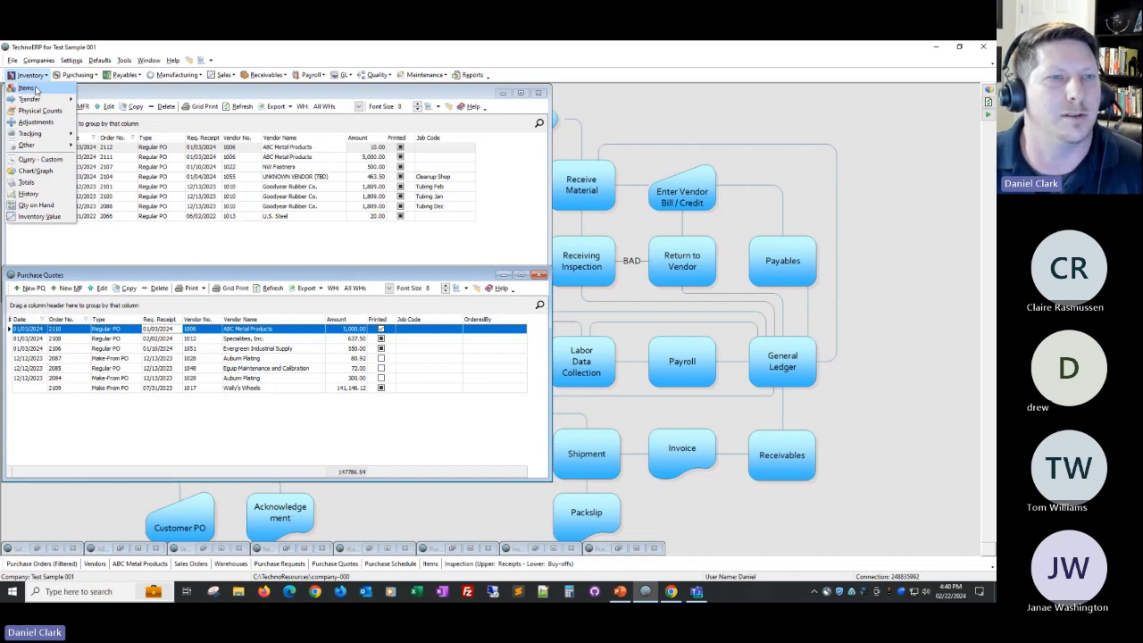
pyautogui.click(27, 89)
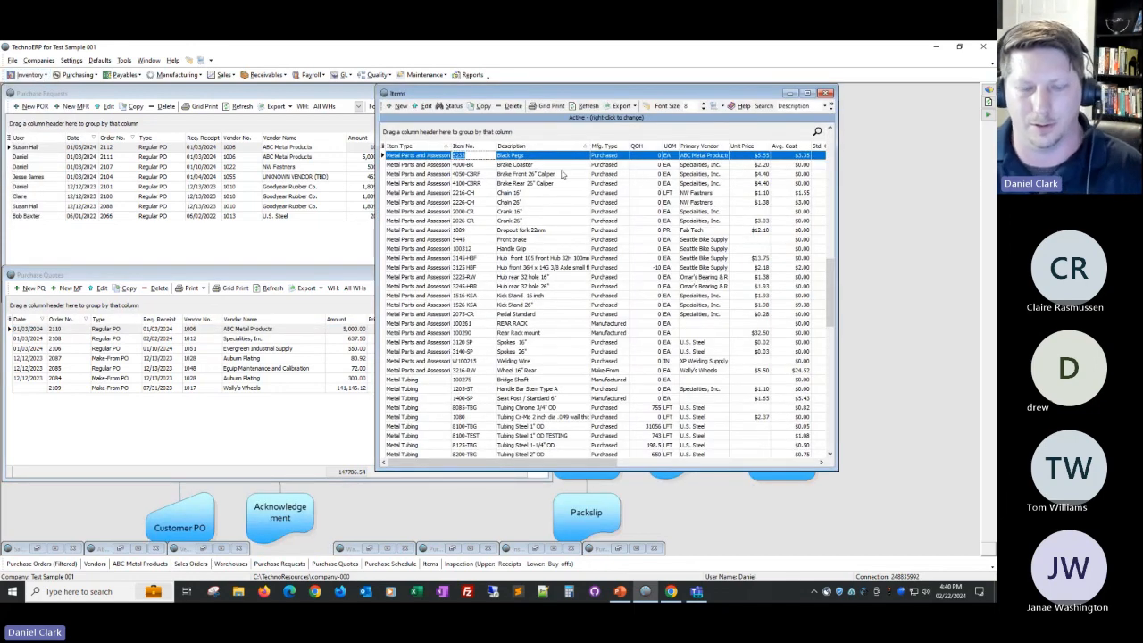
pyautogui.moveTo(838, 182); pyautogui.dragTo(921, 176)
pyautogui.moveTo(729, 147); pyautogui.dragTo(755, 147)
# Open item 5233, place its form below the first rows of the Items list, and show its MRP settings.
pyautogui.click(710, 157)
pyautogui.doubleClick(709, 156)
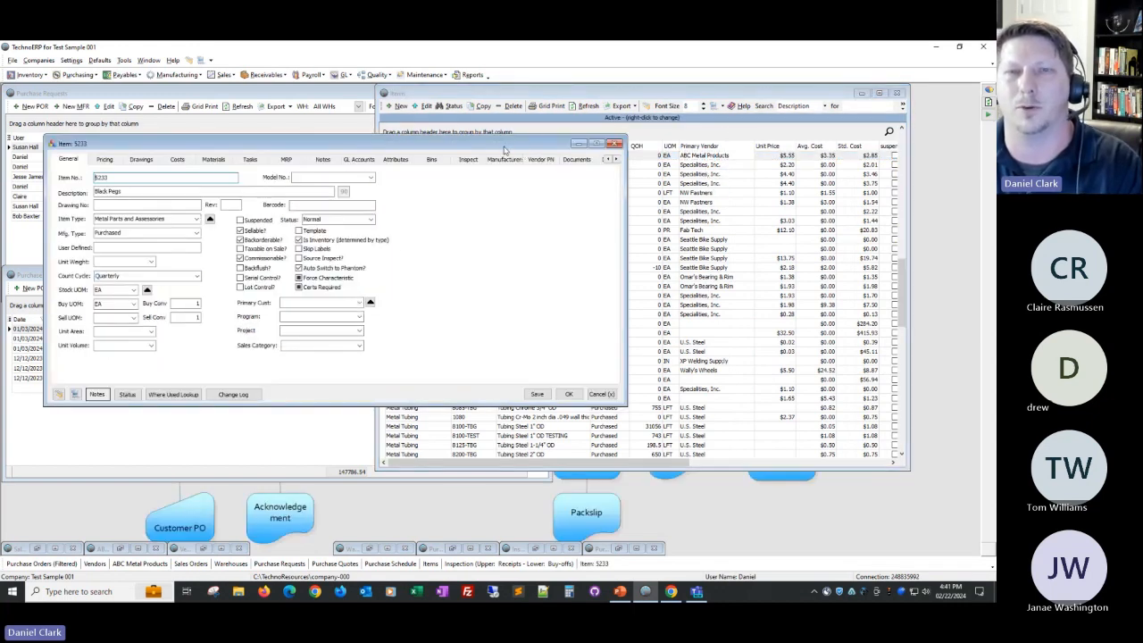
pyautogui.moveTo(506, 150); pyautogui.dragTo(789, 268)
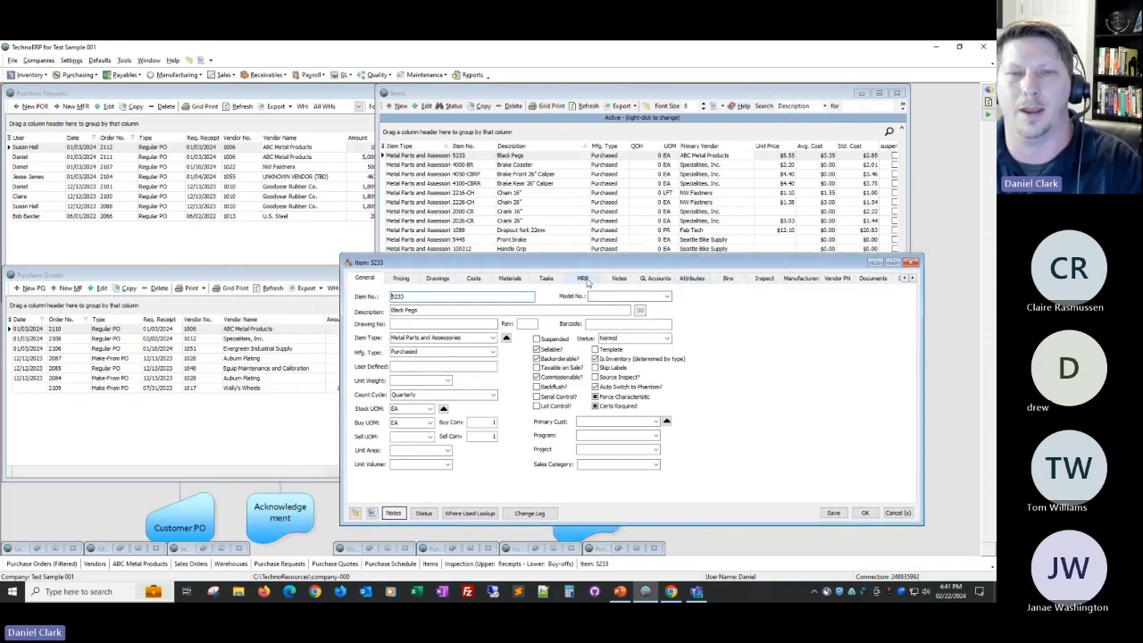
pyautogui.click(584, 279)
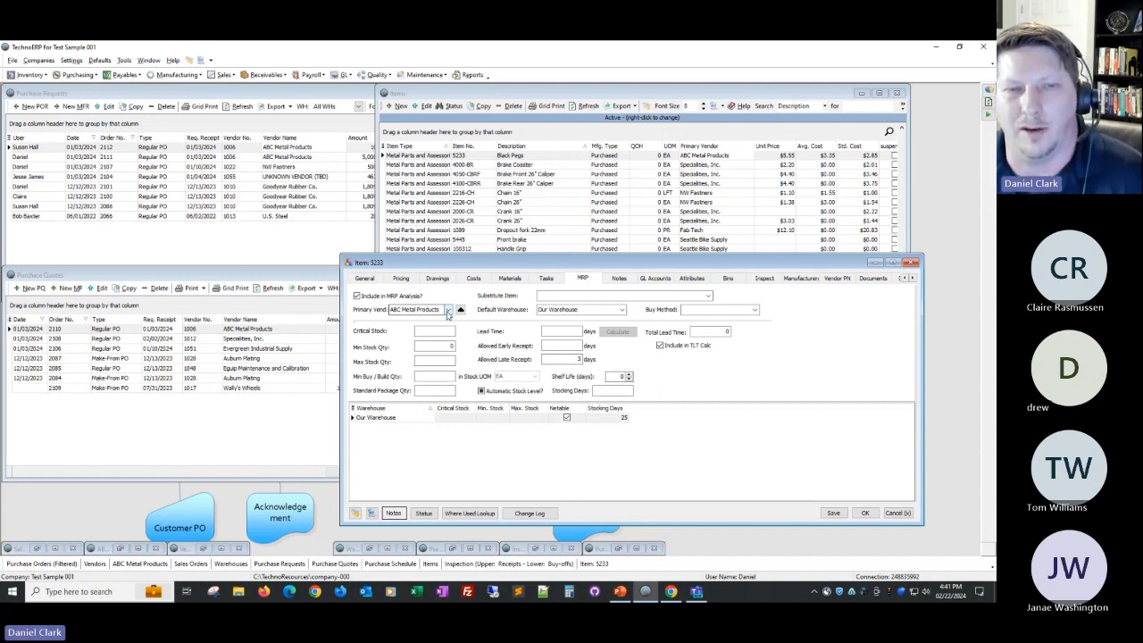
# Check the primary vendor choices for item 5233, and open the purchasing Re-Order form with its window widened to show more columns.
pyautogui.click(447, 310)
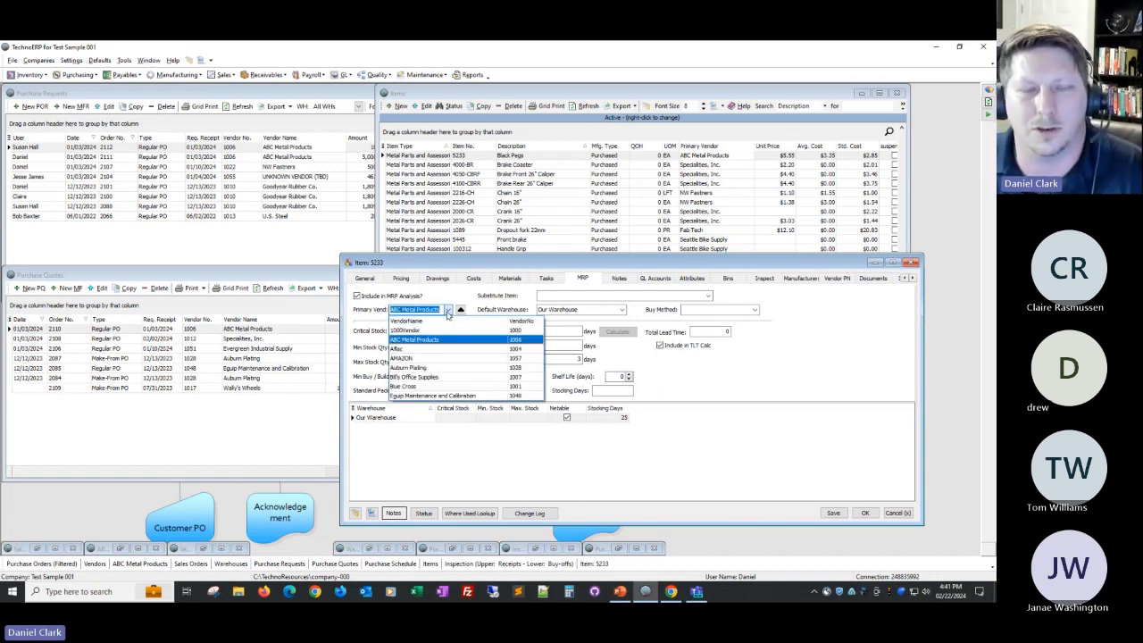
pyautogui.click(448, 311)
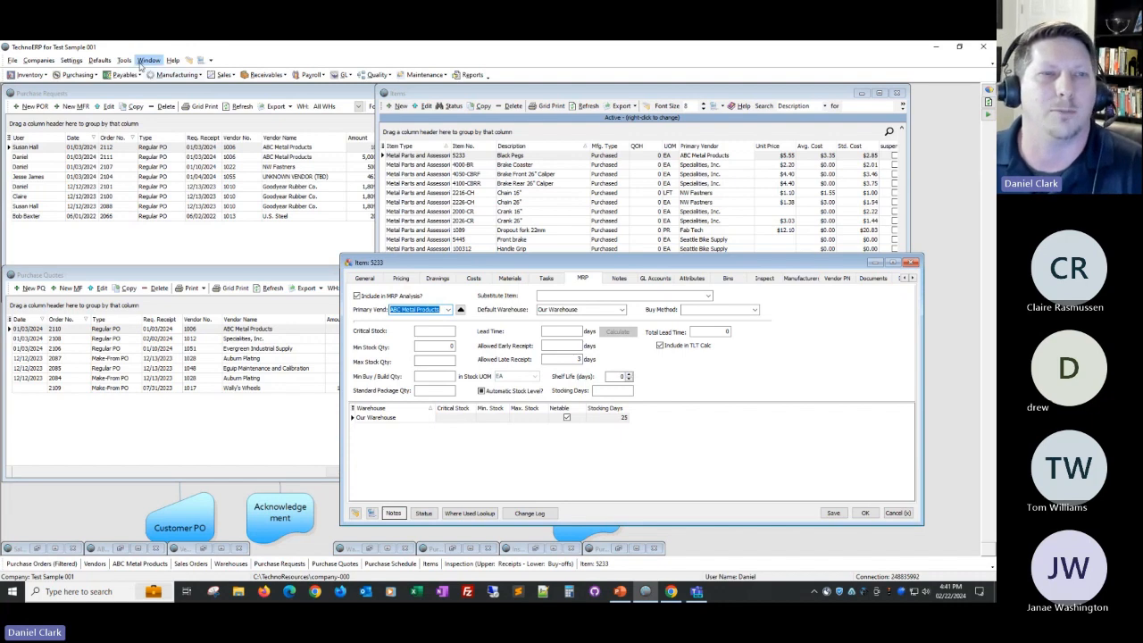
pyautogui.click(78, 75)
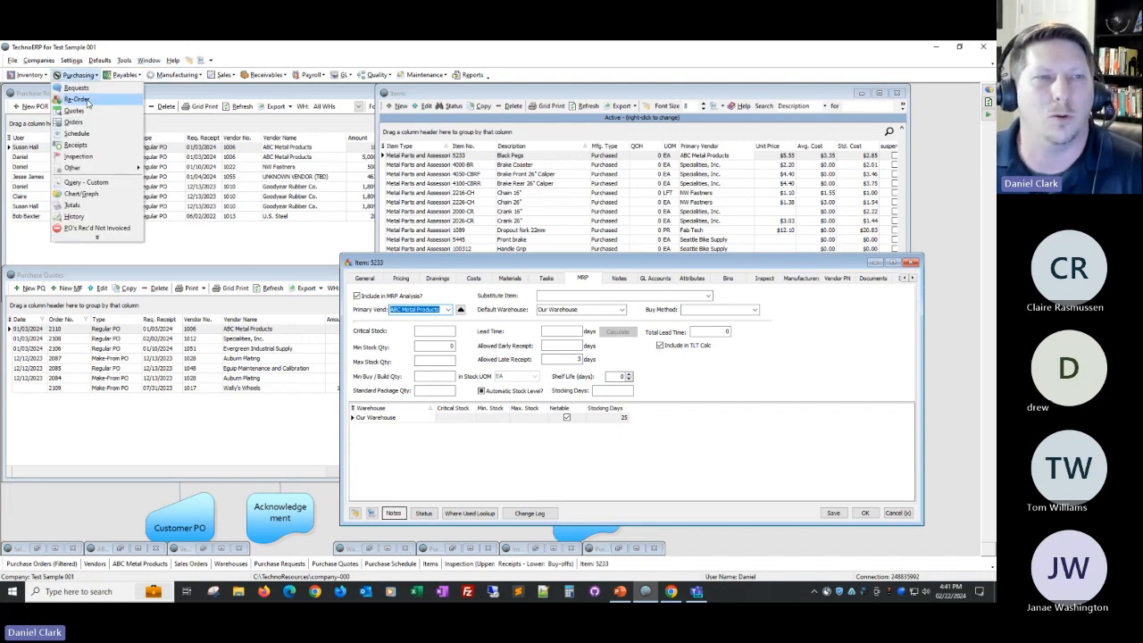
pyautogui.click(86, 104)
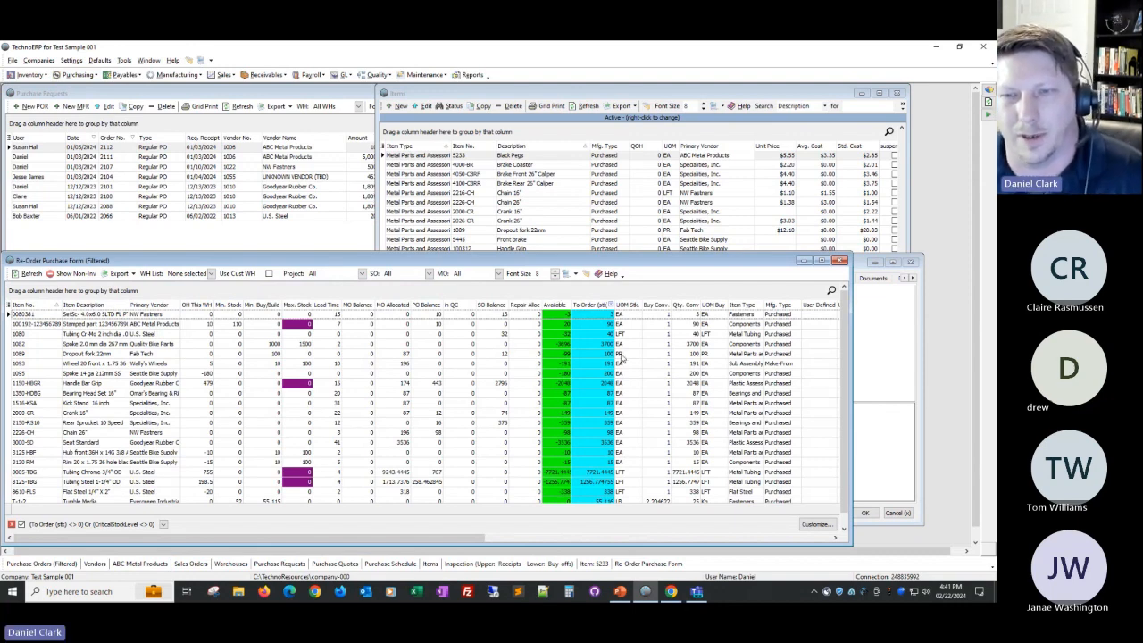
pyautogui.moveTo(852, 362); pyautogui.dragTo(936, 361)
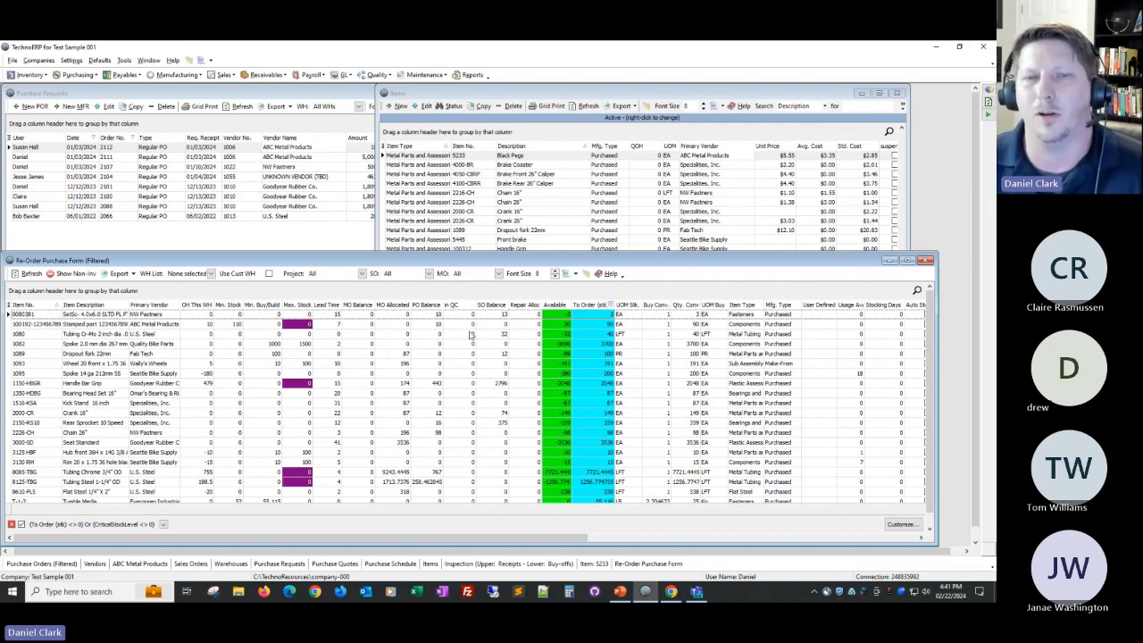
# Select items 0080381 through 2226-CH in the Re-Order Purchase form, show their order creation options, and minimize the form.
pyautogui.click(390, 316)
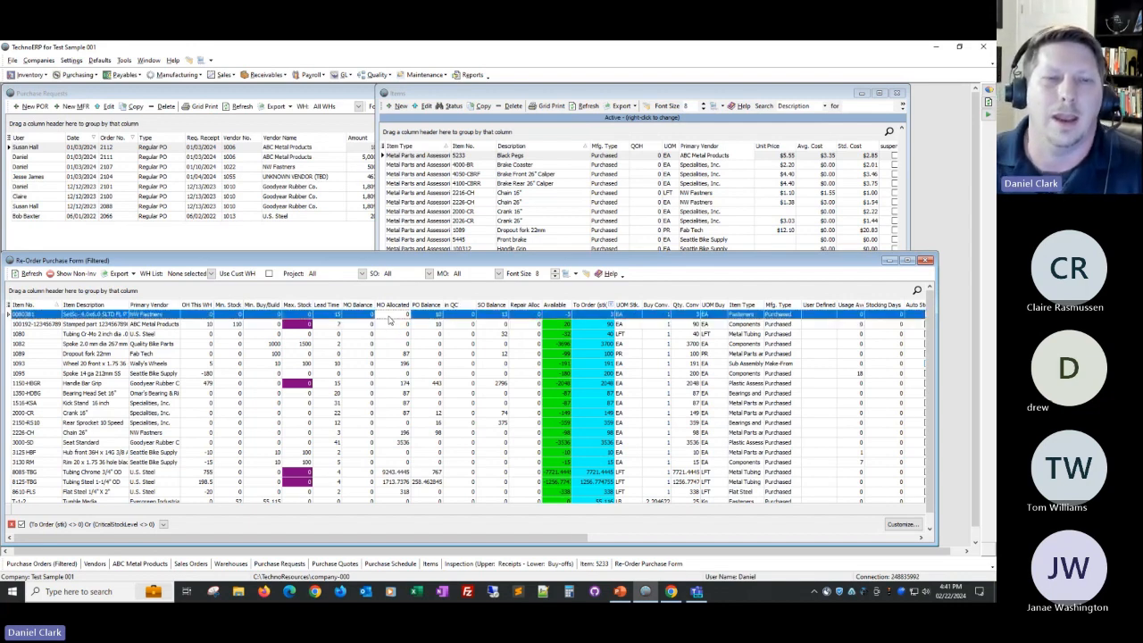
pyautogui.keyDown('shift'); pyautogui.click(382, 435); pyautogui.keyUp('shift')
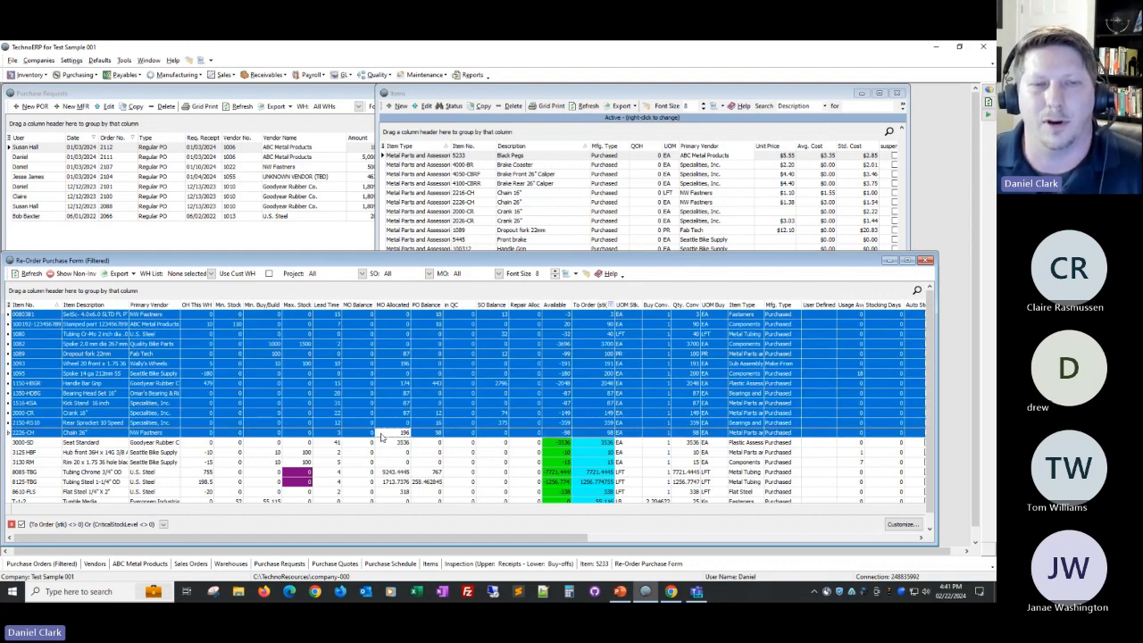
pyautogui.rightClick(381, 436)
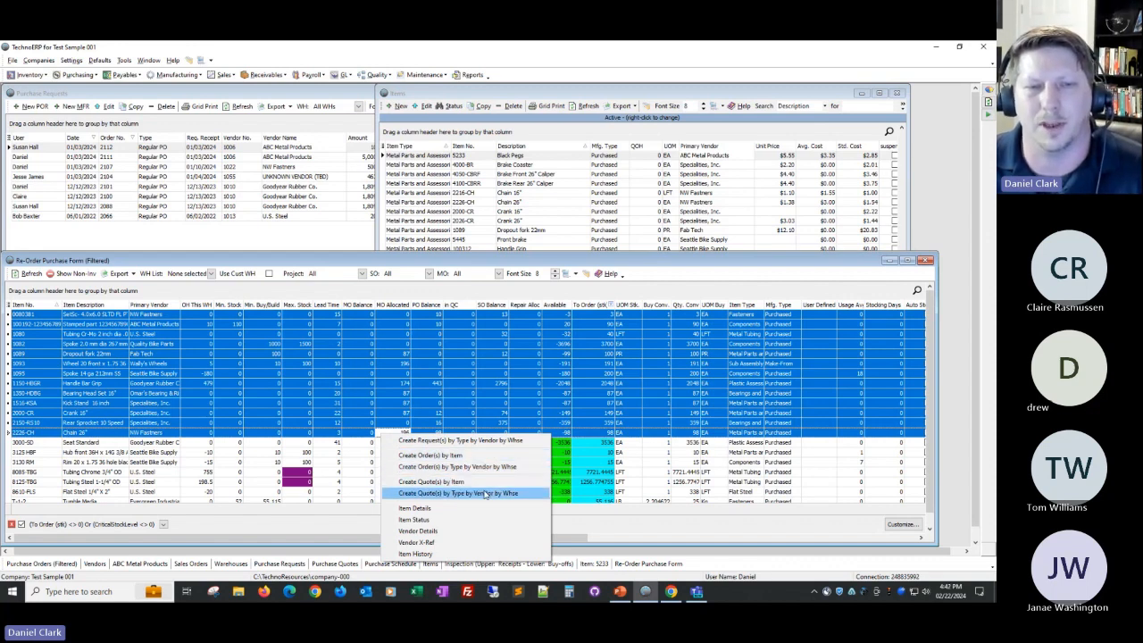
pyautogui.click(889, 262)
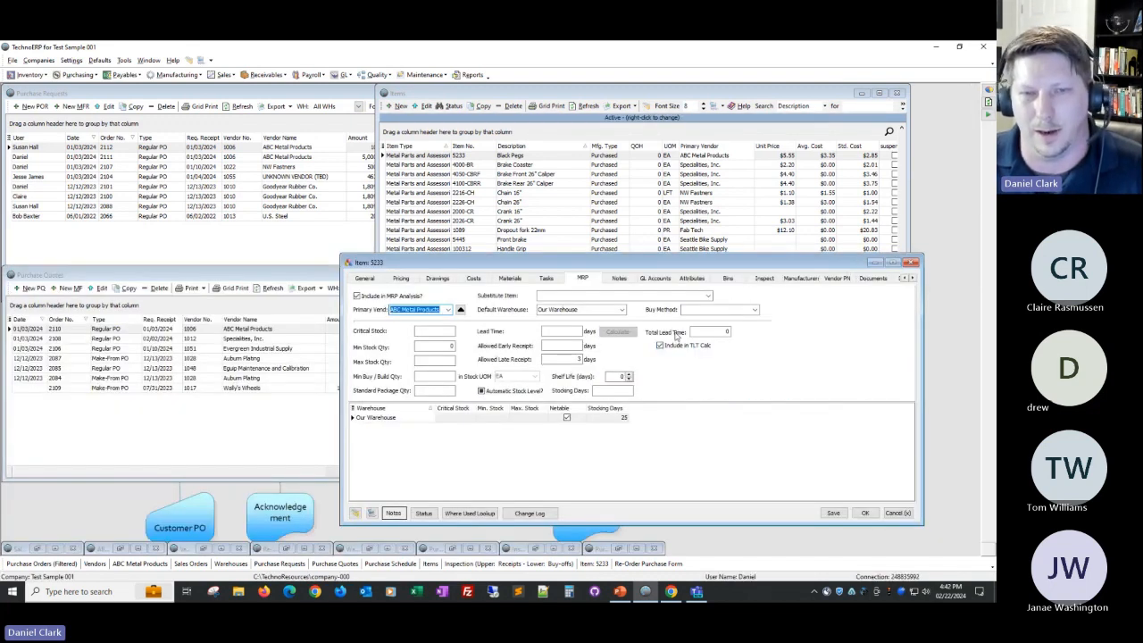
# Activate the Lead Time field in item 5233's MRP settings and shift the item form off the right part of the Items list.
pyautogui.click(561, 331)
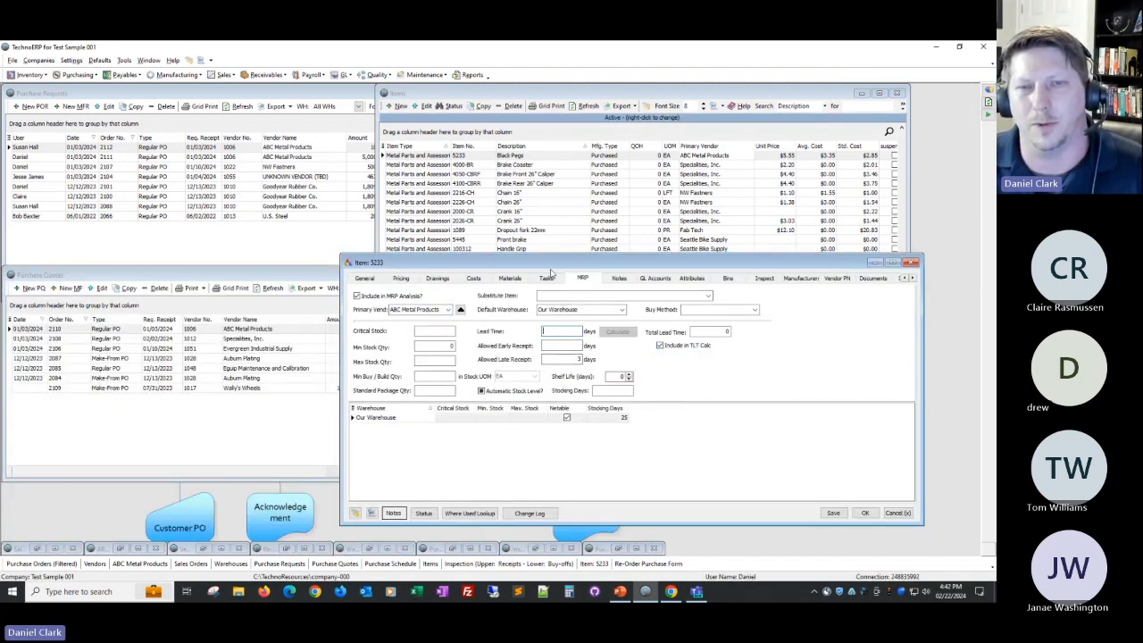
pyautogui.moveTo(548, 262); pyautogui.dragTo(448, 251)
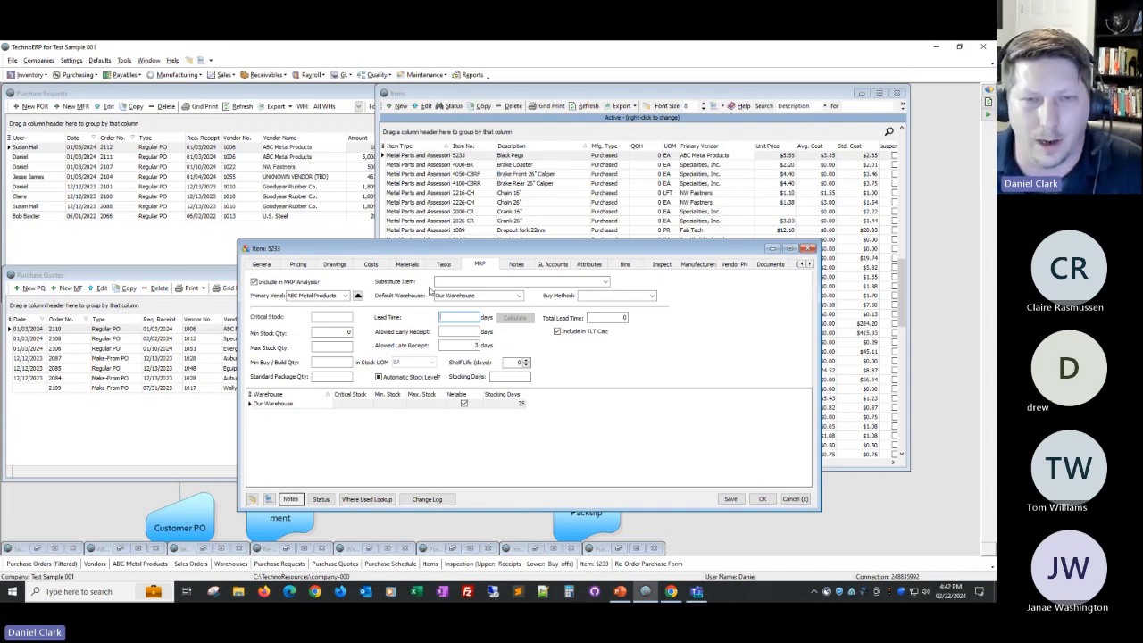
pyautogui.click(452, 315)
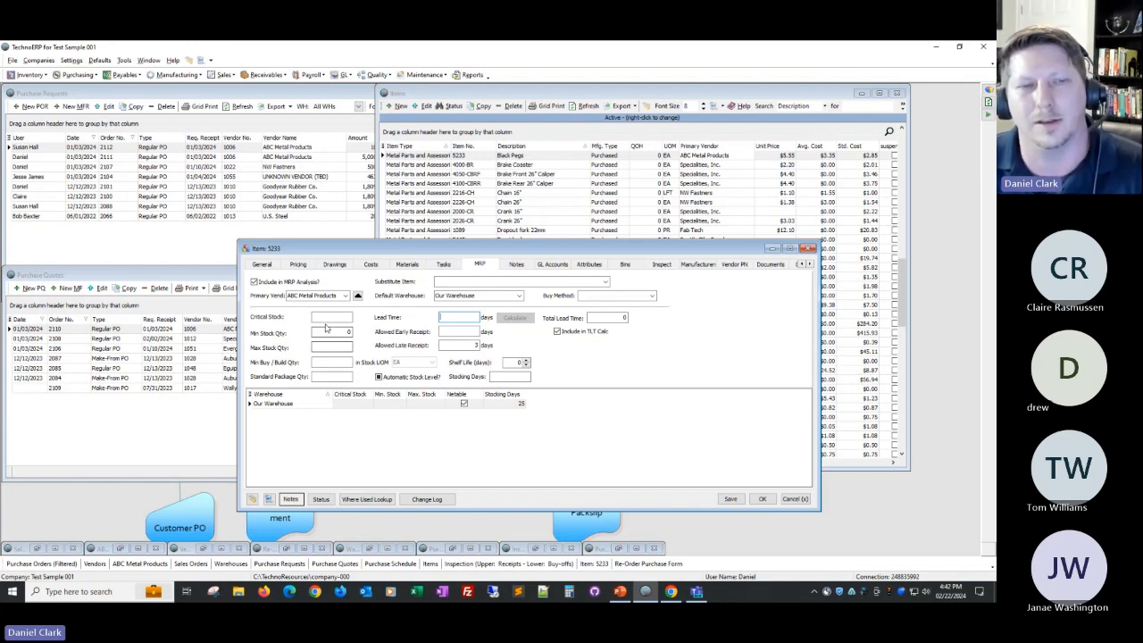
# Bring back the purchasing Re-Order form and move item 5233's form so the first Re-Order columns are uncovered.
pyautogui.click(78, 76)
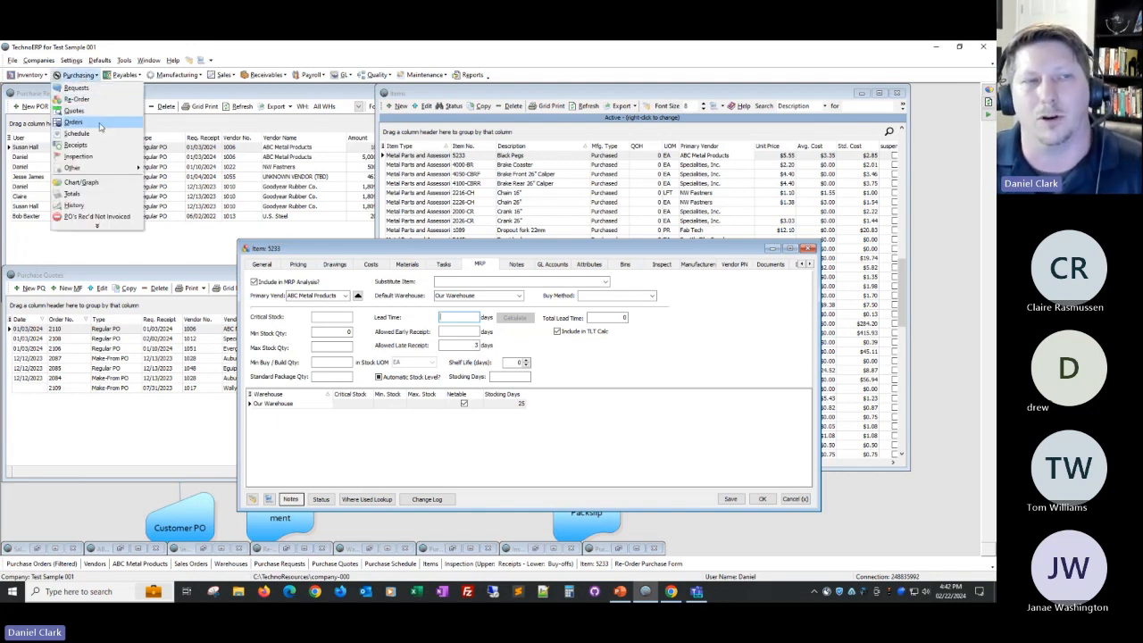
pyautogui.click(77, 100)
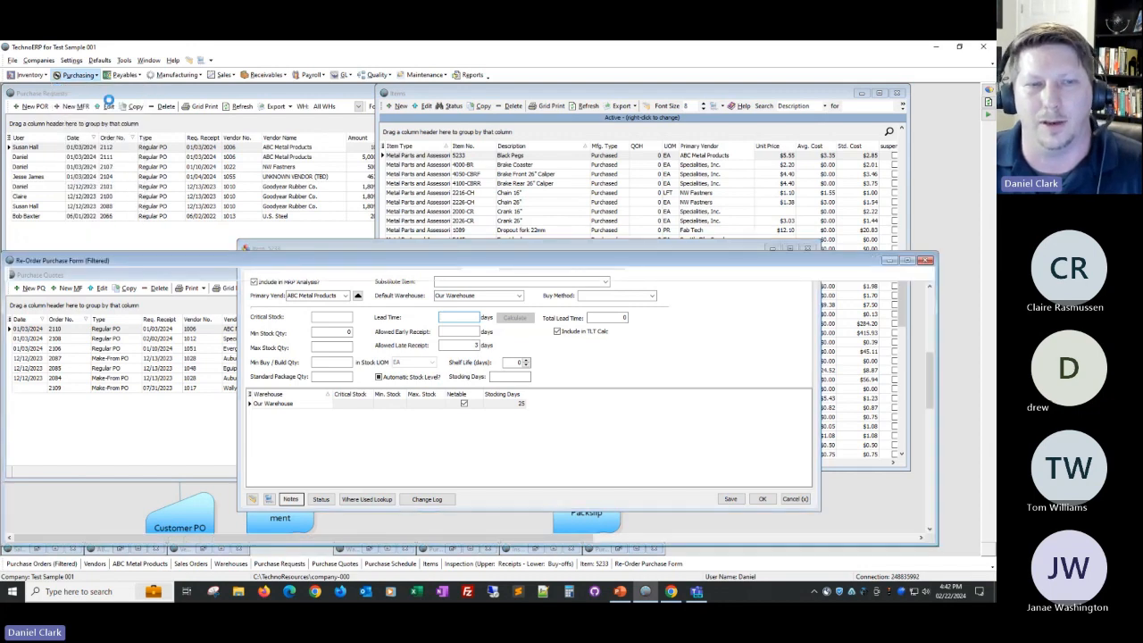
pyautogui.moveTo(447, 247); pyautogui.dragTo(533, 119)
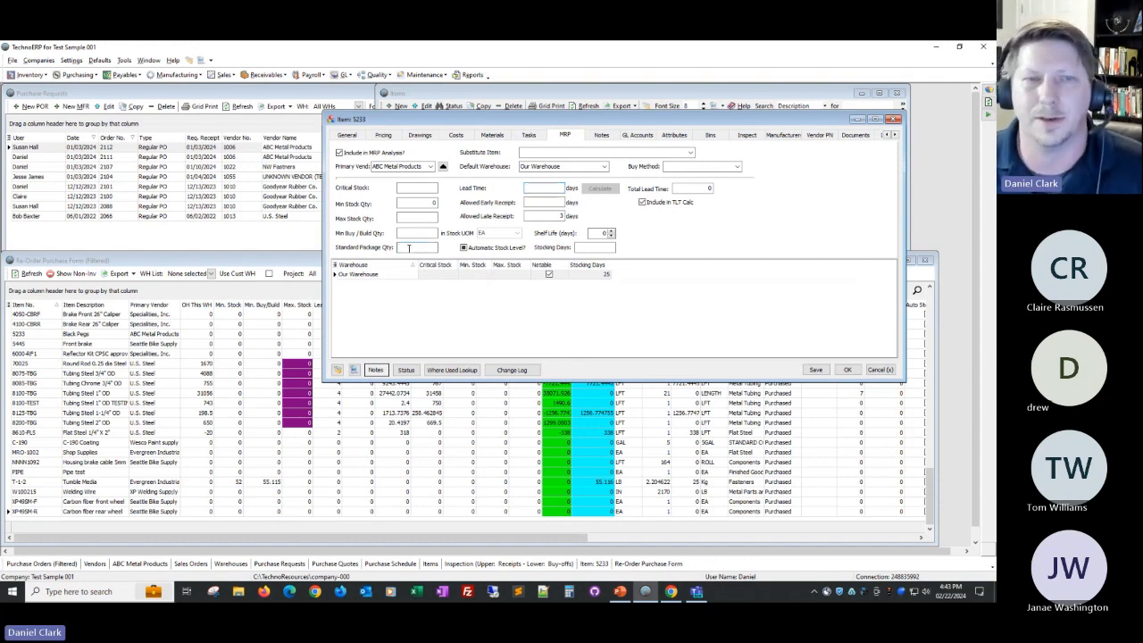
# Add all missing warehouses to item 5233's MRP settings, open South Warehouse and Material Review Board minimum stock for entry, and cancel the item form.
pyautogui.rightClick(399, 292)
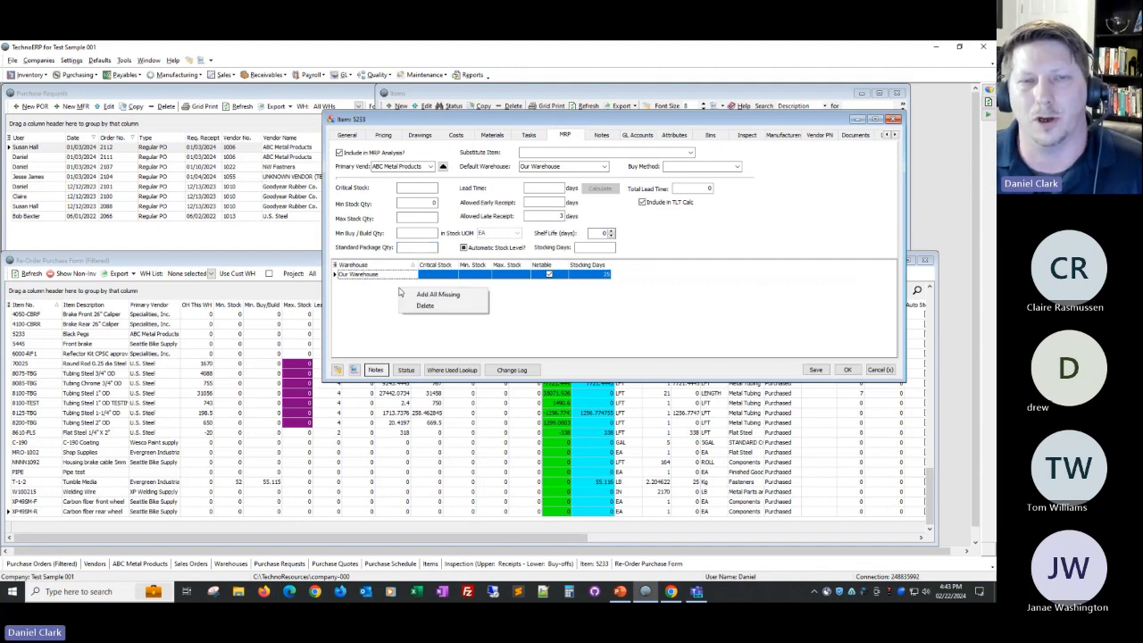
pyautogui.click(425, 295)
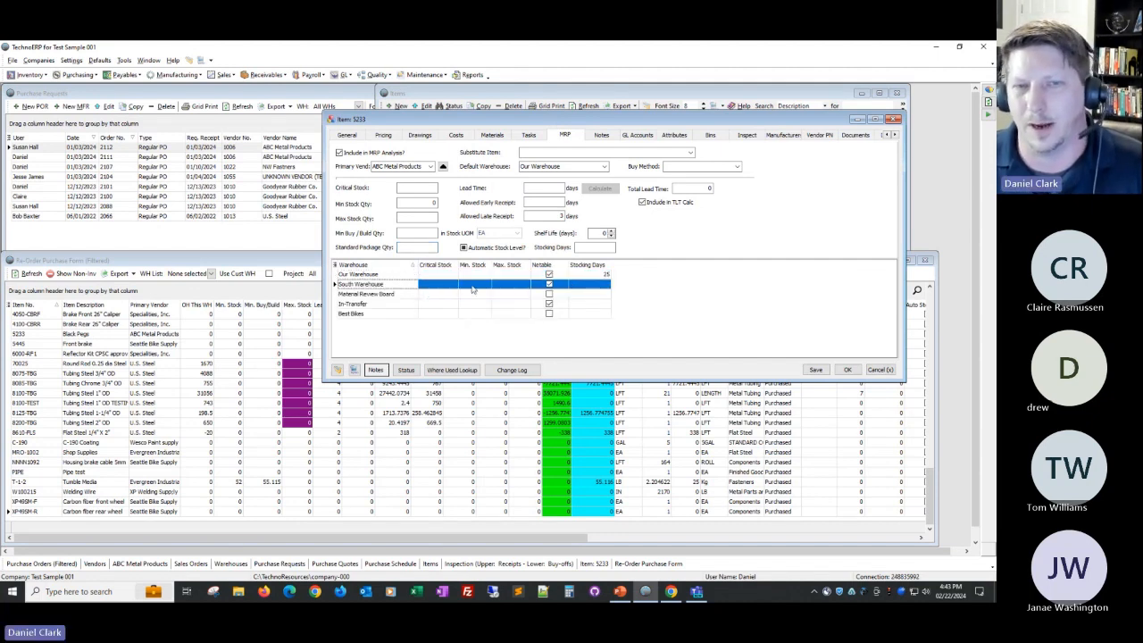
pyautogui.click(473, 285)
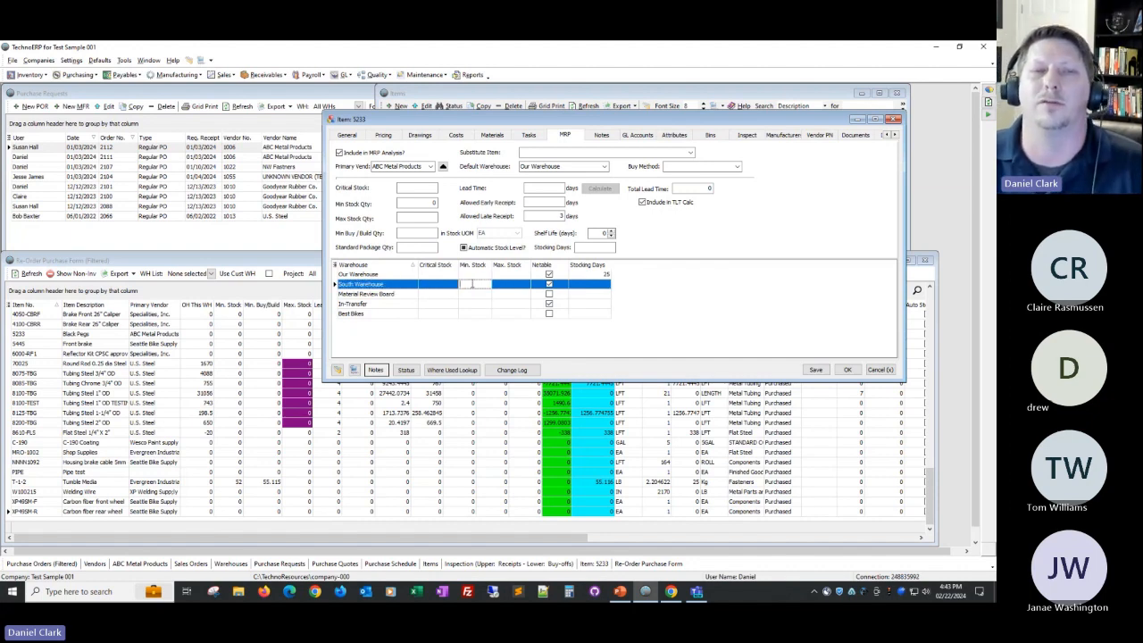
pyautogui.click(468, 295)
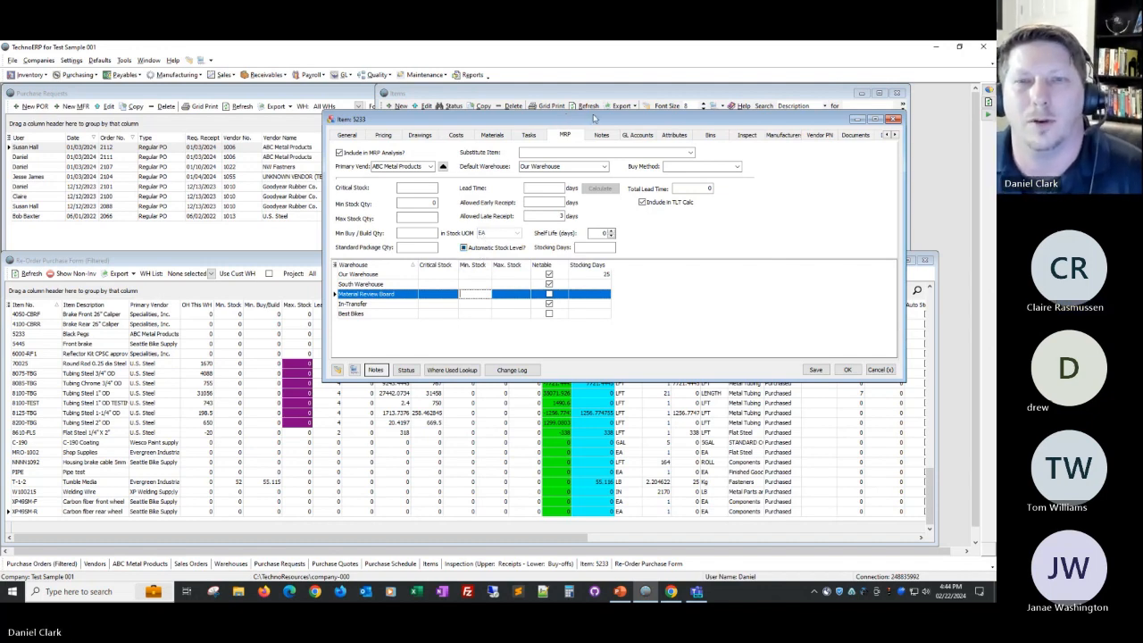
pyautogui.moveTo(592, 117); pyautogui.dragTo(517, 132)
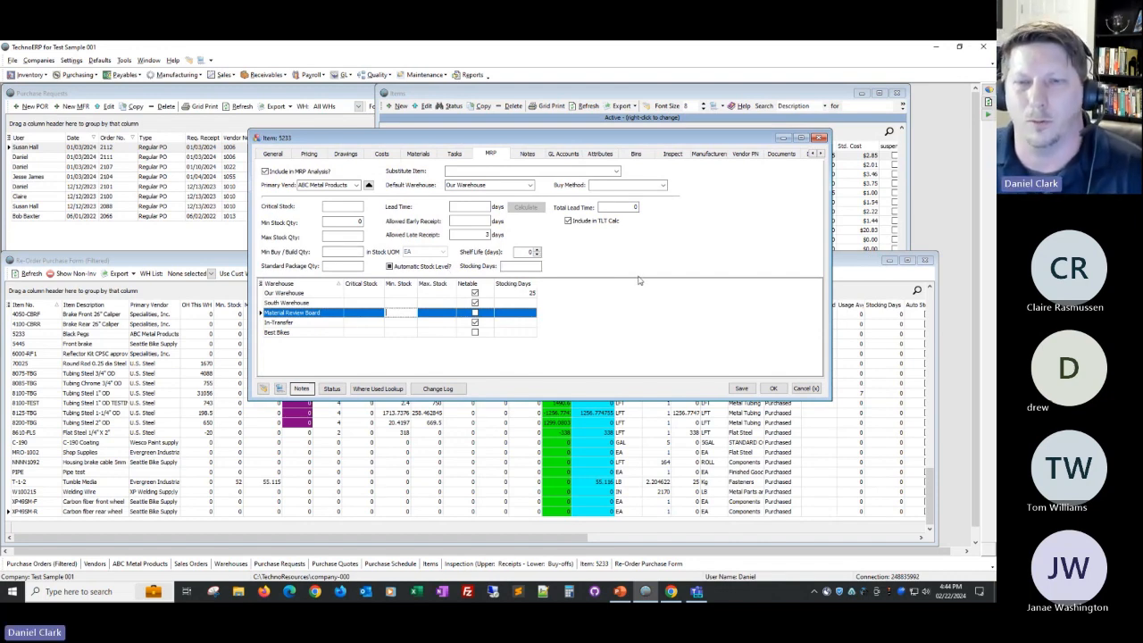
pyautogui.click(807, 388)
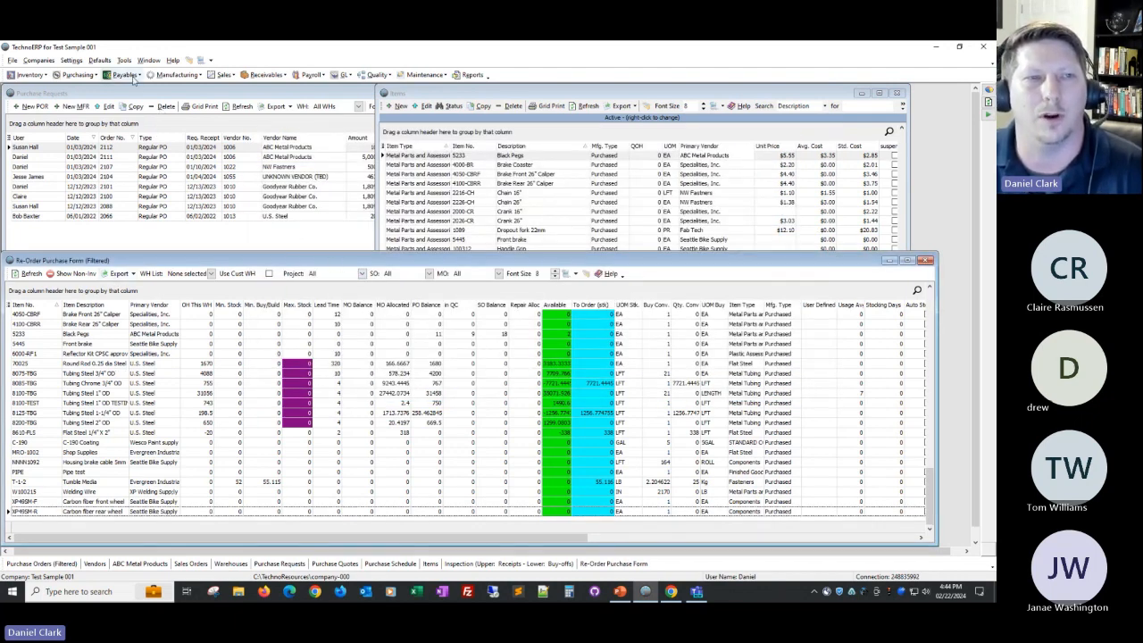
pyautogui.click(76, 75)
pyautogui.click(170, 77)
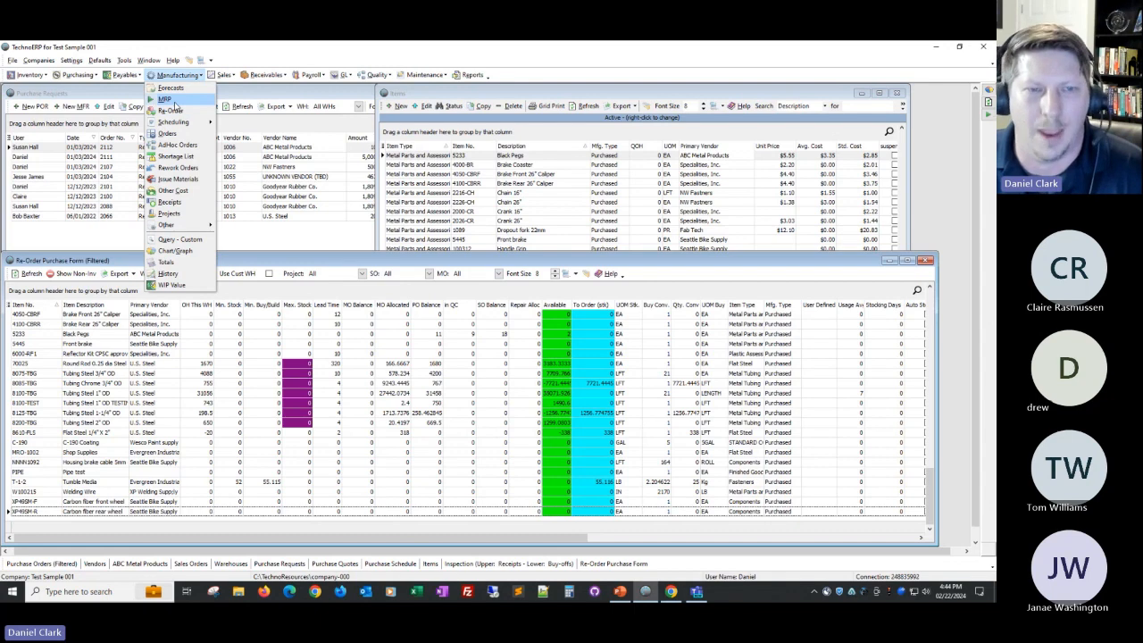
pyautogui.click(377, 266)
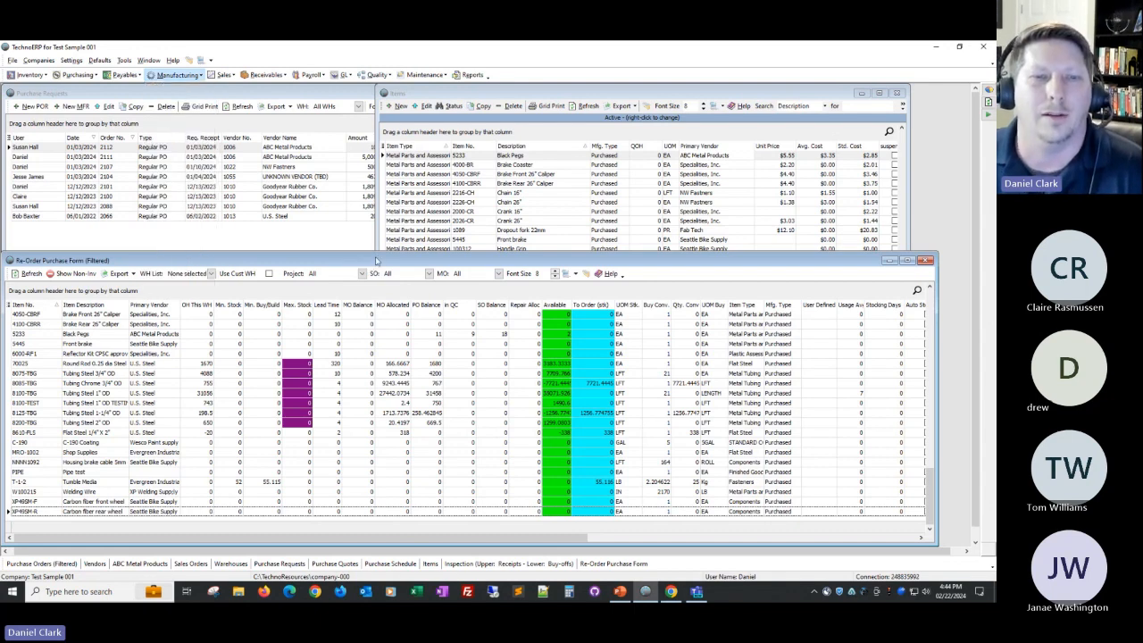
pyautogui.click(329, 316)
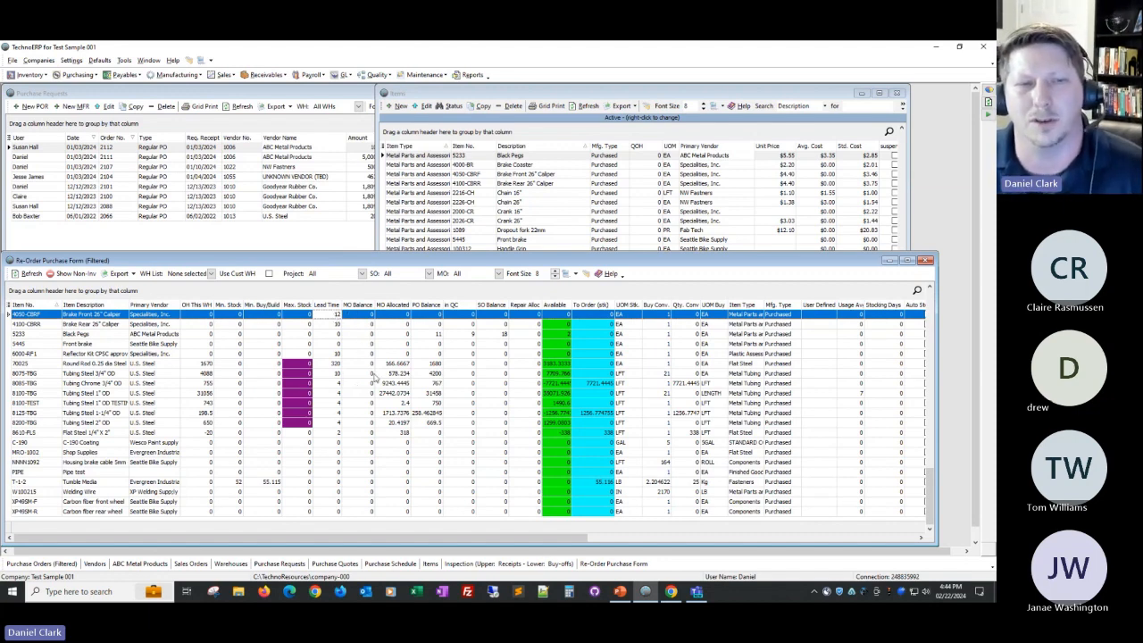
# Open the manufacturing Re-Order form, show order creation options for items 100183-001 through 9026-SPEC, and return to the Re-Order Purchase form.
pyautogui.click(176, 75)
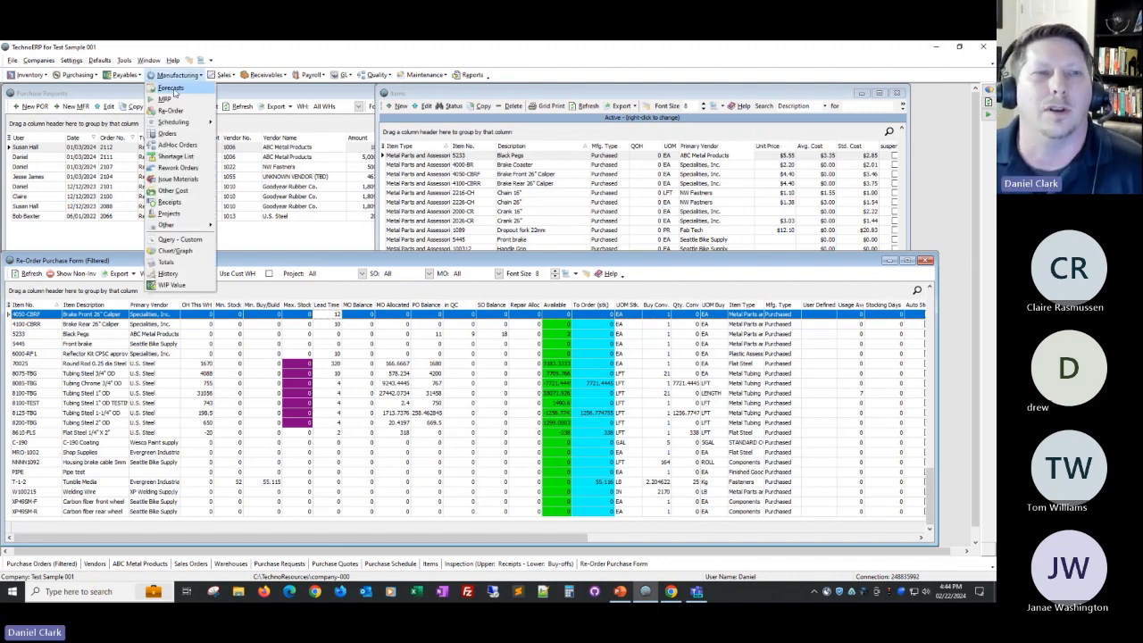
pyautogui.click(175, 112)
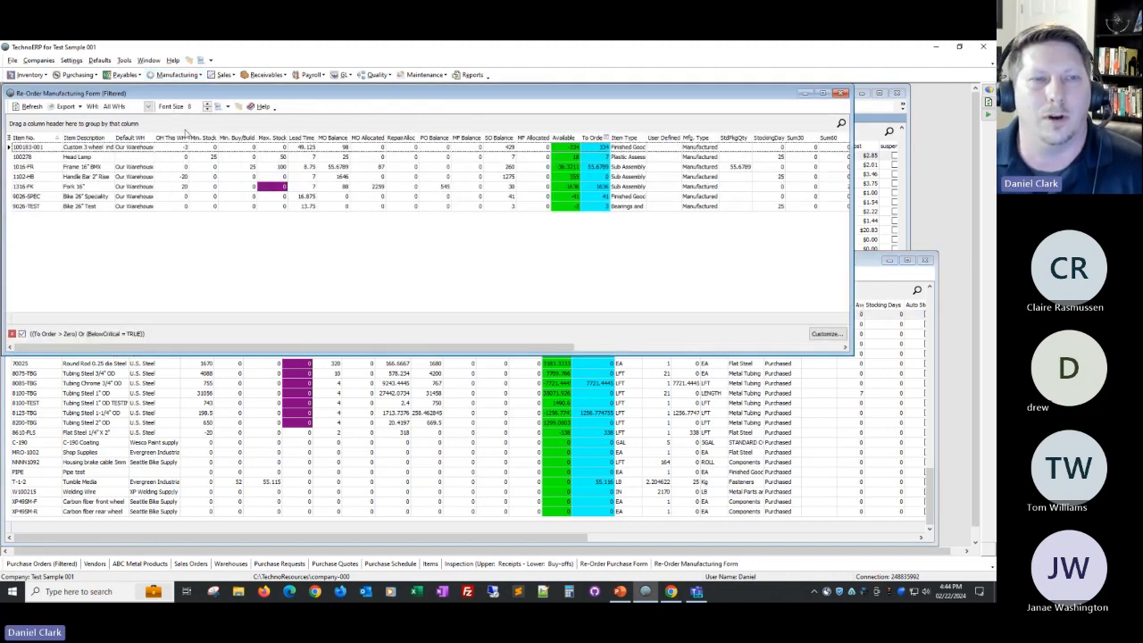
pyautogui.keyDown('shift'); pyautogui.click(189, 196); pyautogui.keyUp('shift')
pyautogui.rightClick(189, 197)
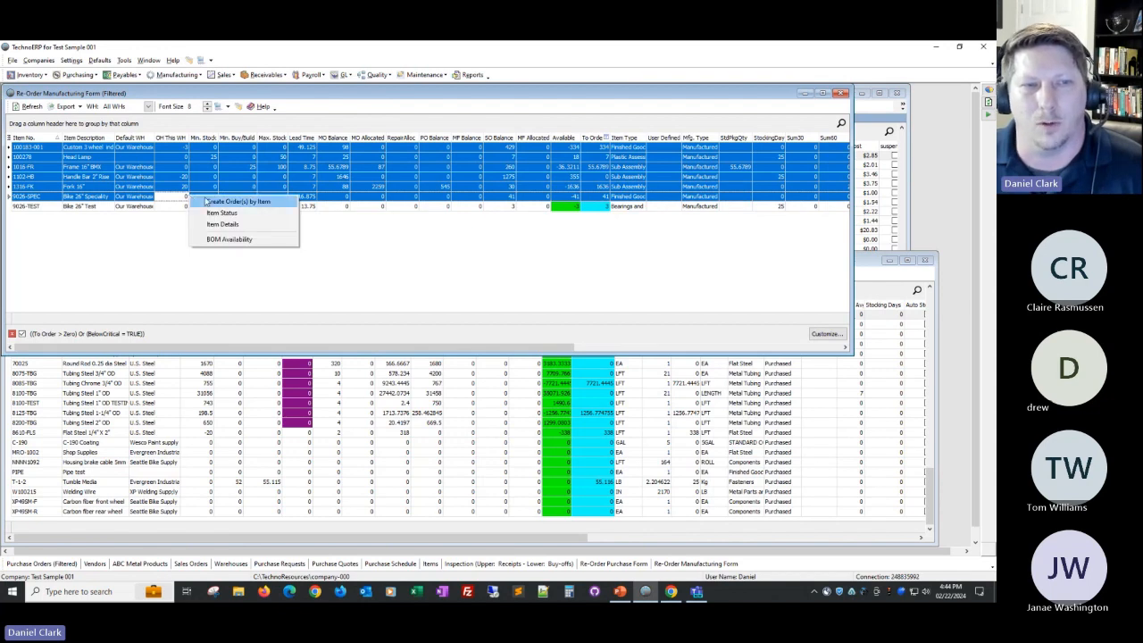
pyautogui.click(884, 274)
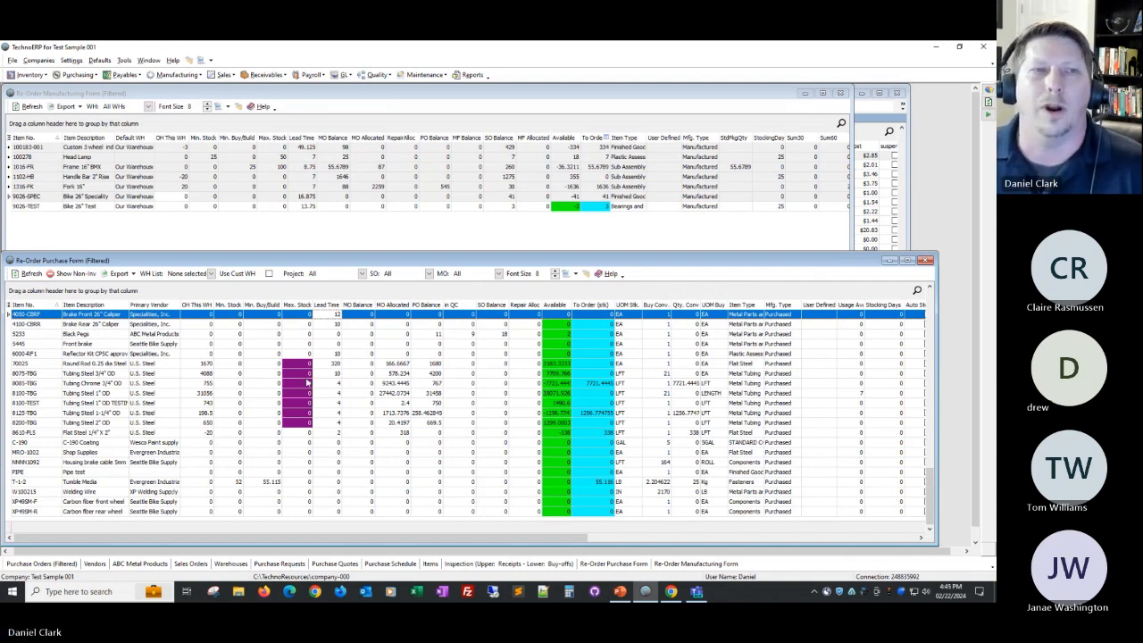
# Open the proposed purchasing list of the 02/12/2024 MRP run and place it below the list of runs.
pyautogui.click(183, 76)
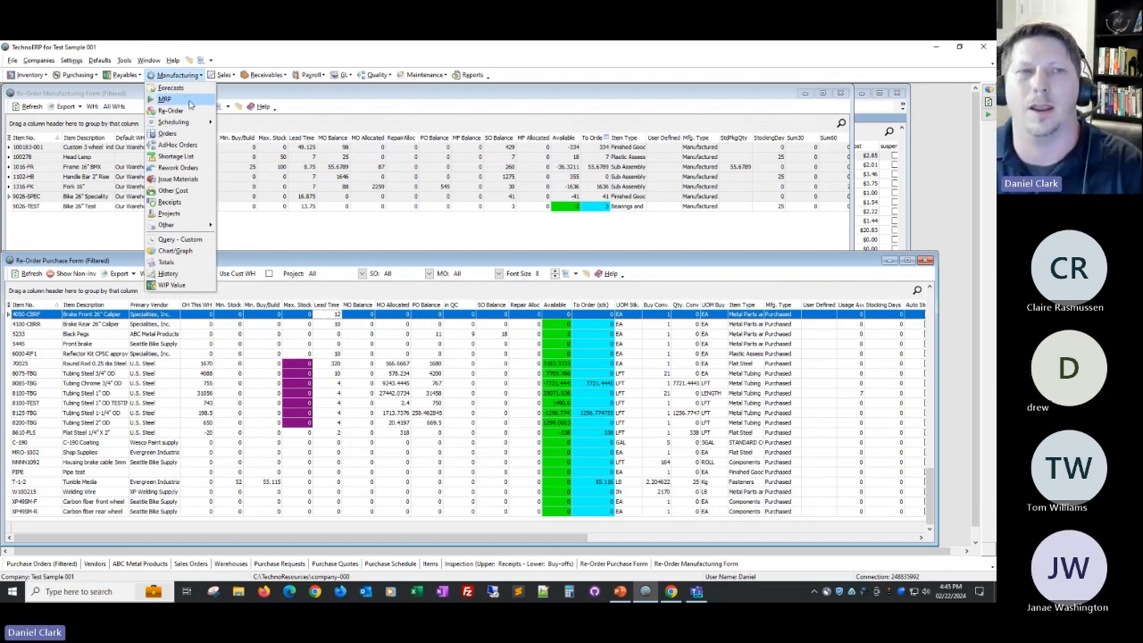
pyautogui.click(188, 101)
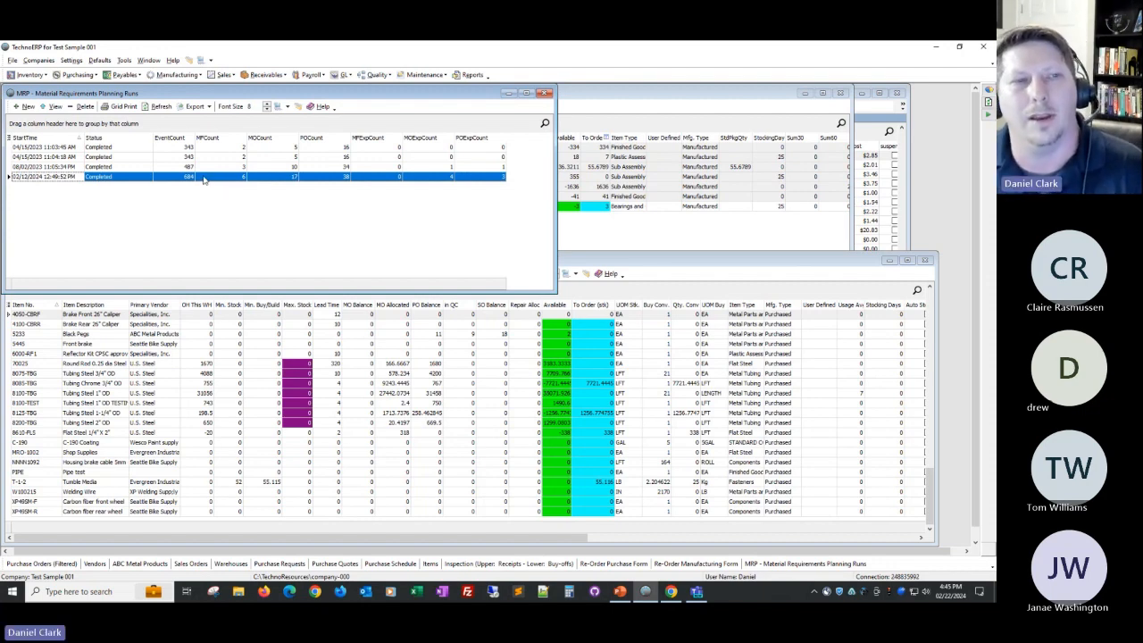
pyautogui.rightClick(165, 181)
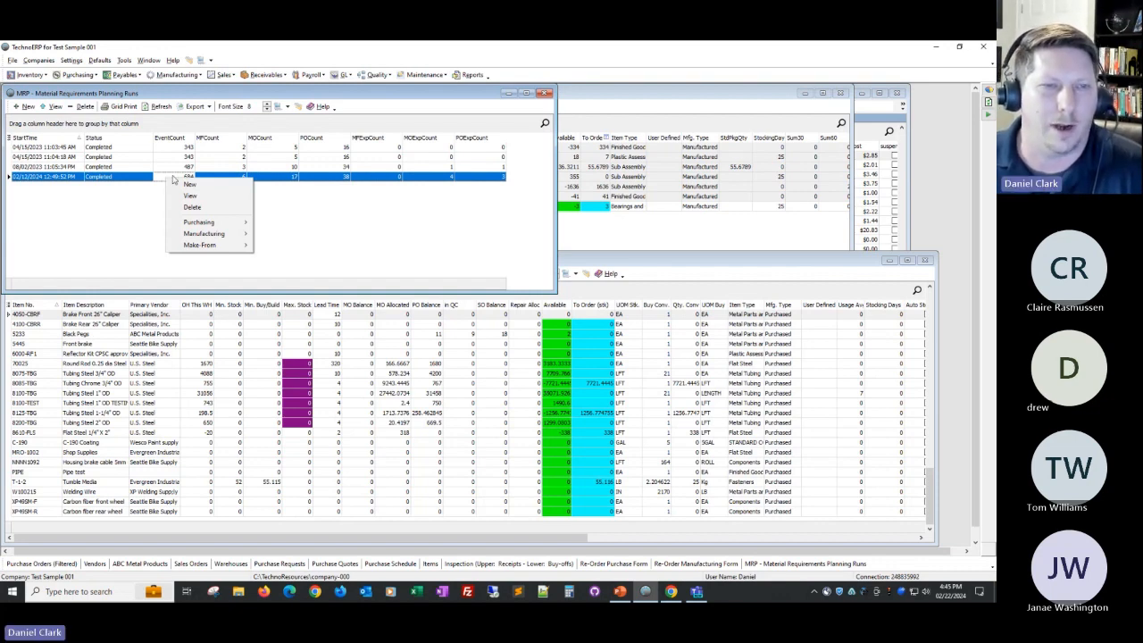
pyautogui.moveTo(245, 223)
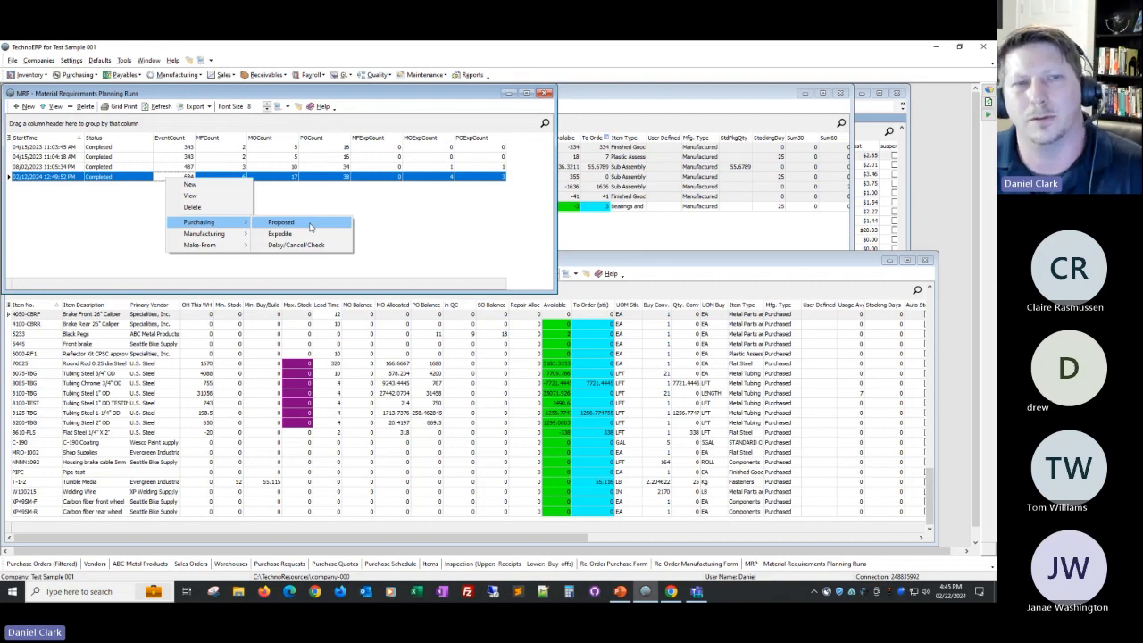
pyautogui.click(281, 222)
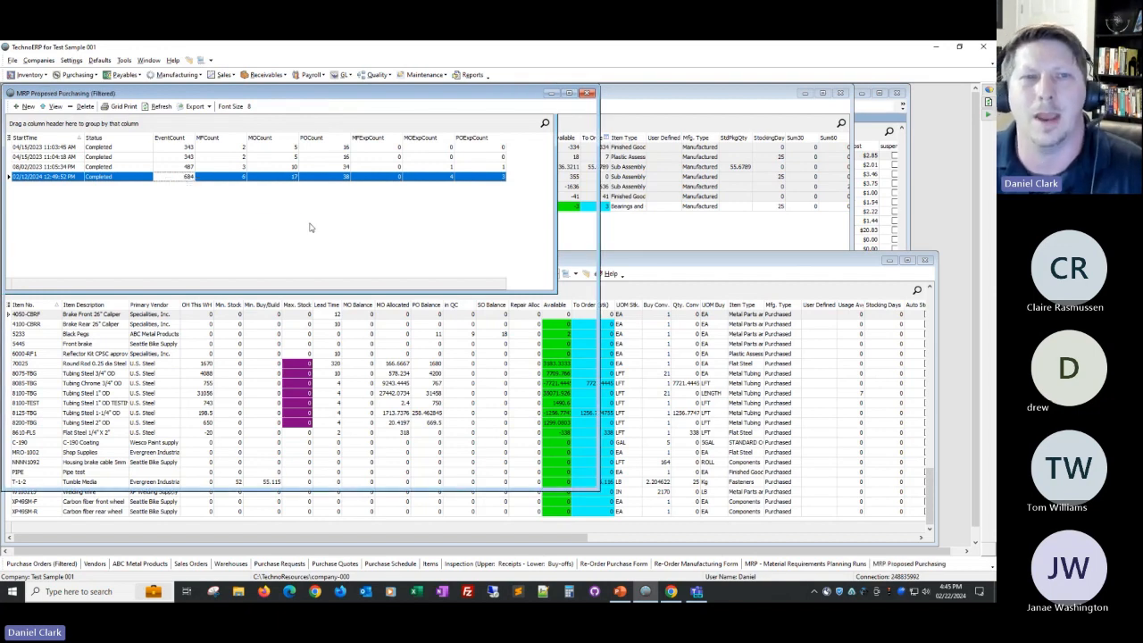
pyautogui.moveTo(330, 87); pyautogui.dragTo(371, 208)
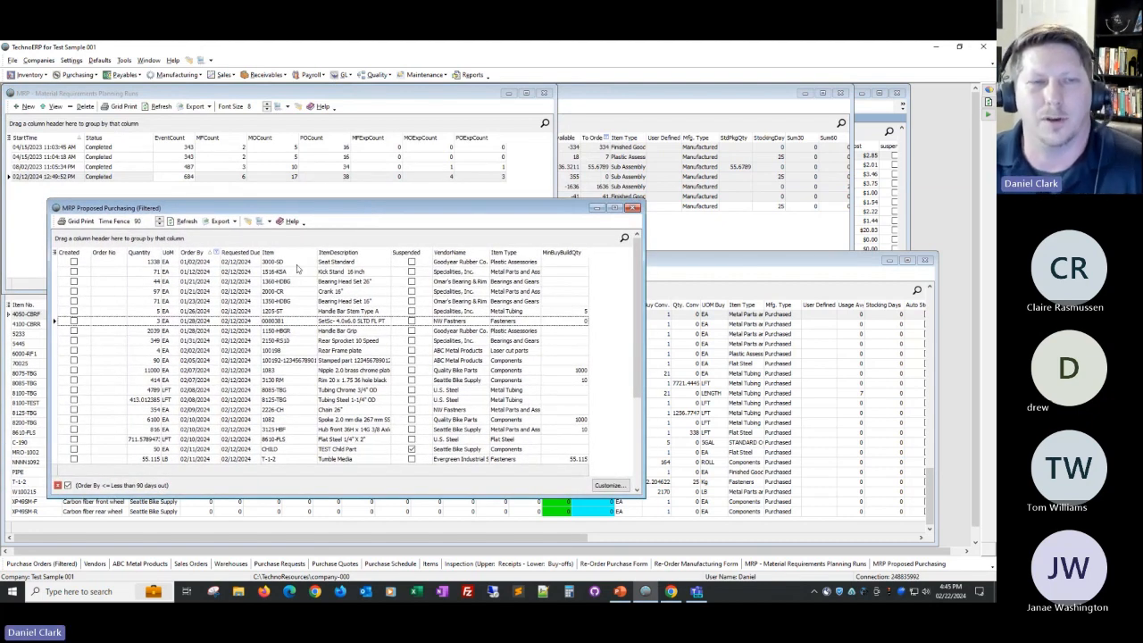
# Select the proposed purchases from item 3000-SD through 0080381 and show the options for creating purchase orders by item or by vendor.
pyautogui.keyDown('shift'); pyautogui.click(298, 265); pyautogui.keyUp('shift')
pyautogui.rightClick(297, 265)
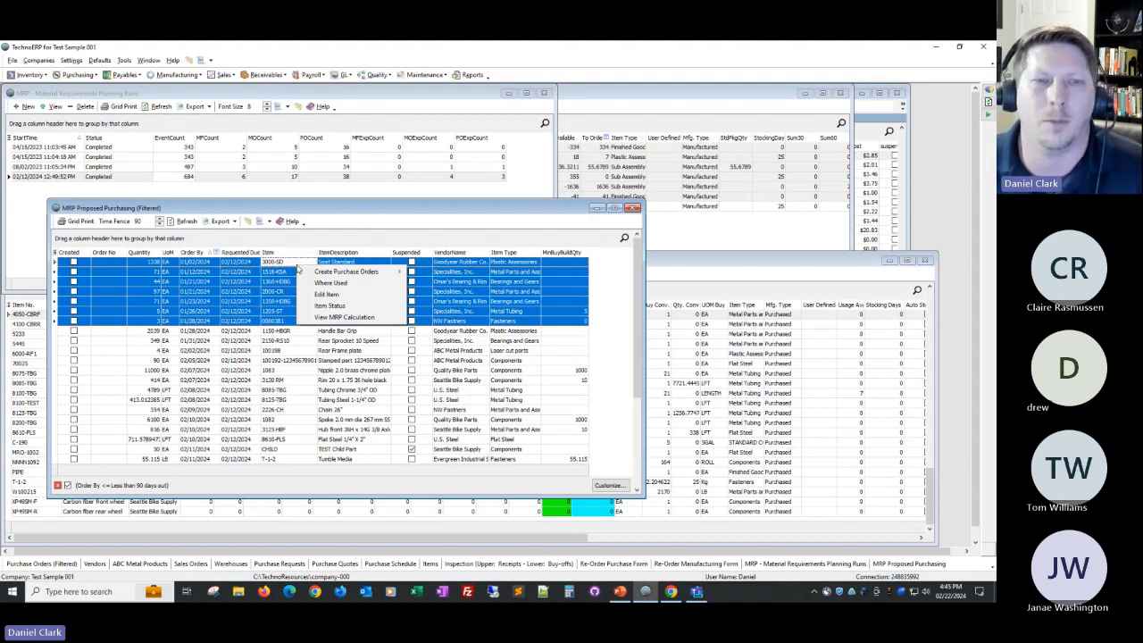
pyautogui.moveTo(336, 274)
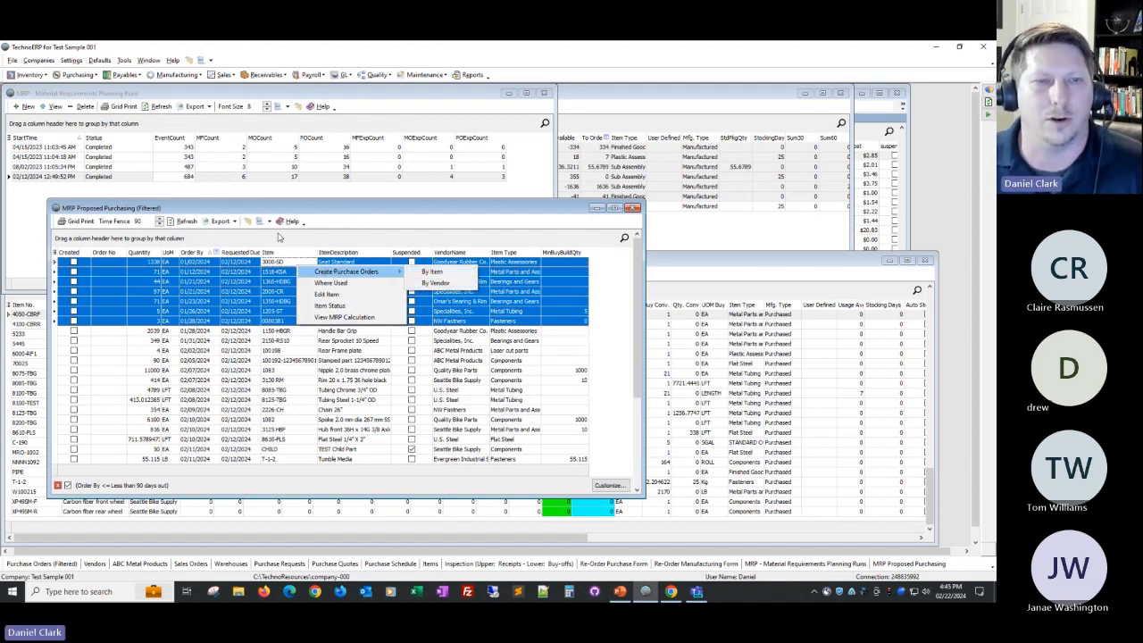
pyautogui.click(337, 209)
pyautogui.scroll(-2, 236, 369)
pyautogui.scroll(-1, 236, 368)
pyautogui.scroll(3, 236, 368)
pyautogui.rightClick(267, 268)
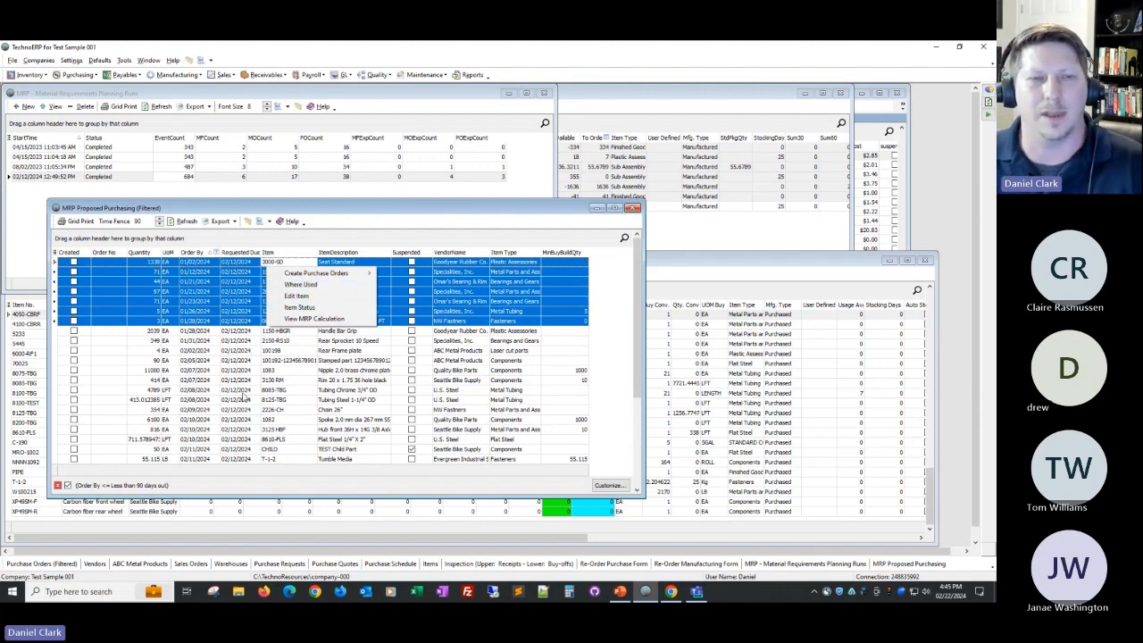
pyautogui.click(250, 352)
# View the MRP calculation for item 2000-CR, and close it together with the proposed purchasing list.
pyautogui.rightClick(296, 293)
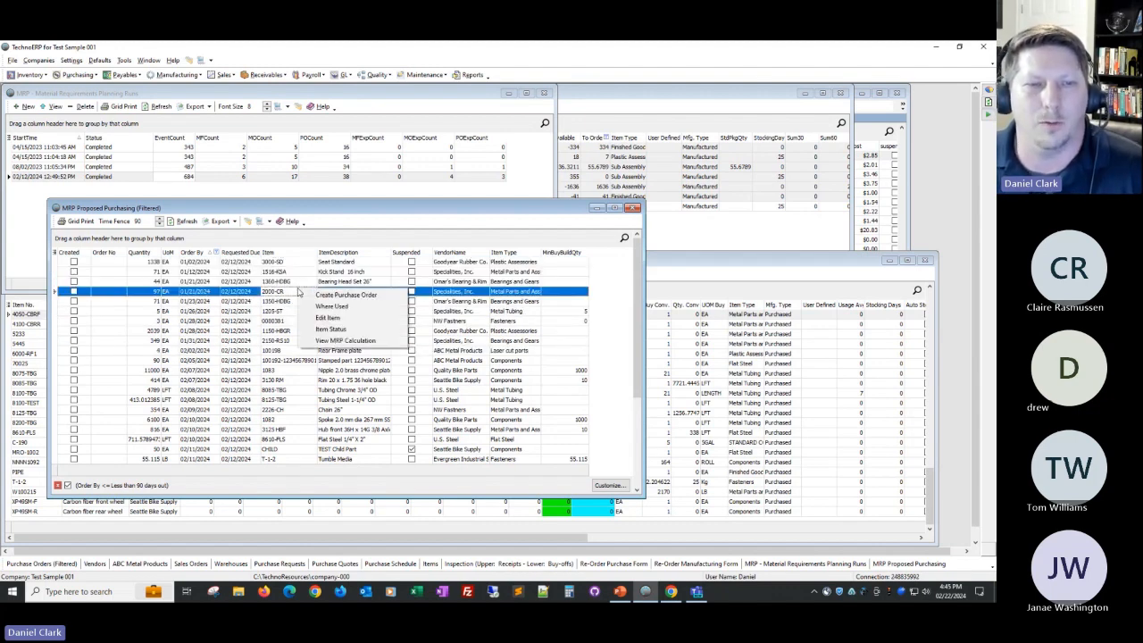
pyautogui.click(346, 341)
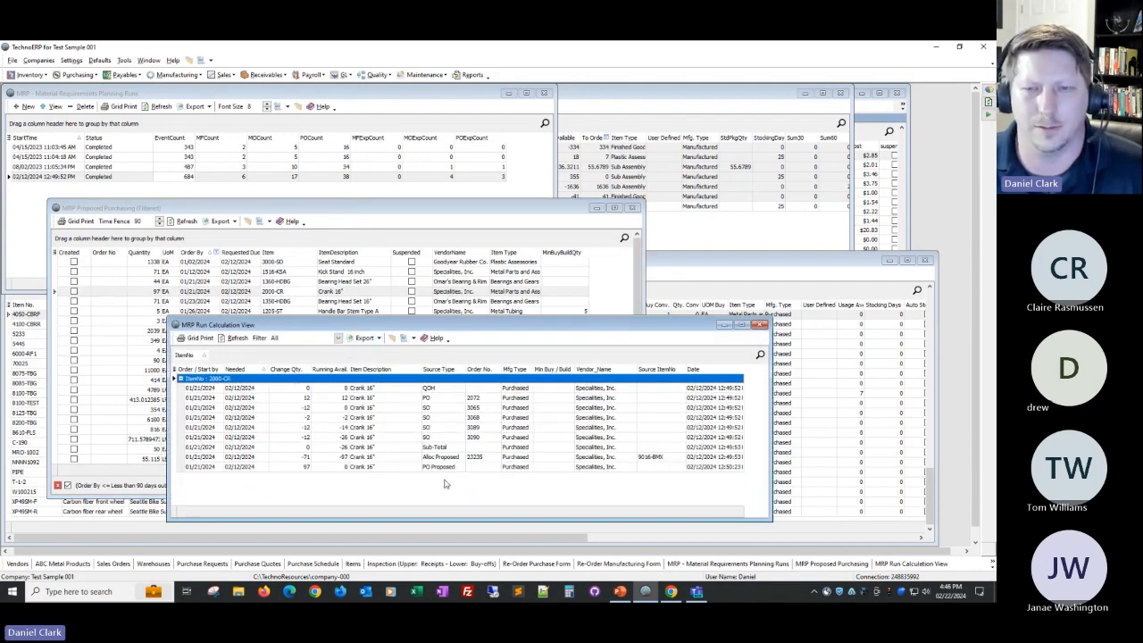
pyautogui.click(762, 326)
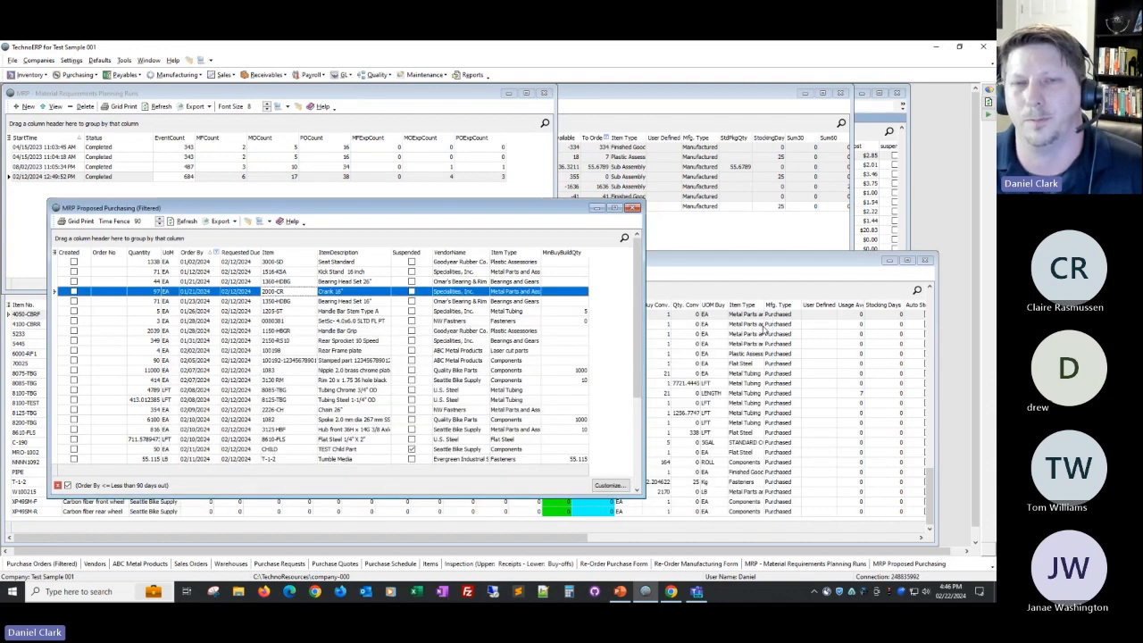
pyautogui.click(632, 207)
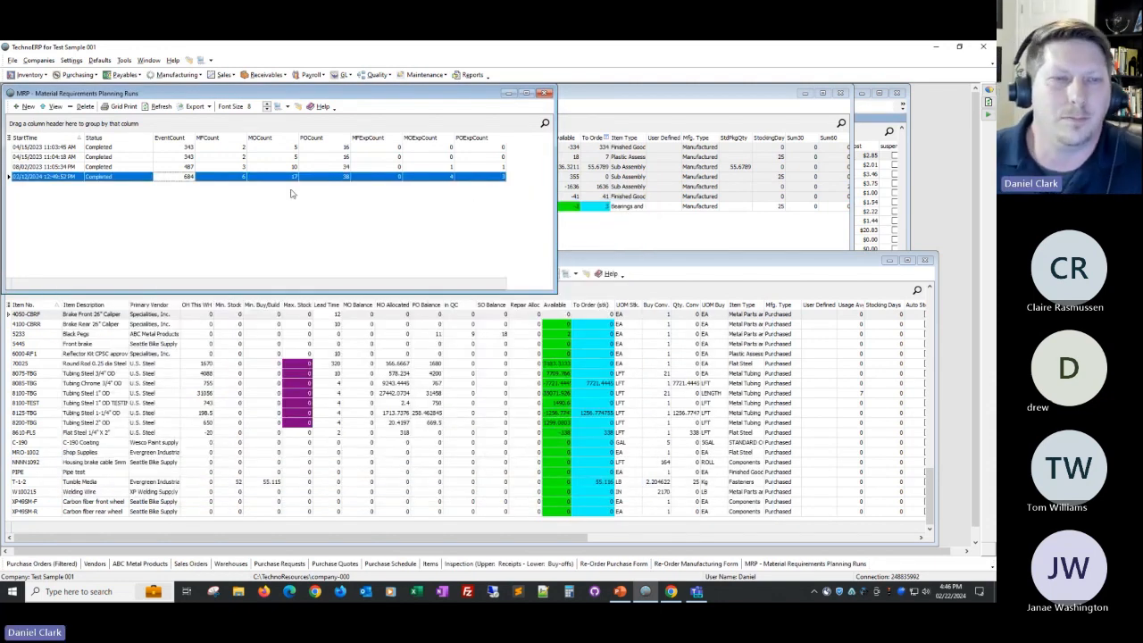
# Open the 02/12/2024 run's purchase orders to cancel, delay or check, enlarge the list to show its Excess column, and close it.
pyautogui.rightClick(206, 176)
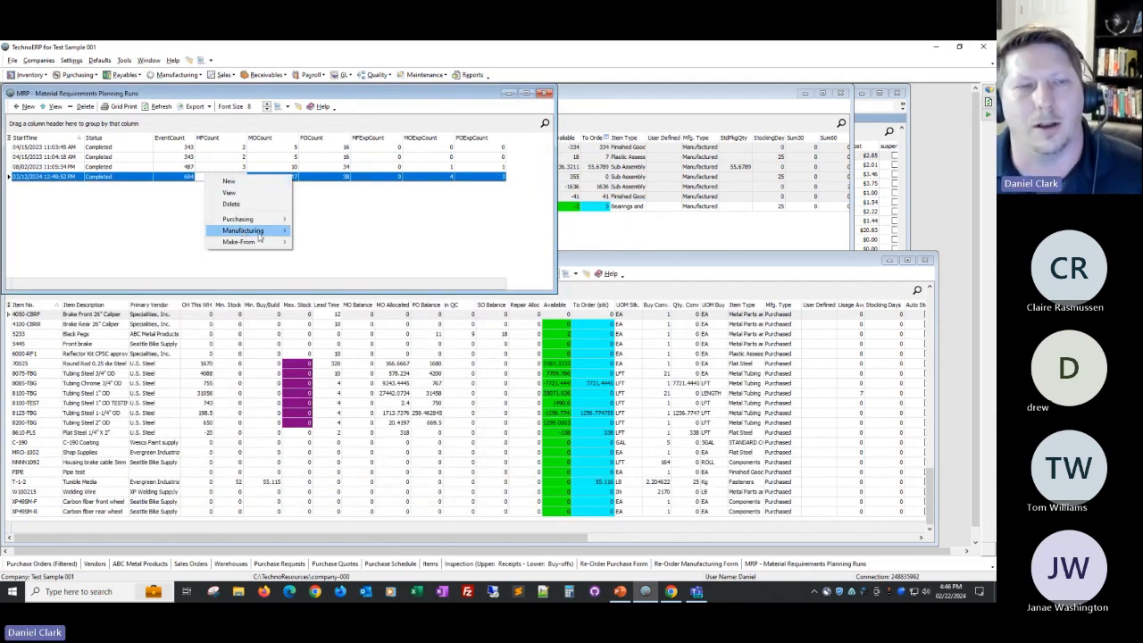
pyautogui.moveTo(267, 220)
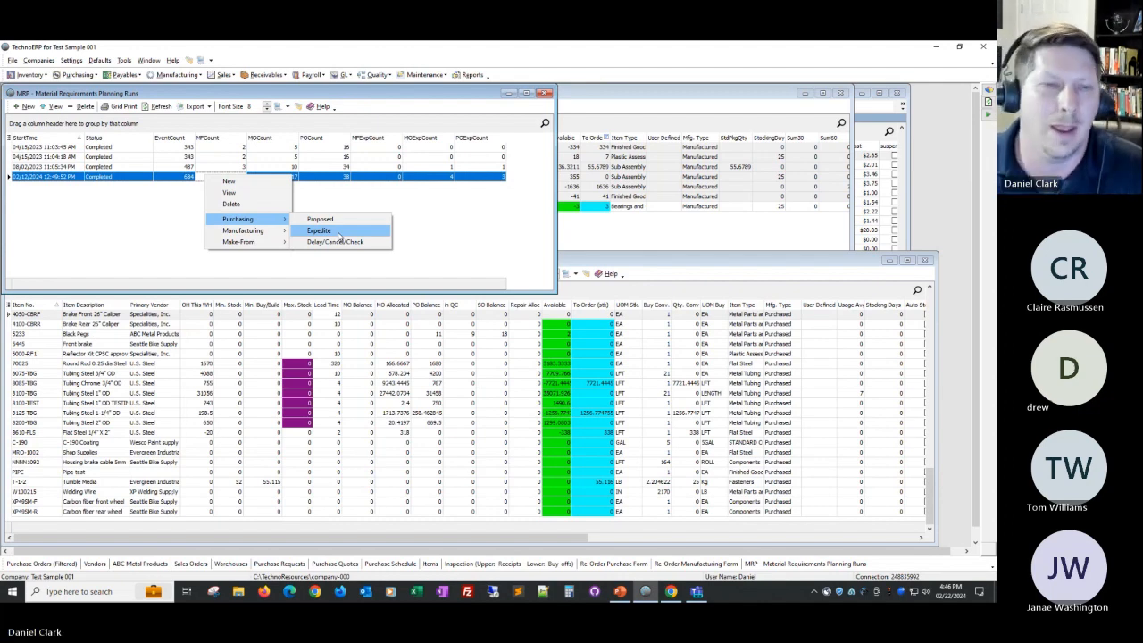
pyautogui.click(339, 242)
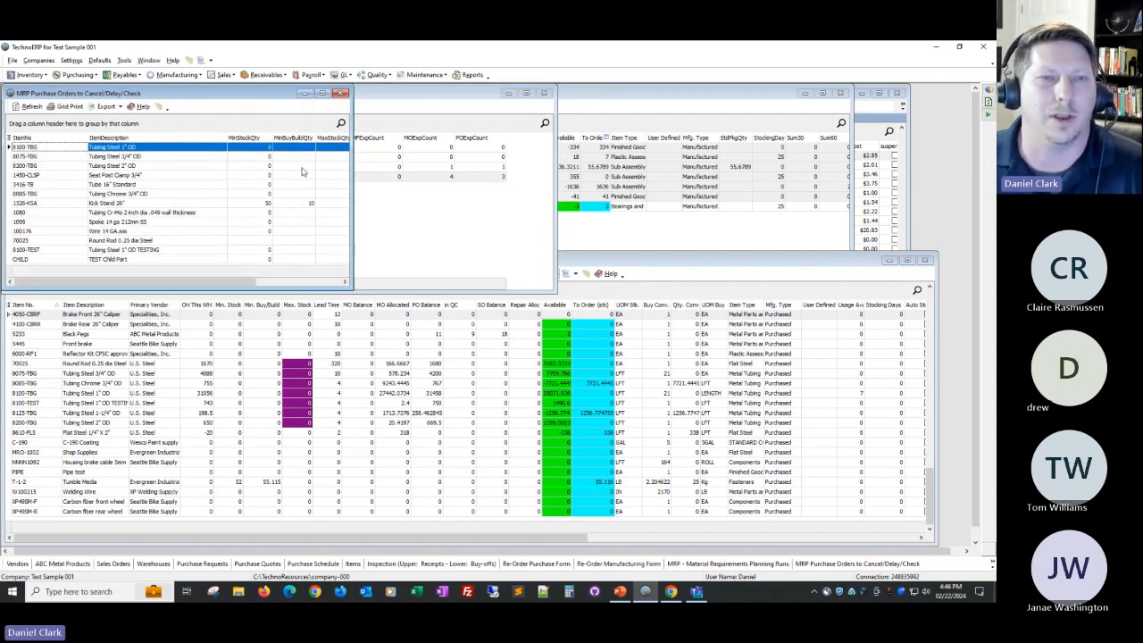
pyautogui.moveTo(350, 287); pyautogui.dragTo(567, 366)
pyautogui.moveTo(465, 137); pyautogui.dragTo(470, 136)
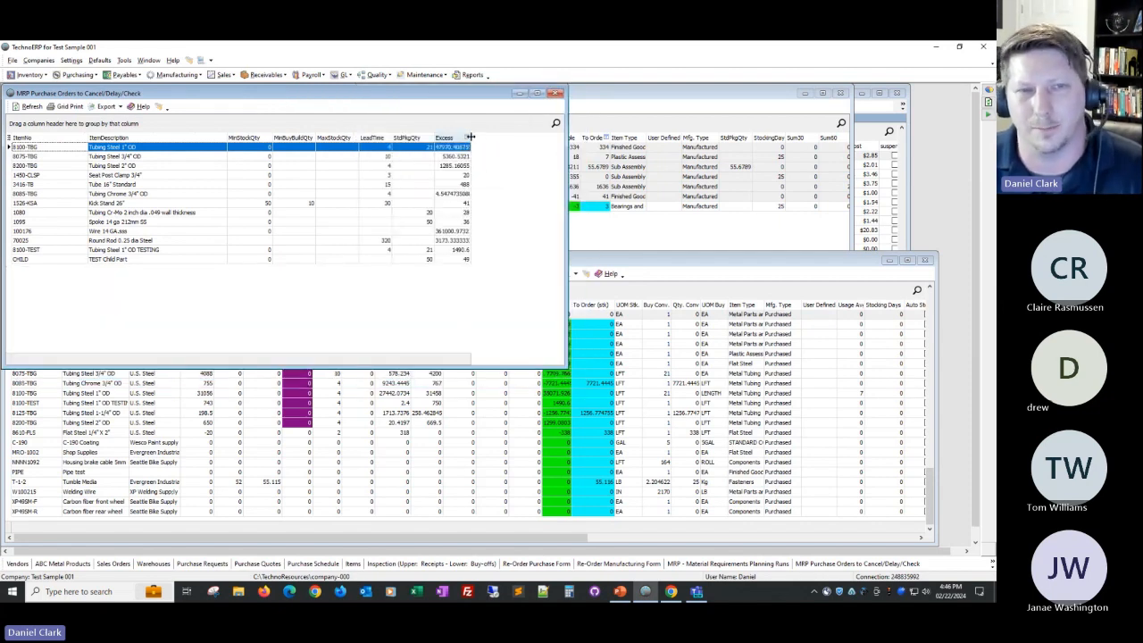
pyautogui.click(555, 94)
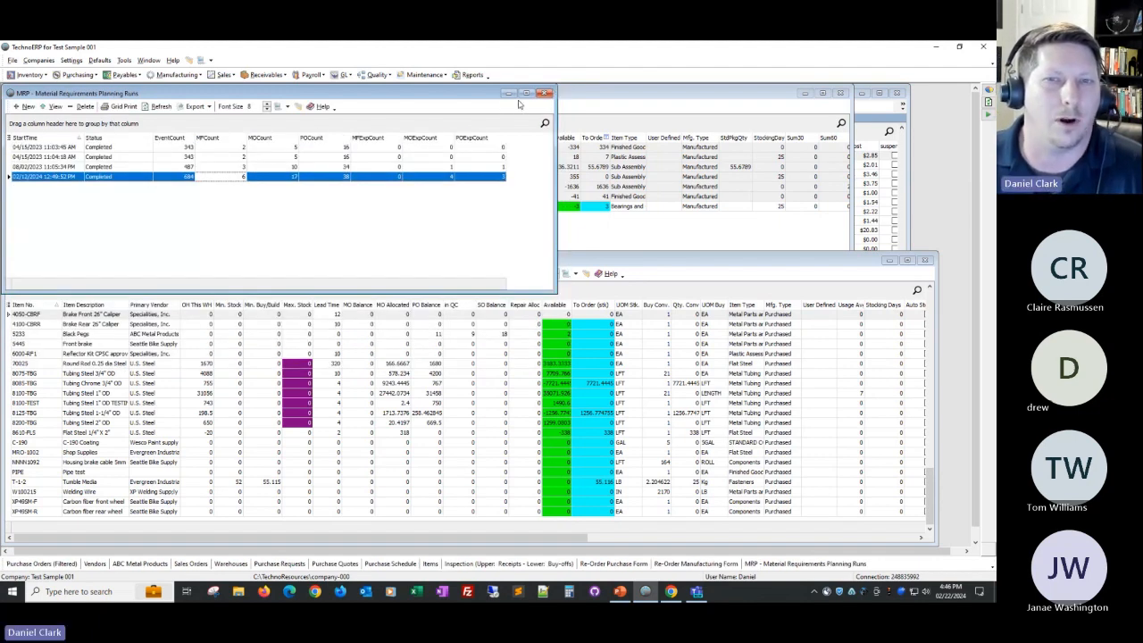
# Close the MRP runs list and the Re-Order Manufacturing form, and move the Re-Order Purchase form up over the other lists.
pyautogui.click(546, 94)
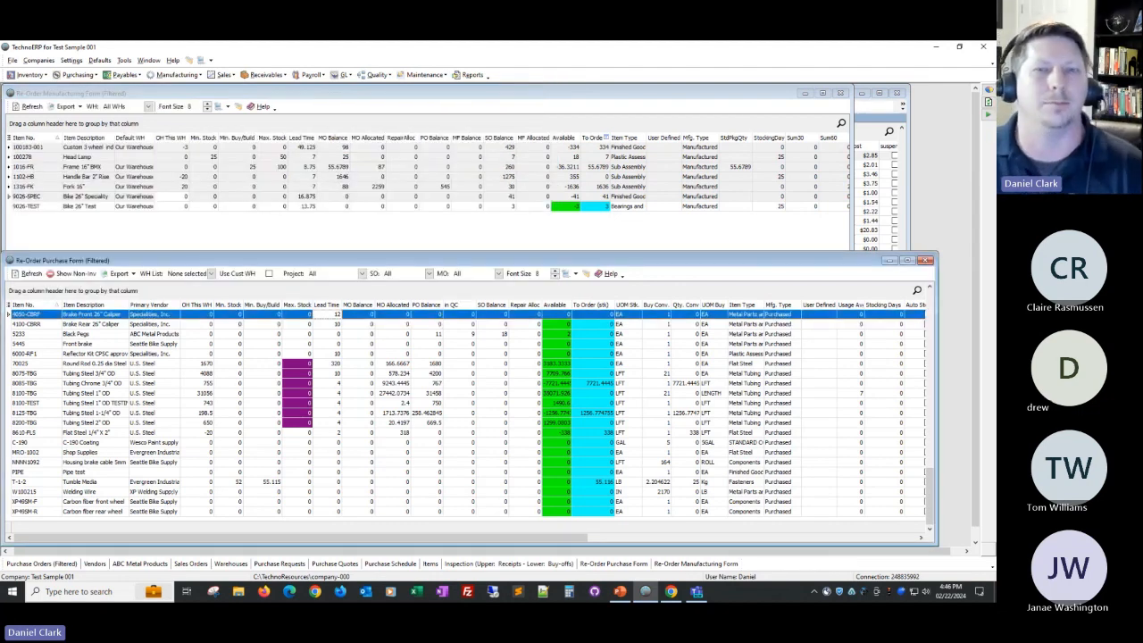
pyautogui.click(845, 93)
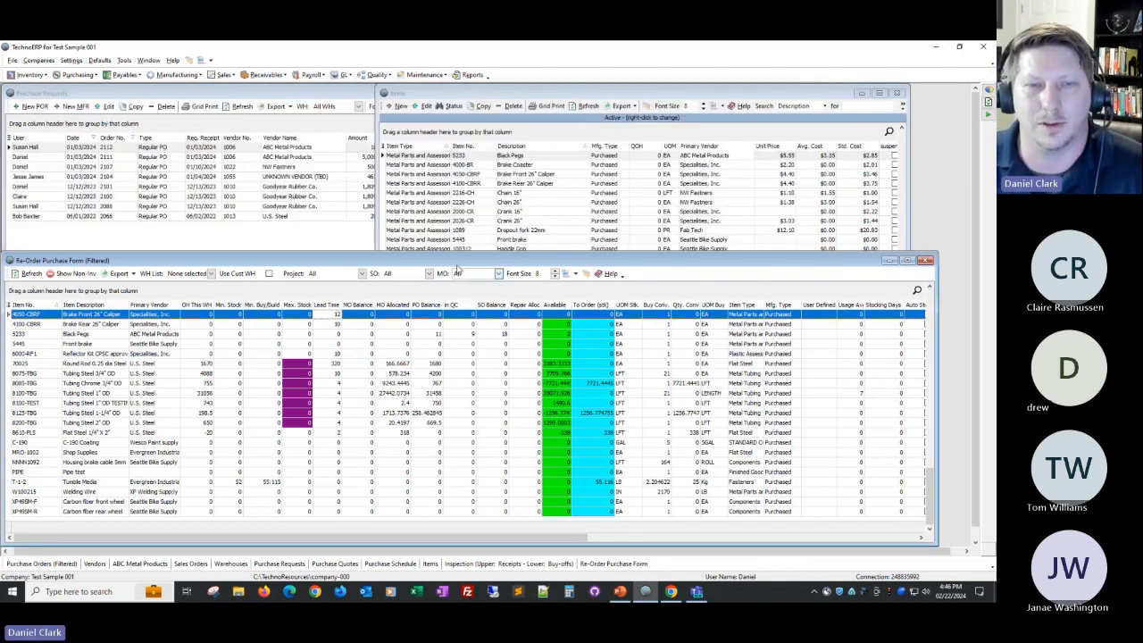
pyautogui.moveTo(466, 254); pyautogui.dragTo(462, 132)
# Review the remaining columns of the Re-Order Purchase form and its warehouse, project, sales order and manufacturing order filter choices.
pyautogui.moveTo(493, 539); pyautogui.dragTo(823, 540)
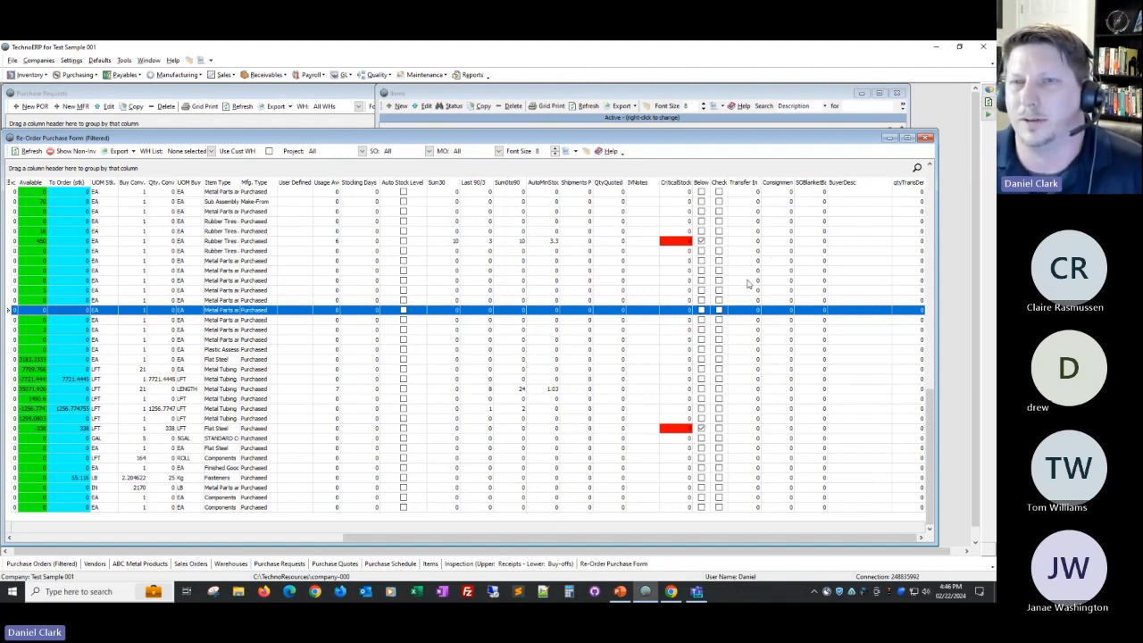
pyautogui.moveTo(569, 539); pyautogui.dragTo(198, 517)
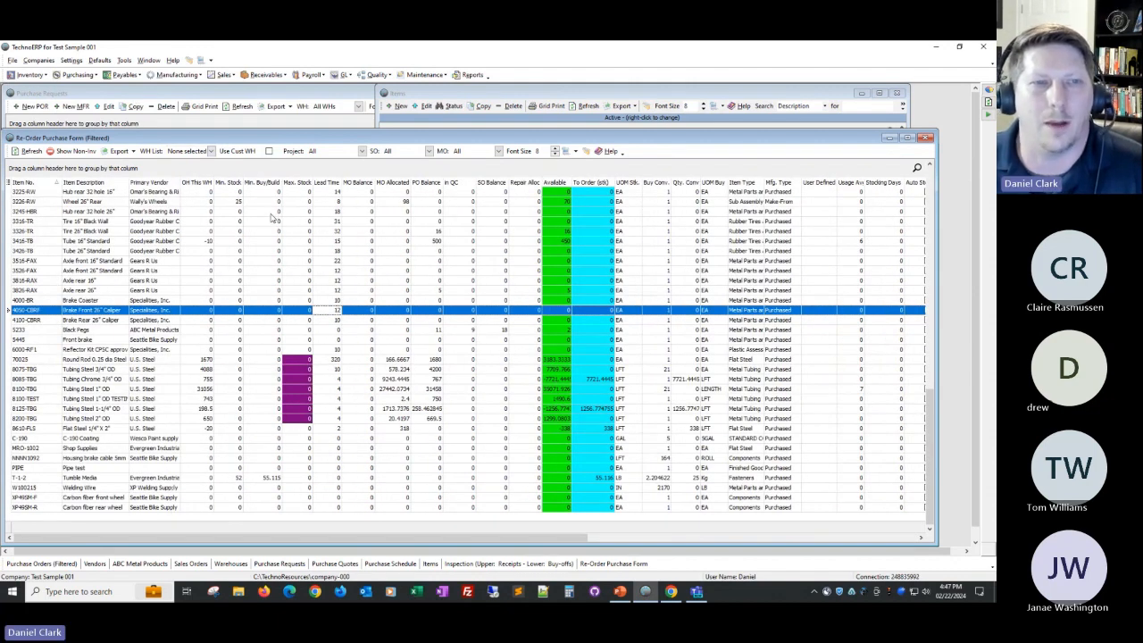
pyautogui.click(210, 151)
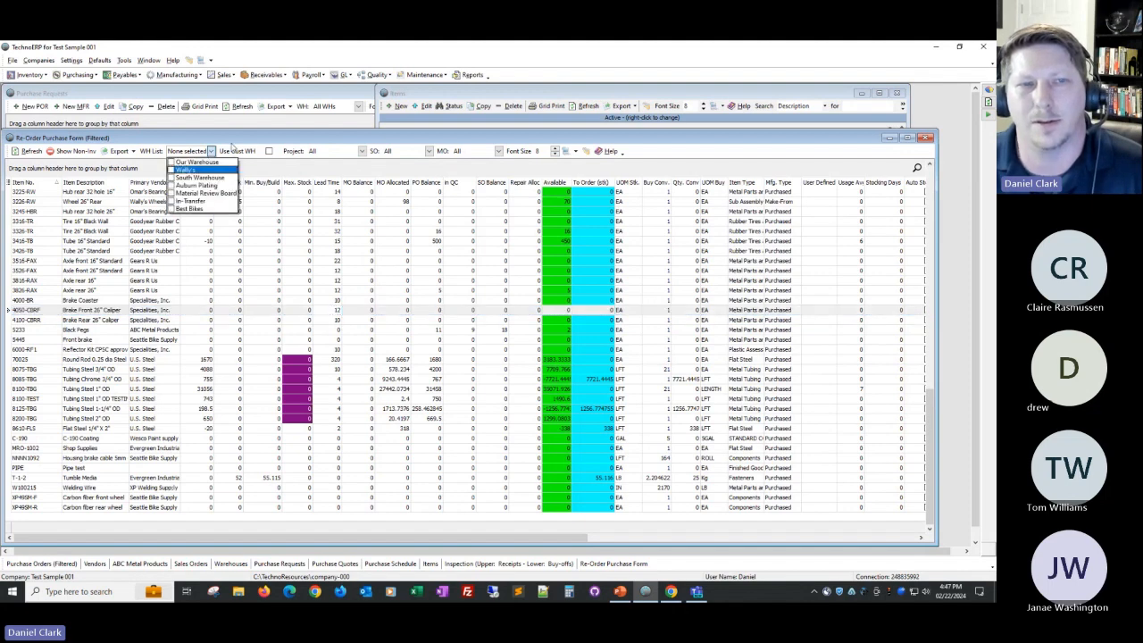
pyautogui.click(362, 150)
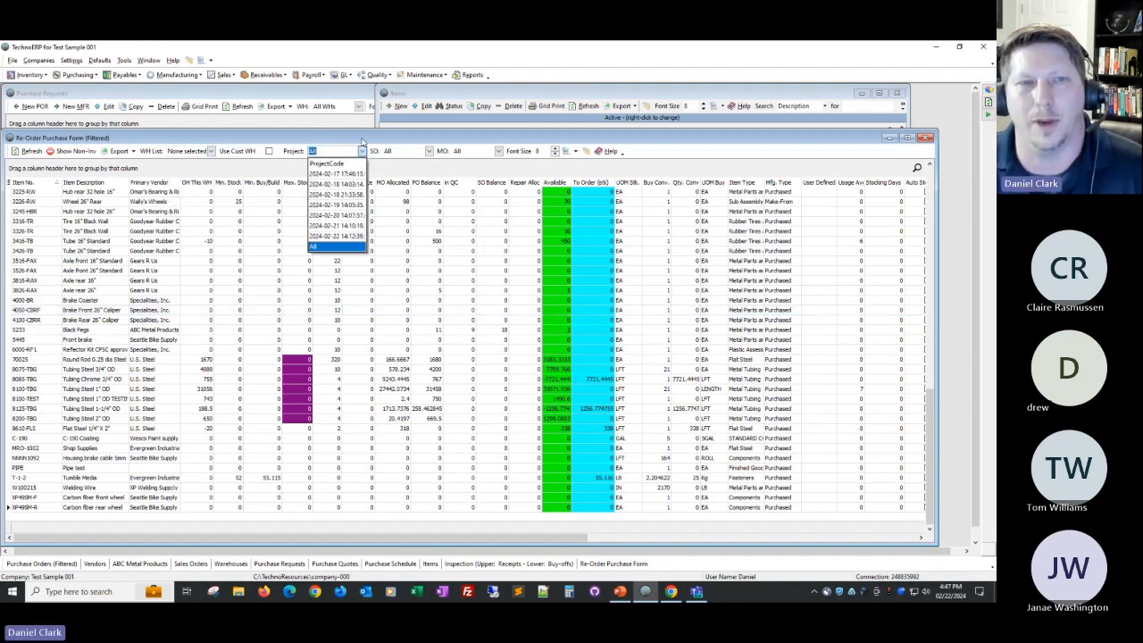
pyautogui.click(362, 150)
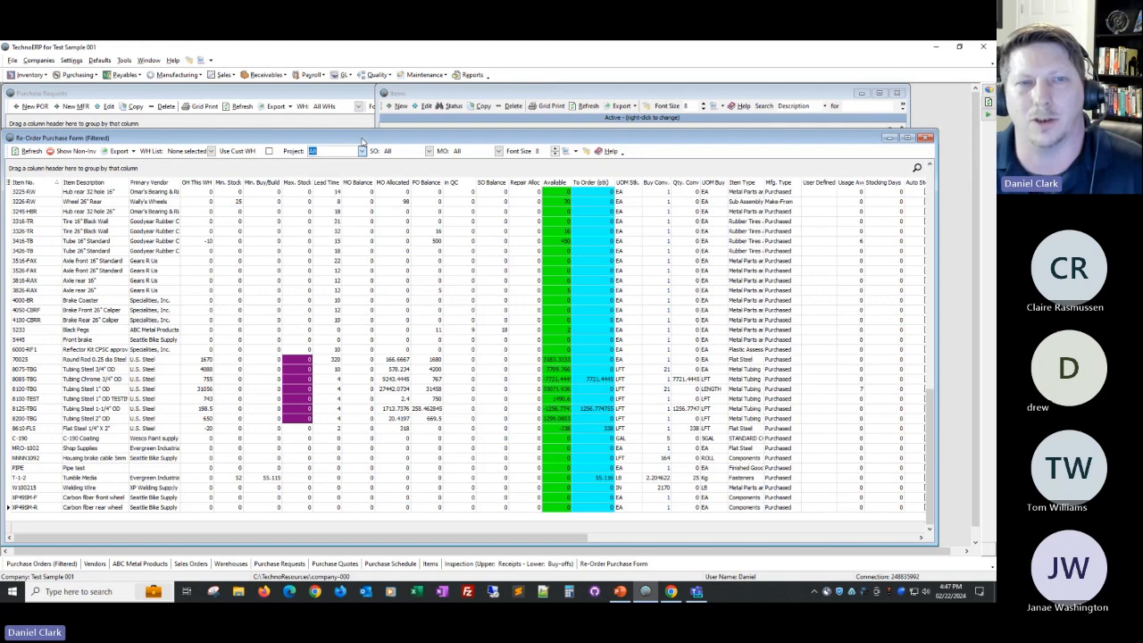
pyautogui.click(429, 152)
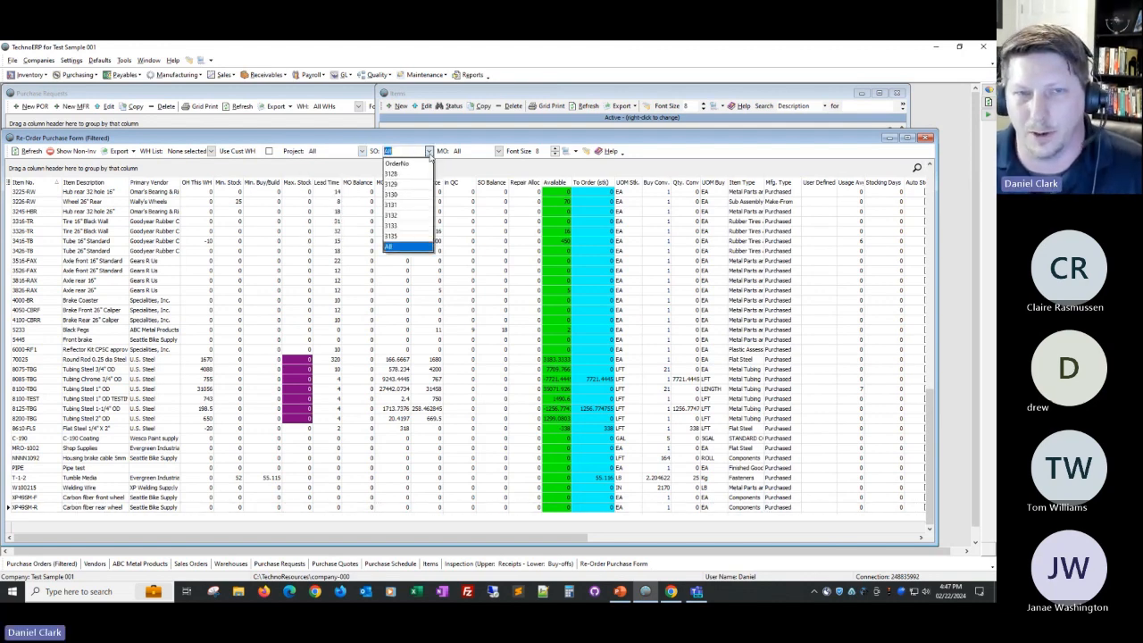
pyautogui.click(500, 153)
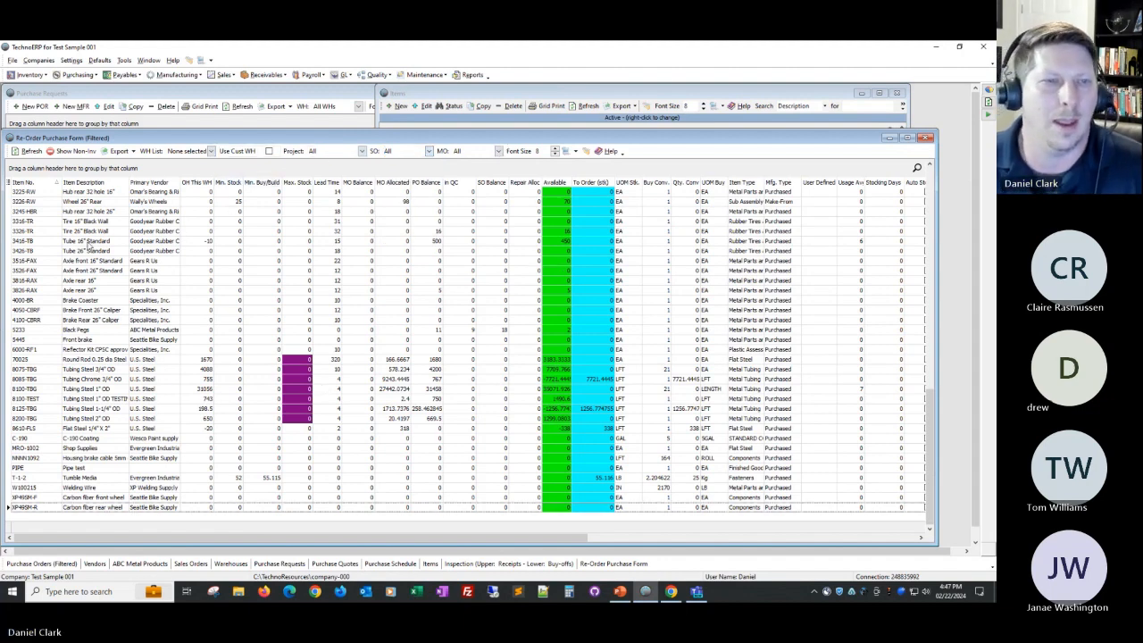
pyautogui.click(410, 272)
# Open the item status of 100176 Wire 14 GA, place it beside the reorder rows for comparison, and close it.
pyautogui.scroll(8, 438, 304)
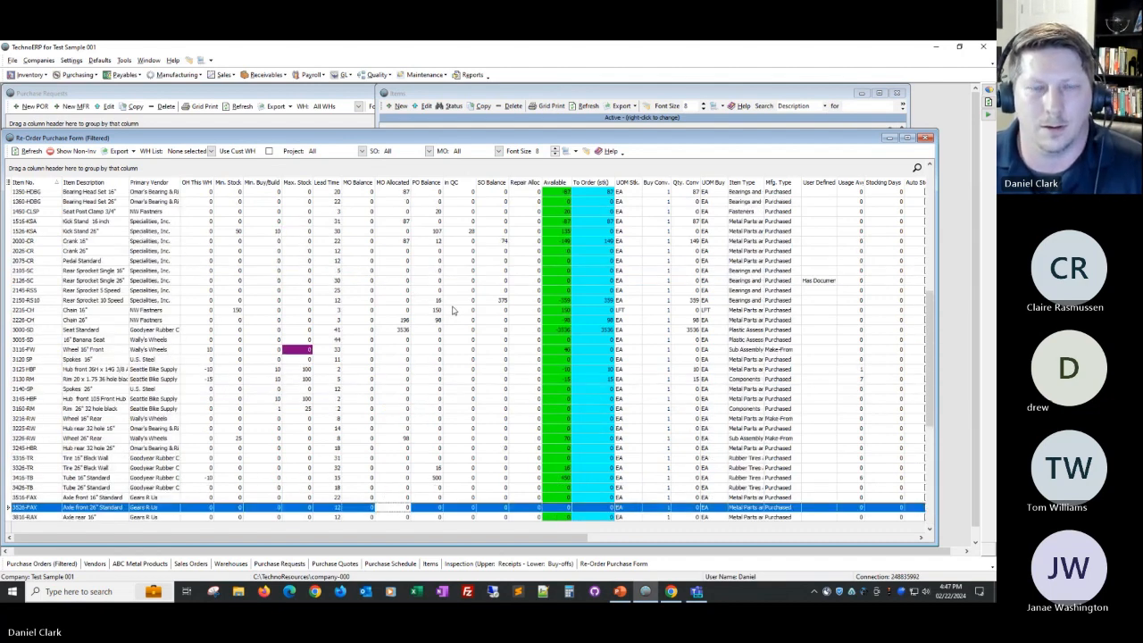
pyautogui.scroll(10, 456, 305)
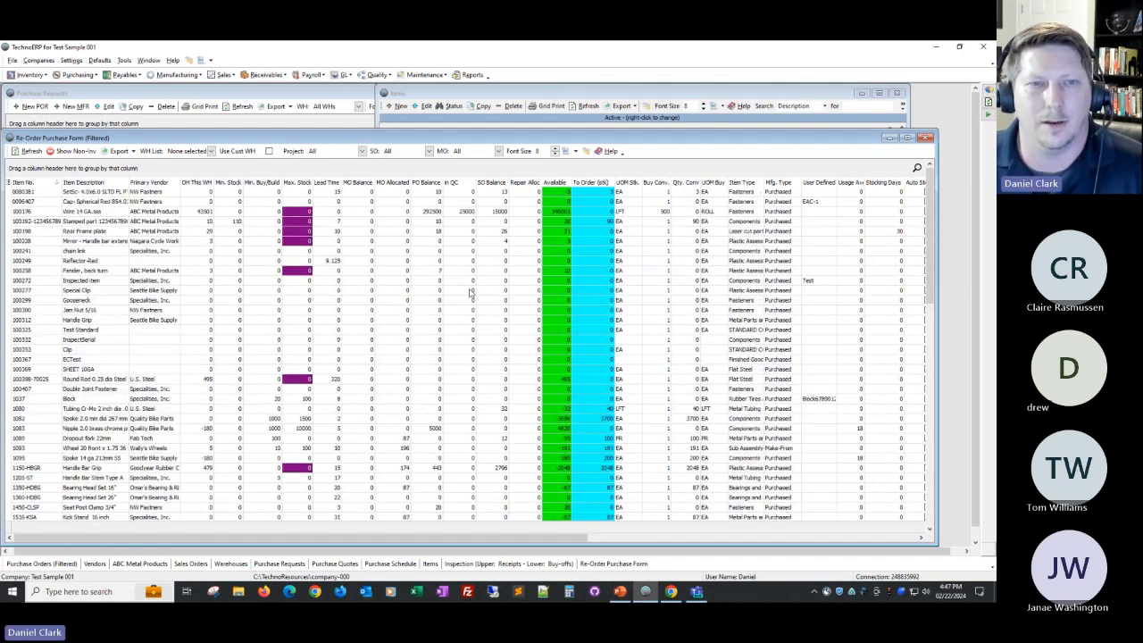
pyautogui.rightClick(370, 212)
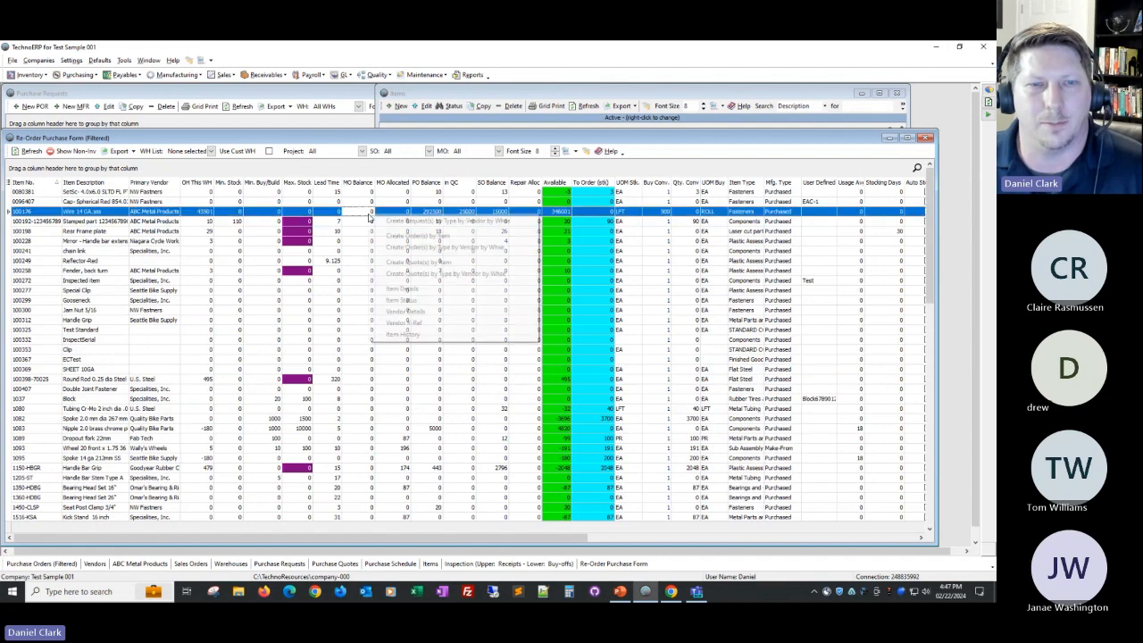
pyautogui.click(421, 301)
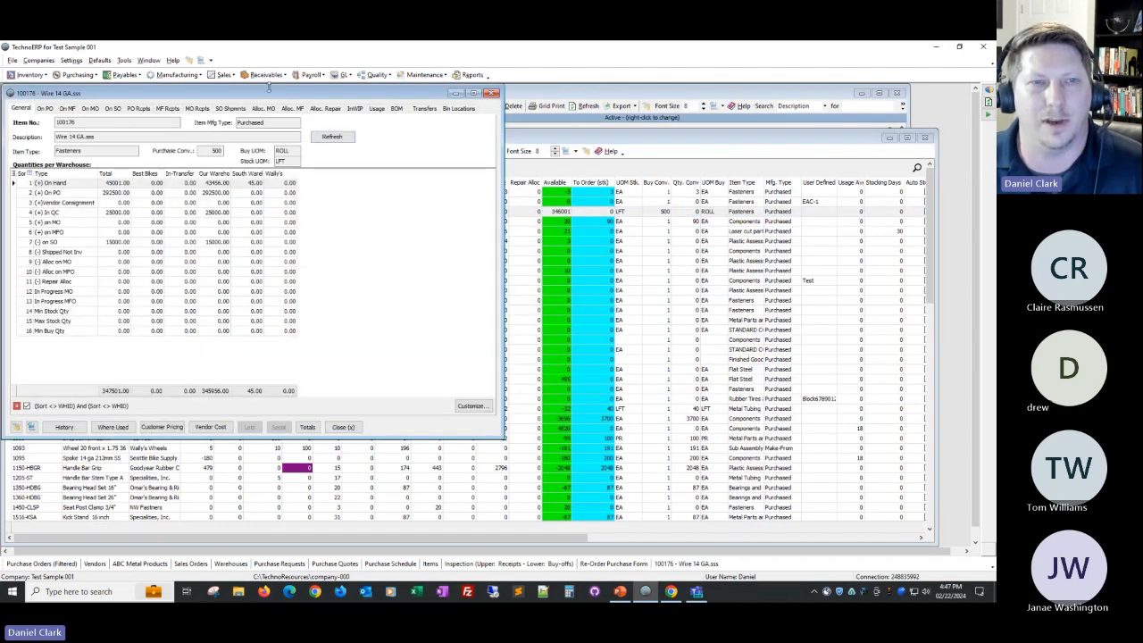
pyautogui.moveTo(264, 96); pyautogui.dragTo(769, 174)
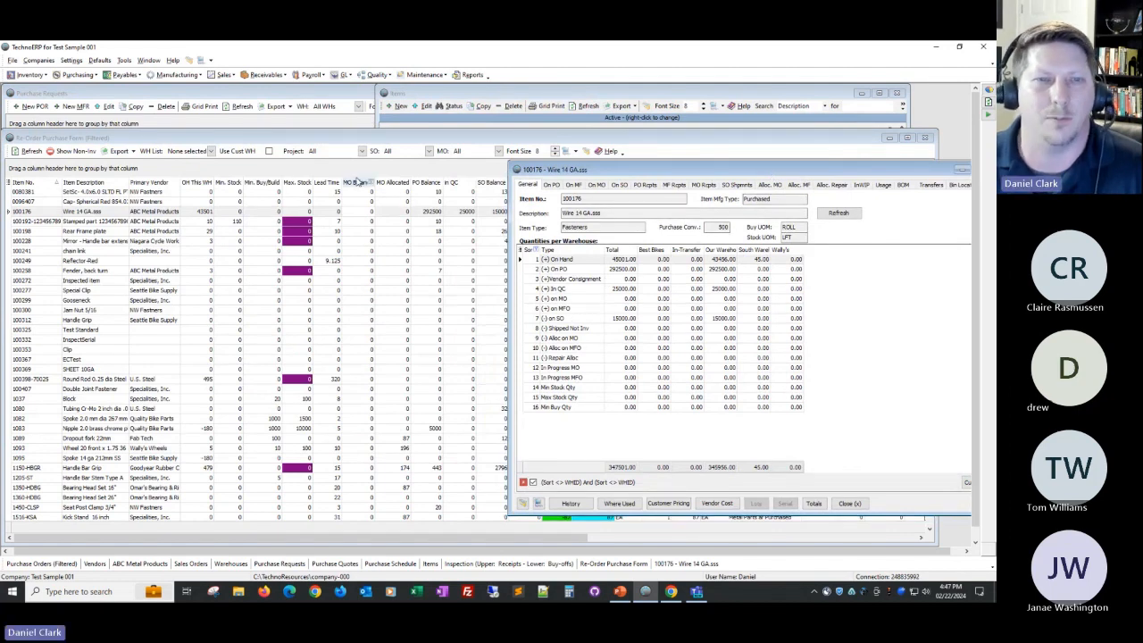
pyautogui.moveTo(611, 173); pyautogui.dragTo(556, 167)
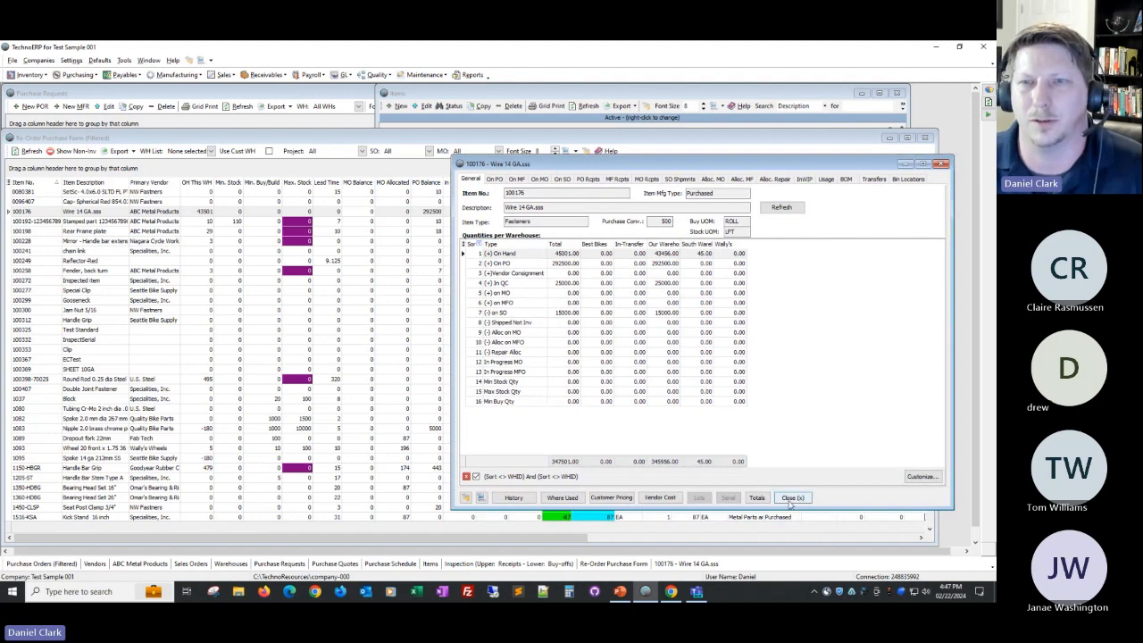
pyautogui.click(791, 498)
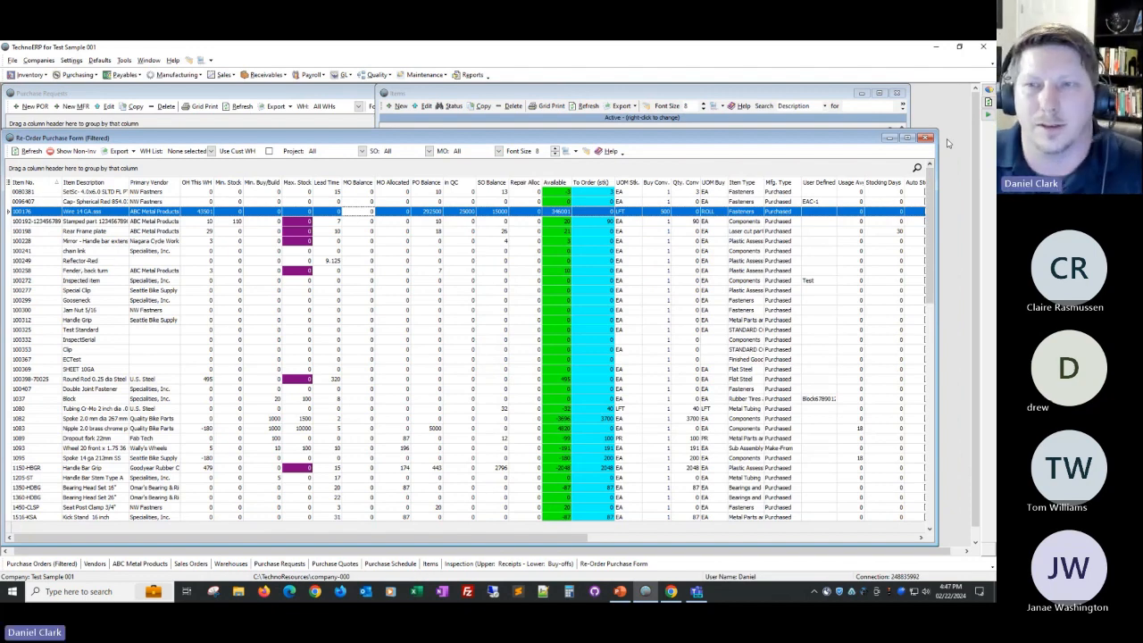
# Minimize the Re-Order Purchase form and bring up the contacts of vendor ABC Metal Products.
pyautogui.click(890, 138)
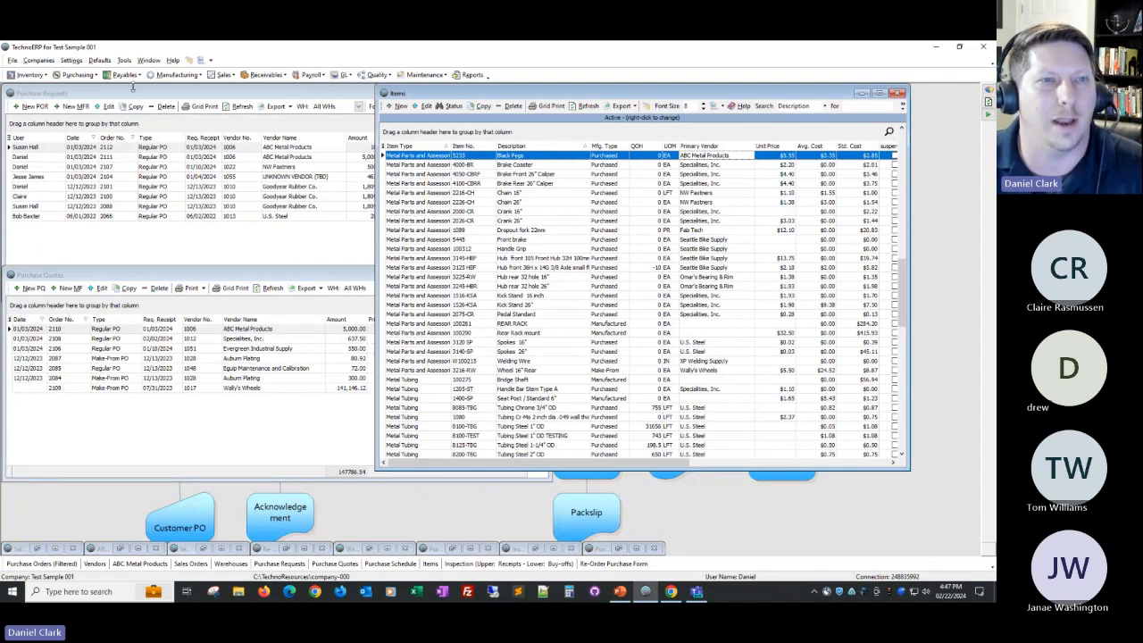
pyautogui.click(125, 75)
pyautogui.click(123, 85)
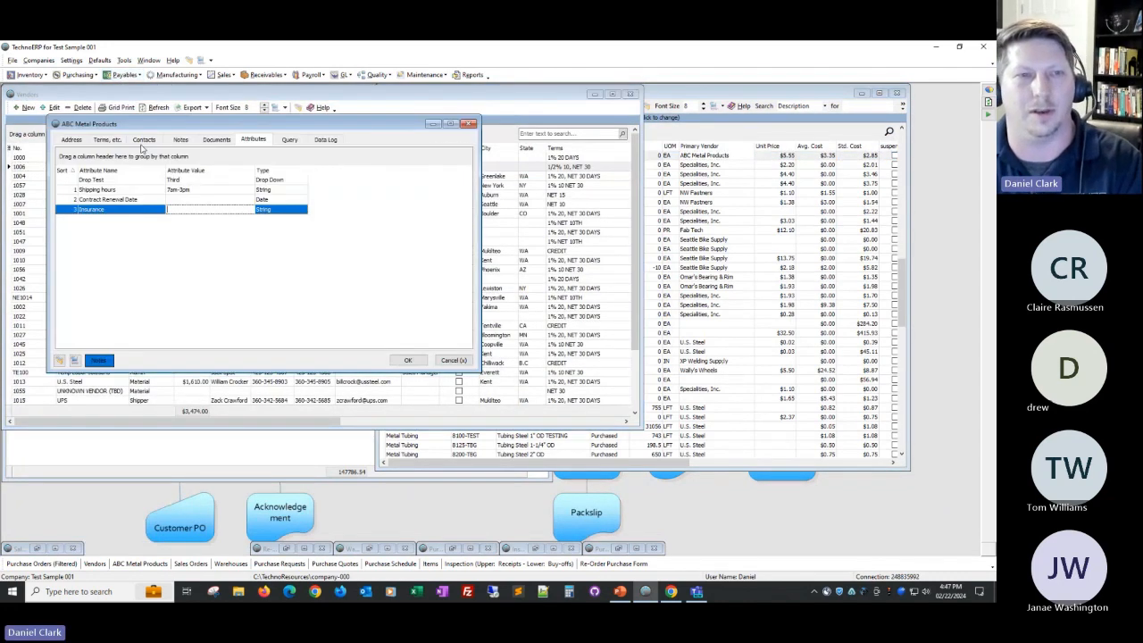
pyautogui.click(144, 141)
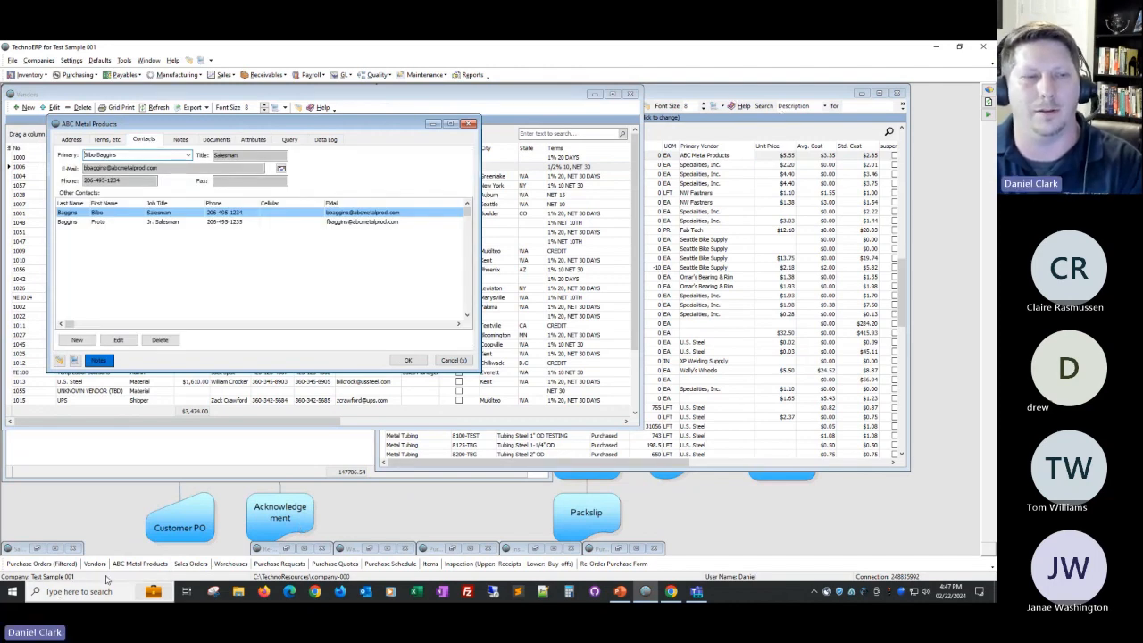
# Bring up the purchase orders list, move it below the vendor contacts, and start an e-mail of the 02/22/2024 ABC Metal Products order.
pyautogui.click(77, 564)
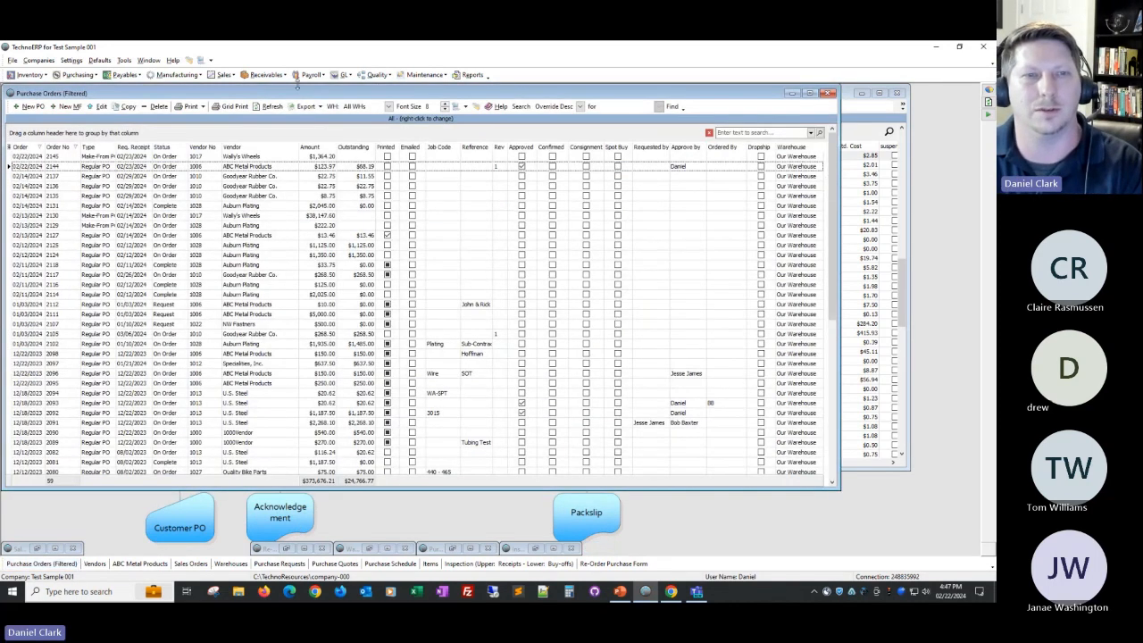
pyautogui.moveTo(297, 93); pyautogui.dragTo(279, 220)
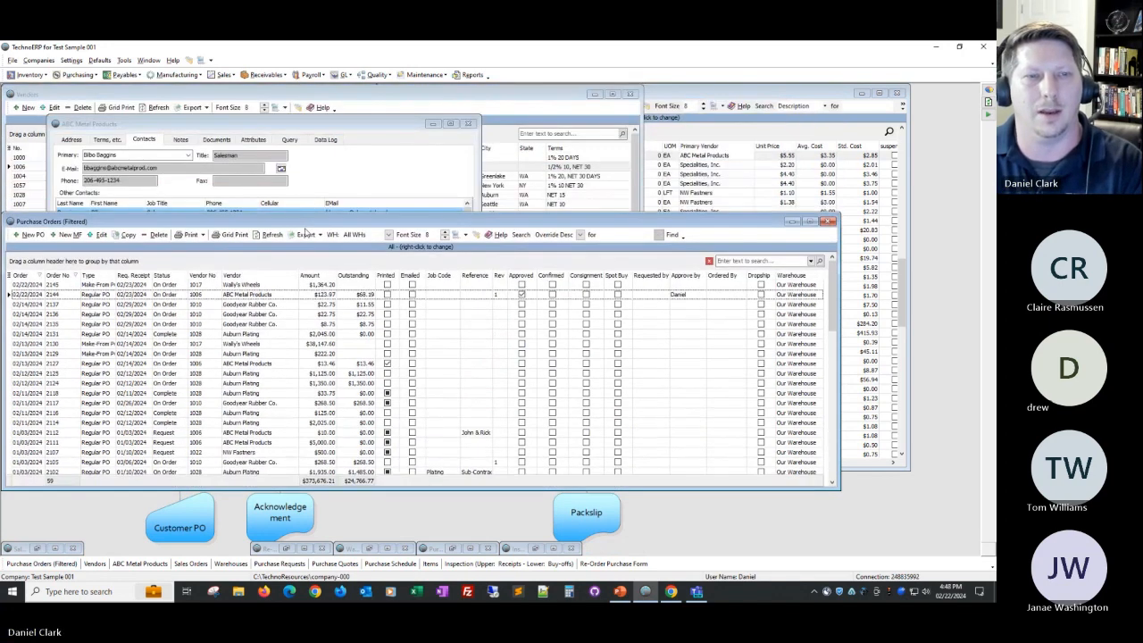
pyautogui.rightClick(259, 300)
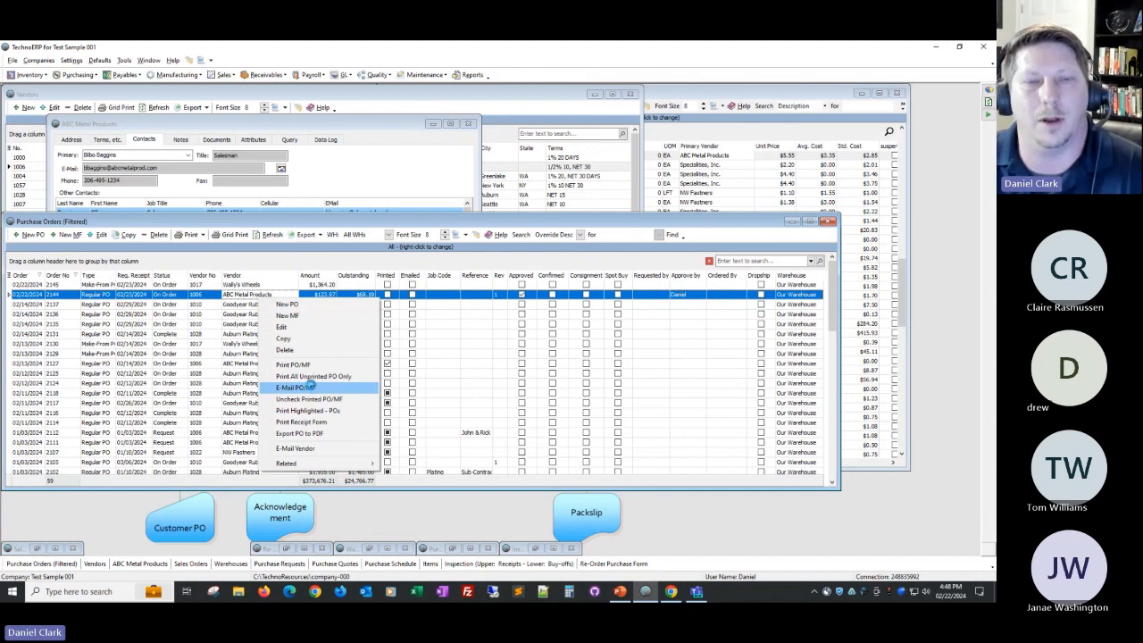
pyautogui.click(312, 389)
# Toggle both vendor contacts as recipients of the purchase order e-mail, check the CC field, and cancel the e-mail.
pyautogui.click(573, 268)
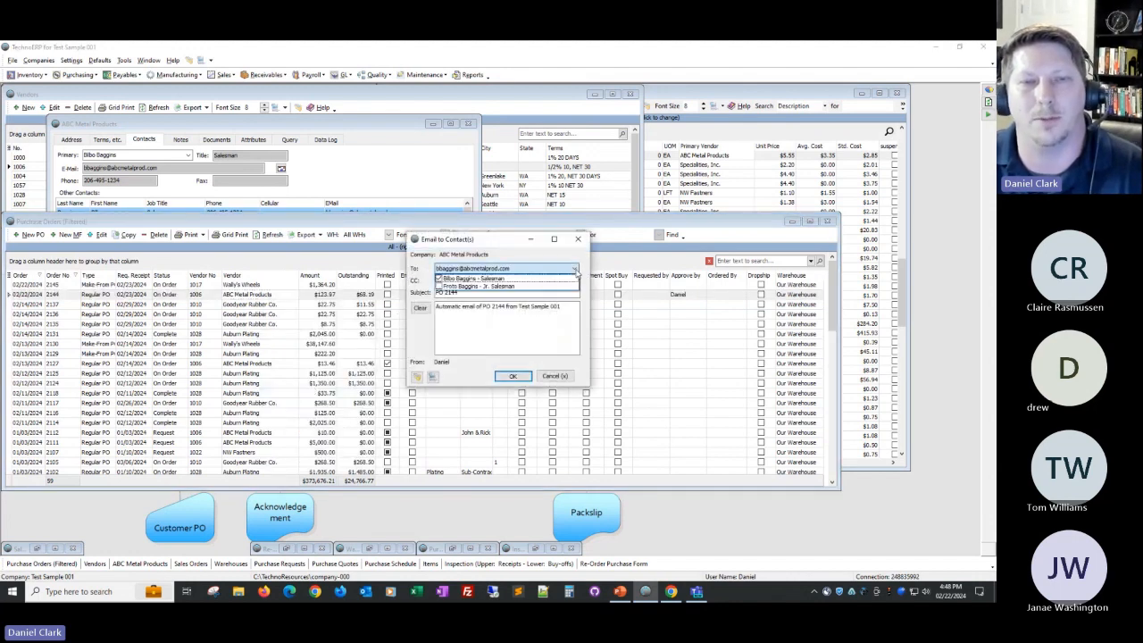
pyautogui.click(468, 286)
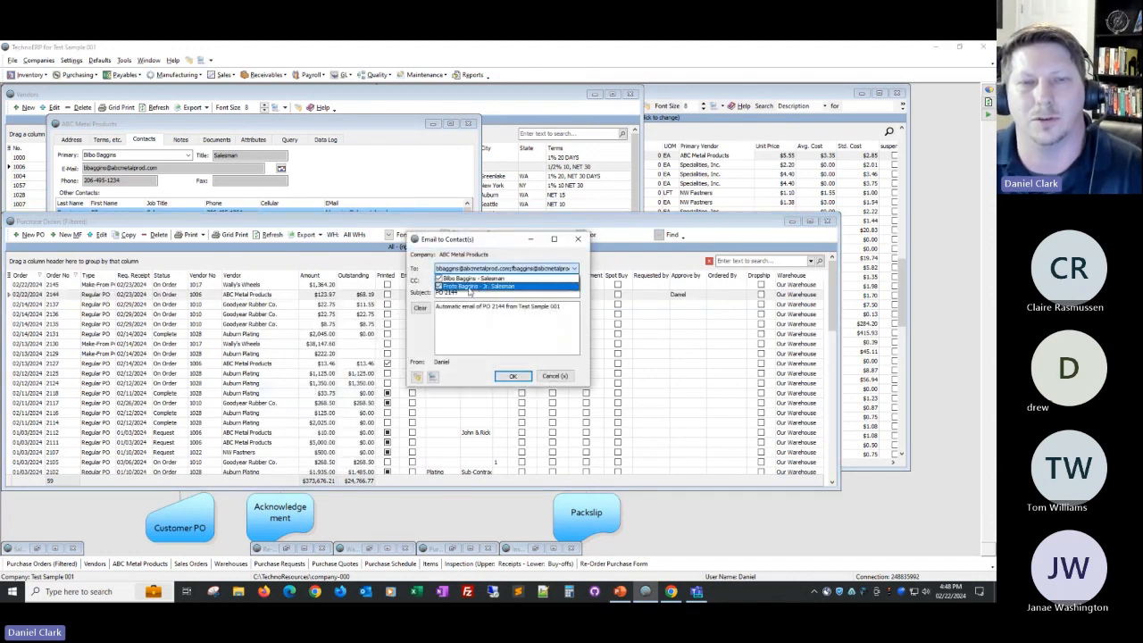
pyautogui.click(468, 286)
pyautogui.click(471, 279)
pyautogui.click(493, 253)
pyautogui.click(498, 281)
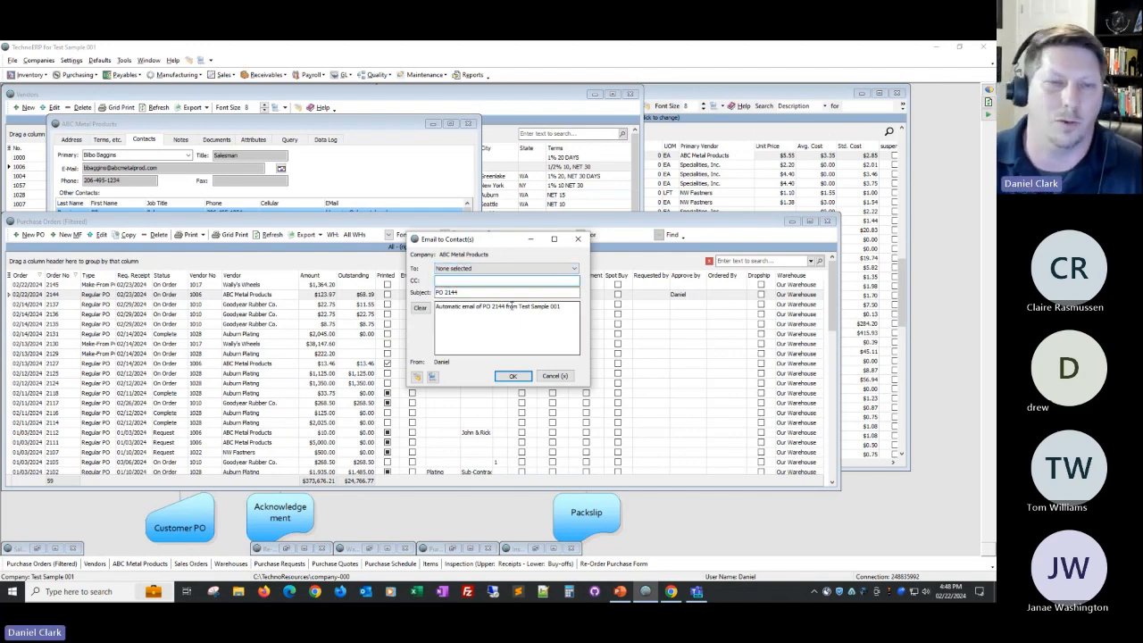
pyautogui.click(555, 376)
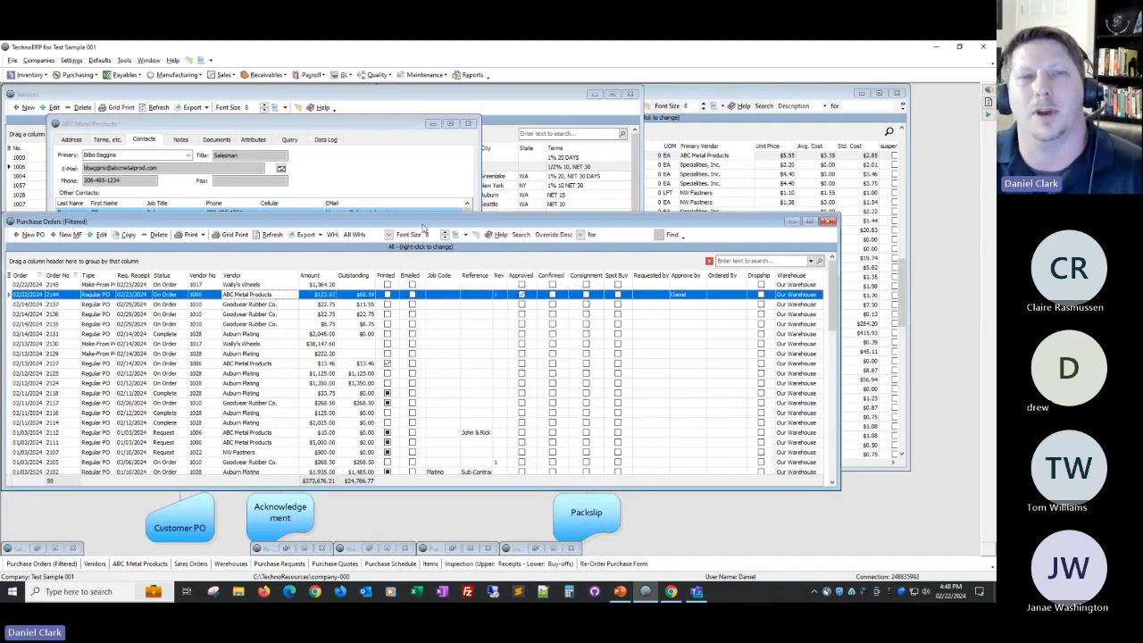
# Open a blank new contact form for ABC Metal Products, move it clear of the contacts list, and cancel it.
pyautogui.click(393, 183)
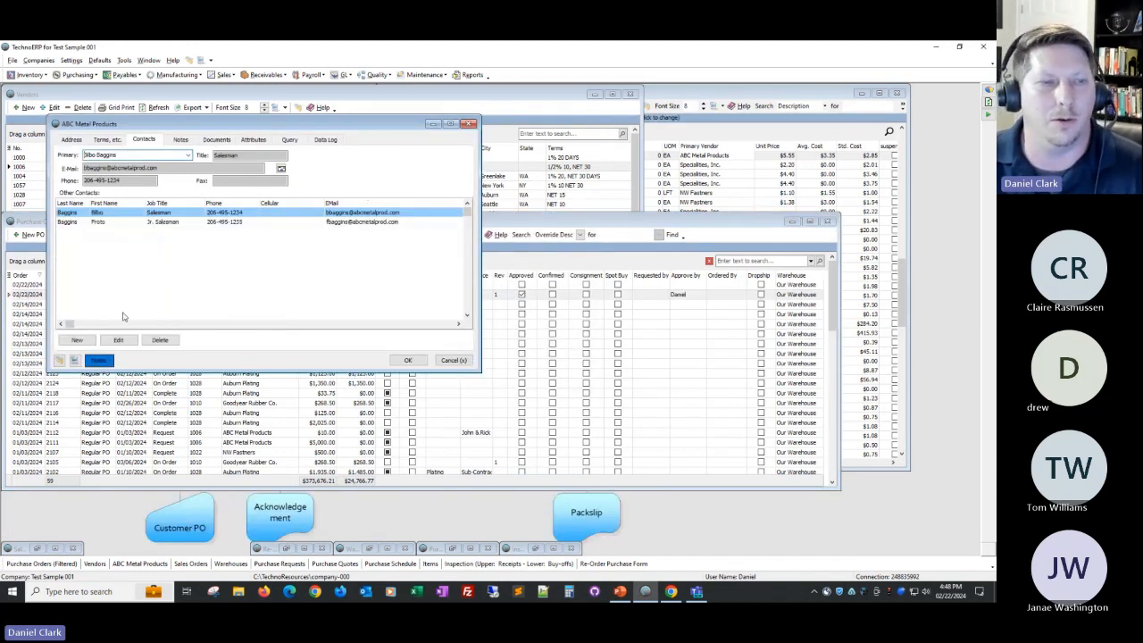
pyautogui.click(76, 340)
pyautogui.moveTo(110, 93); pyautogui.dragTo(363, 252)
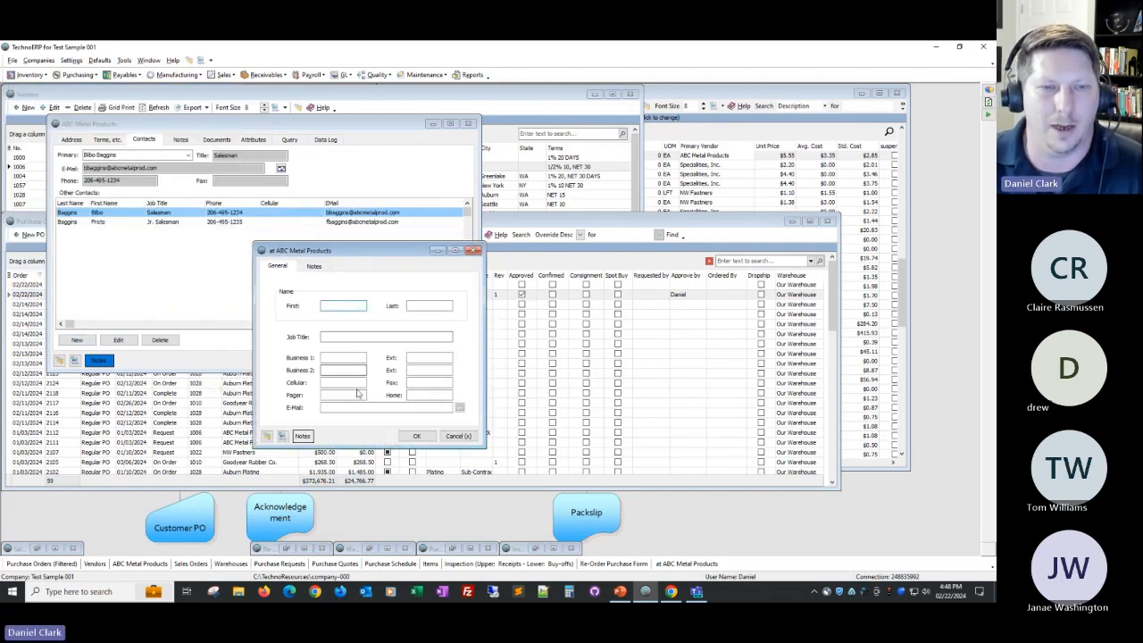
pyautogui.hotkey('ctrl', 'v')
pyautogui.click(459, 436)
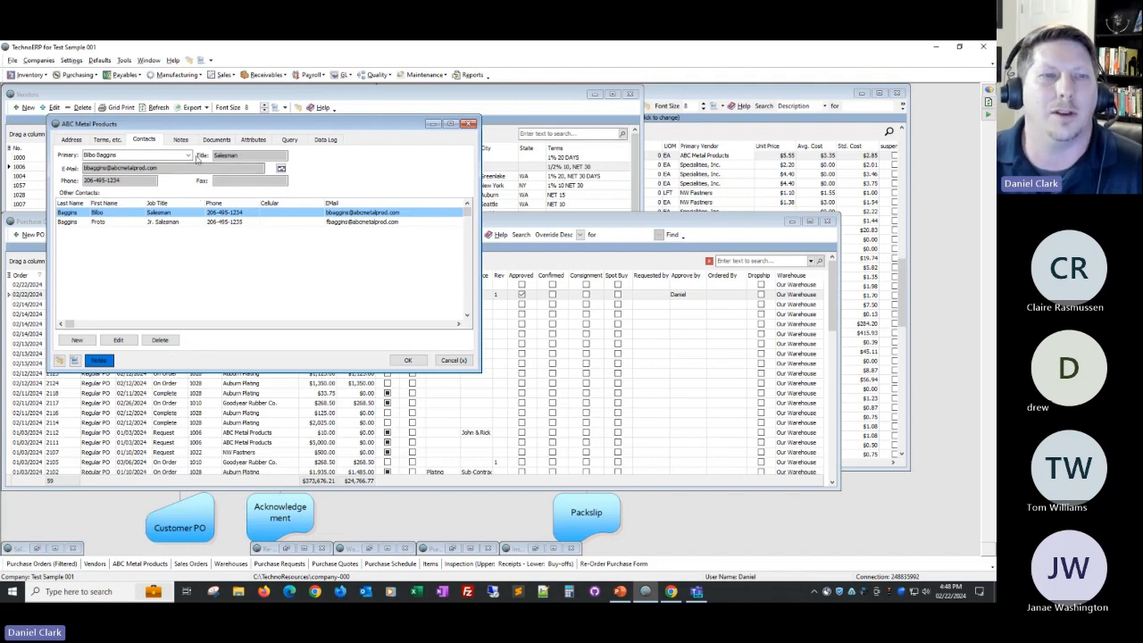
# Review the primary contact choices of ABC Metal Products and close the vendor record without saving.
pyautogui.click(188, 156)
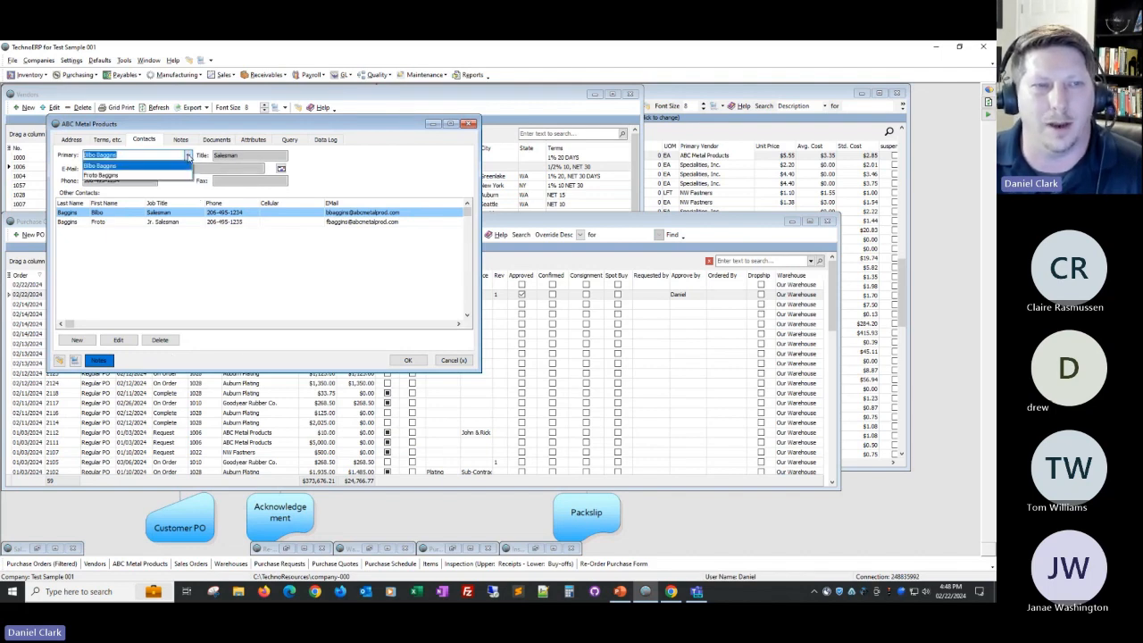
pyautogui.click(188, 157)
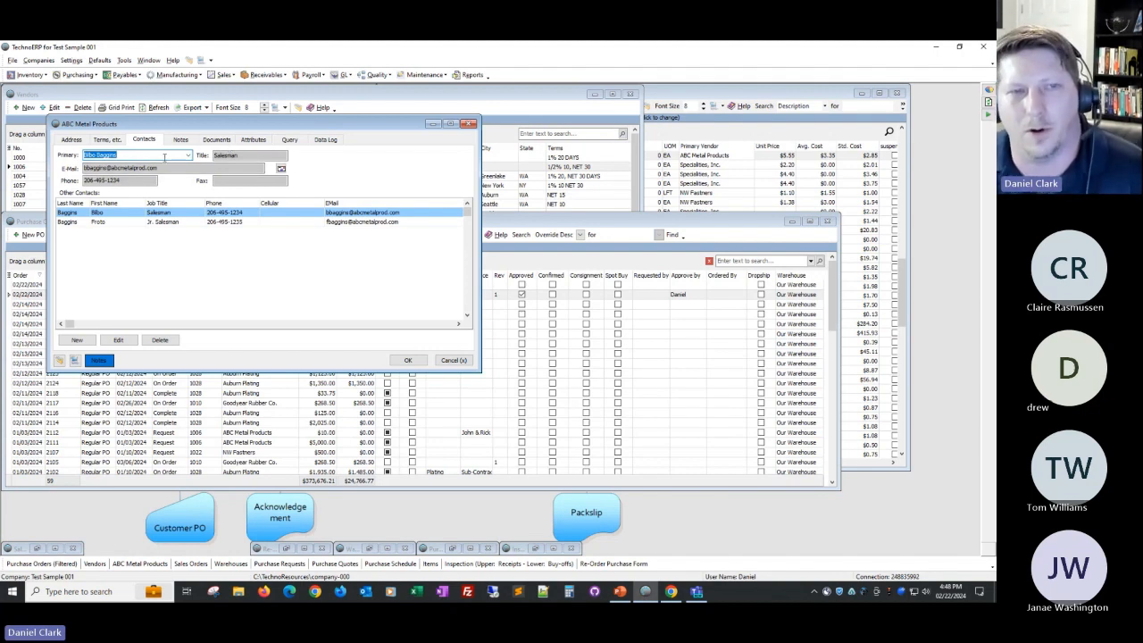
pyautogui.click(455, 361)
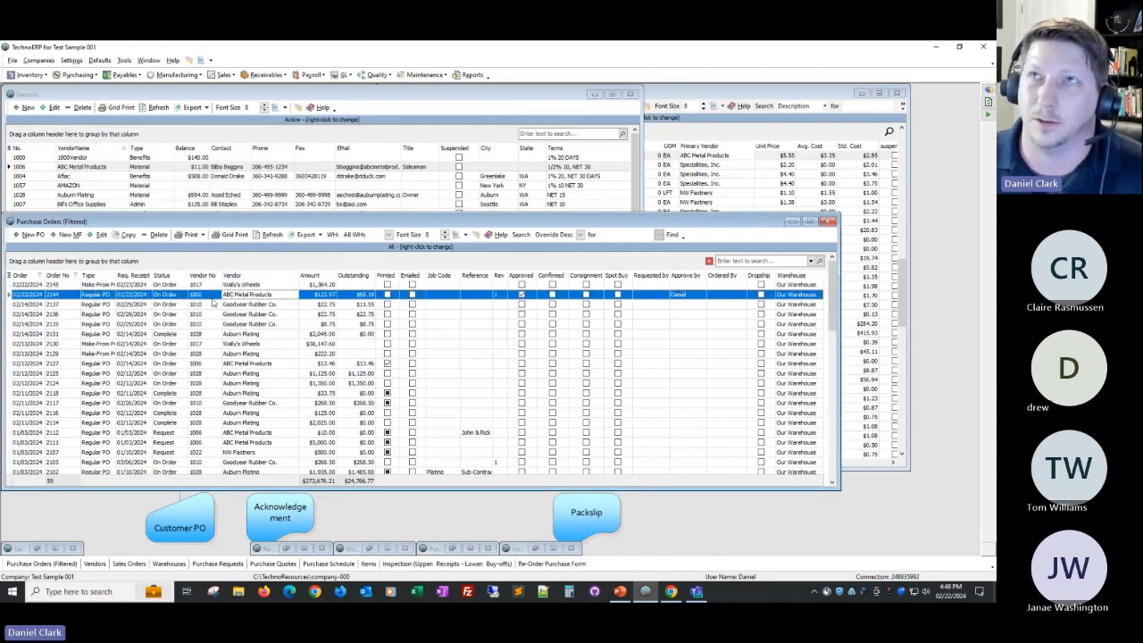
pyautogui.rightClick(212, 301)
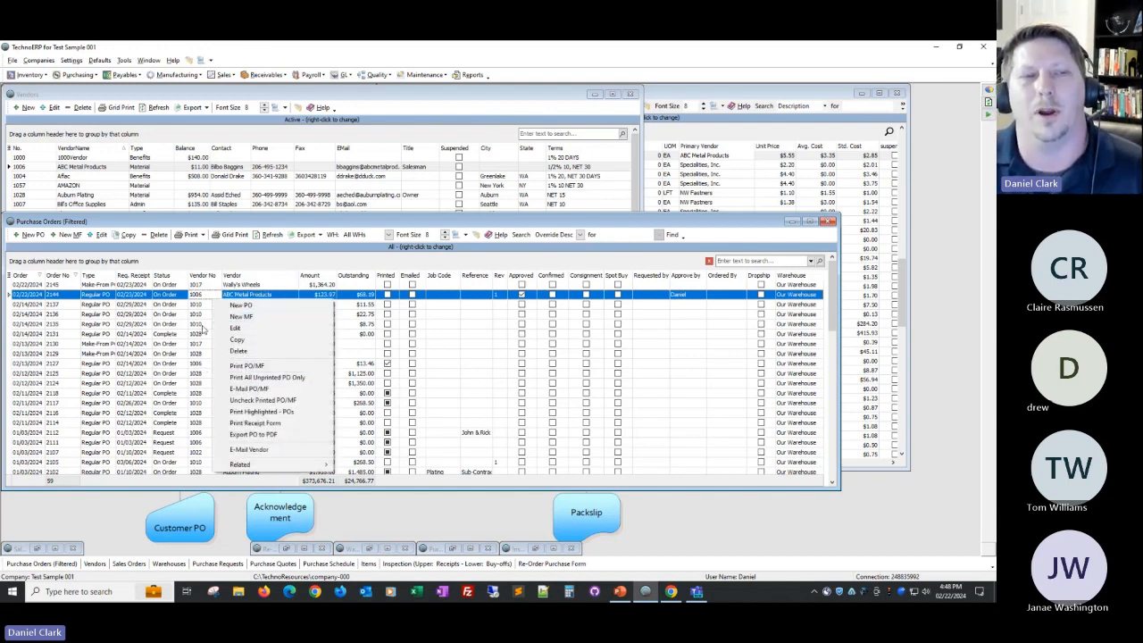
pyautogui.click(206, 299)
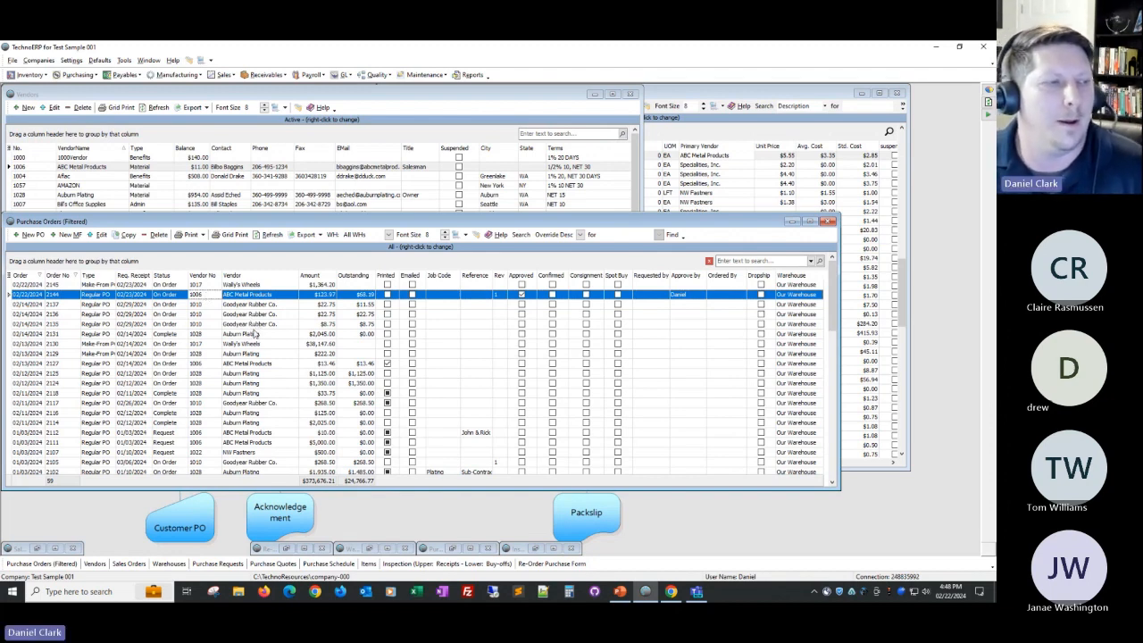
# Bring up the Items list and widen its window to show more columns.
pyautogui.click(27, 75)
pyautogui.click(29, 87)
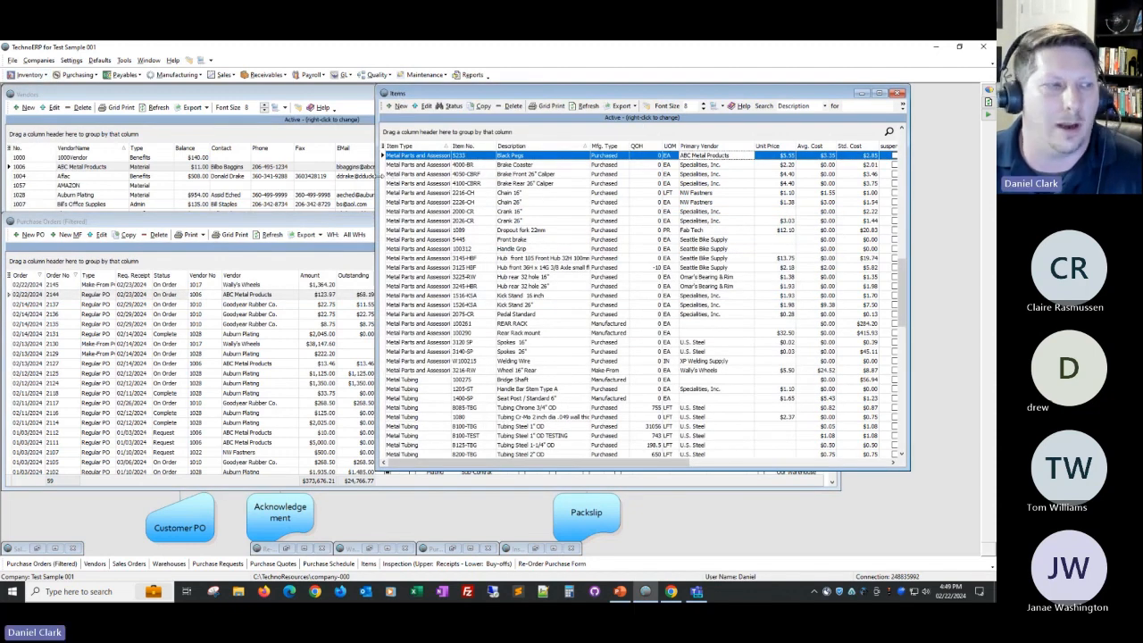
pyautogui.moveTo(380, 176); pyautogui.dragTo(13, 183)
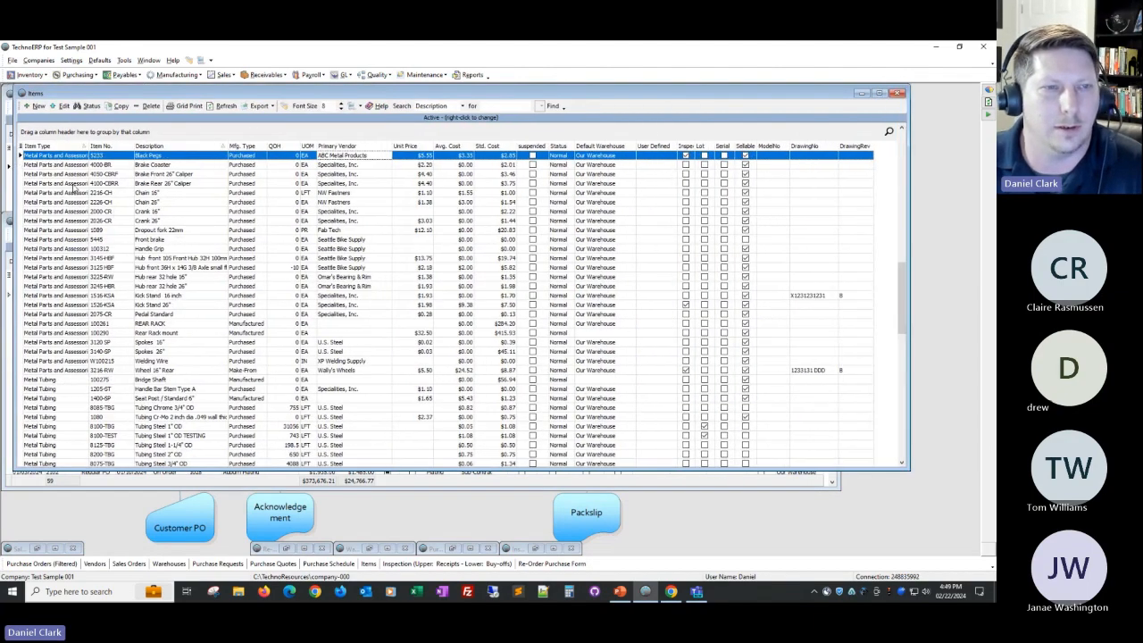
# Locate item 100198 Rear Frame plate in the Items list by its item number.
pyautogui.click(114, 204)
pyautogui.press('Down')
pyautogui.press('Down')
pyautogui.press('Down')
pyautogui.press('Down')
pyautogui.press('Down')
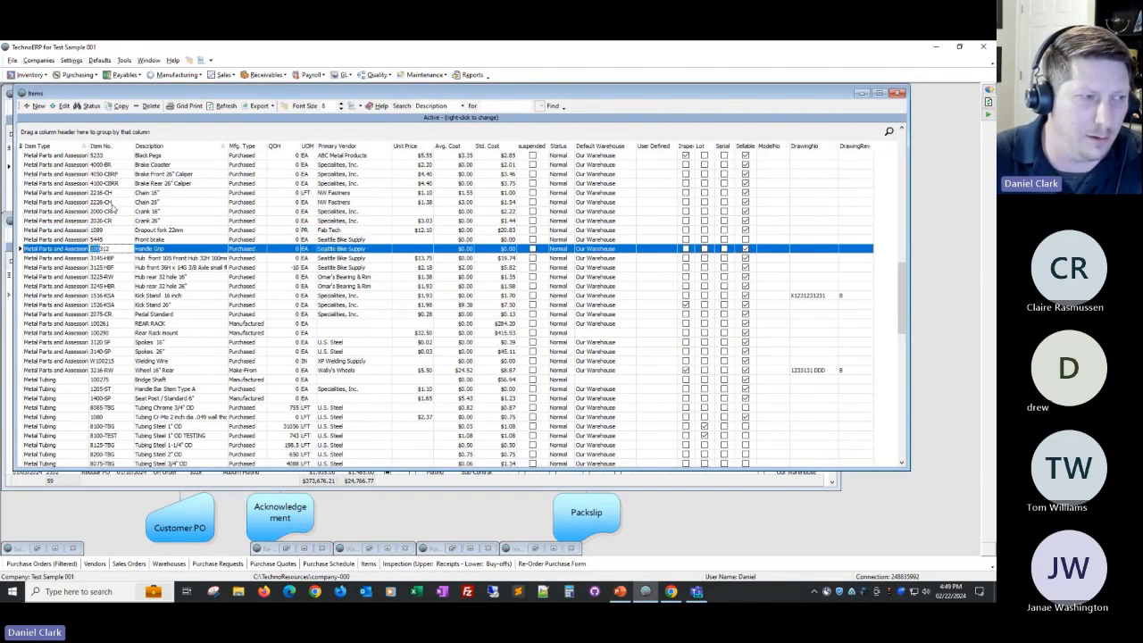
pyautogui.write('198')
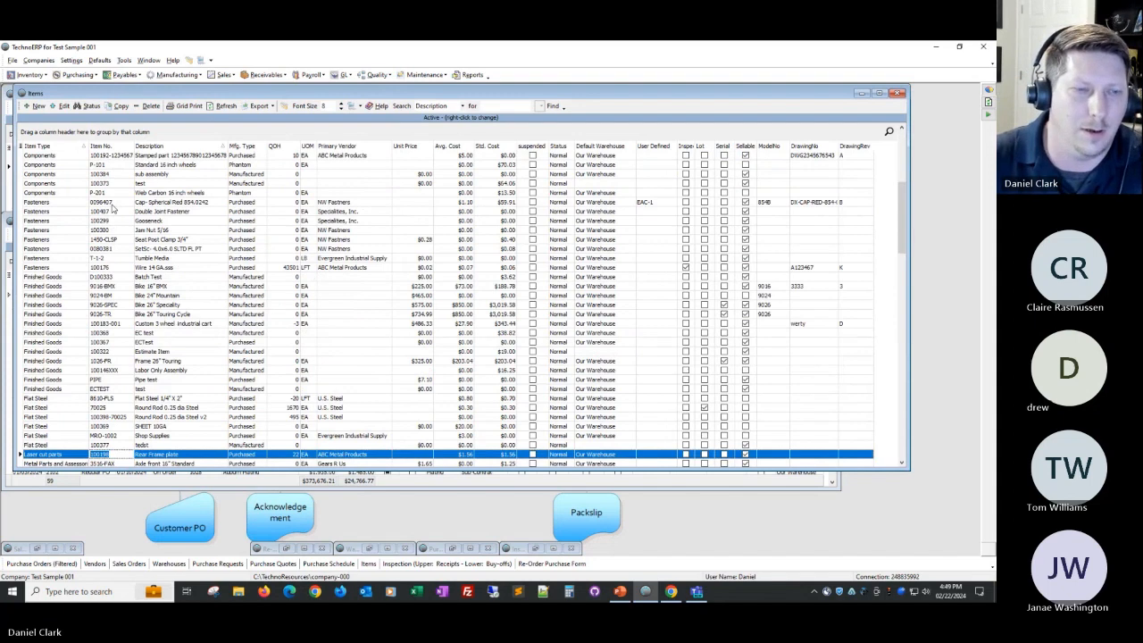
pyautogui.scroll(-10, 146, 252)
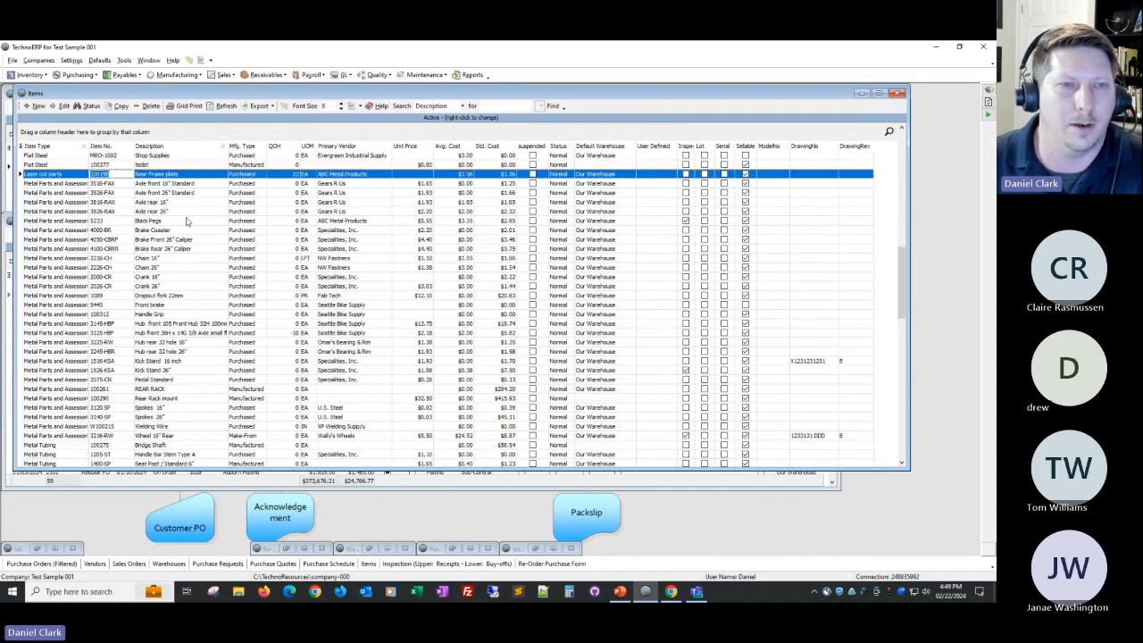
# Open item 100198 Rear Frame plate, review its vendor part numbers, and close it without saving.
pyautogui.click(146, 175)
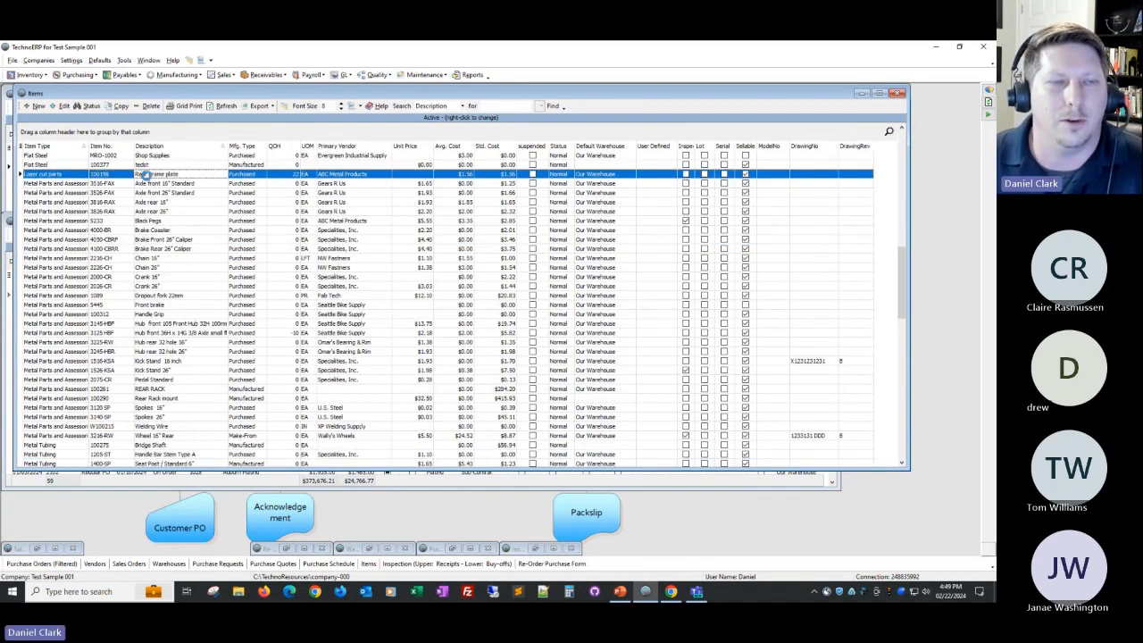
pyautogui.doubleClick(146, 175)
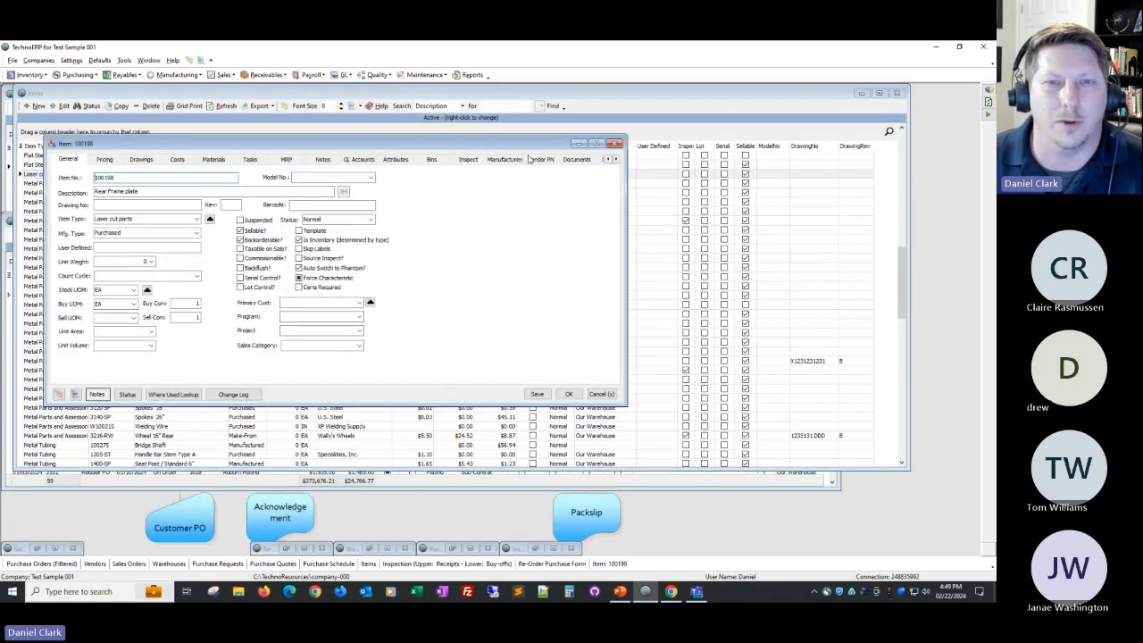
pyautogui.click(540, 159)
pyautogui.moveTo(522, 146); pyautogui.dragTo(651, 205)
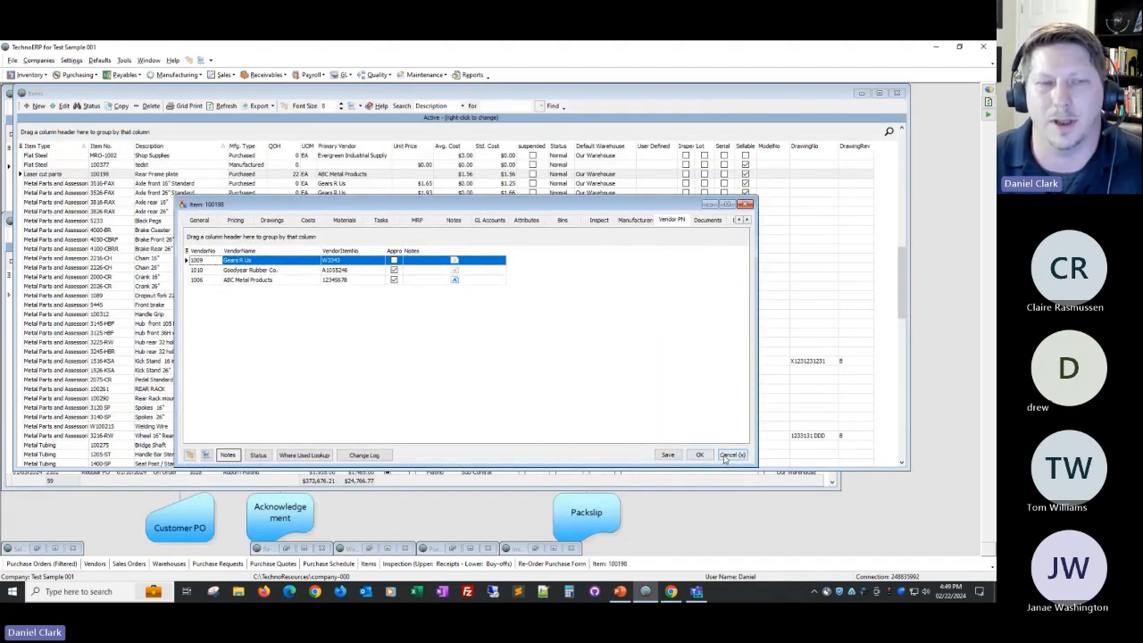
pyautogui.click(725, 457)
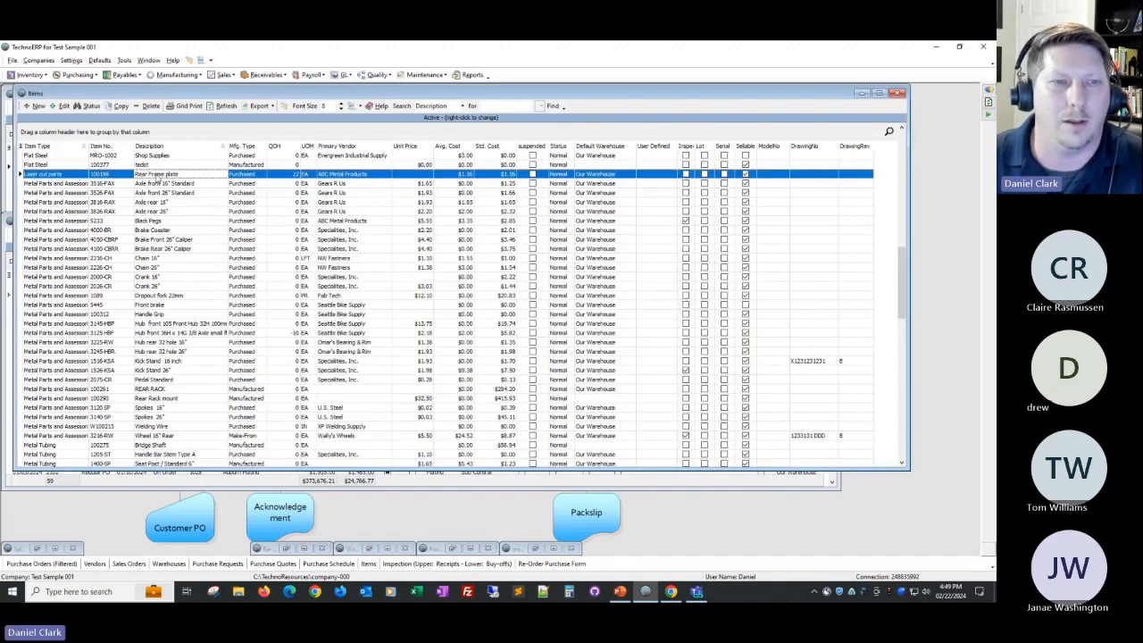
# Open the vendor cost cross reference of item 100198 and move its window clear for reading.
pyautogui.rightClick(159, 178)
pyautogui.moveTo(234, 278)
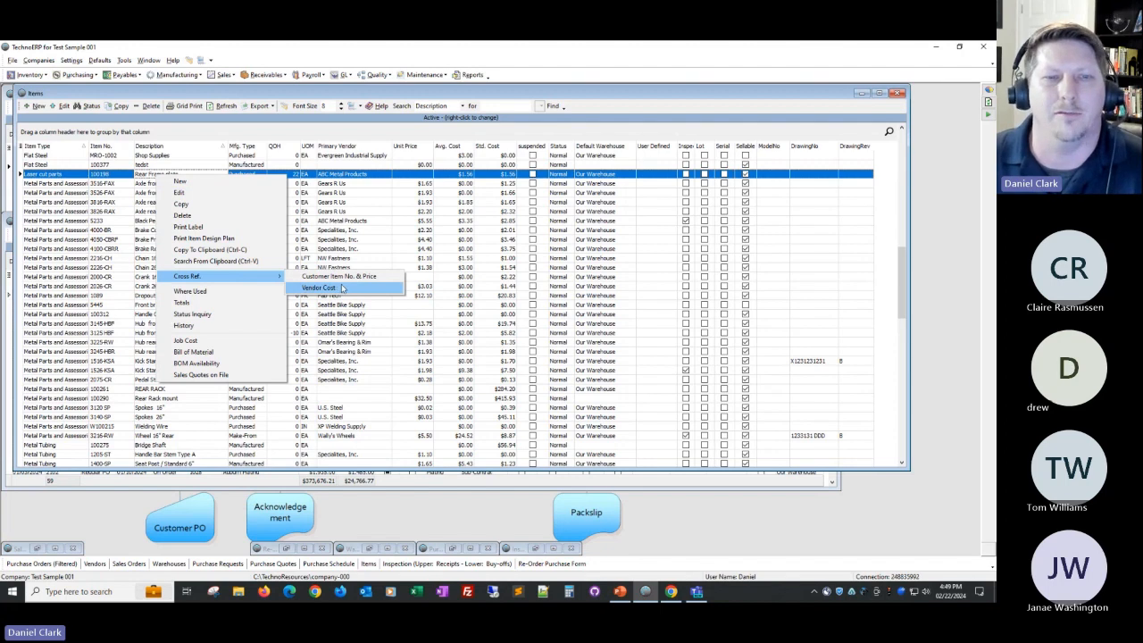
pyautogui.click(342, 290)
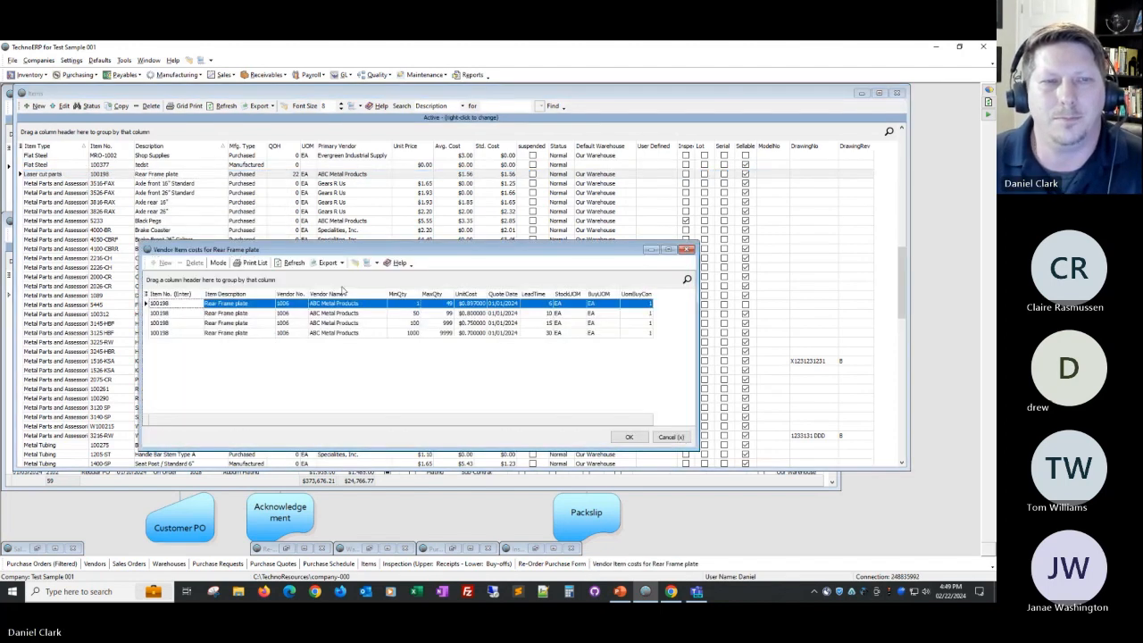
pyautogui.moveTo(367, 254); pyautogui.dragTo(282, 228)
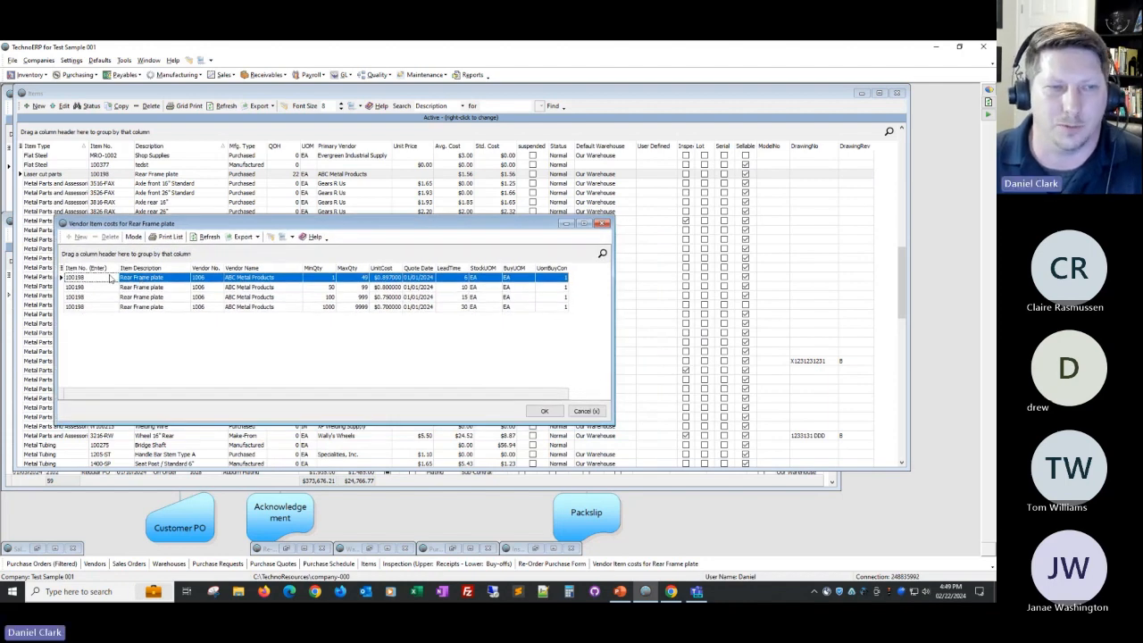
# Toggle the vendor item costs for Rear Frame plate into editing mode and cancel out of the window.
pyautogui.rightClick(148, 342)
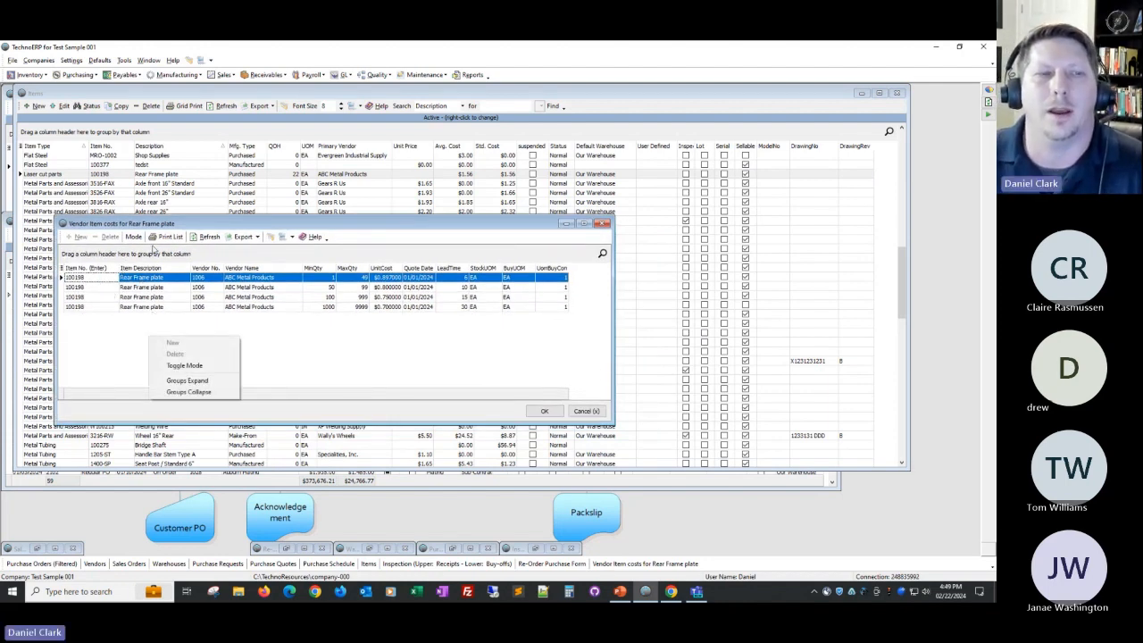
pyautogui.click(134, 237)
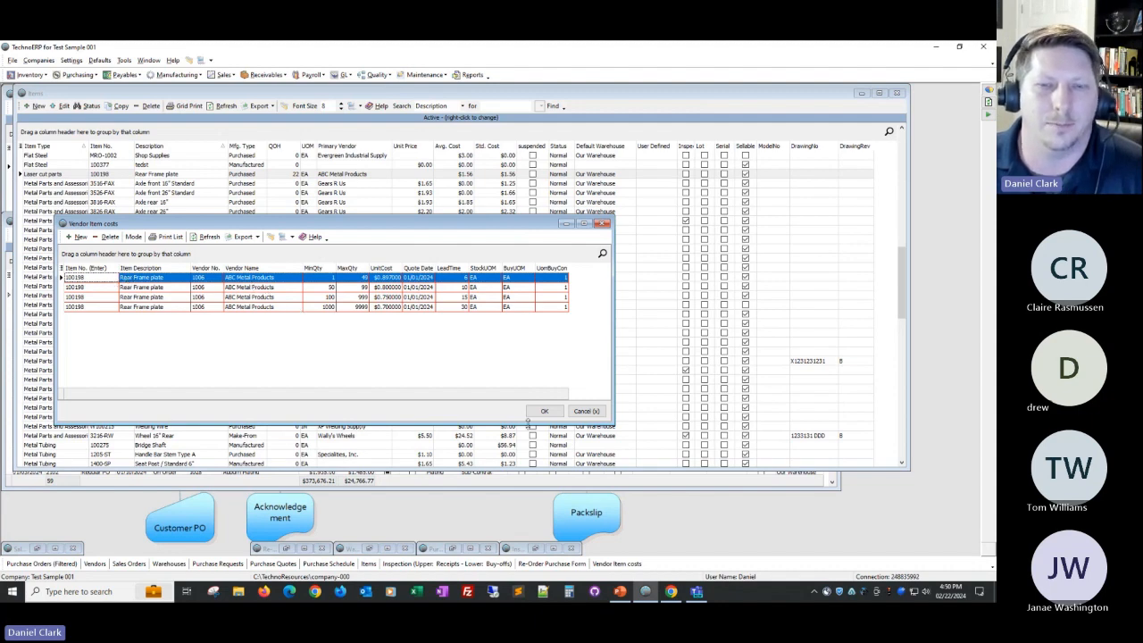
pyautogui.click(586, 411)
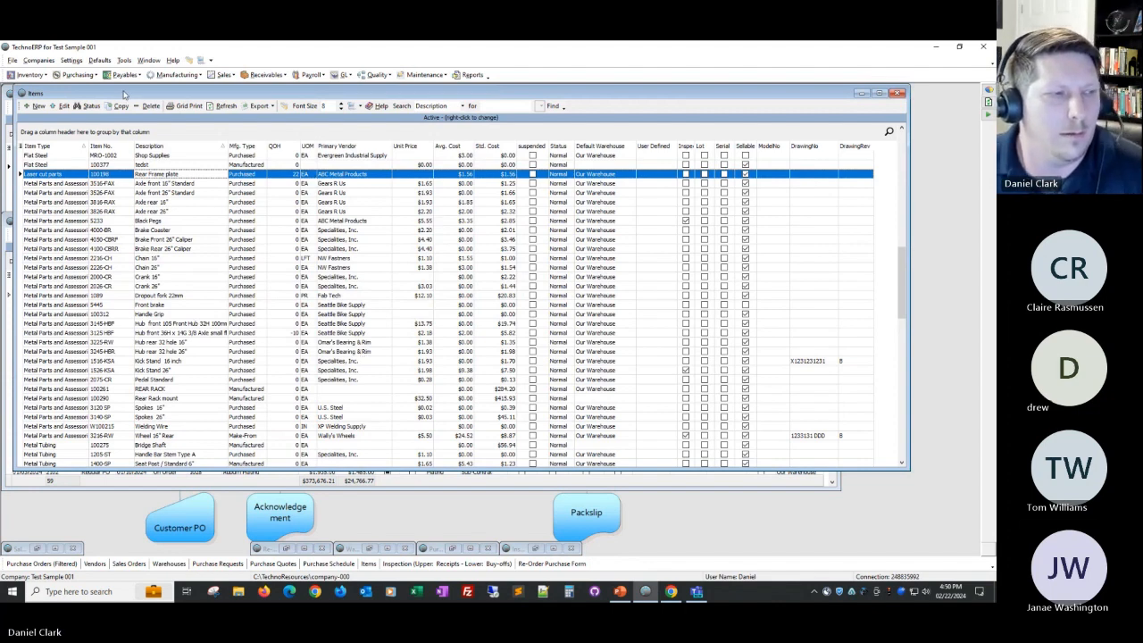
pyautogui.click(100, 60)
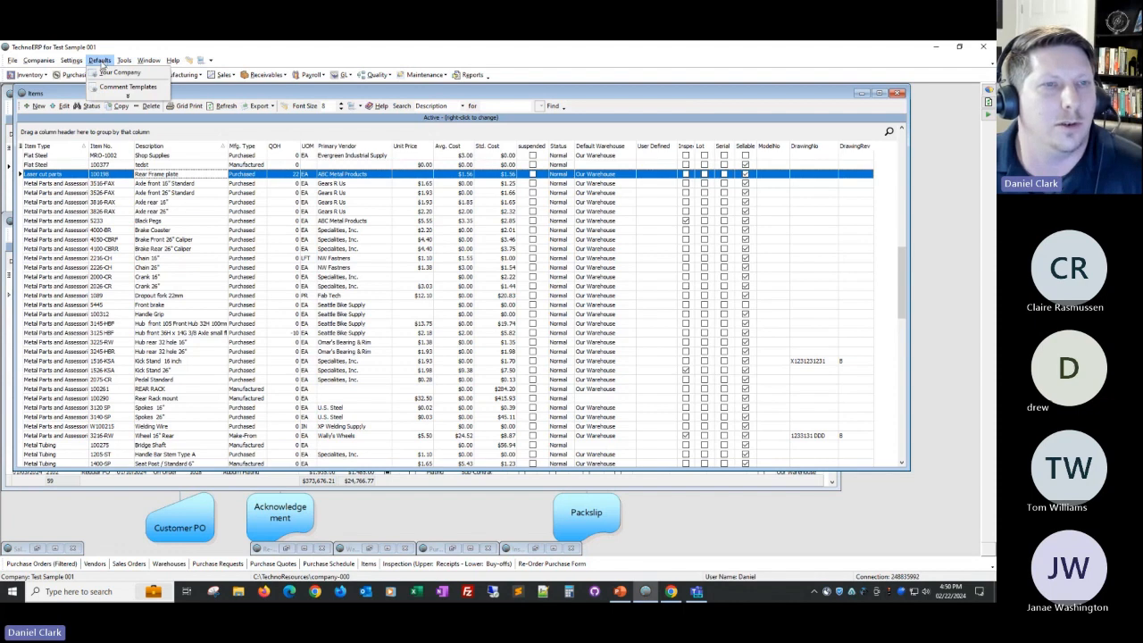
pyautogui.click(101, 61)
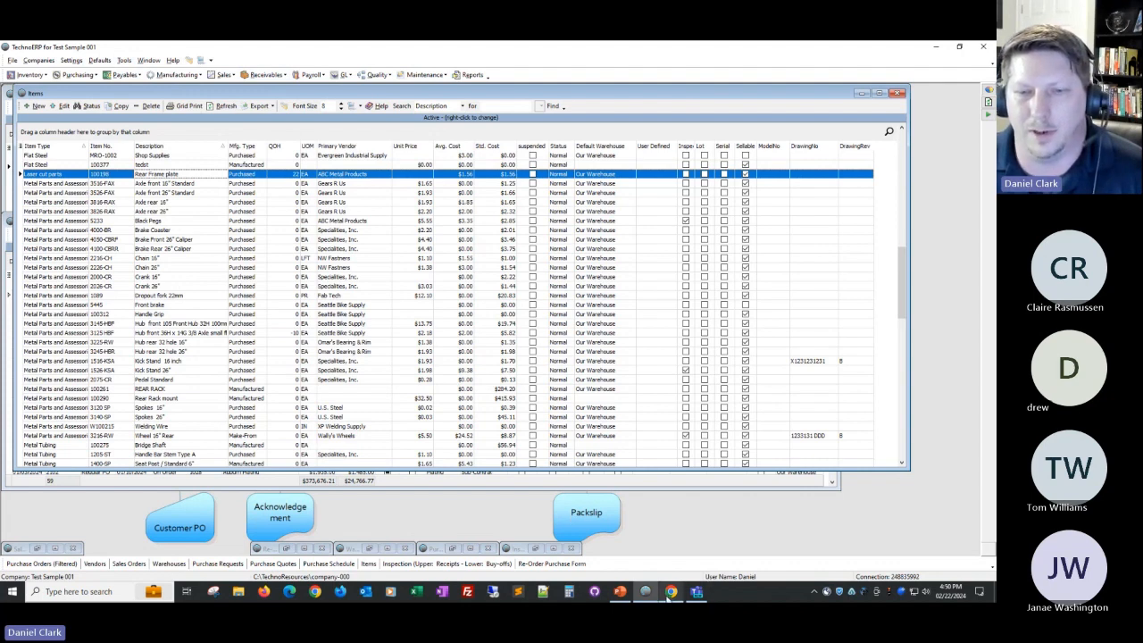
# Switch to the PowerPoint slide show of Purchasing Module.pptx and advance to the Vendor Surveys slide.
pyautogui.click(621, 593)
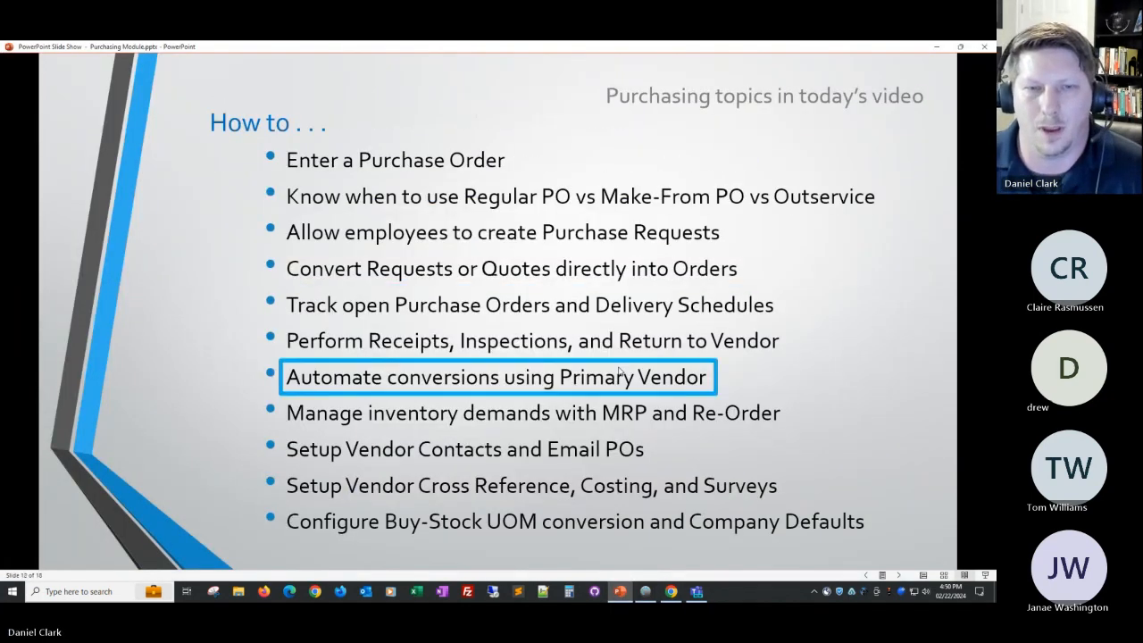
pyautogui.press('Right')
pyautogui.press('Right')
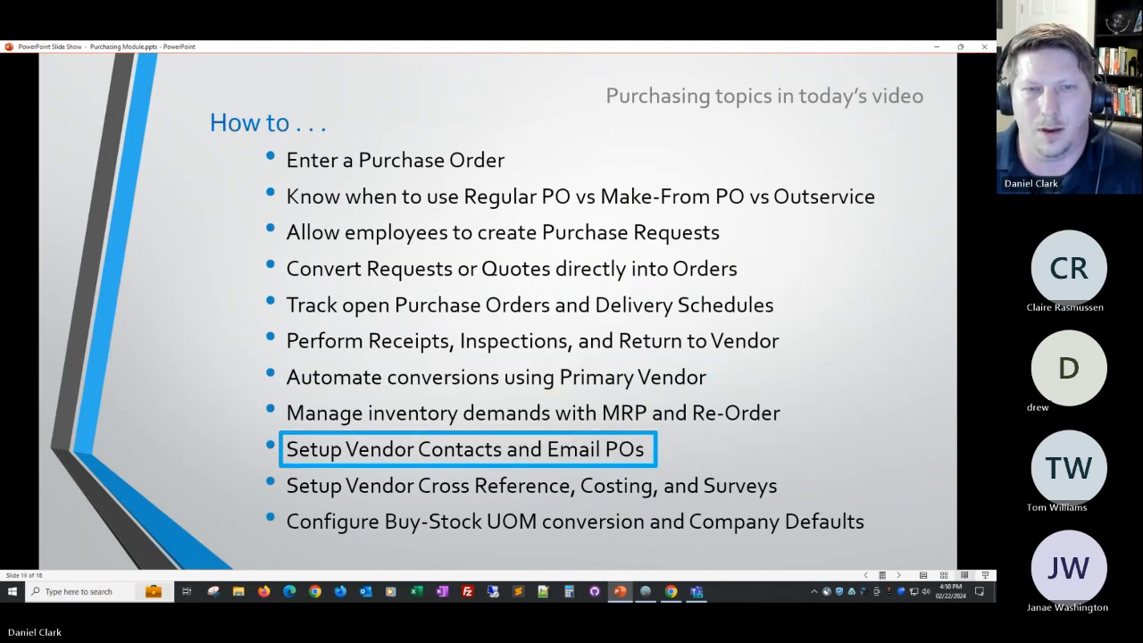
pyautogui.press('Left')
pyautogui.press('Right')
pyautogui.press('Right')
pyautogui.press('Right')
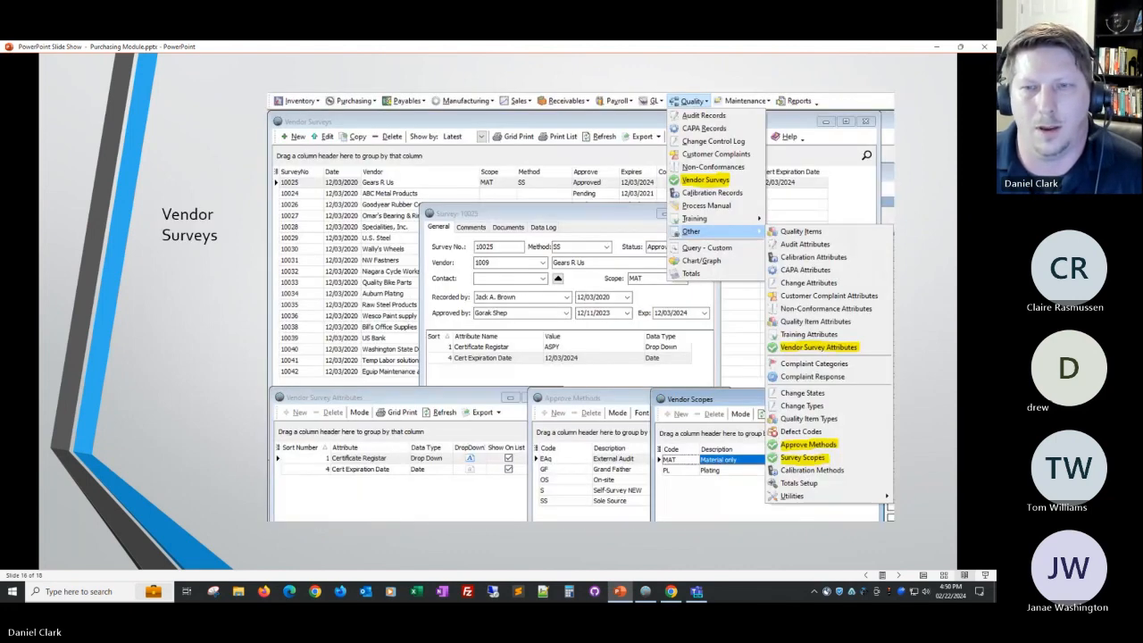
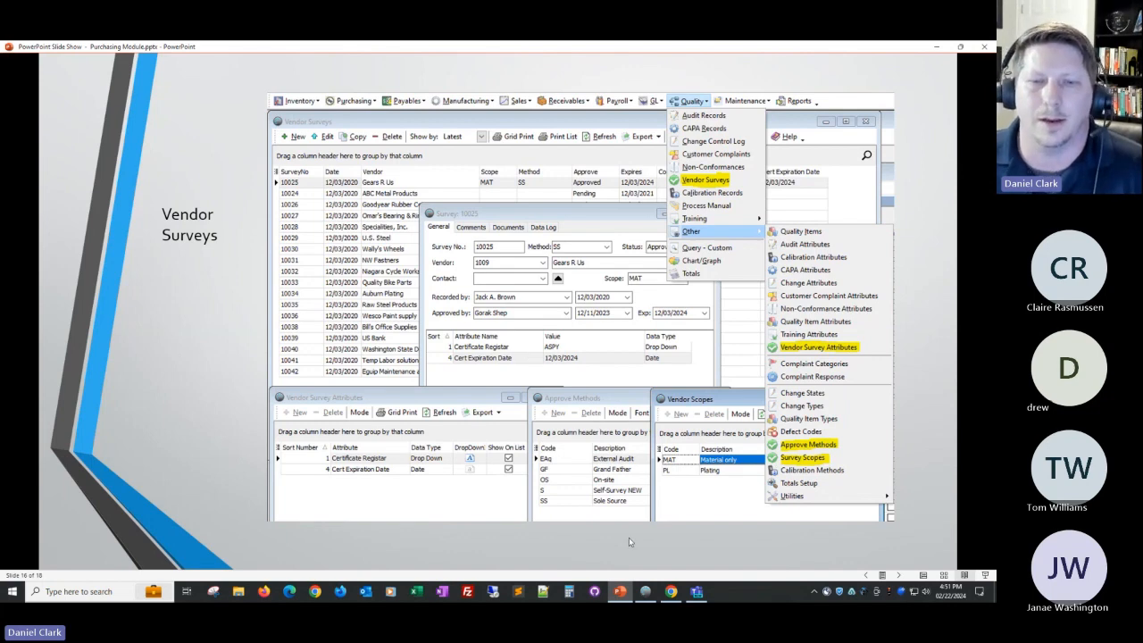
# Switch to TechnoERP, search the company default options for "survey", and widen the name column to read the Approved Vendor Survey Required option.
pyautogui.click(644, 594)
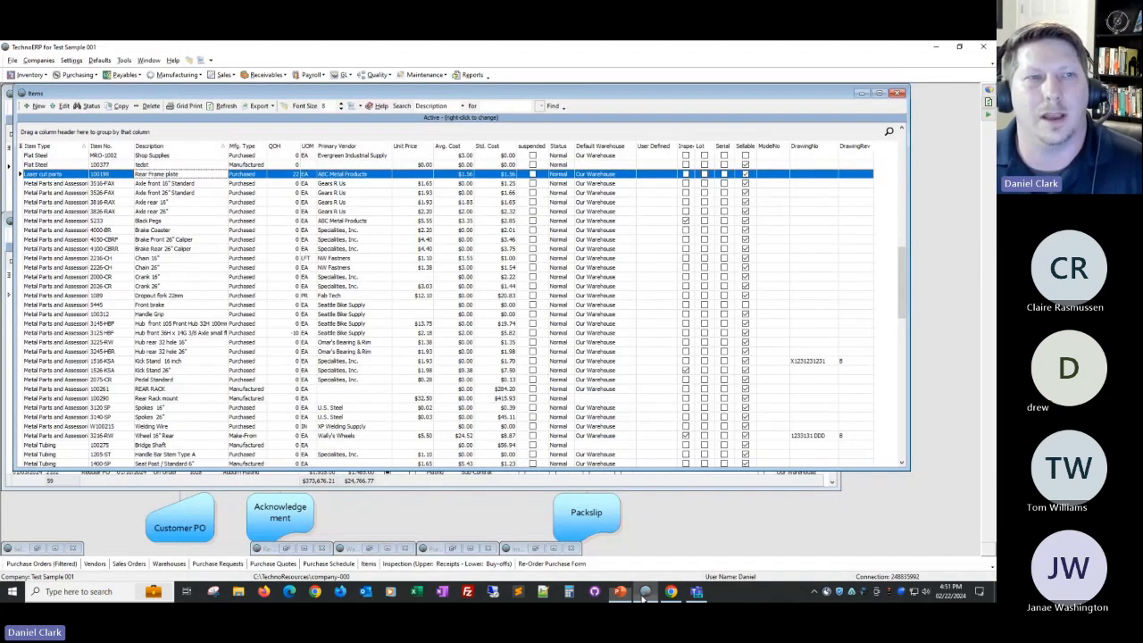
pyautogui.click(99, 60)
pyautogui.click(109, 73)
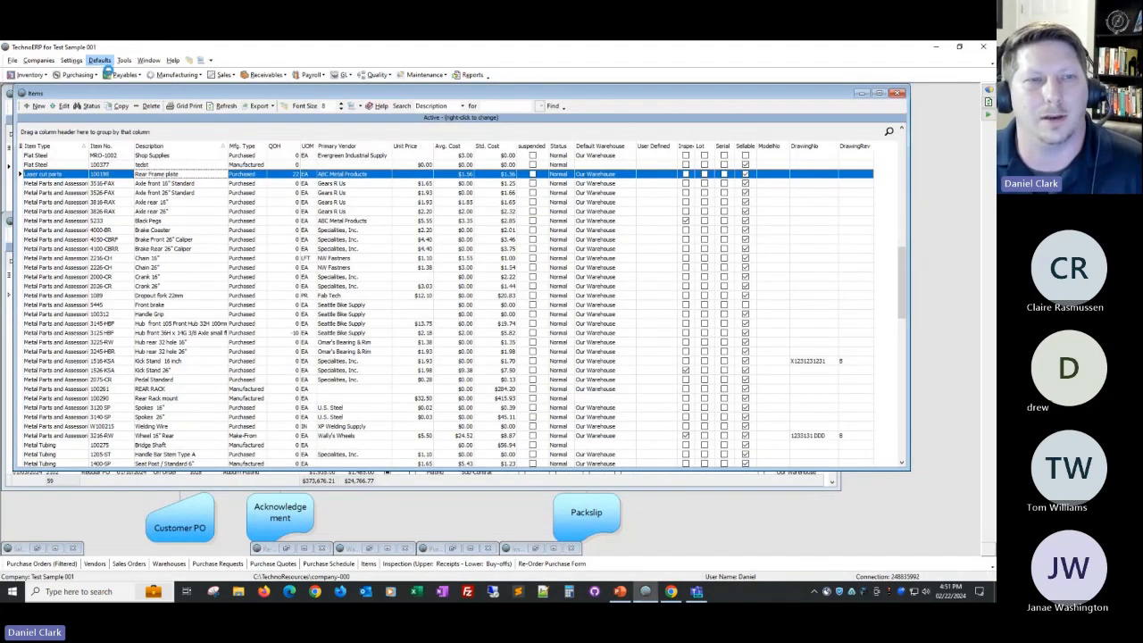
pyautogui.click(166, 175)
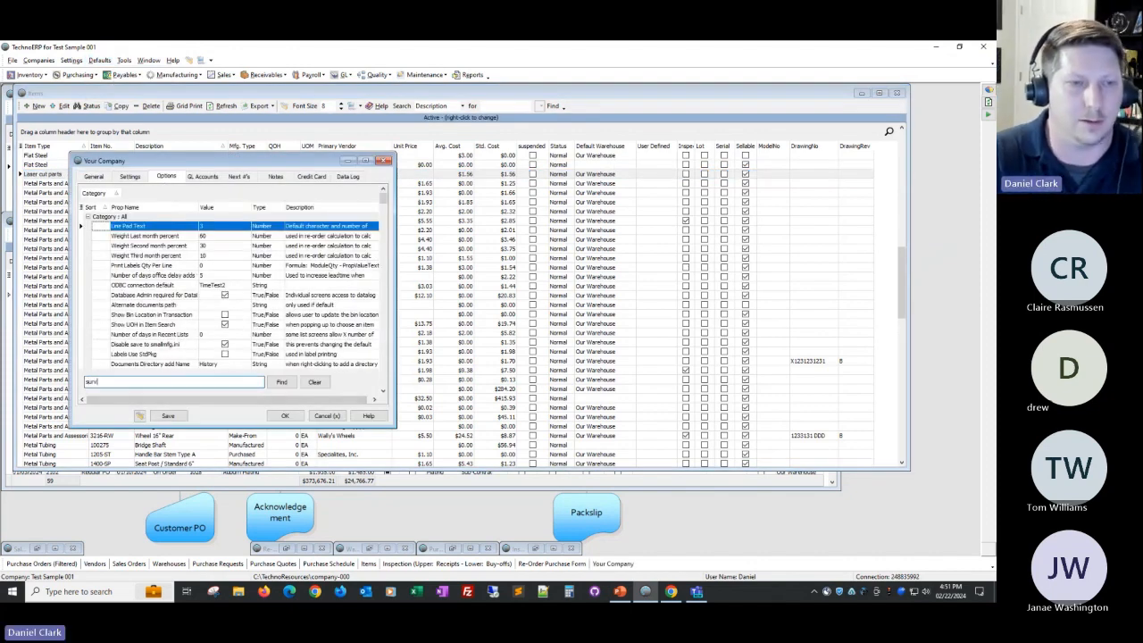
pyautogui.press('Return')
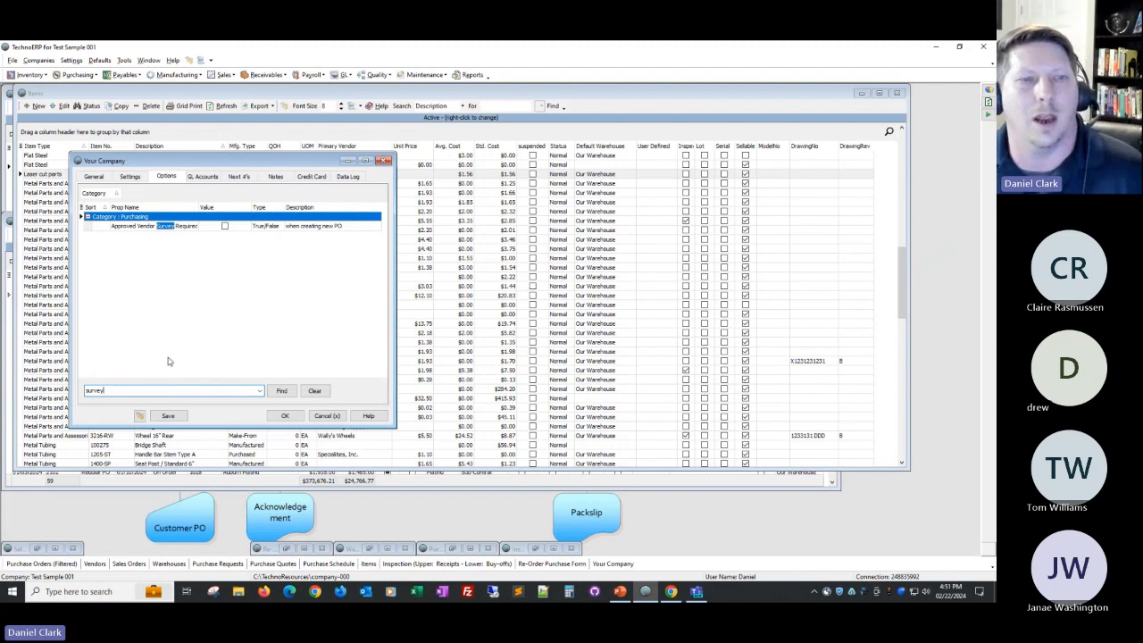
pyautogui.click(187, 228)
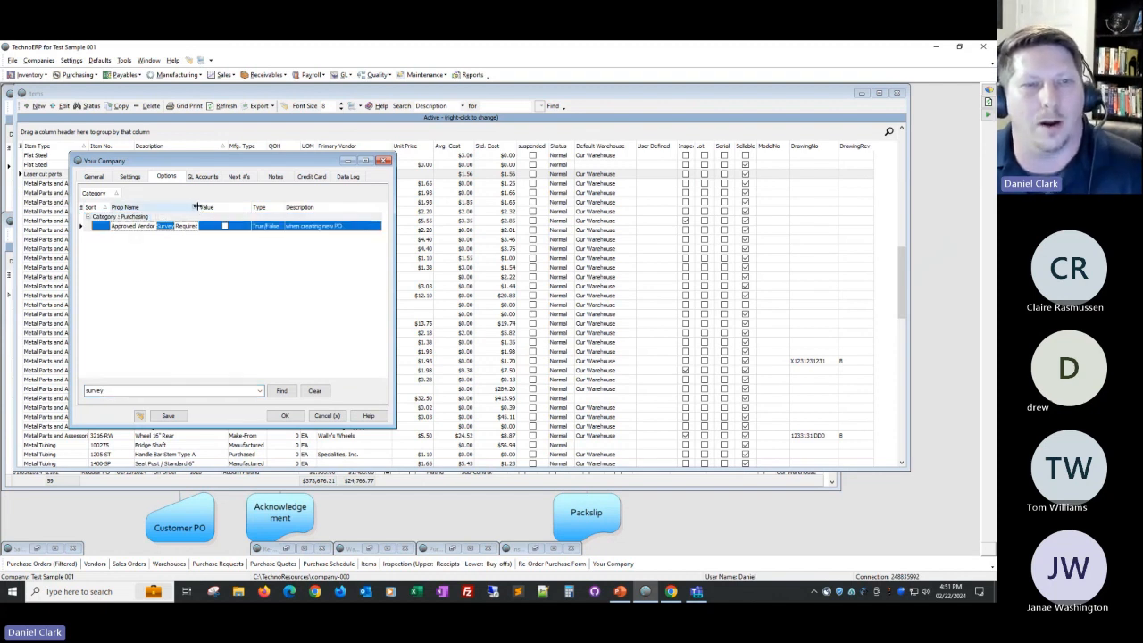
pyautogui.moveTo(198, 206); pyautogui.dragTo(204, 207)
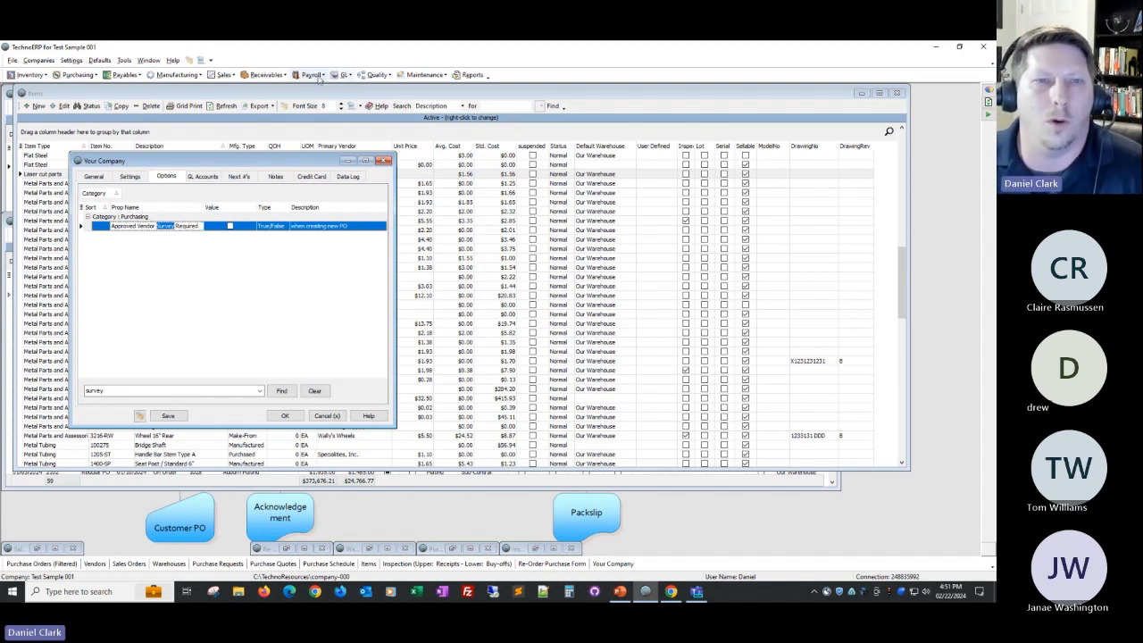
# Open the Vendor Surveys list and cancel out of the company options window.
pyautogui.click(375, 75)
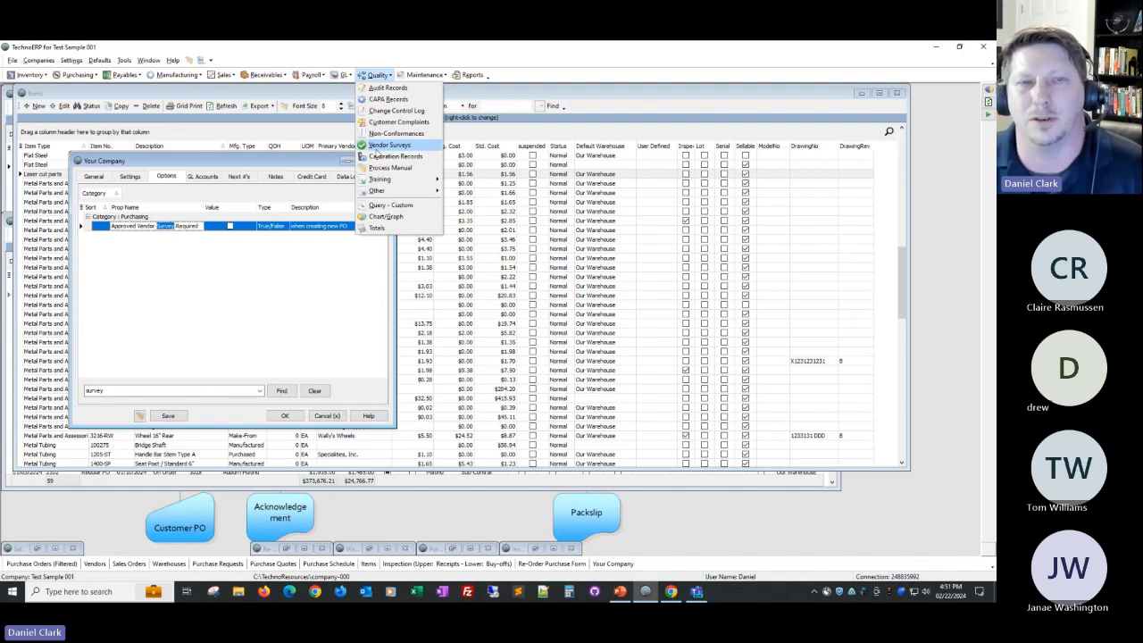
pyautogui.click(375, 146)
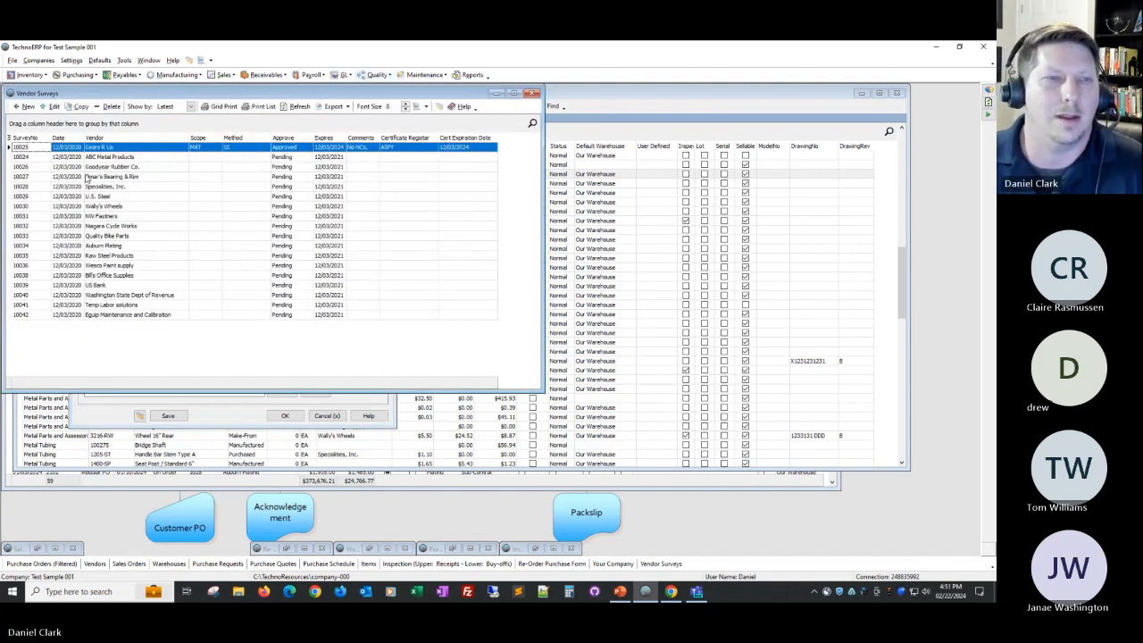
pyautogui.click(221, 416)
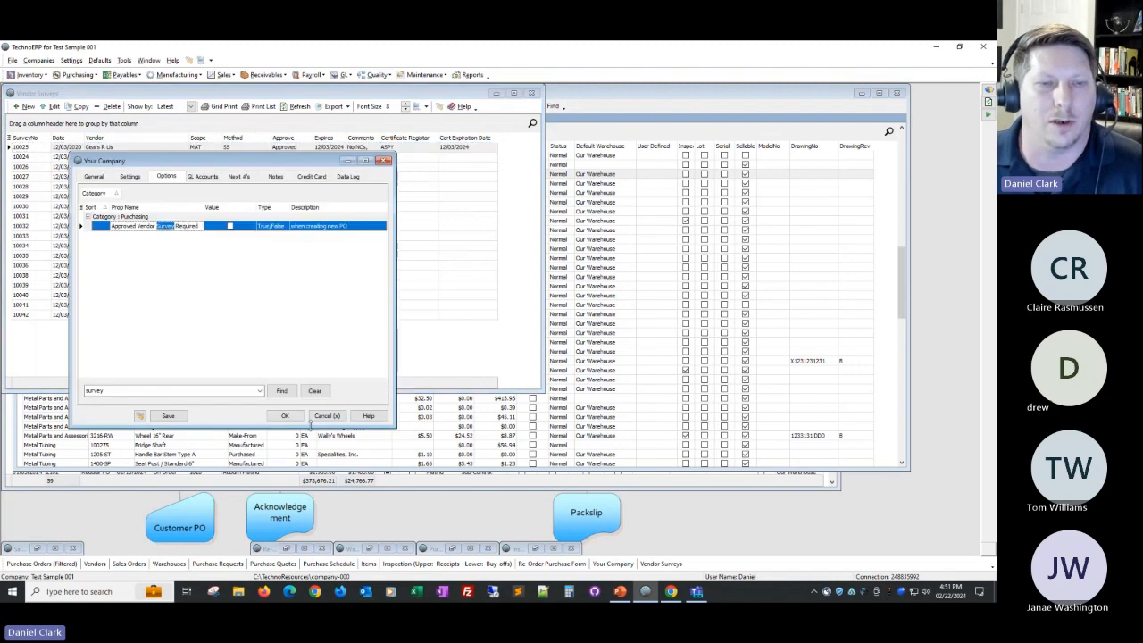
pyautogui.click(327, 415)
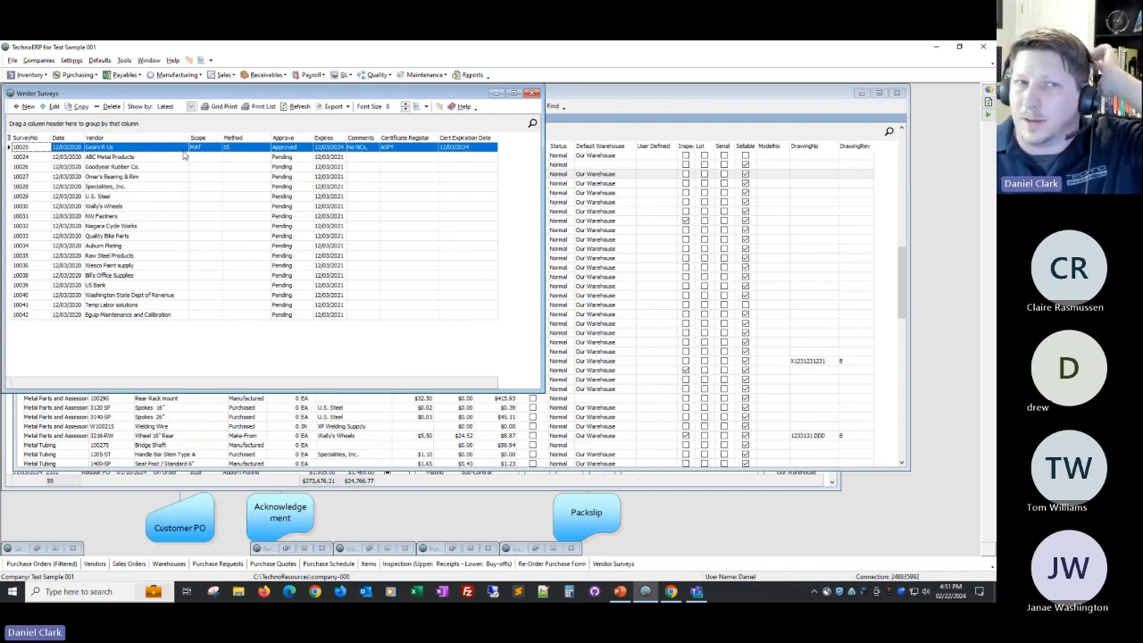
# Open the Gears R Us vendor survey, review its general data and comments, close it without saving, and minimize the Vendor Surveys list.
pyautogui.doubleClick(181, 148)
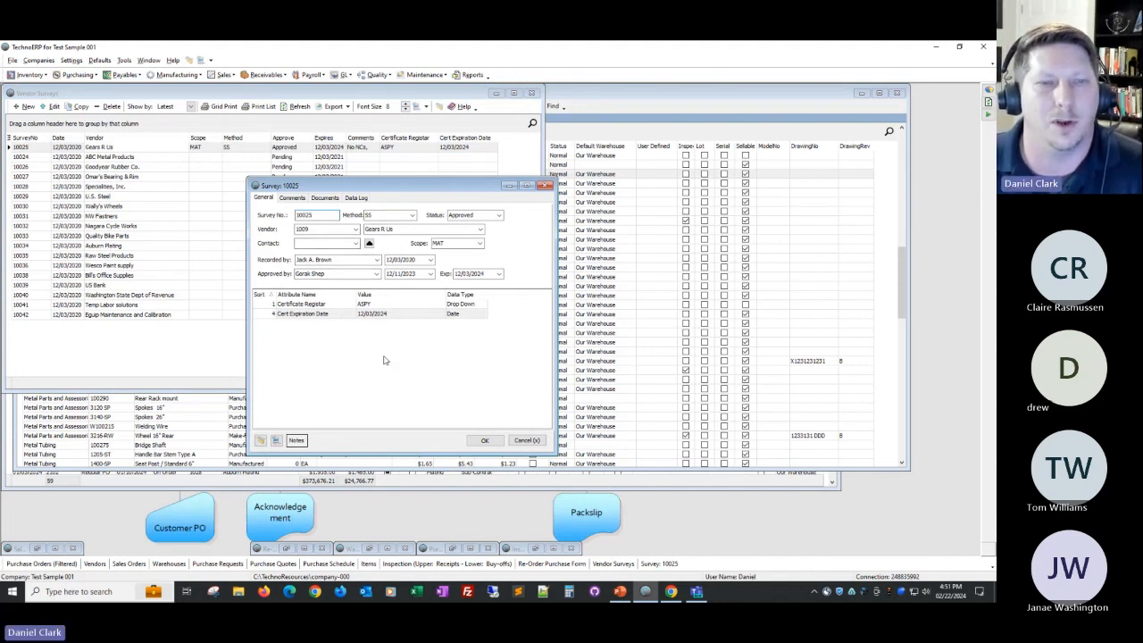
pyautogui.click(293, 198)
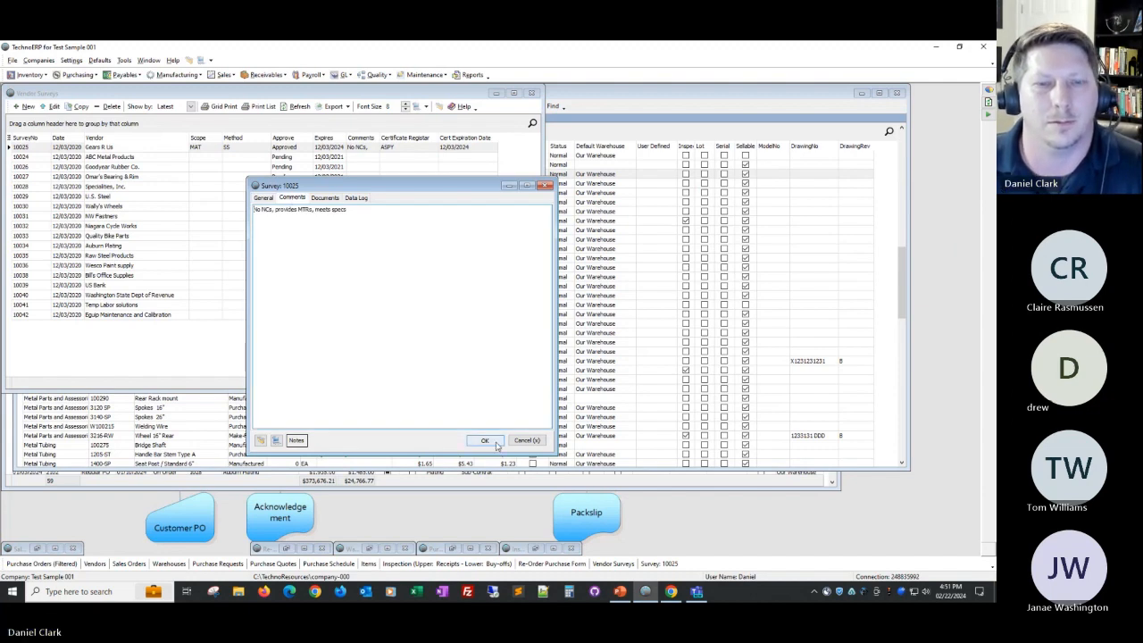
pyautogui.click(525, 441)
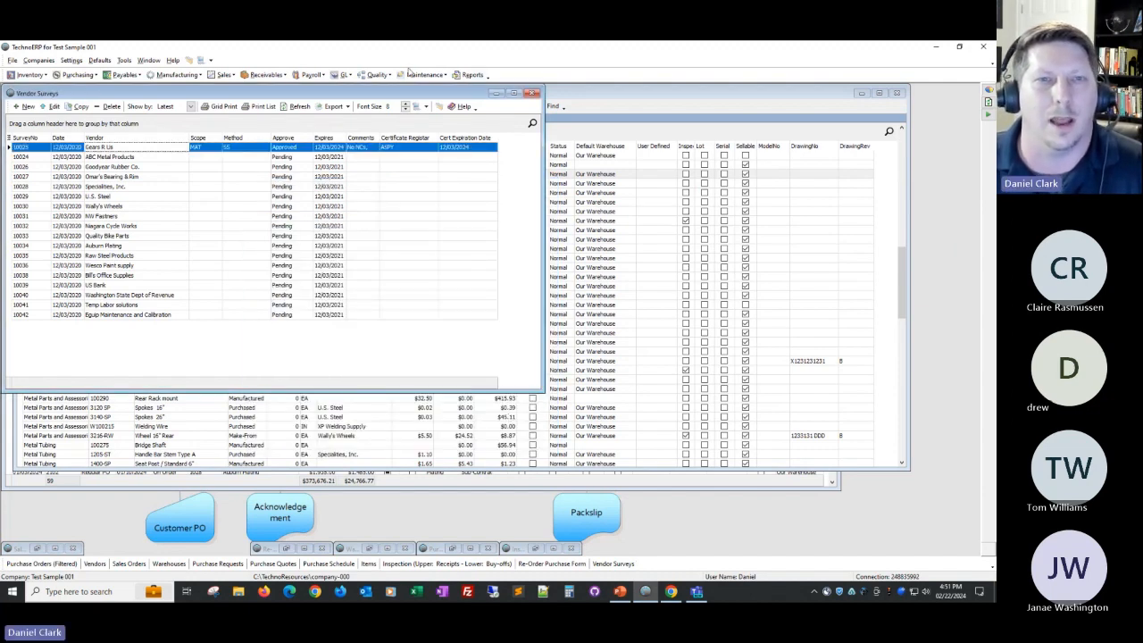
pyautogui.click(376, 75)
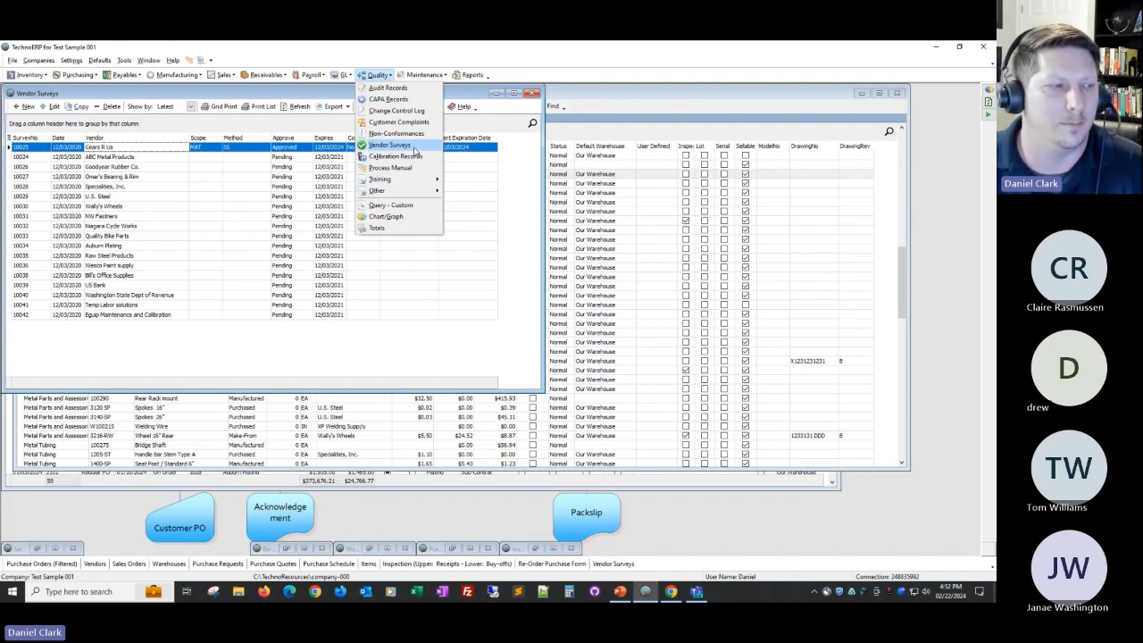
pyautogui.click(495, 93)
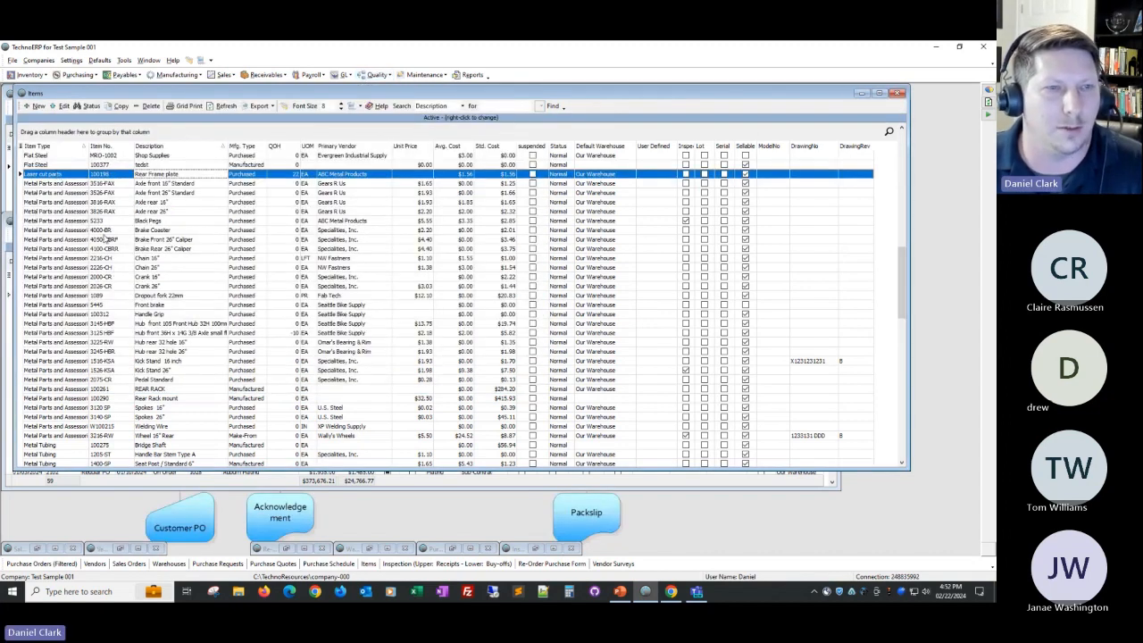
# Find item C-190 in the Items list by item number, open its record, and move its window clear of the list row.
pyautogui.click(111, 204)
pyautogui.write('c')
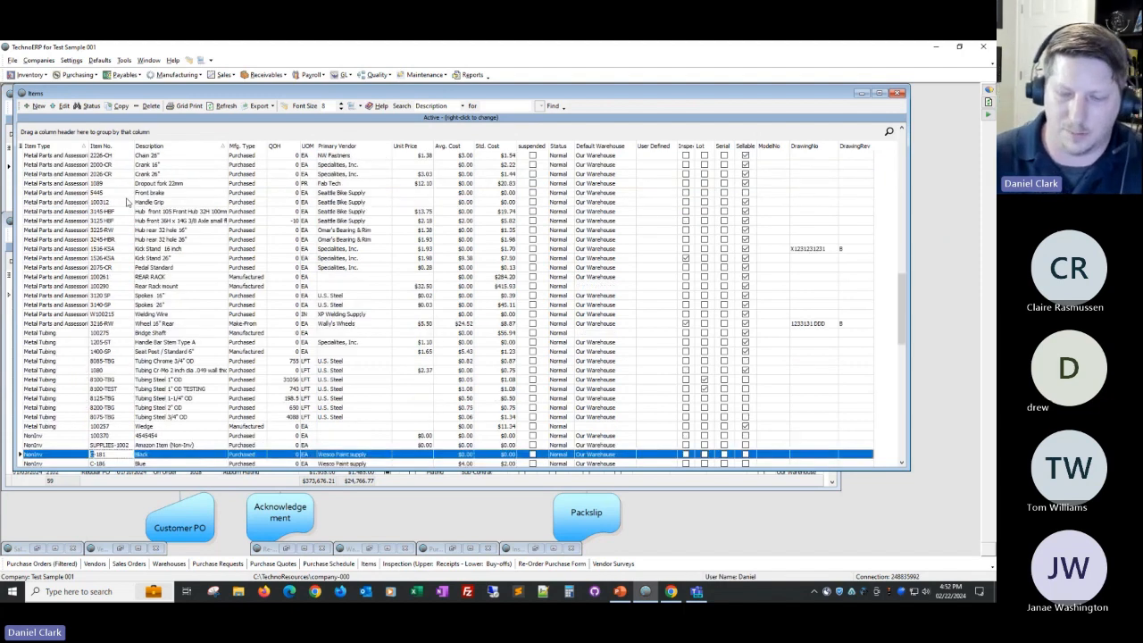
pyautogui.write('-190')
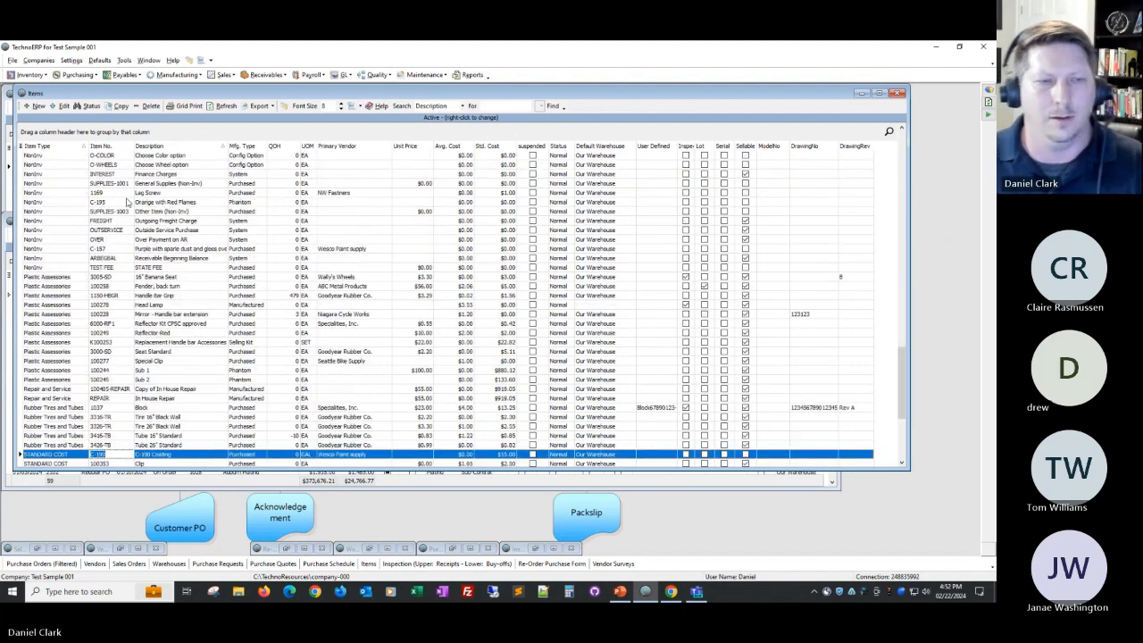
pyautogui.scroll(-2, 234, 329)
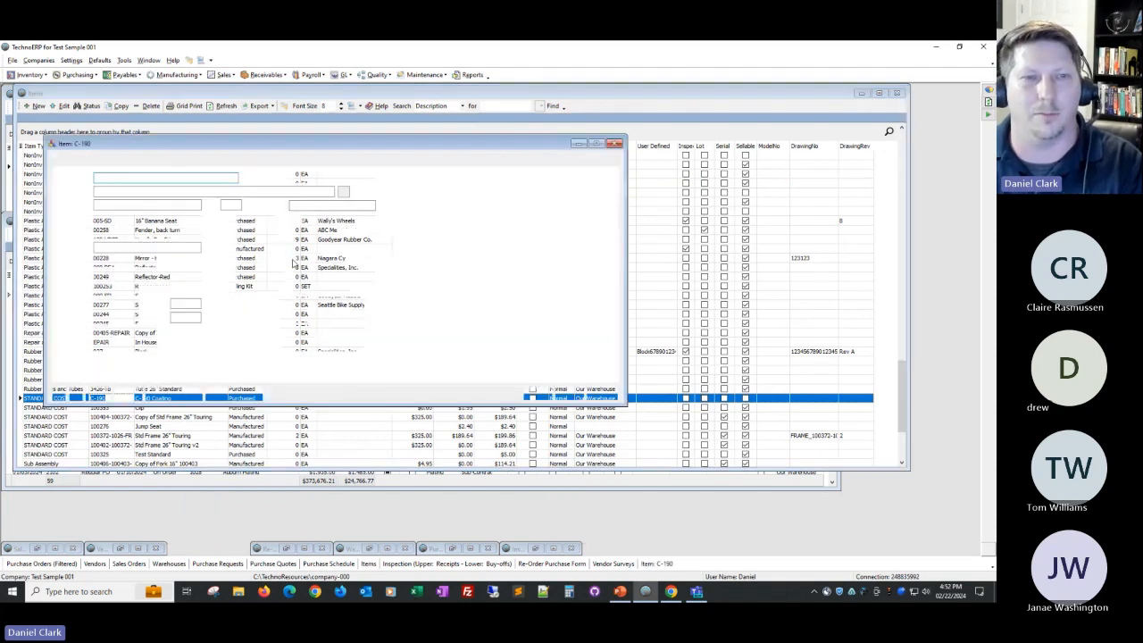
pyautogui.moveTo(259, 150); pyautogui.dragTo(229, 111)
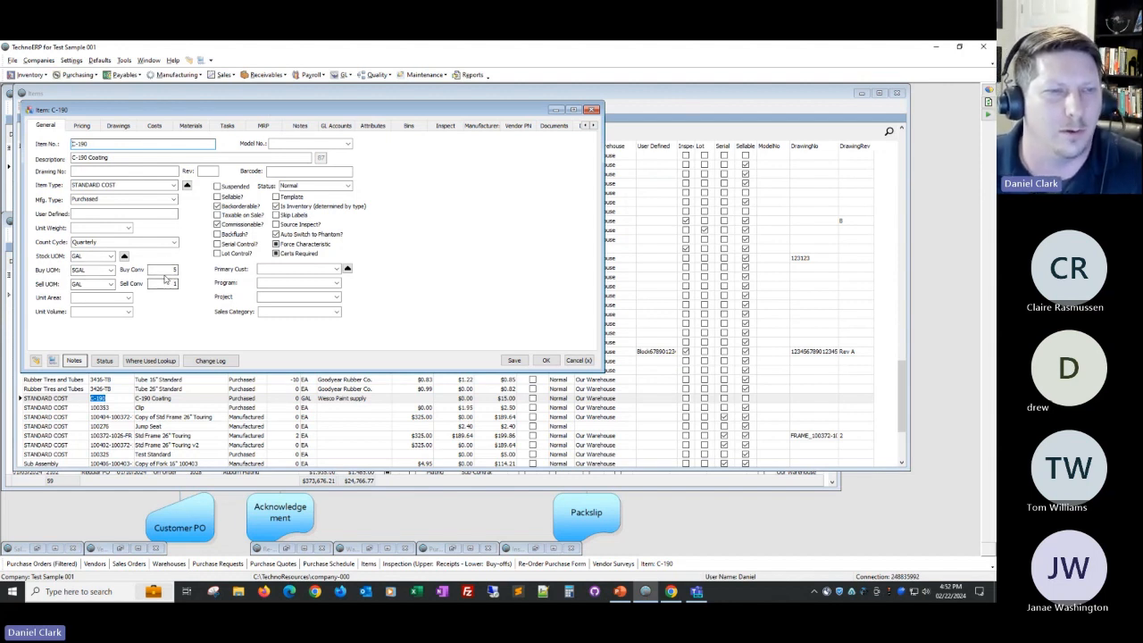
# Examine the description, stock and buy units of measure, and buy conversion of item C-190, and close the record.
pyautogui.doubleClick(98, 157)
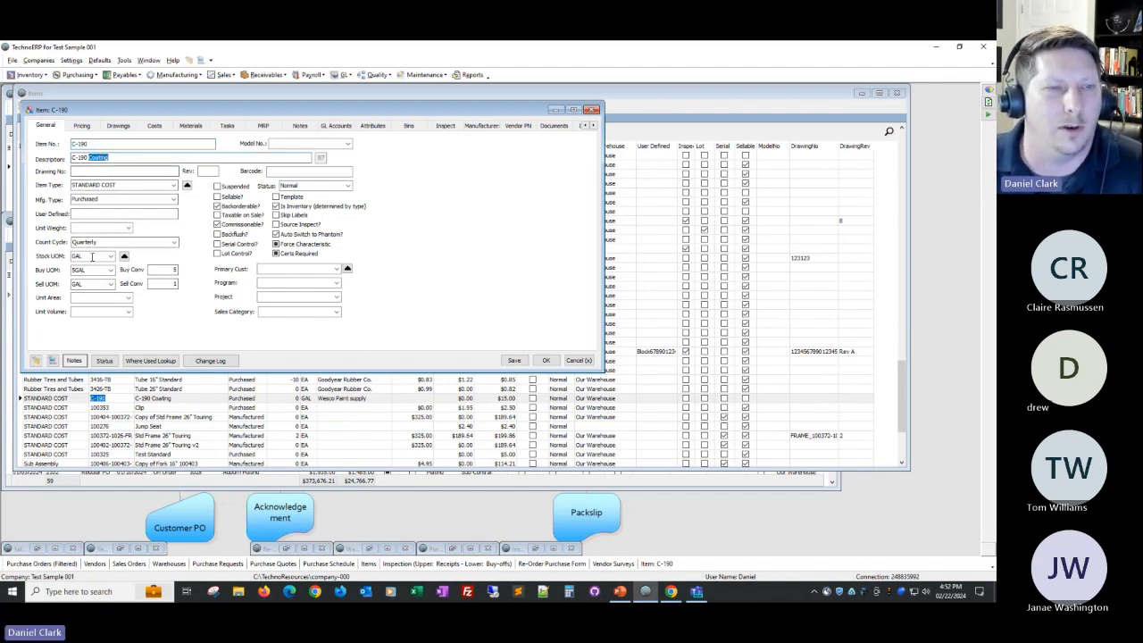
pyautogui.moveTo(89, 256); pyautogui.dragTo(71, 255)
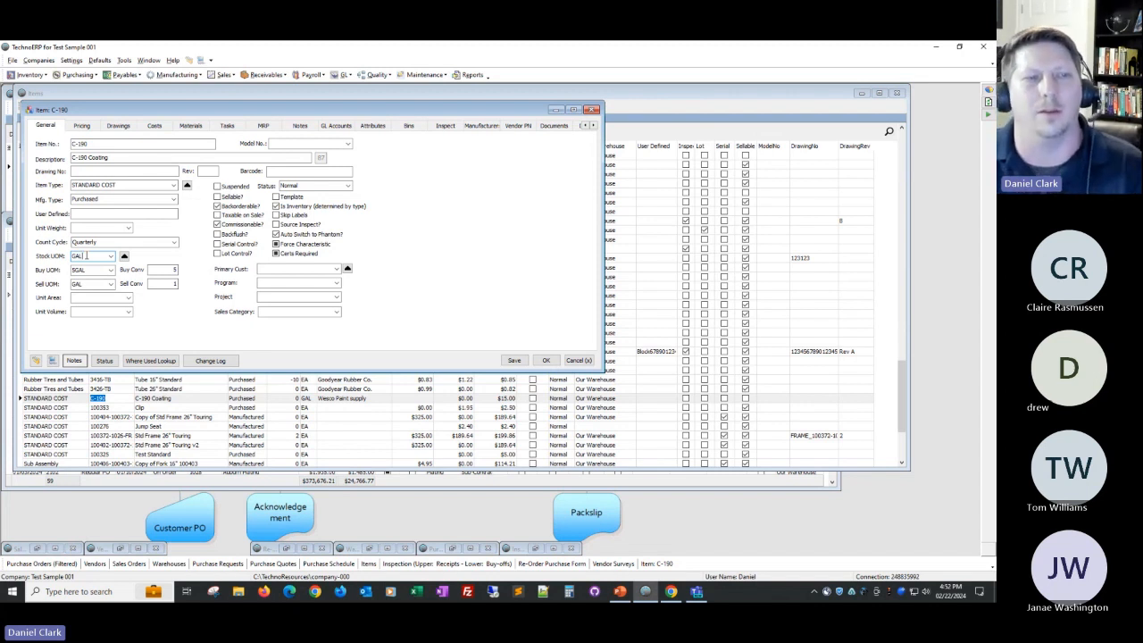
pyautogui.moveTo(87, 271); pyautogui.dragTo(68, 270)
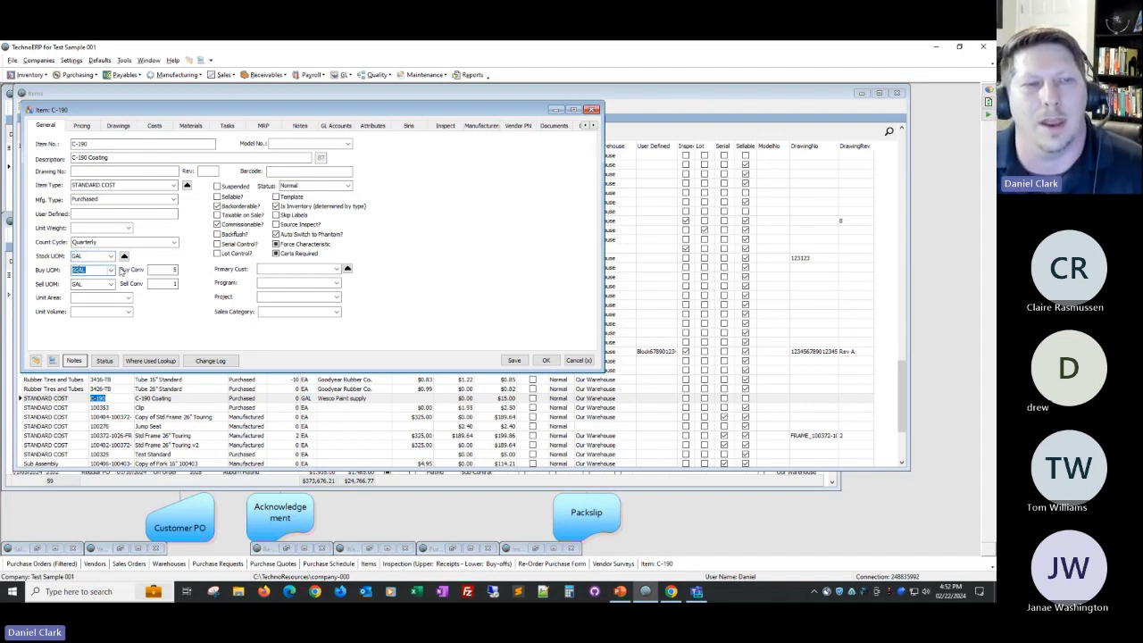
pyautogui.click(172, 269)
pyautogui.write('5')
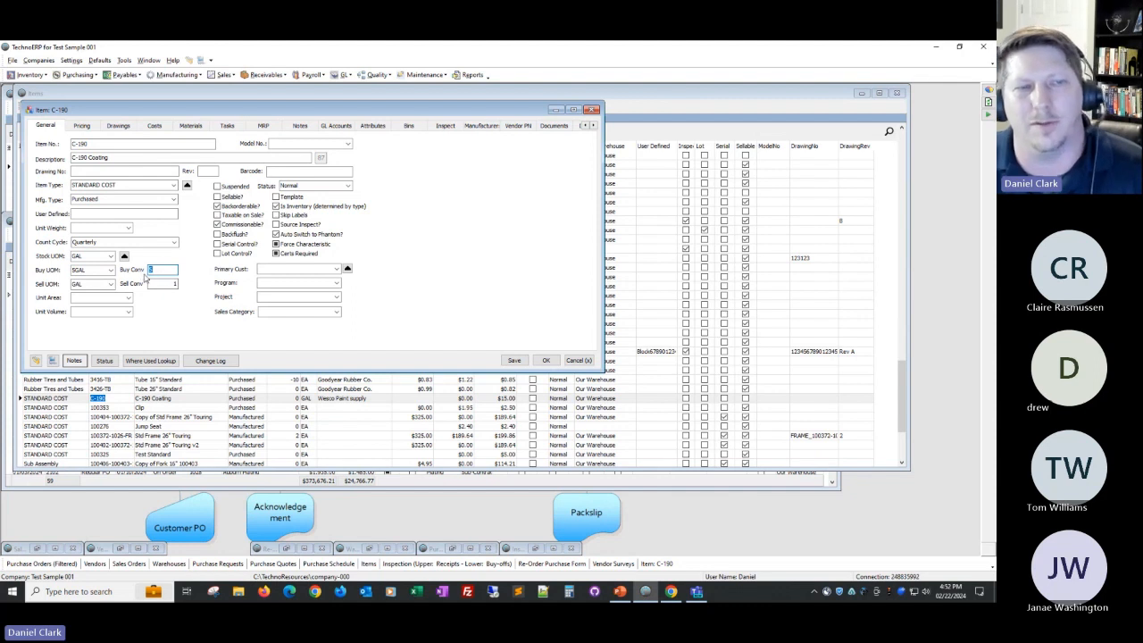
pyautogui.click(90, 257)
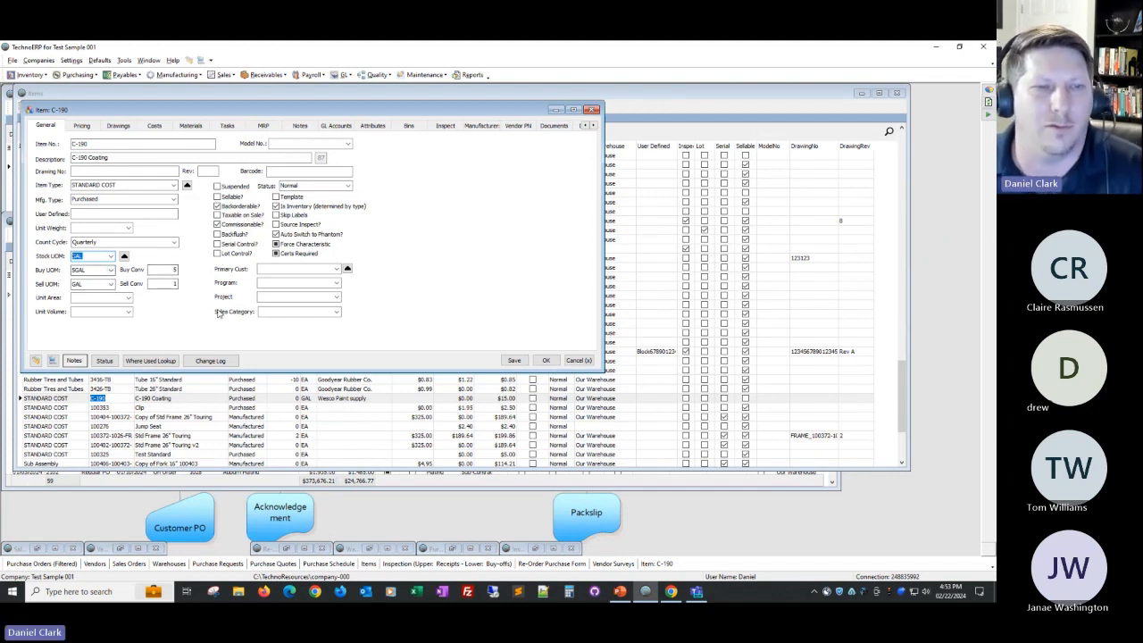
pyautogui.click(547, 361)
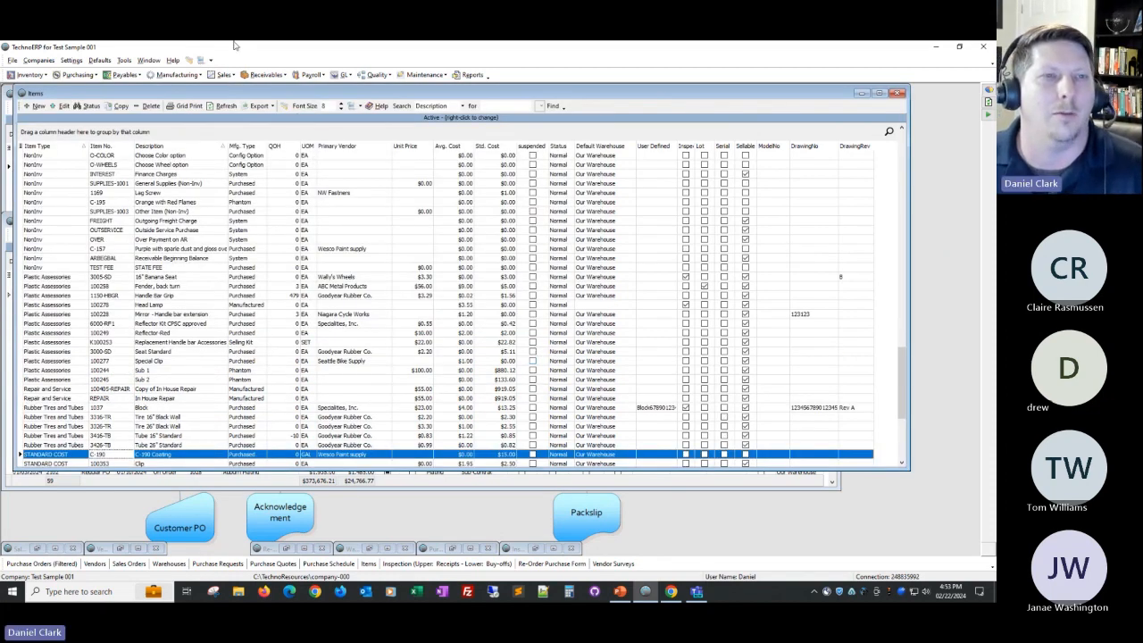
# Search the company default options for "buy" and widen the name column to read the Use Buy Qty in PO Re-Order screen option.
pyautogui.click(100, 61)
pyautogui.click(106, 72)
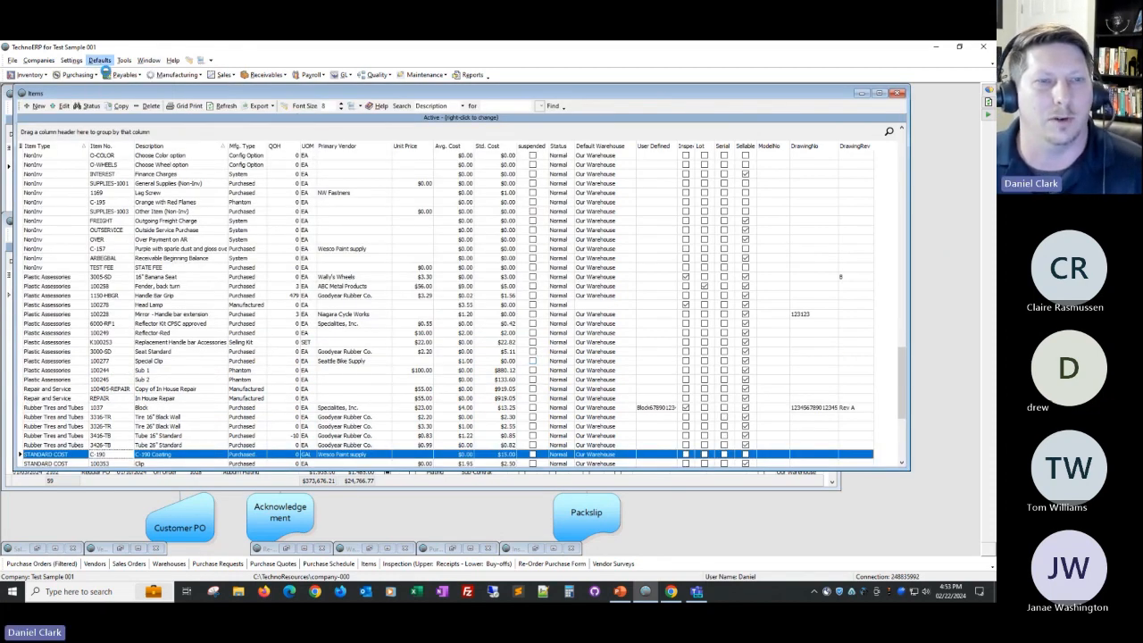
pyautogui.click(220, 230)
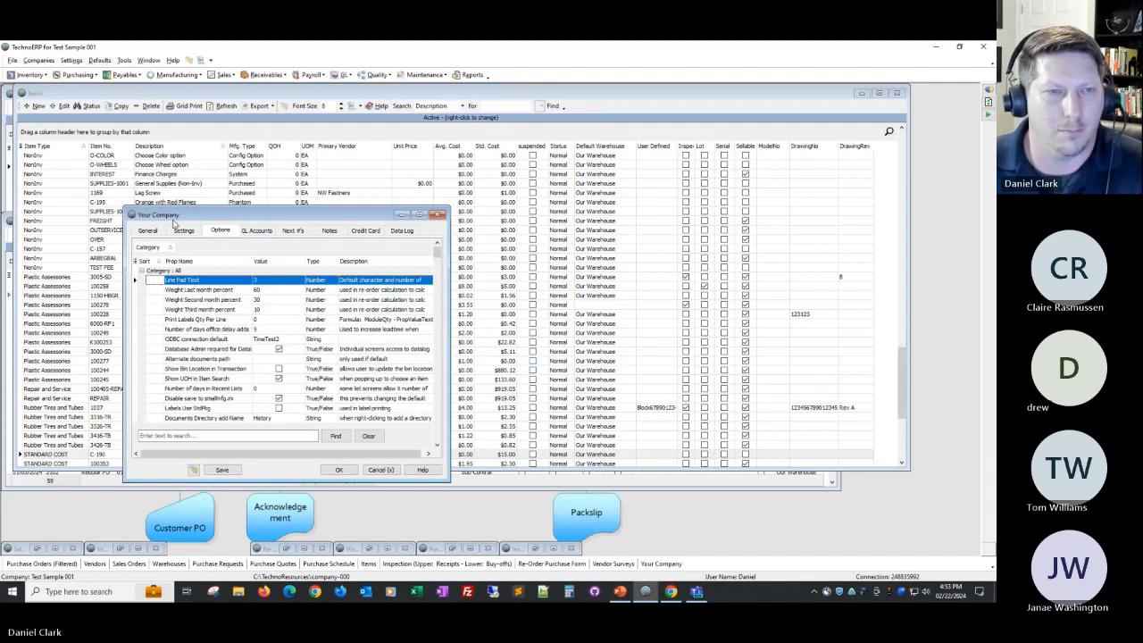
pyautogui.moveTo(119, 201); pyautogui.dragTo(19, 81)
pyautogui.click(111, 447)
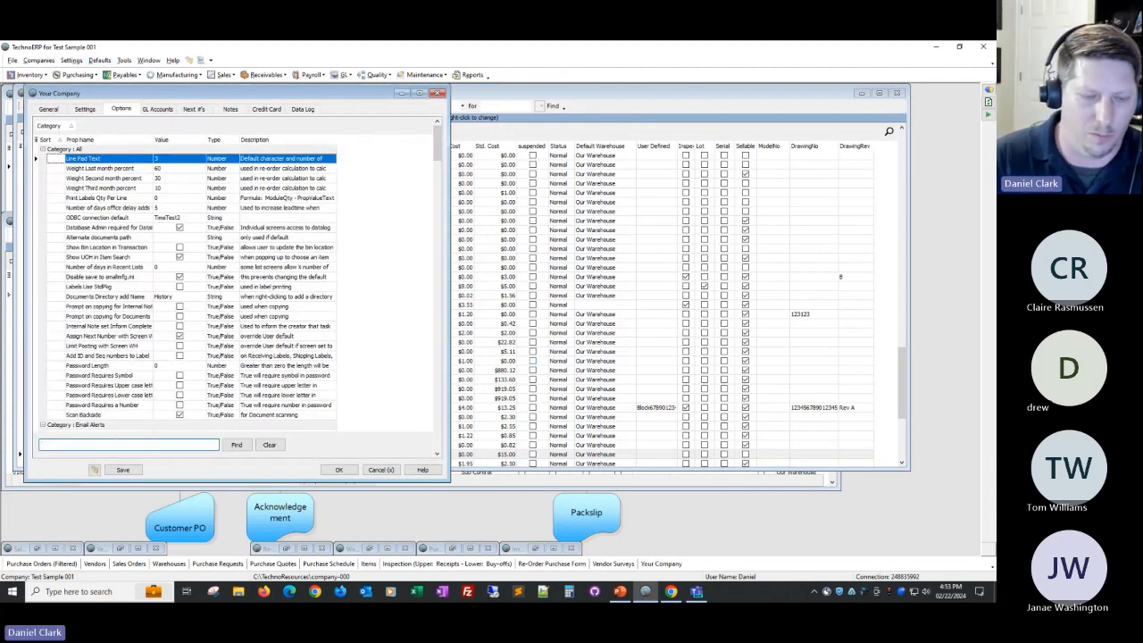
pyautogui.write('buy')
pyautogui.press('Return')
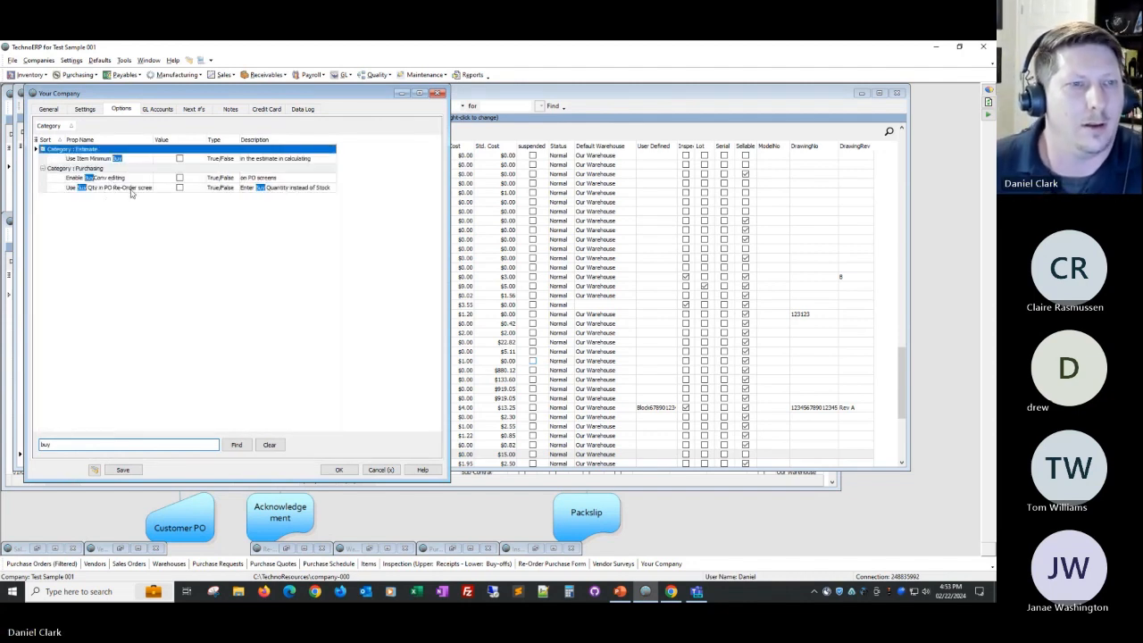
pyautogui.click(132, 189)
pyautogui.moveTo(158, 140); pyautogui.dragTo(179, 141)
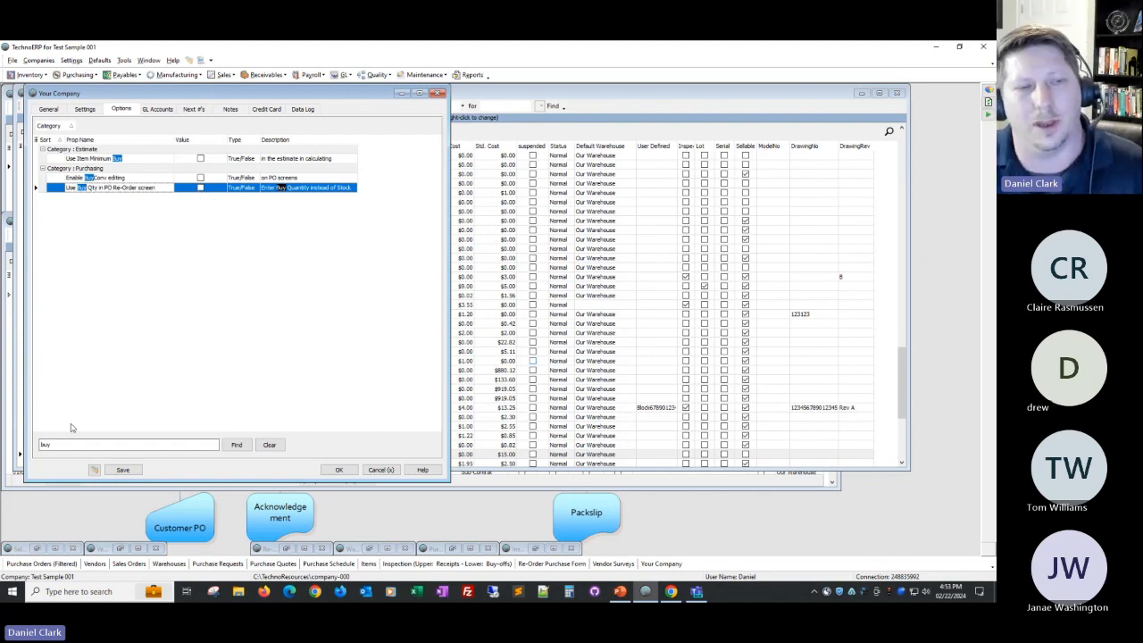
# Clear the option search and enlarge the company window and Description column to read the full Purchasing category.
pyautogui.click(269, 445)
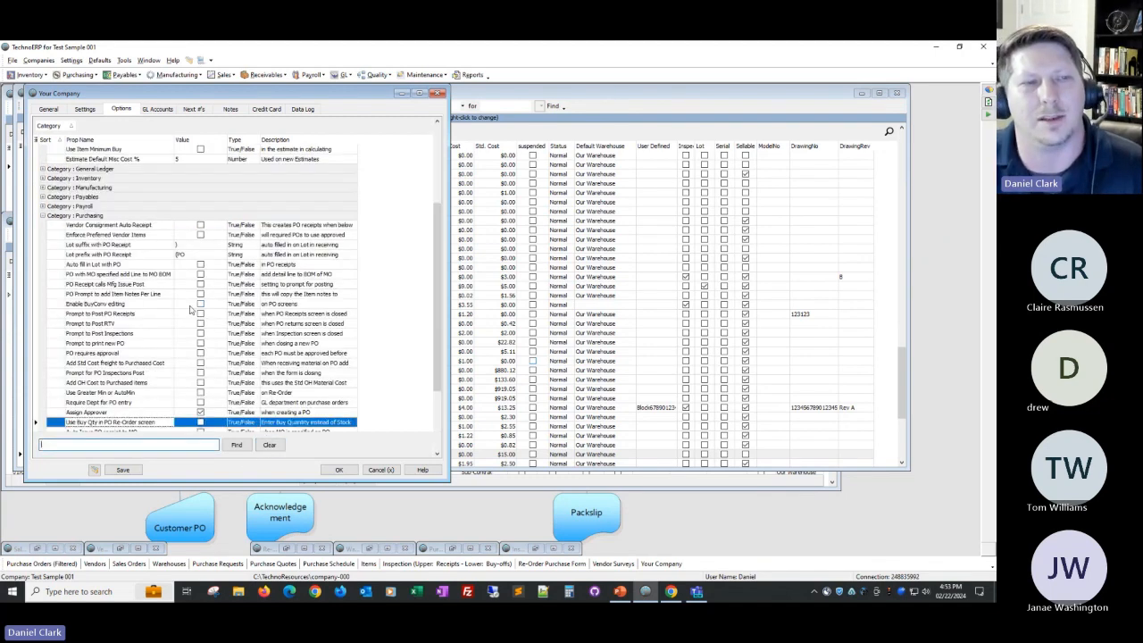
pyautogui.scroll(-2, 223, 299)
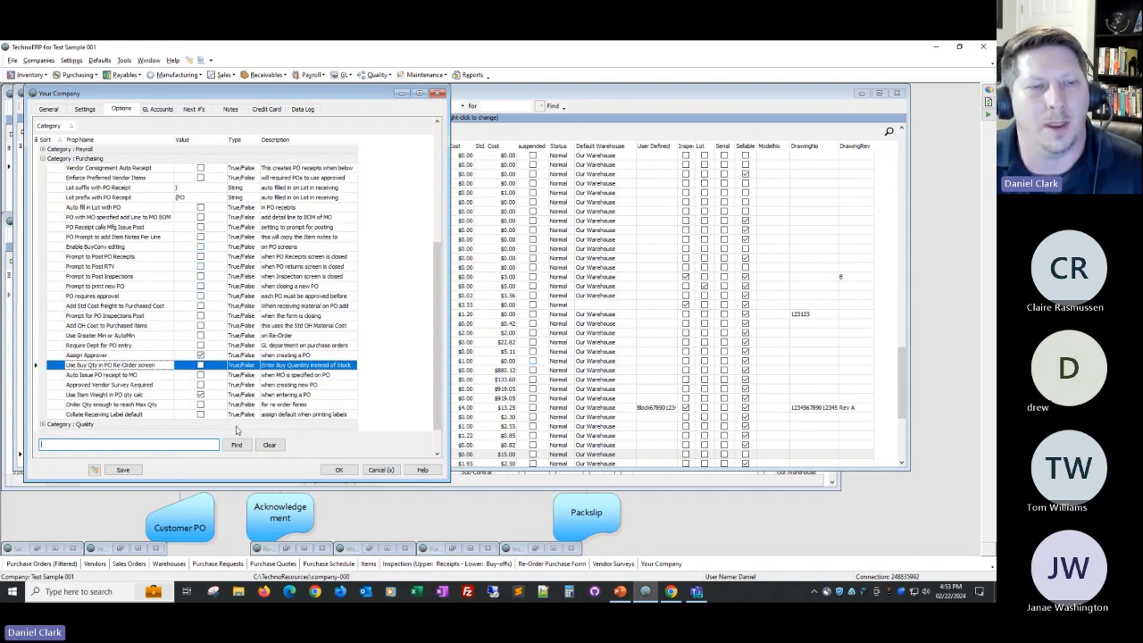
pyautogui.moveTo(281, 479); pyautogui.dragTo(283, 506)
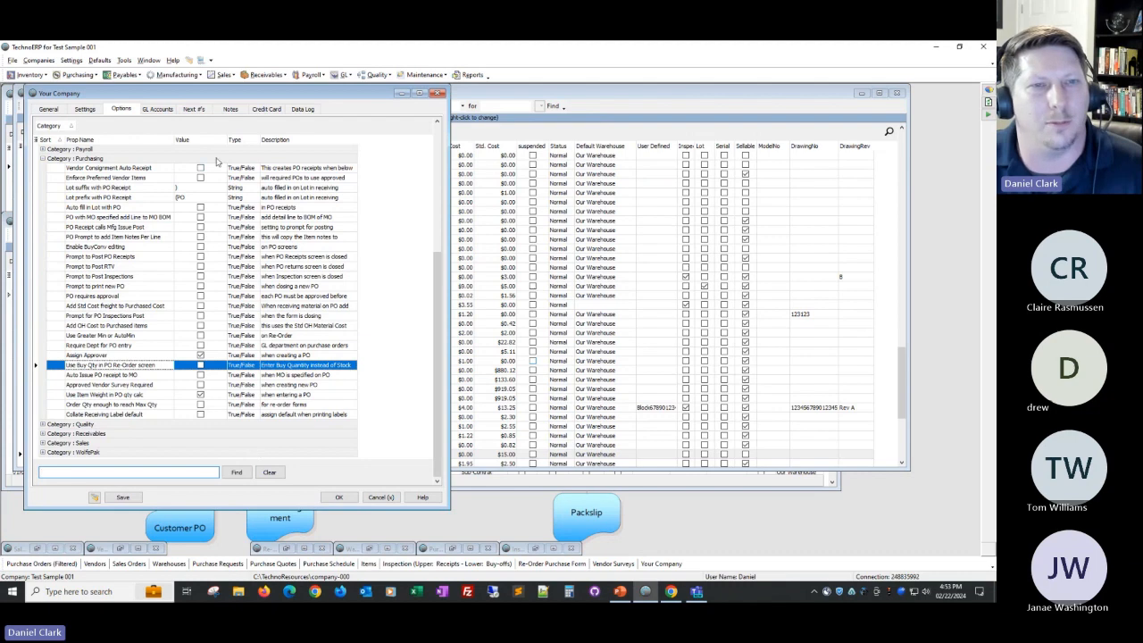
pyautogui.moveTo(357, 139); pyautogui.dragTo(458, 139)
pyautogui.moveTo(449, 230); pyautogui.dragTo(547, 231)
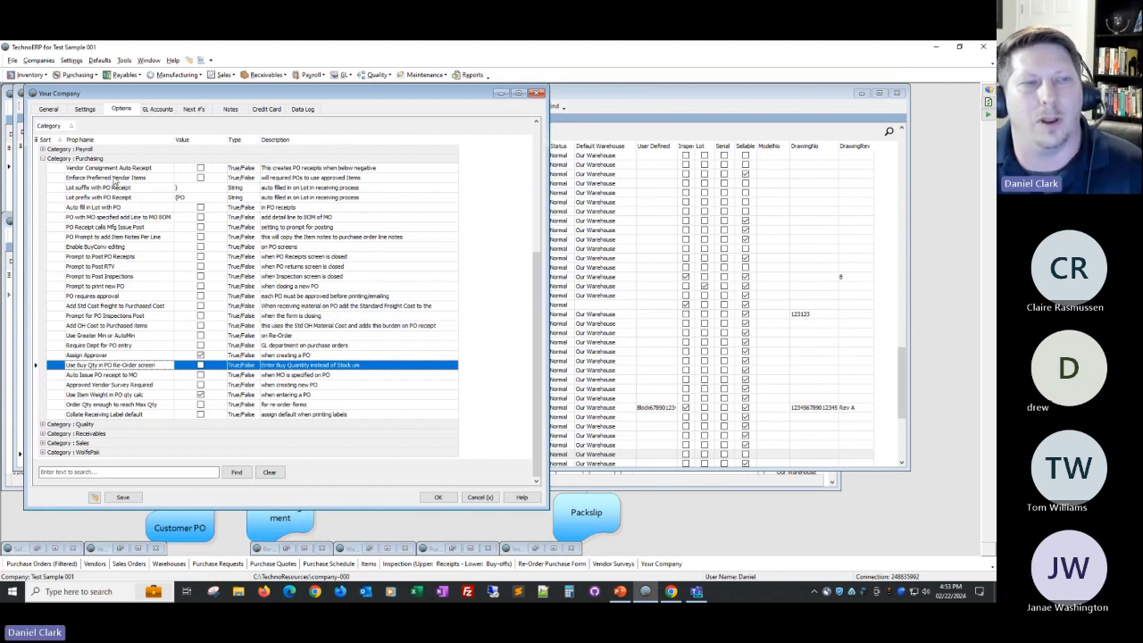
# Review the Purchasing options from Vendor Consignment Auto Receipt through PO Prompt to add Item Notes Per Line.
pyautogui.click(109, 168)
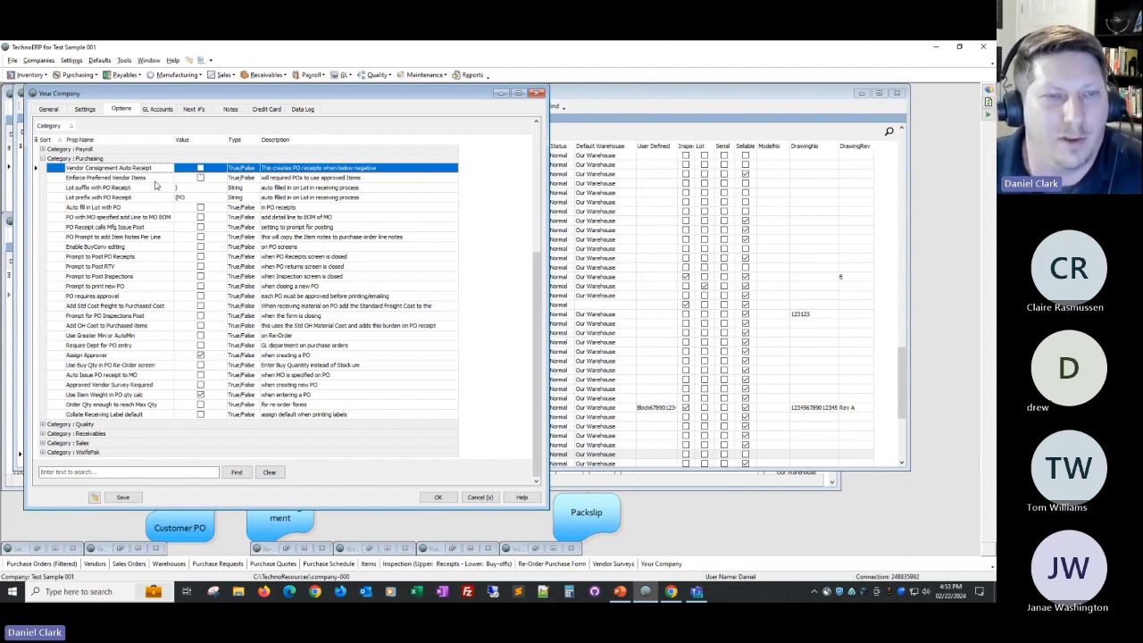
pyautogui.click(156, 179)
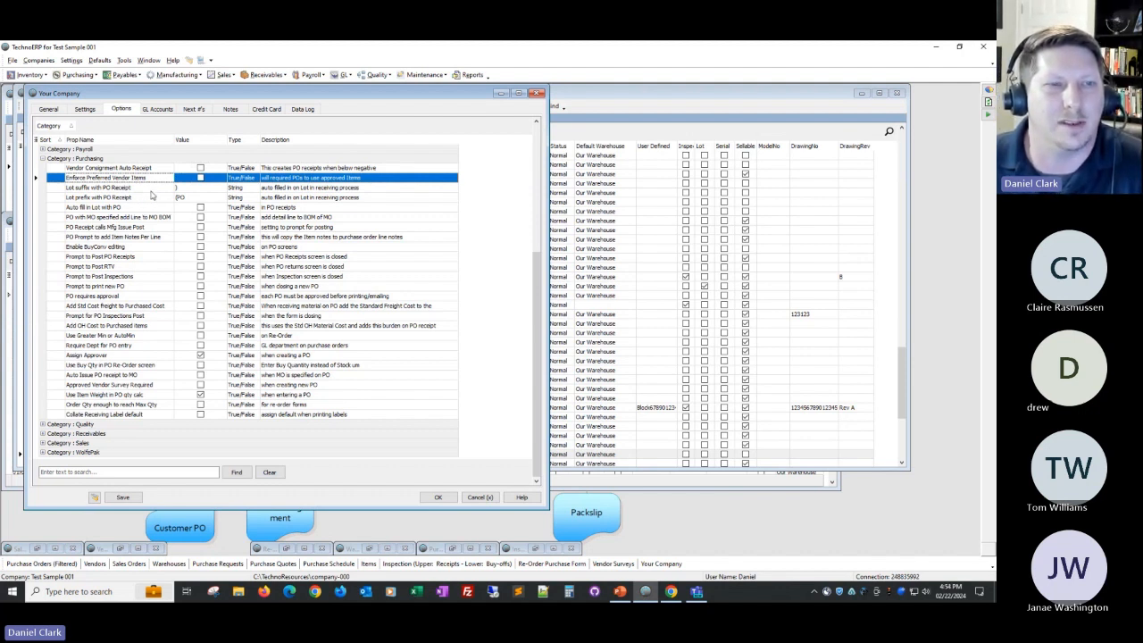
pyautogui.click(150, 200)
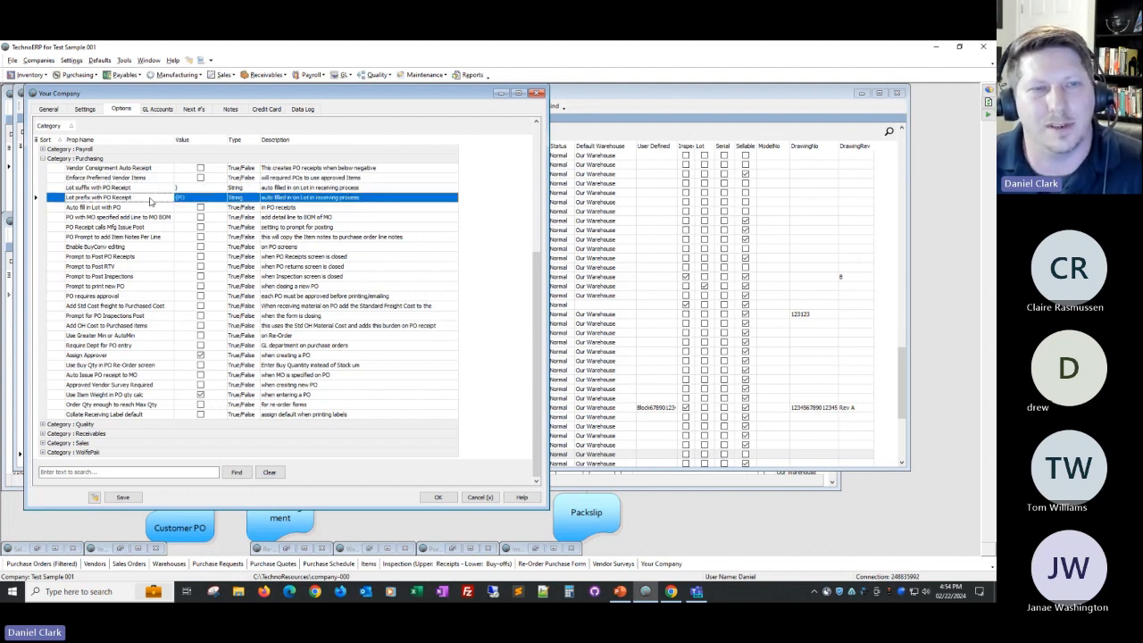
pyautogui.click(133, 208)
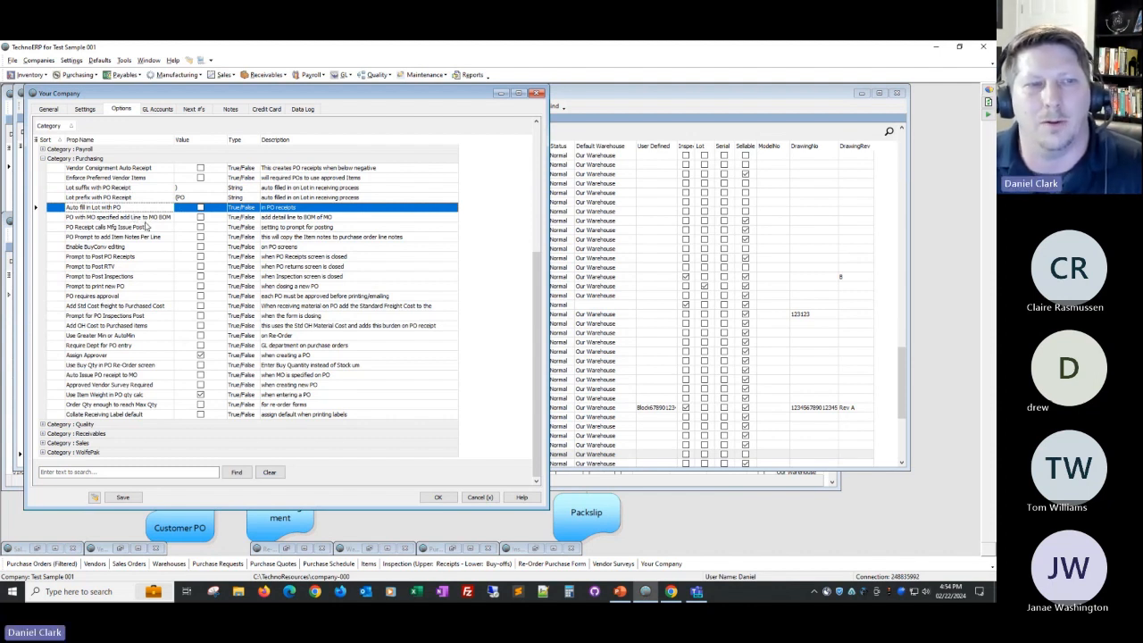
pyautogui.click(150, 217)
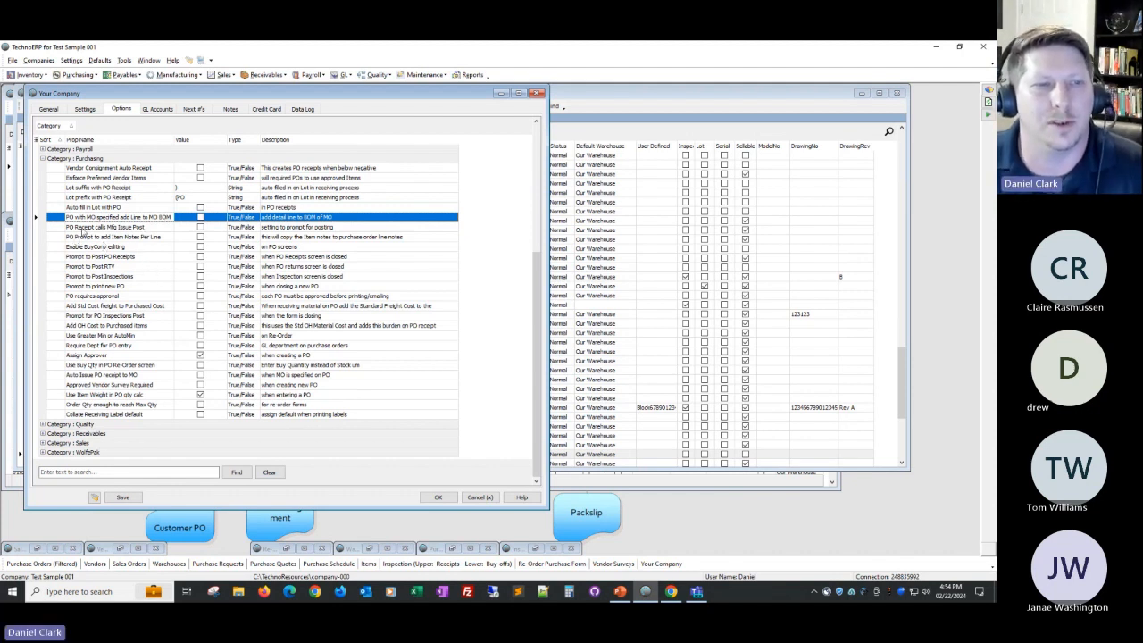
pyautogui.click(88, 228)
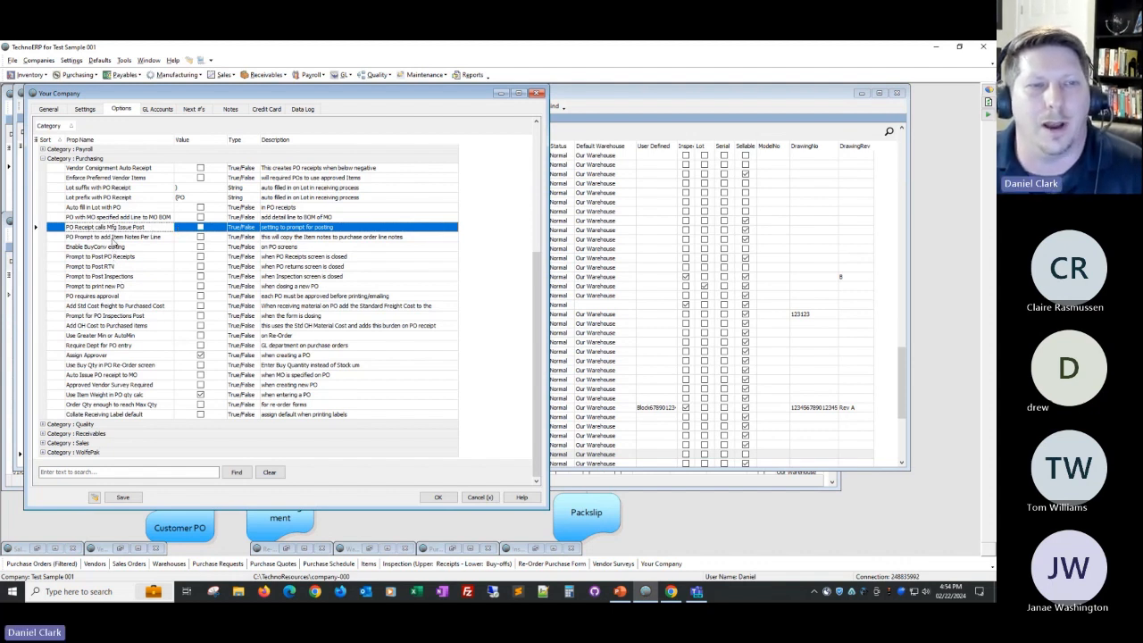
pyautogui.click(114, 238)
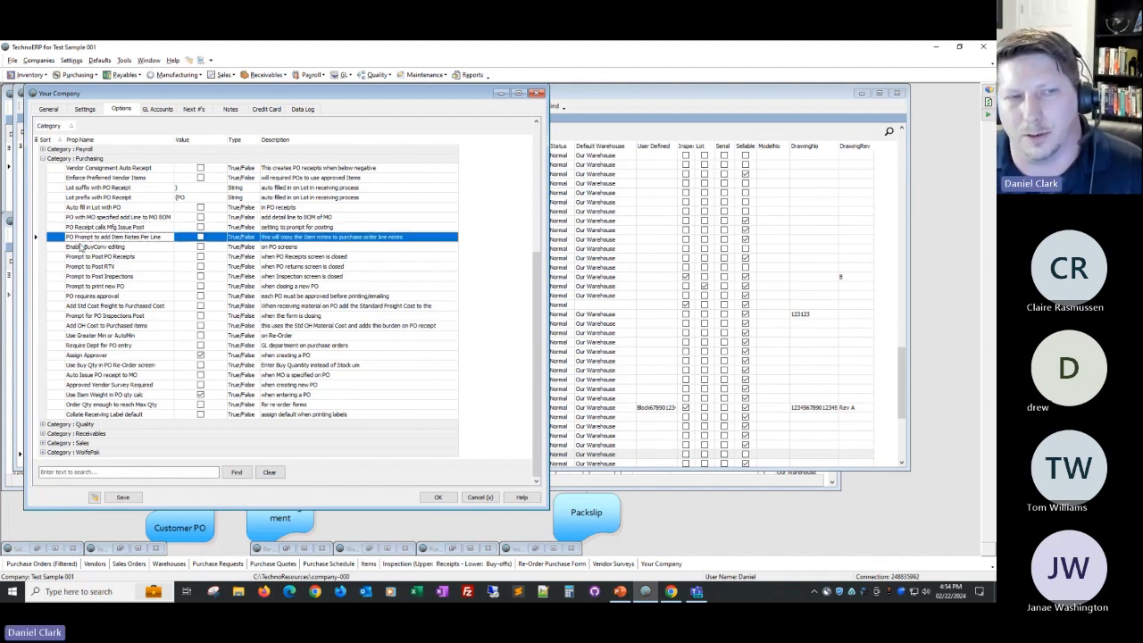
# Check the notes of item C-190 in the Items list, close its record, and return to the company options.
pyautogui.click(368, 565)
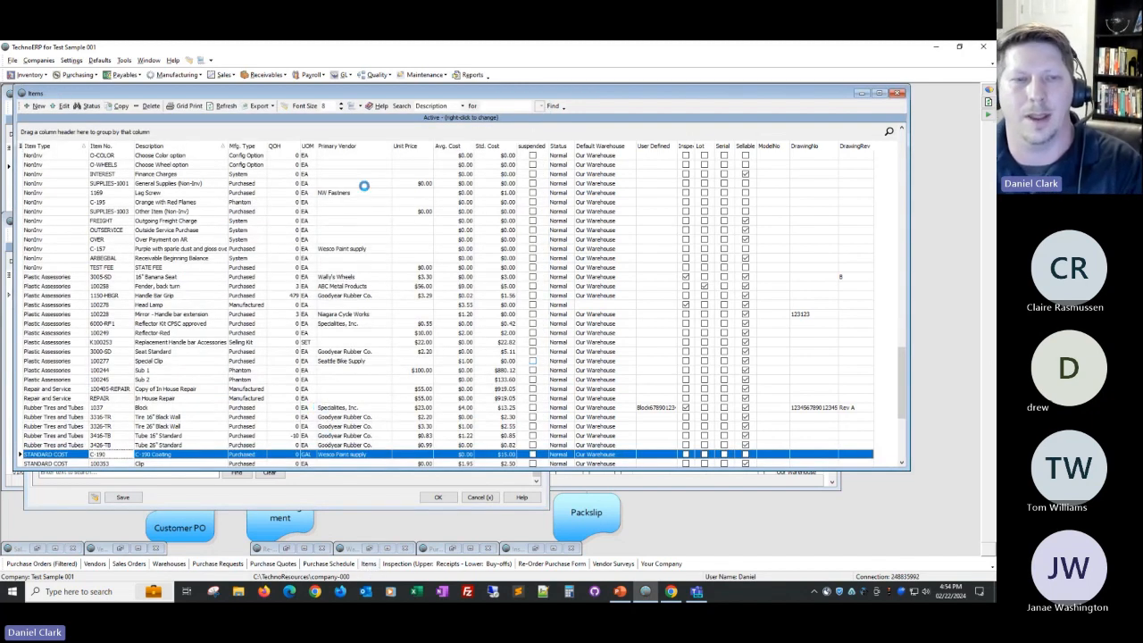
pyautogui.click(325, 161)
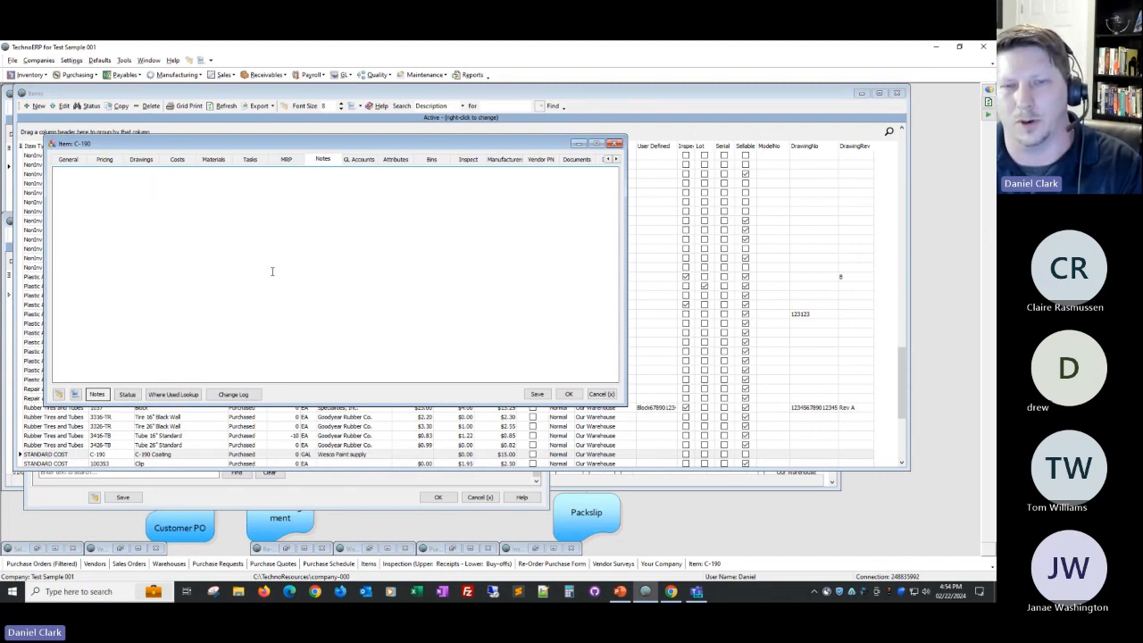
pyautogui.click(600, 394)
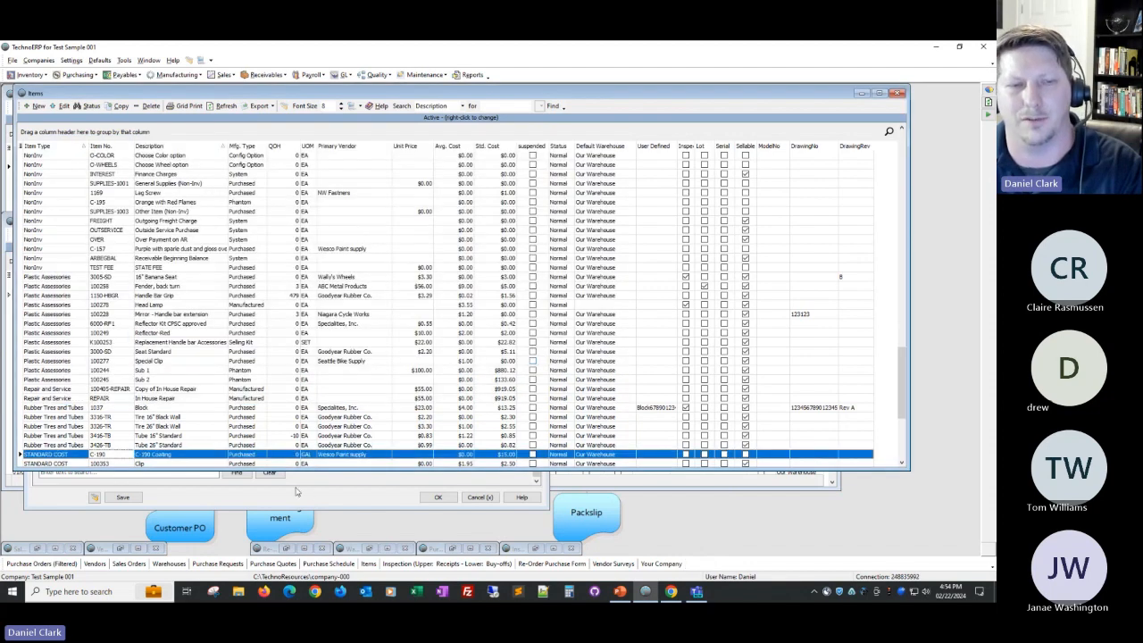
pyautogui.click(307, 493)
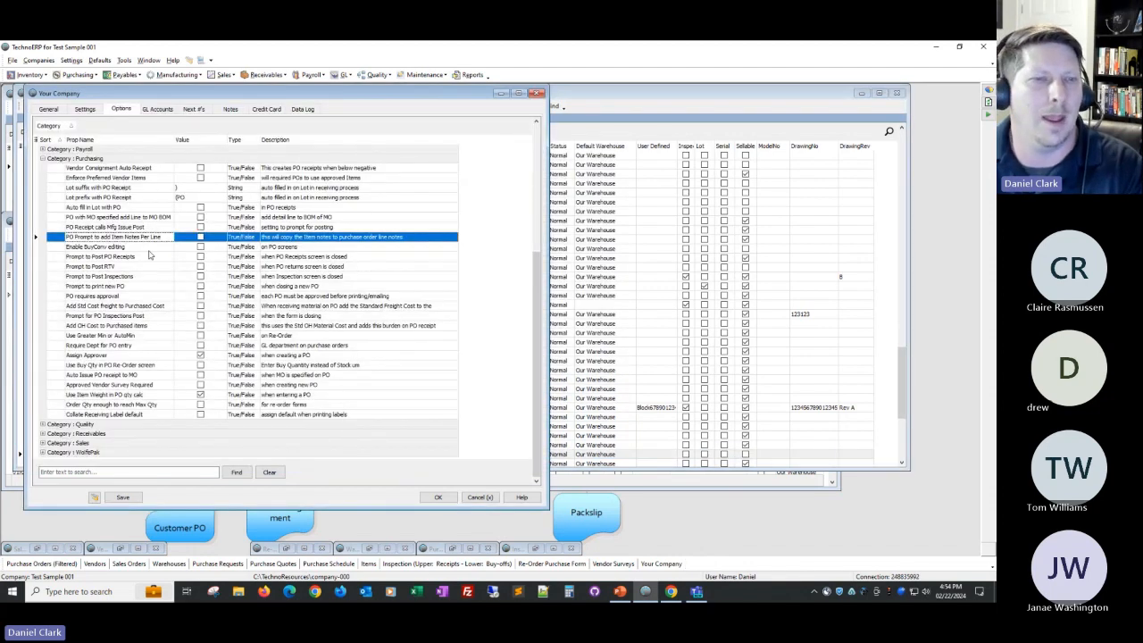
# Review the remaining Purchasing options from Enable BuyConv editing through Approved Vendor Survey Required, and close the company record without saving.
pyautogui.click(143, 249)
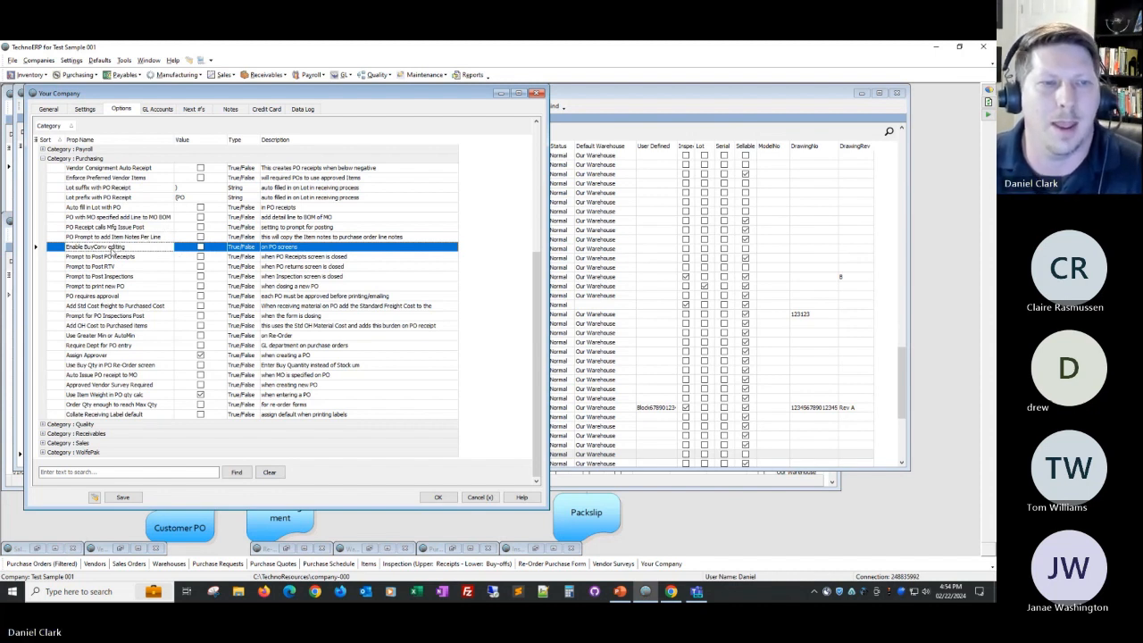
pyautogui.click(153, 258)
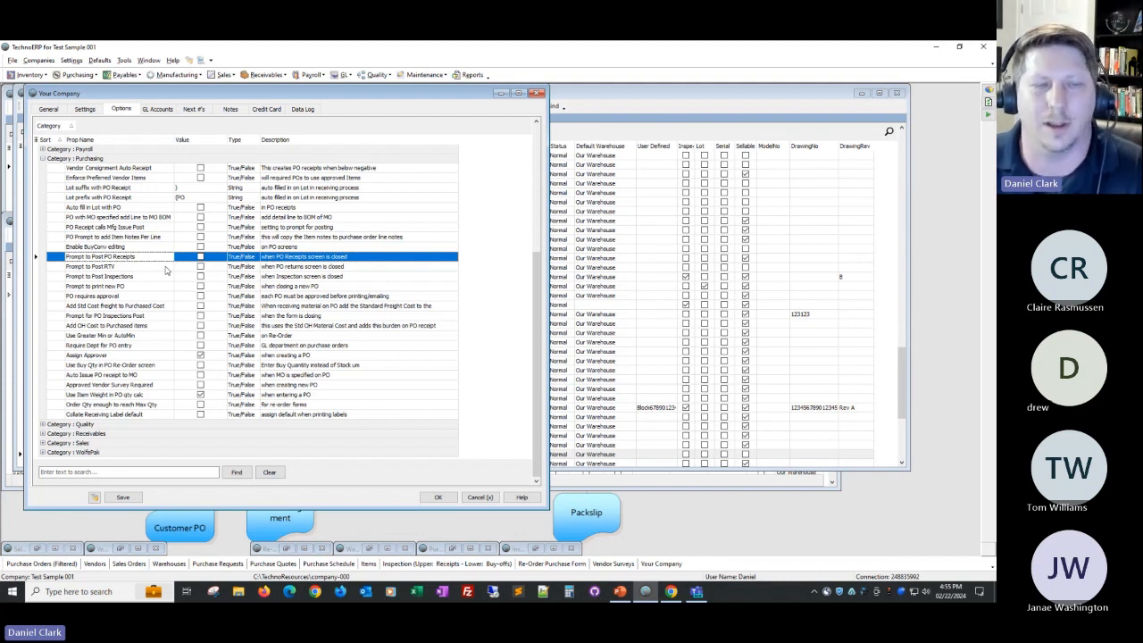
pyautogui.click(166, 296)
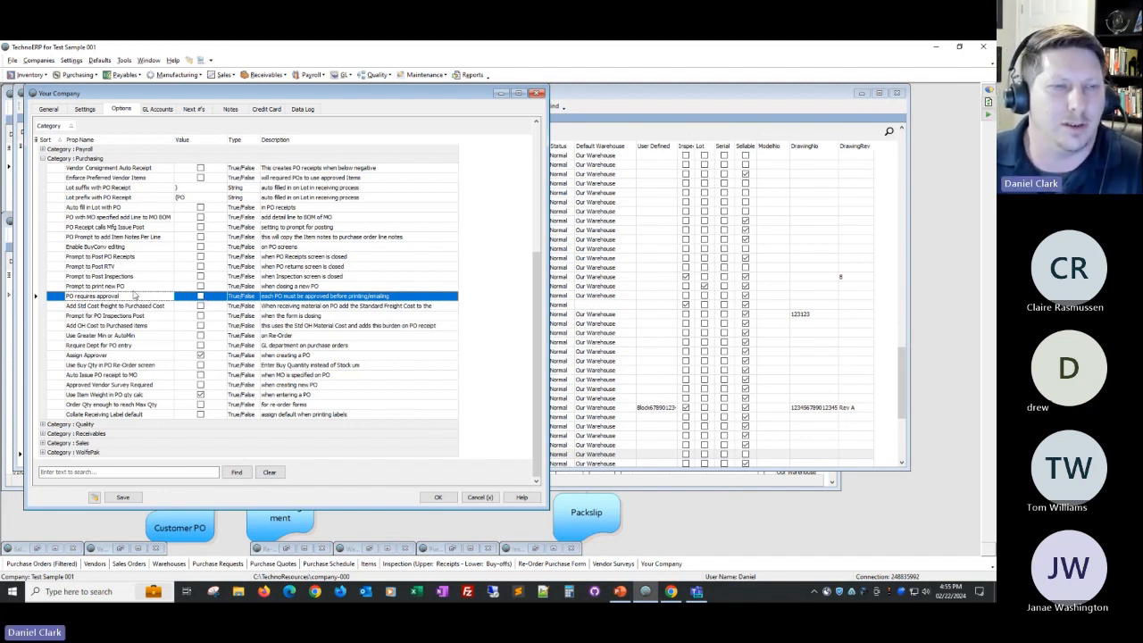
pyautogui.click(139, 347)
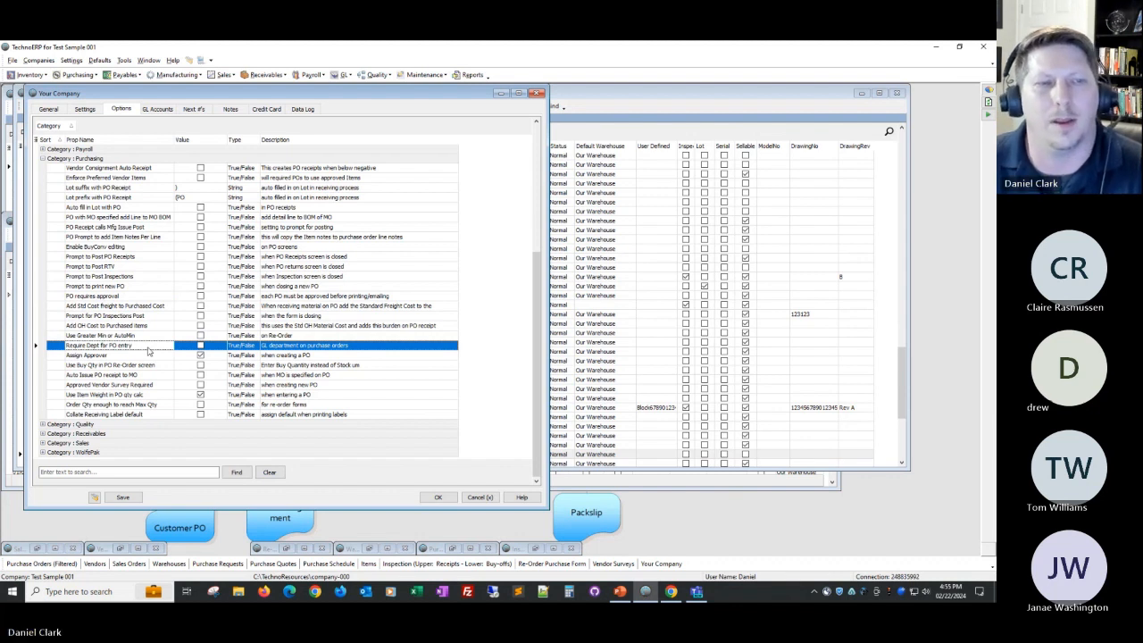
pyautogui.click(154, 328)
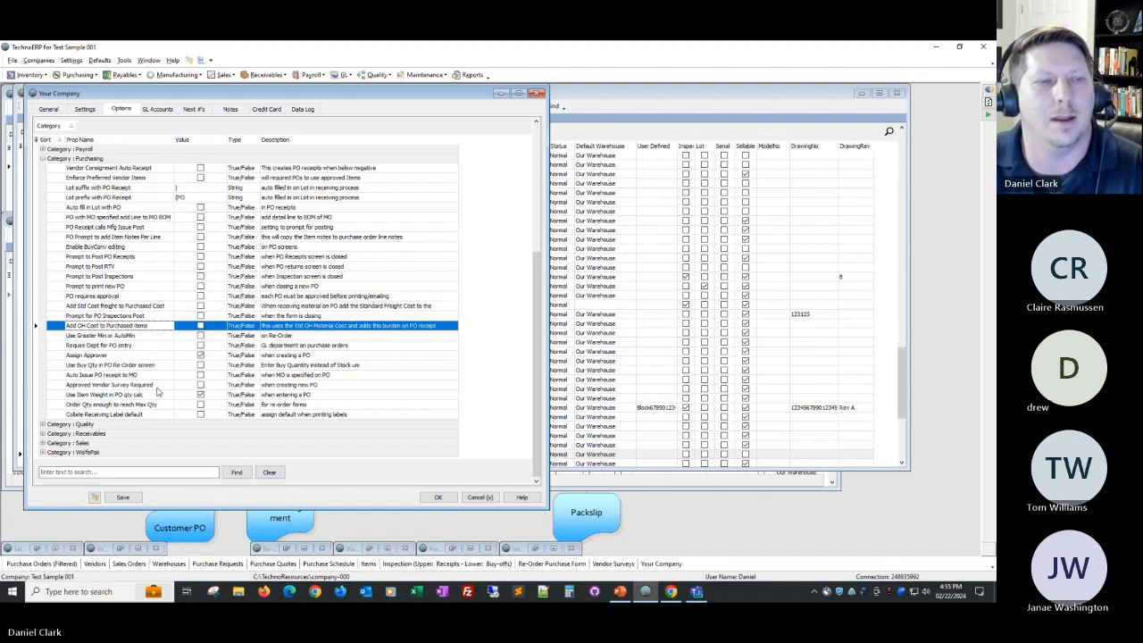
pyautogui.click(153, 386)
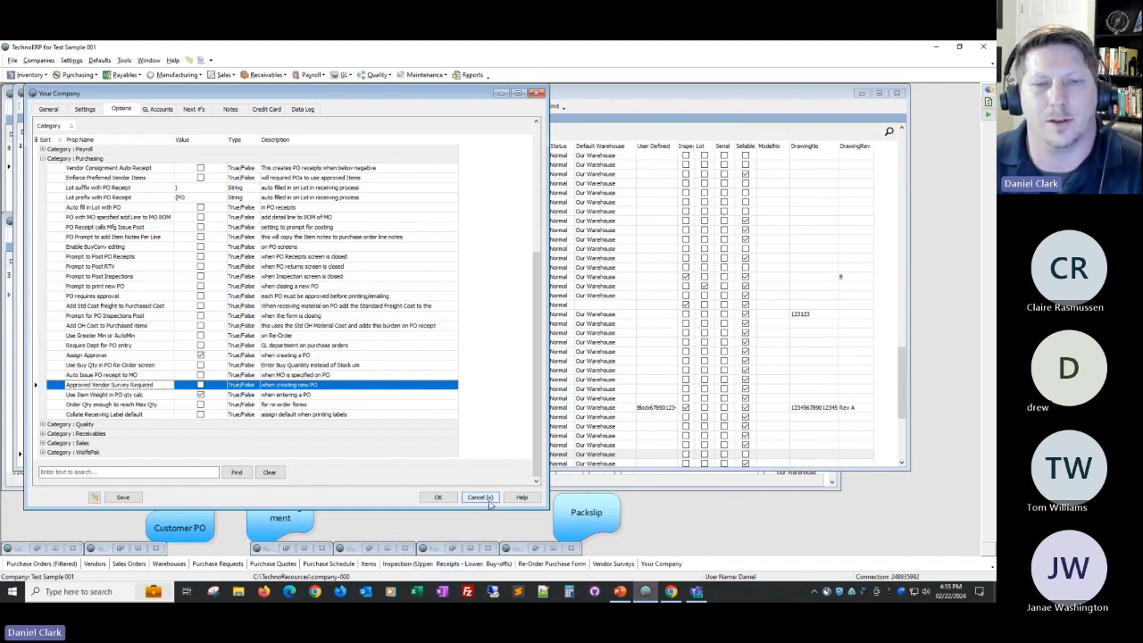
pyautogui.click(479, 497)
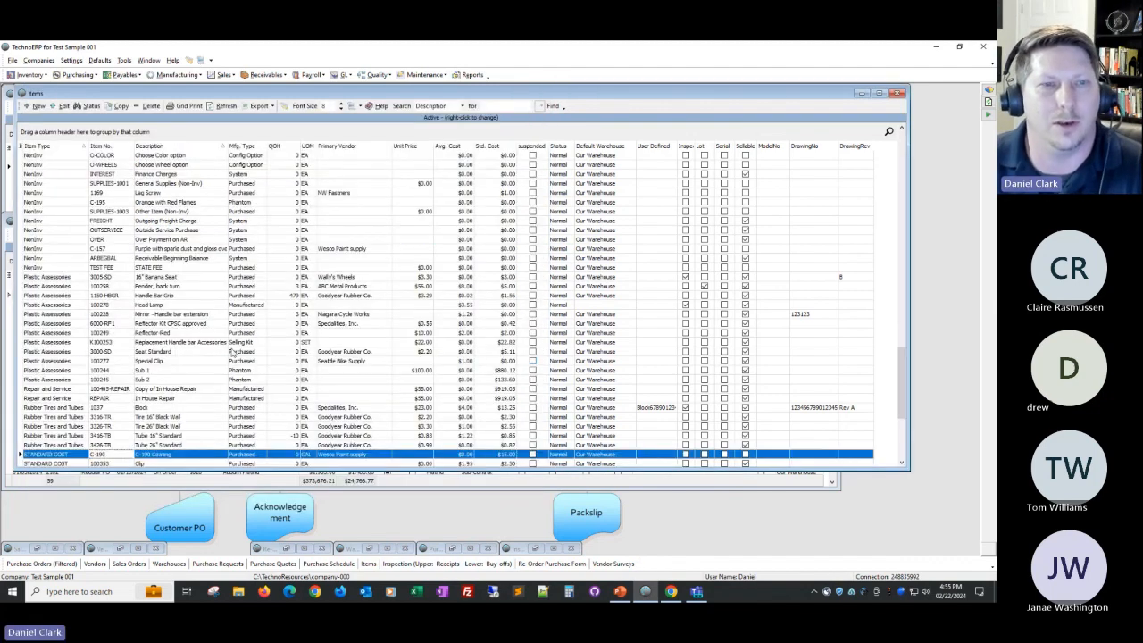
# Minimize the Items list and chart the Top 10 Purchased Types w/Value by Date Span from 01/01/2019 to 02/22/2024.
pyautogui.click(863, 93)
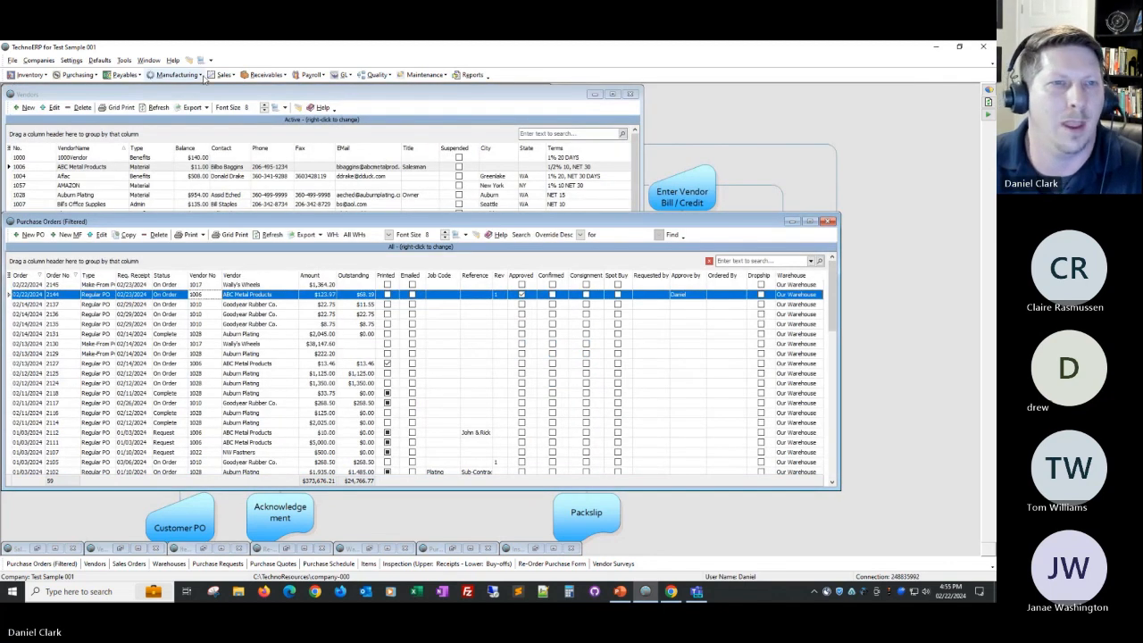
pyautogui.click(66, 75)
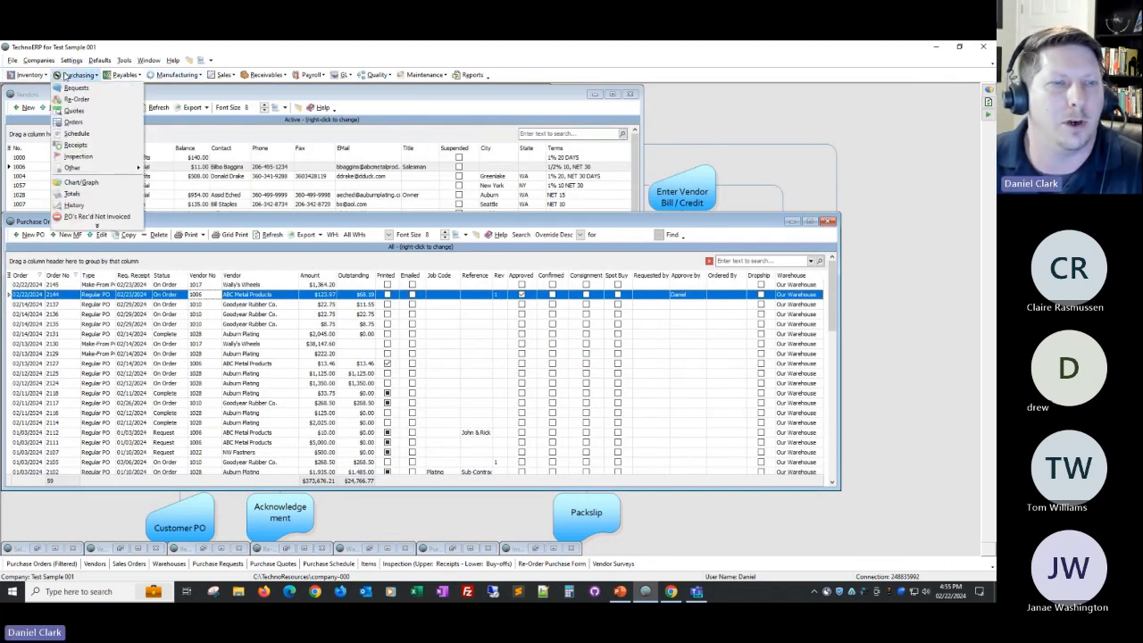
pyautogui.click(105, 184)
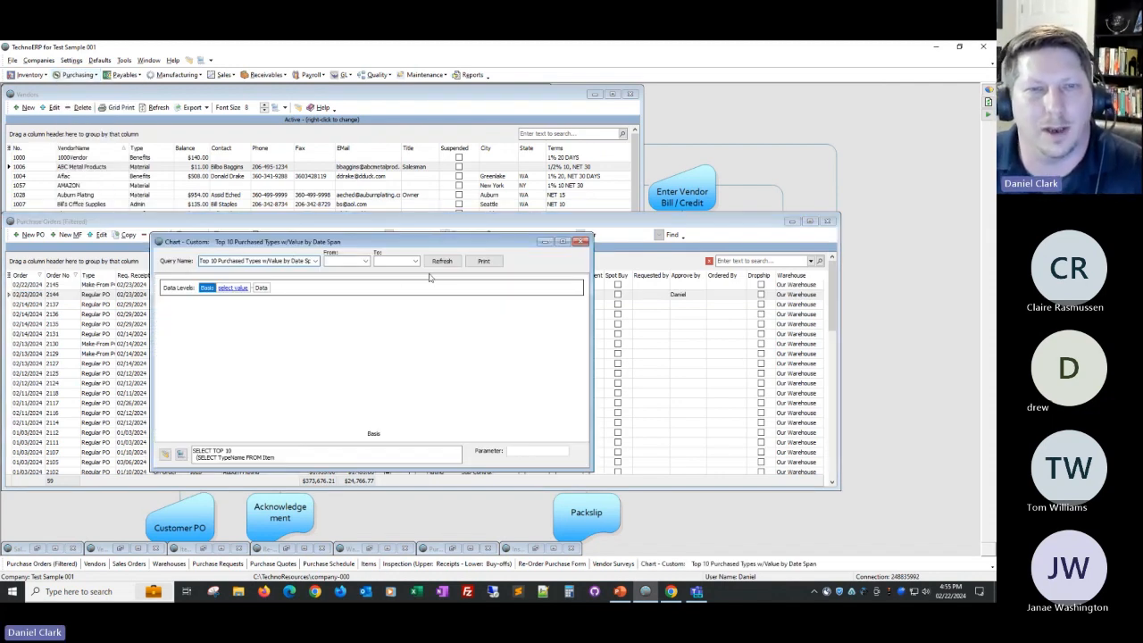
pyautogui.click(335, 261)
pyautogui.write('01/01/2019')
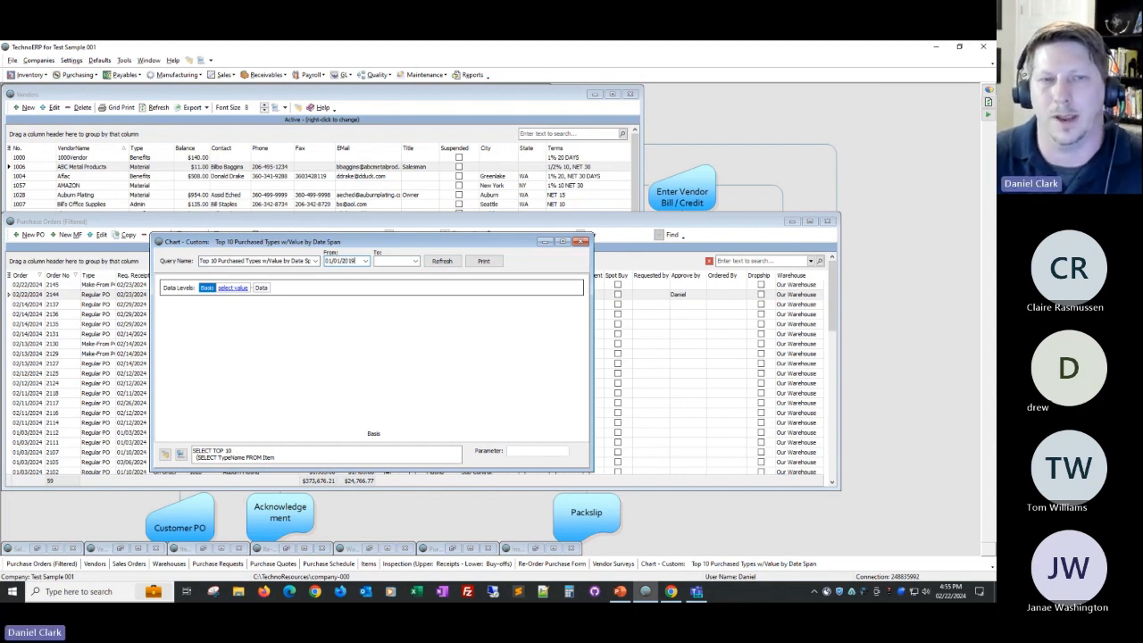
pyautogui.press('Tab')
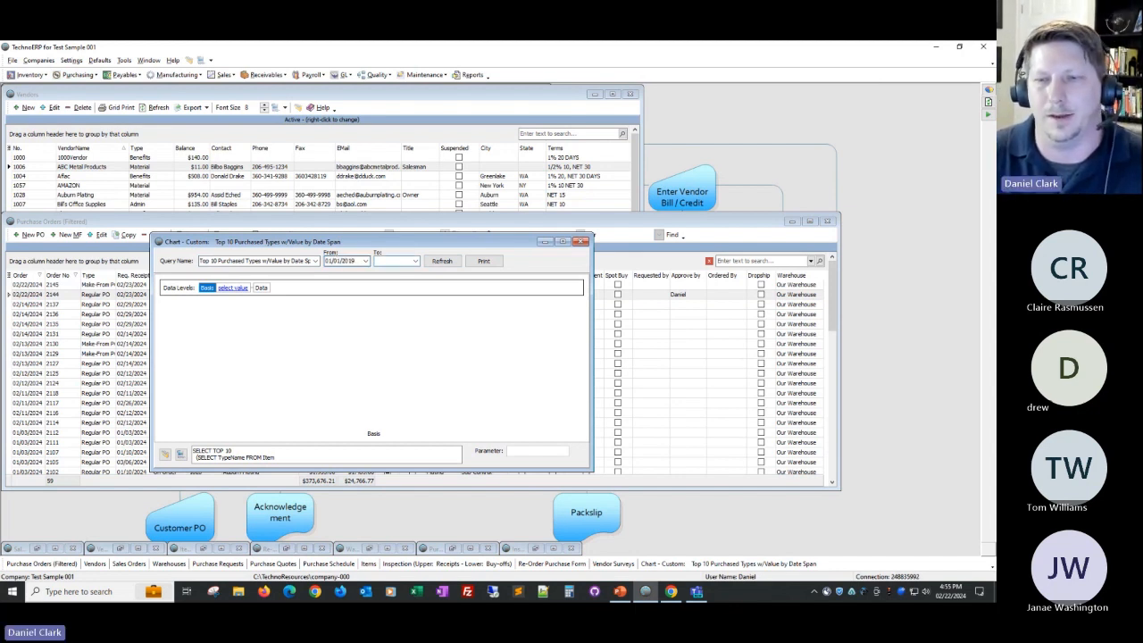
pyautogui.write('02/22/2024')
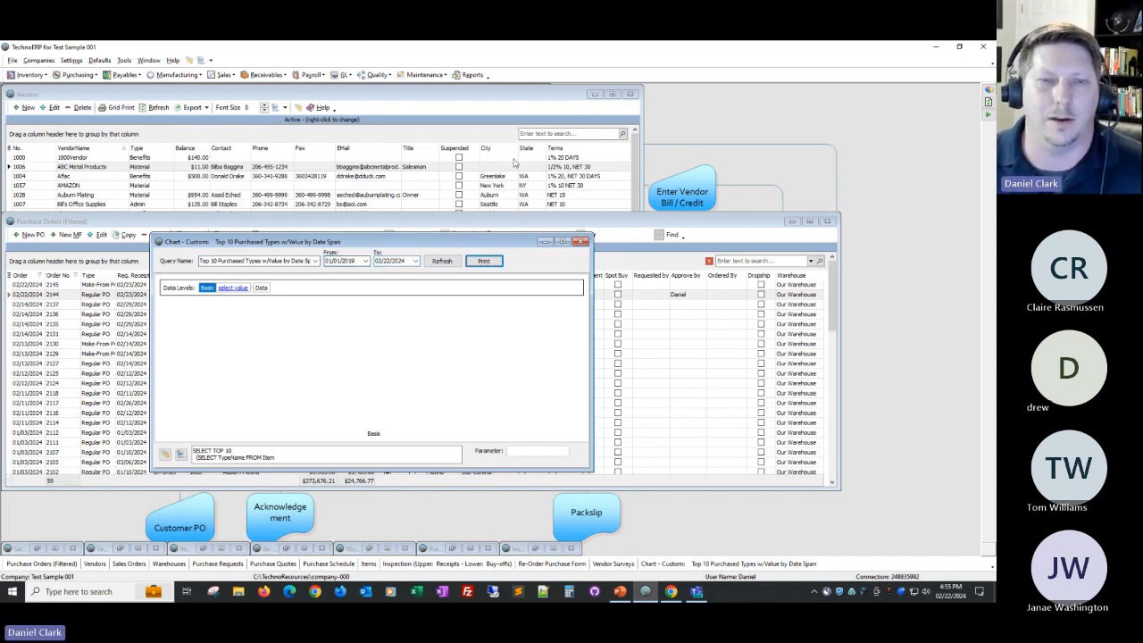
pyautogui.click(449, 263)
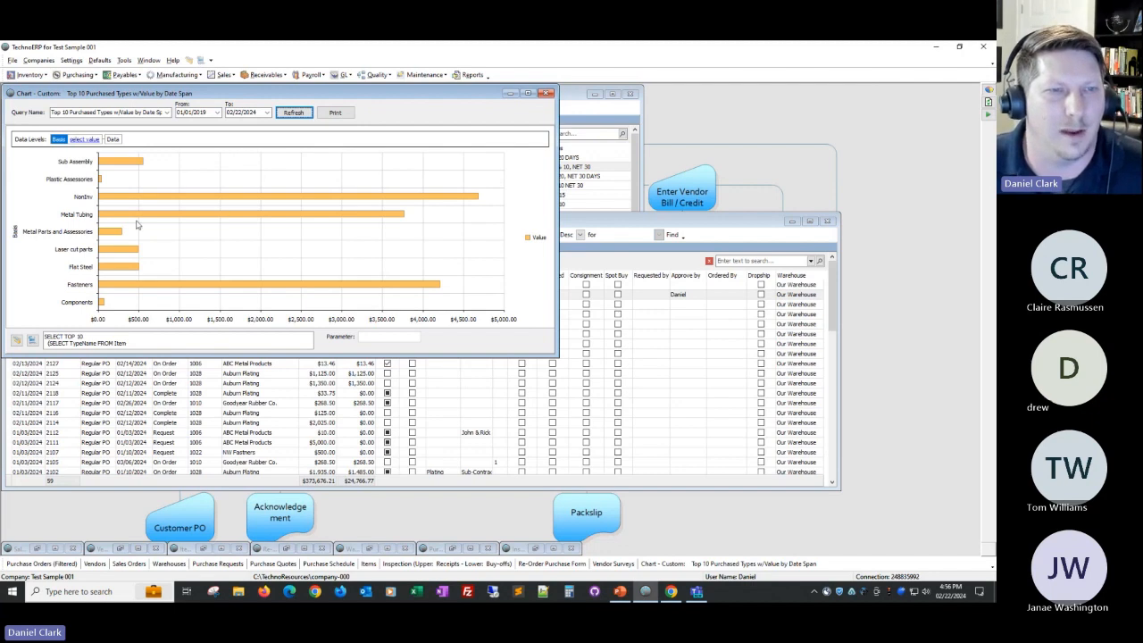
# Switch the chart query to Top 10 Purchased Items w/Value by Date Span and generate it for the same dates.
pyautogui.click(167, 113)
pyautogui.click(157, 133)
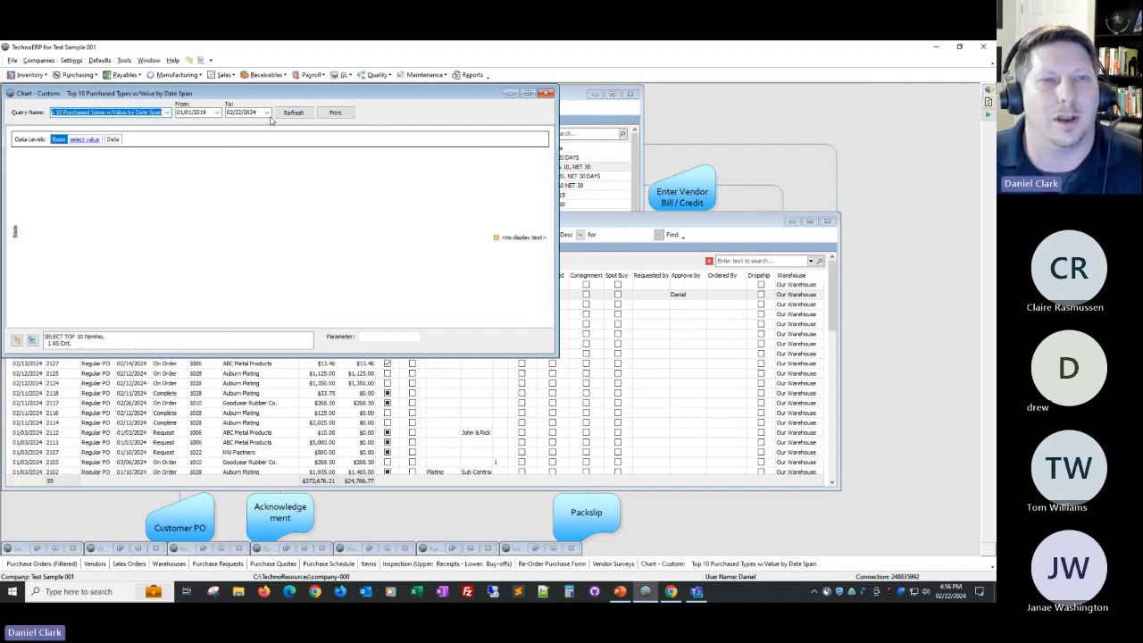
pyautogui.click(293, 113)
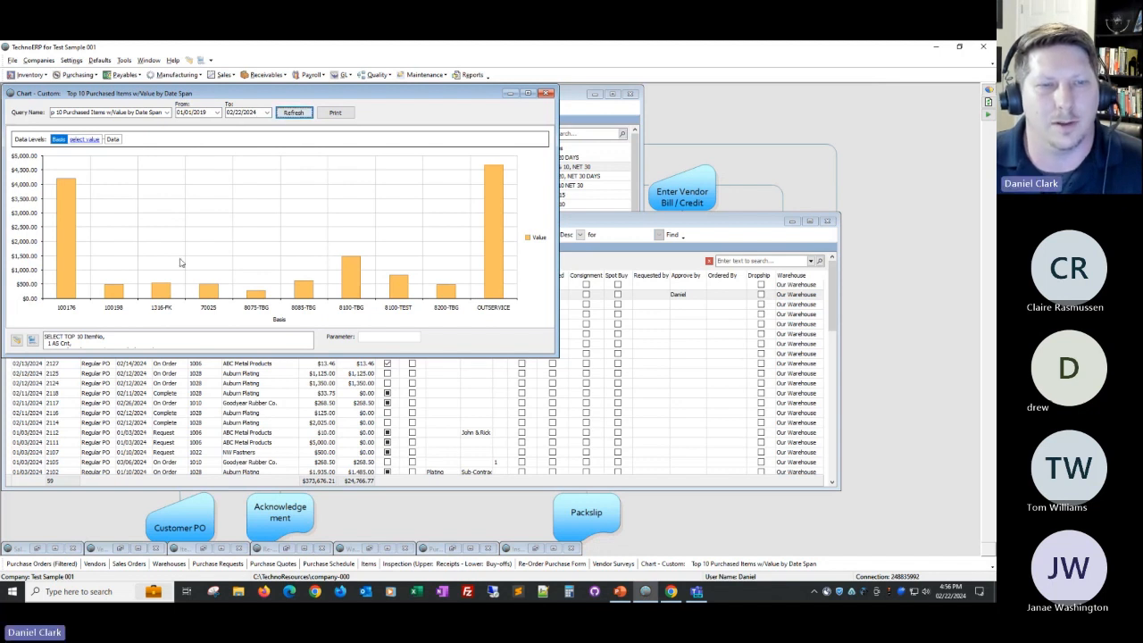
# Chart the Top 10 Vendors w/Order Amount by Ordered Date Span, inspect the ABC Metal Products slice, and close the chart.
pyautogui.click(167, 113)
pyautogui.click(147, 142)
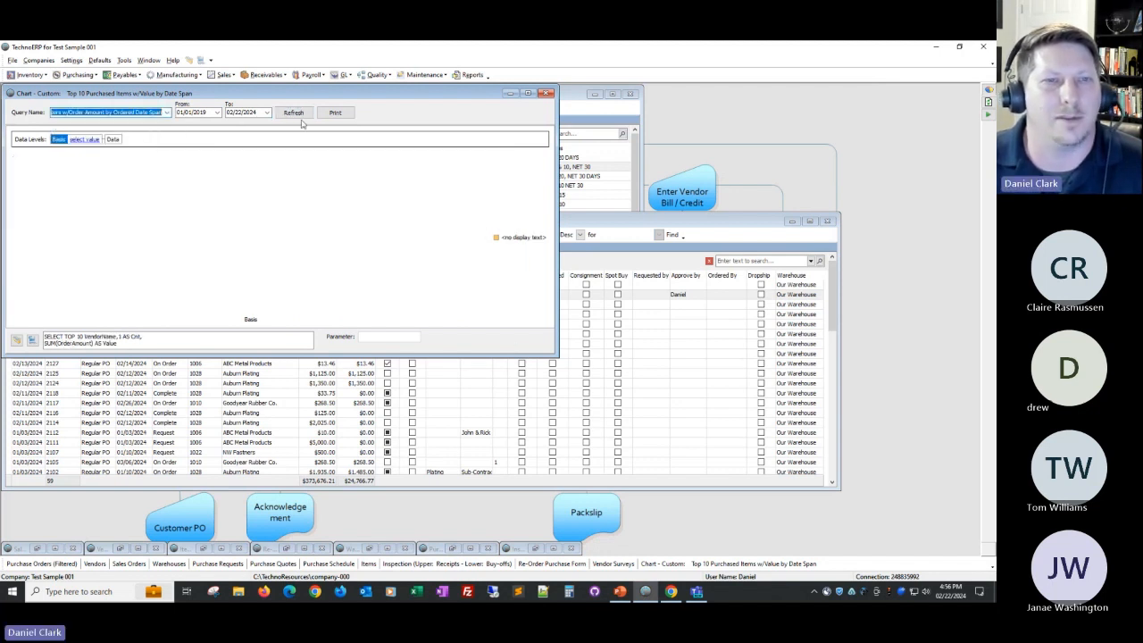
pyautogui.click(293, 112)
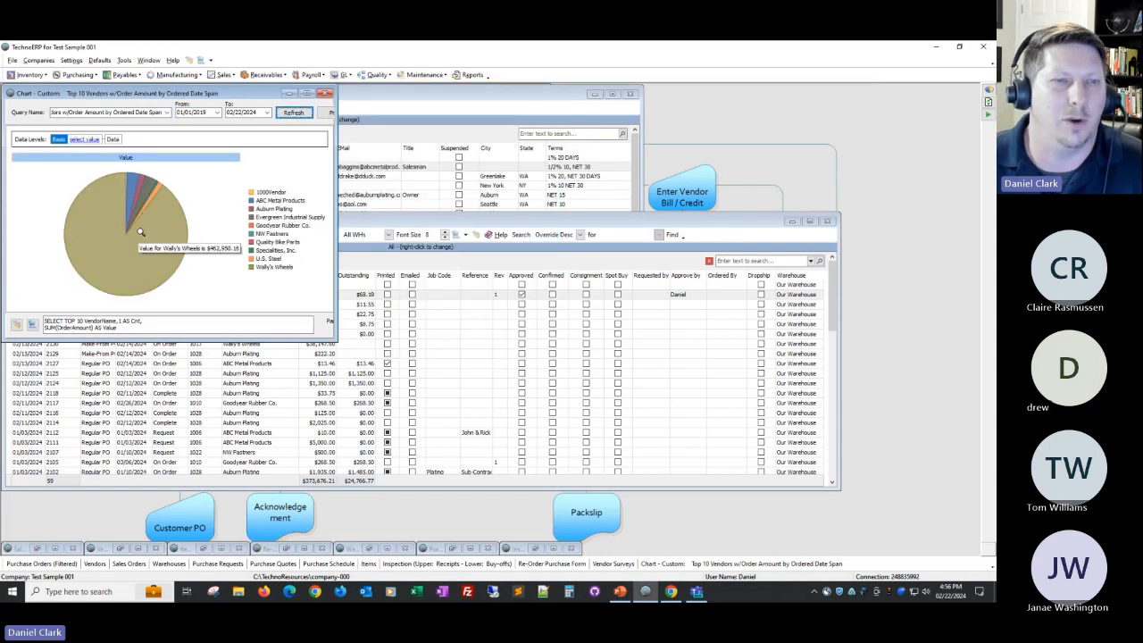
pyautogui.moveTo(149, 183)
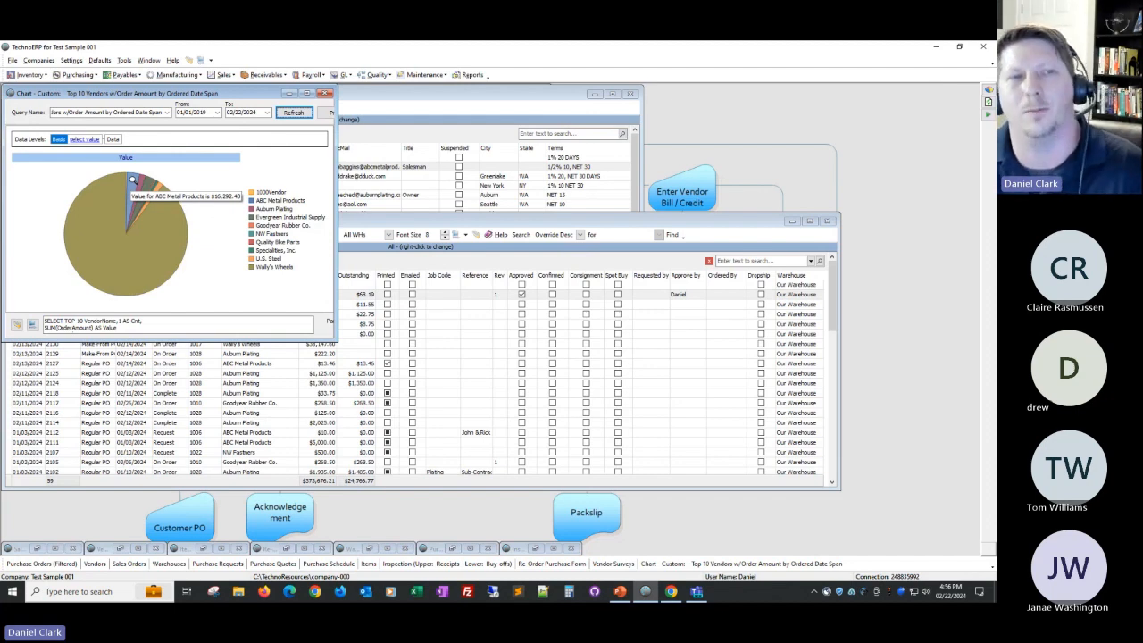
pyautogui.click(325, 92)
# Open the custom purchasing queries and run the Slow Moving Items (180 days) query.
pyautogui.click(77, 74)
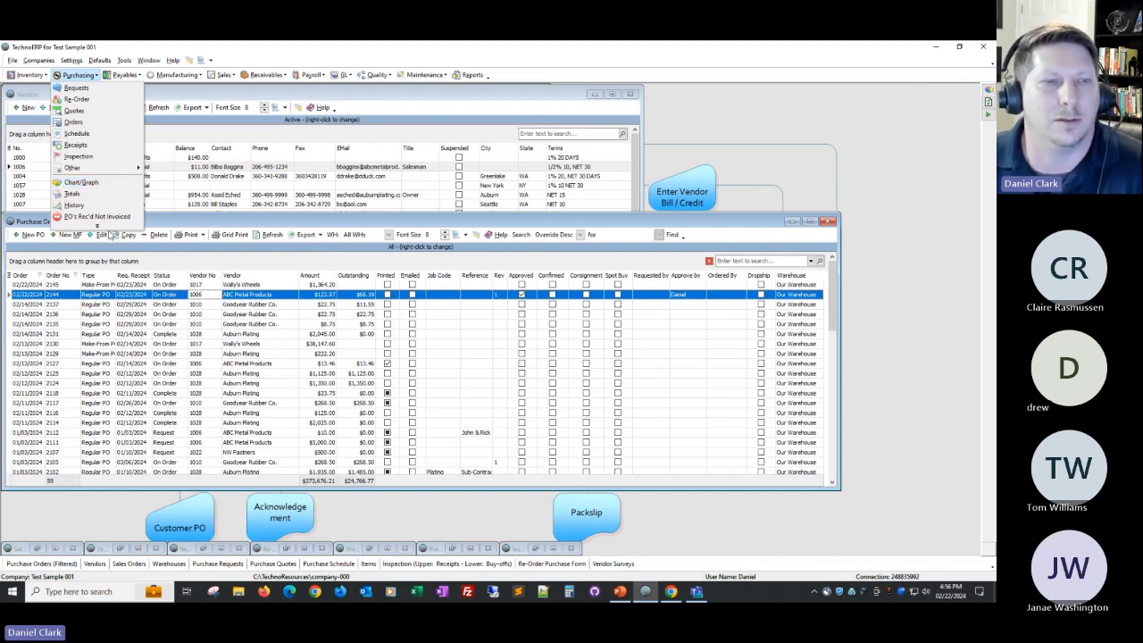
pyautogui.moveTo(105, 225)
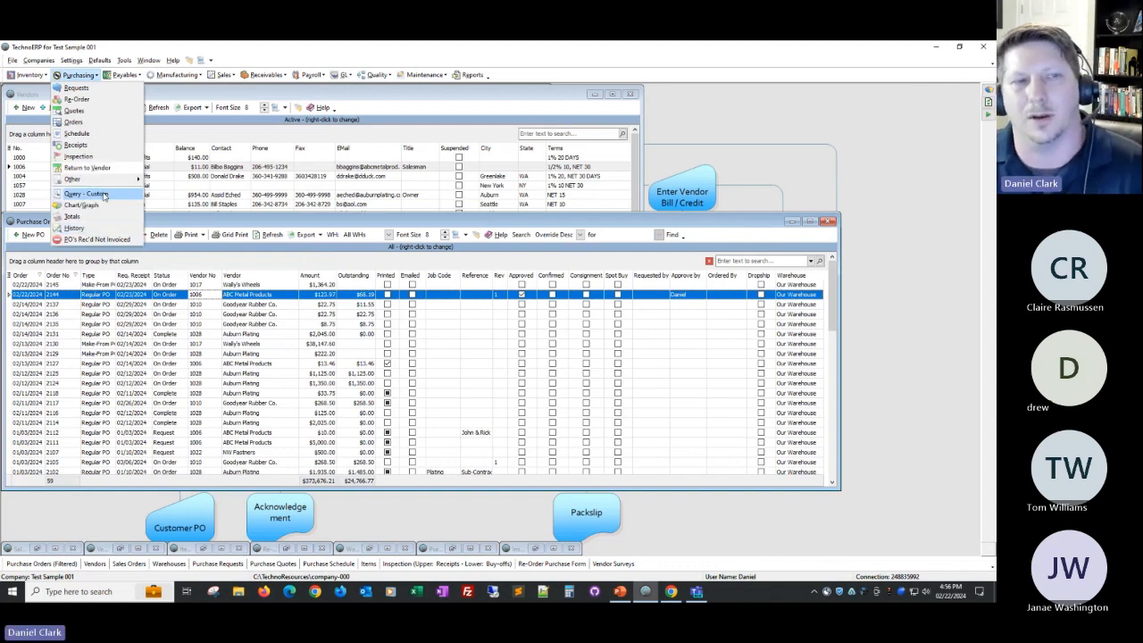
pyautogui.click(104, 194)
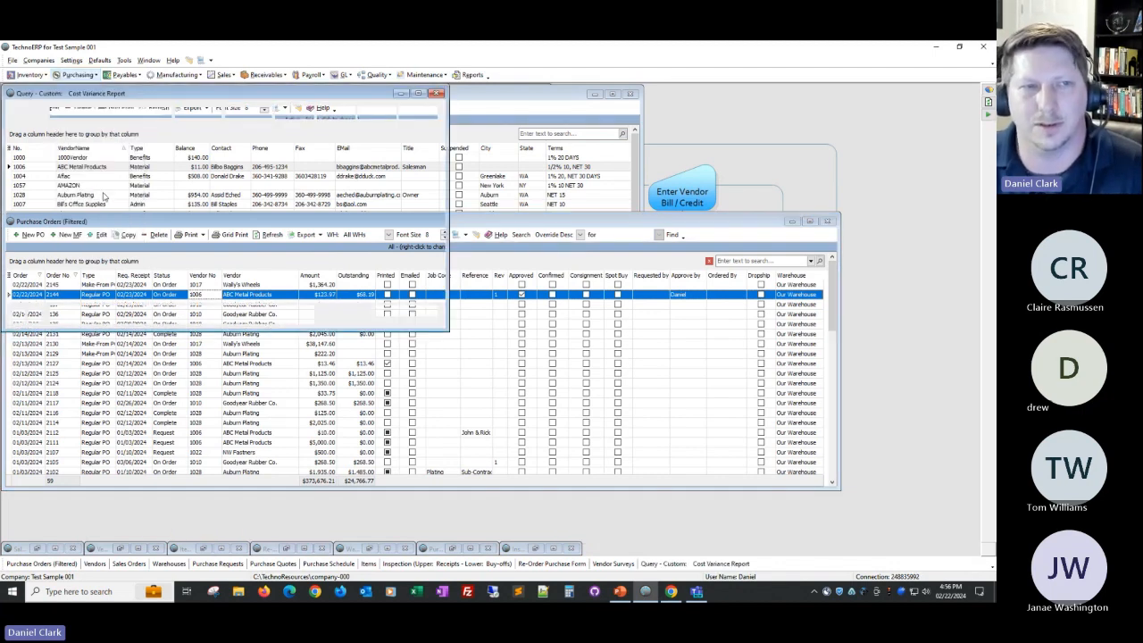
pyautogui.click(167, 113)
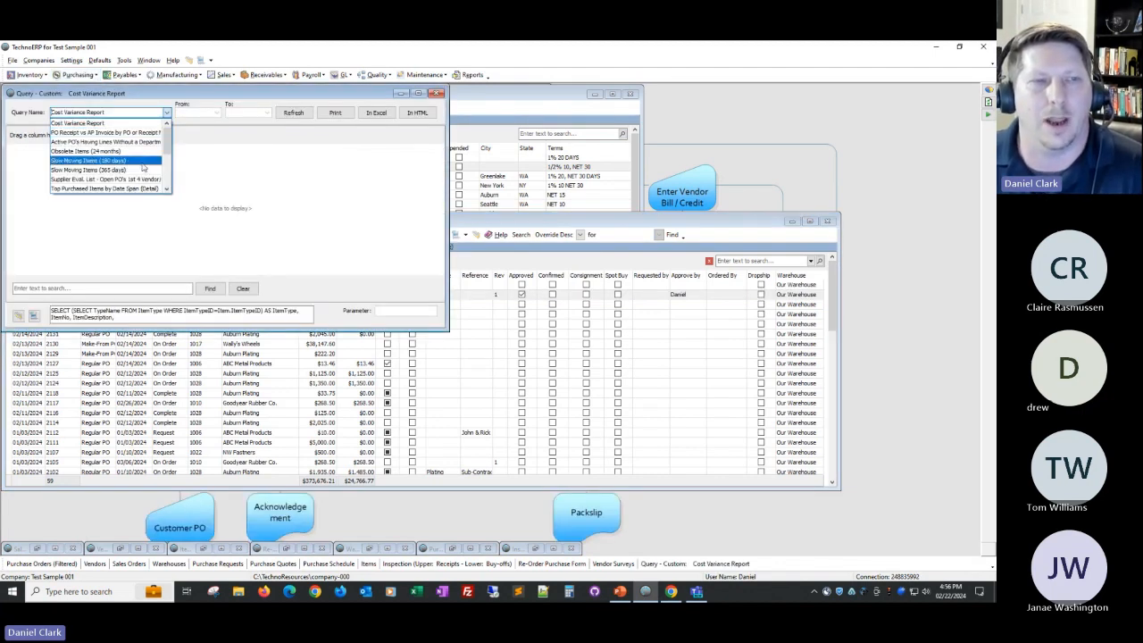
pyautogui.click(142, 161)
pyautogui.click(293, 113)
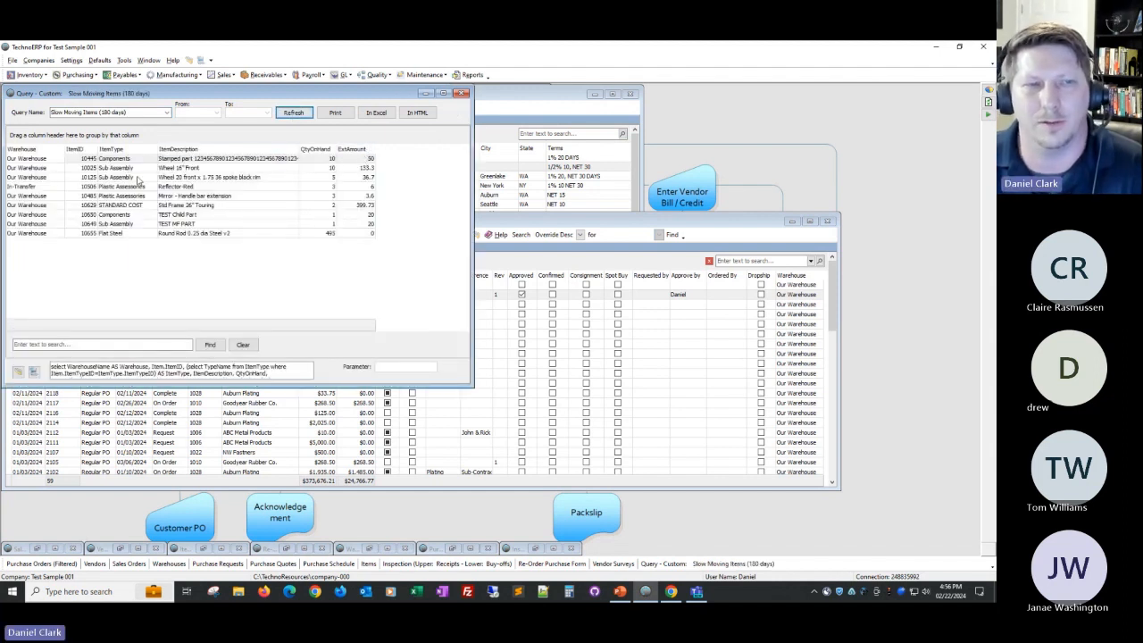
# Run the custom queries Obsolete Items (24 months) and Slow Moving Items (365 days), and close the query window.
pyautogui.click(166, 113)
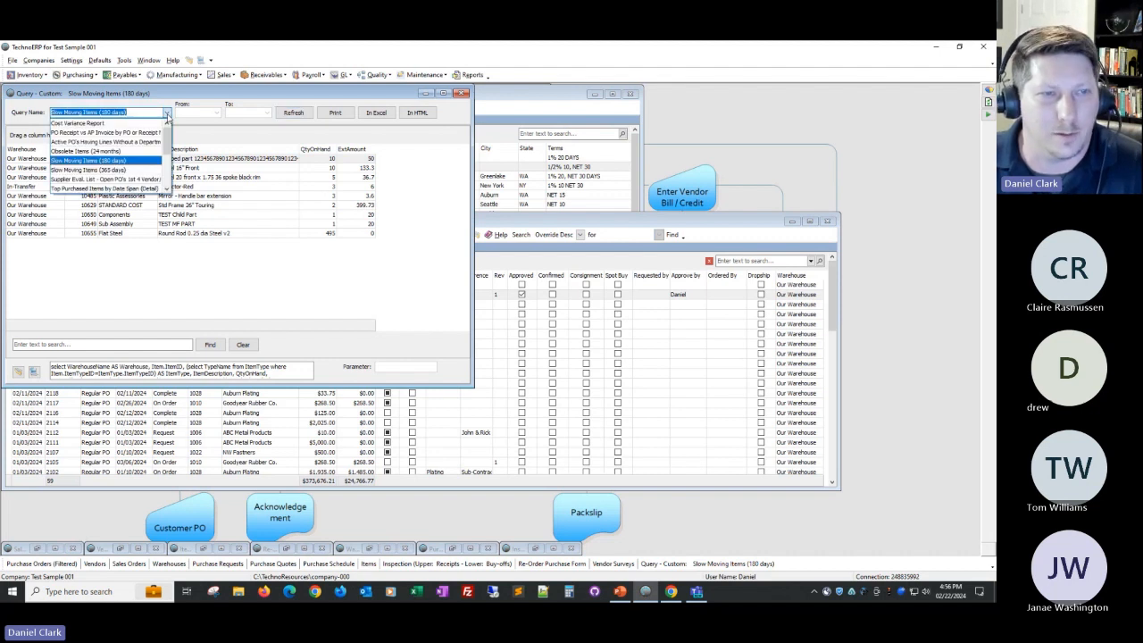
pyautogui.click(96, 153)
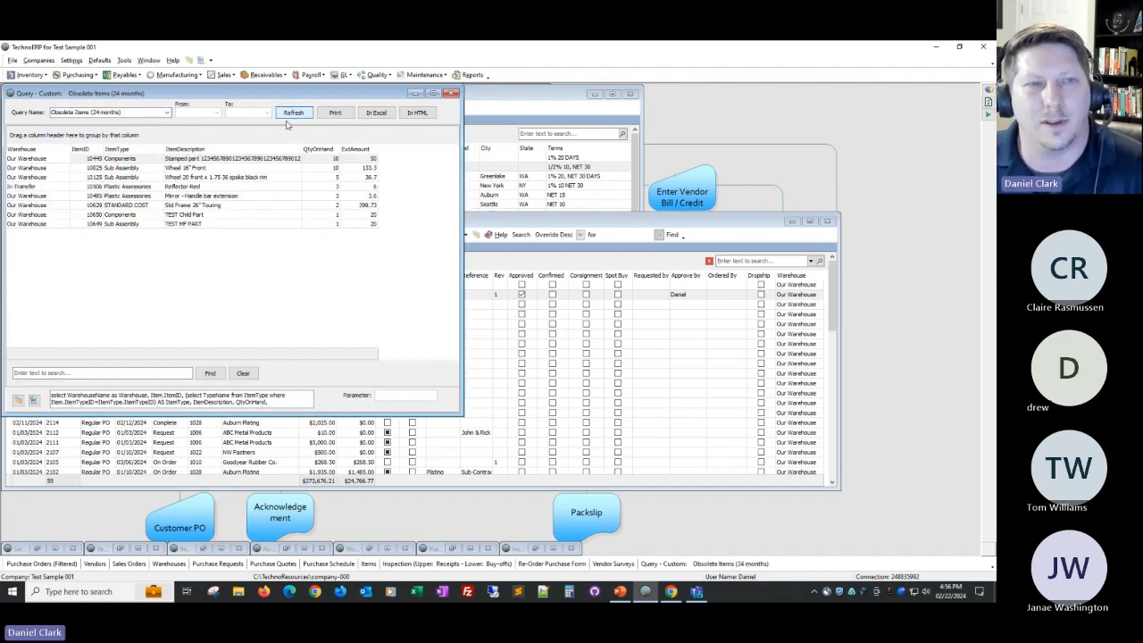
pyautogui.click(167, 114)
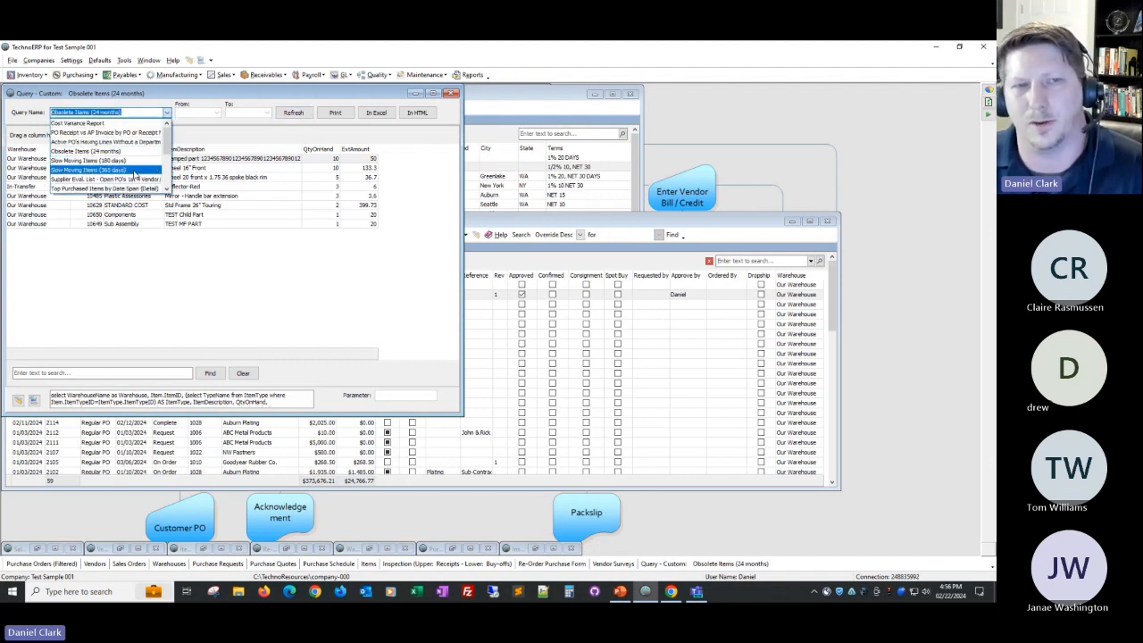
pyautogui.click(134, 174)
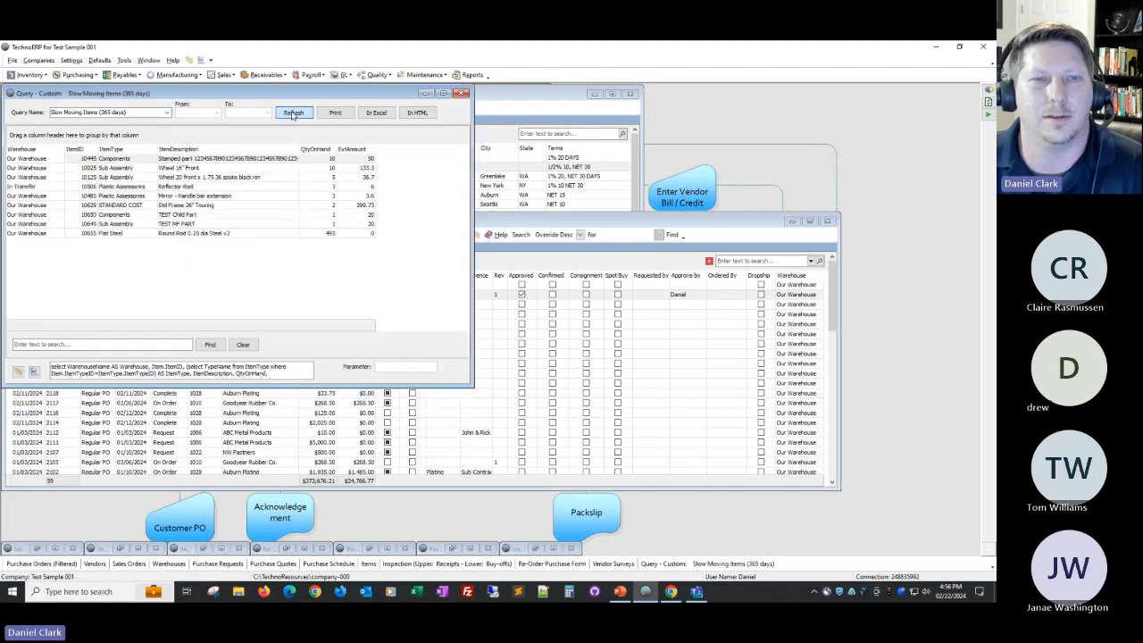
pyautogui.click(462, 94)
# Open the purchasing totals and load the Quantity Ordered and Received, Amount Ordered and Received, and Amount on Open Orders views.
pyautogui.click(89, 77)
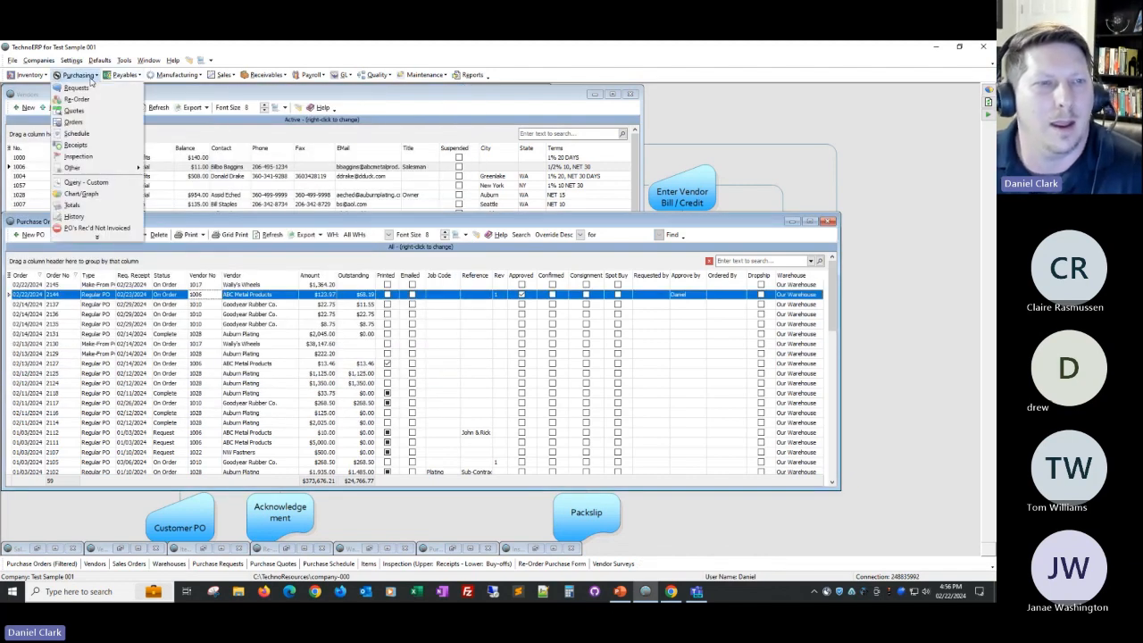
pyautogui.click(85, 209)
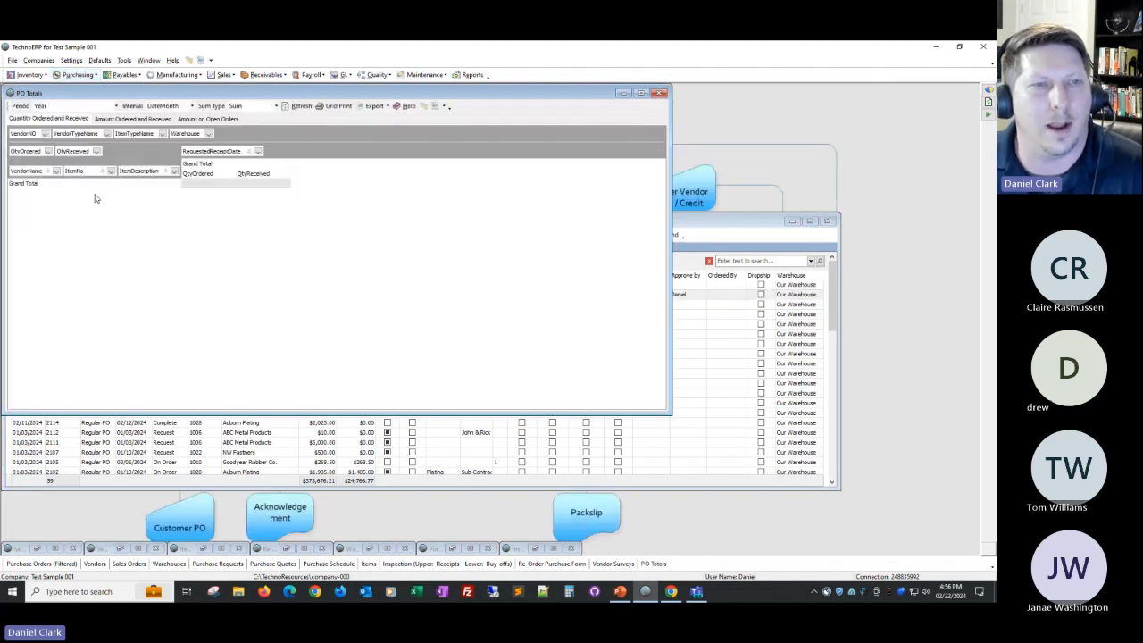
pyautogui.click(298, 106)
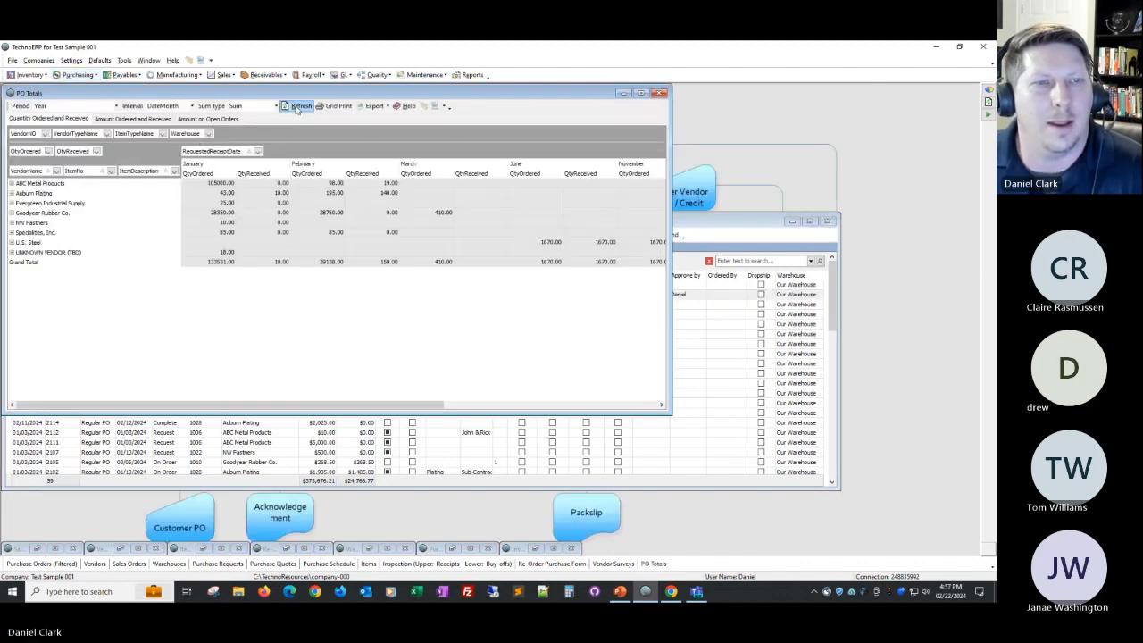
pyautogui.click(116, 119)
pyautogui.click(293, 106)
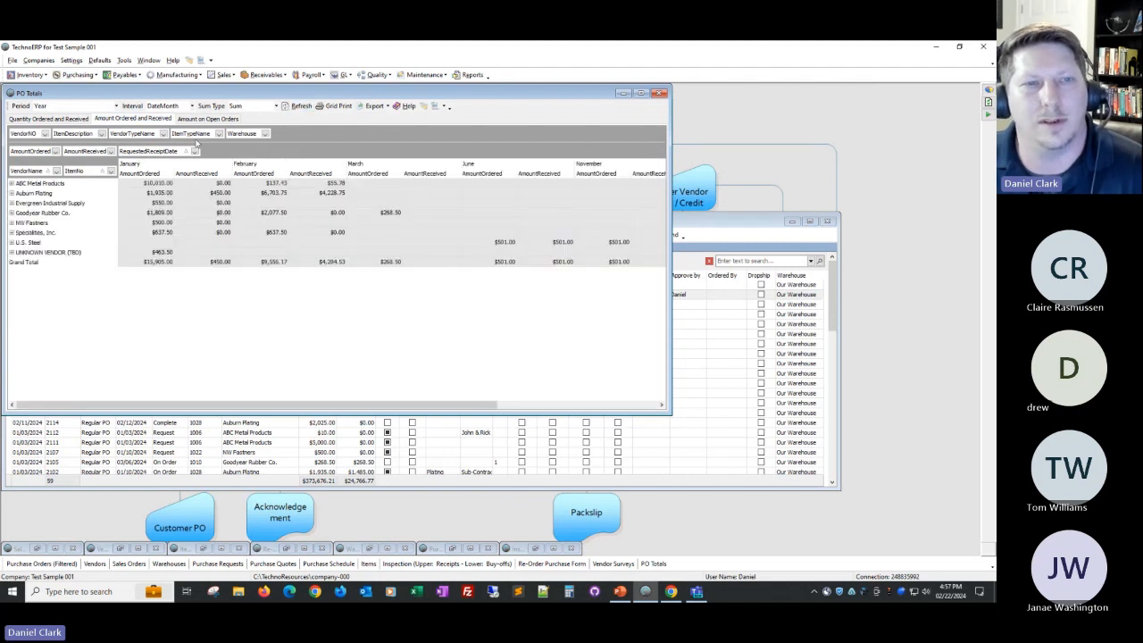
pyautogui.click(208, 119)
pyautogui.click(287, 106)
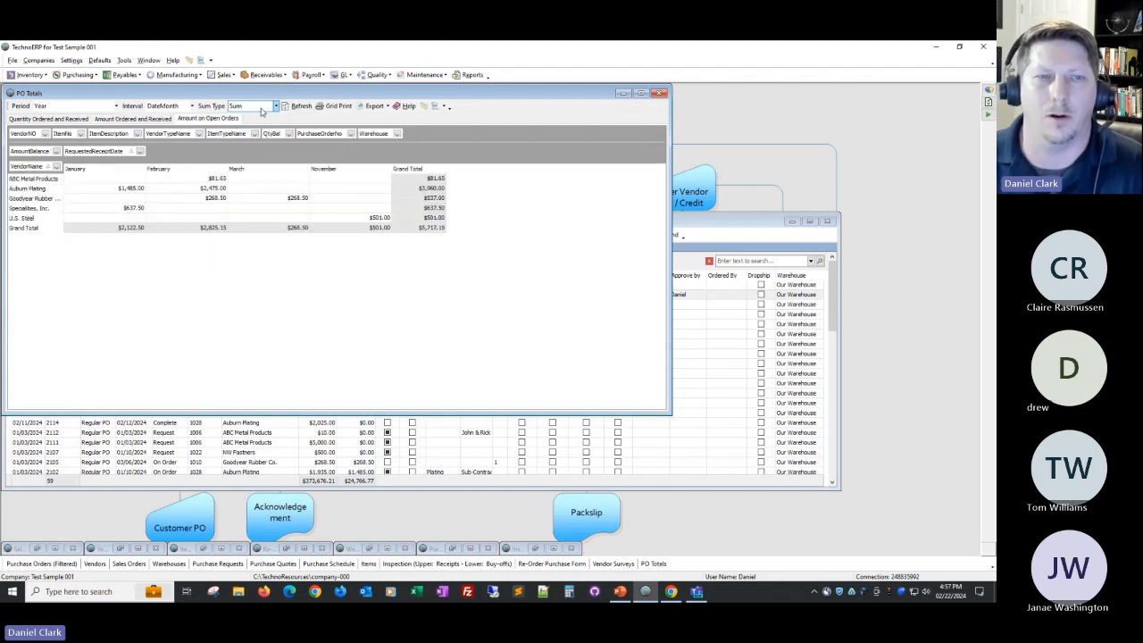
# Expand all vendors and items in the Quantity Ordered and Received totals and widen the item description column.
pyautogui.click(39, 119)
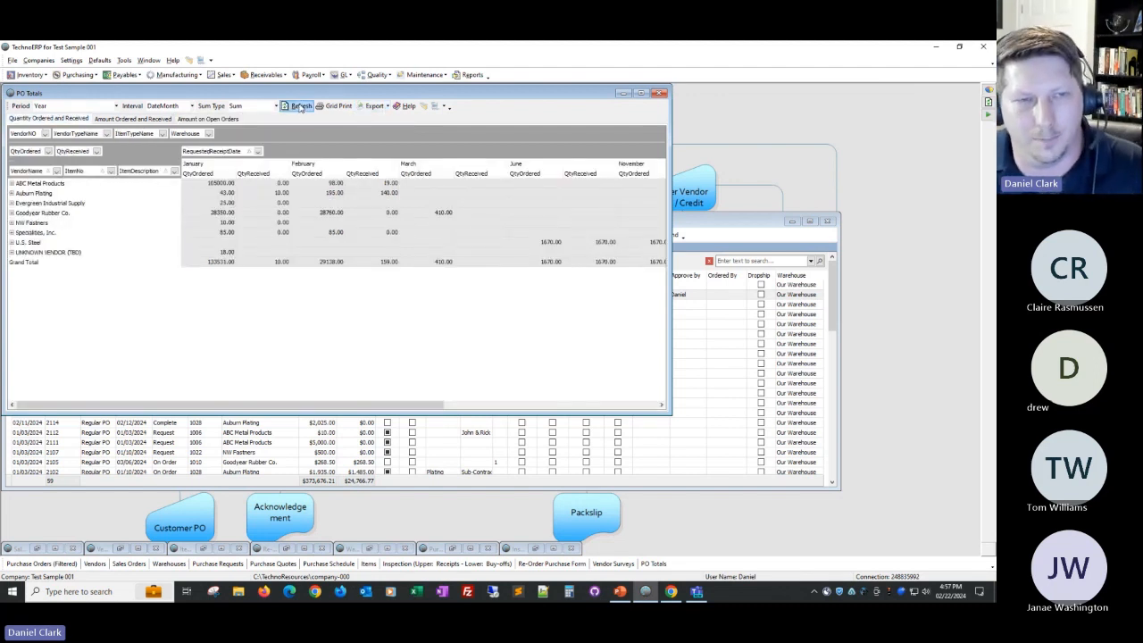
pyautogui.rightClick(32, 203)
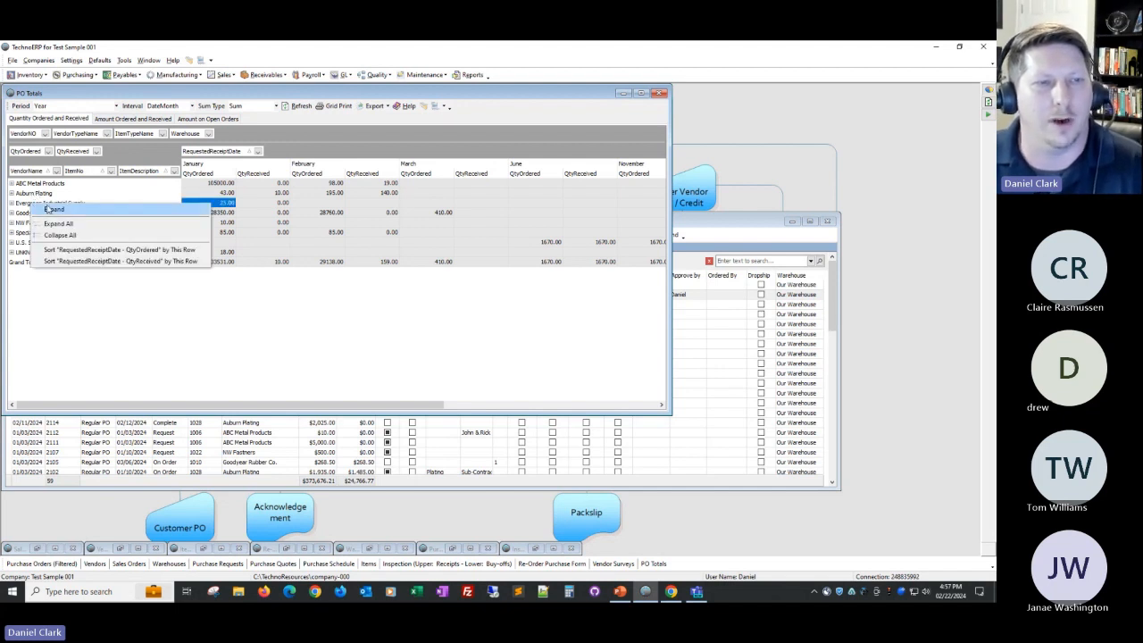
pyautogui.click(63, 224)
pyautogui.rightClick(80, 216)
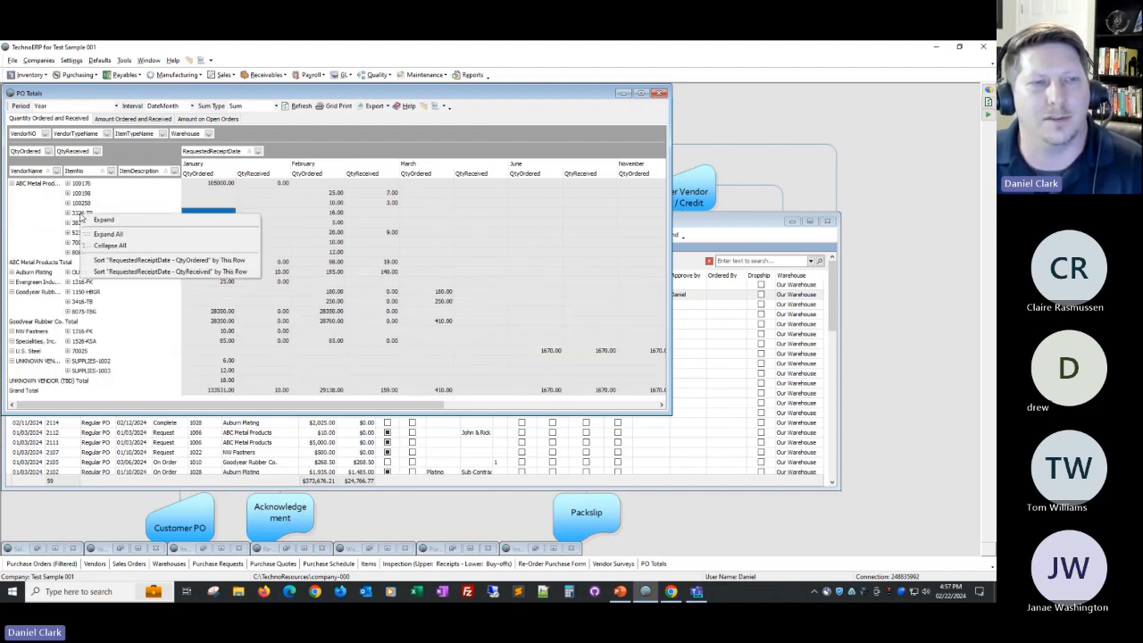
pyautogui.click(108, 234)
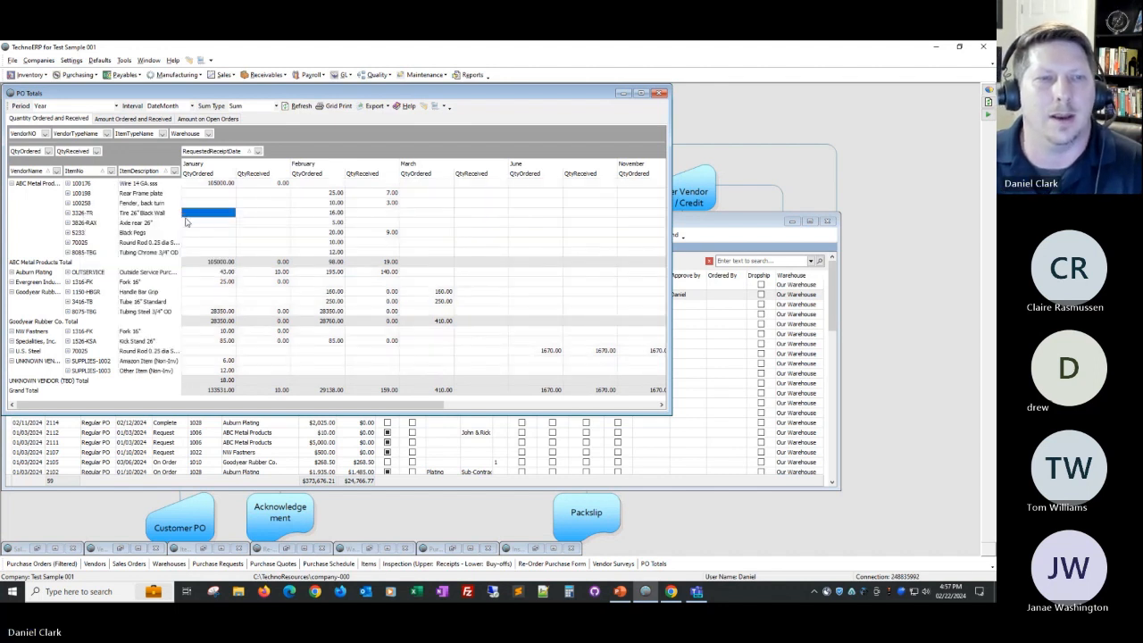
pyautogui.moveTo(181, 232); pyautogui.dragTo(215, 231)
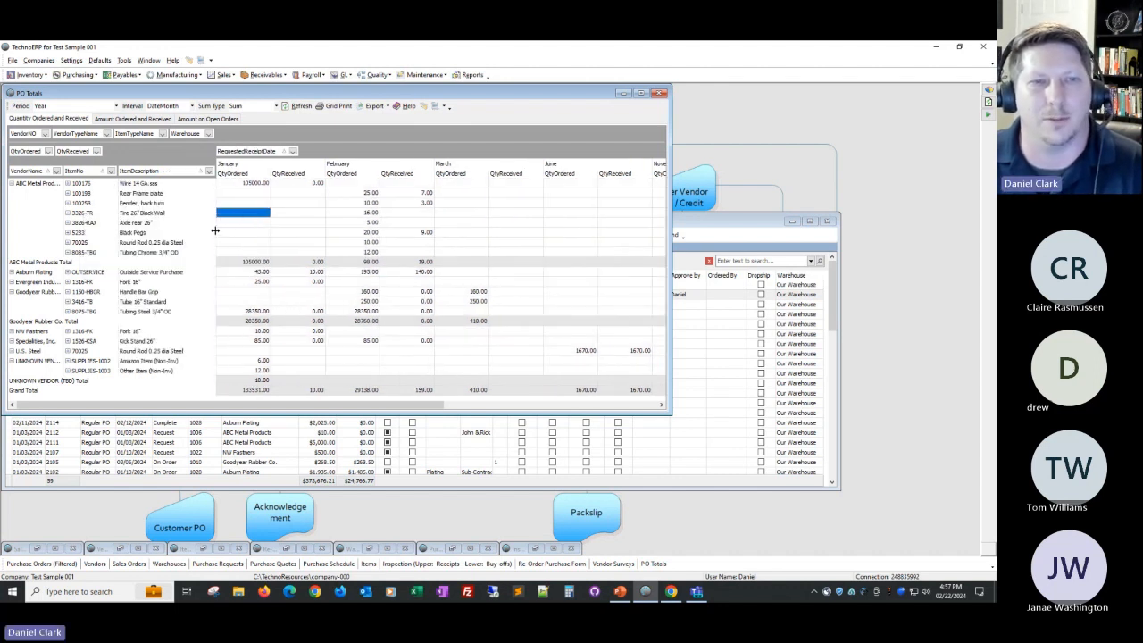
# Save the current form settings of the PO Totals window.
pyautogui.click(439, 106)
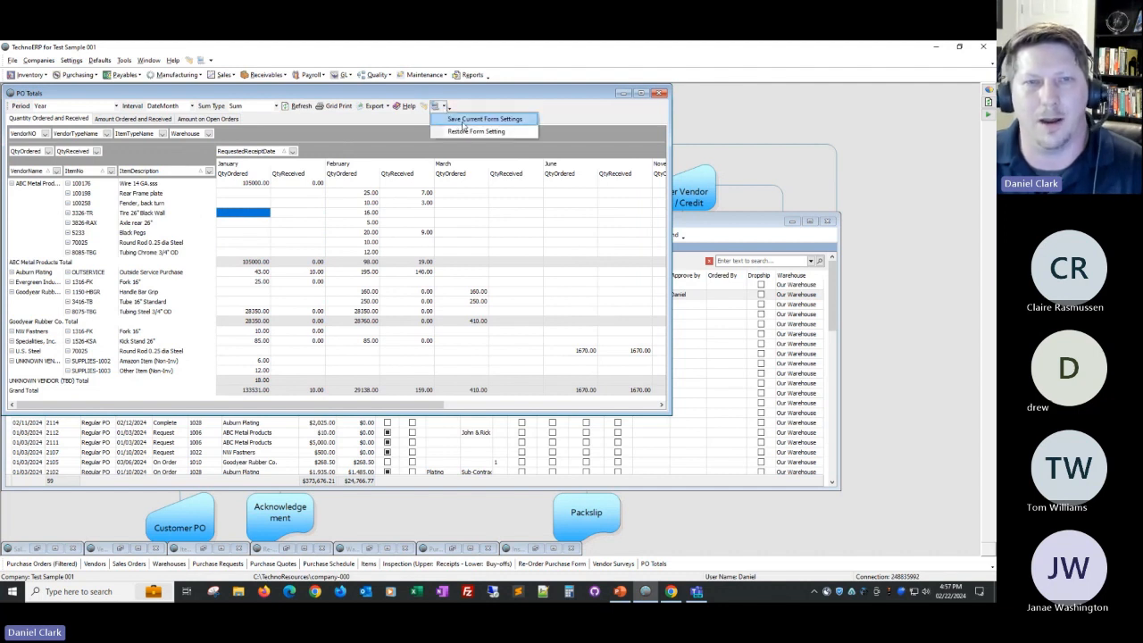
pyautogui.click(463, 123)
pyautogui.press('Return')
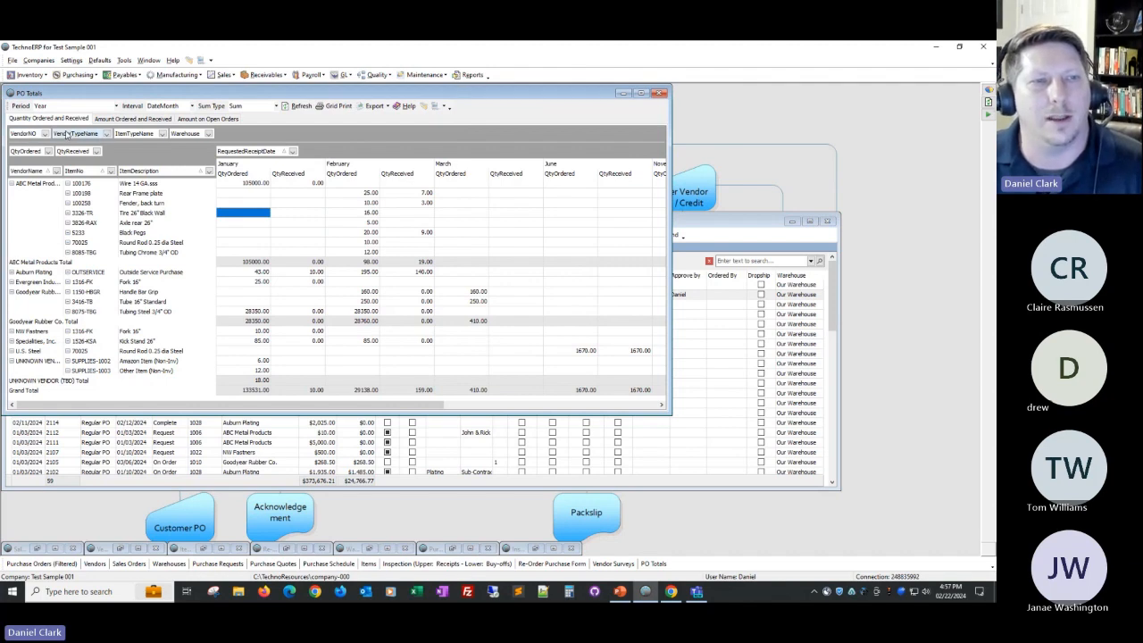
pyautogui.moveTo(139, 134)
pyautogui.mouseDown()
pyautogui.moveTo(116, 170)
pyautogui.moveTo(134, 138)
pyautogui.mouseUp()
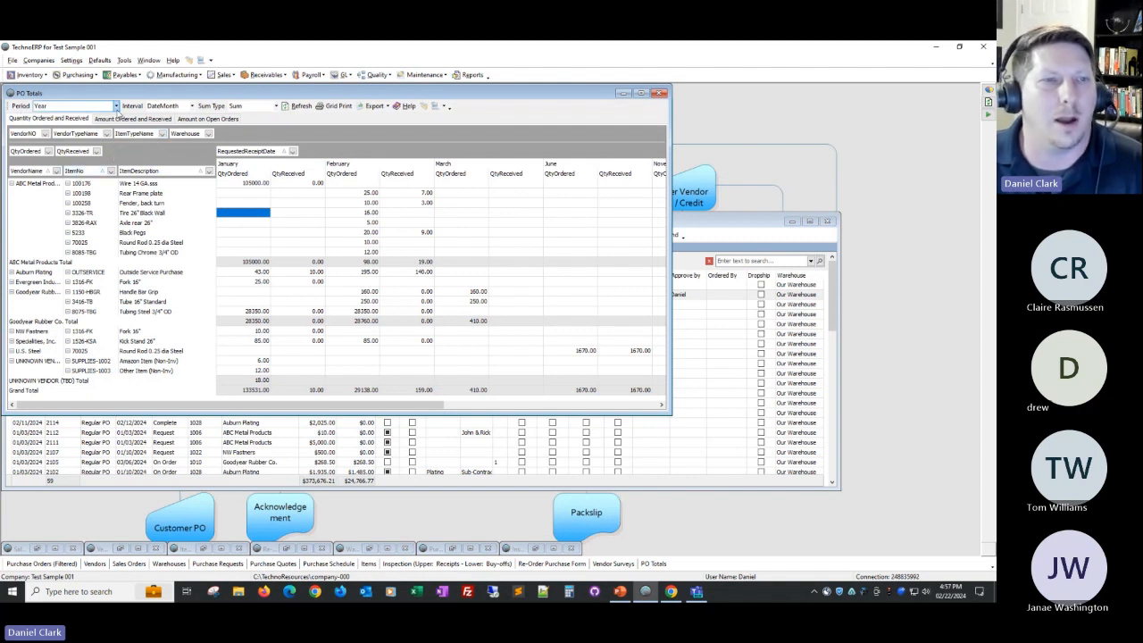
# Set the PO Totals period to Previous Year, the interval to DateQuarter and the sum type to Average.
pyautogui.click(116, 106)
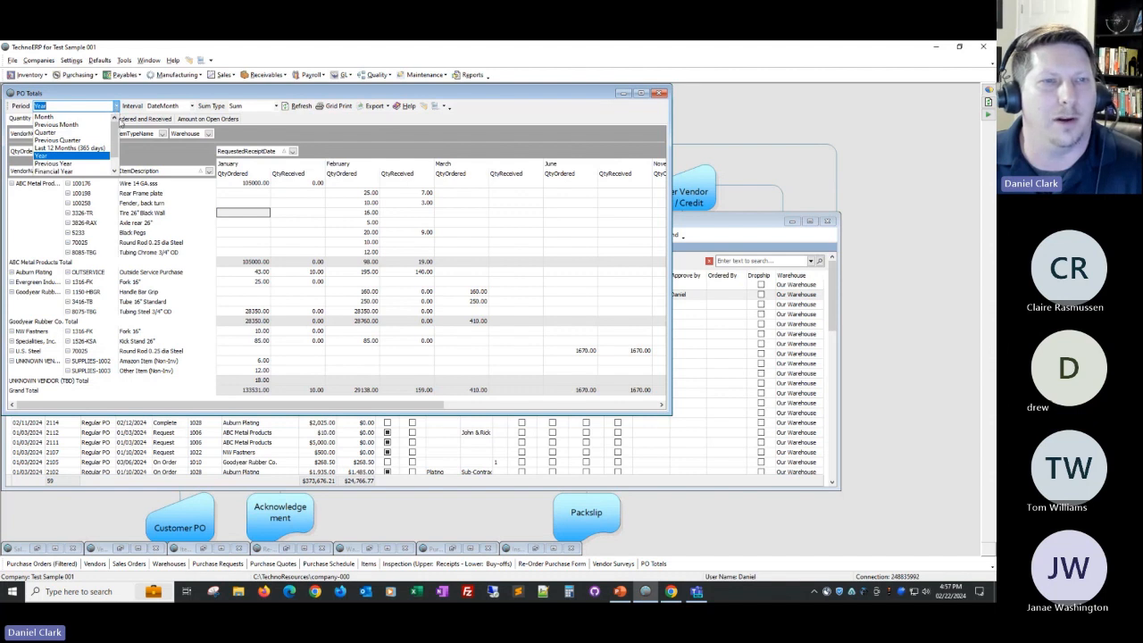
pyautogui.scroll(-1, 109, 160)
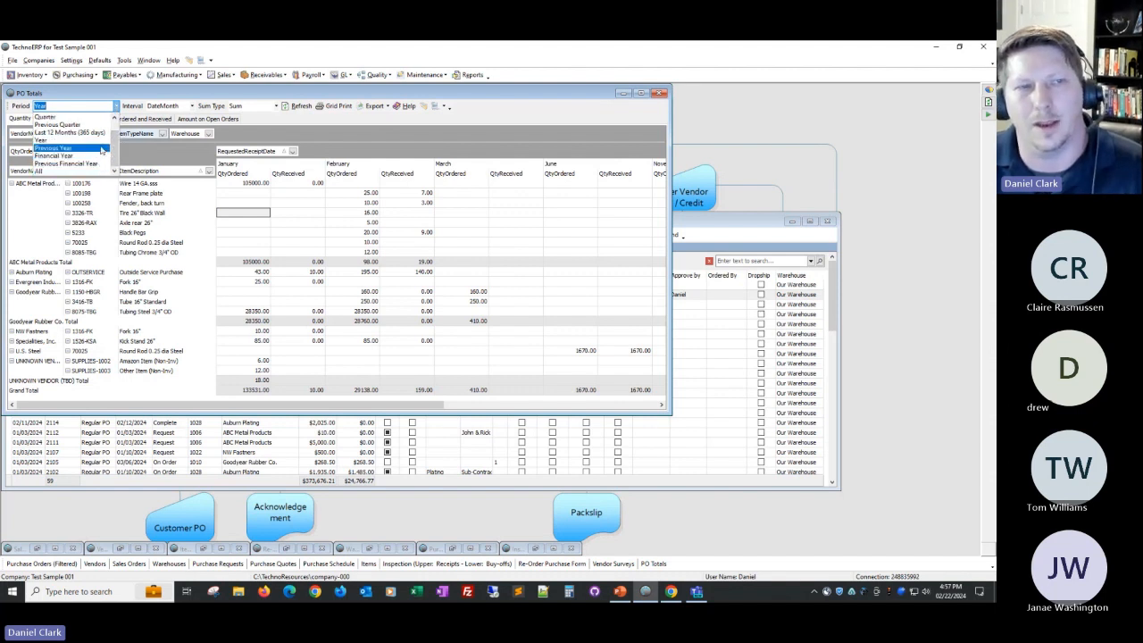
pyautogui.click(101, 148)
pyautogui.click(191, 105)
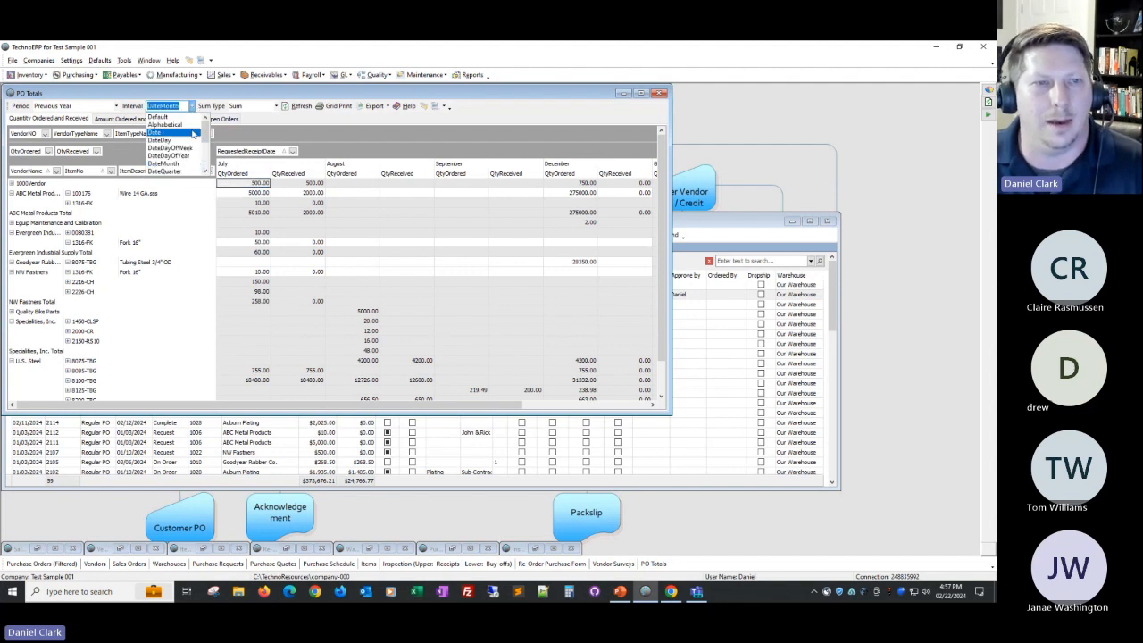
pyautogui.click(164, 171)
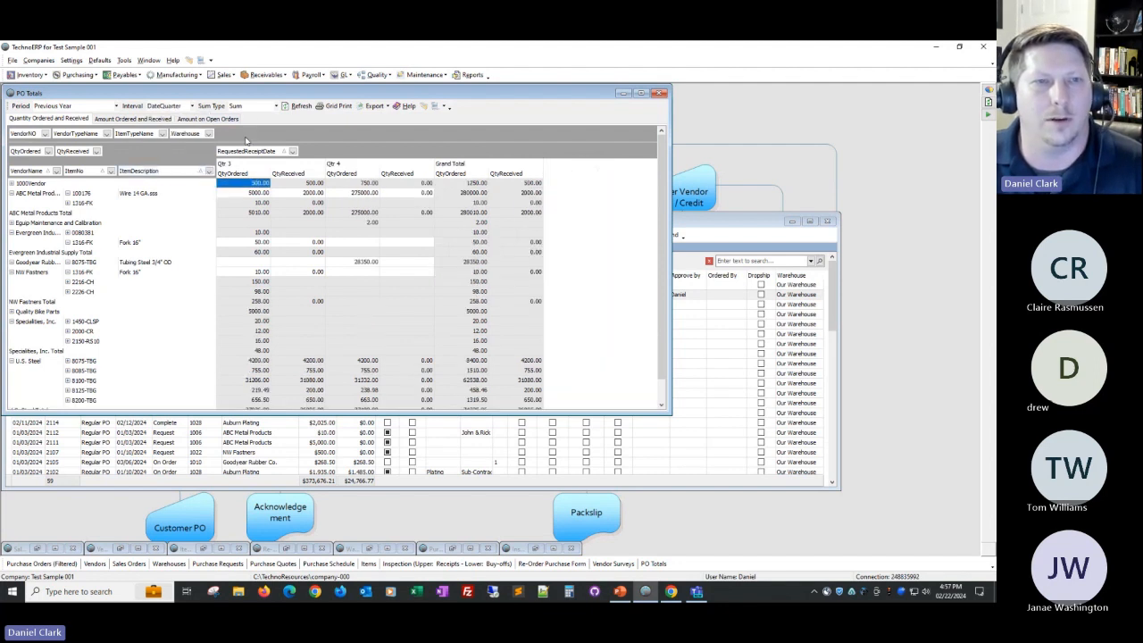
pyautogui.click(275, 106)
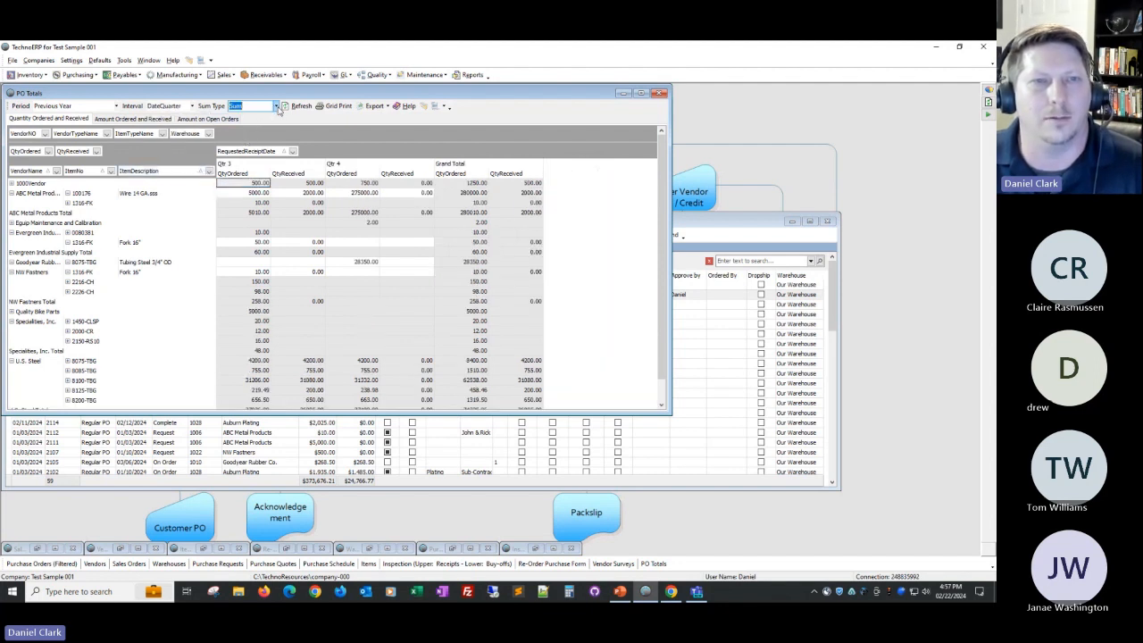
pyautogui.click(277, 106)
pyautogui.click(259, 131)
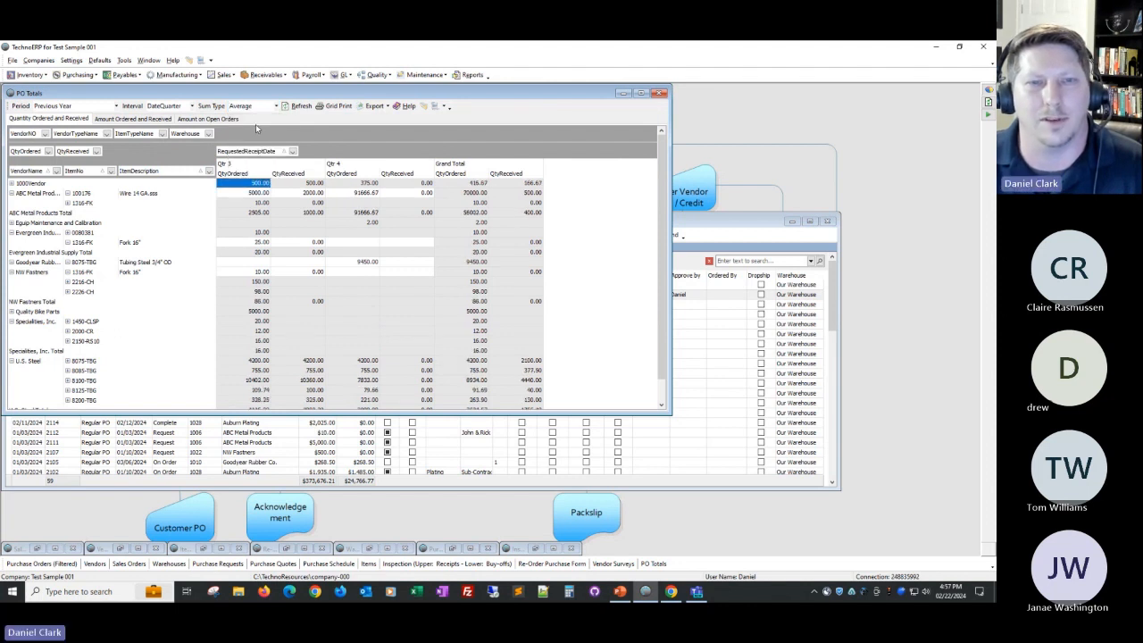
# Review the ordered/received amounts and the open order amounts with a wider vendor name column, and close PO Totals.
pyautogui.click(147, 122)
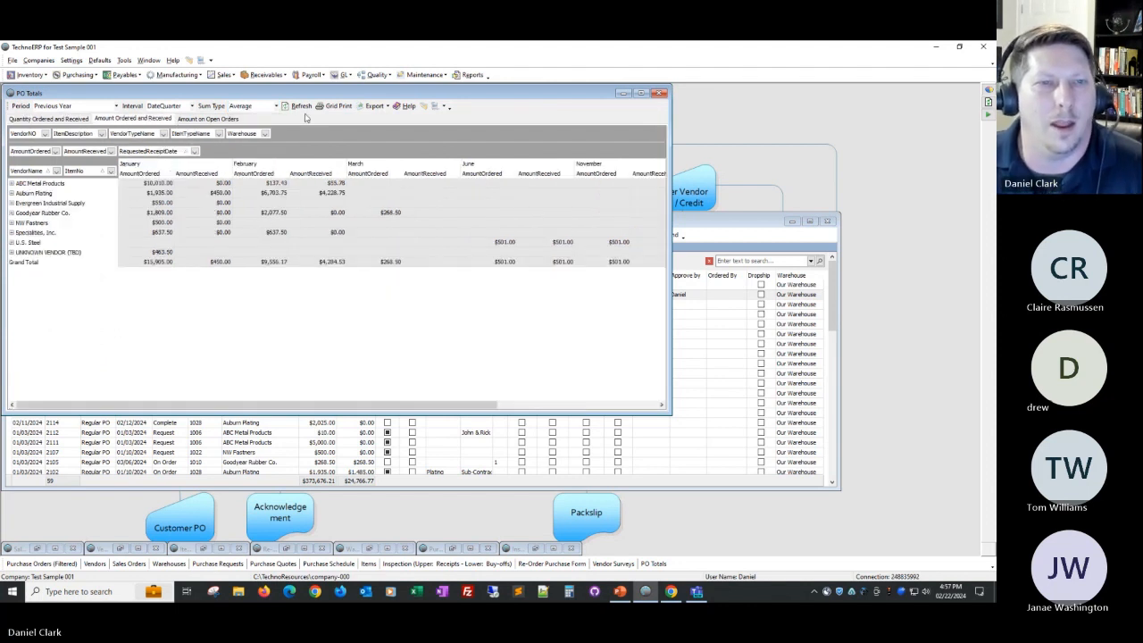
pyautogui.click(211, 120)
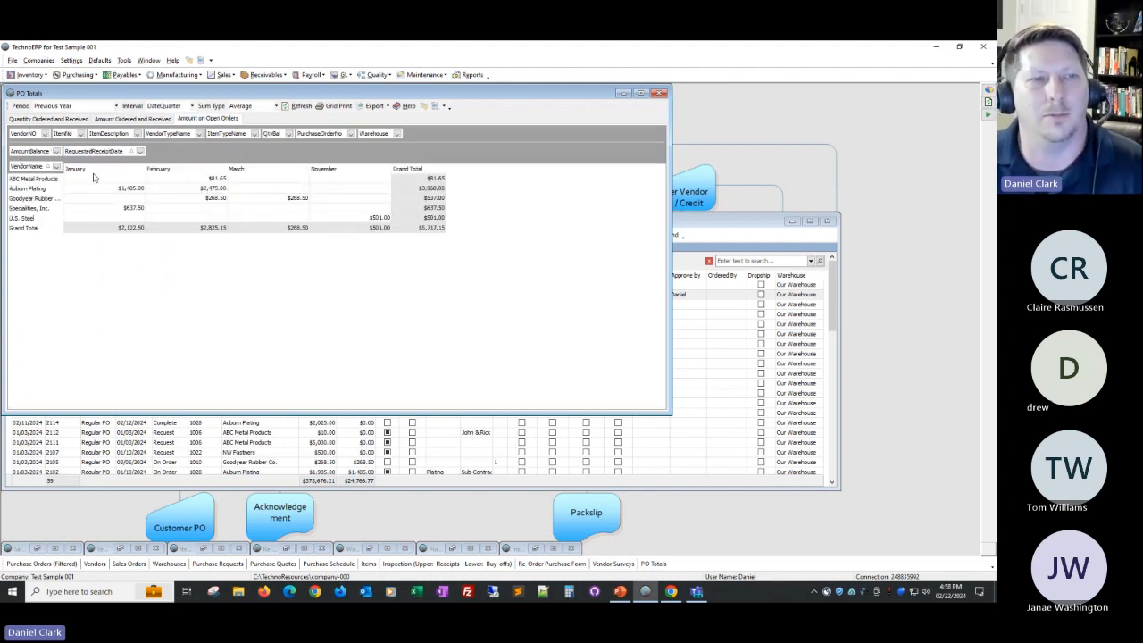
pyautogui.moveTo(63, 182); pyautogui.dragTo(92, 192)
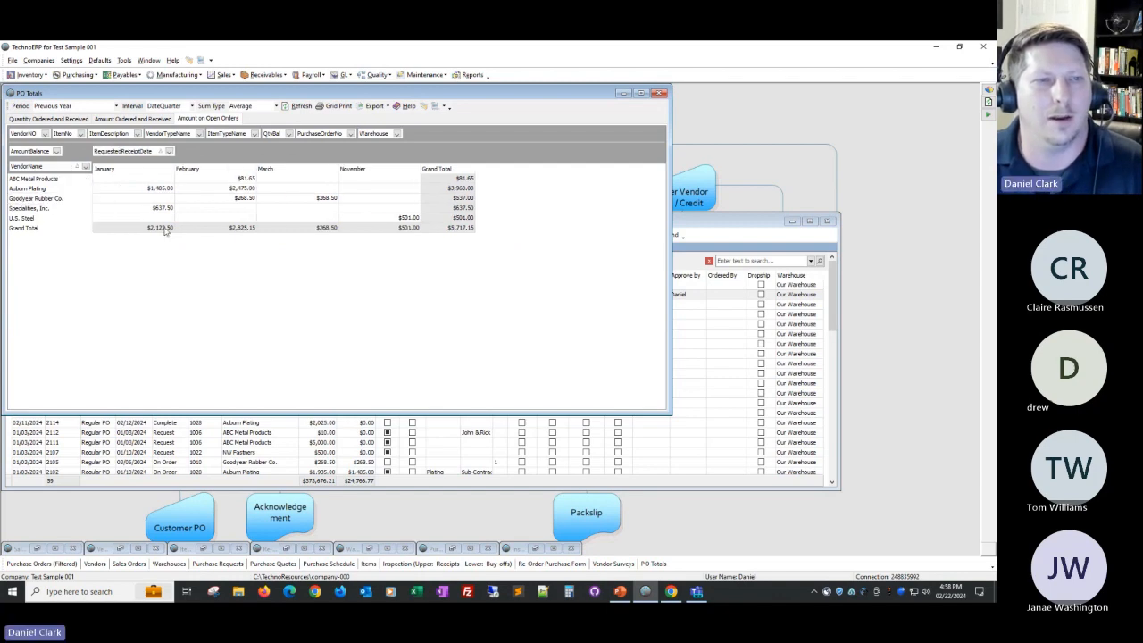
pyautogui.click(661, 95)
# Load all records in the purchase history, check the actions available for a purchase order line, and minimize the window.
pyautogui.click(84, 77)
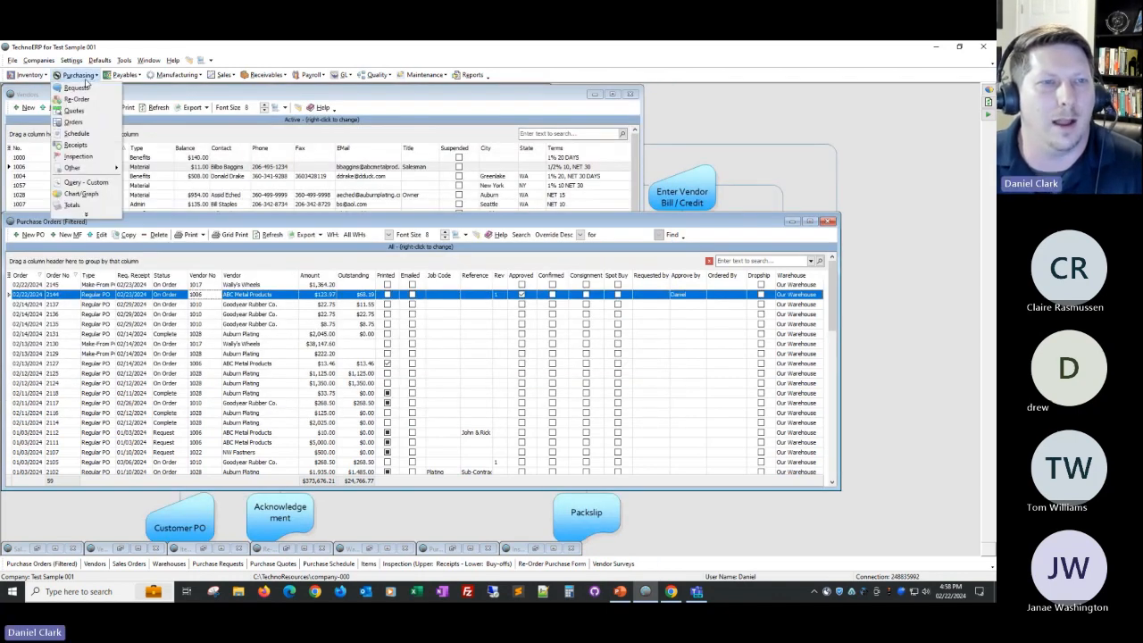
pyautogui.click(88, 216)
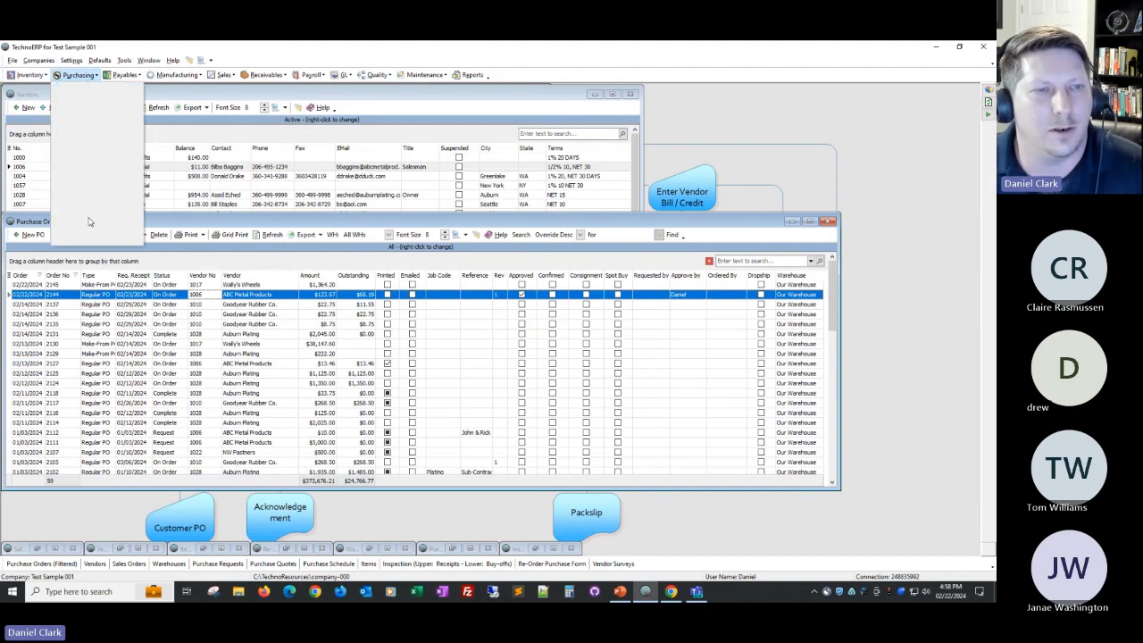
pyautogui.click(70, 229)
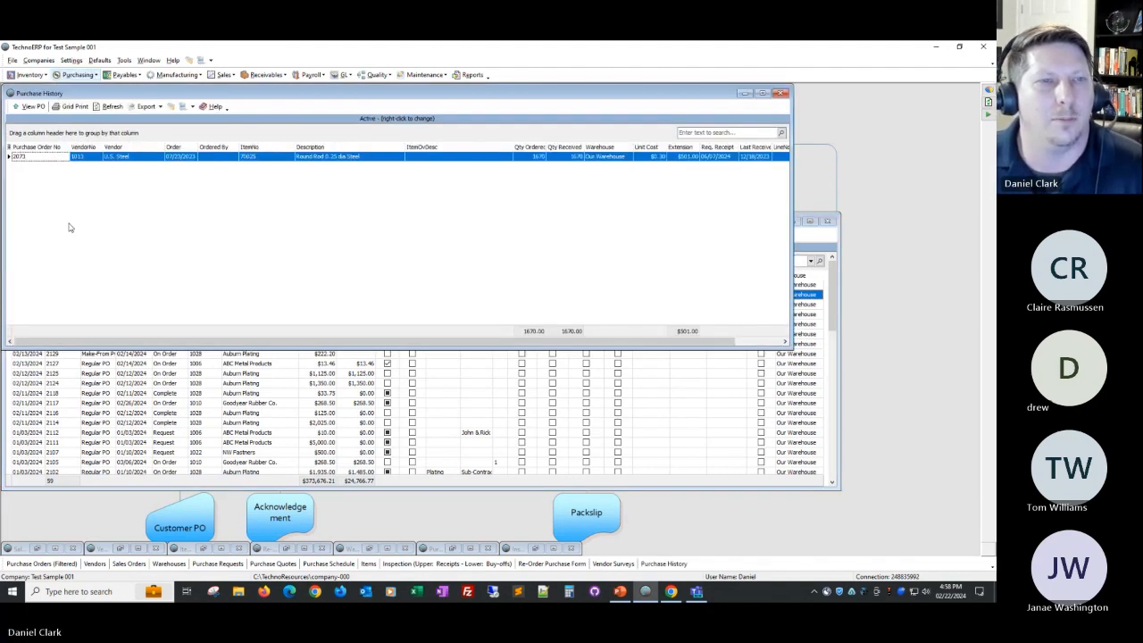
pyautogui.rightClick(240, 118)
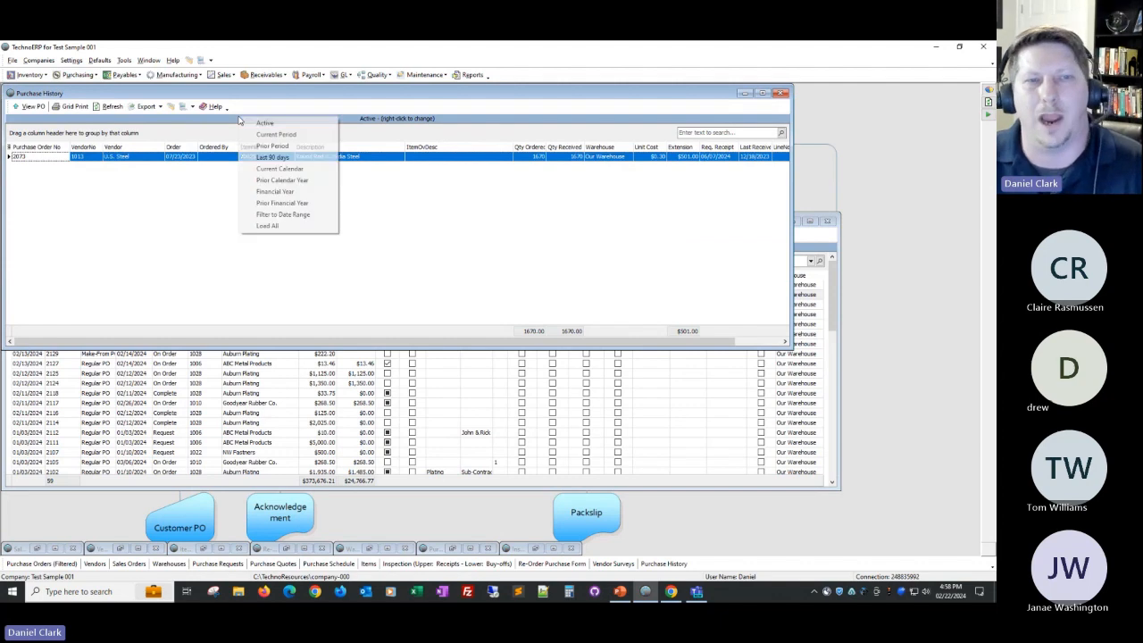
pyautogui.click(267, 225)
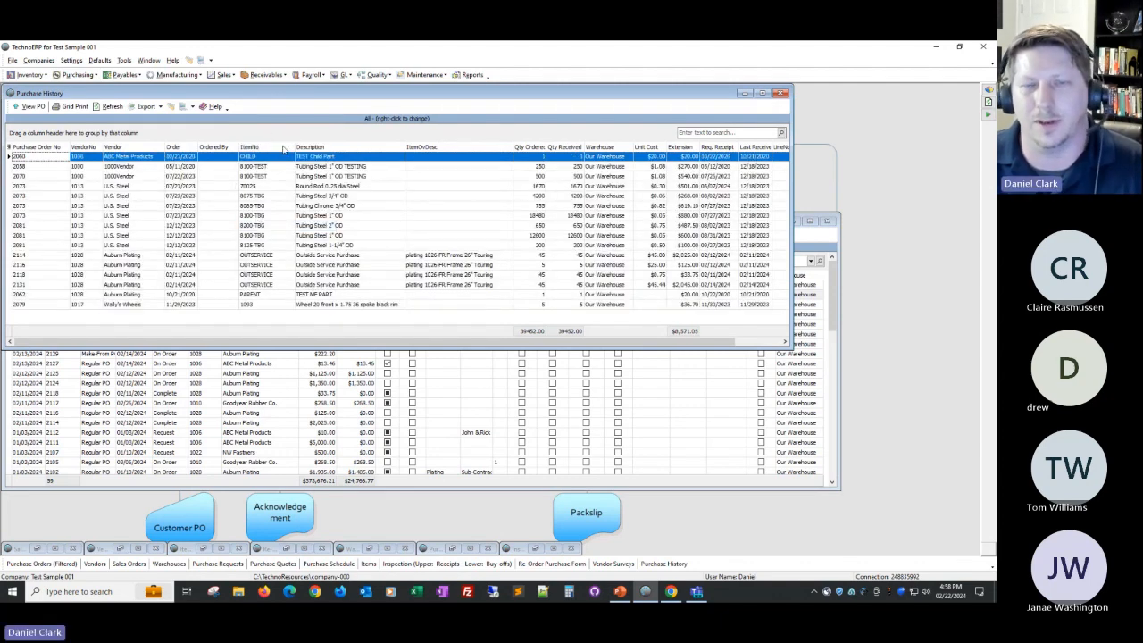
pyautogui.rightClick(501, 163)
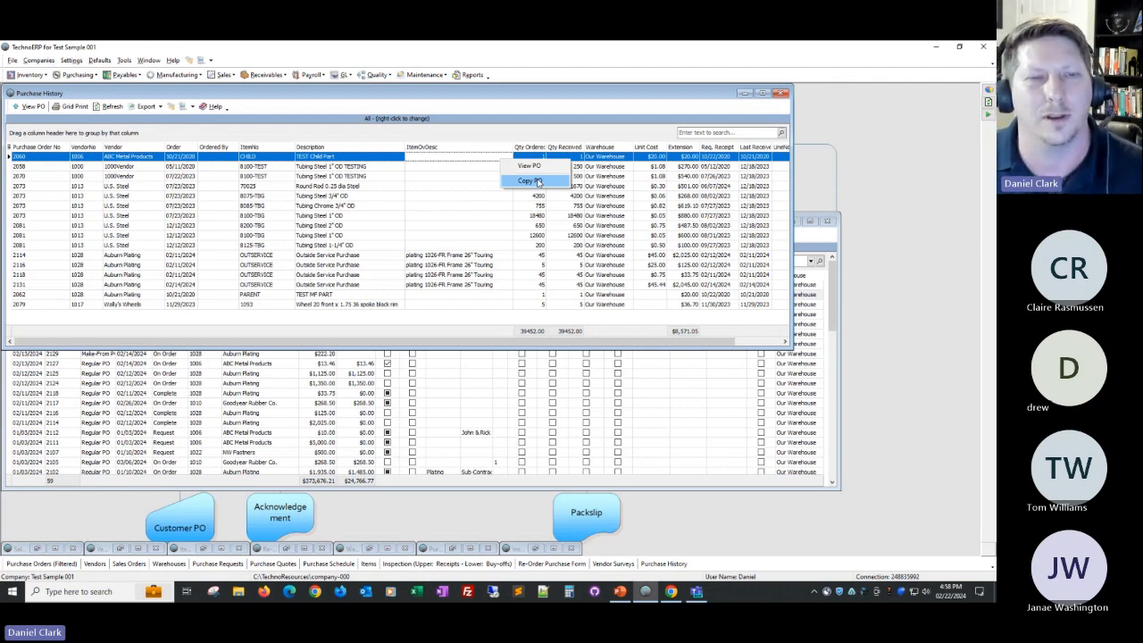
pyautogui.click(744, 94)
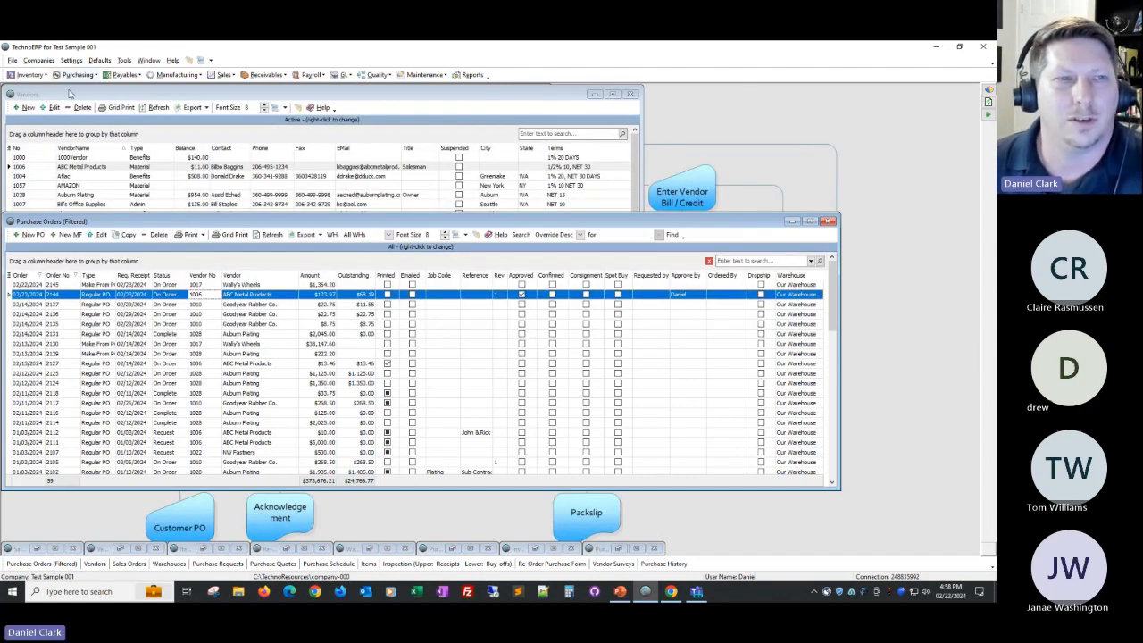
# Review the purchase orders received but not invoiced as of 02/22/2024, and close that list.
pyautogui.click(78, 75)
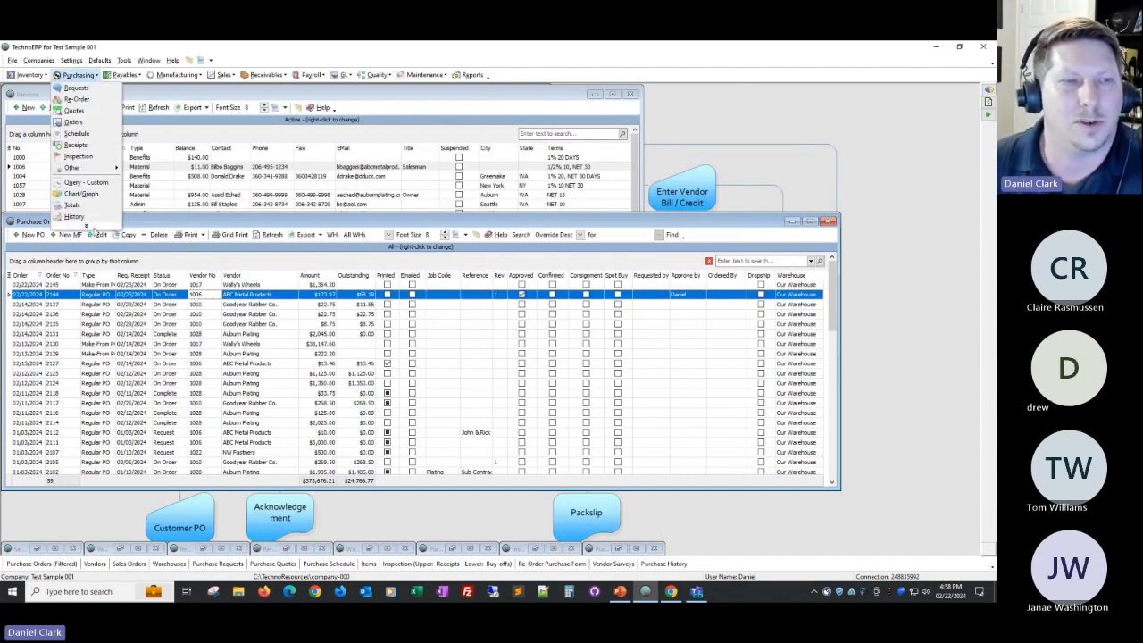
pyautogui.click(87, 226)
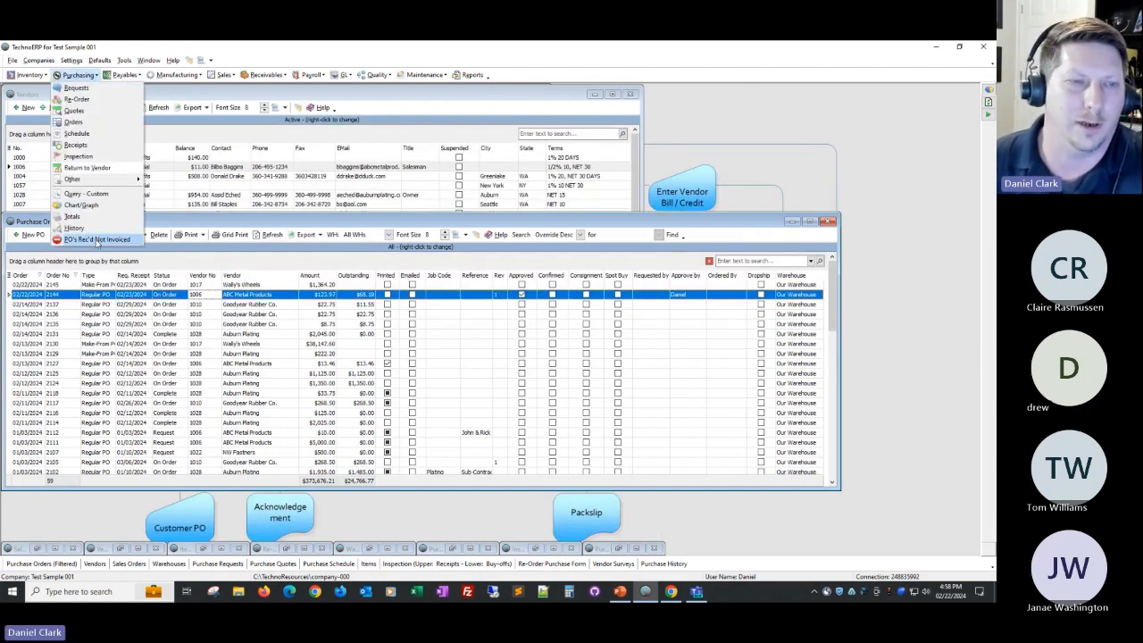
pyautogui.click(96, 239)
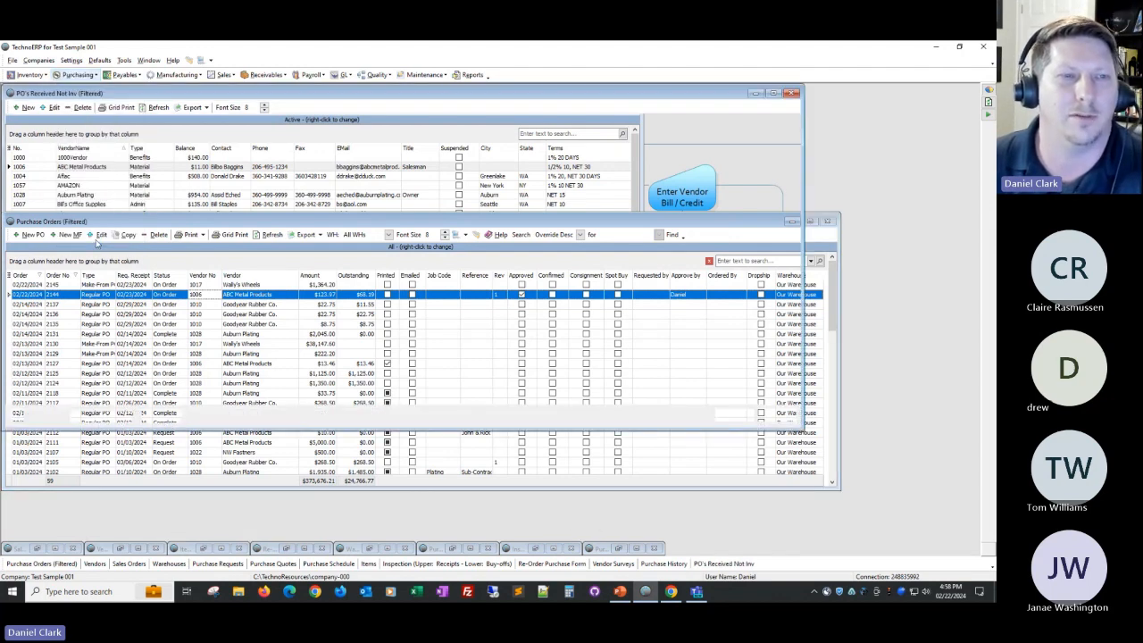
pyautogui.click(153, 417)
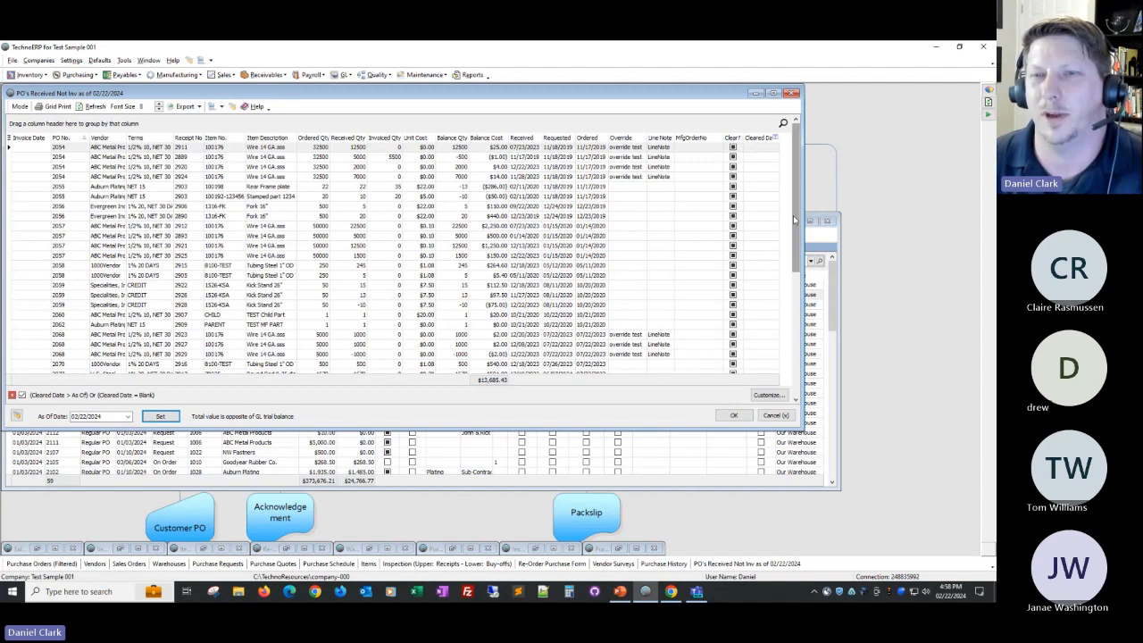
pyautogui.moveTo(795, 227)
pyautogui.mouseDown()
pyautogui.moveTo(803, 349)
pyautogui.moveTo(794, 218)
pyautogui.mouseUp()
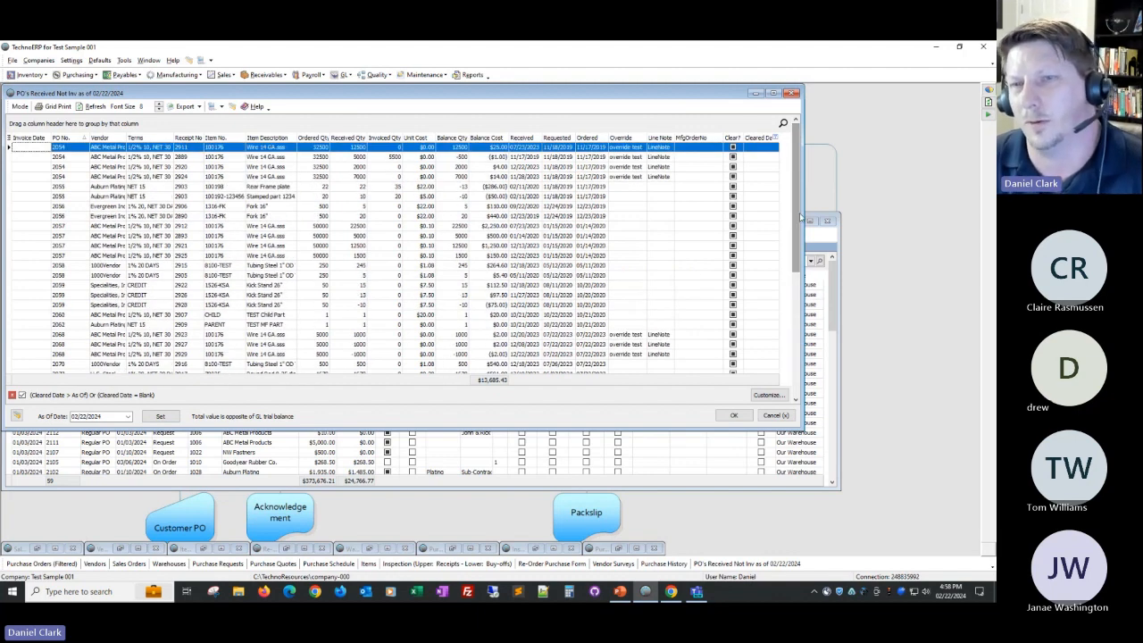
pyautogui.click(280, 196)
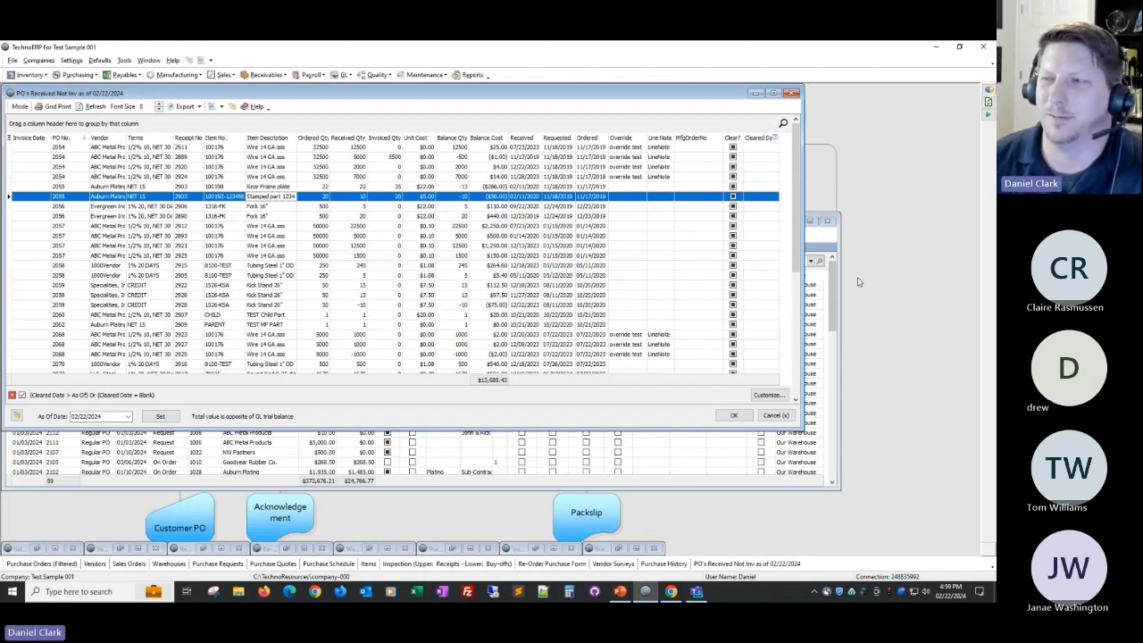
pyautogui.click(774, 417)
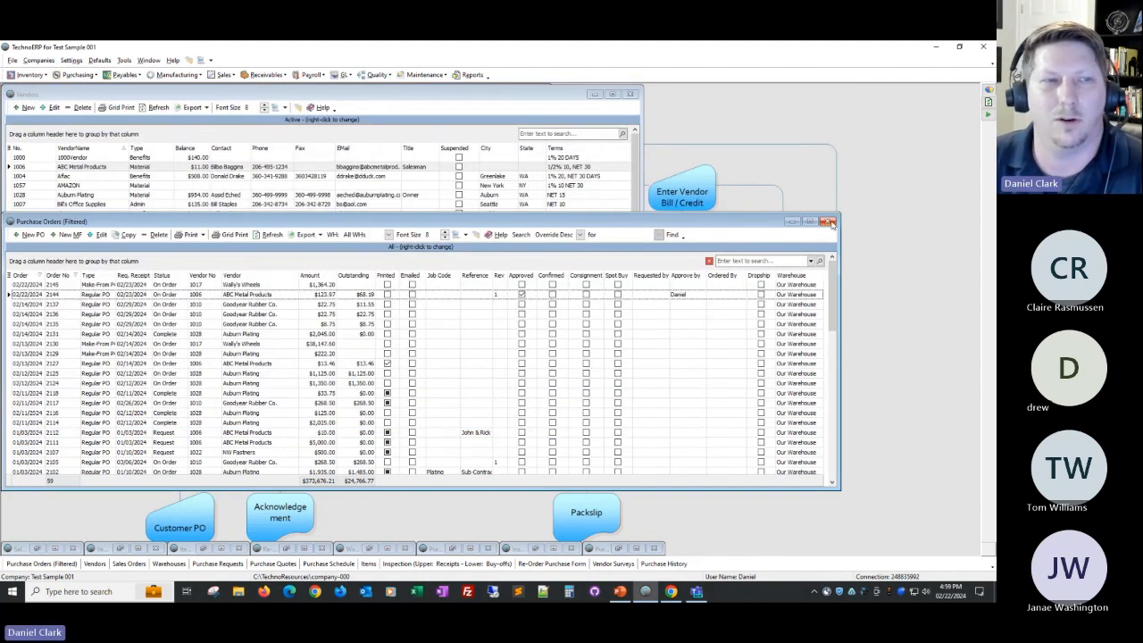
# Close the Purchase Orders and Vendors windows and all minimized windows, keeping only Purchase Requests and Purchase Quotes open.
pyautogui.click(826, 221)
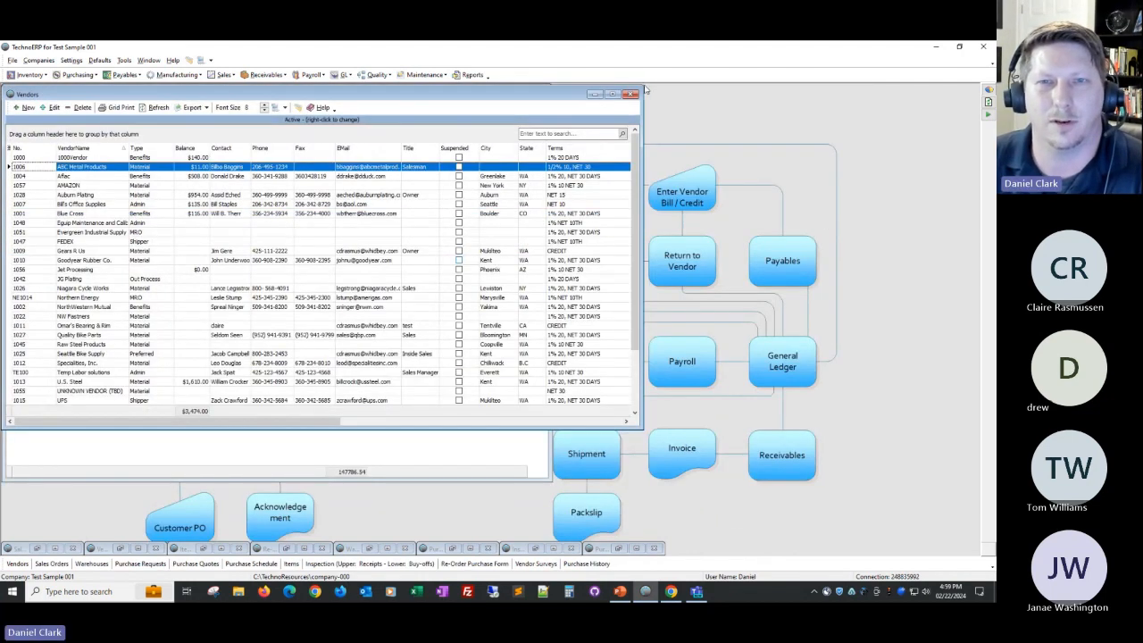
pyautogui.click(630, 95)
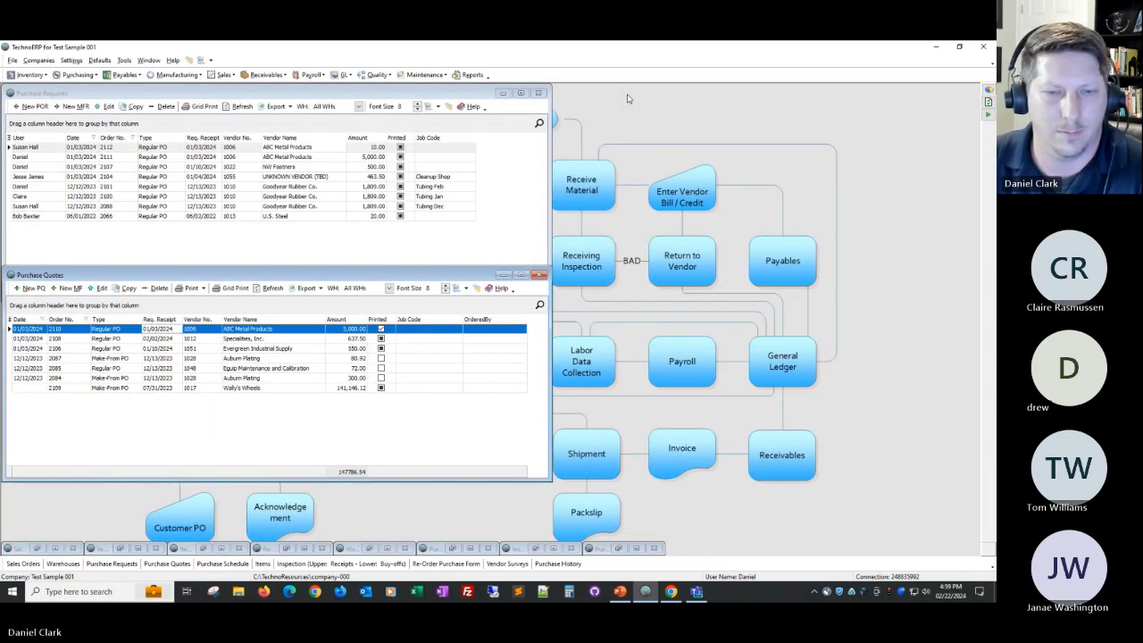
pyautogui.click(653, 547)
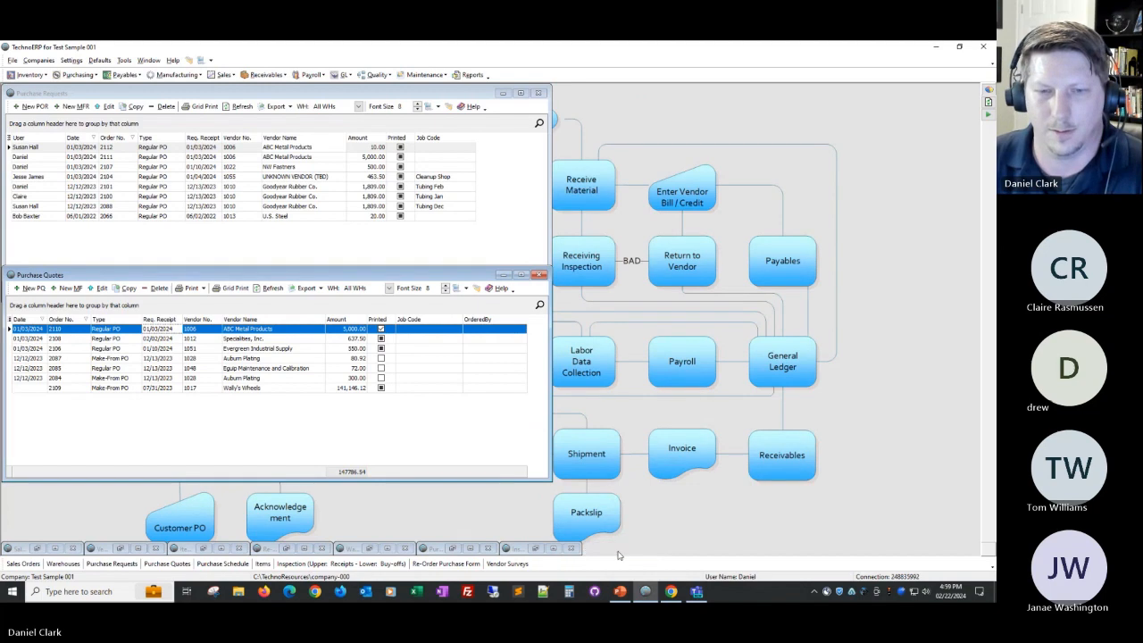
pyautogui.click(570, 547)
pyautogui.click(487, 548)
pyautogui.click(404, 548)
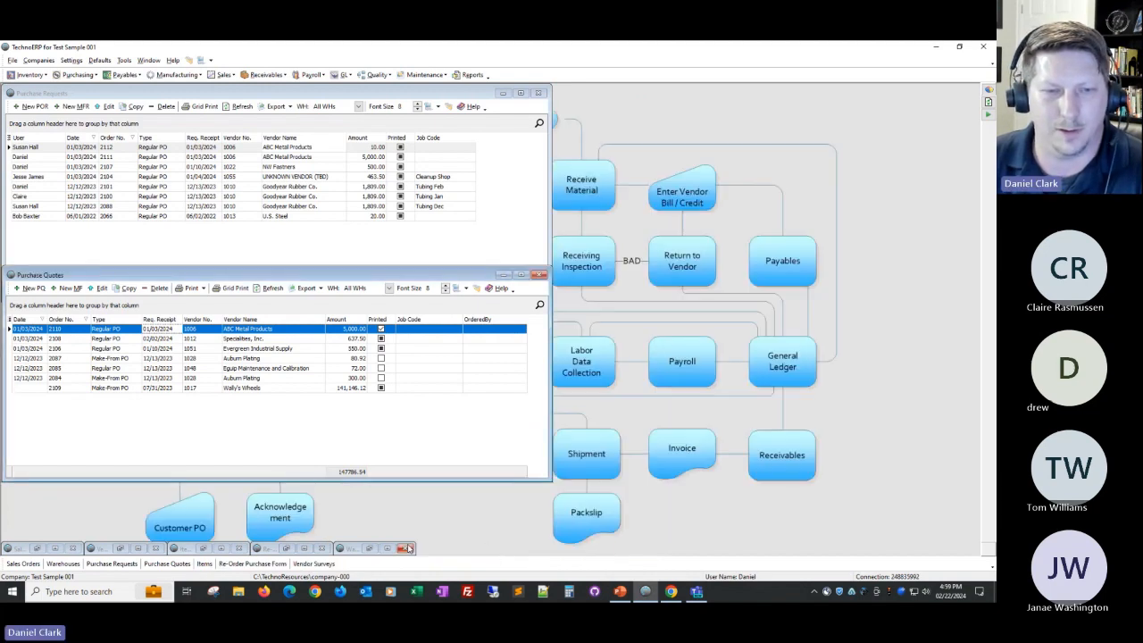
pyautogui.click(322, 547)
pyautogui.click(239, 547)
pyautogui.click(155, 547)
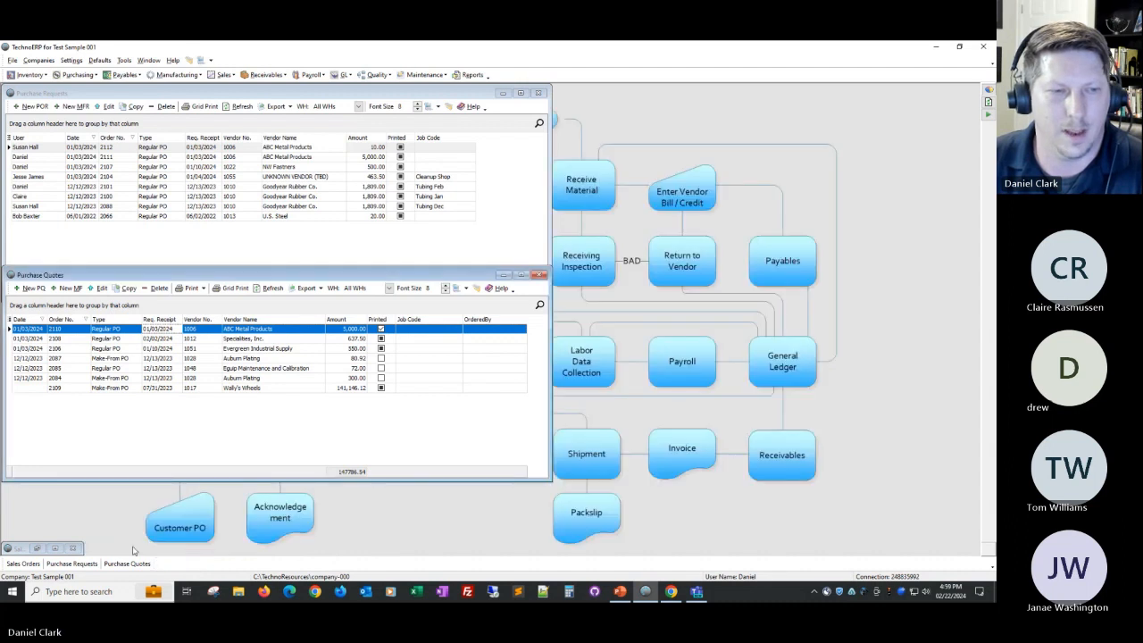
pyautogui.click(72, 548)
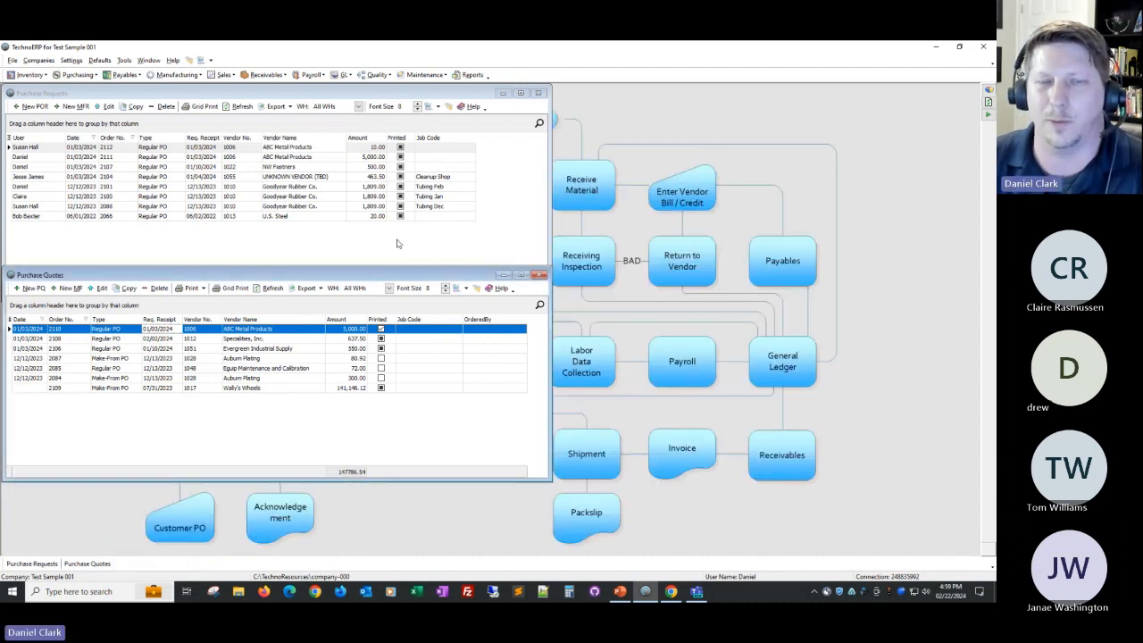
# Close the reminders list and shorten the Purchase Requests window to end just above Purchase Quotes.
pyautogui.click(502, 195)
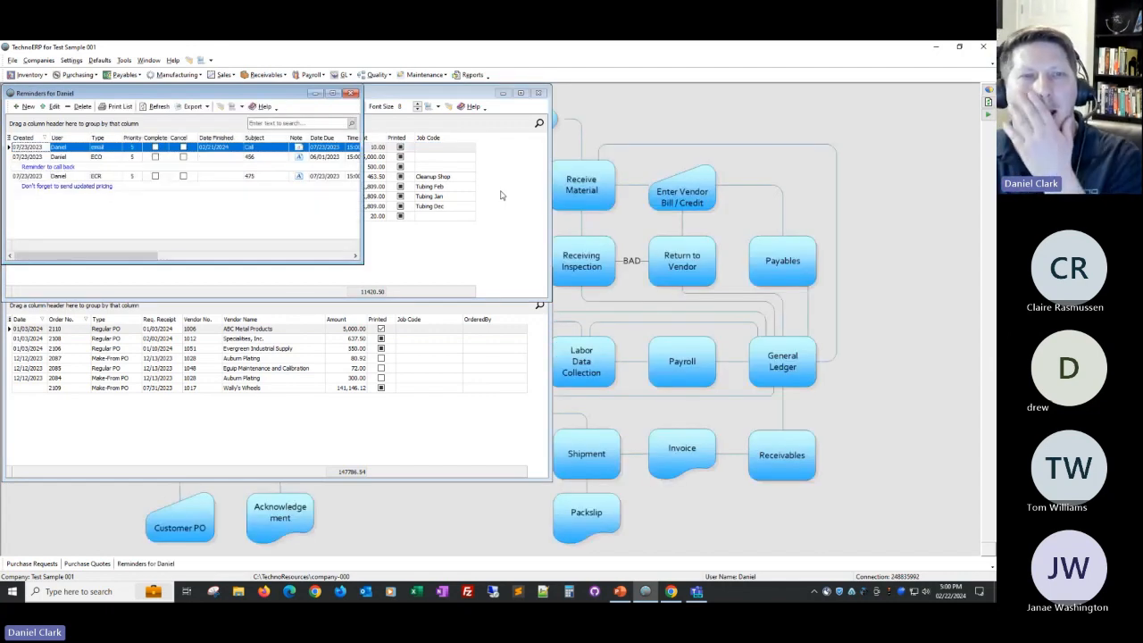
pyautogui.click(352, 94)
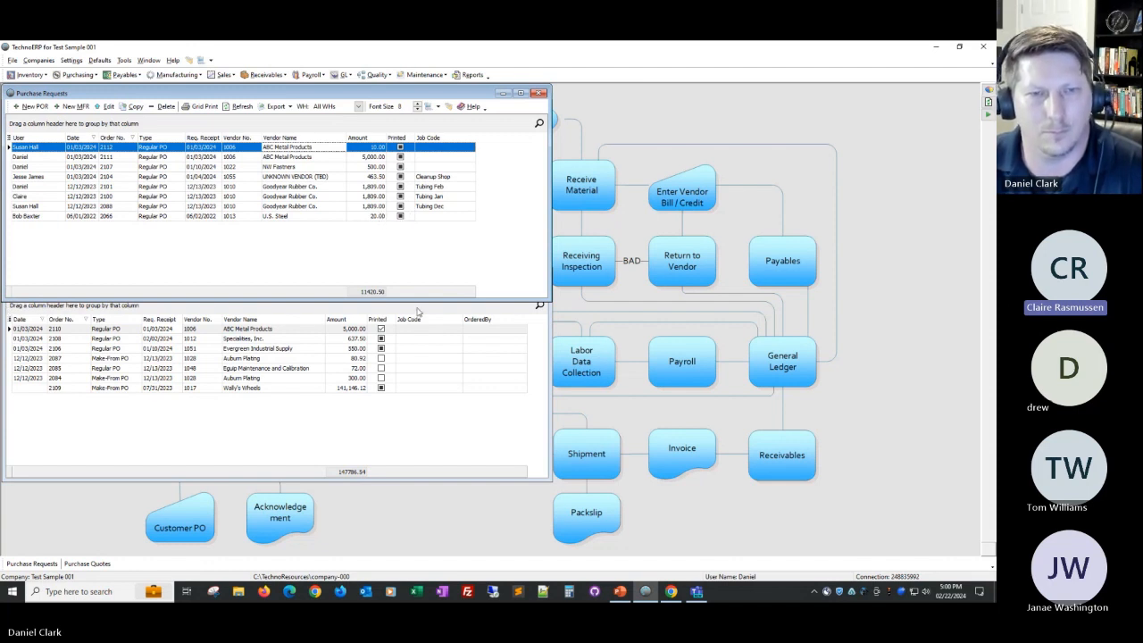
pyautogui.moveTo(419, 297); pyautogui.dragTo(431, 257)
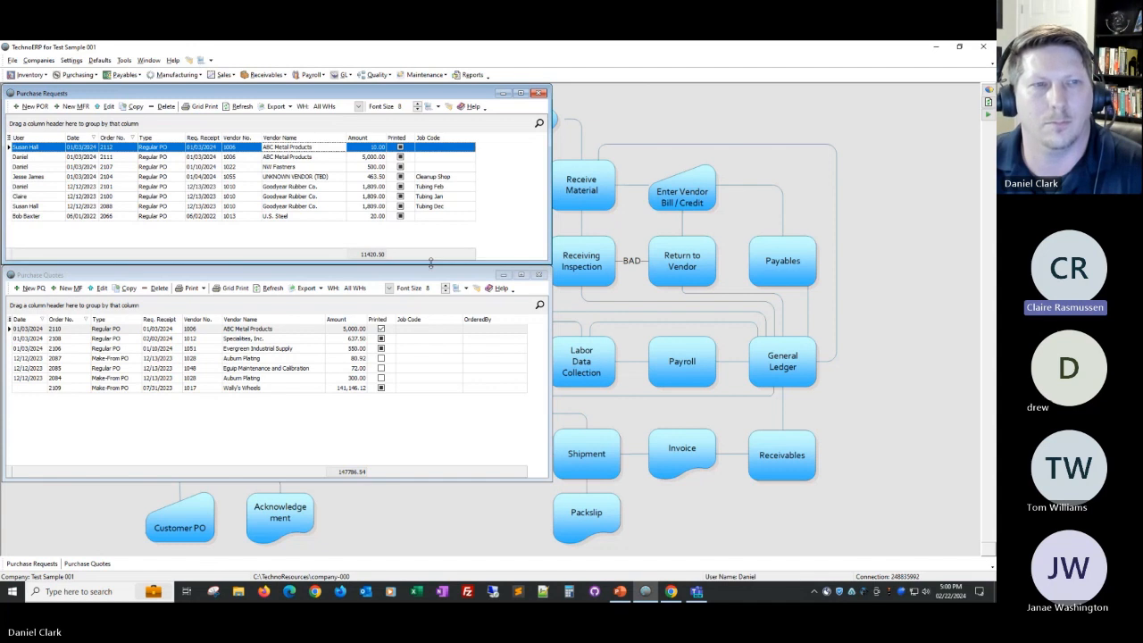
# Preview the printout of Auburn Plating's purchase order with job code Plating, using original quantities and manufacturer and vendor item numbers, and close it.
pyautogui.click(75, 74)
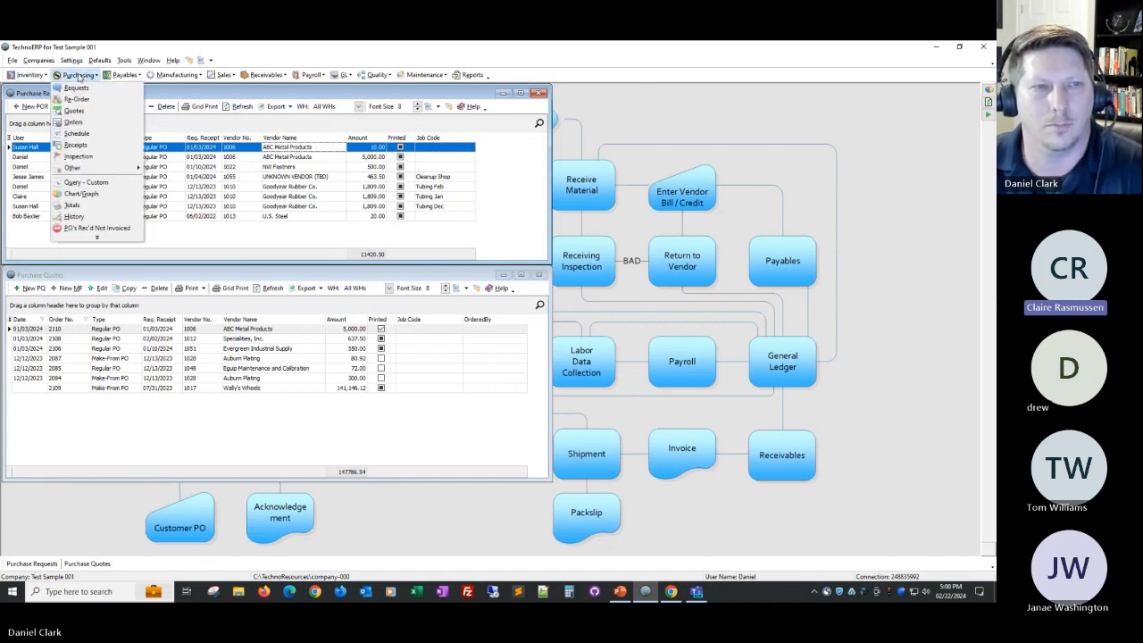
pyautogui.click(82, 122)
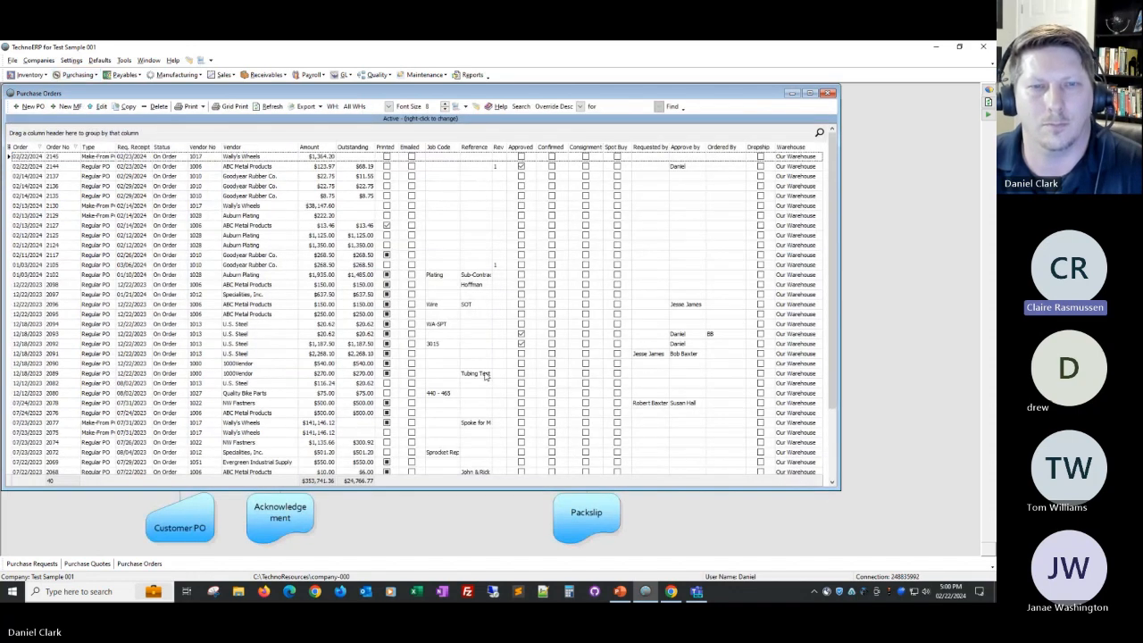
pyautogui.rightClick(453, 277)
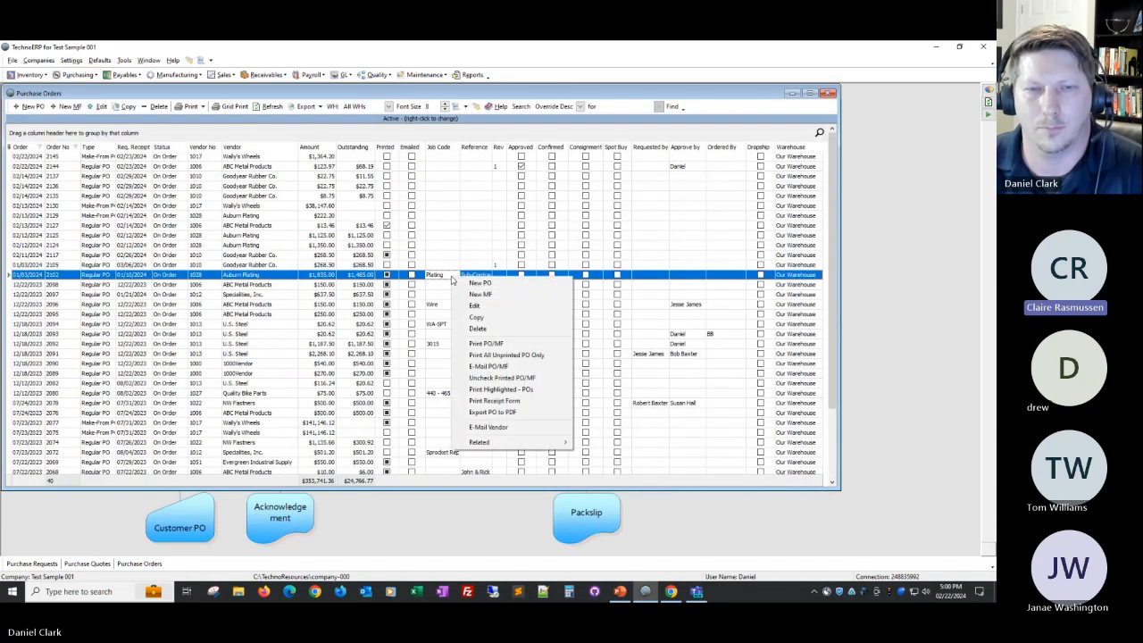
pyautogui.click(487, 344)
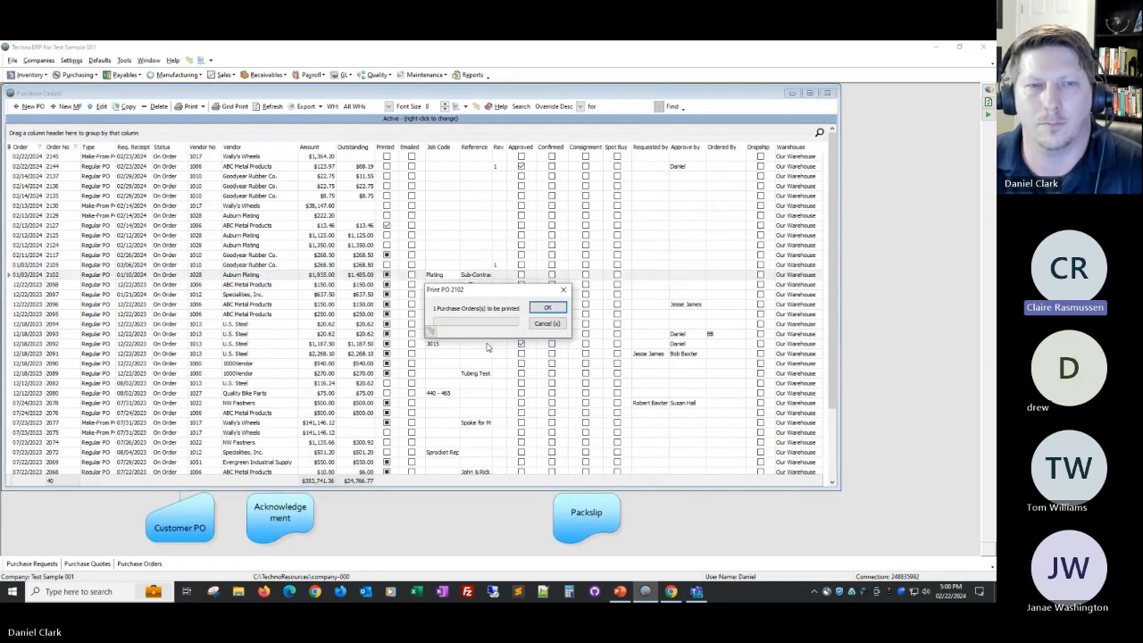
pyautogui.click(550, 307)
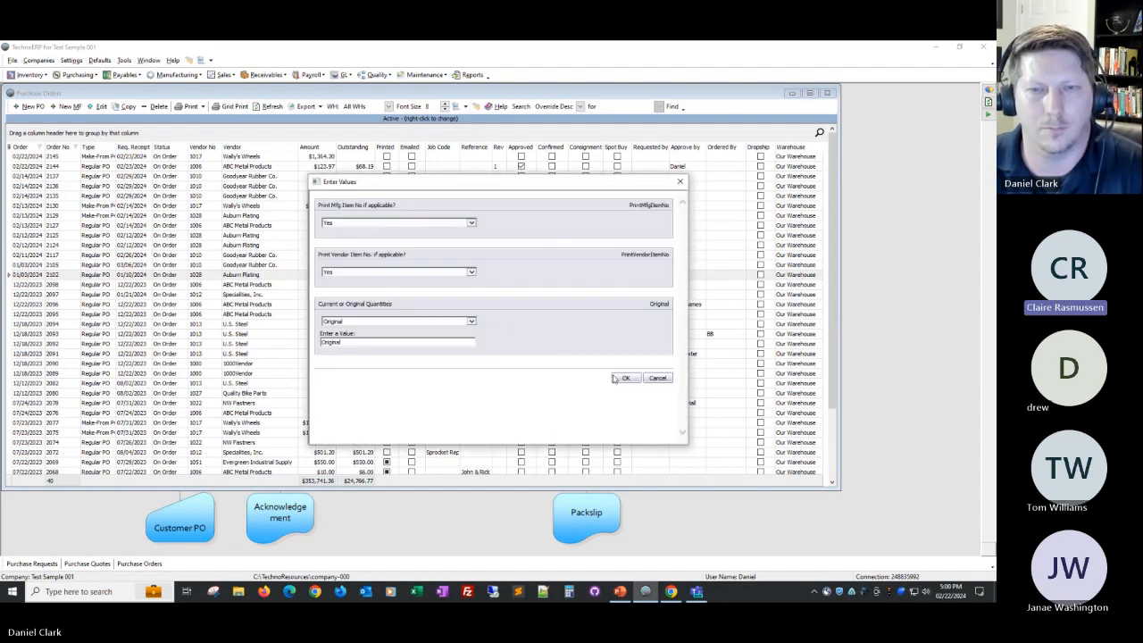
pyautogui.click(626, 379)
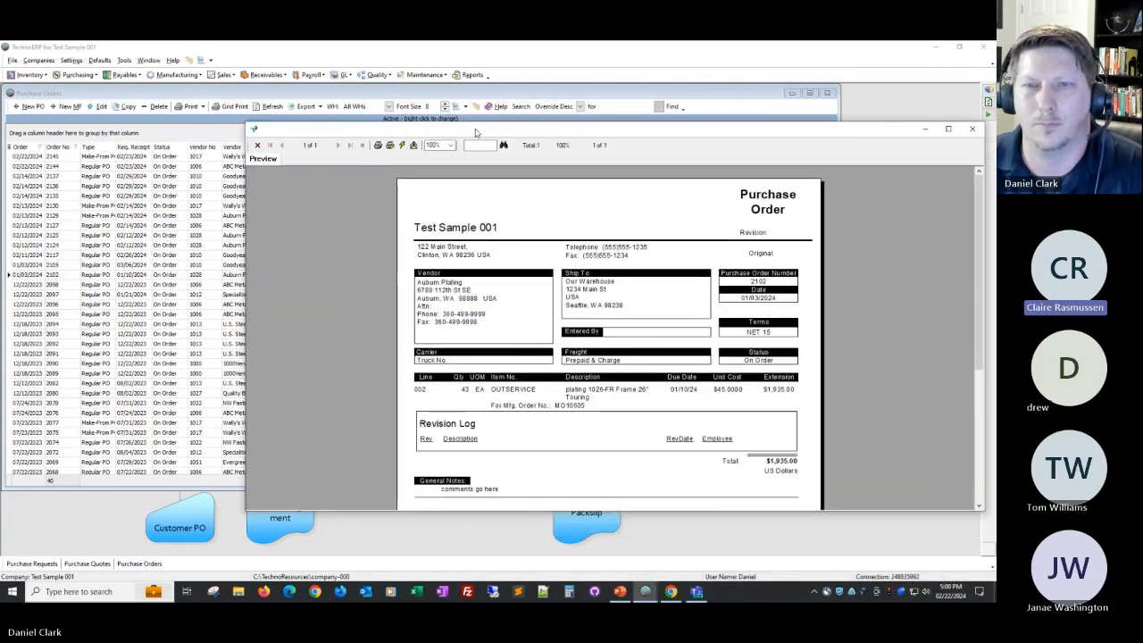
pyautogui.moveTo(902, 279); pyautogui.dragTo(636, 212)
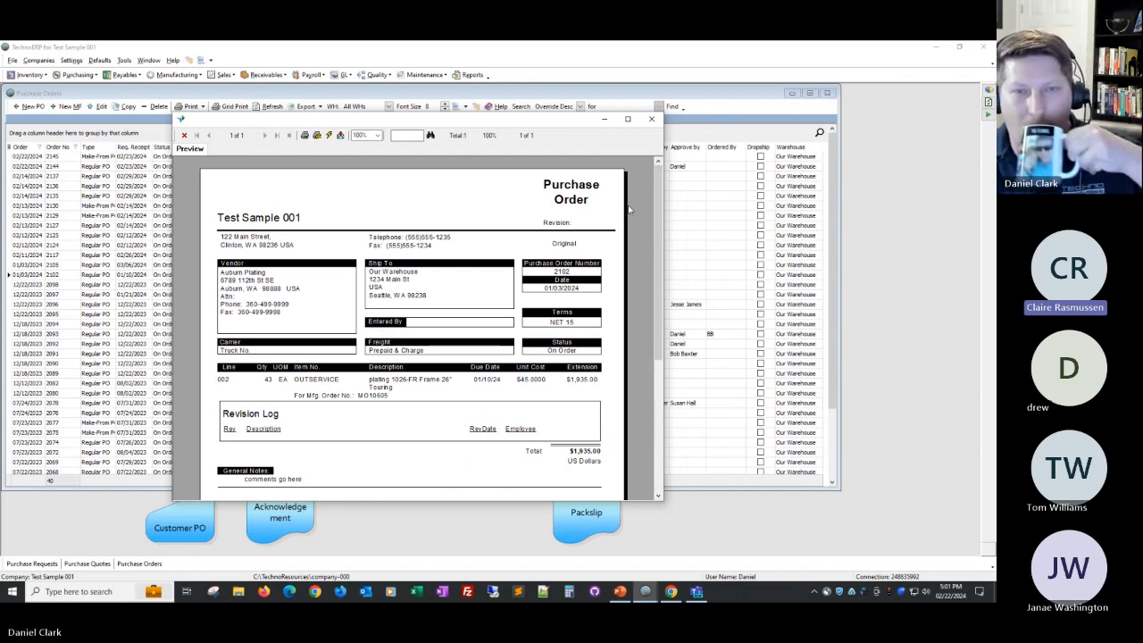
pyautogui.click(652, 119)
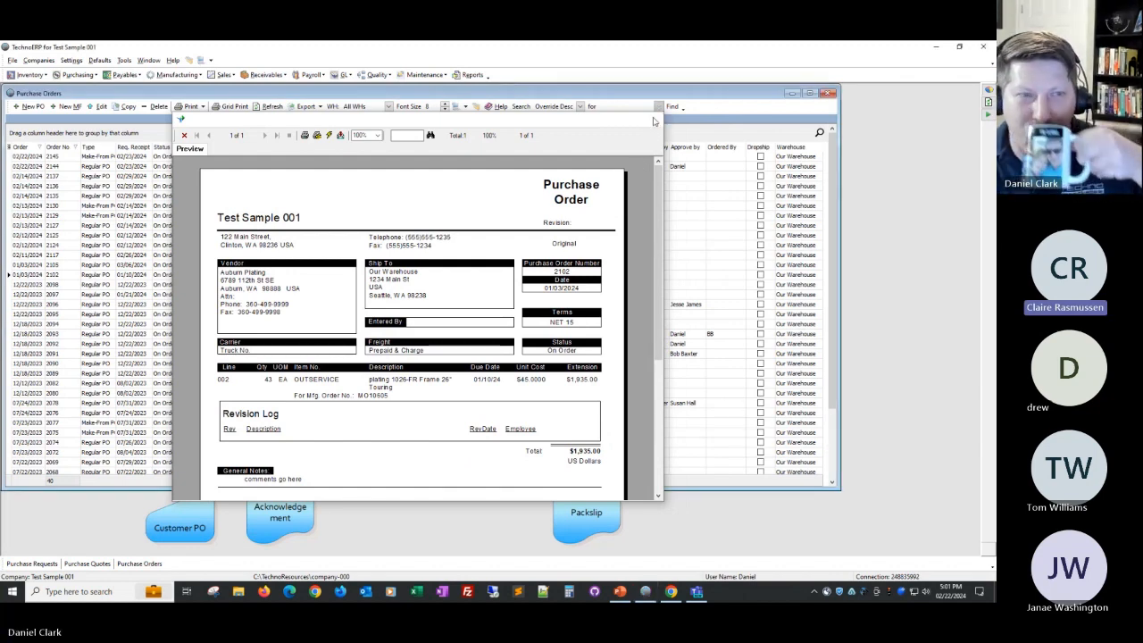